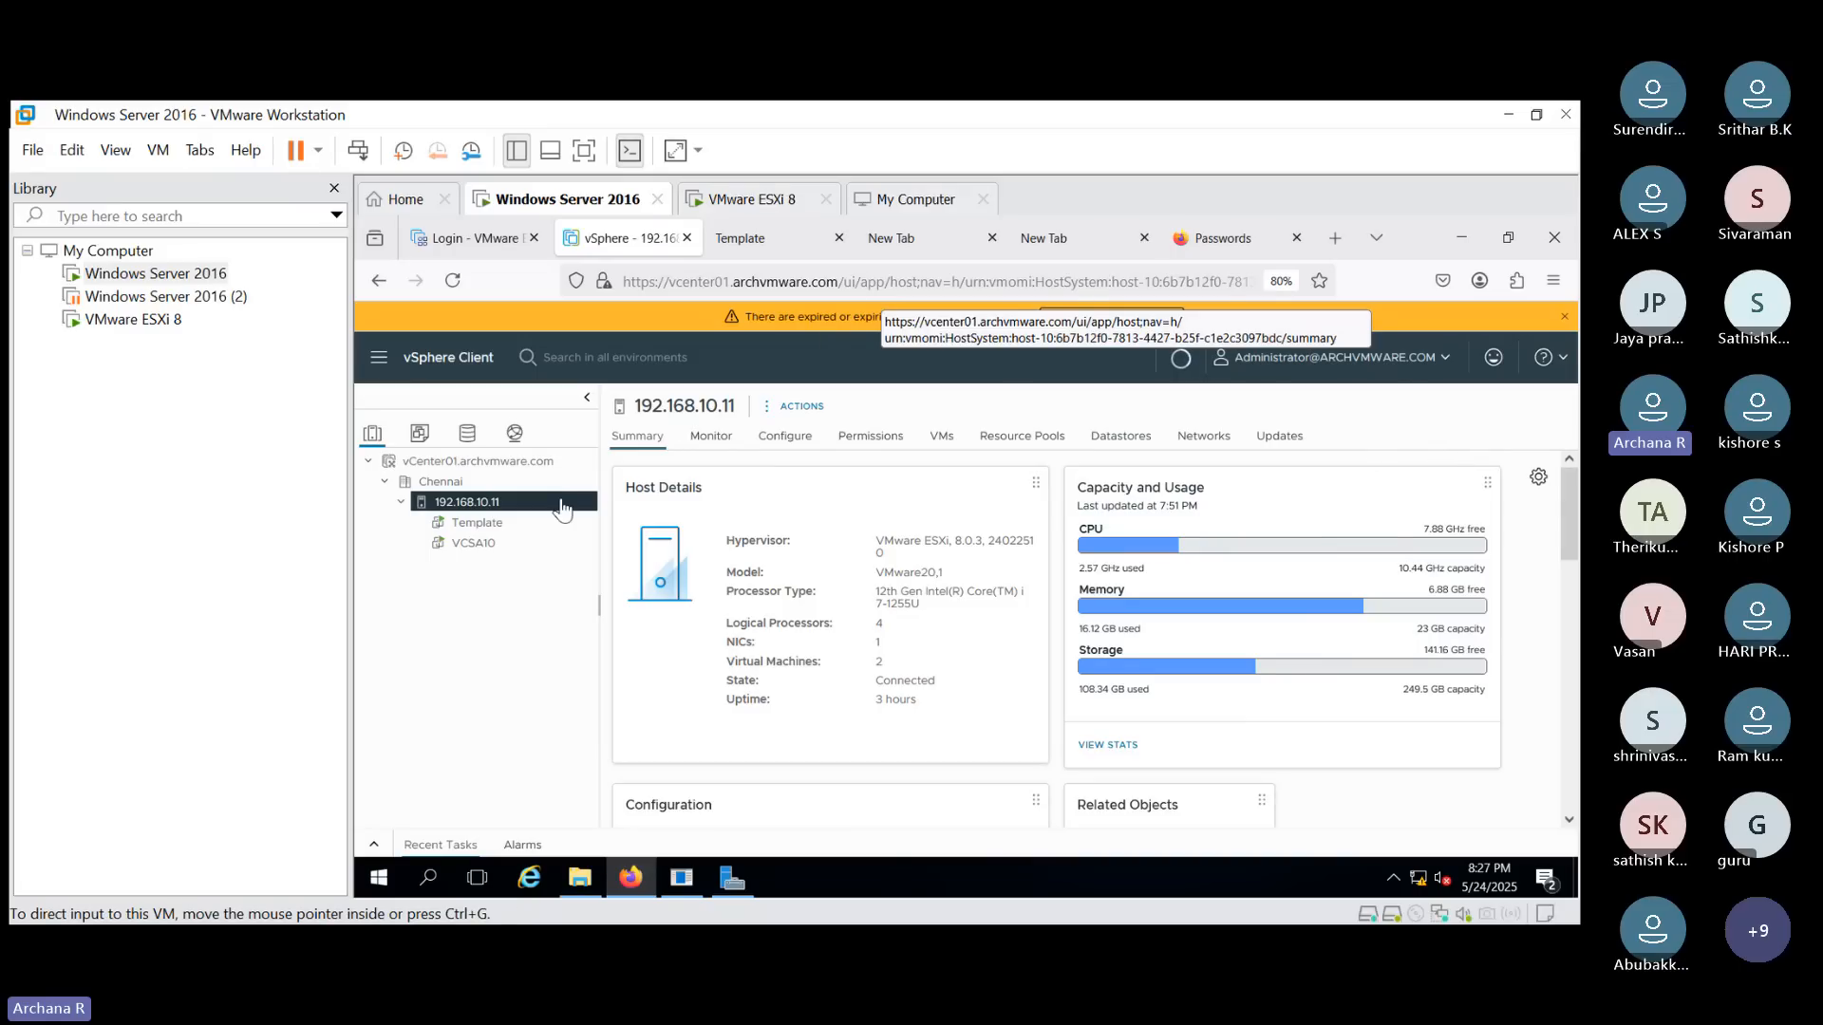
# - Select the Template VM in the inventory and review its summary and hardware details
pyautogui.click(480, 523)
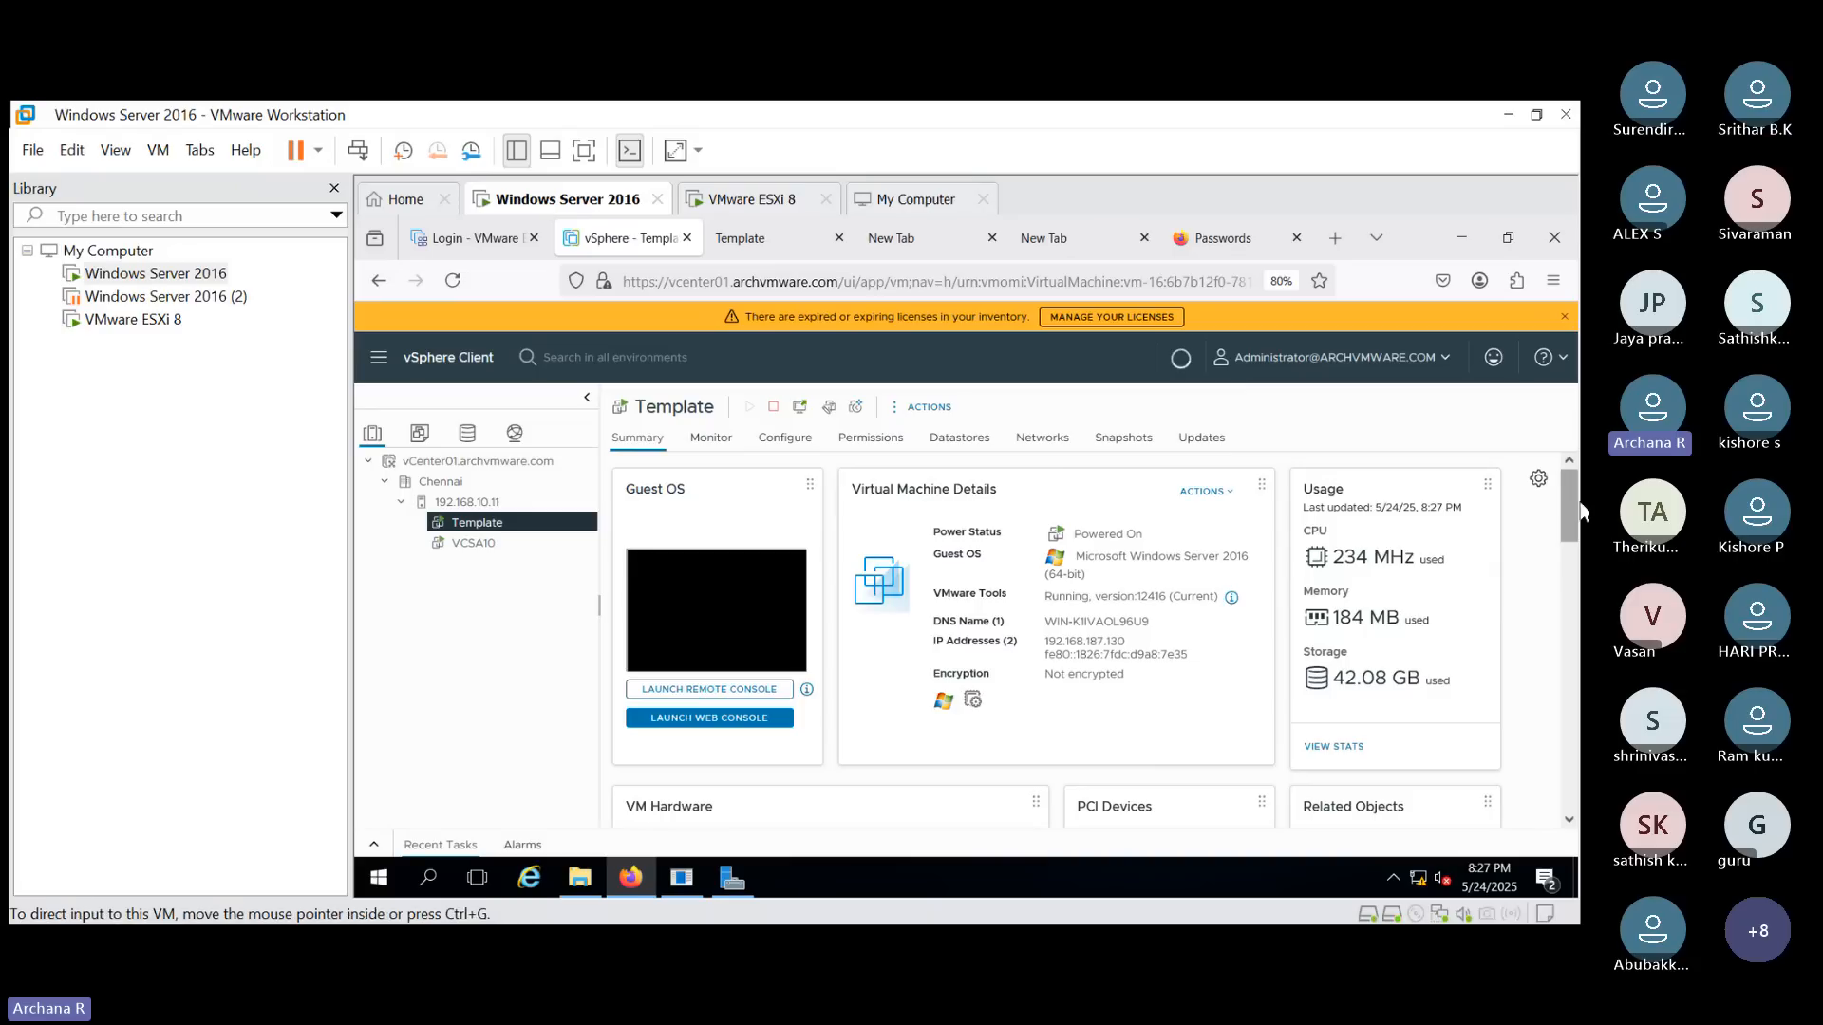
pyautogui.scroll(-3, 1580, 545)
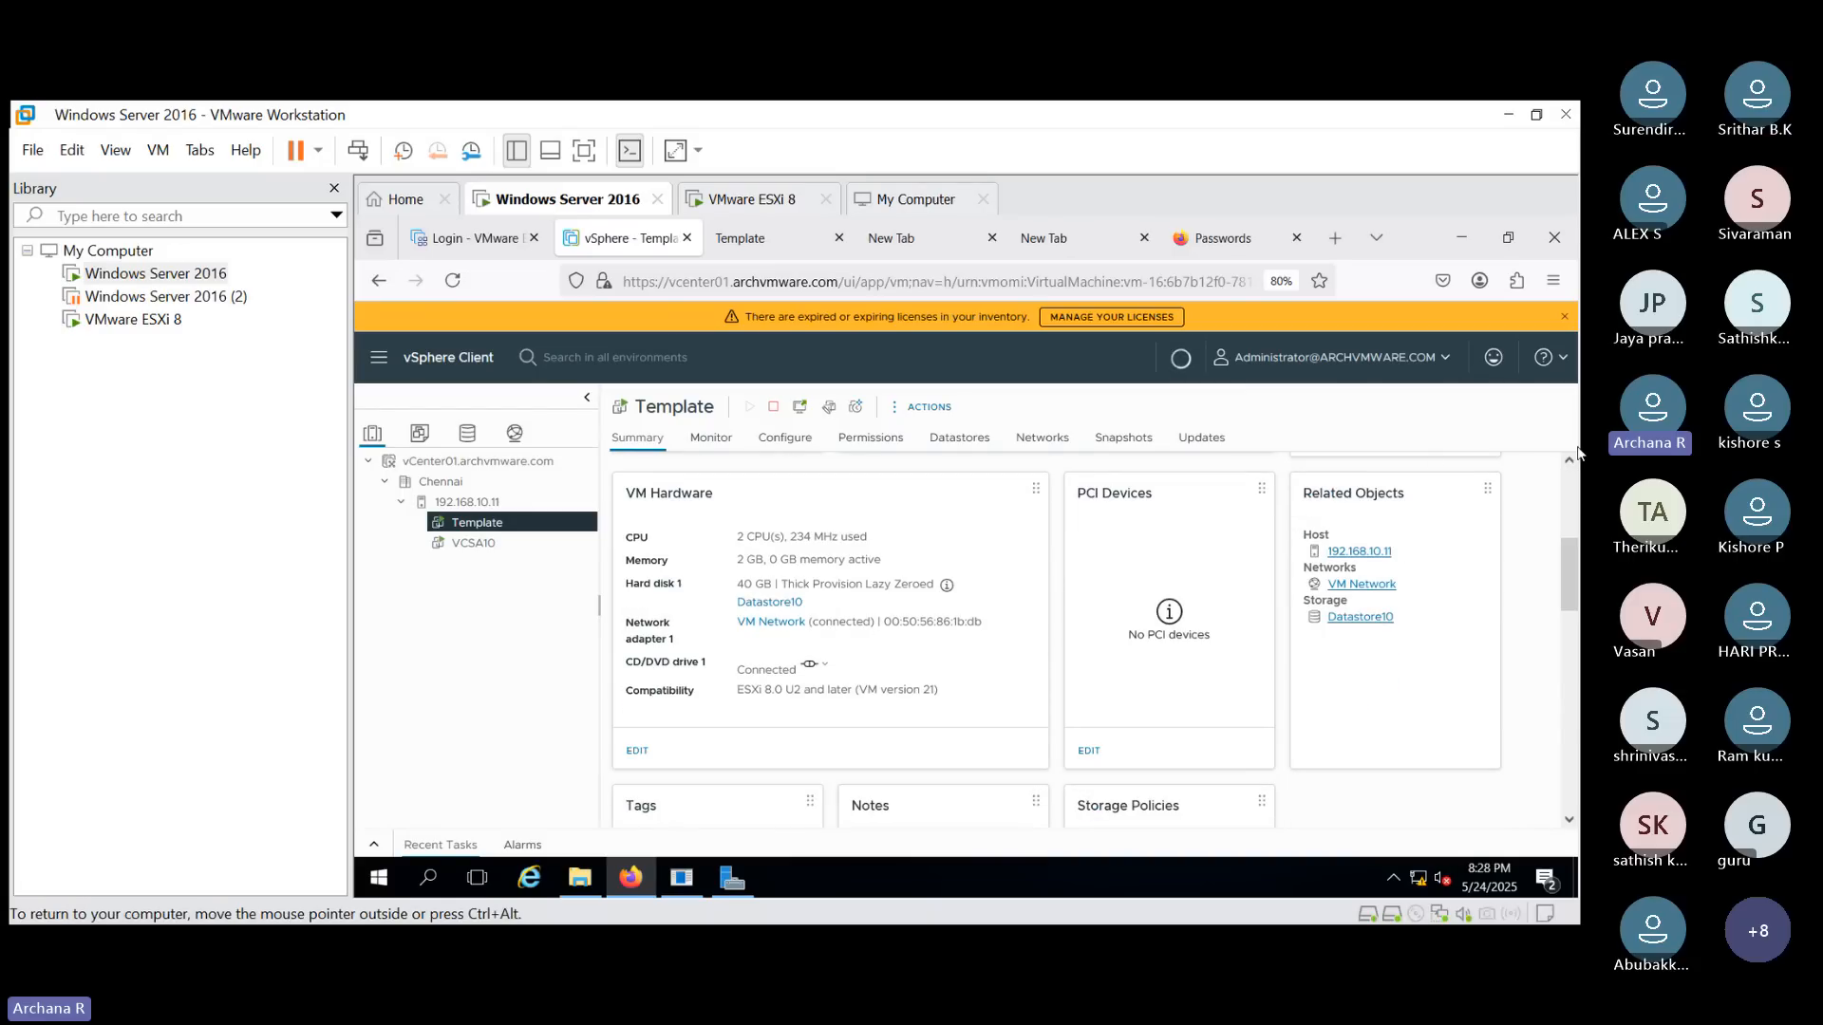
pyautogui.scroll(3, 1566, 493)
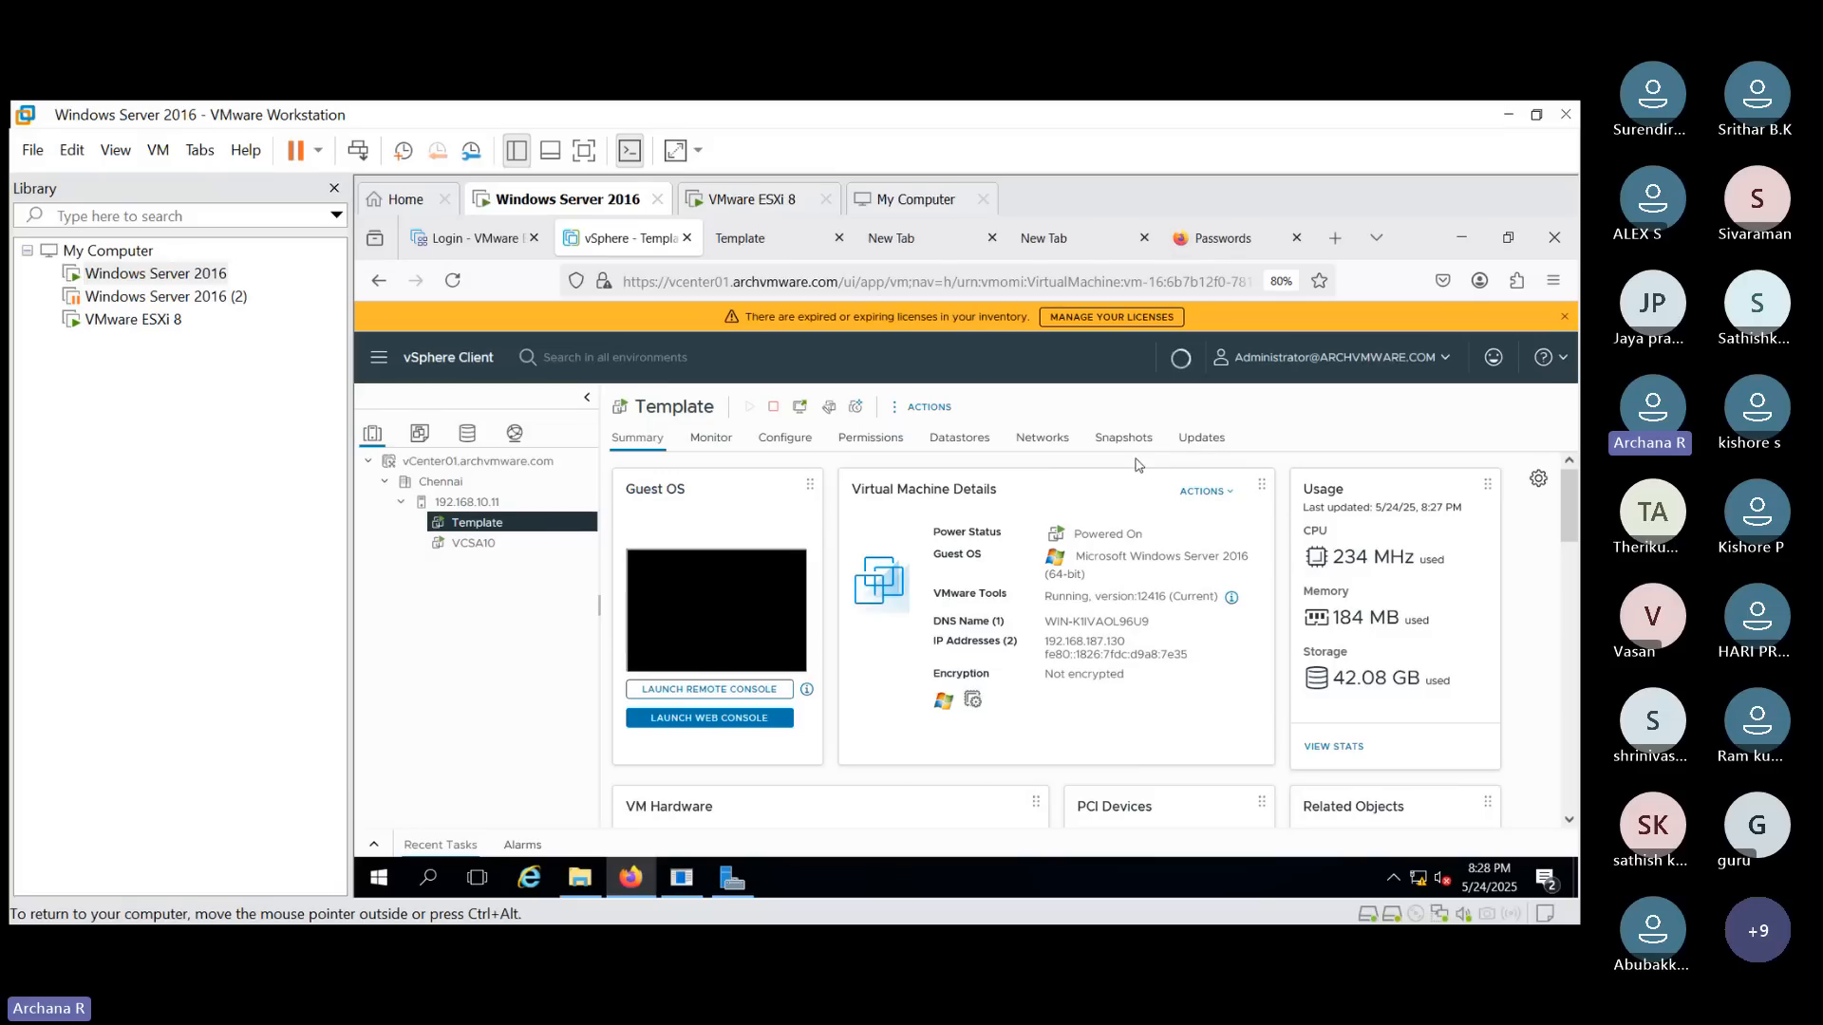
# - Reconnect the Template VM's web console, send Ctrl+Alt+Delete, and sign in as Administrator with the account password
pyautogui.click(745, 238)
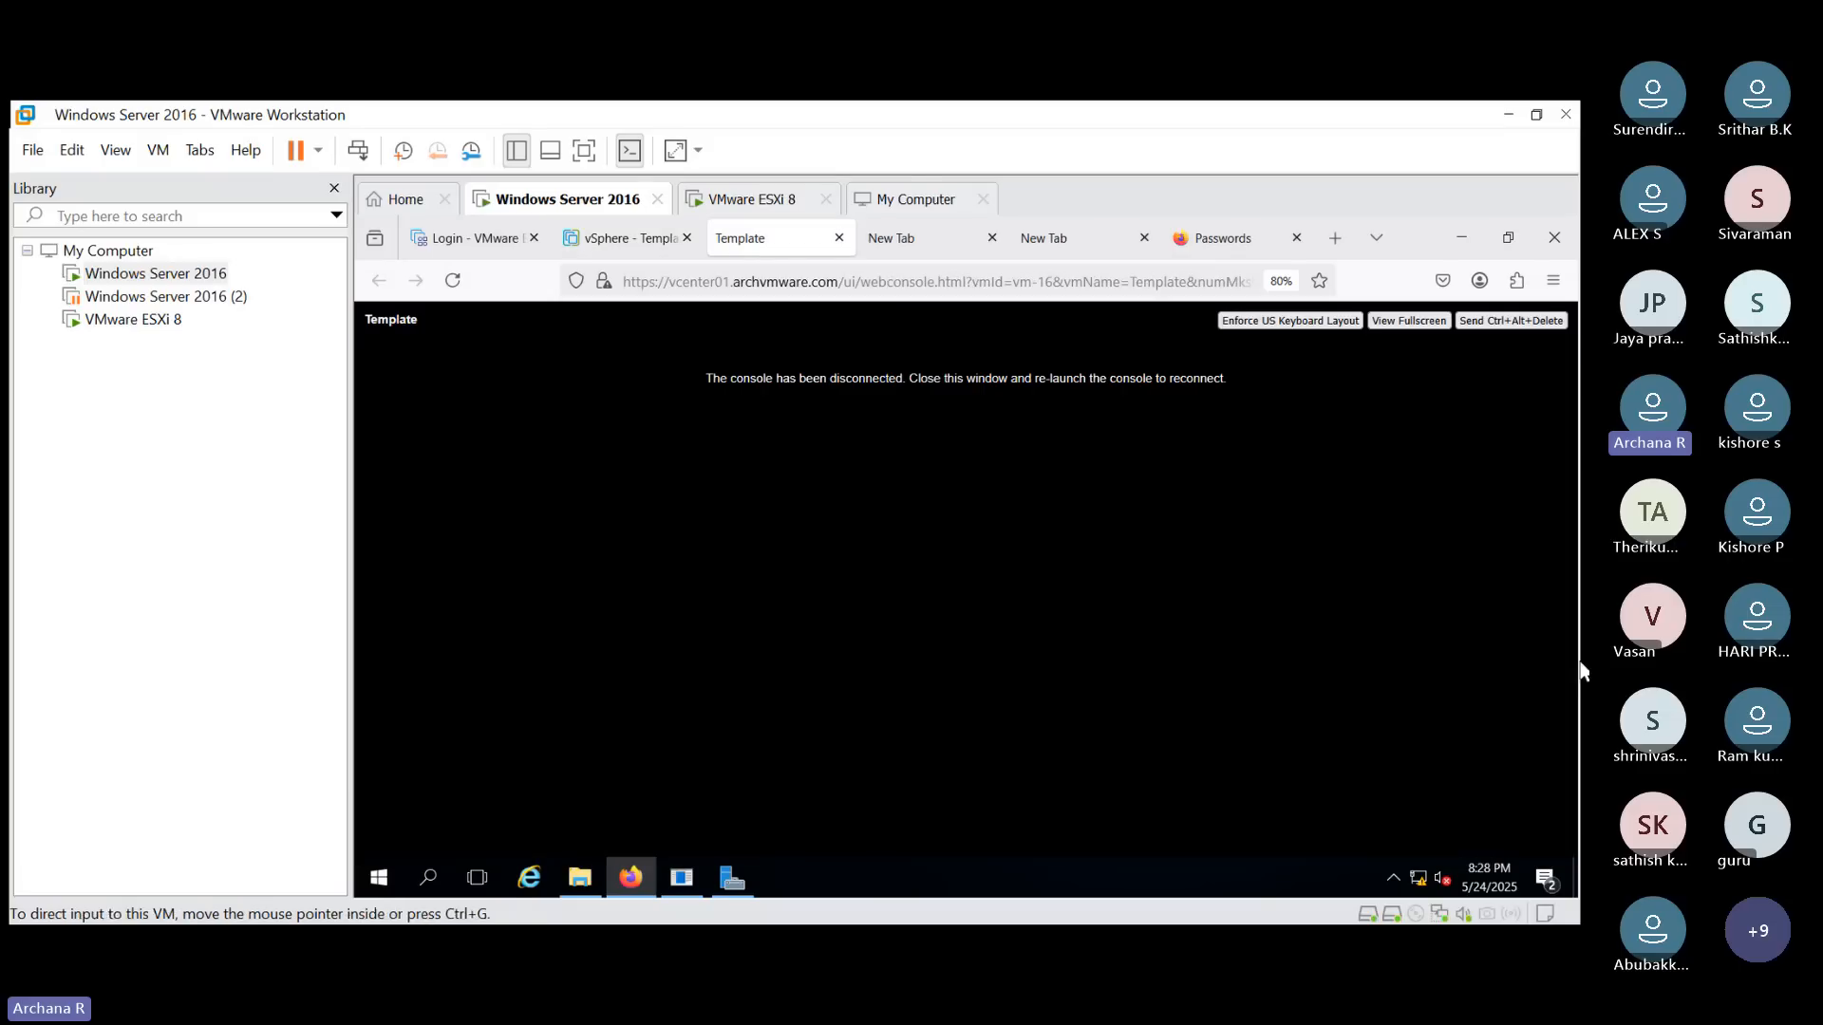
pyautogui.click(453, 280)
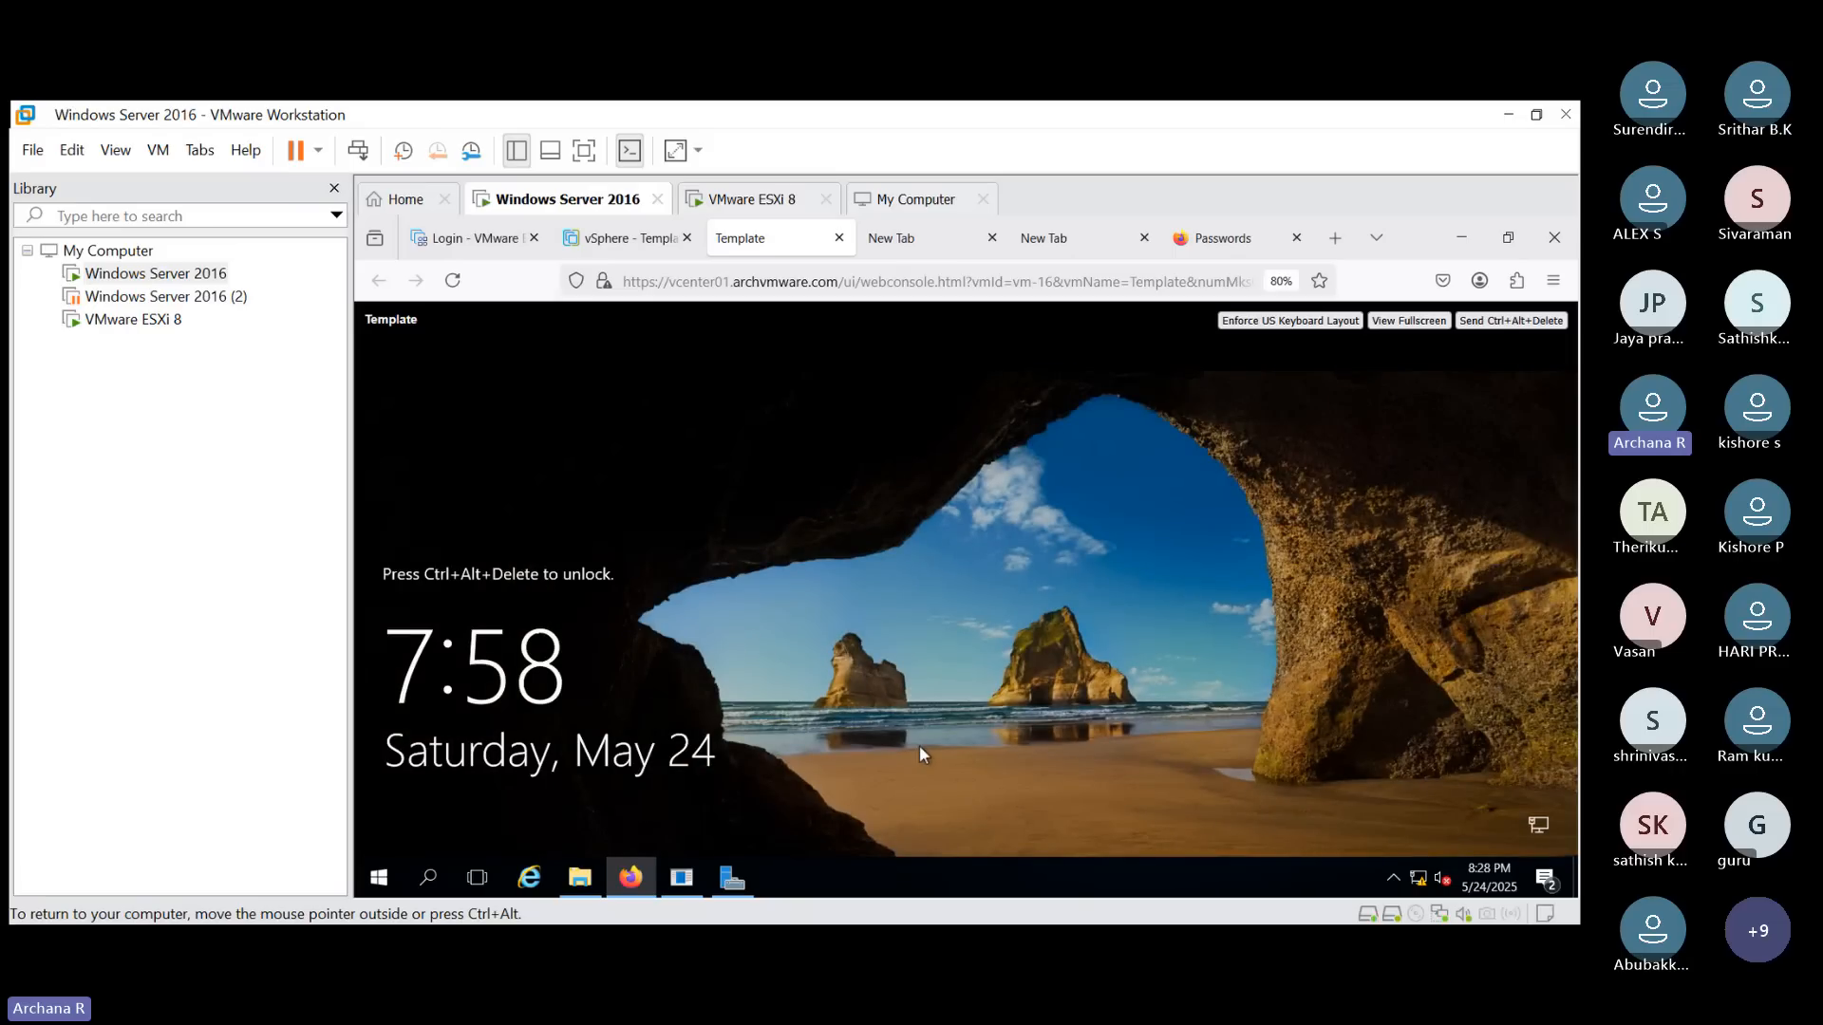
pyautogui.click(1524, 322)
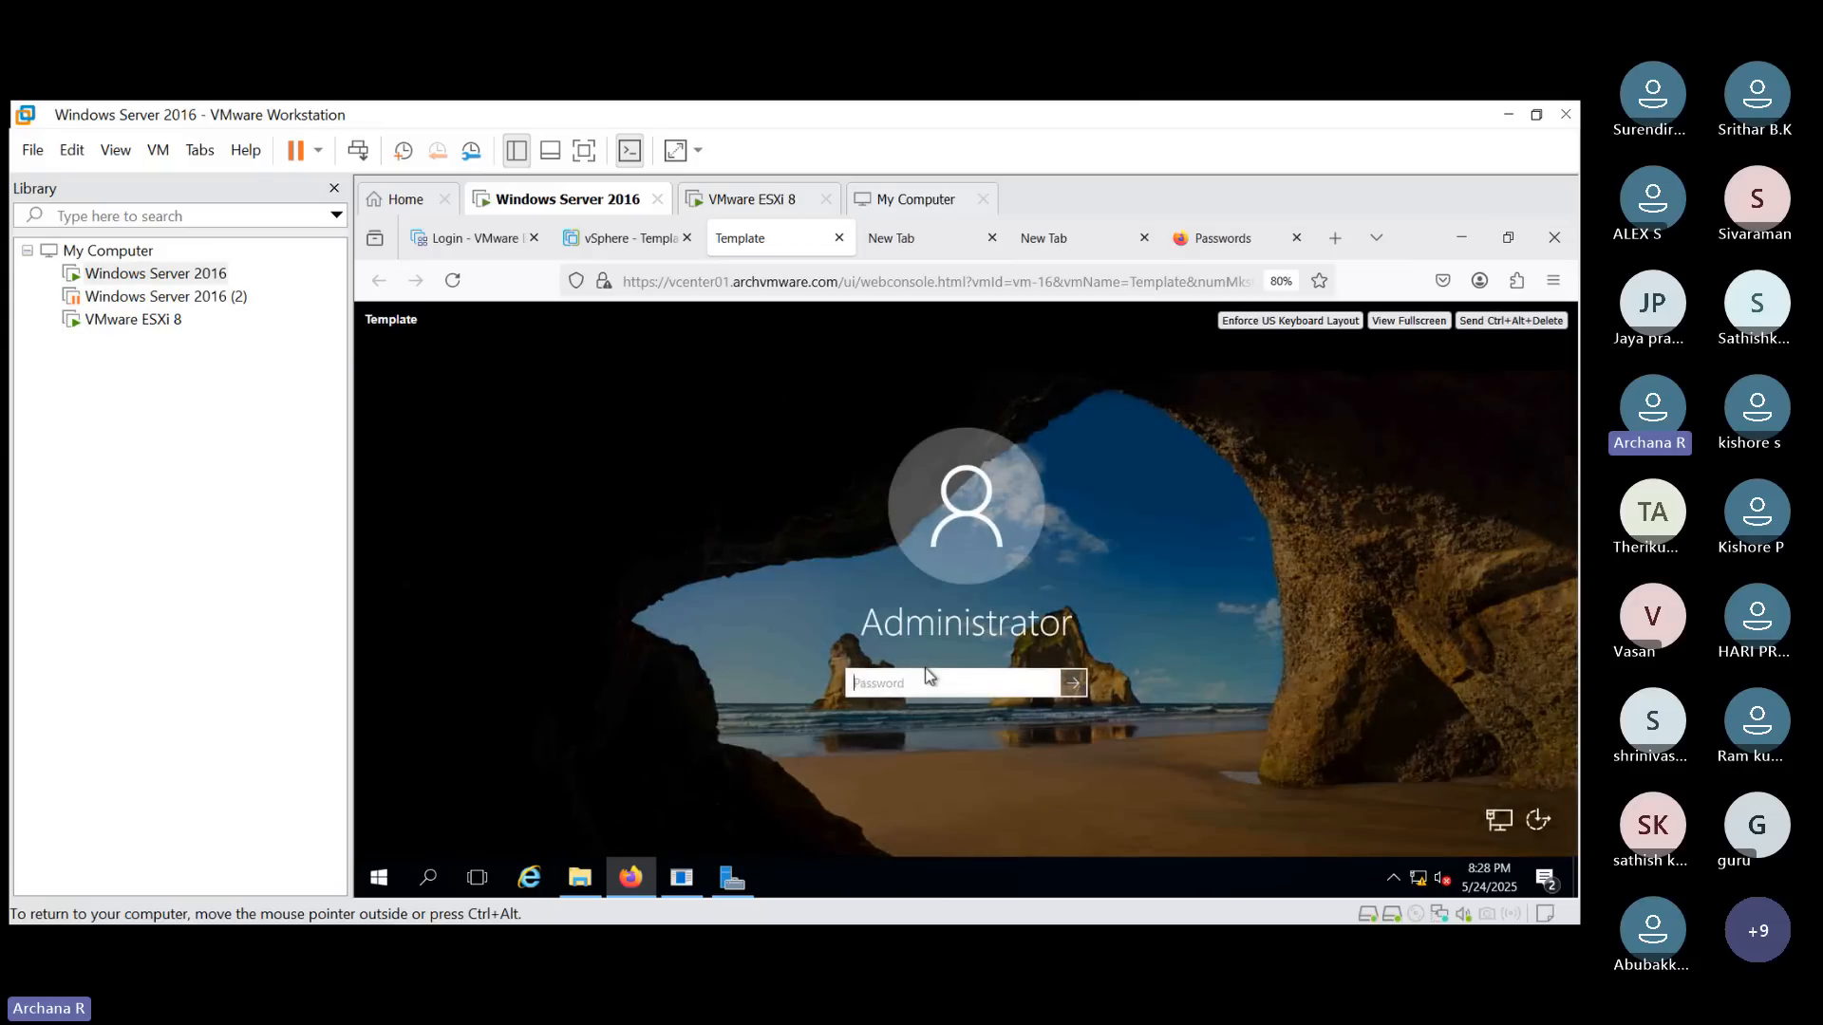
pyautogui.write('*********')
pyautogui.press('Return')
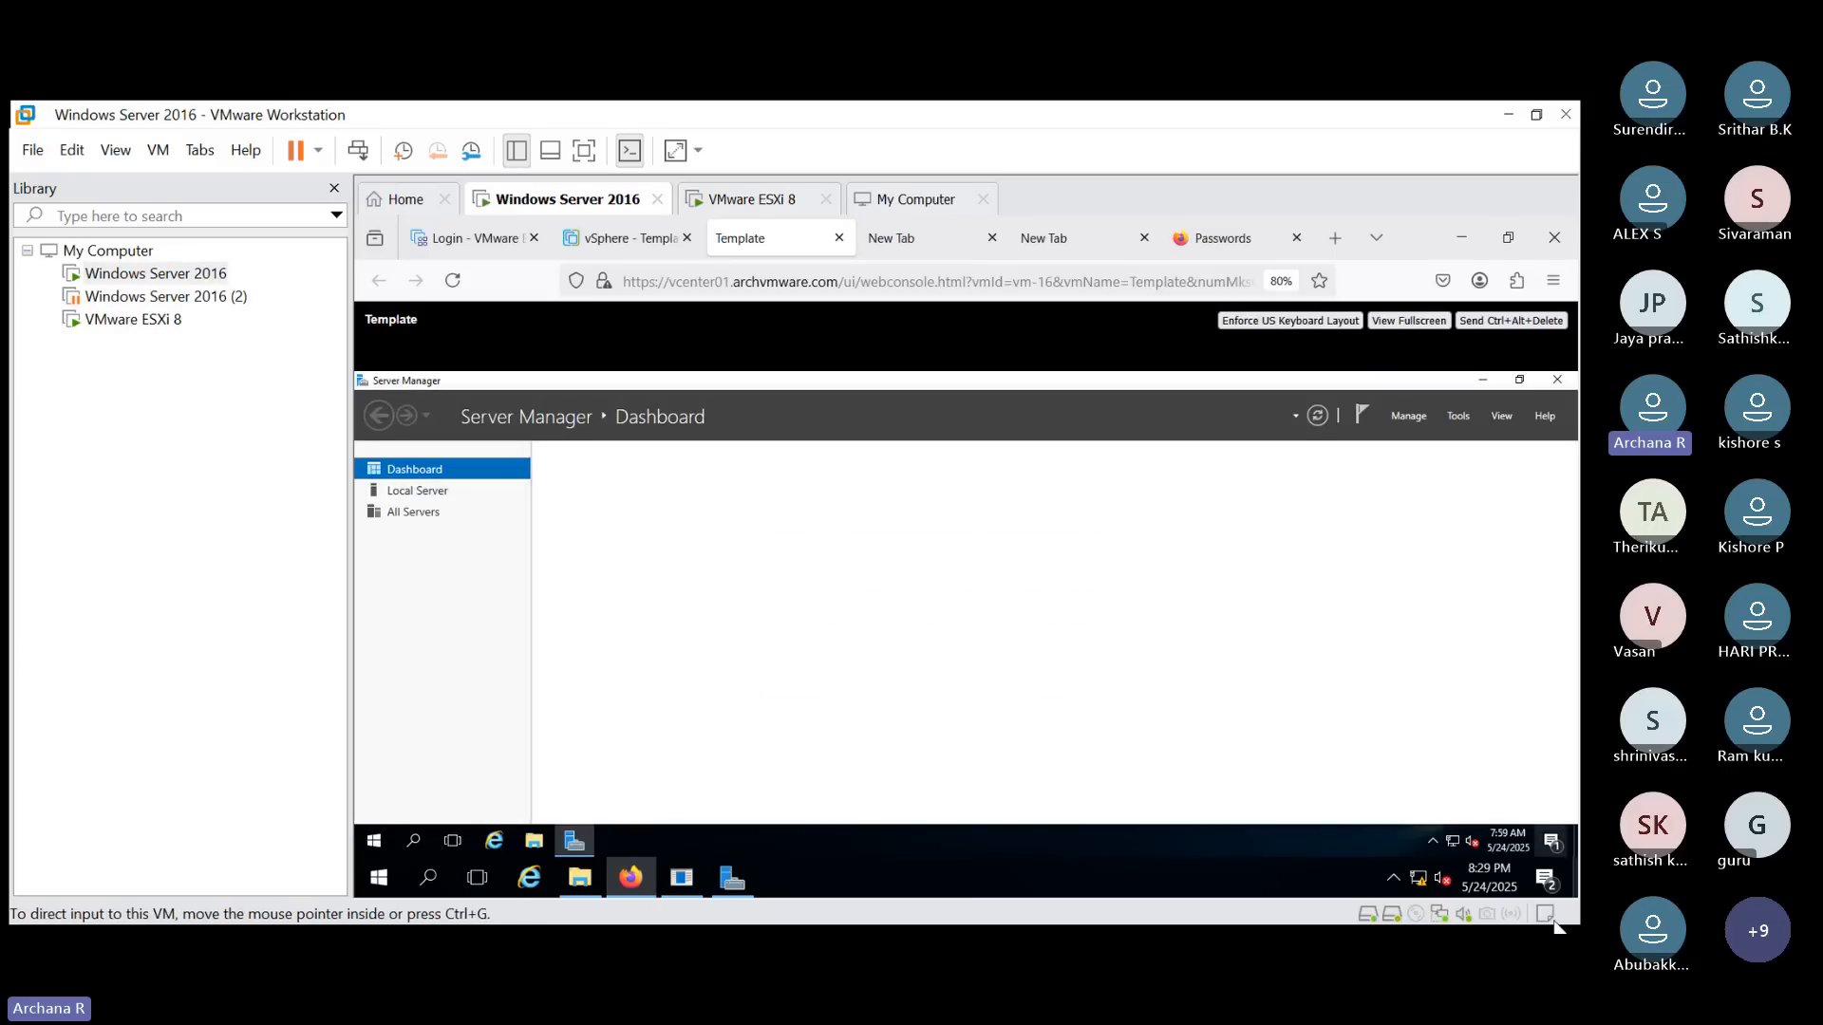
# - Open Control Panel through the VM's Windows search
pyautogui.click(1433, 842)
pyautogui.click(1353, 836)
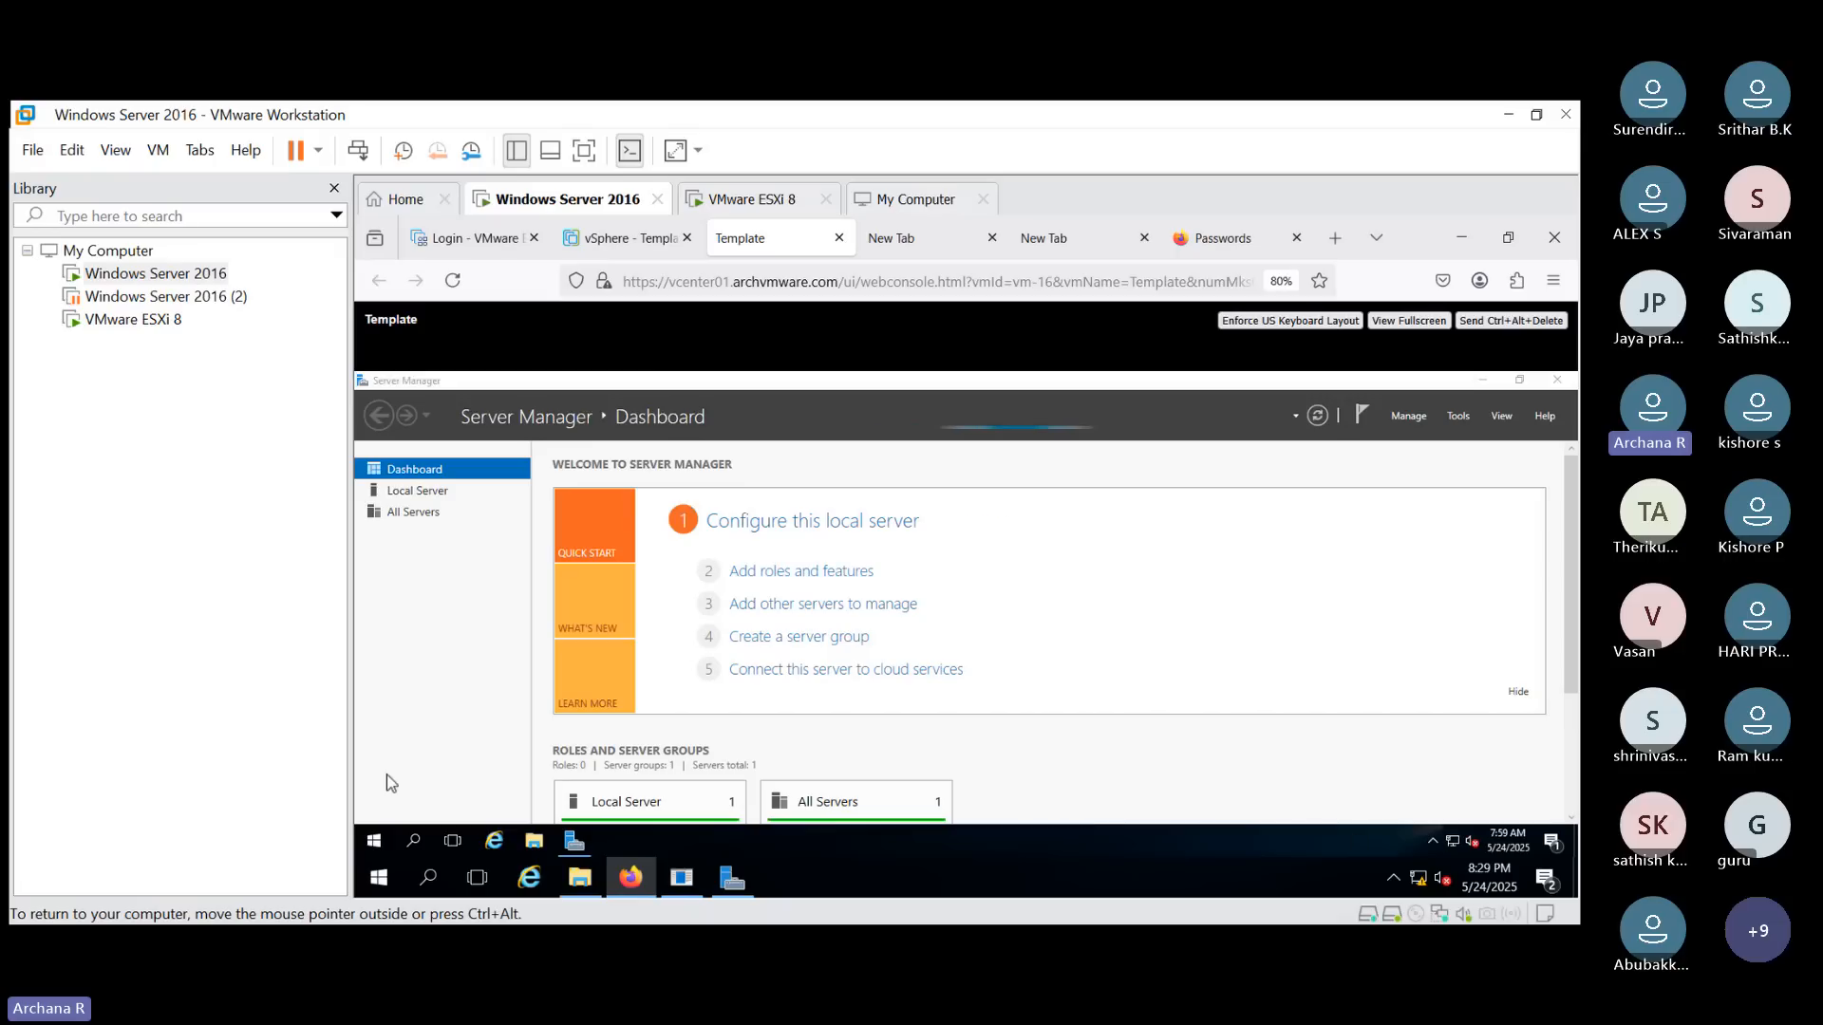
pyautogui.click(415, 839)
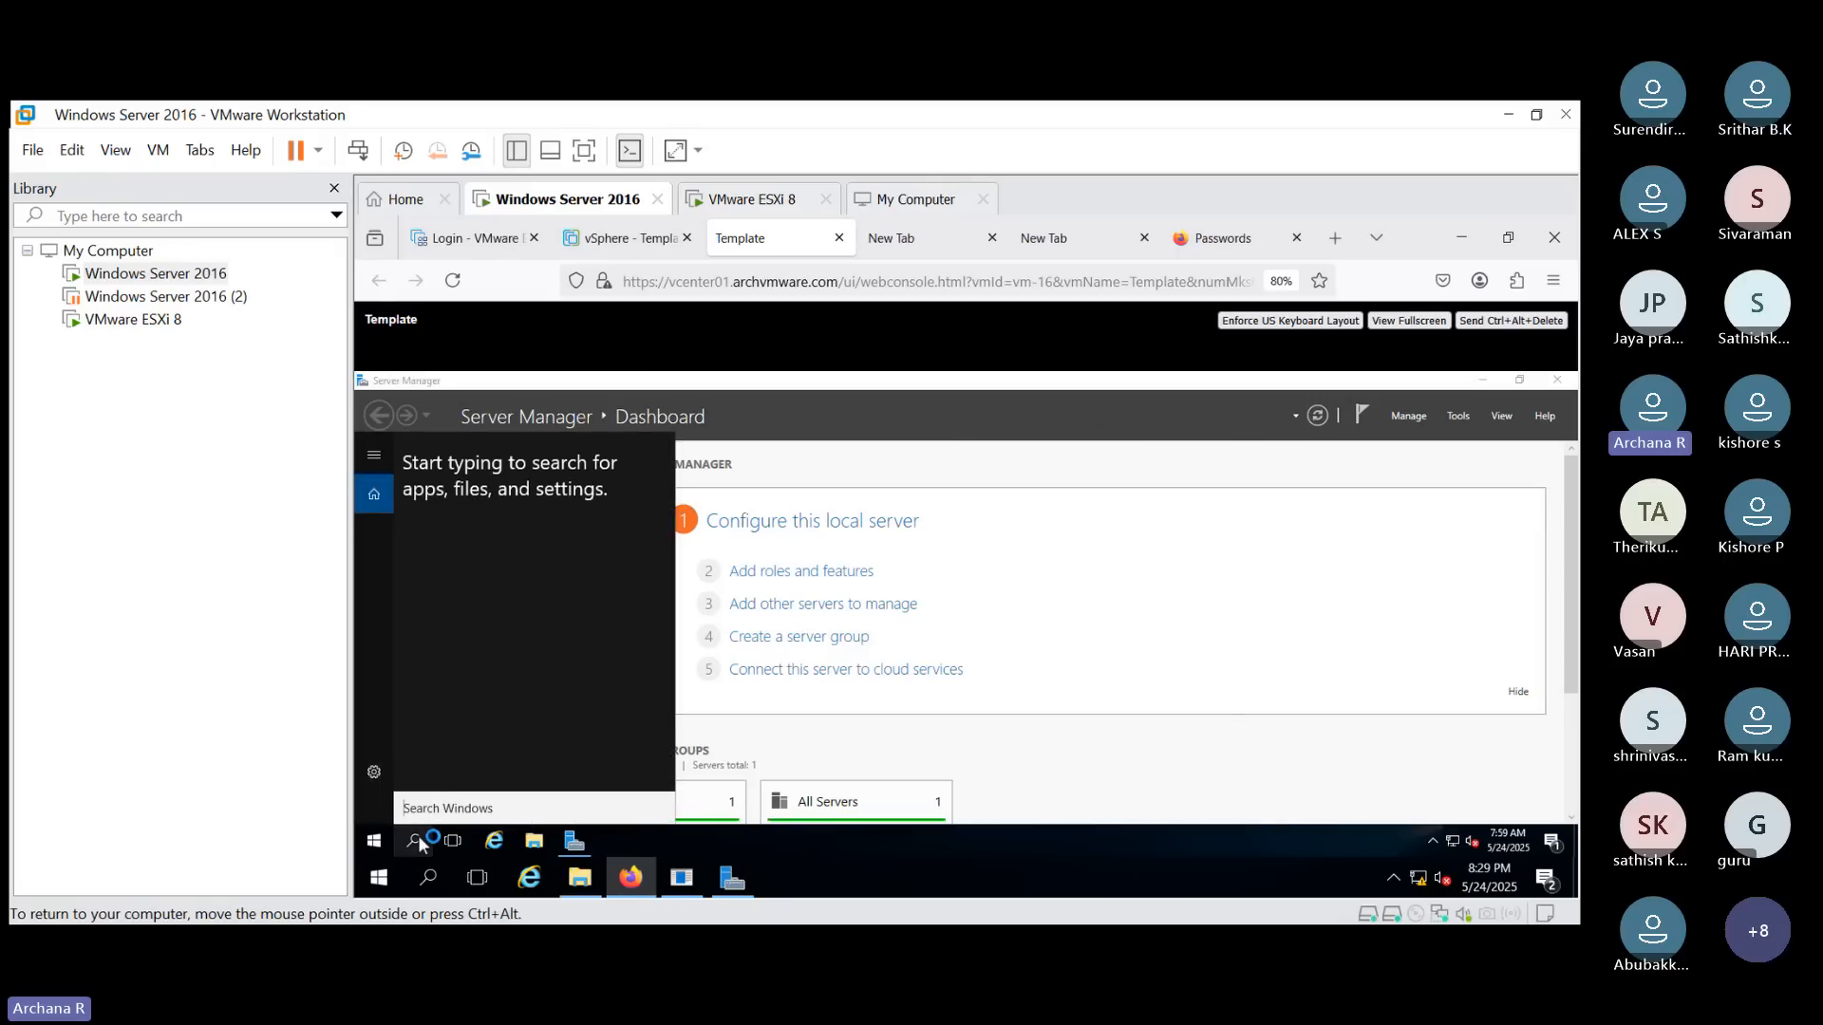
pyautogui.write('con')
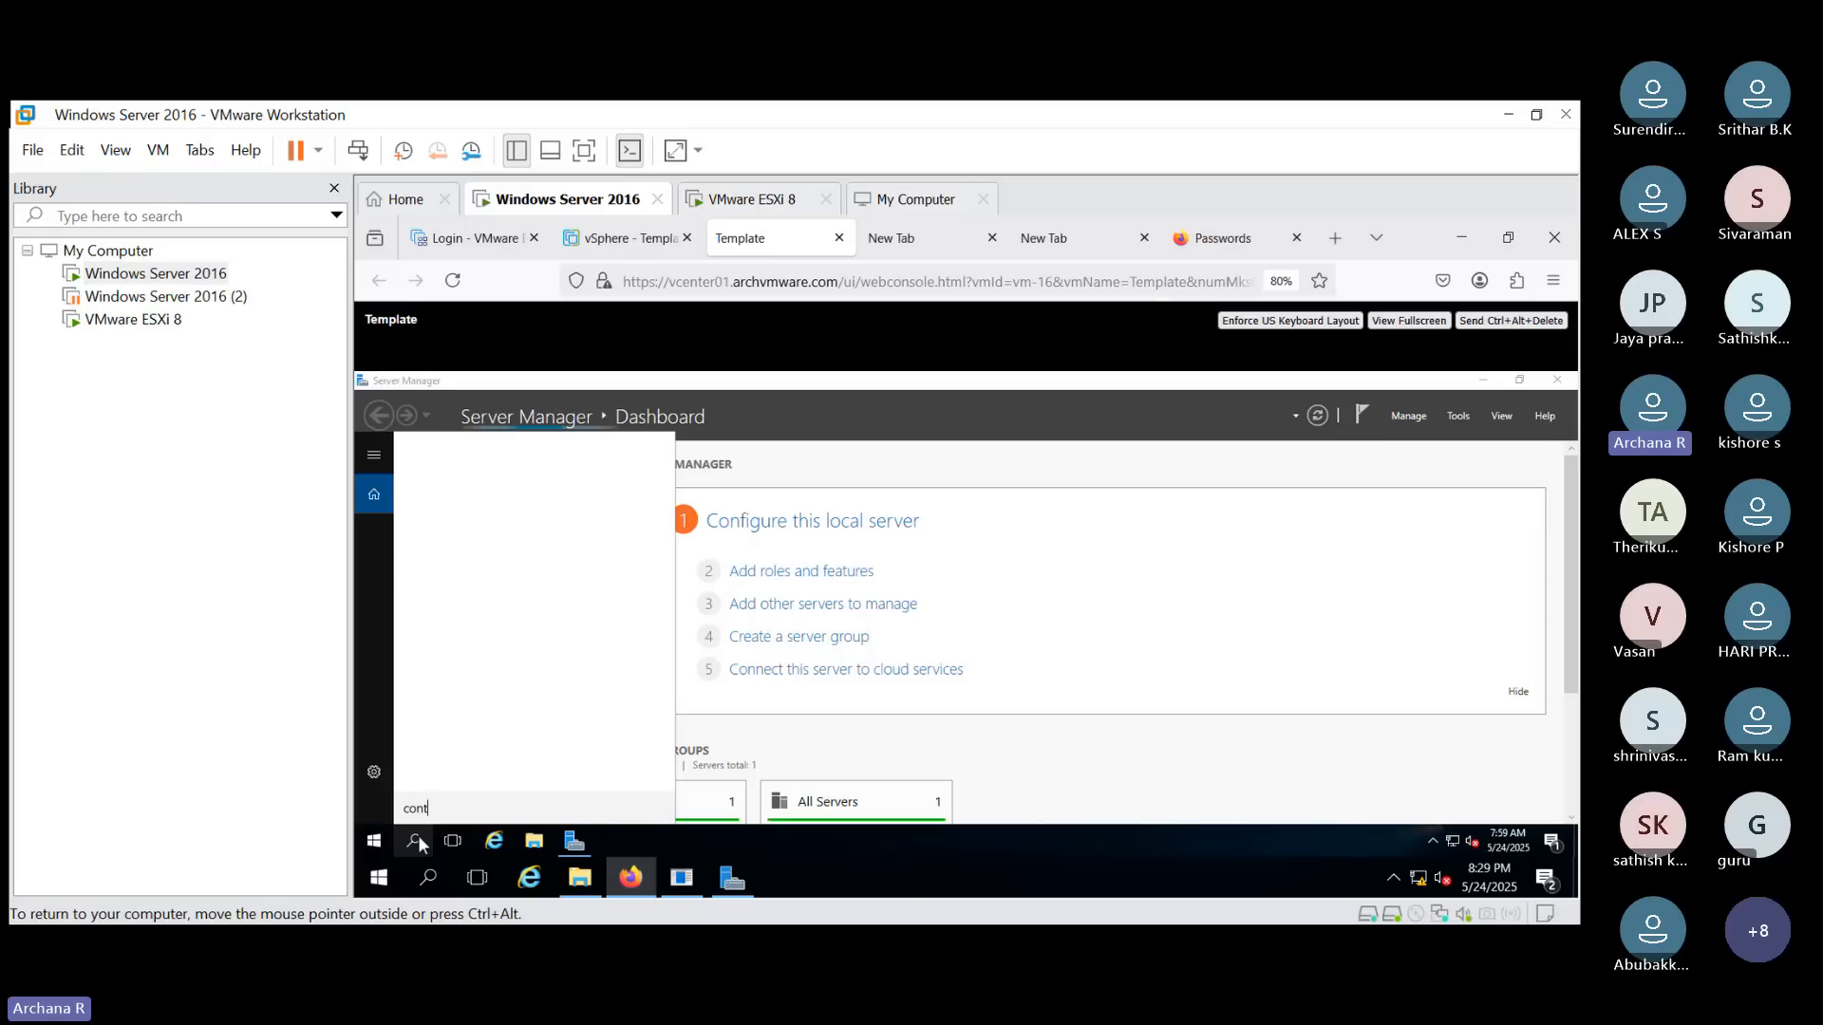
pyautogui.write('t')
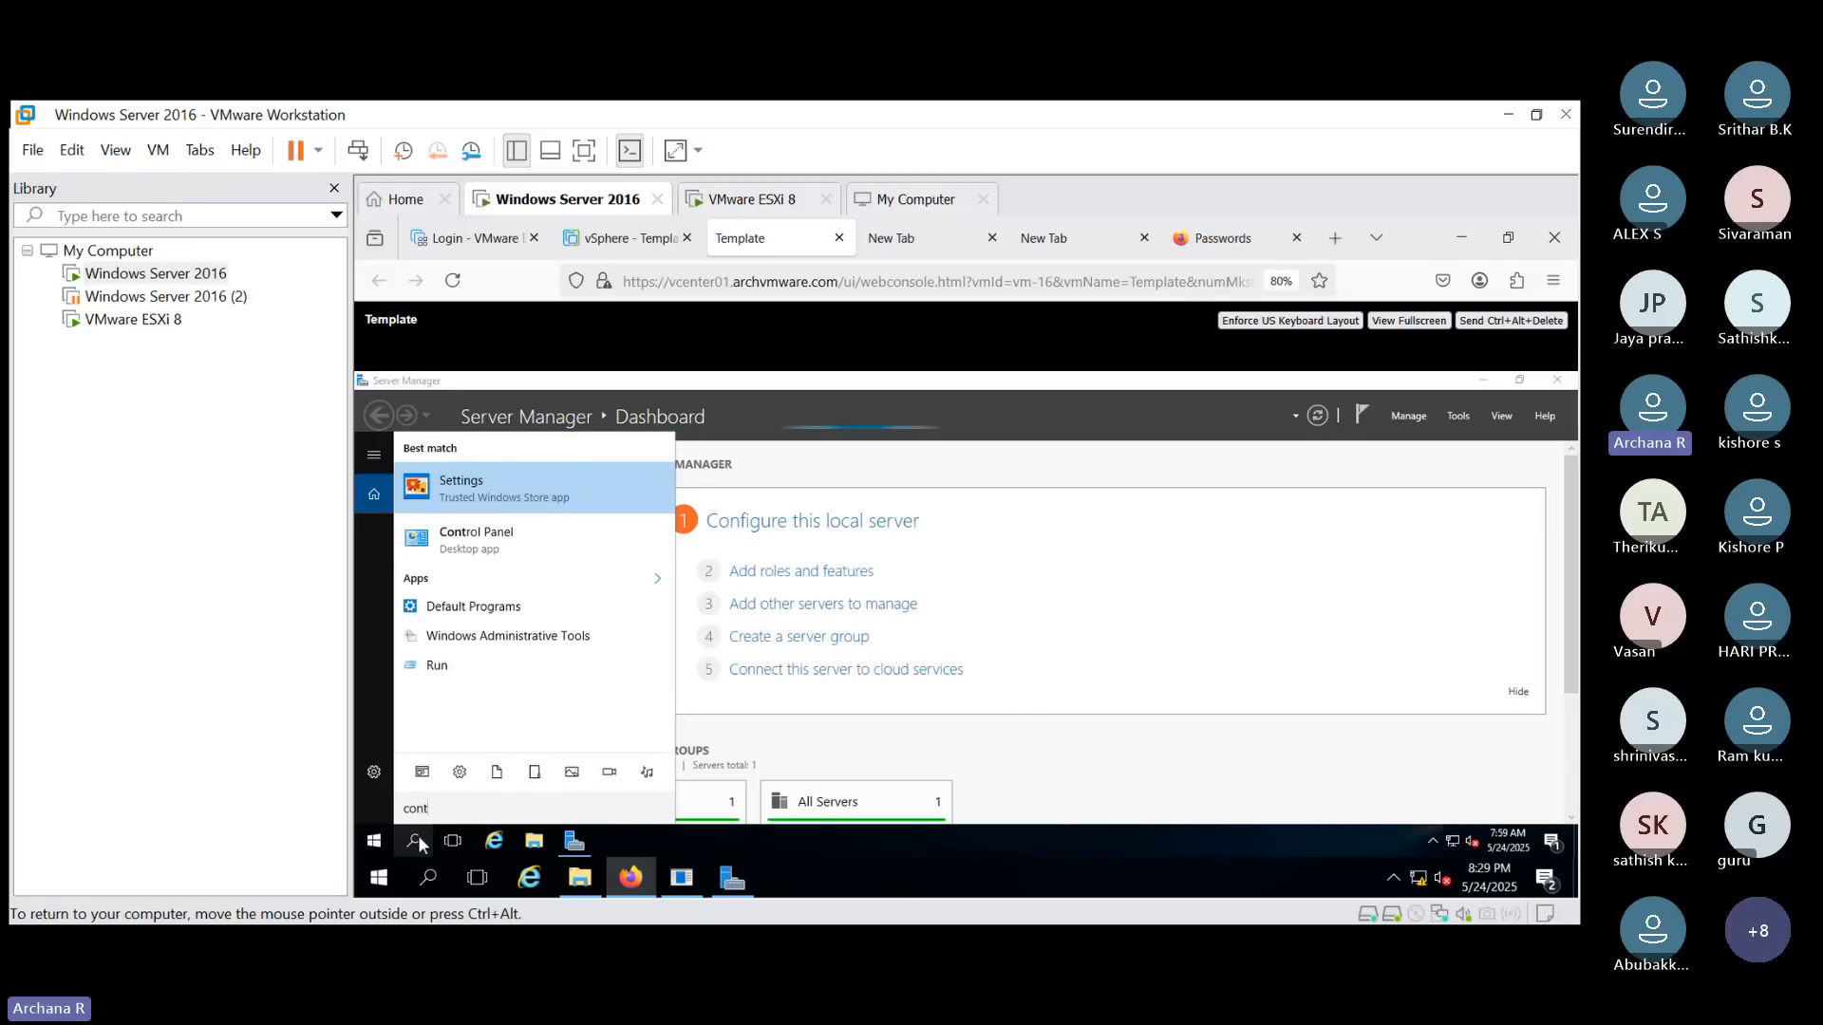
pyautogui.press('Down')
pyautogui.click(417, 835)
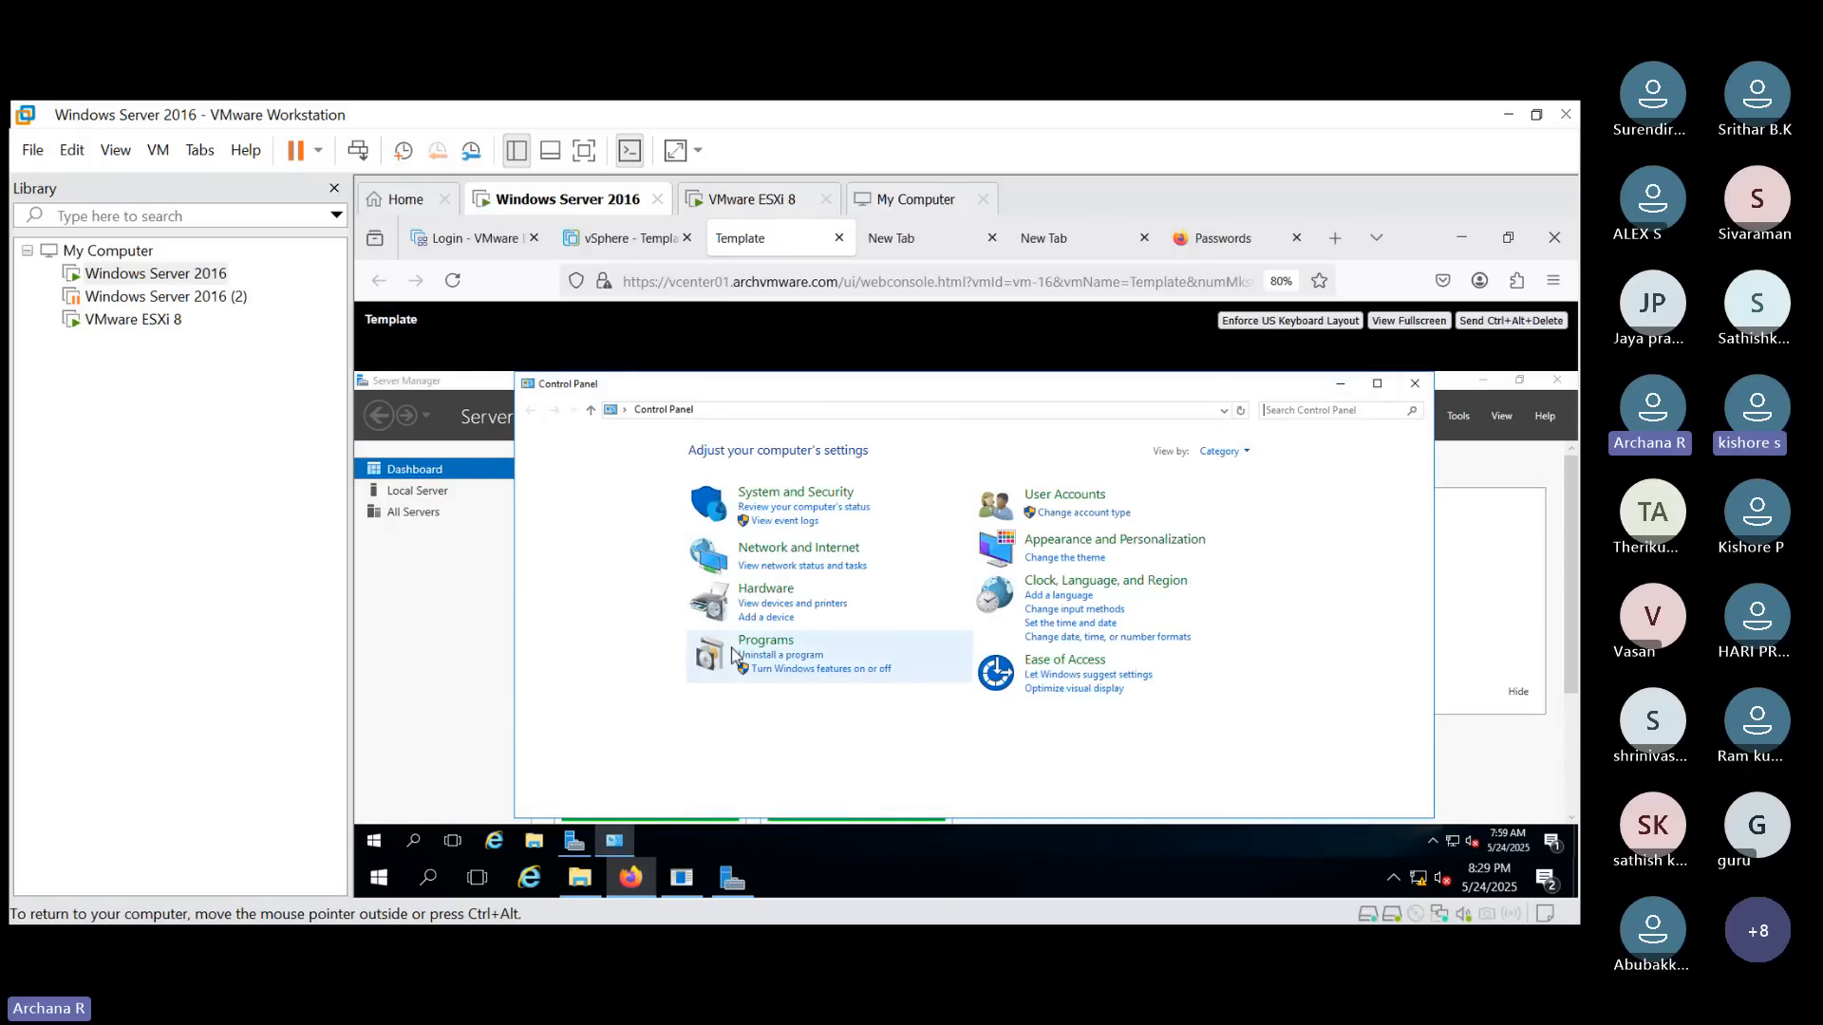
# - Open Programs and Features, maximize it to review the installed programs, and close it
pyautogui.click(741, 642)
pyautogui.hotkey('alt', 'Left')
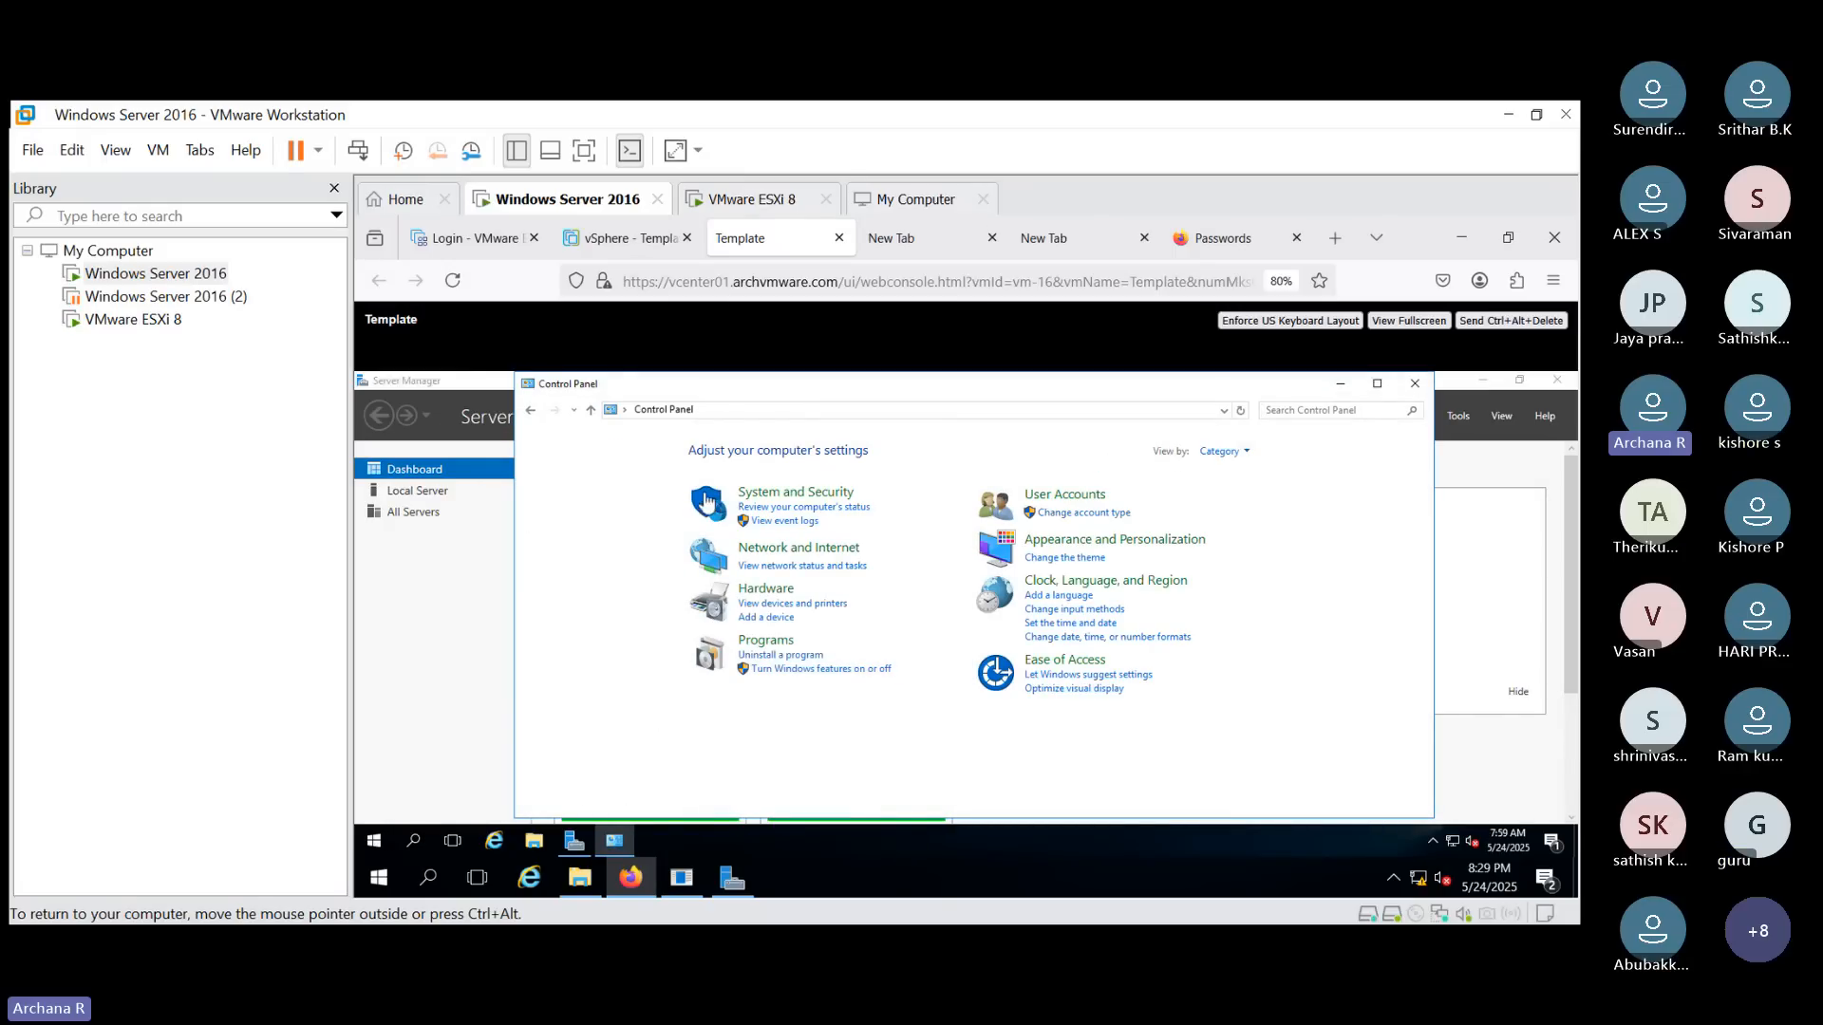
pyautogui.click(770, 642)
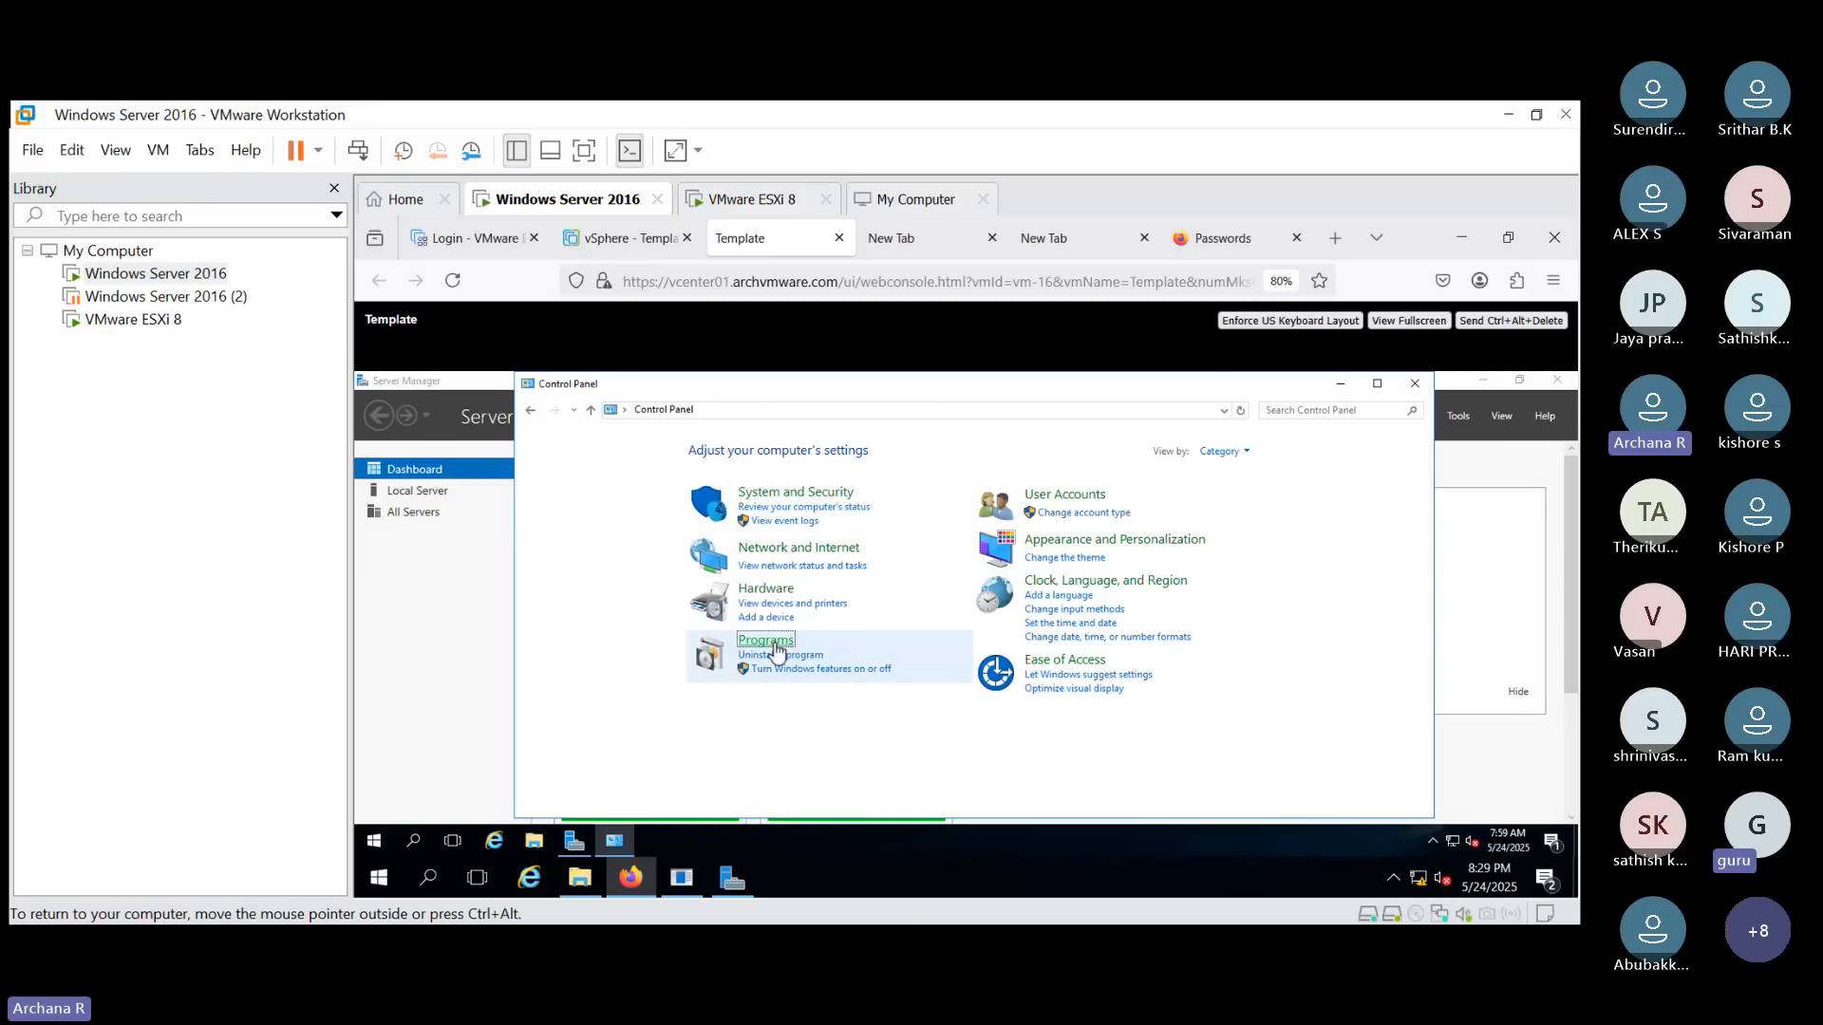
pyautogui.click(795, 449)
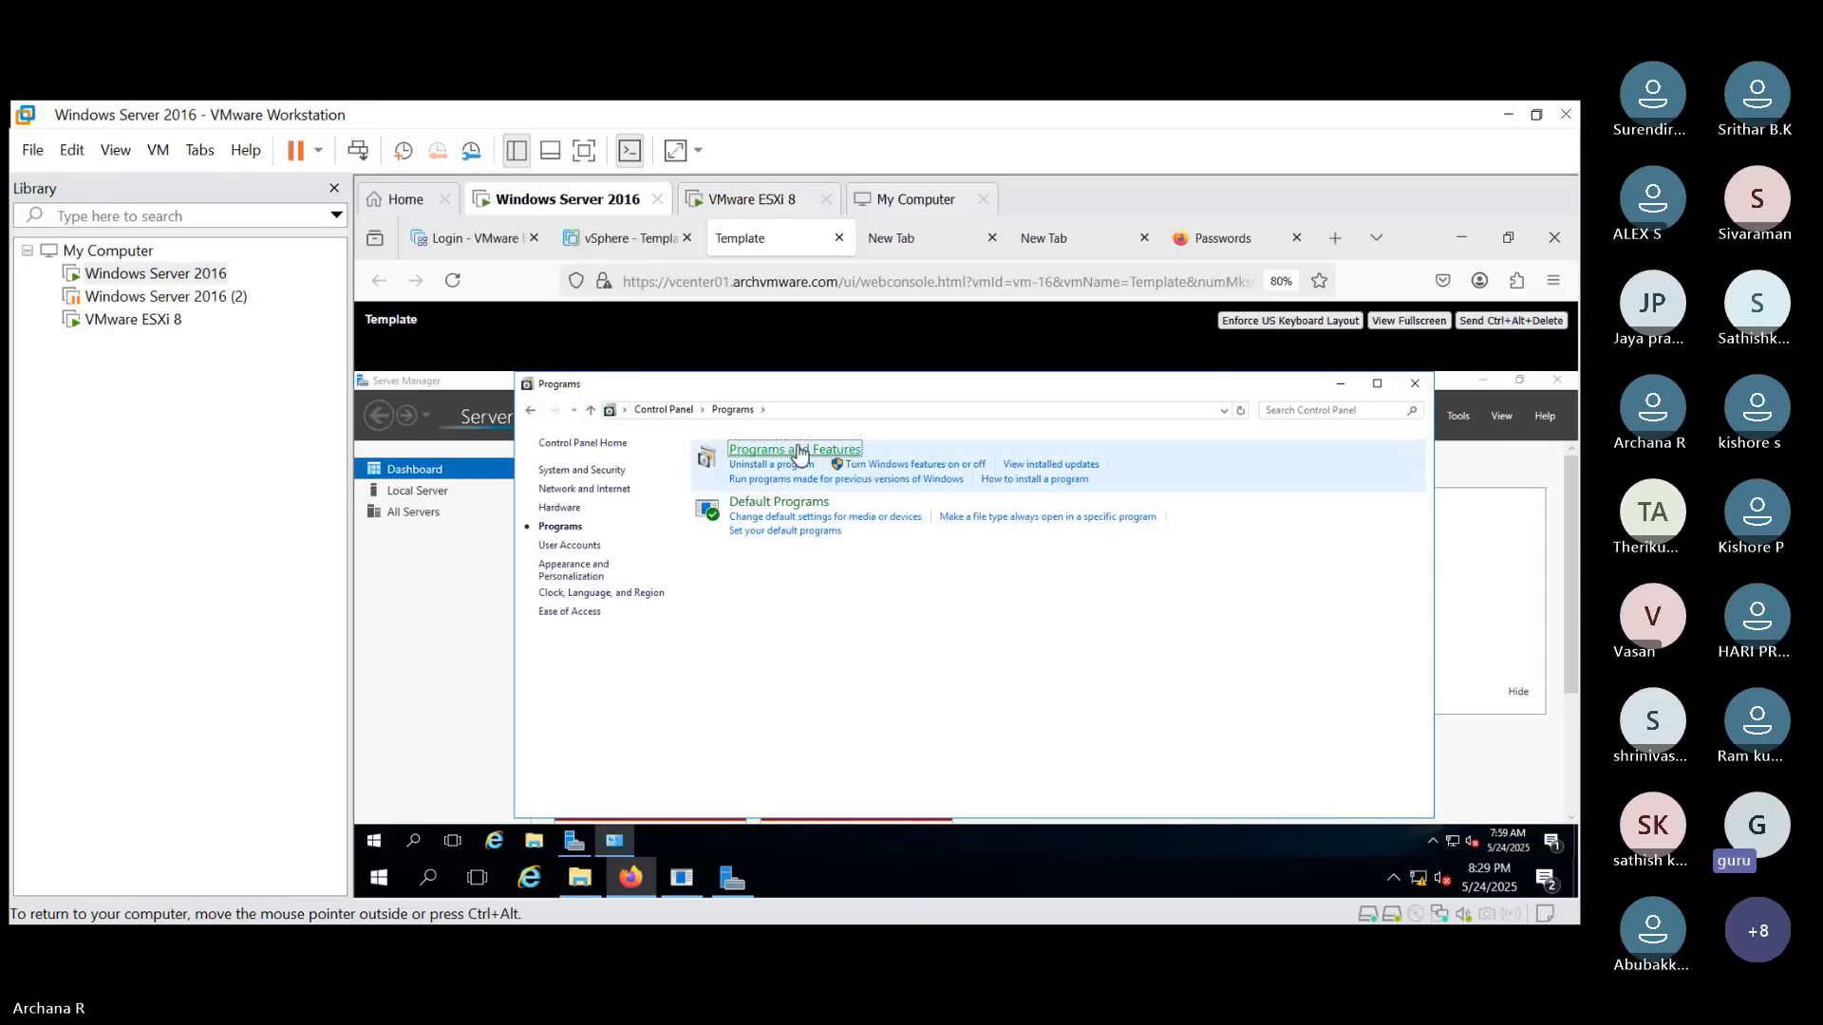
pyautogui.click(1376, 384)
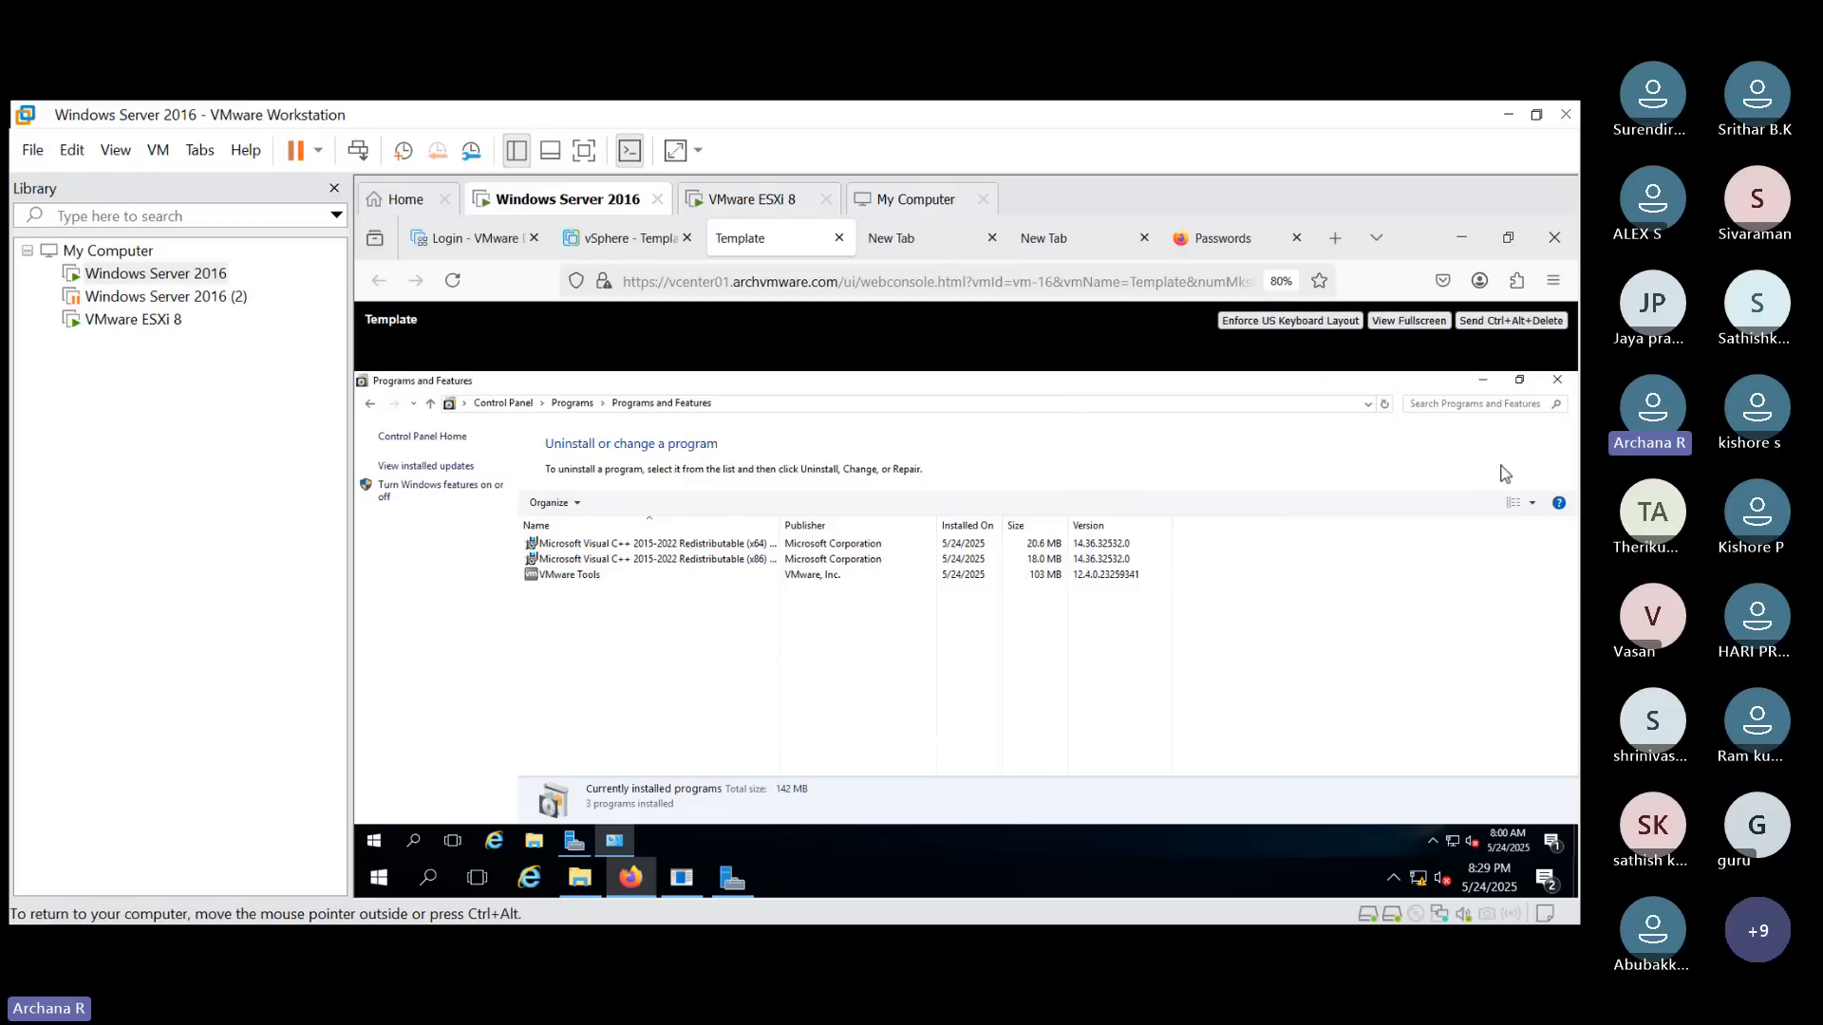
pyautogui.click(1557, 381)
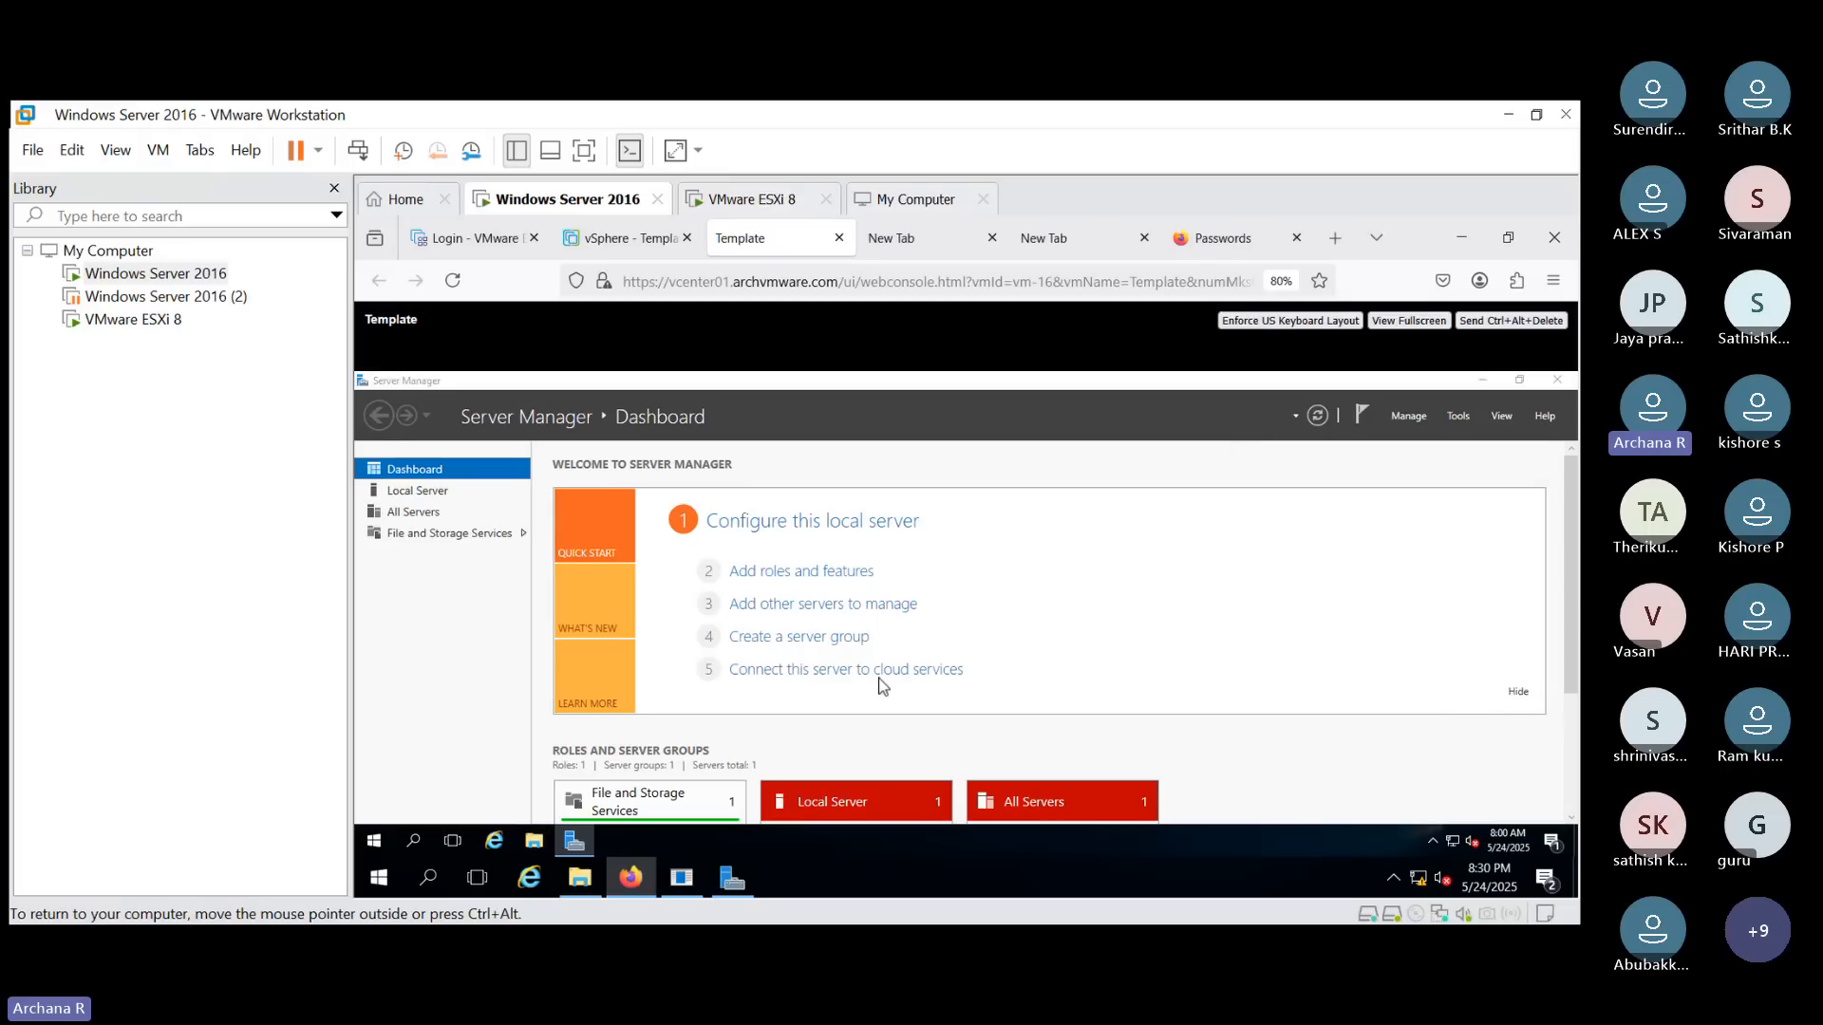
# - Create a new folder named Template test on Local Disk (C:) in File Explorer
pyautogui.click(574, 571)
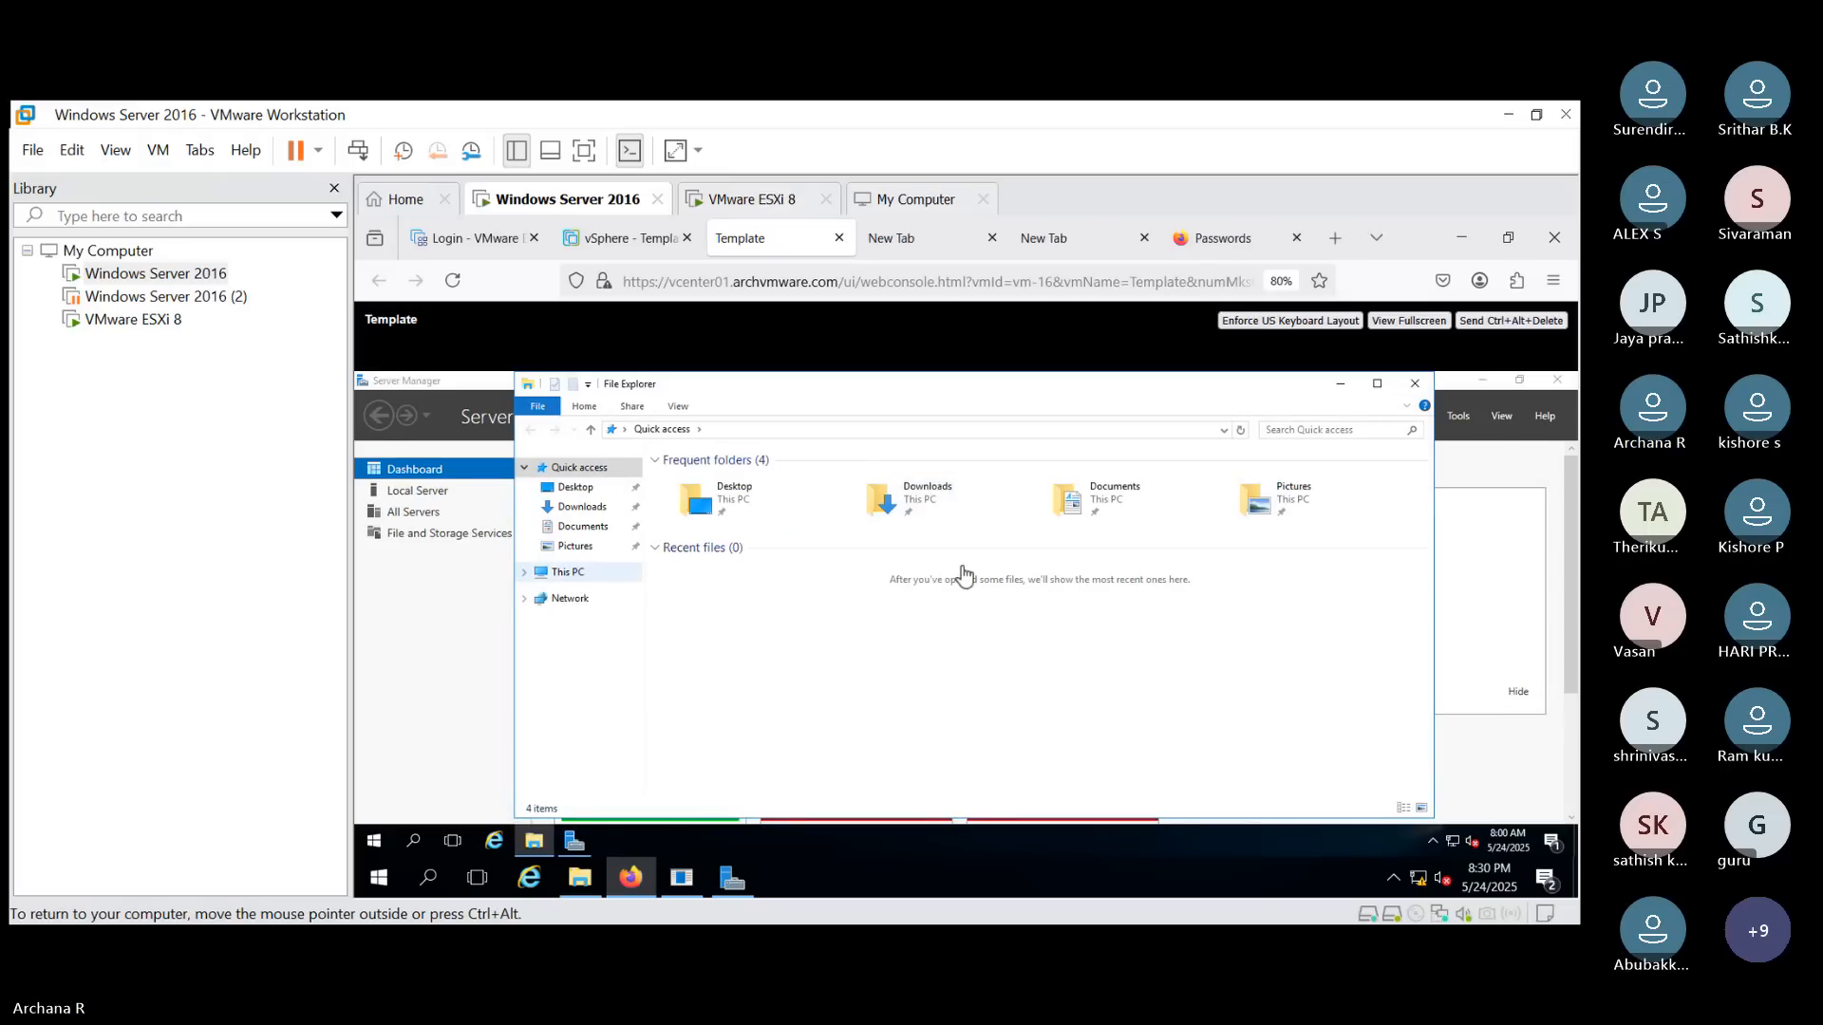
pyautogui.doubleClick(759, 612)
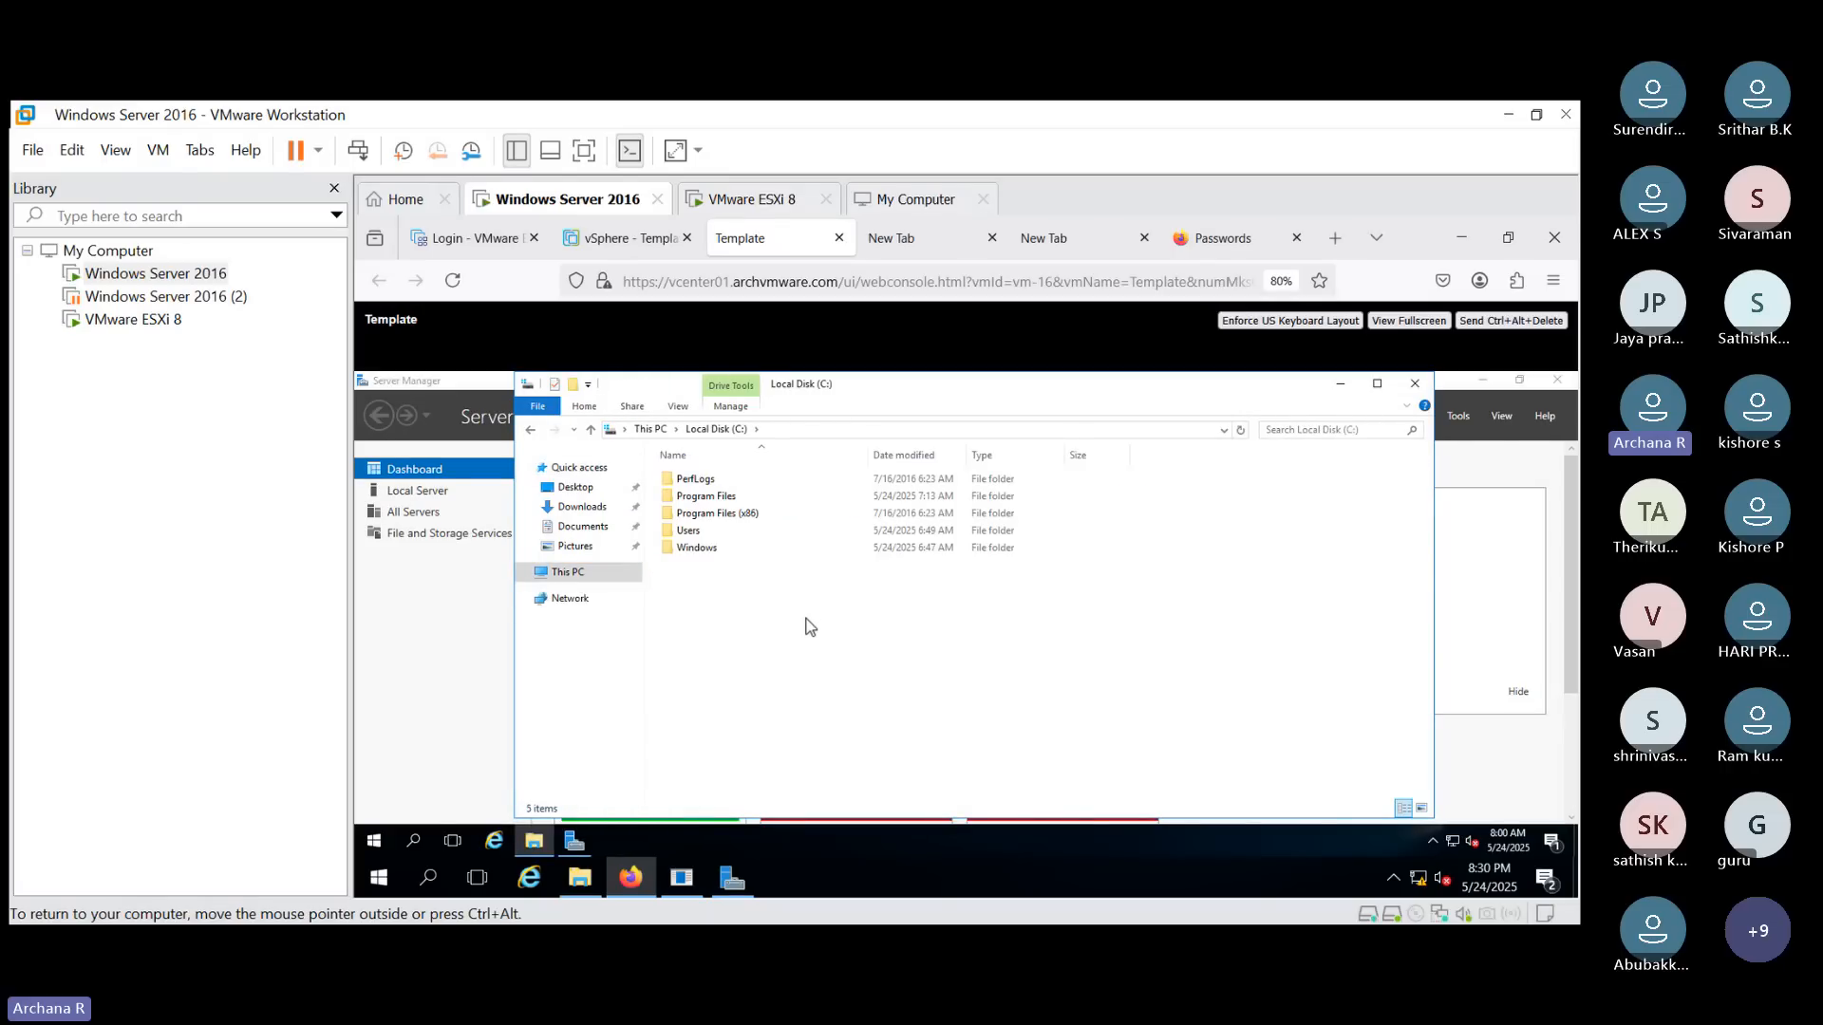
pyautogui.rightClick(806, 622)
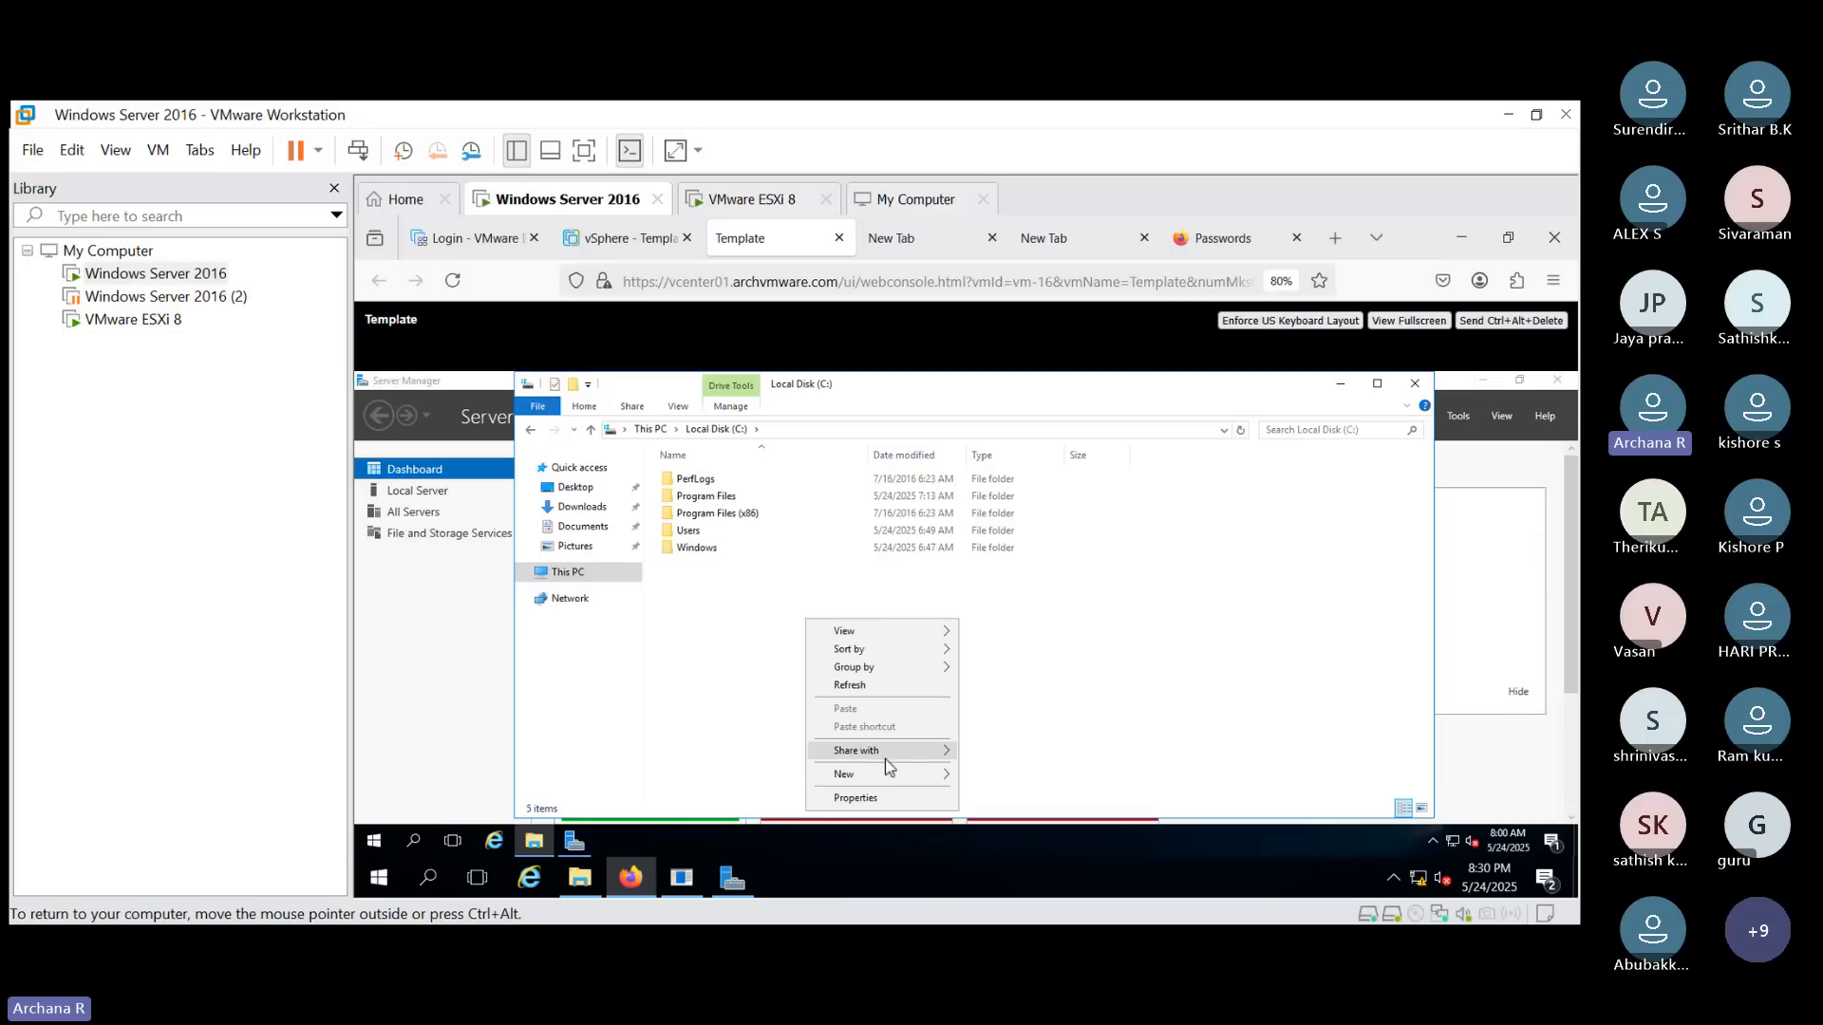
pyautogui.moveTo(887, 773)
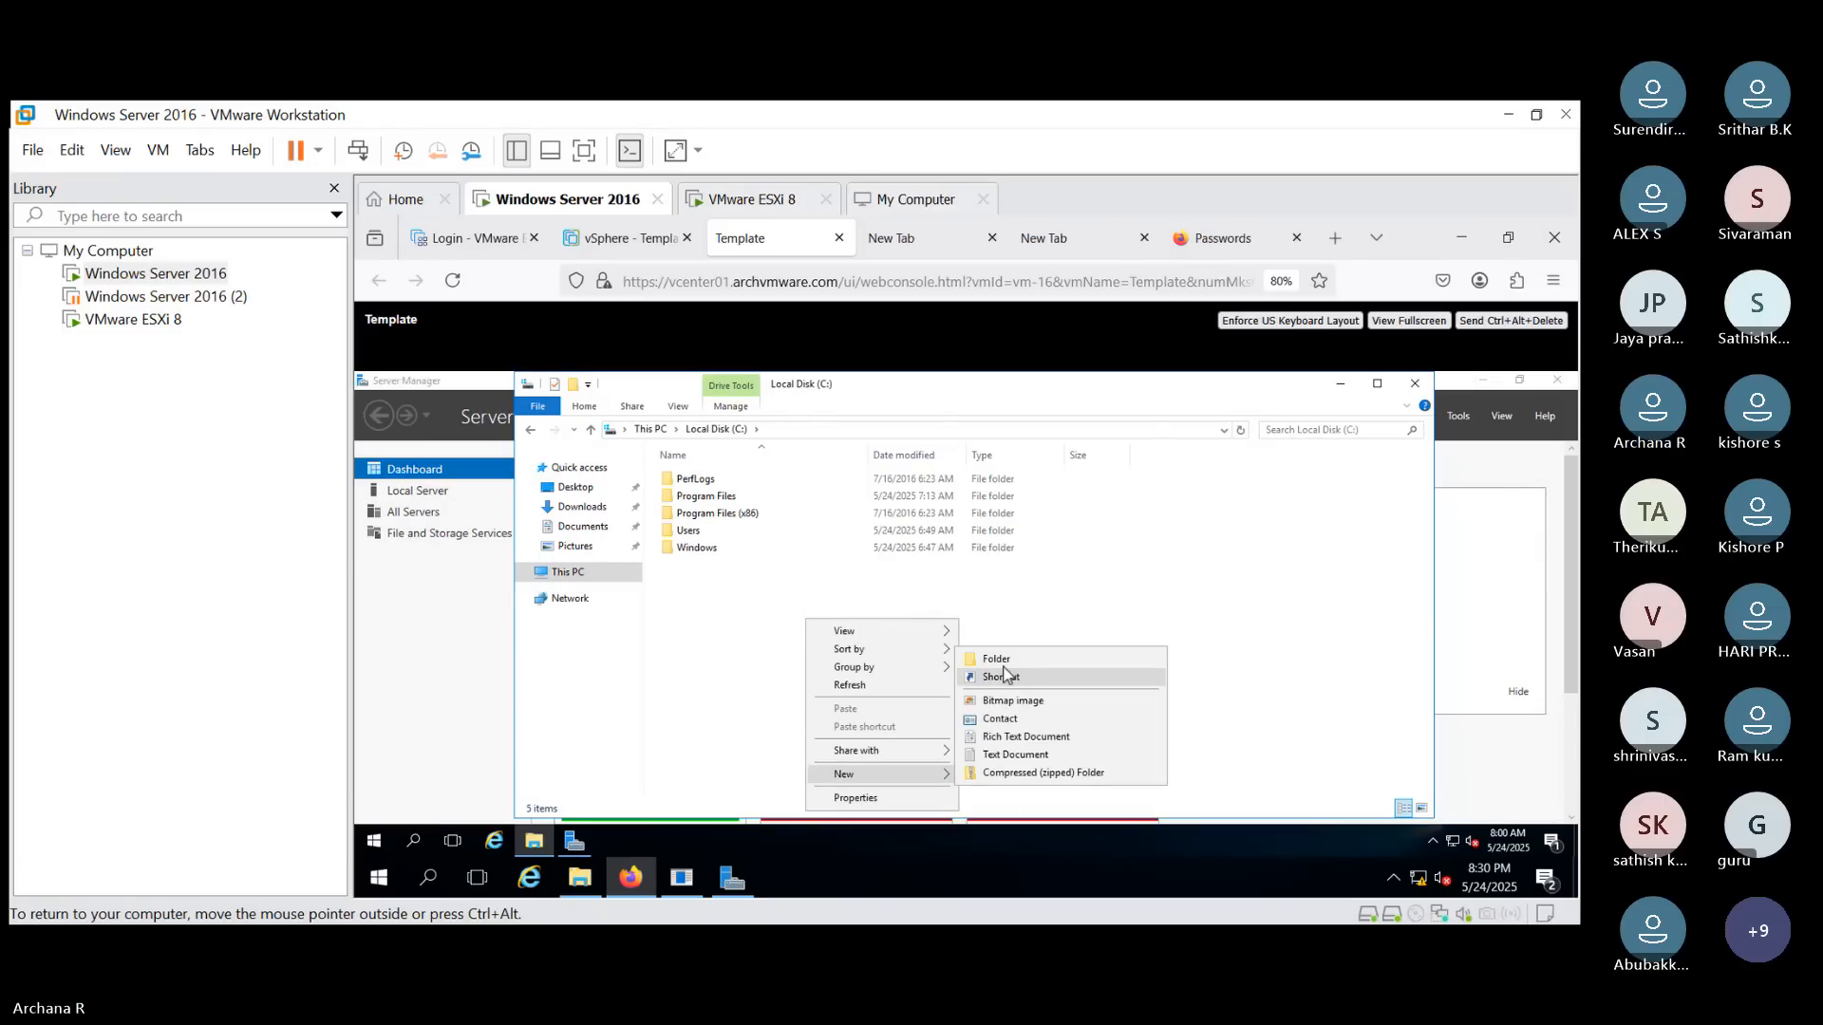
pyautogui.click(1003, 667)
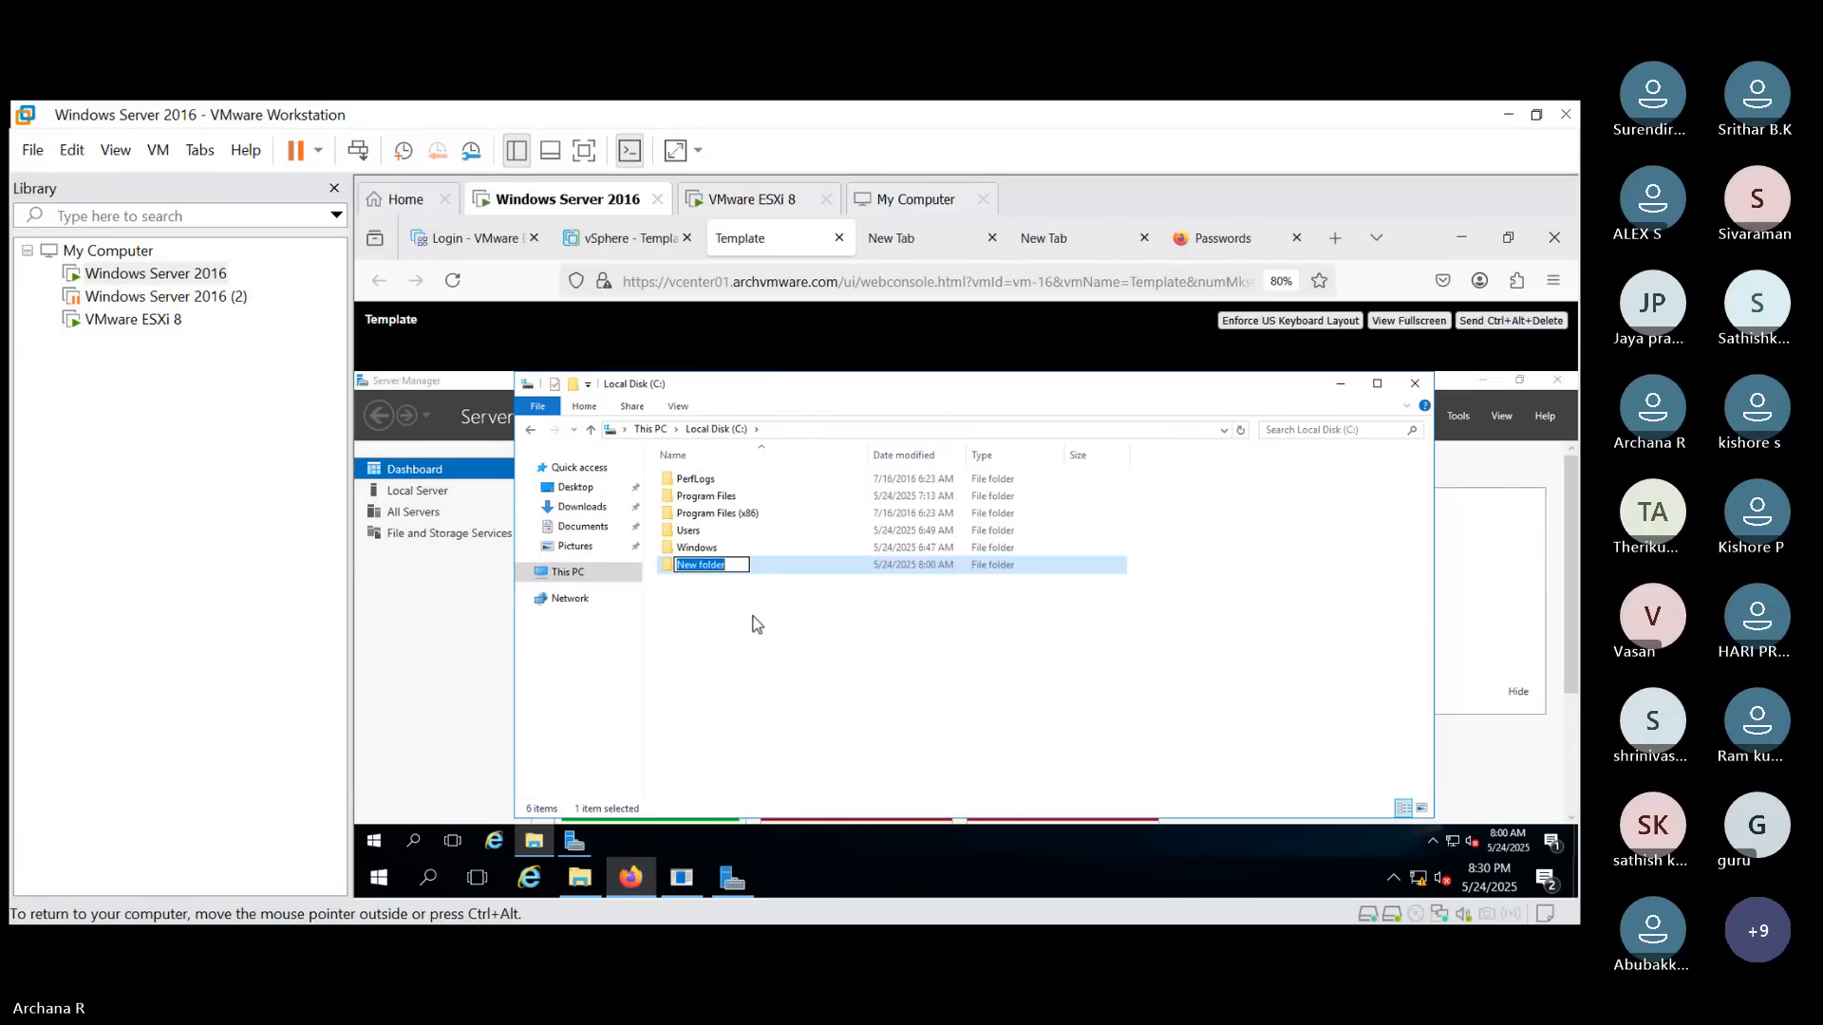
pyautogui.write('Template ')
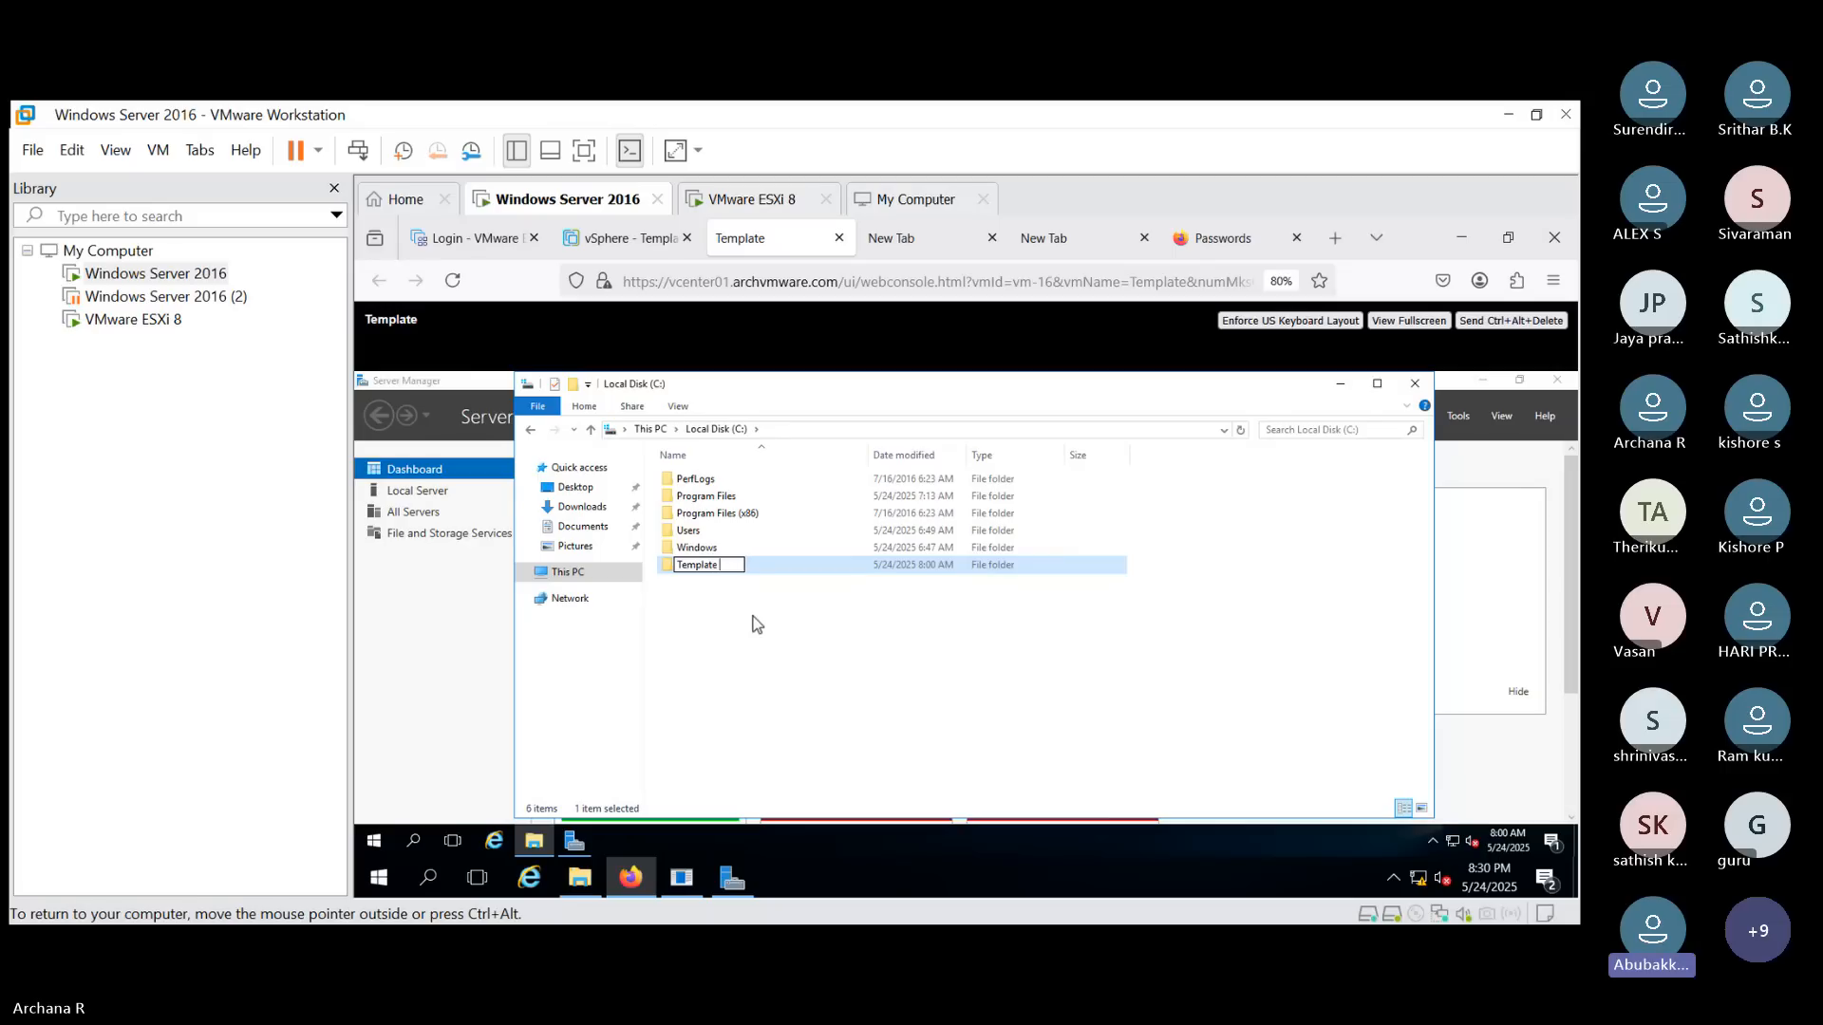
pyautogui.write('test')
pyautogui.click(739, 627)
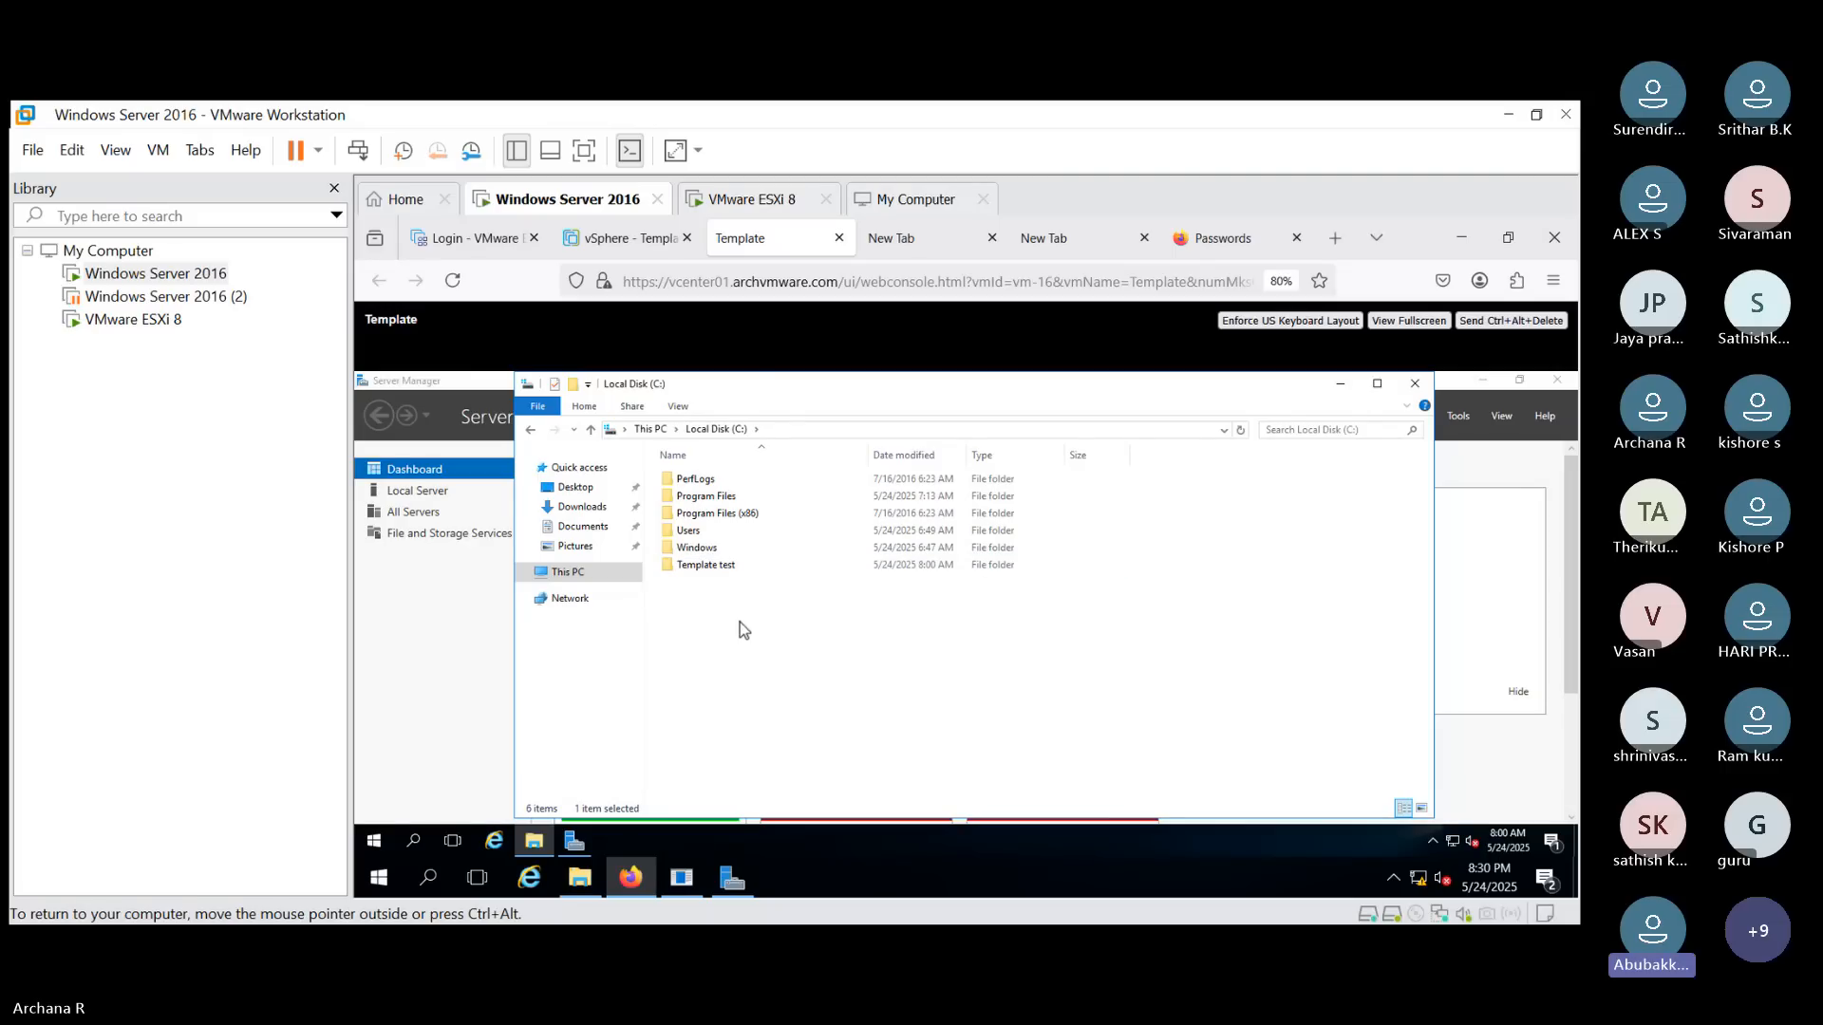
# - Reopen Programs and Features from Control Panel to check the installed programs, then minimize it
pyautogui.click(574, 841)
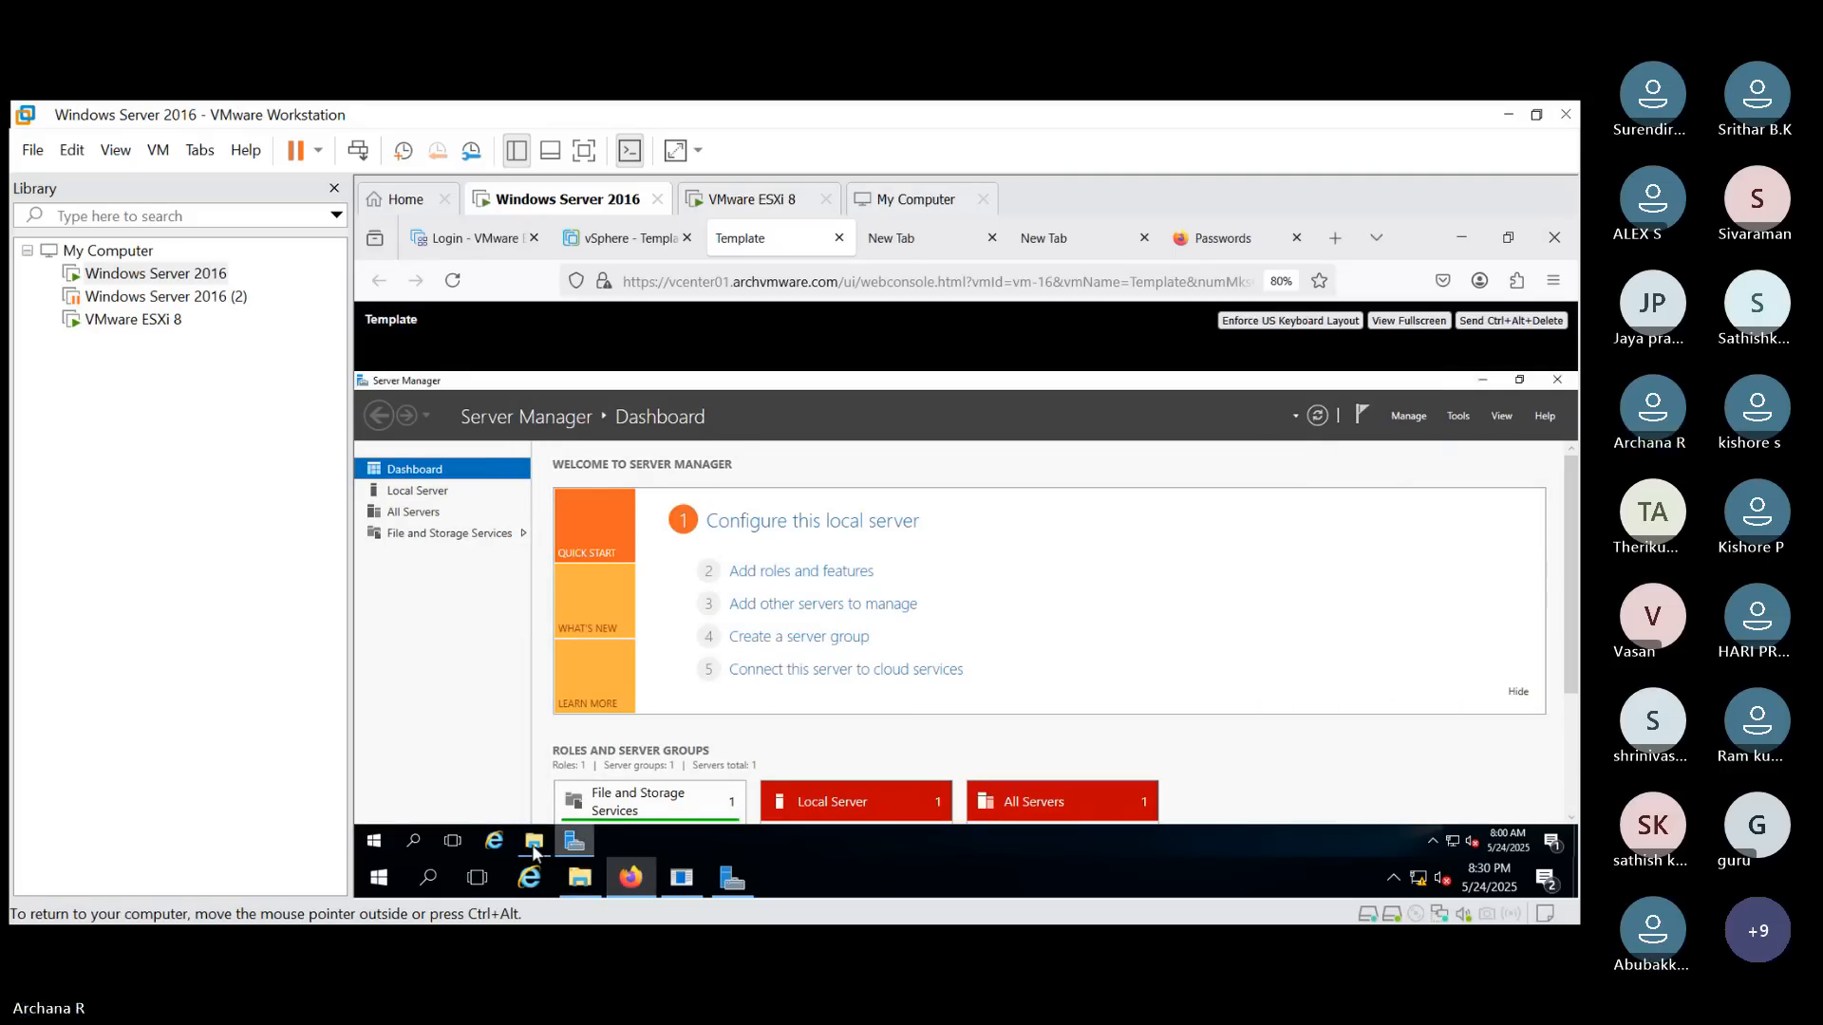
pyautogui.click(412, 840)
pyautogui.write('con')
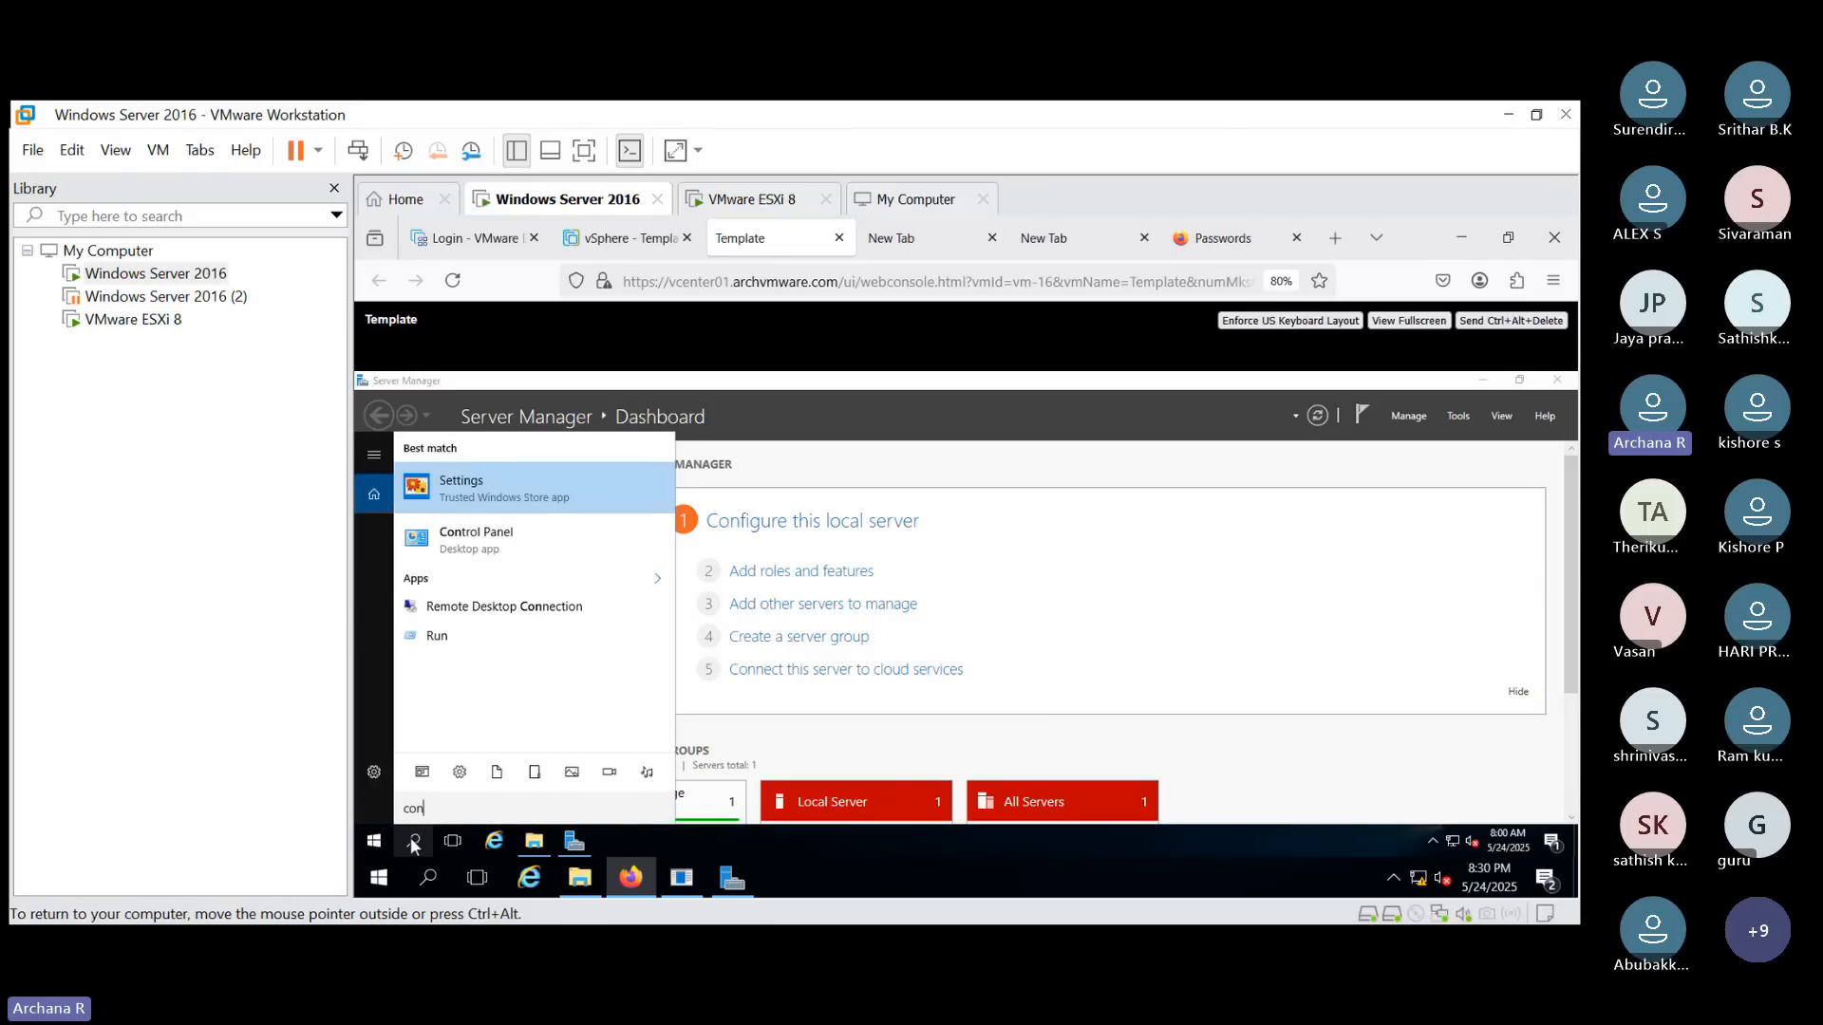
pyautogui.press('Down')
pyautogui.press('Return')
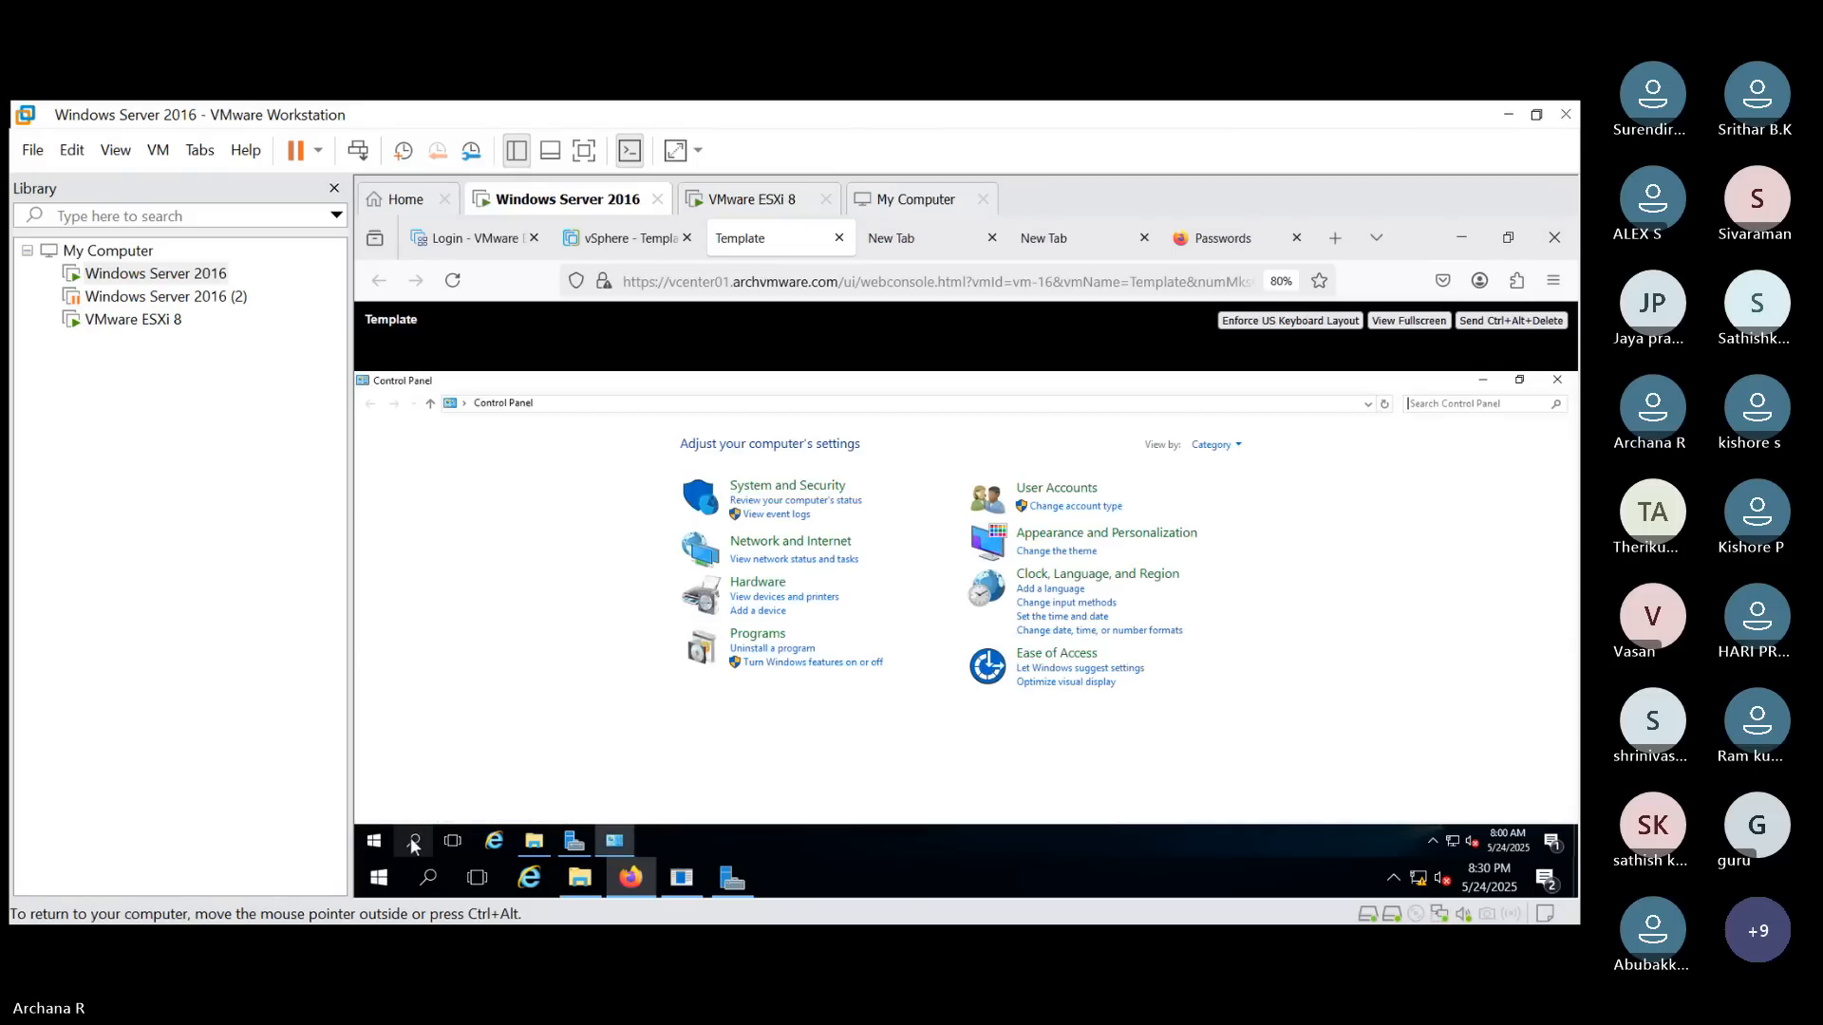
pyautogui.click(757, 633)
pyautogui.click(638, 443)
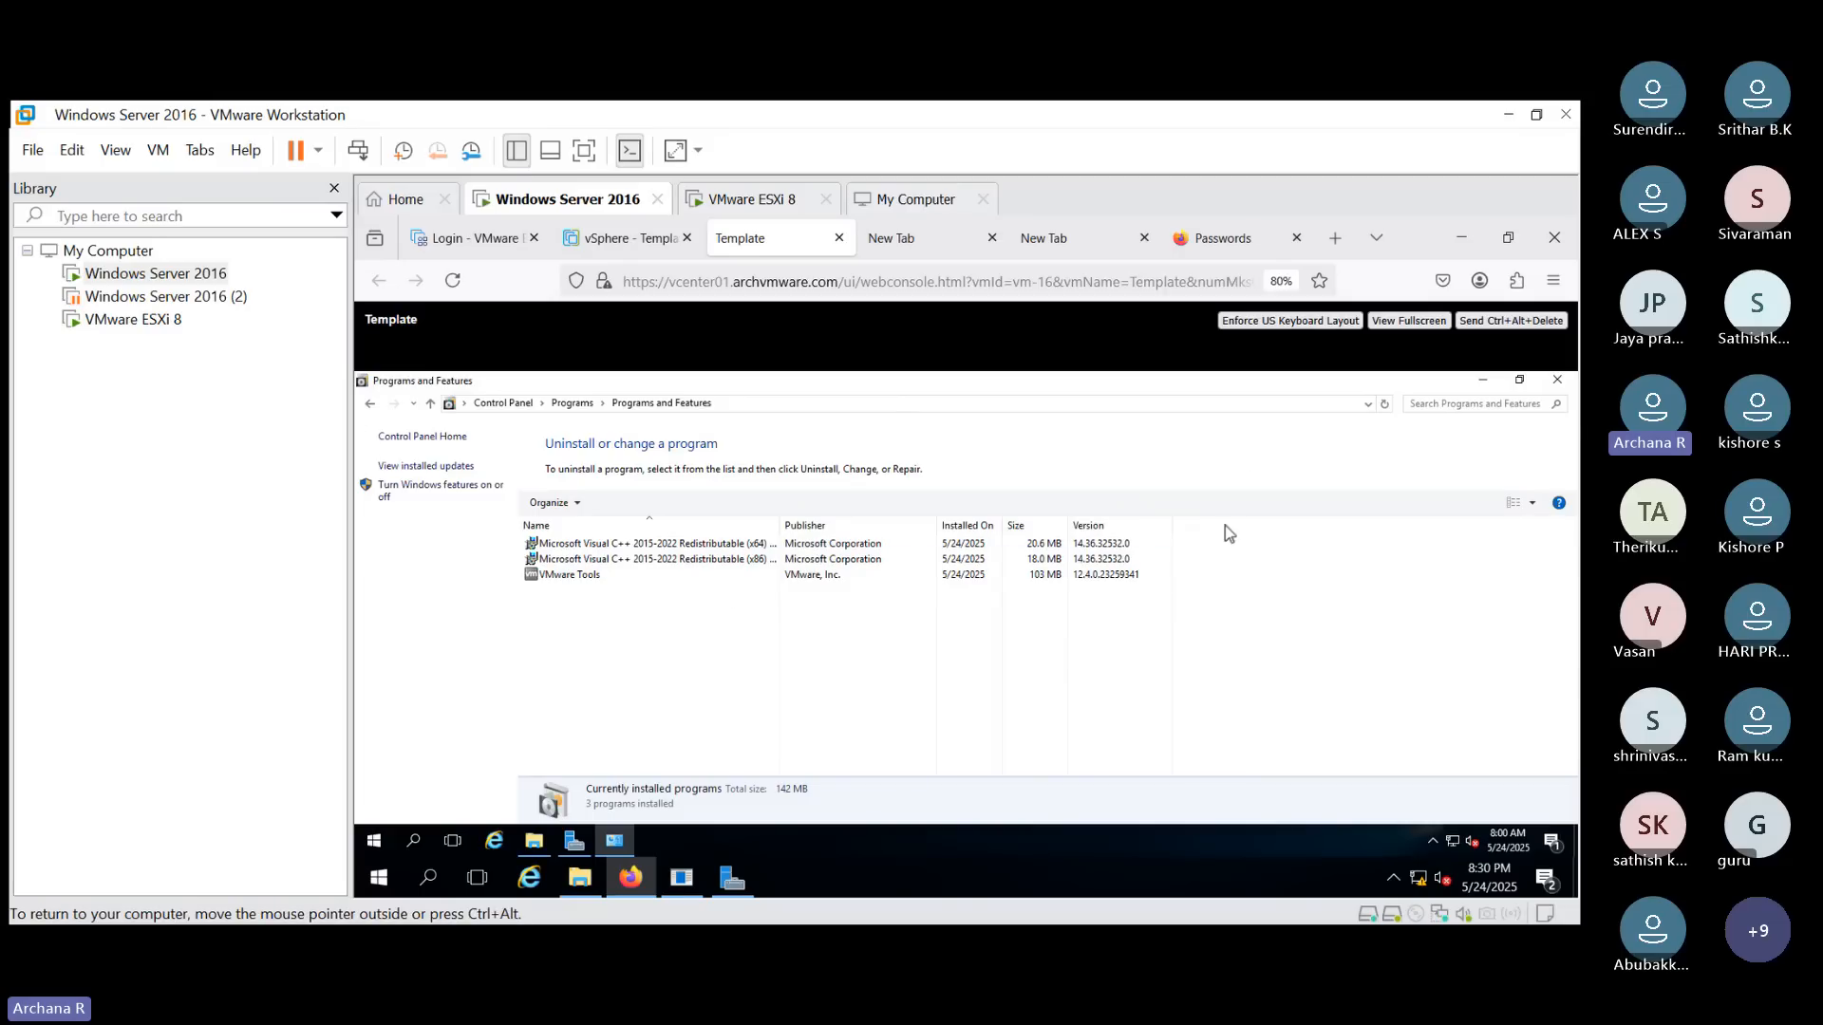
pyautogui.click(1483, 381)
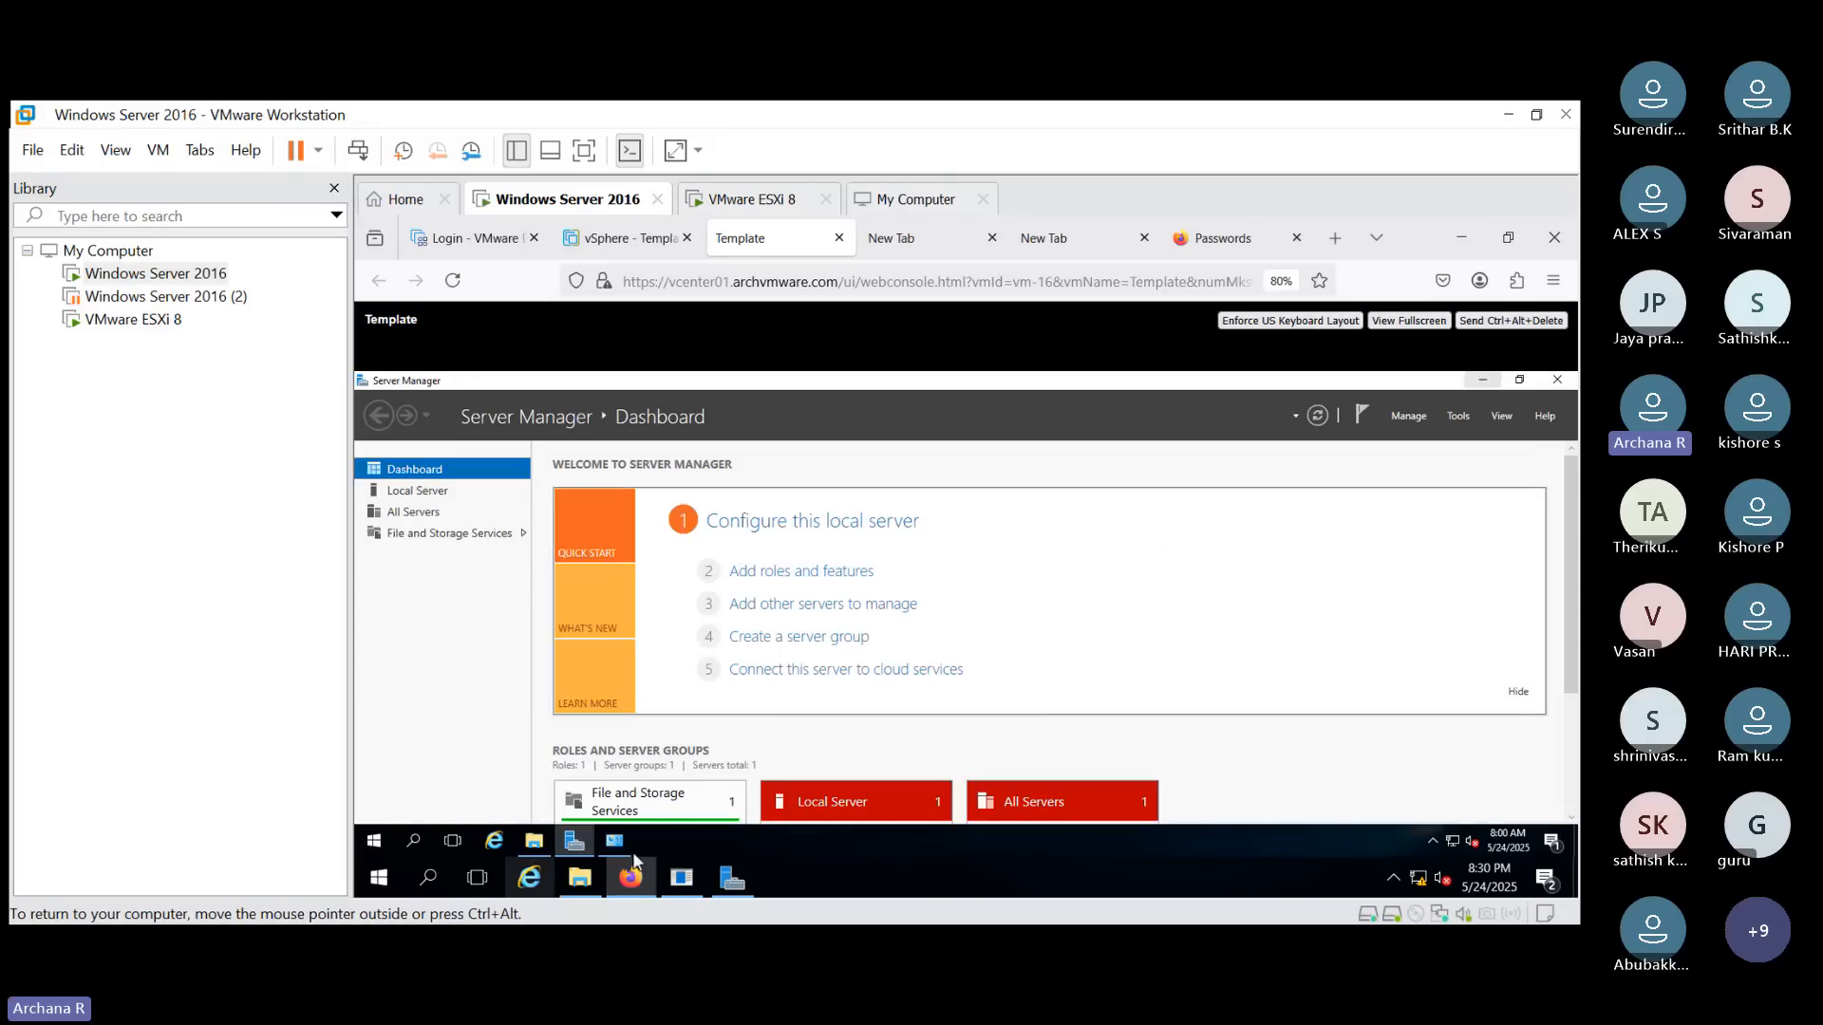
# - Bring File Explorer back and select the Template test folder on Local Disk (C:)
pyautogui.click(534, 840)
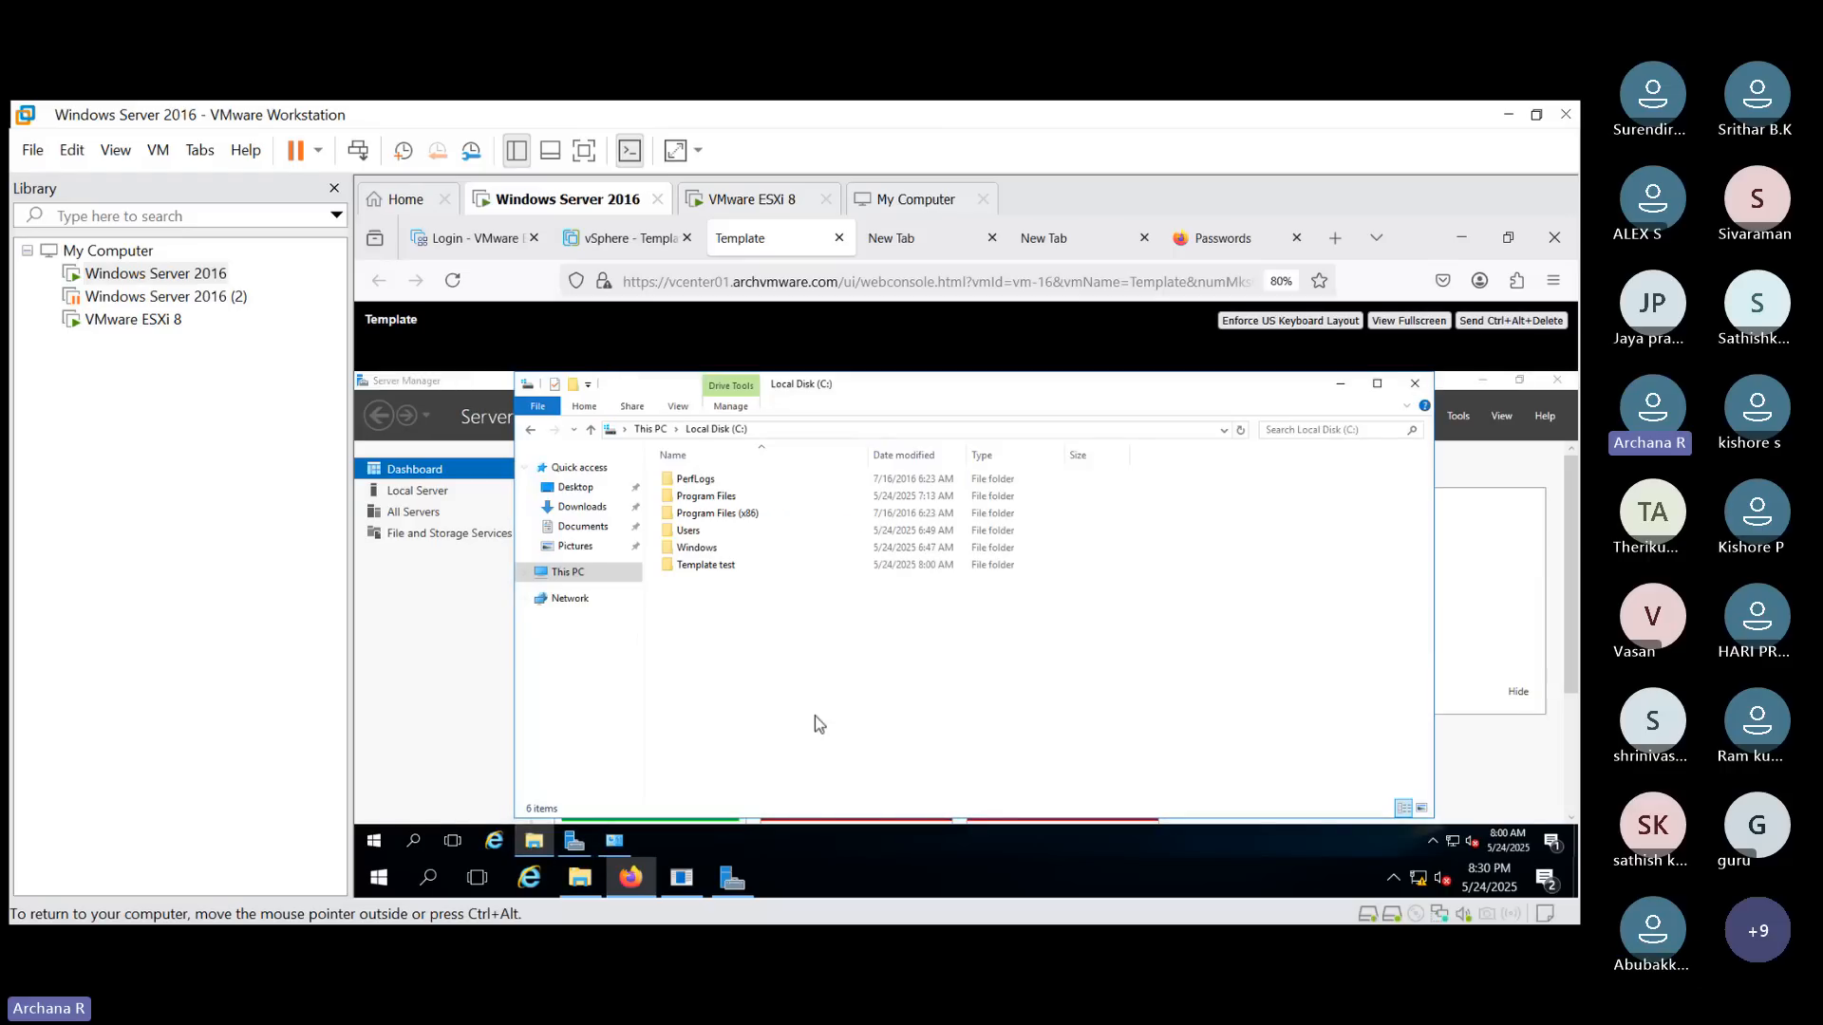
pyautogui.click(708, 566)
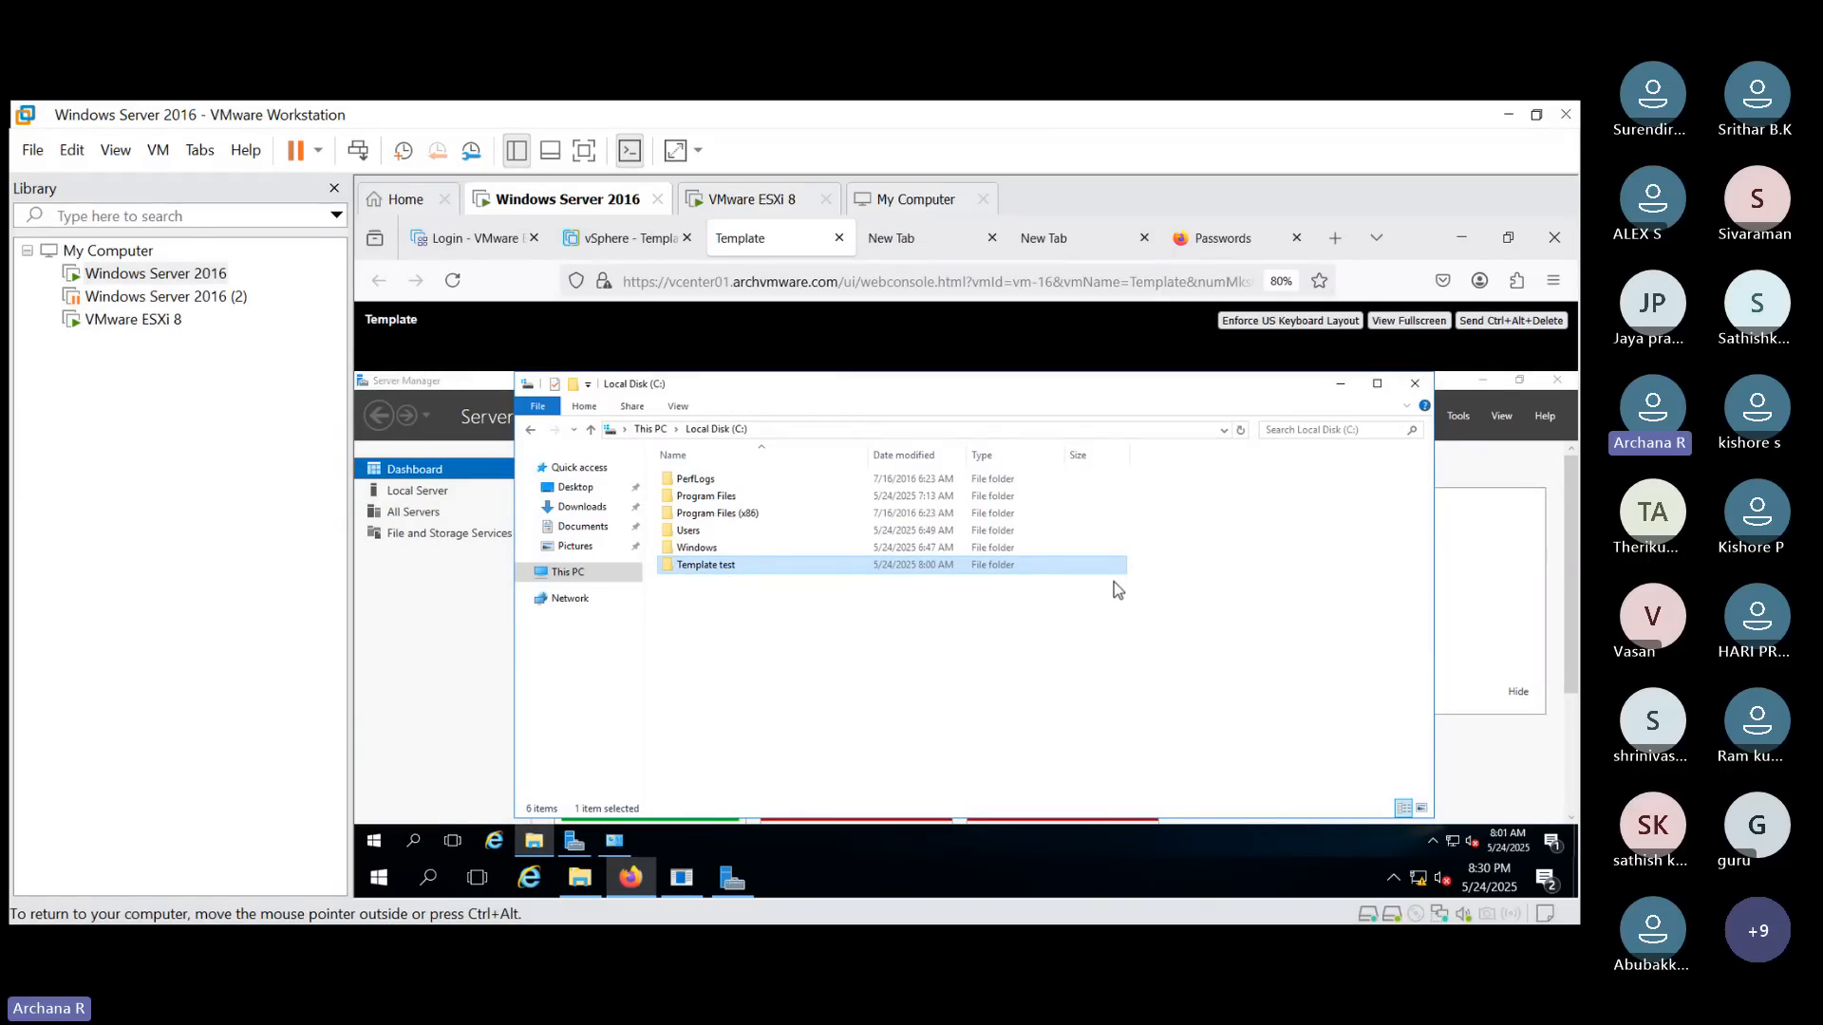
pyautogui.click(928, 664)
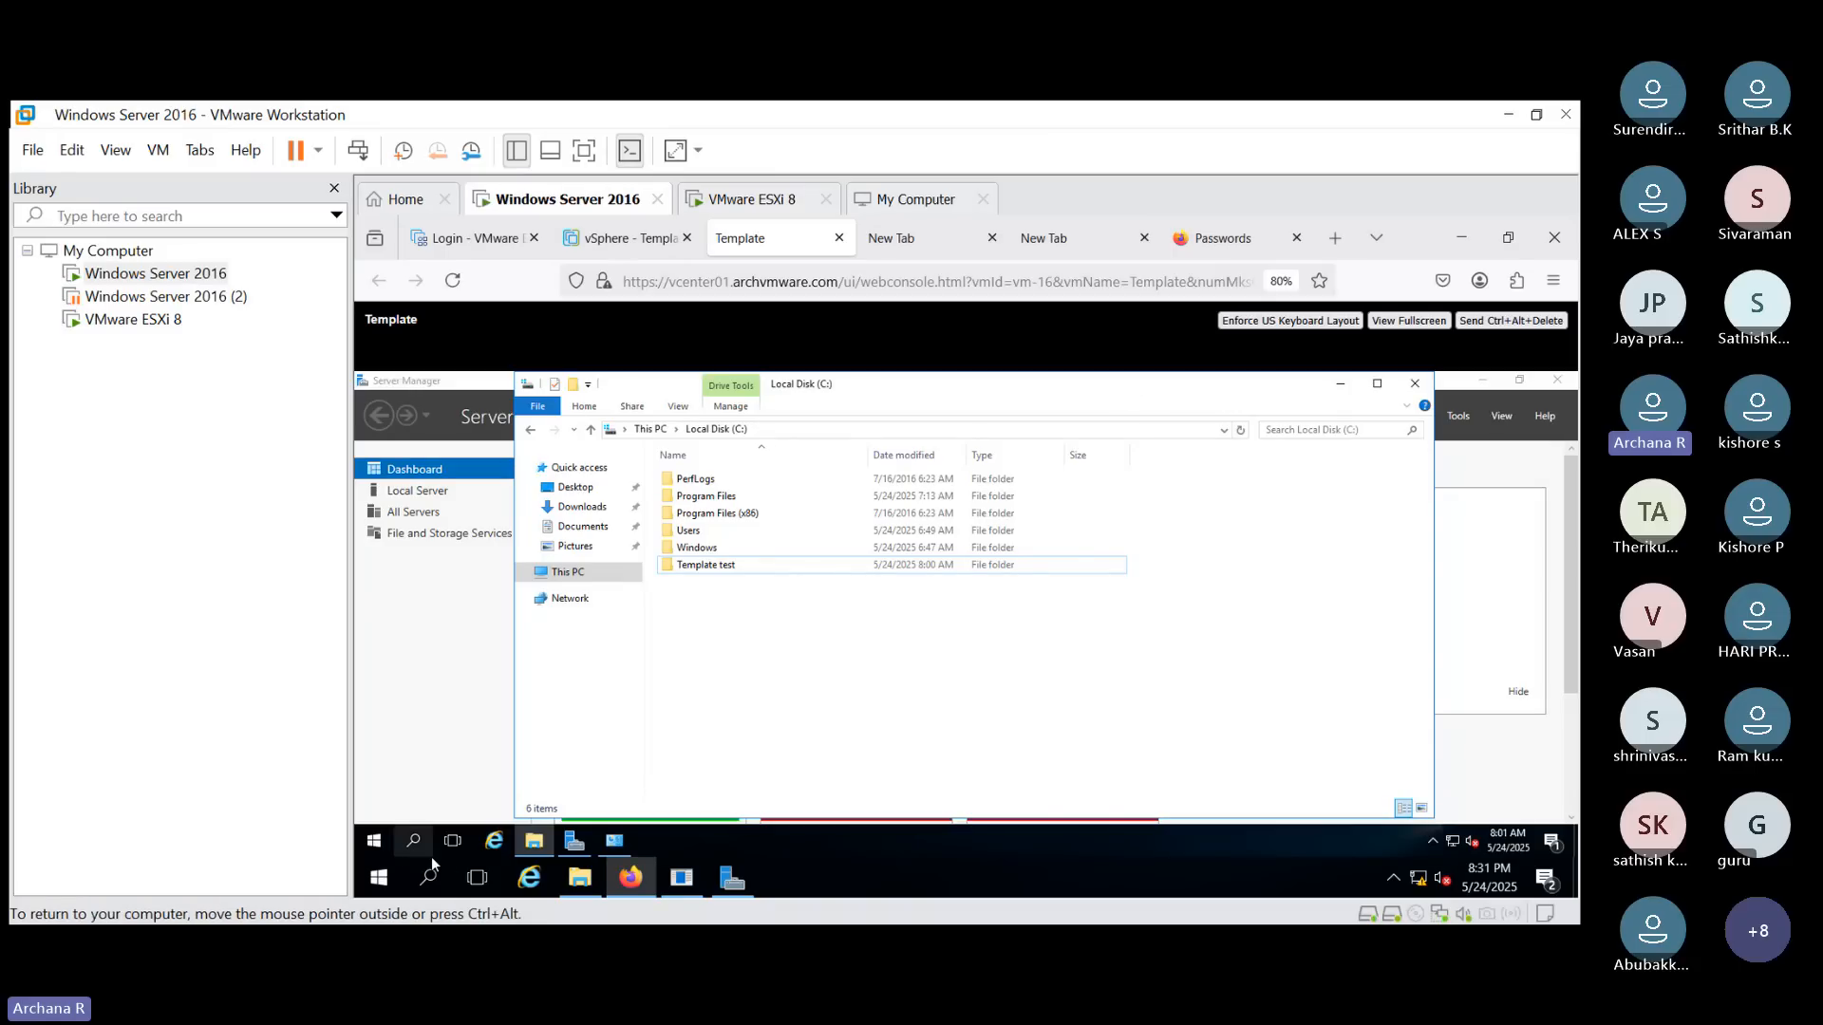
pyautogui.click(410, 839)
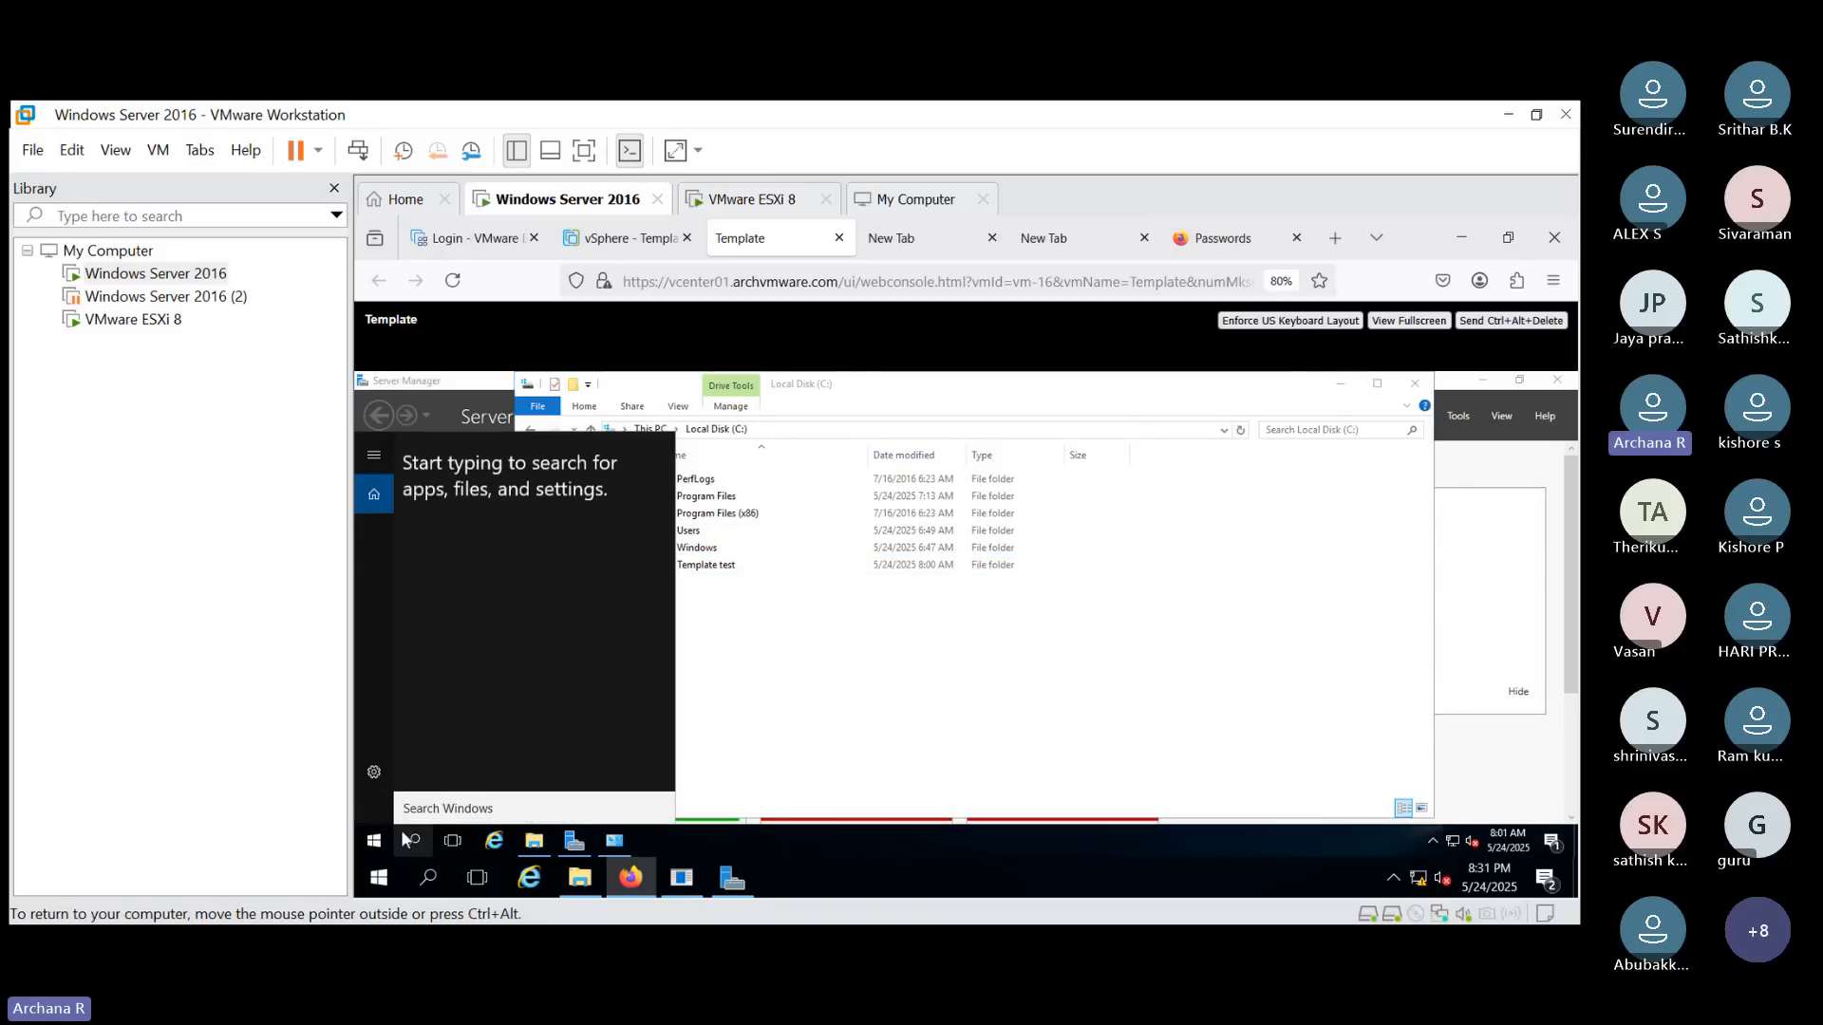
pyautogui.write('wi')
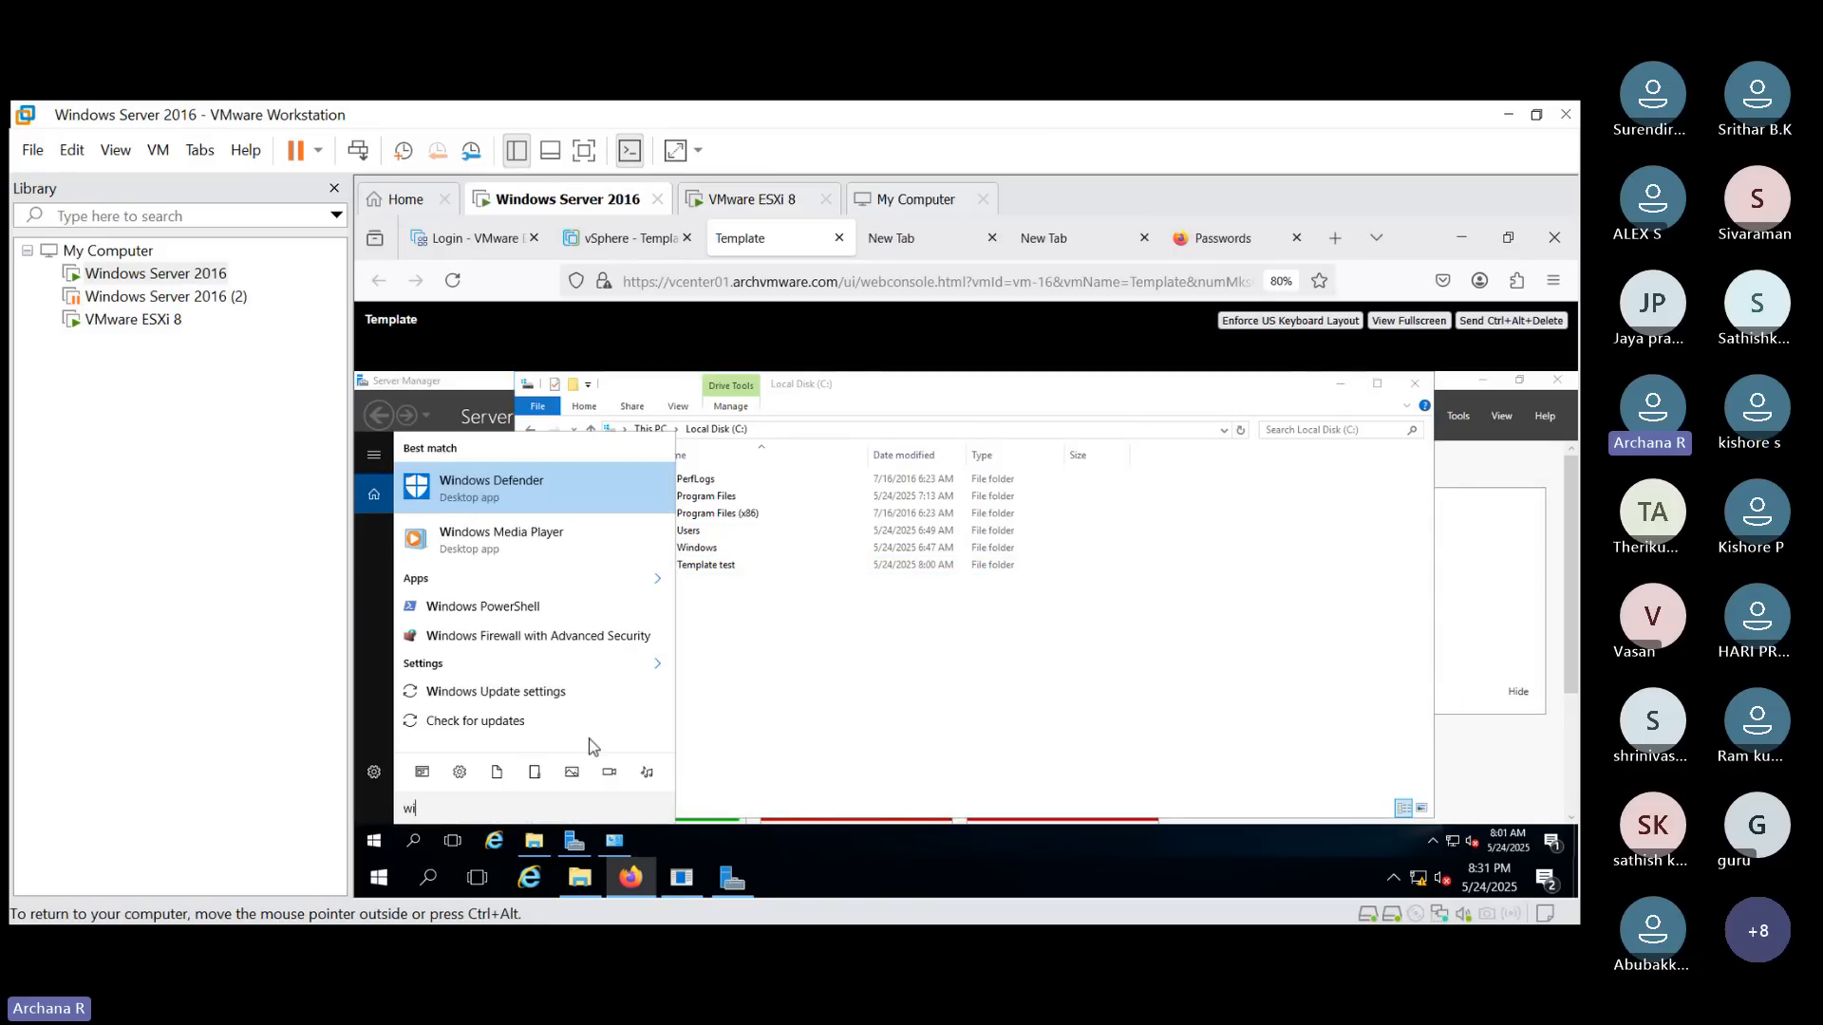
pyautogui.click(930, 664)
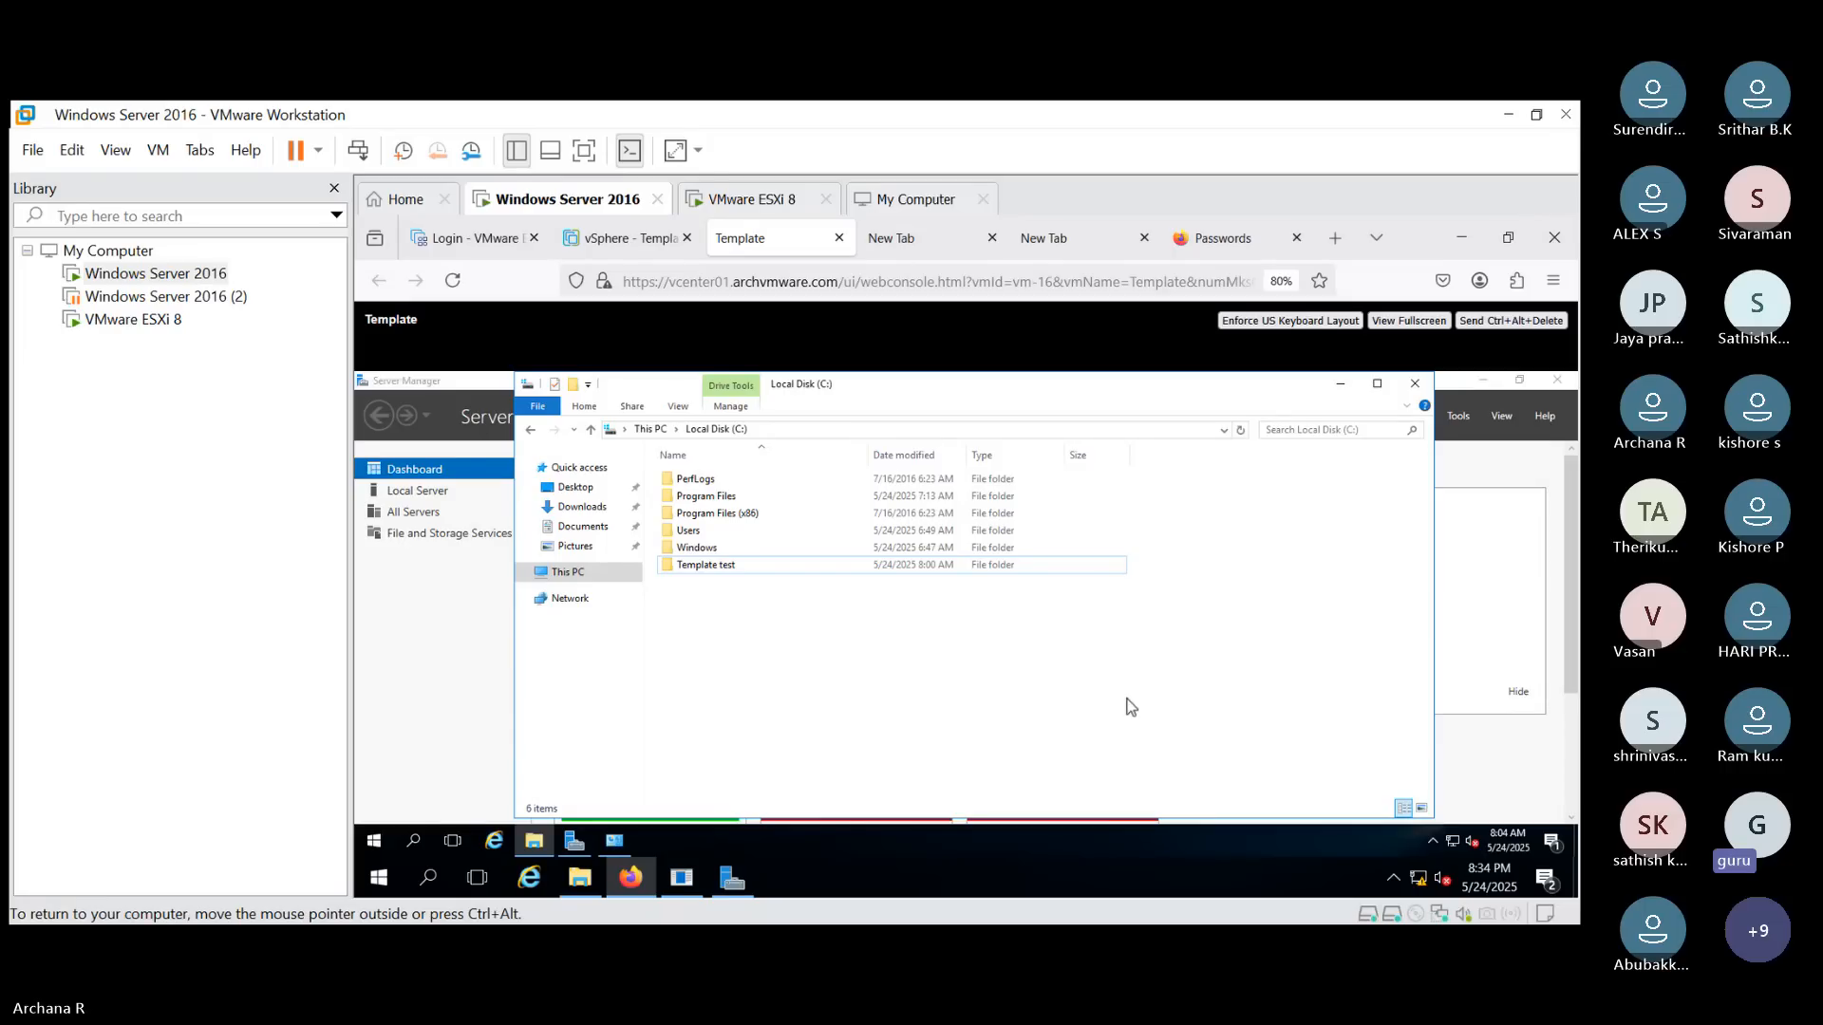
# - Refresh the Local Disk (C:) listing in File Explorer and briefly bring up Programs and Features again
pyautogui.click(1239, 429)
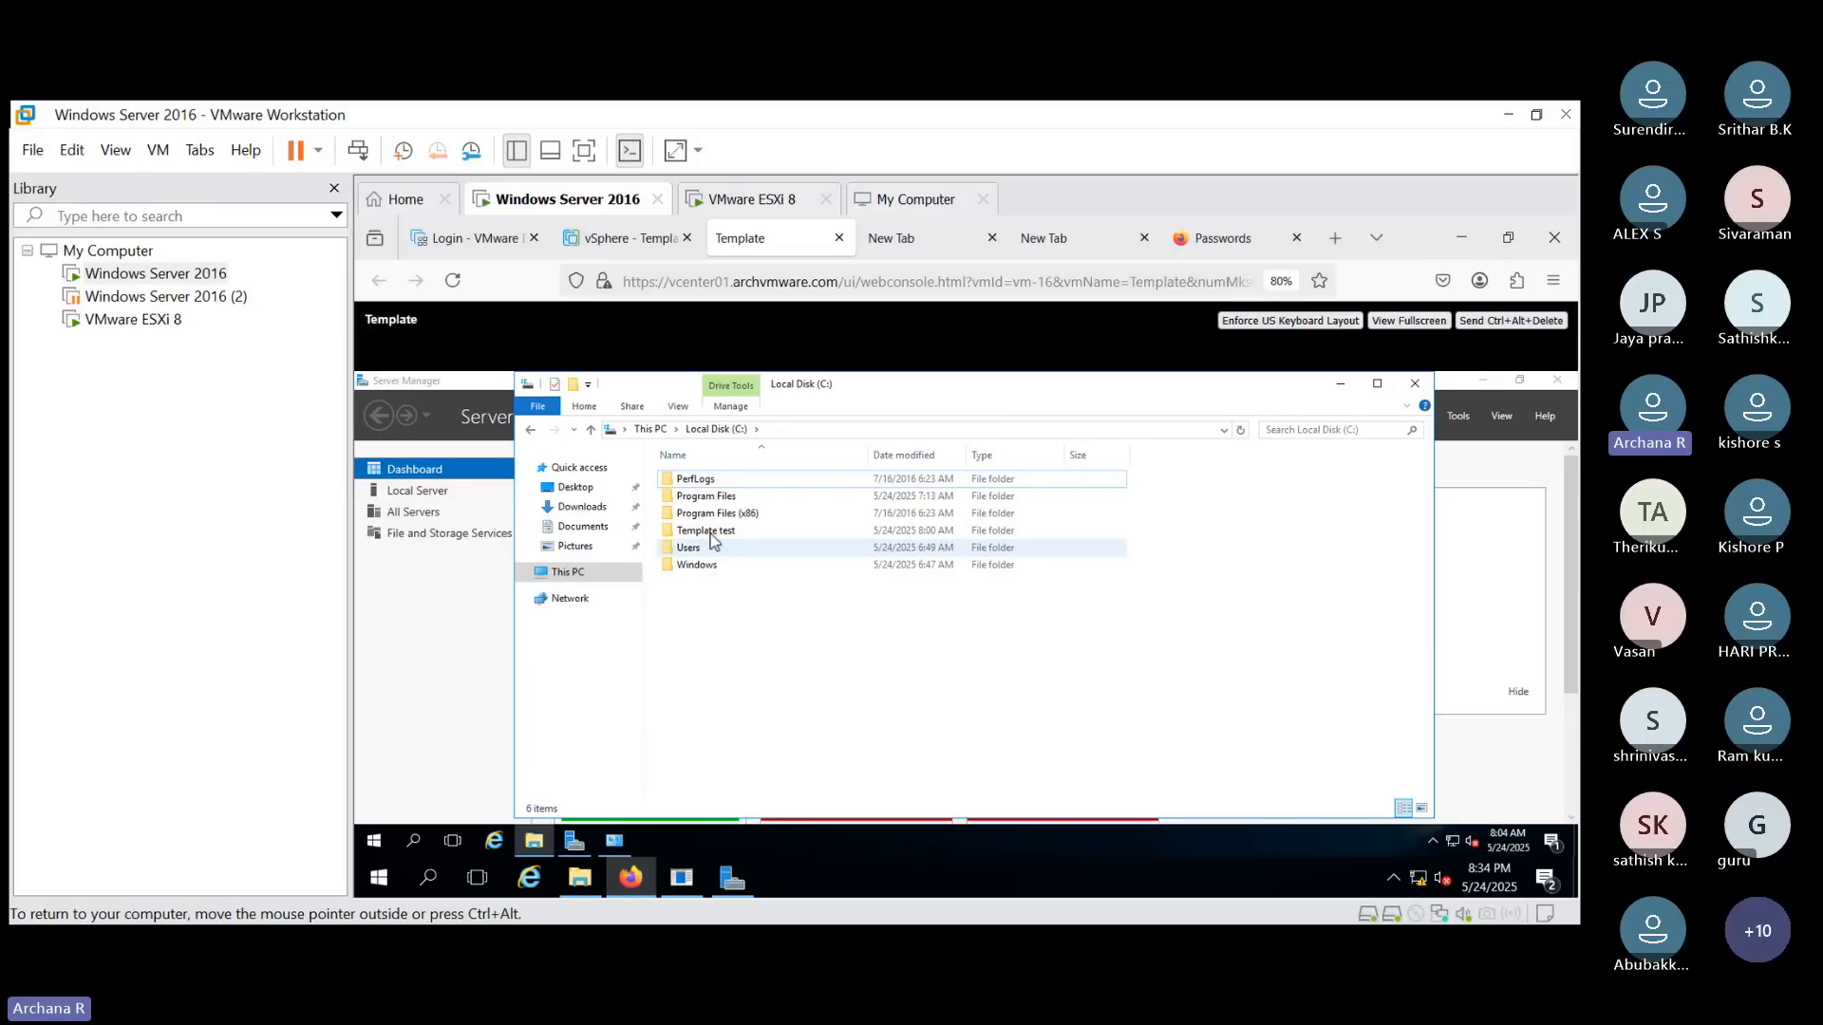
pyautogui.moveTo(615, 840)
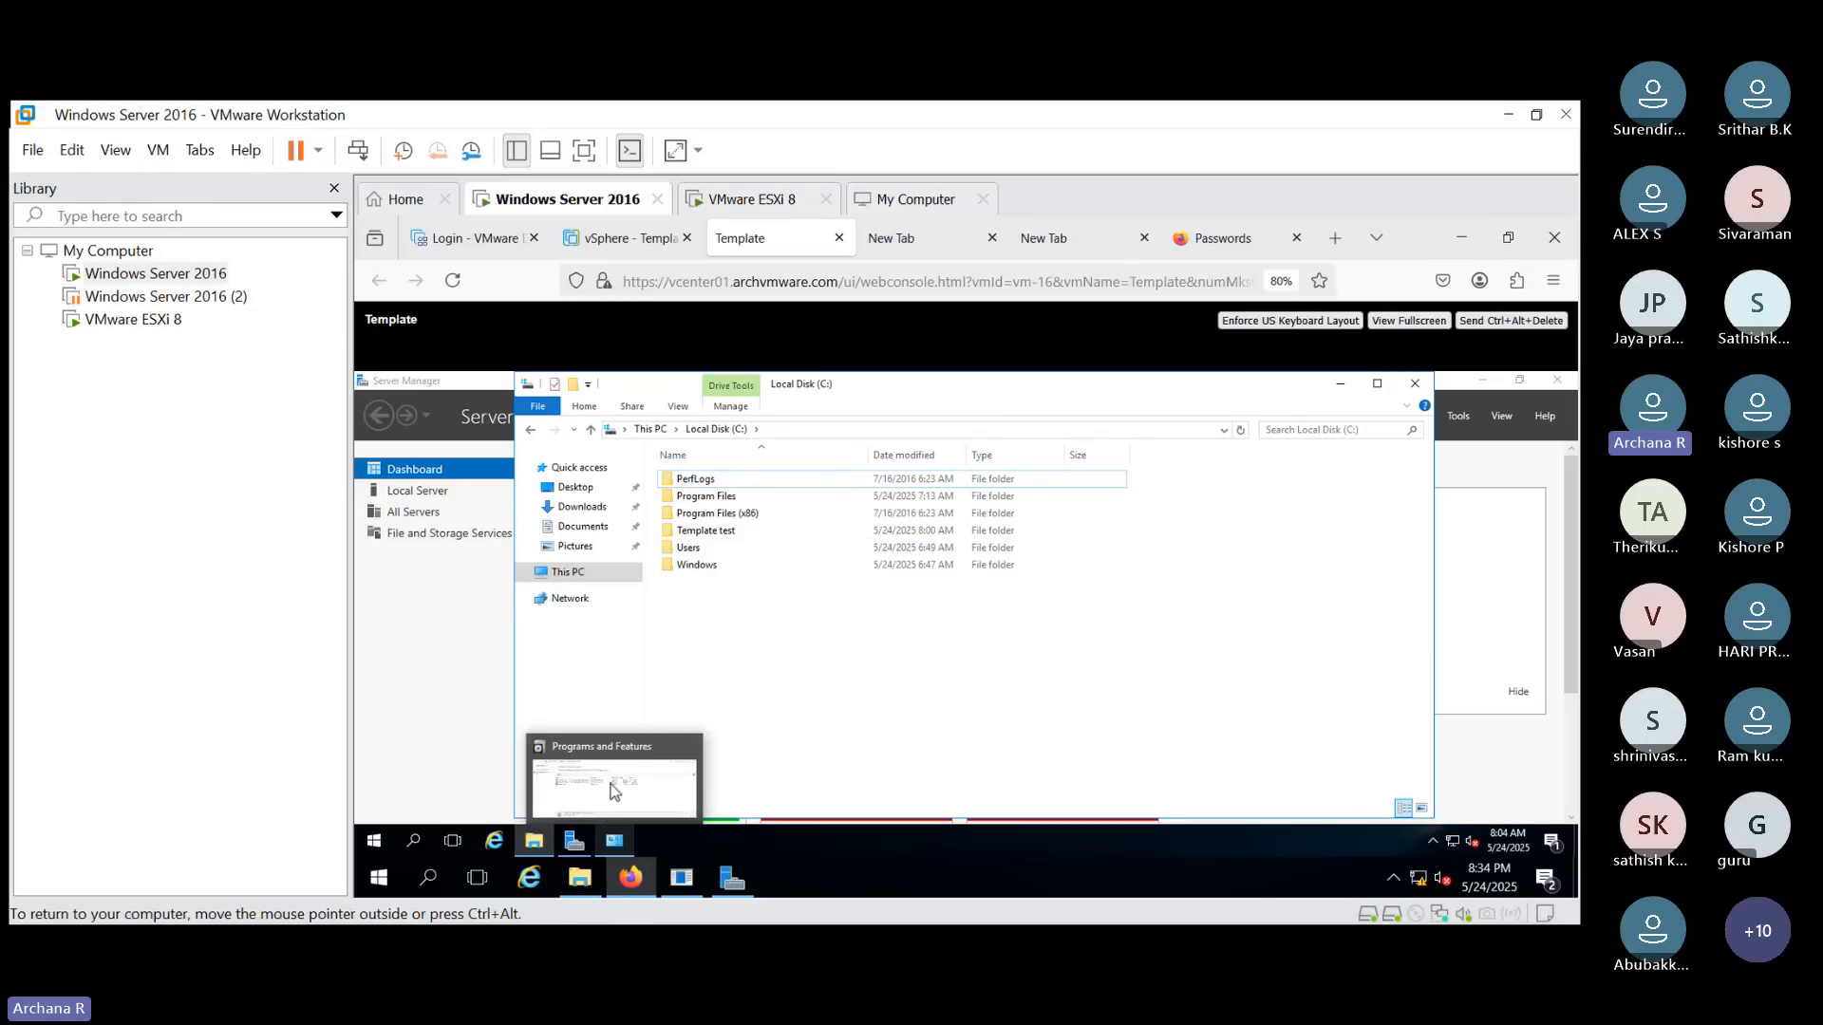
pyautogui.click(615, 791)
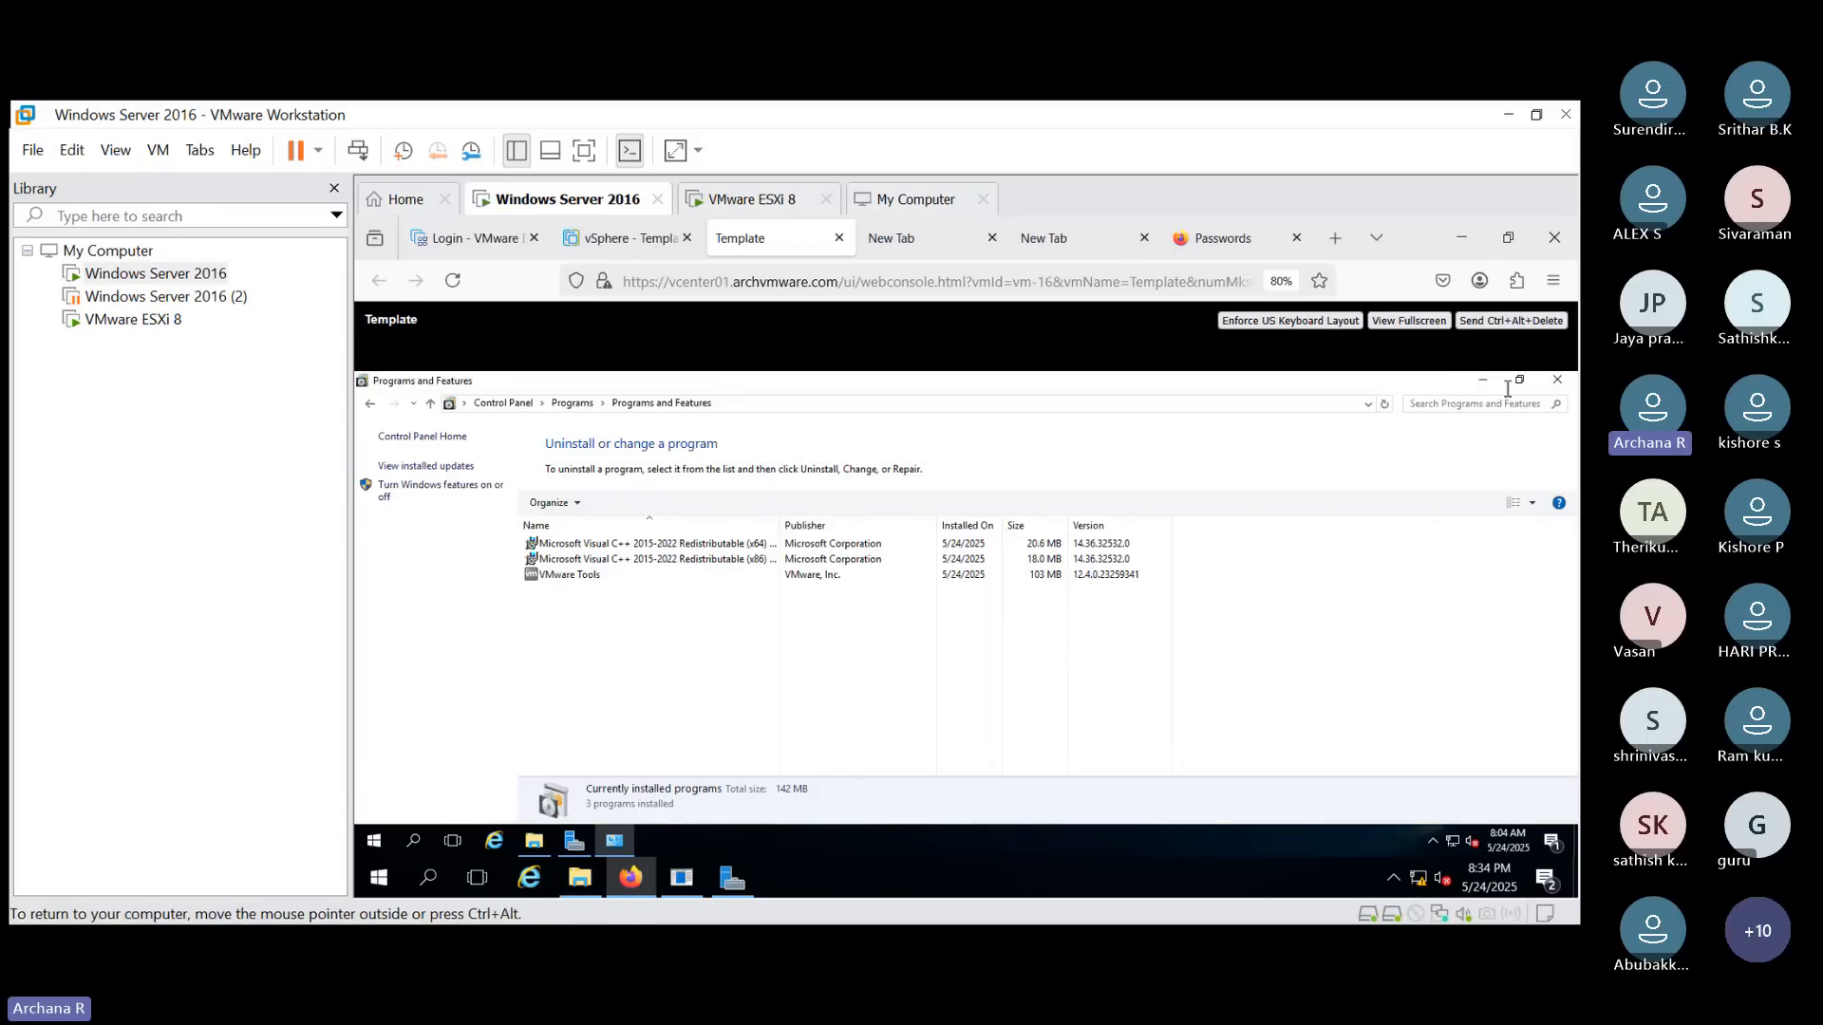
pyautogui.click(1482, 380)
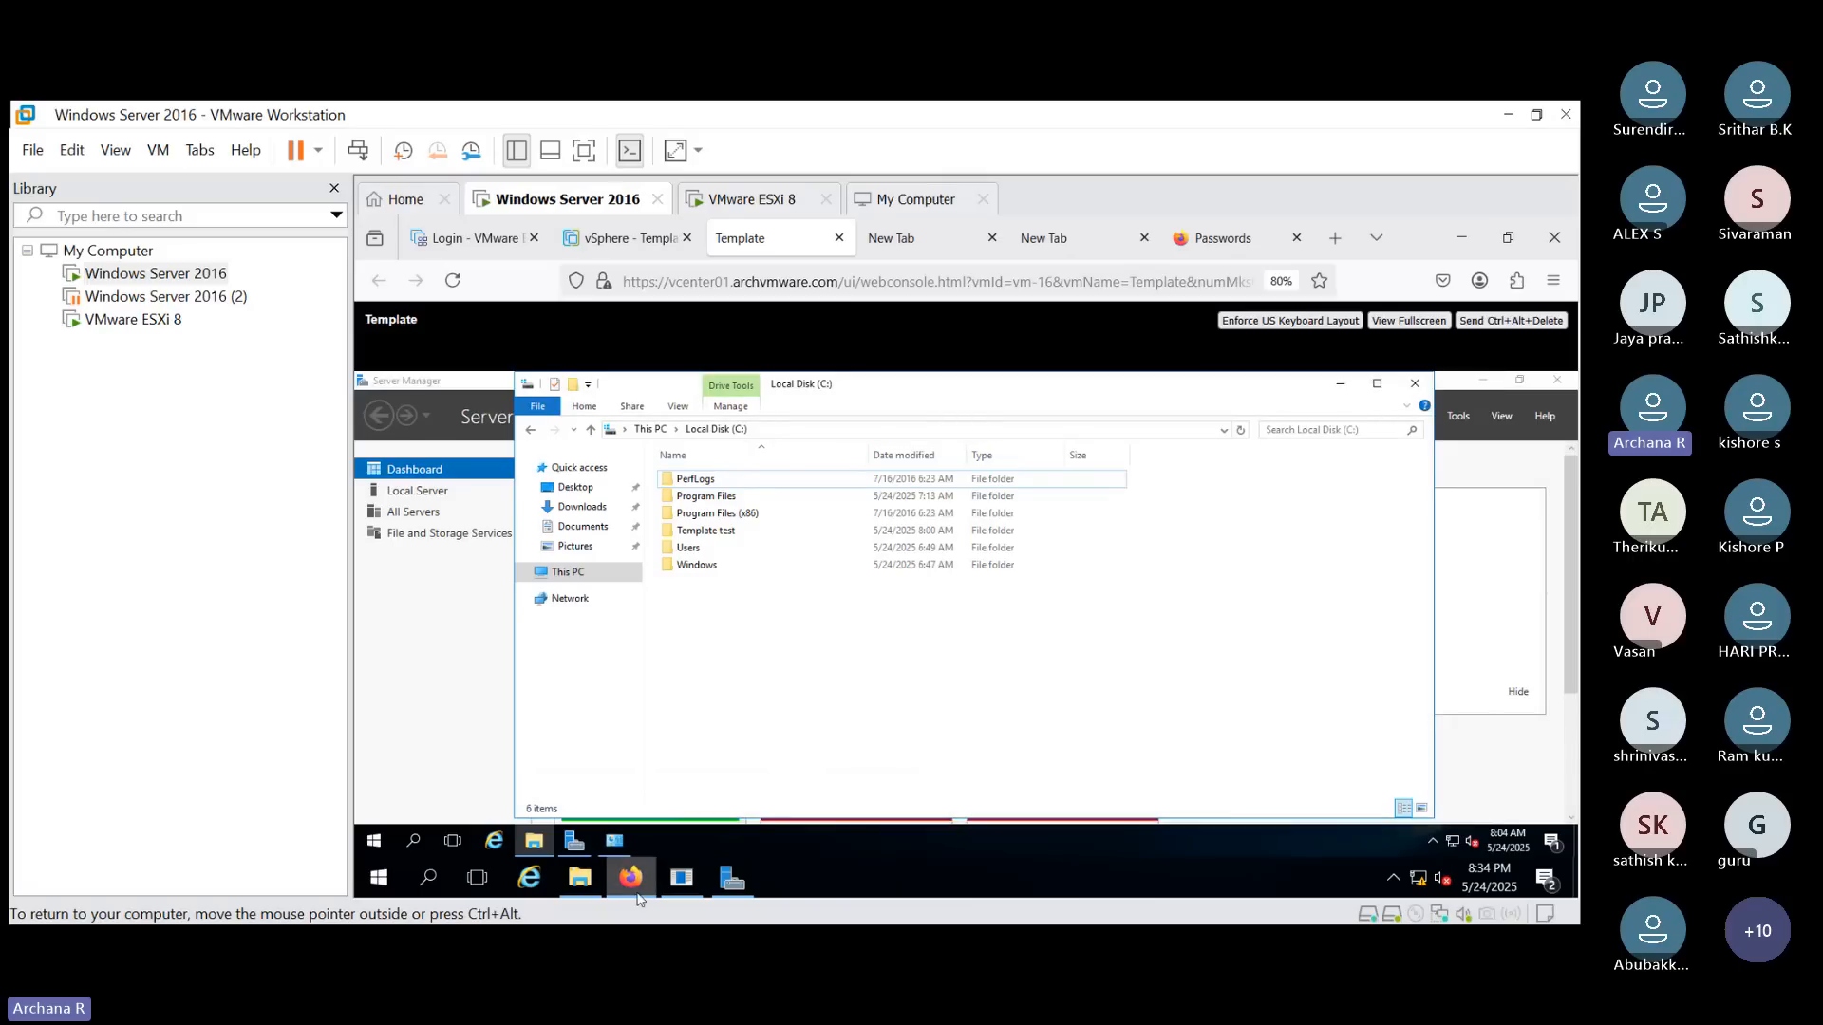
# - Close Programs and Features and File Explorer inside the VM console
pyautogui.moveTo(619, 841)
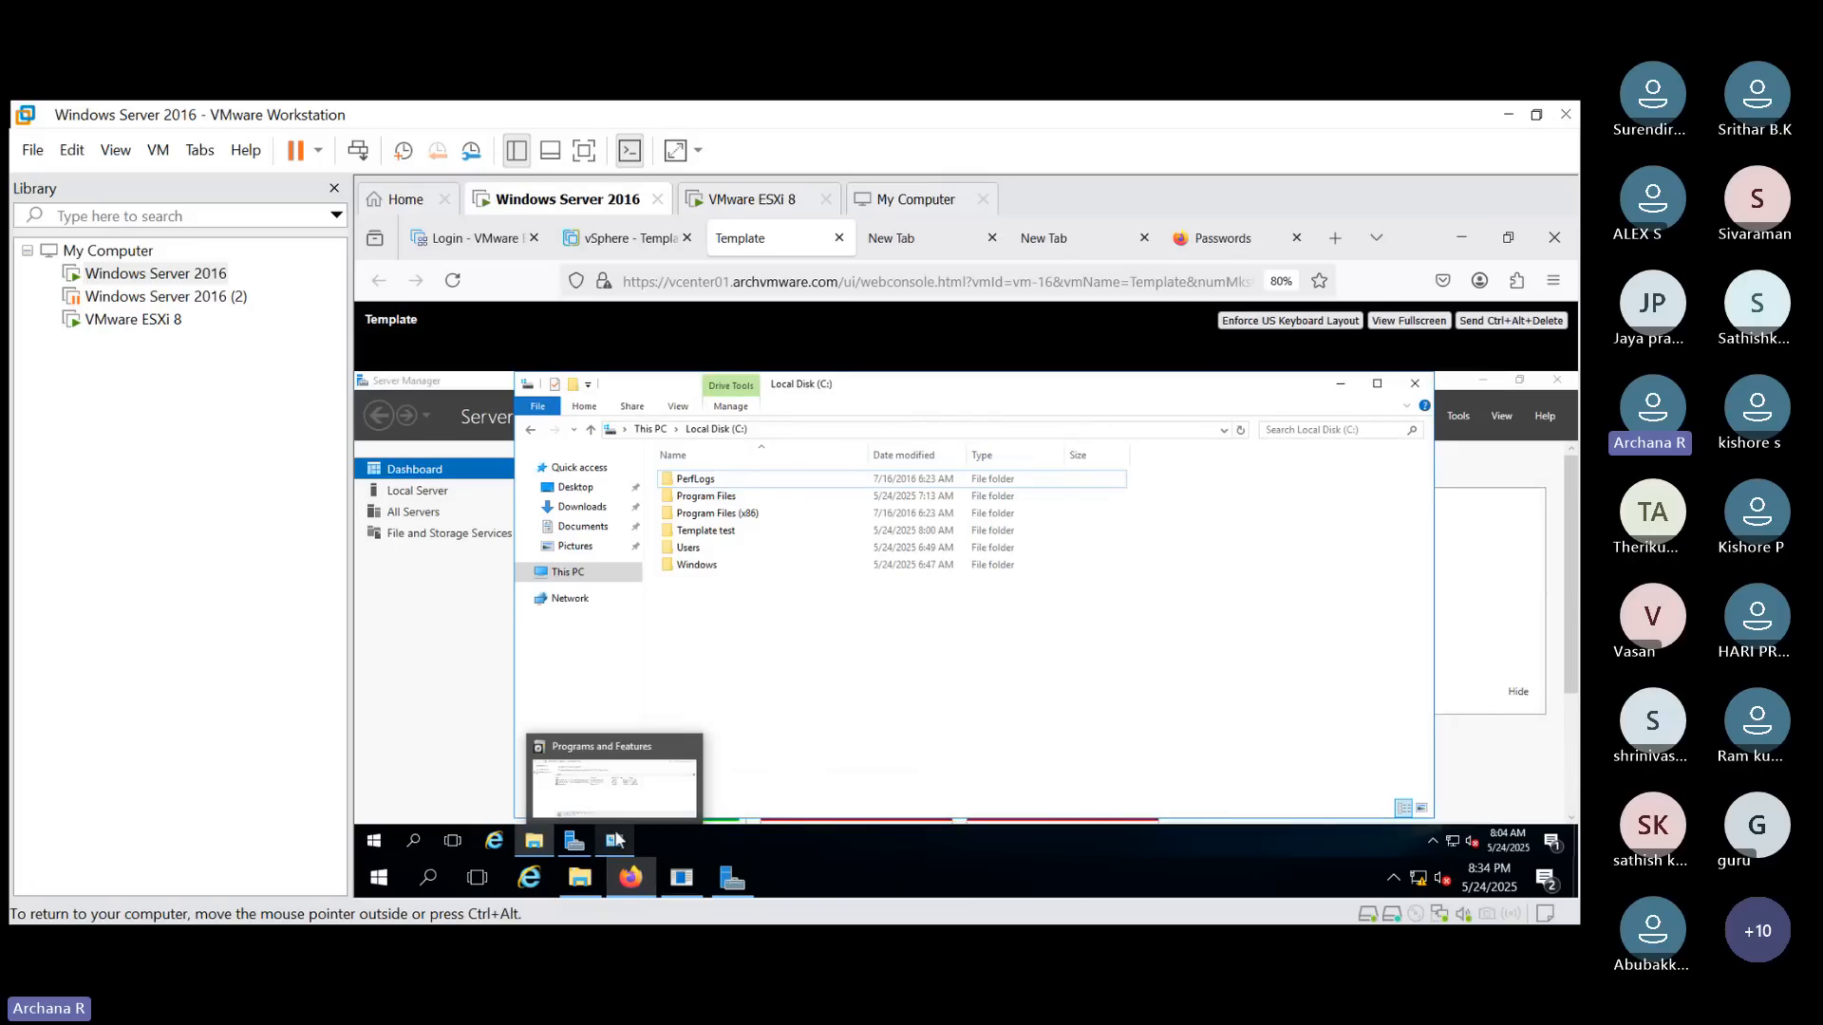
pyautogui.click(652, 784)
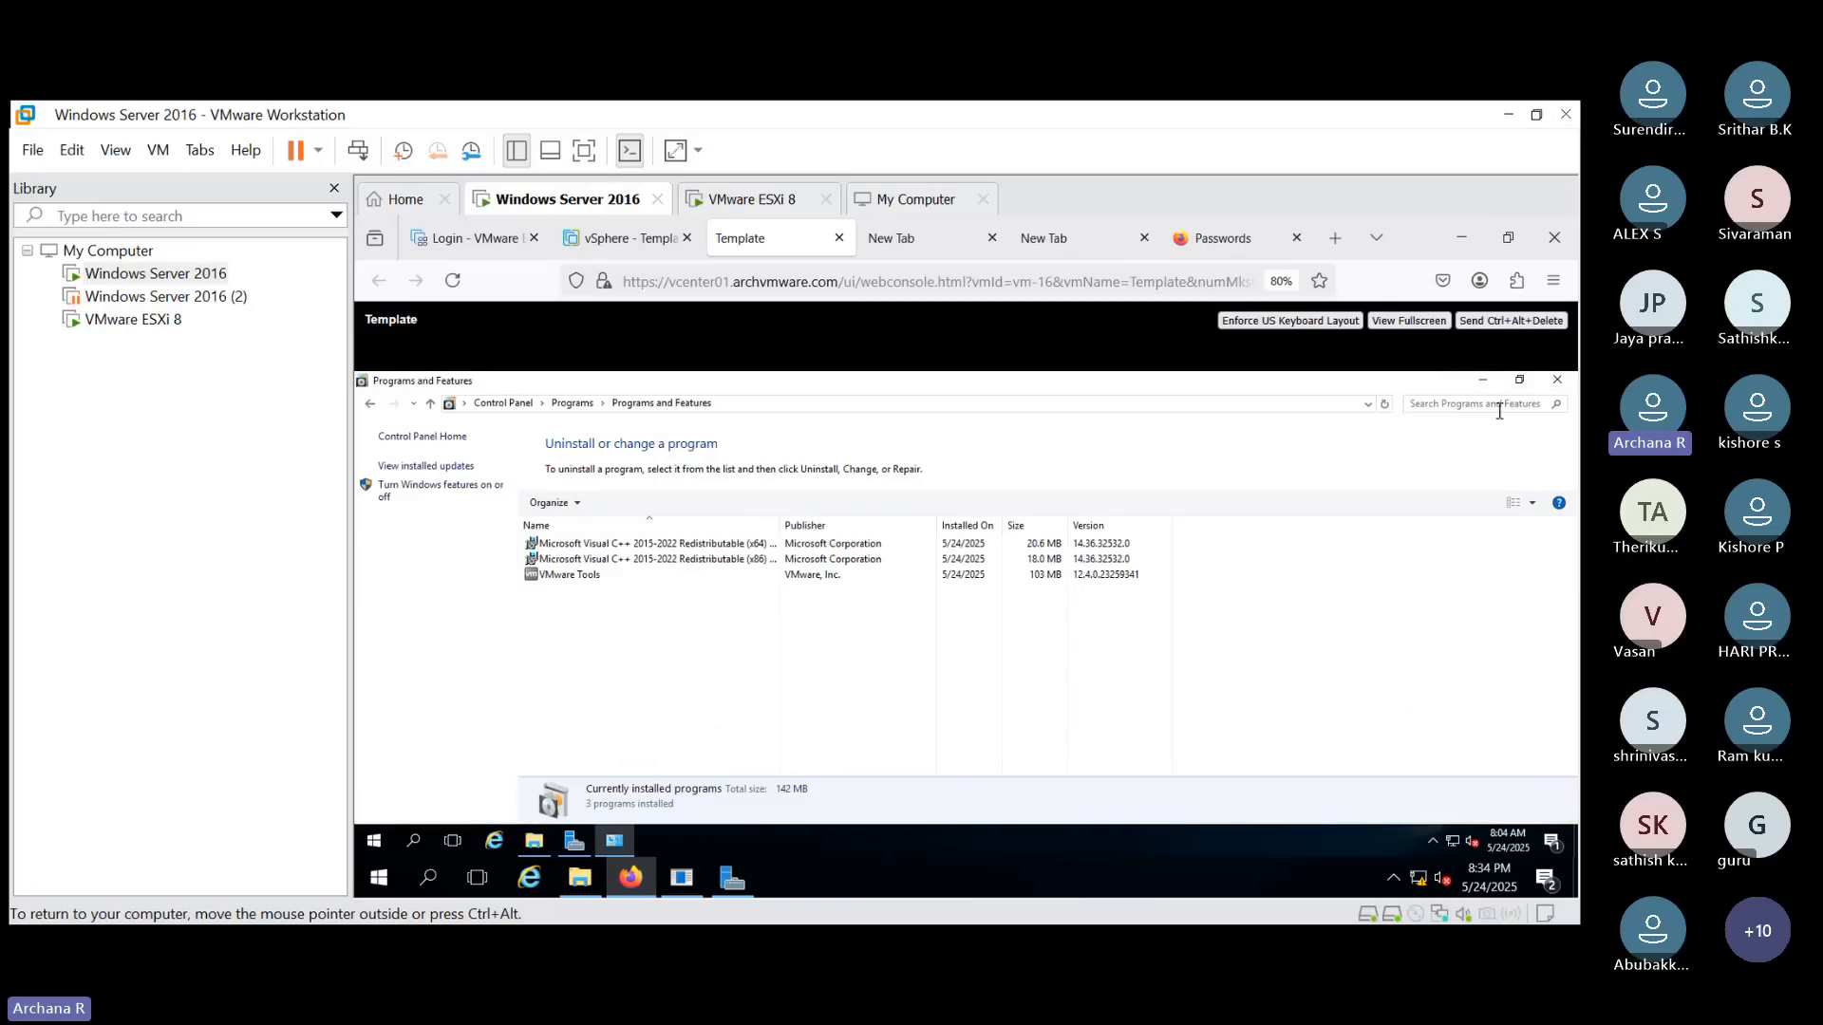
pyautogui.click(1558, 382)
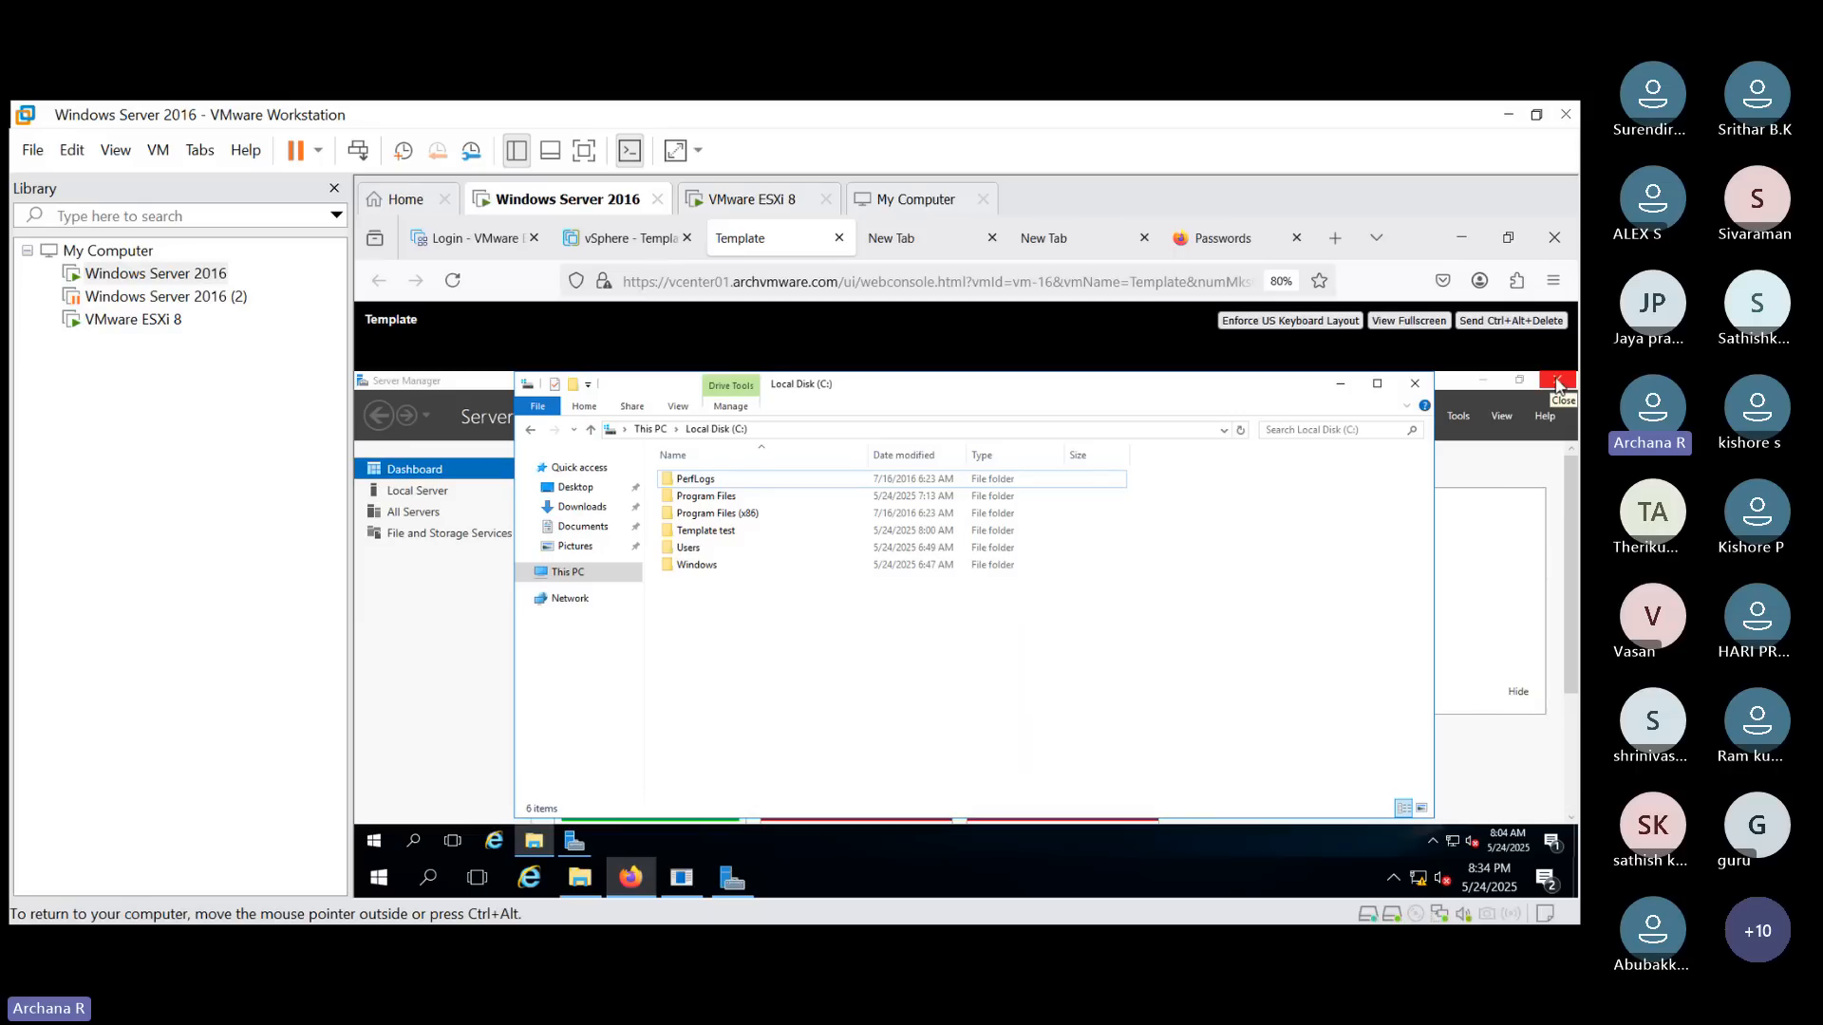
pyautogui.click(1415, 384)
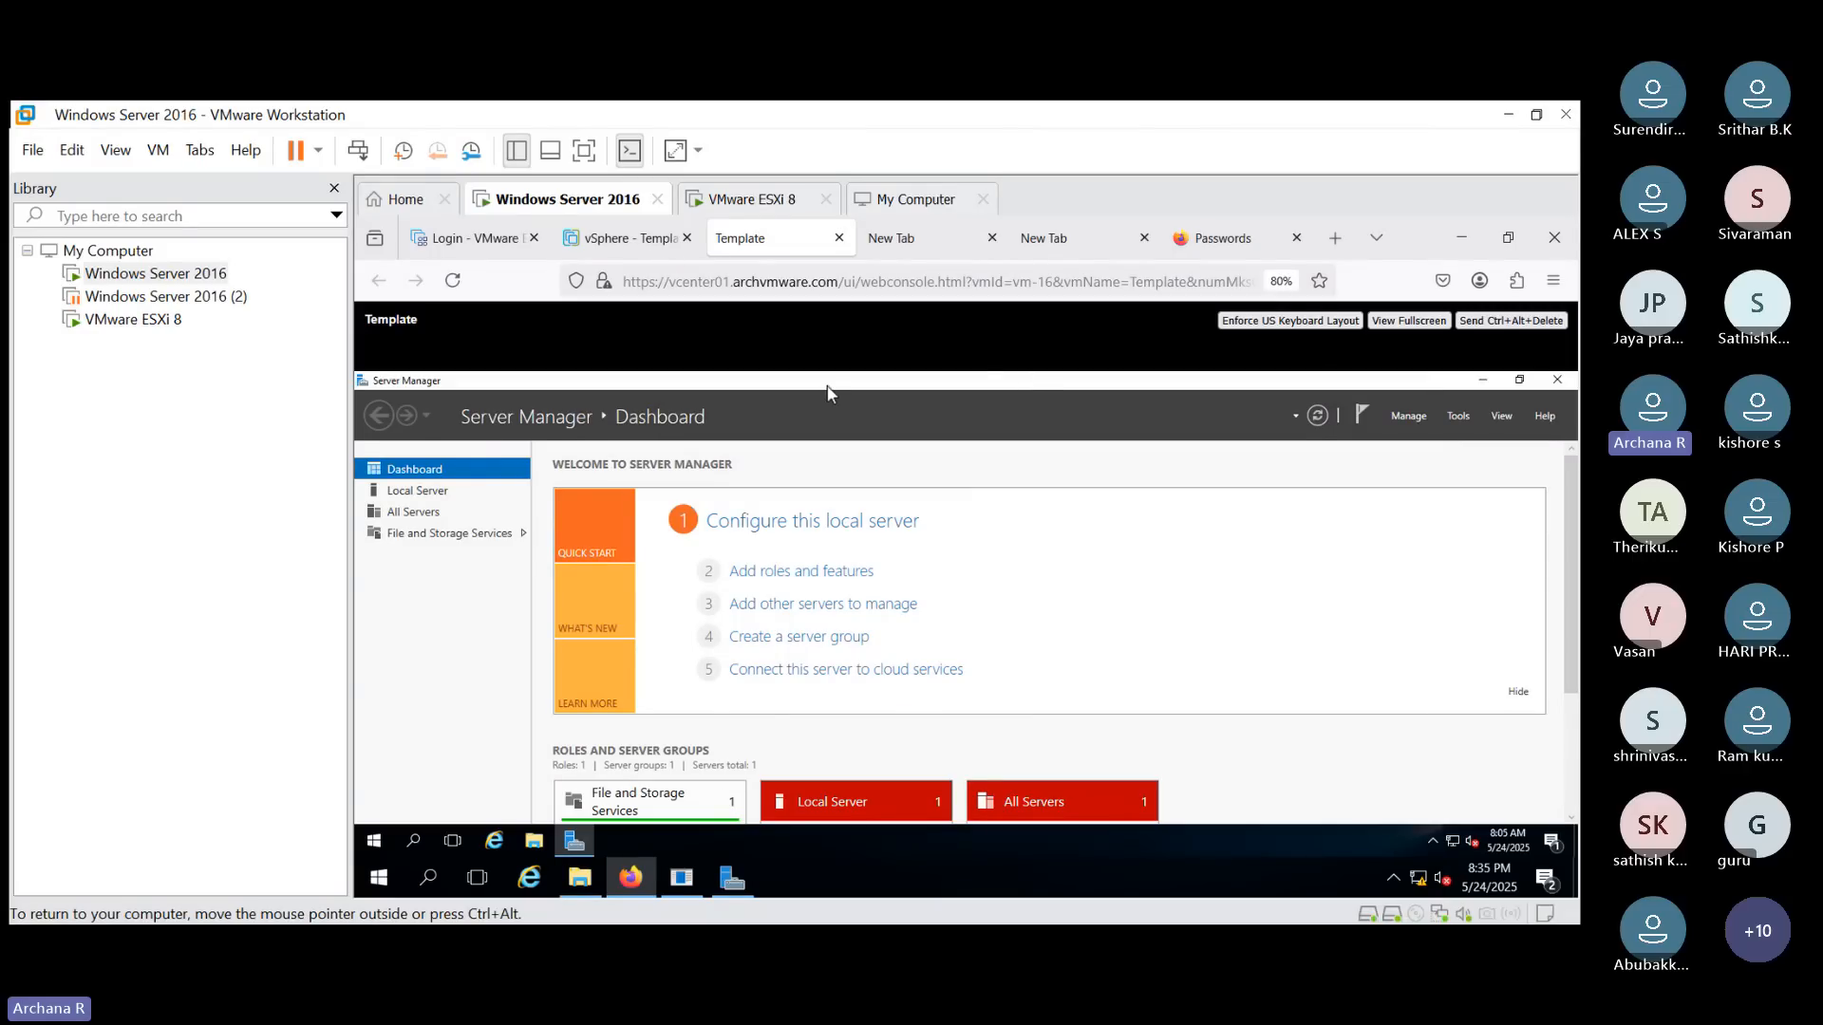
# - Shut down the guest OS of the Template virtual machine from the vSphere Client
pyautogui.click(629, 238)
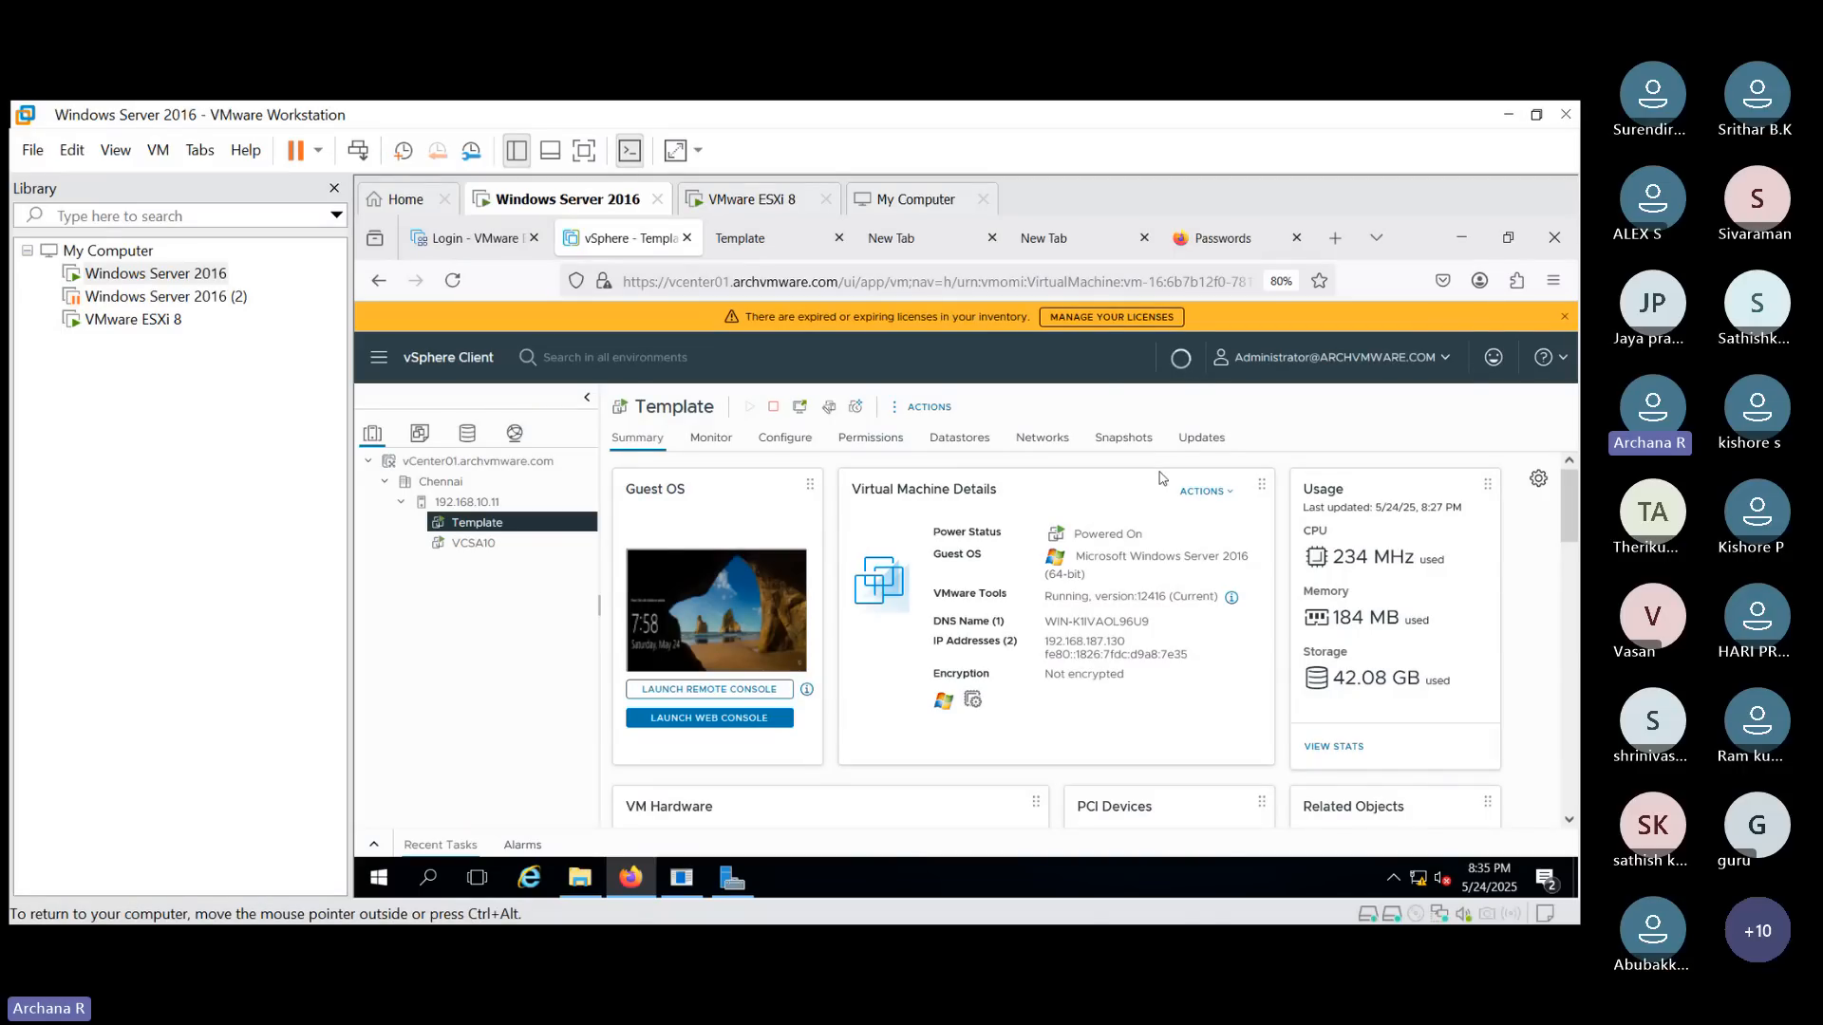
pyautogui.click(940, 408)
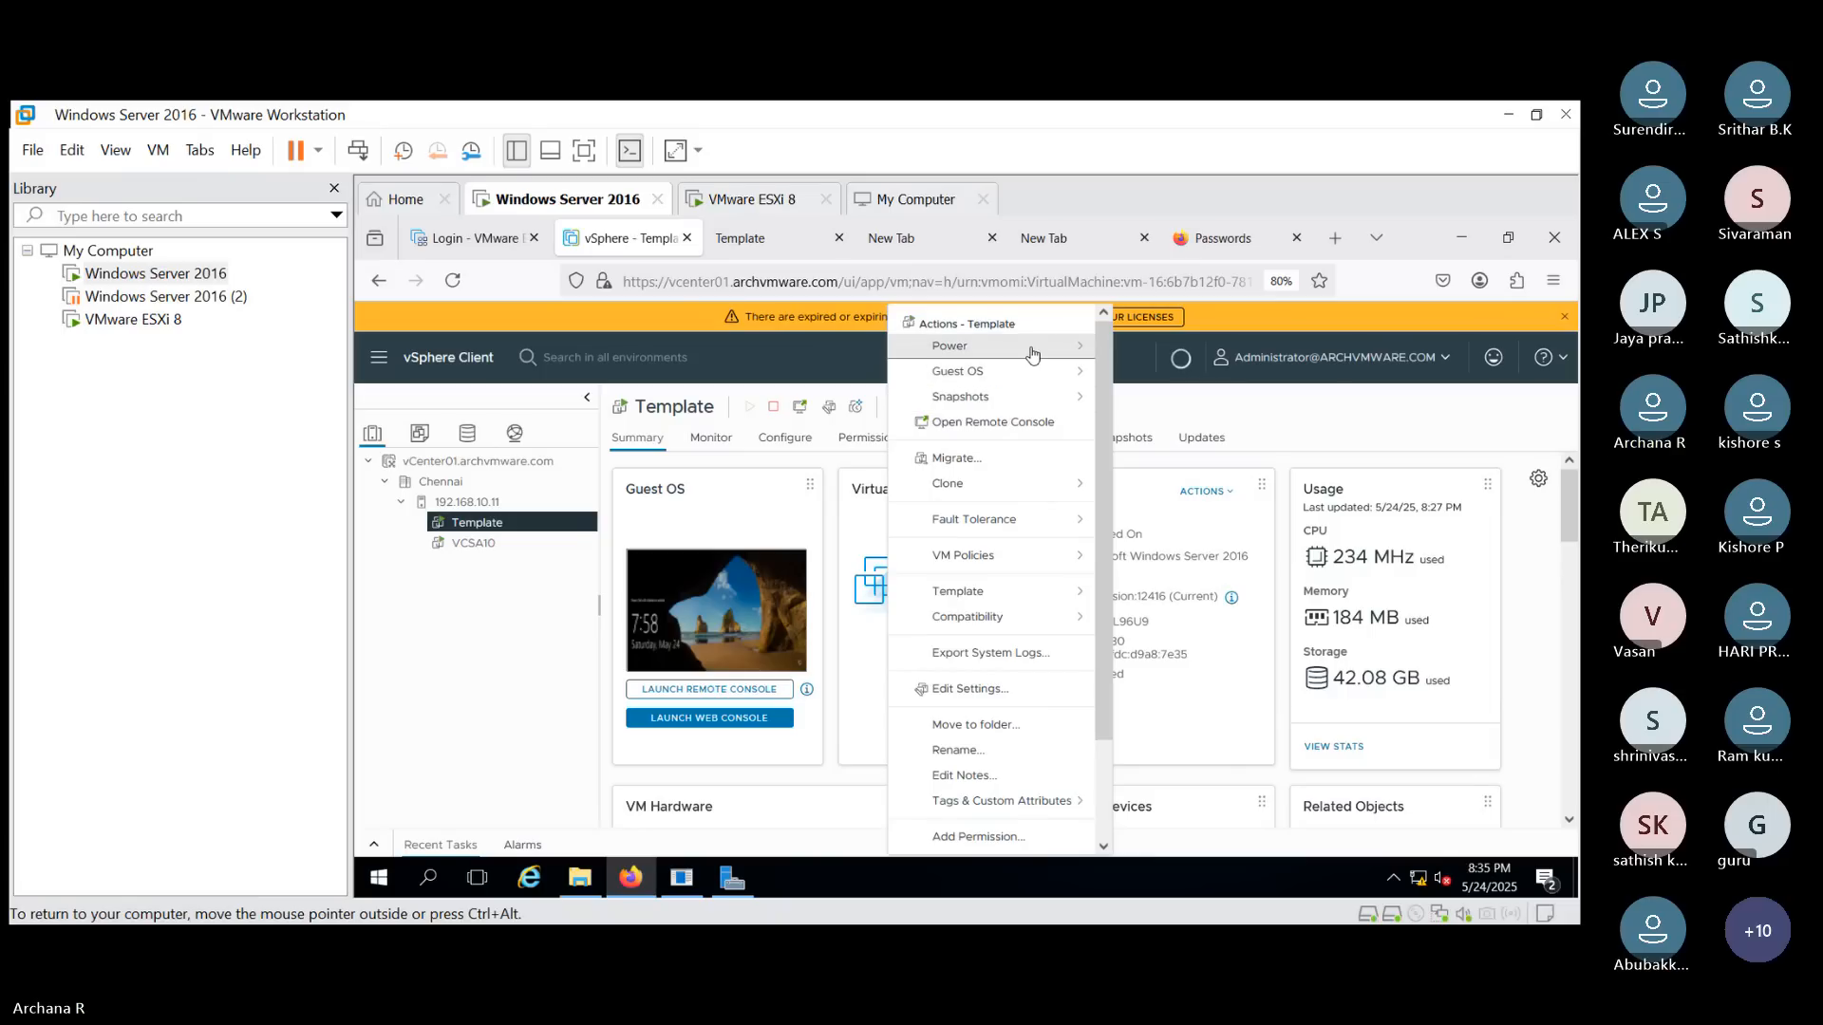
pyautogui.moveTo(1033, 353)
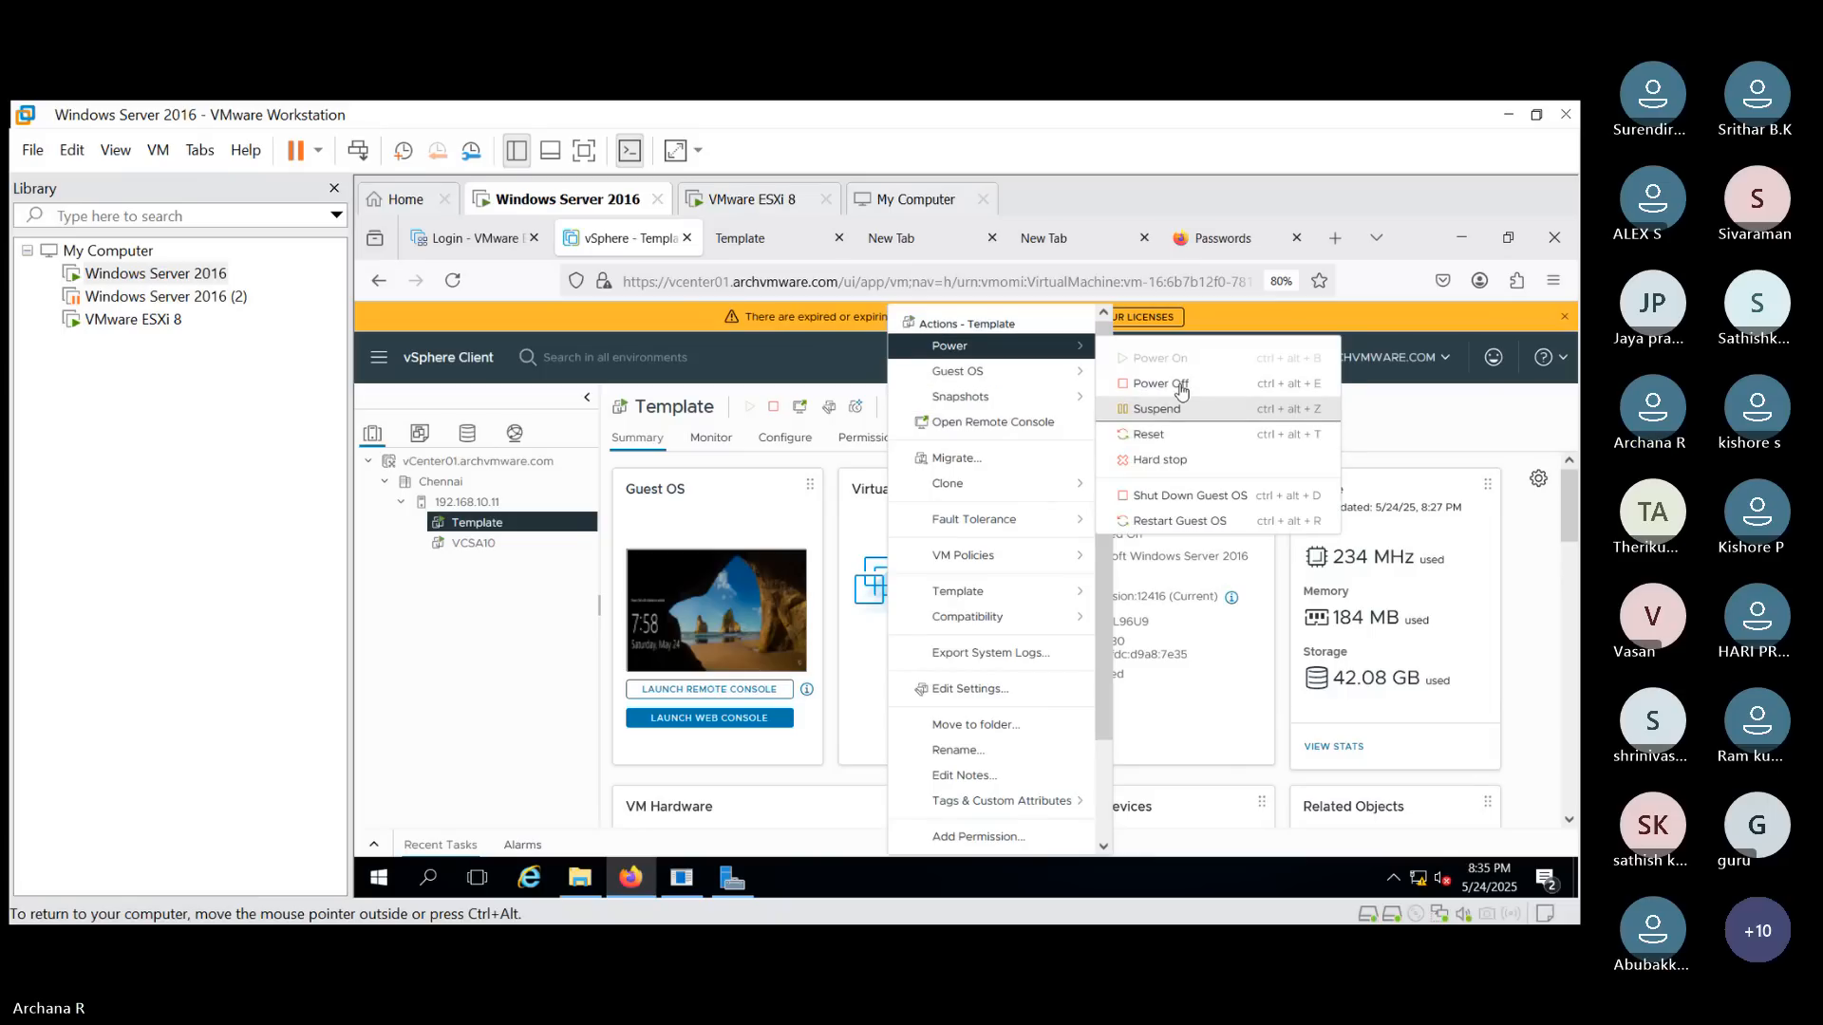
pyautogui.click(1186, 495)
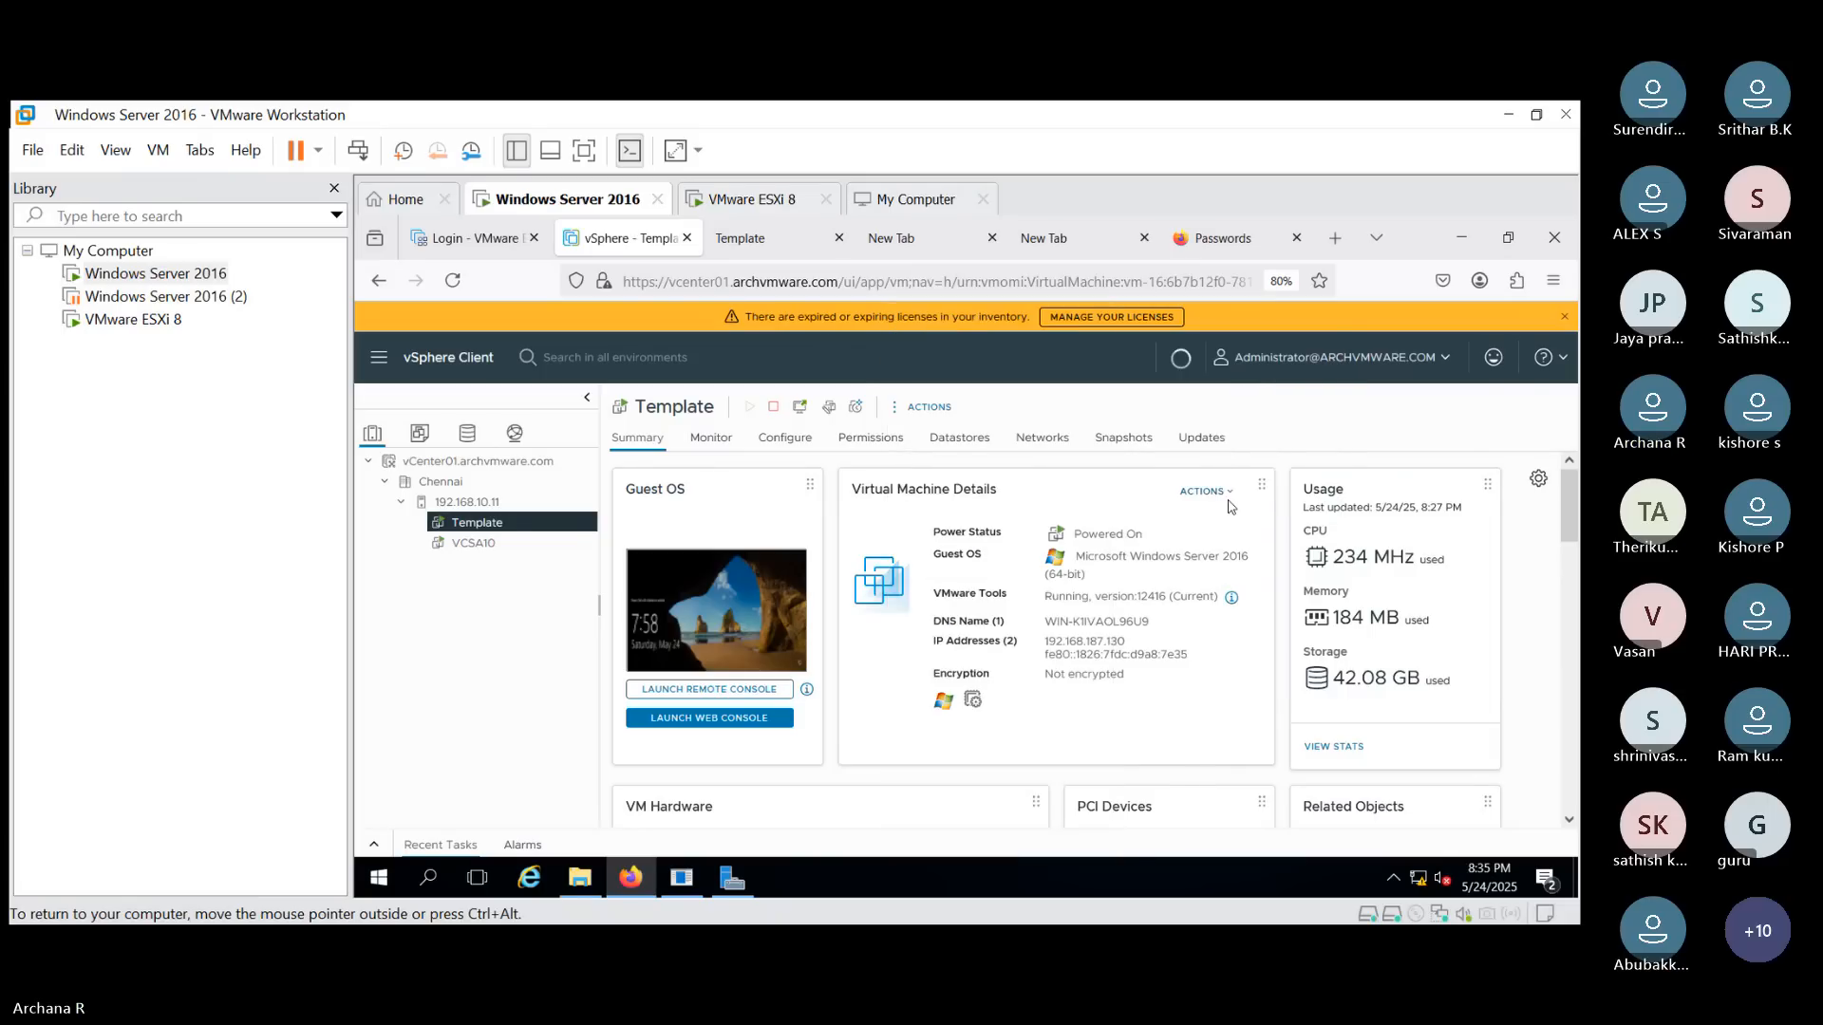
pyautogui.click(1151, 627)
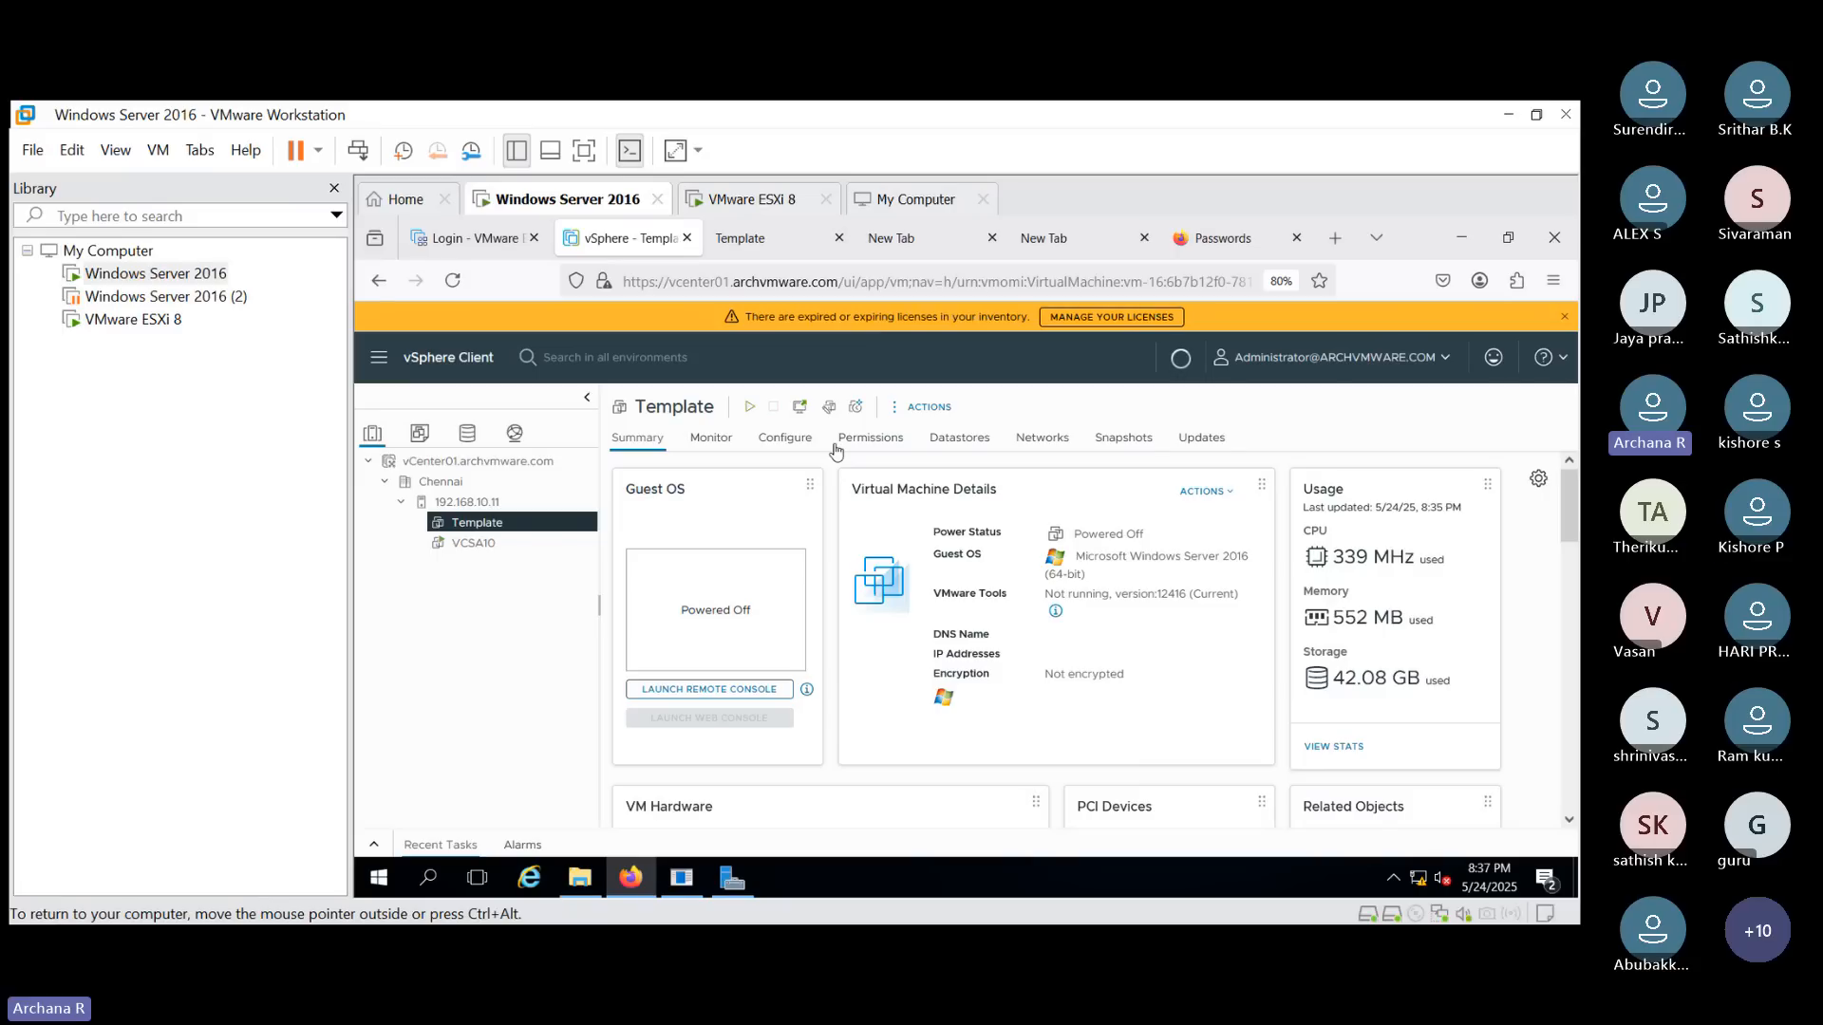
# - Convert the Template virtual machine to a template and confirm the conversion
pyautogui.click(939, 407)
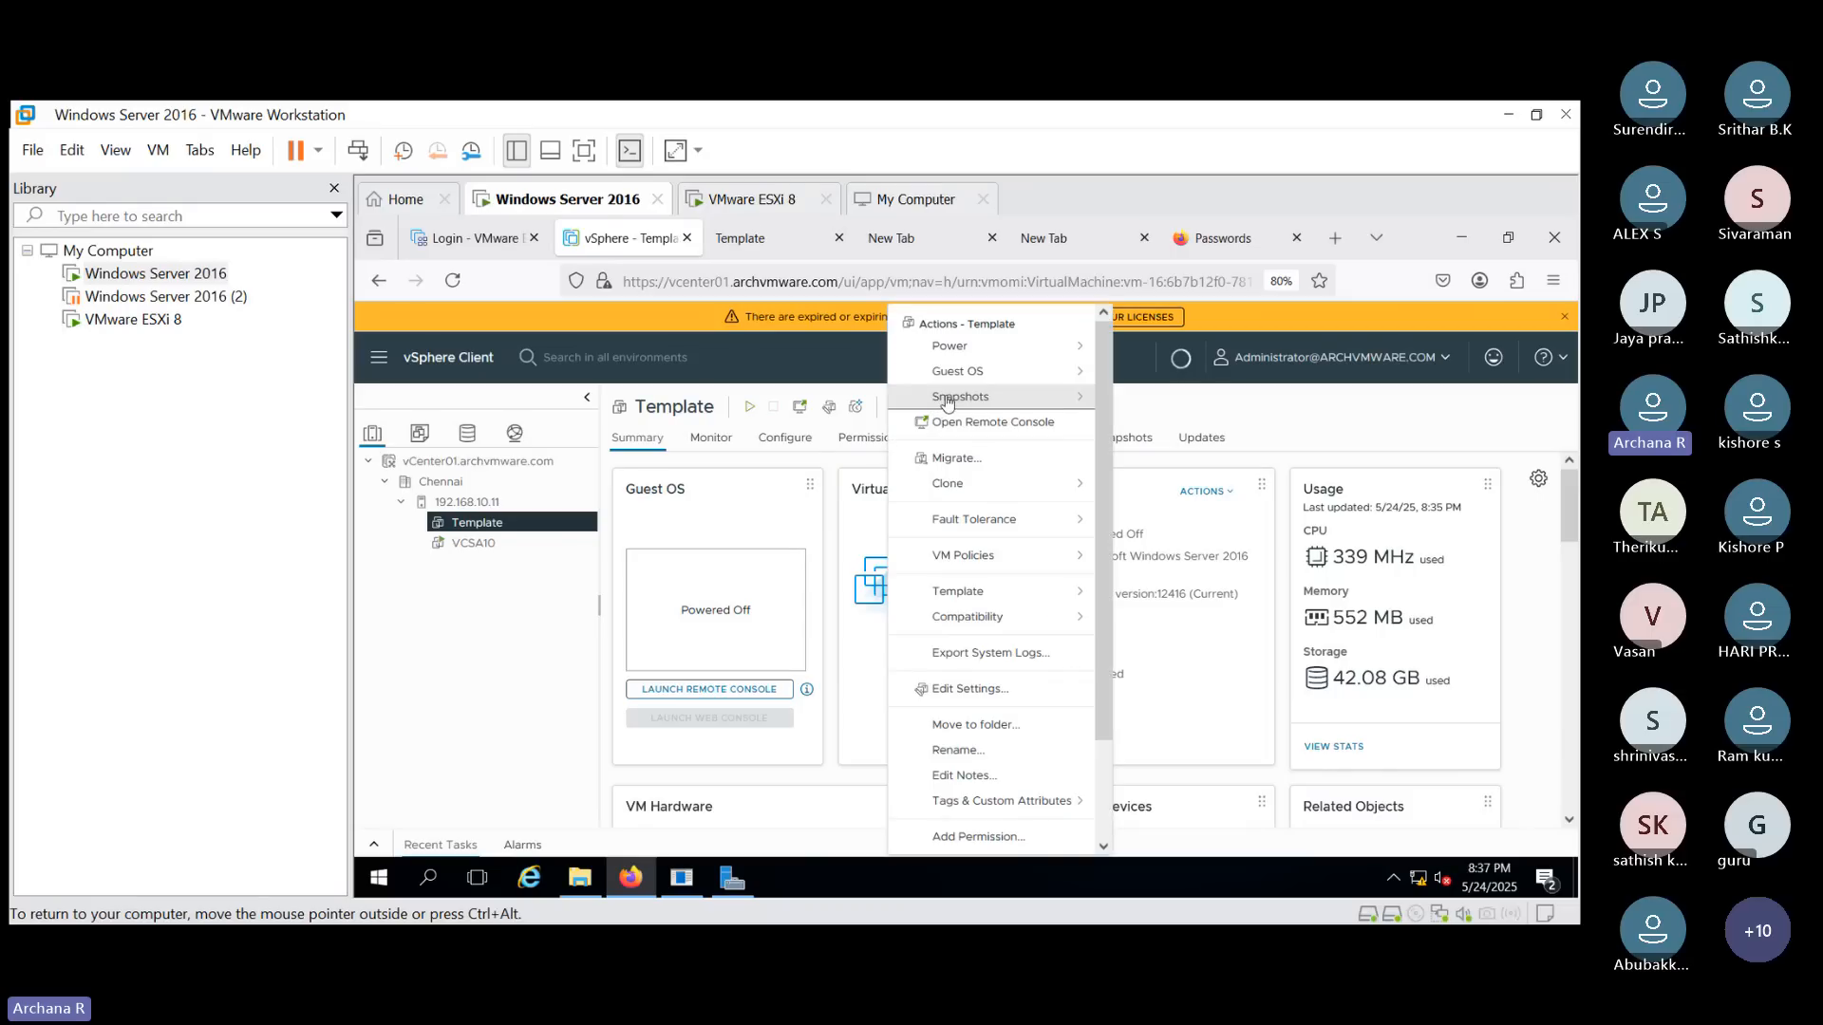
pyautogui.click(1062, 595)
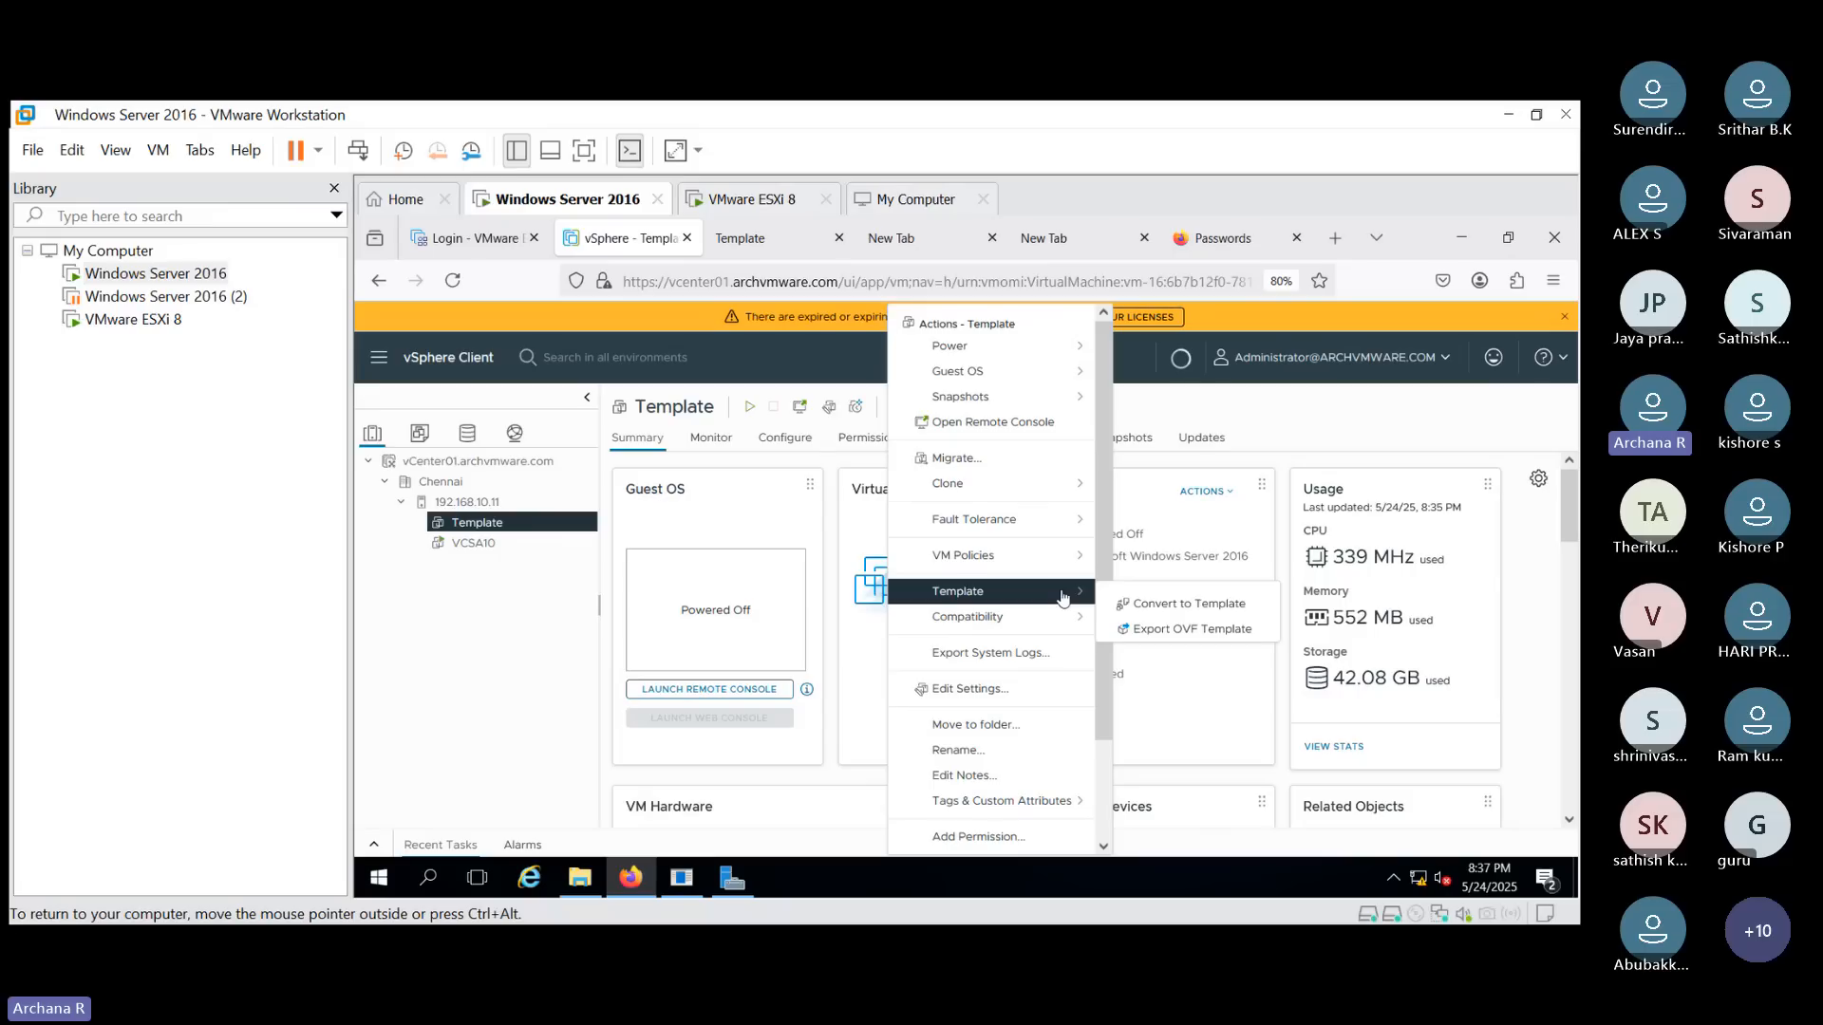
pyautogui.click(1178, 608)
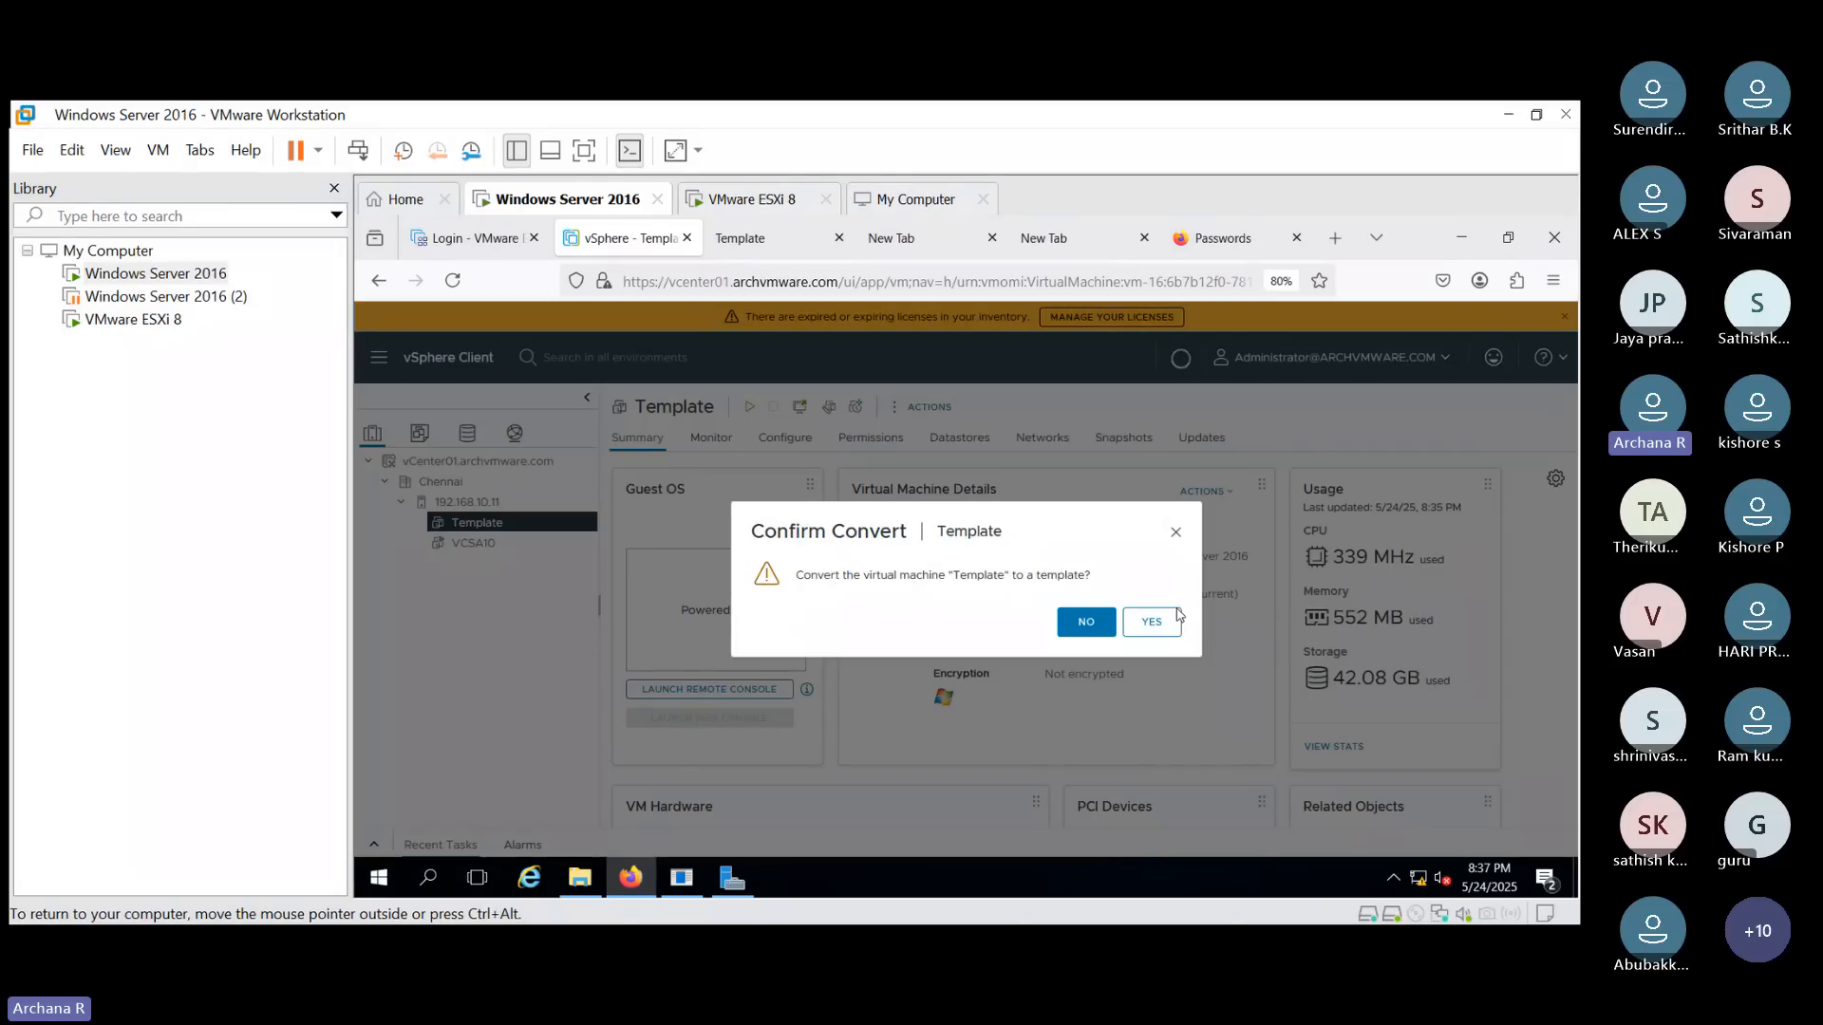
pyautogui.click(1152, 621)
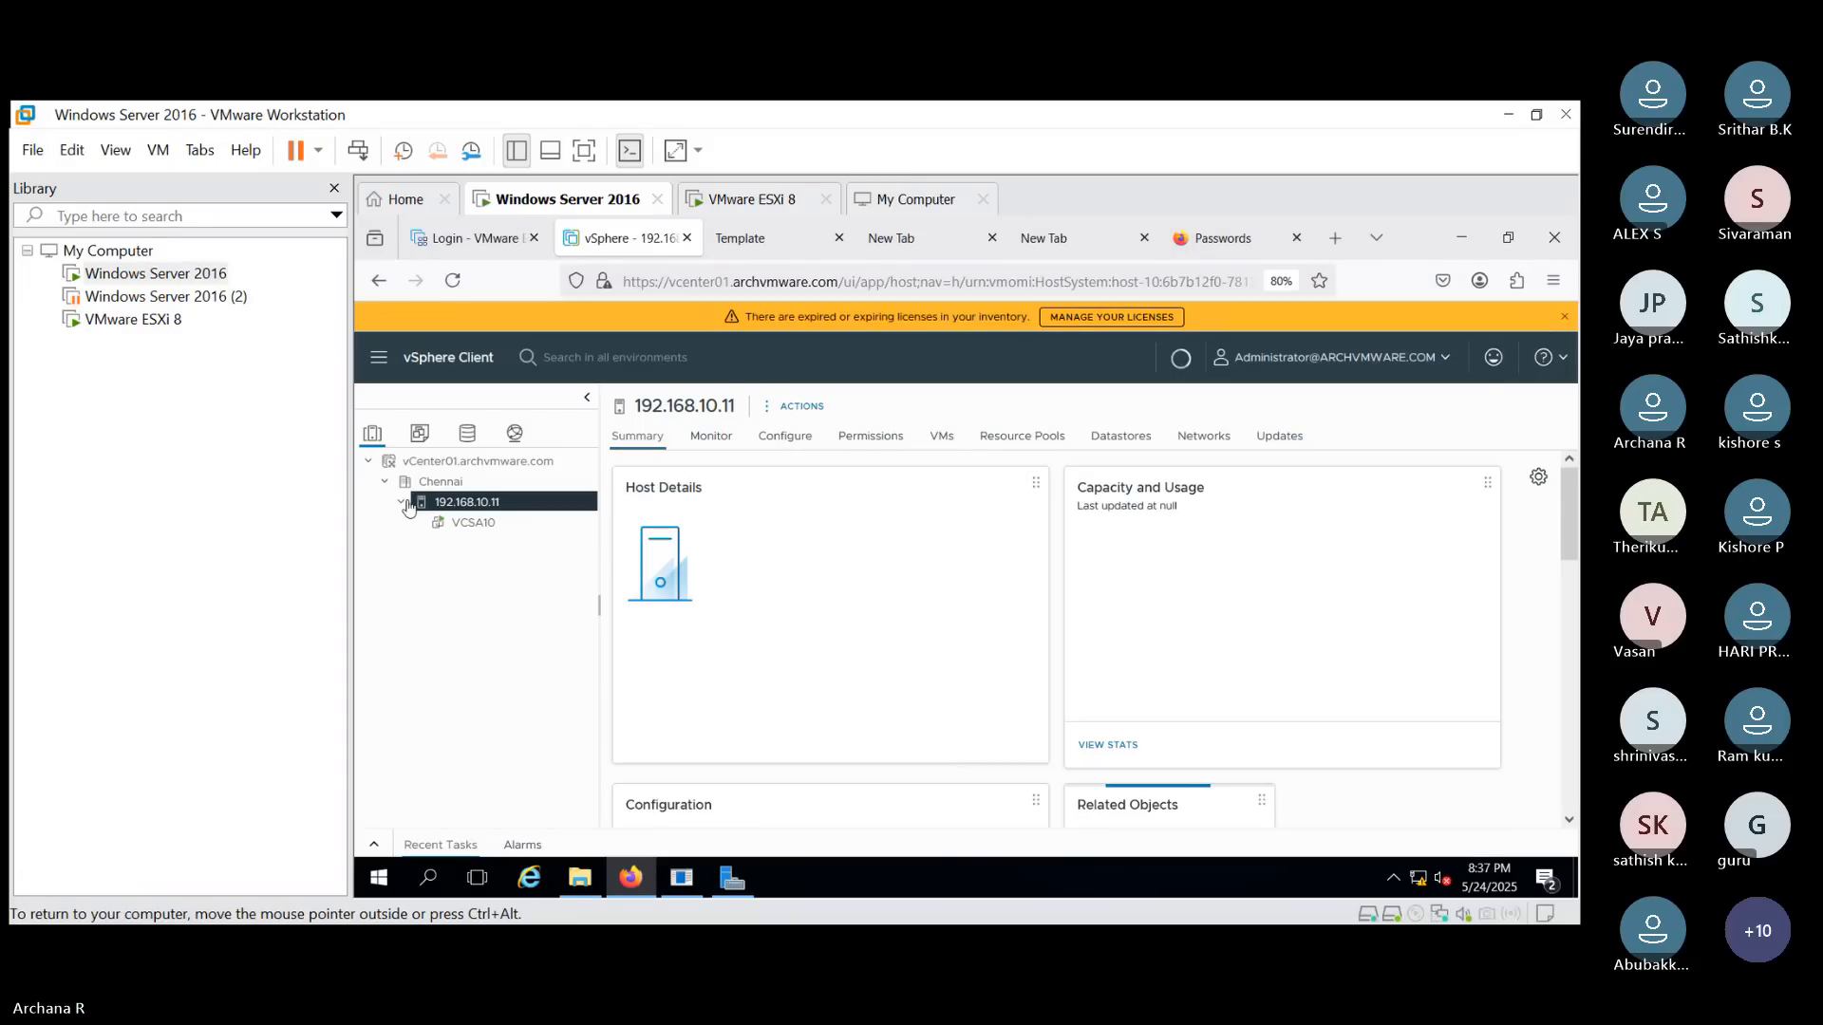
# - Open the VMs and Templates view and select the Template under the Chennai datacenter
pyautogui.click(420, 433)
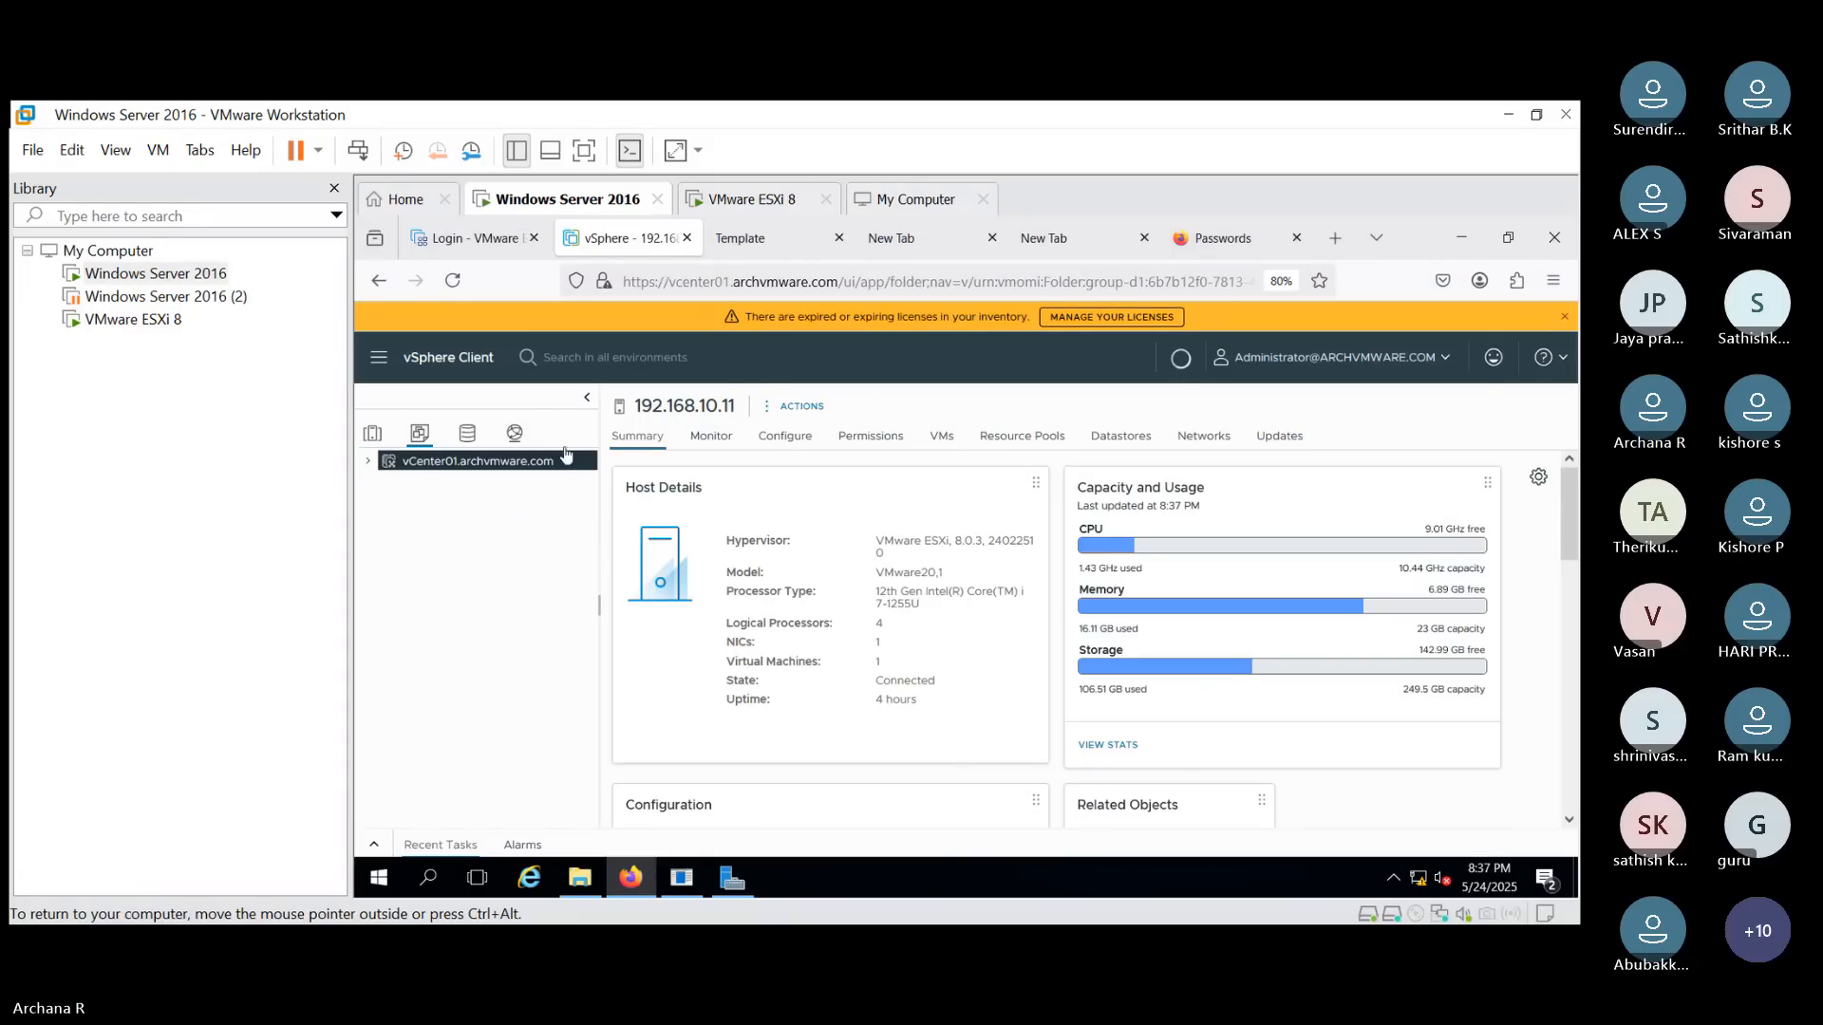
pyautogui.click(370, 461)
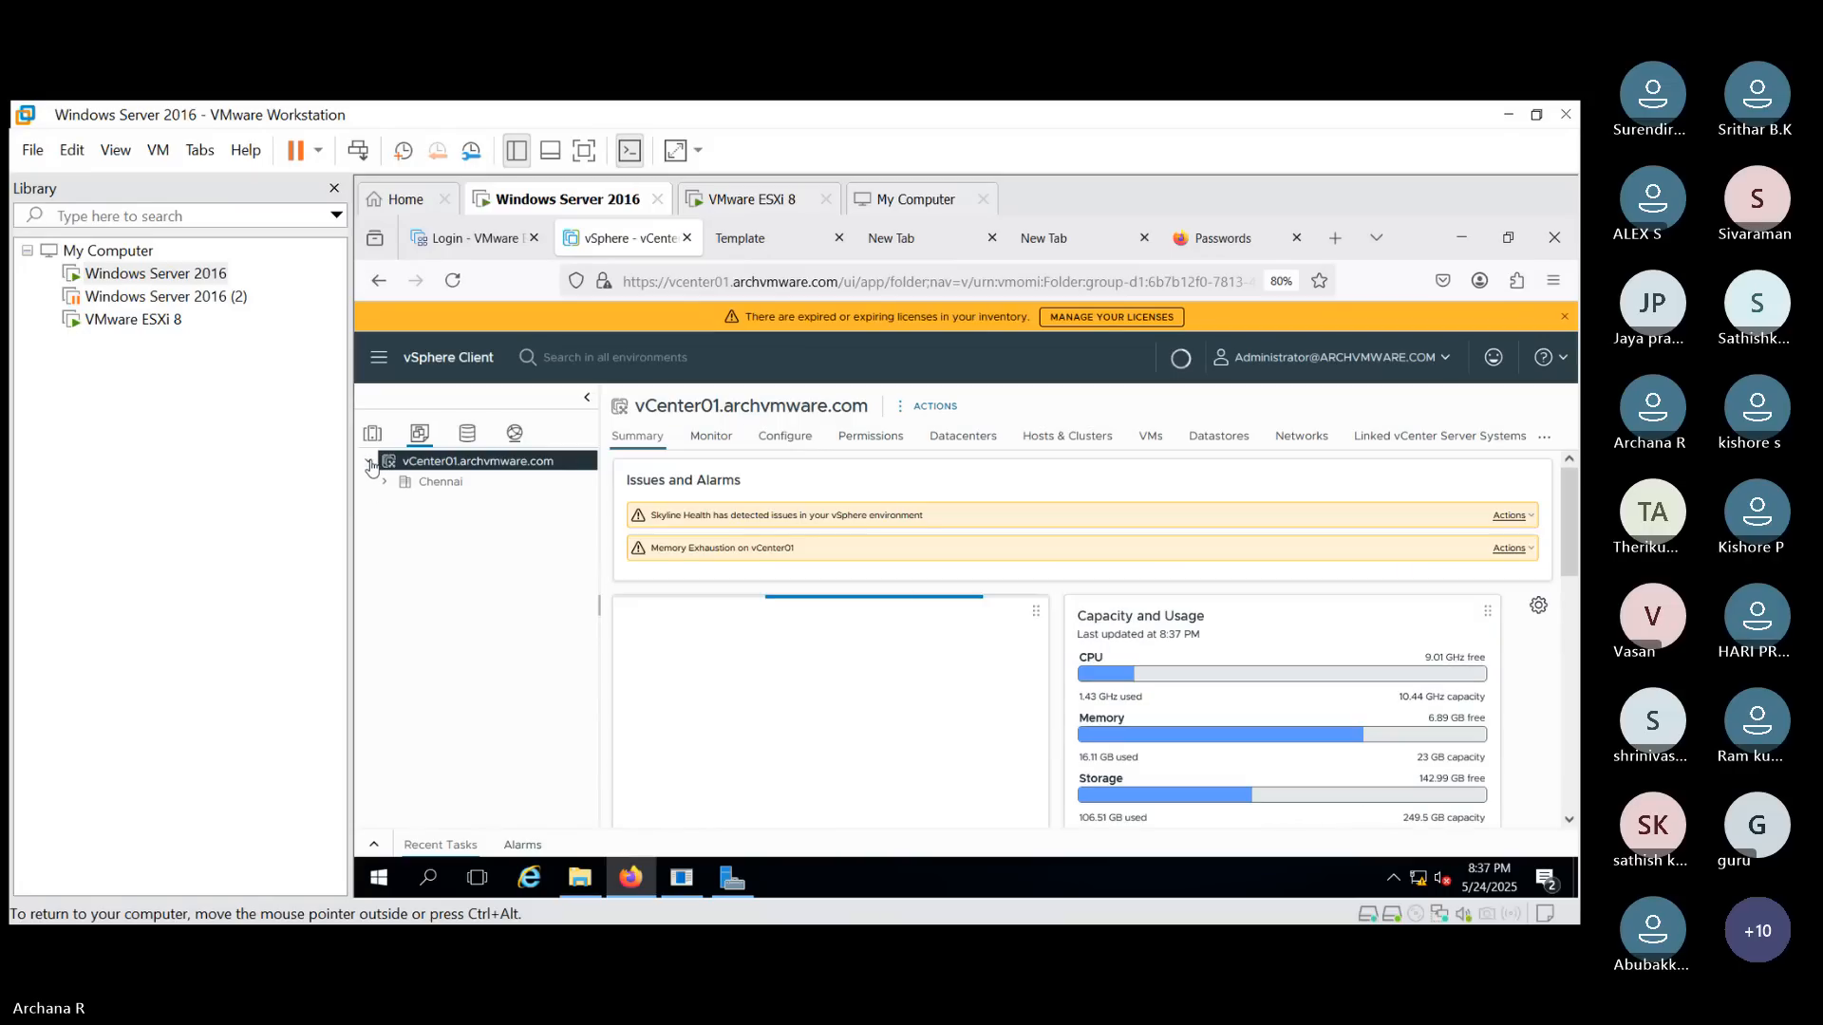
pyautogui.click(384, 481)
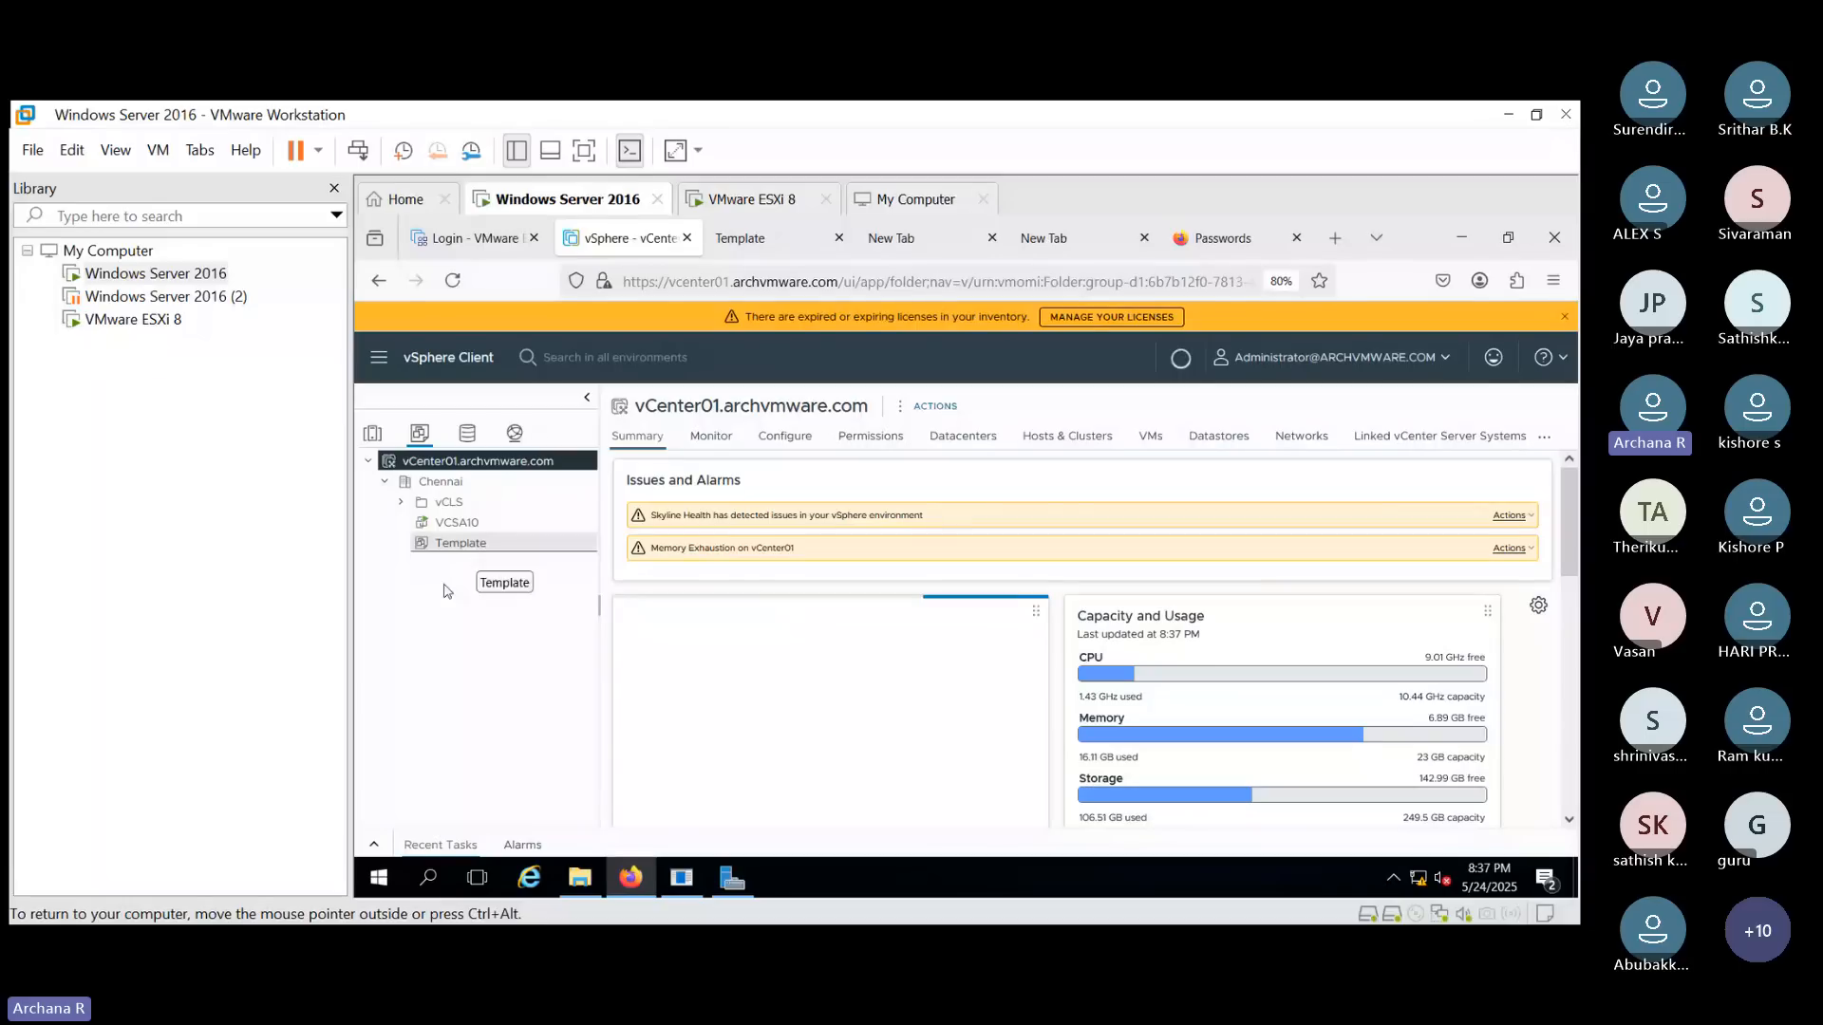
pyautogui.click(518, 550)
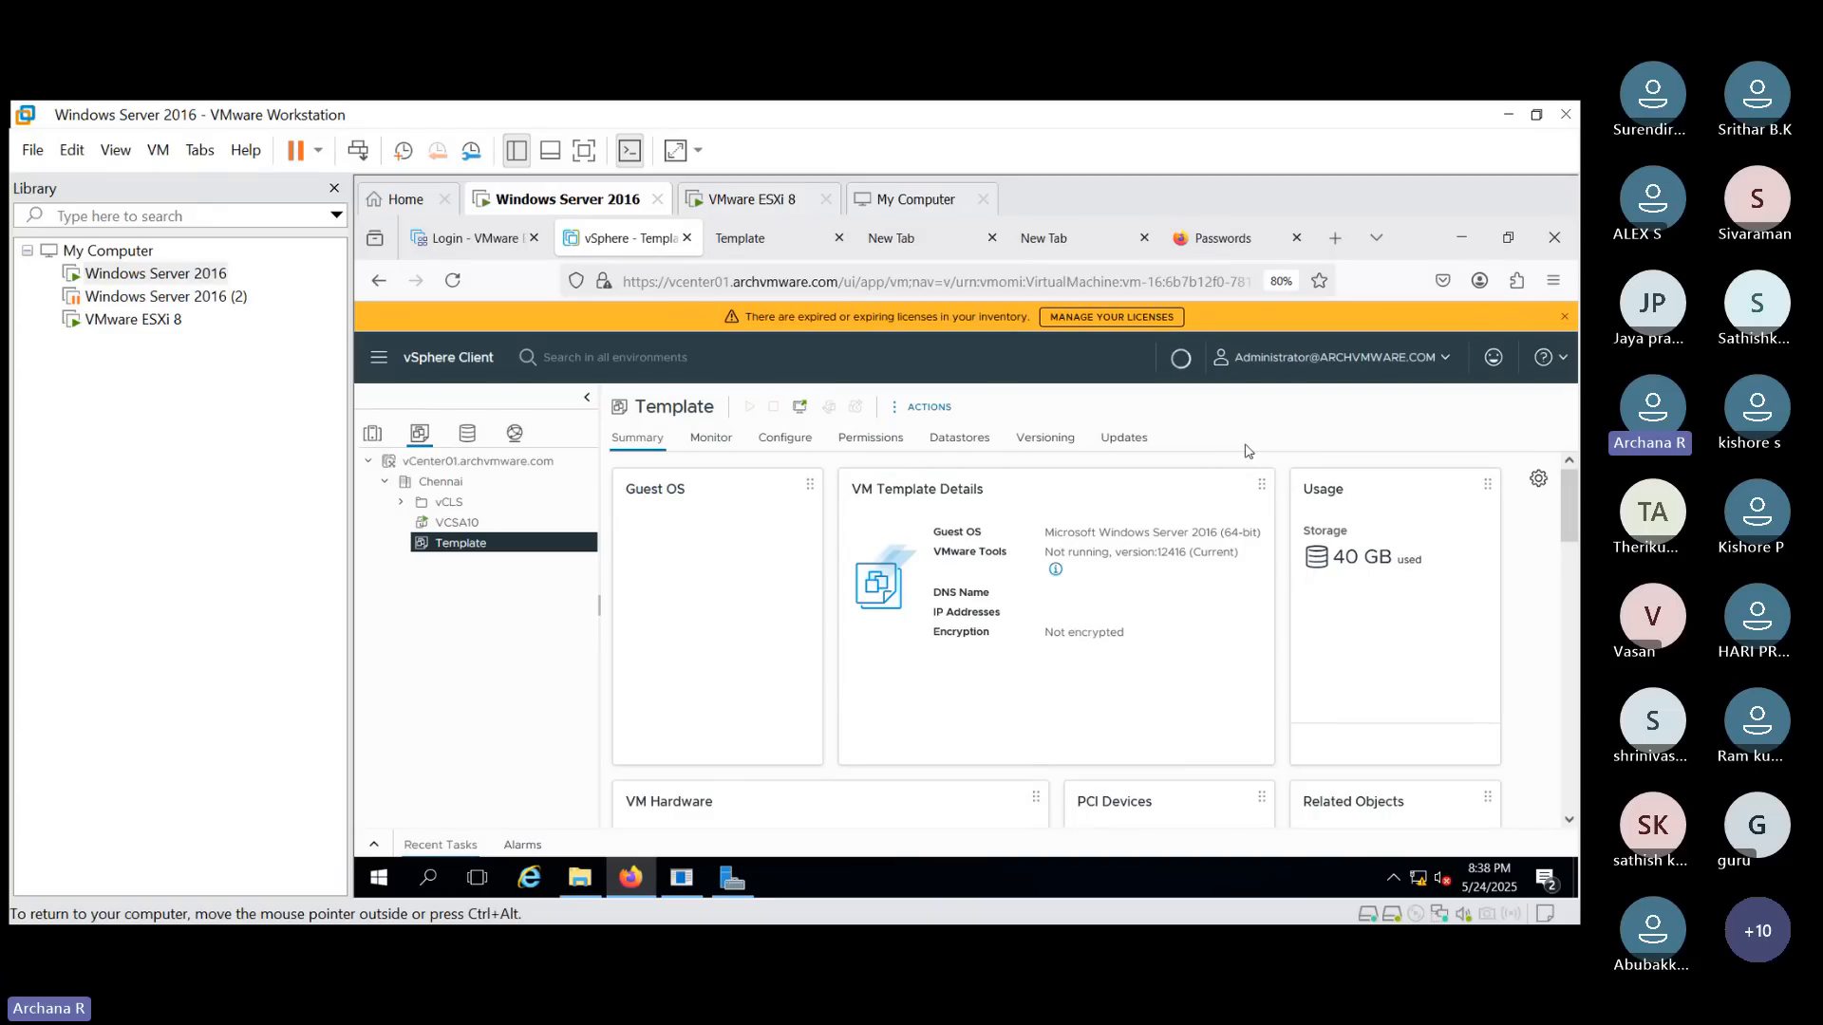
pyautogui.click(929, 407)
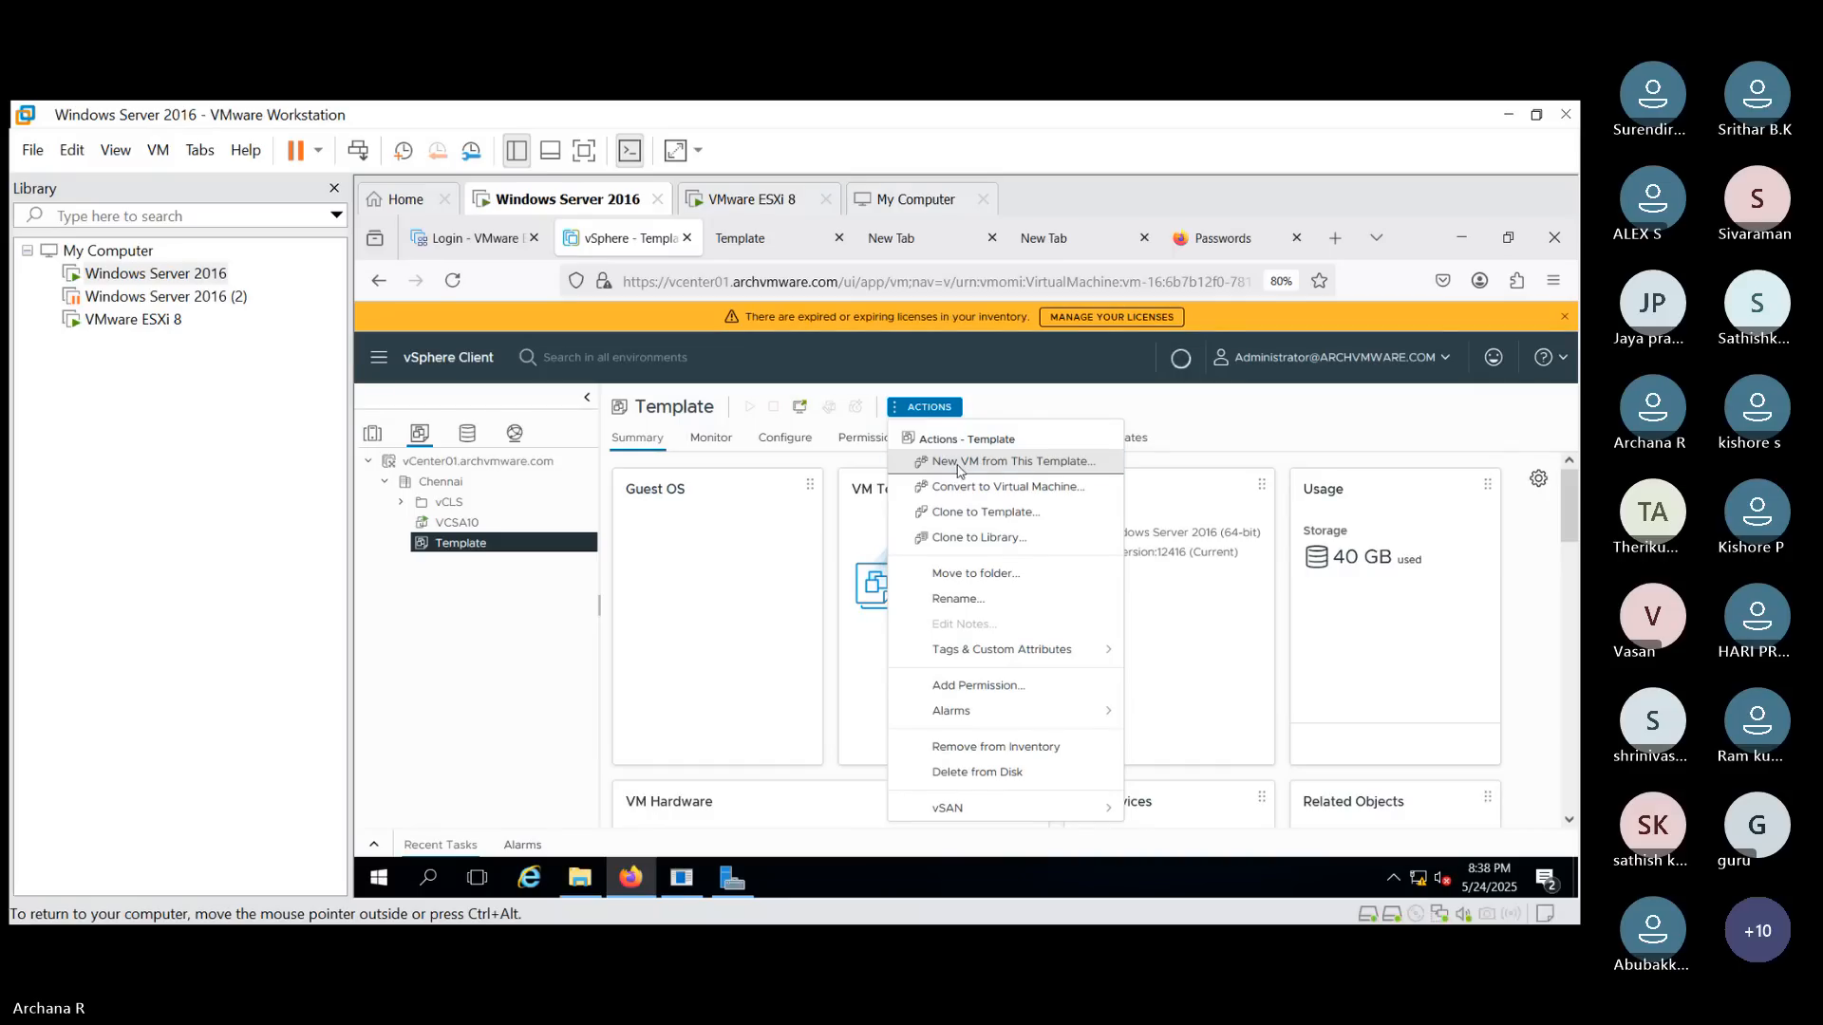
pyautogui.click(958, 461)
pyautogui.click(959, 480)
pyautogui.write('Test01')
pyautogui.click(1394, 761)
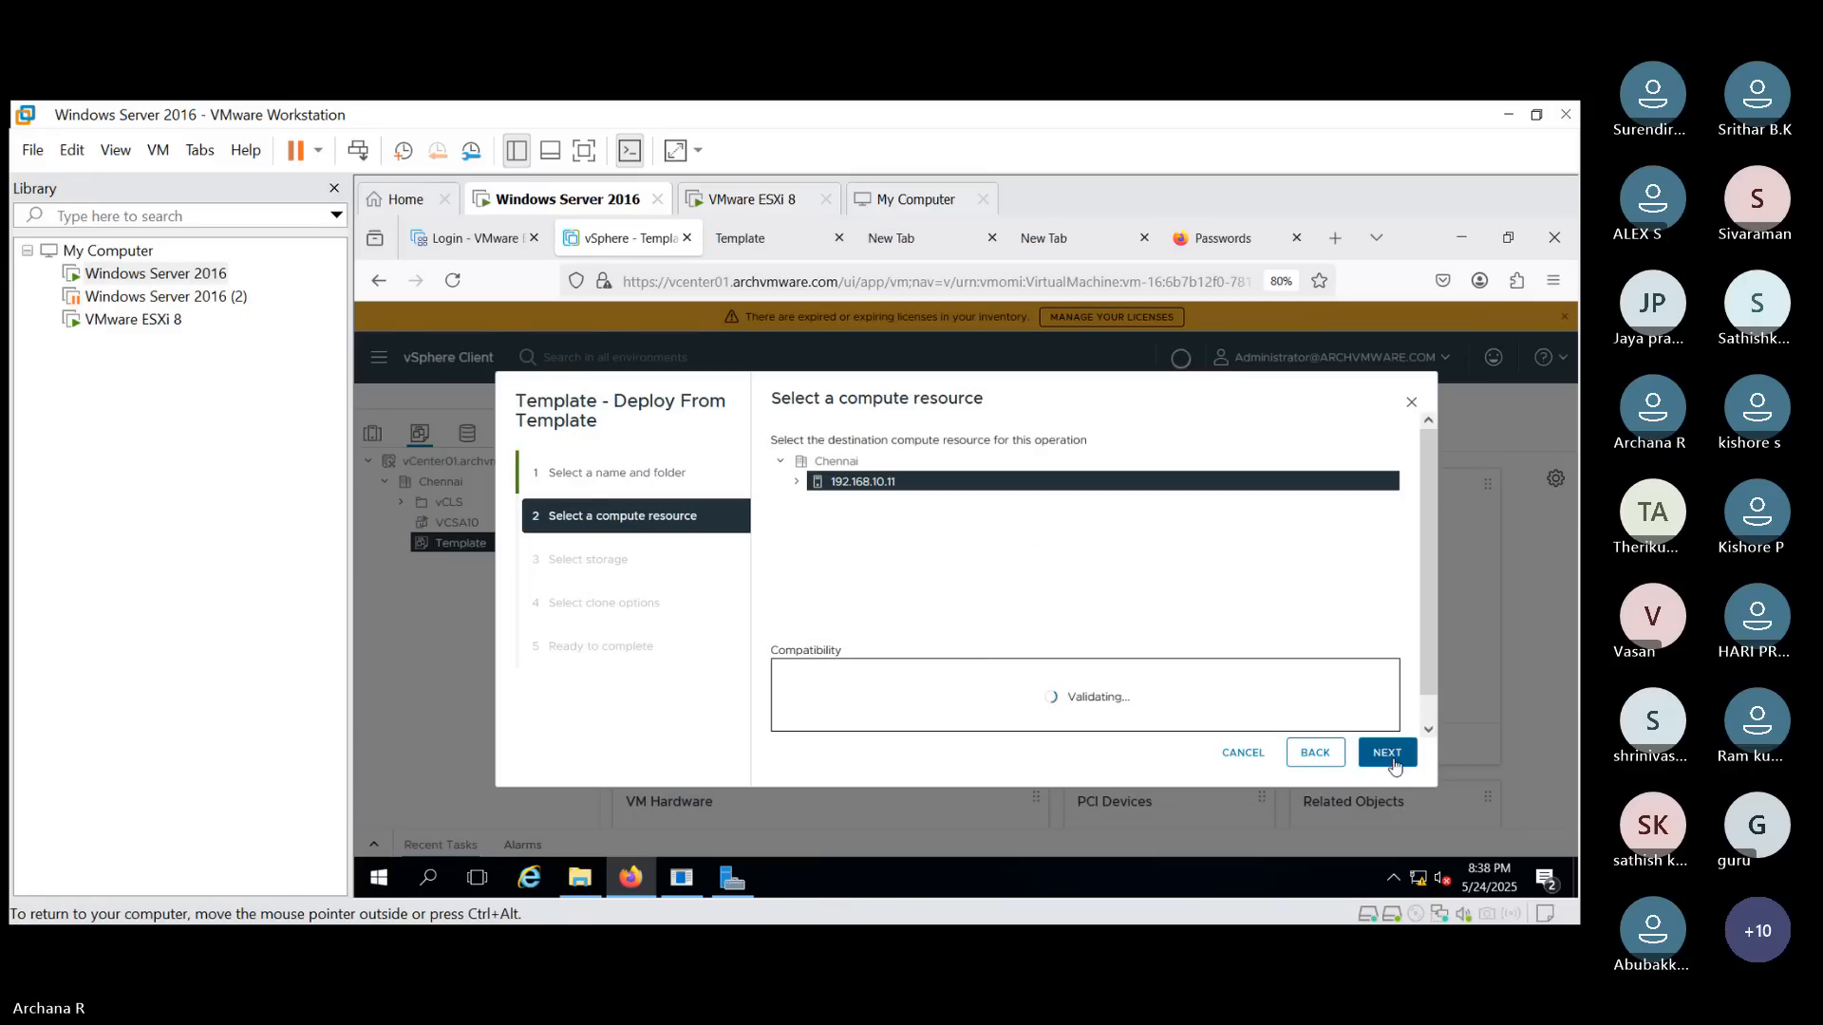
pyautogui.click(1386, 753)
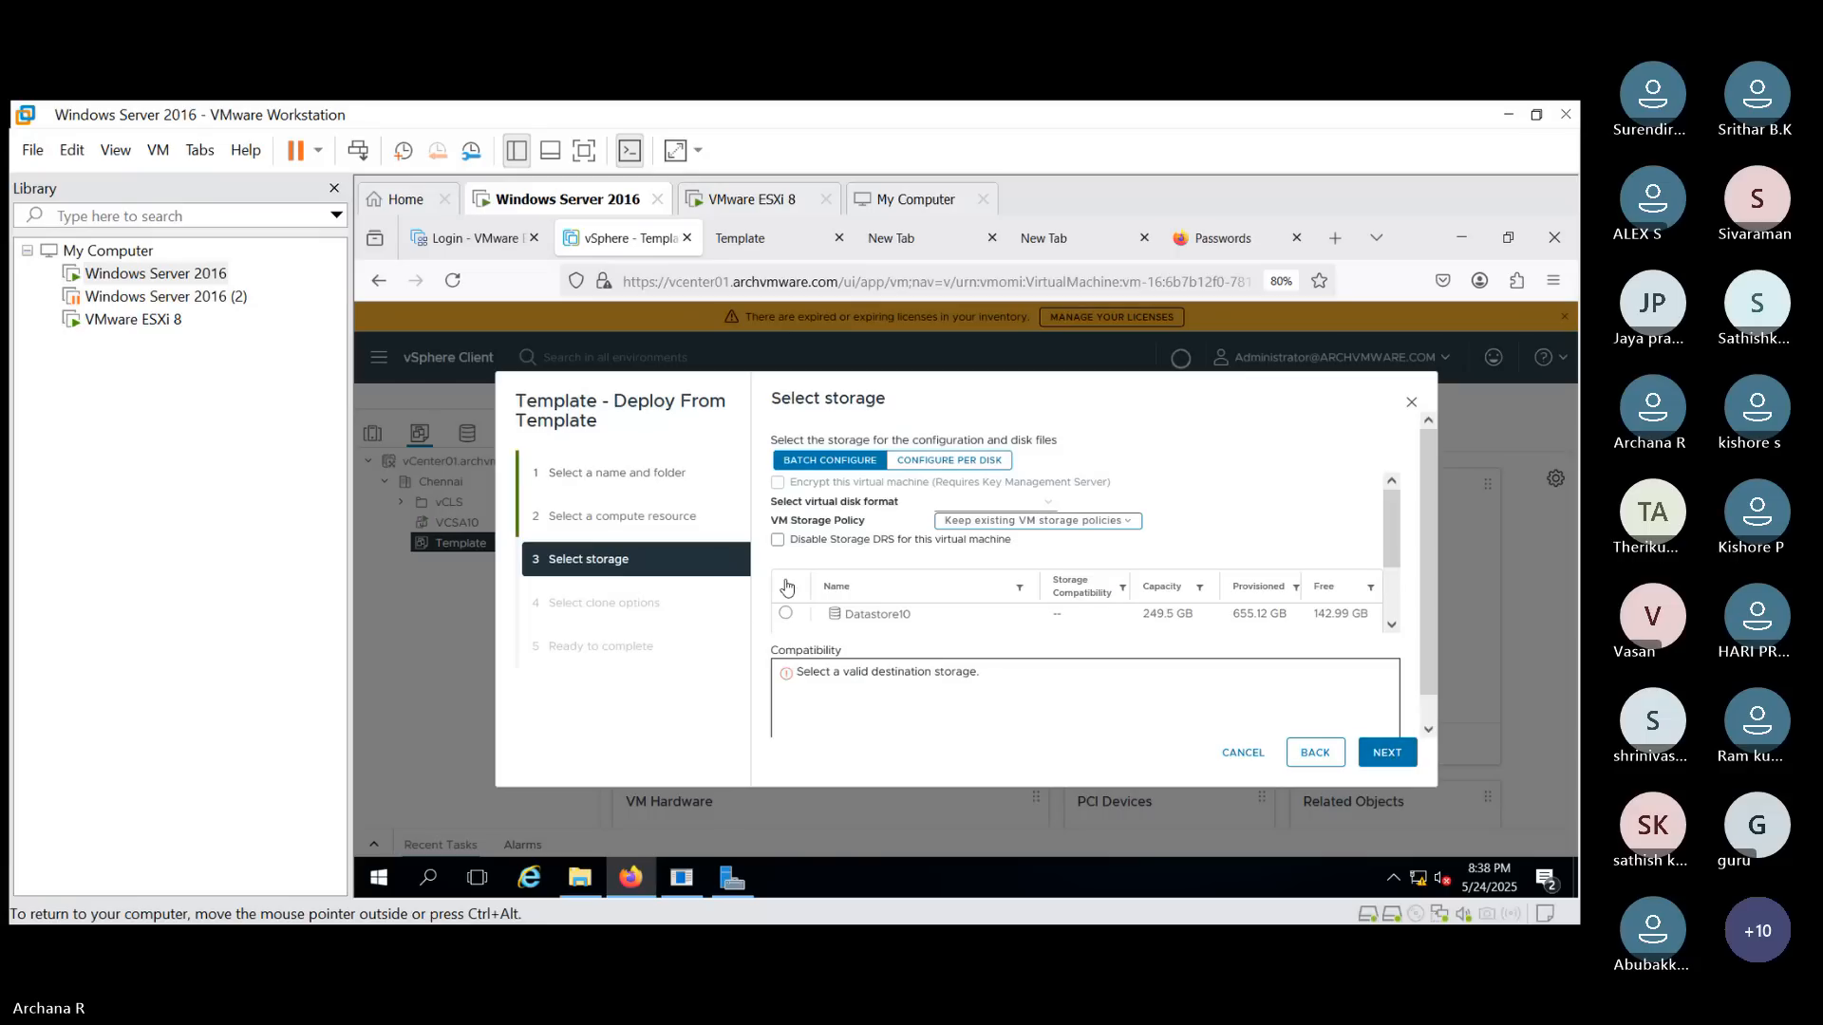
pyautogui.click(786, 614)
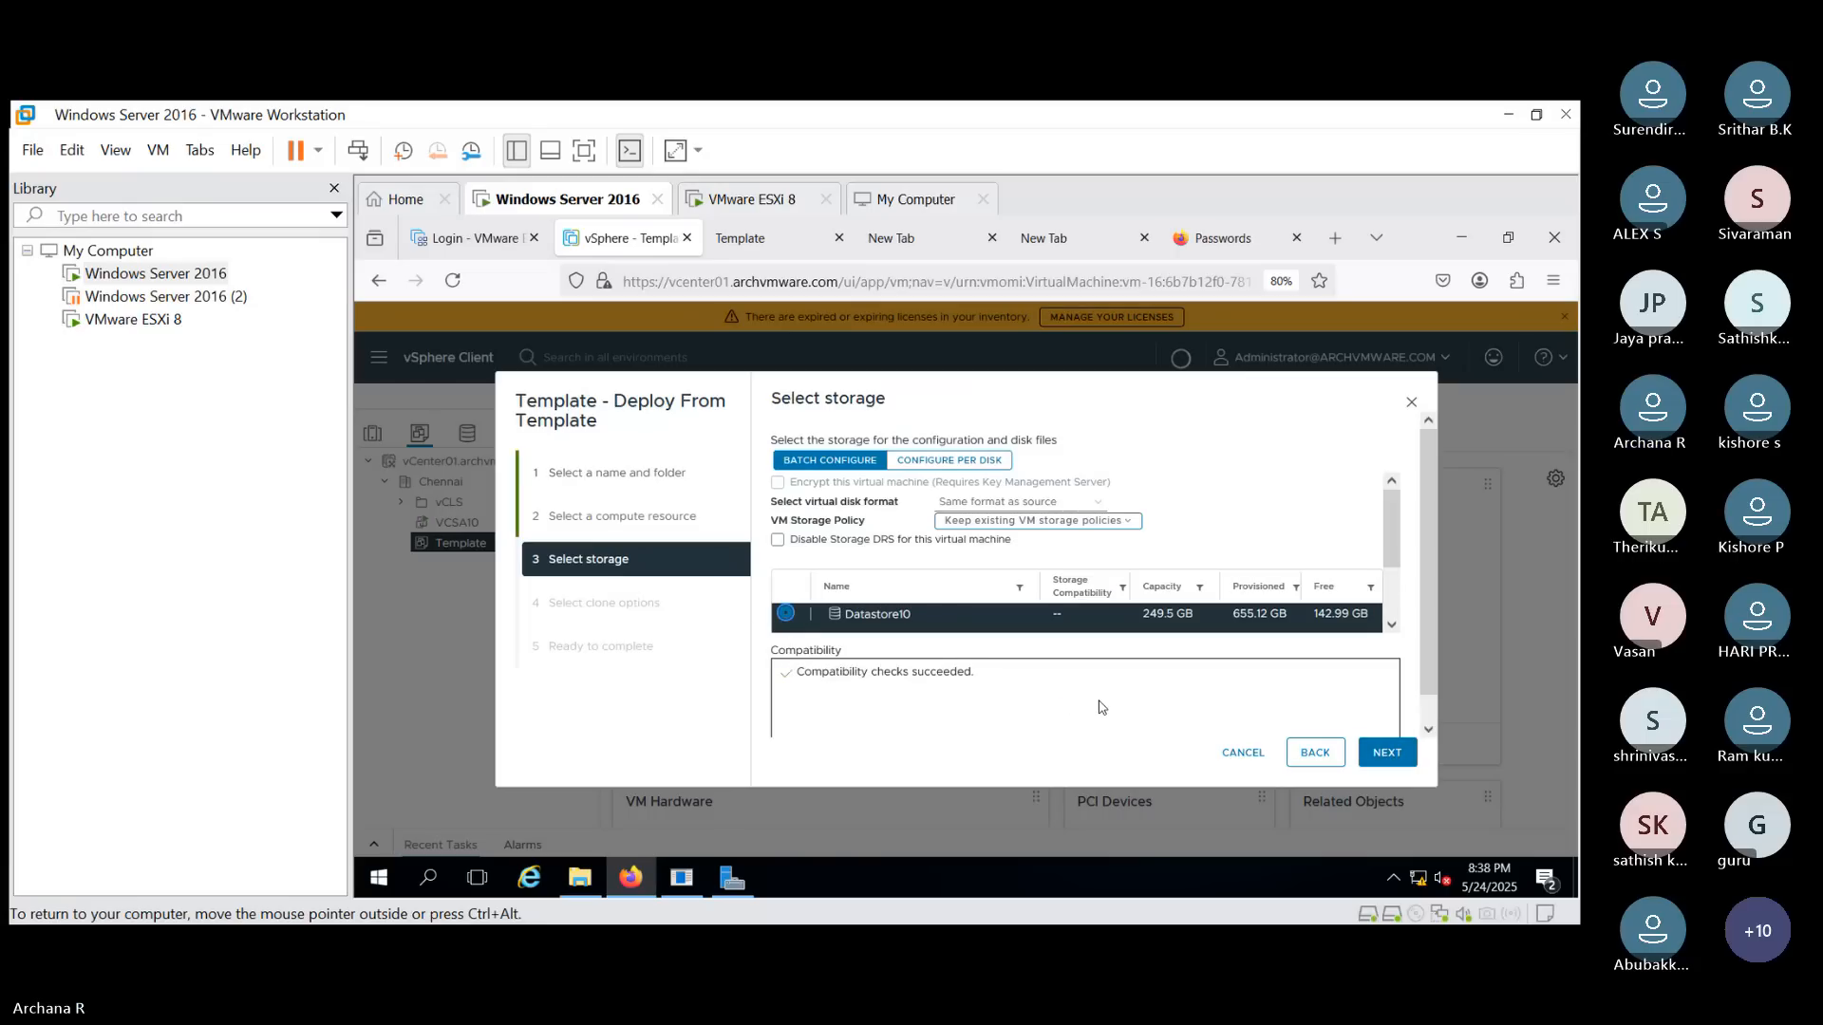
pyautogui.click(1388, 753)
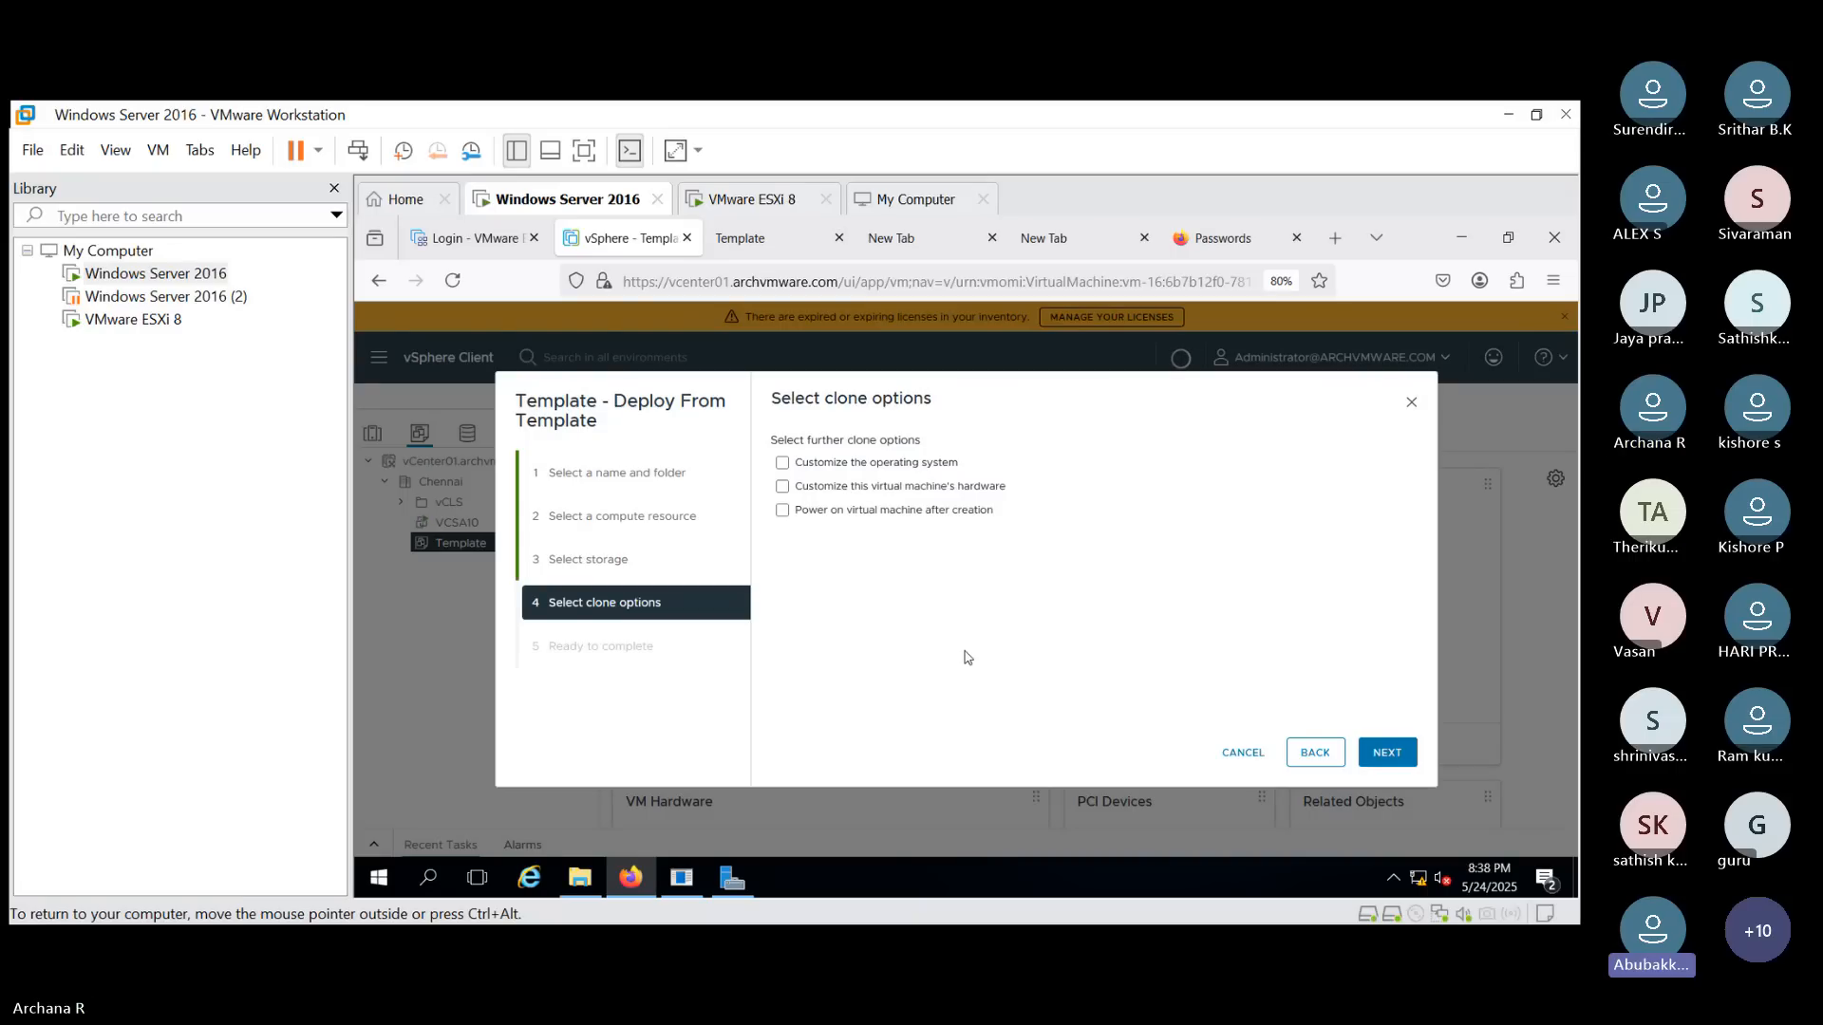
pyautogui.click(1241, 755)
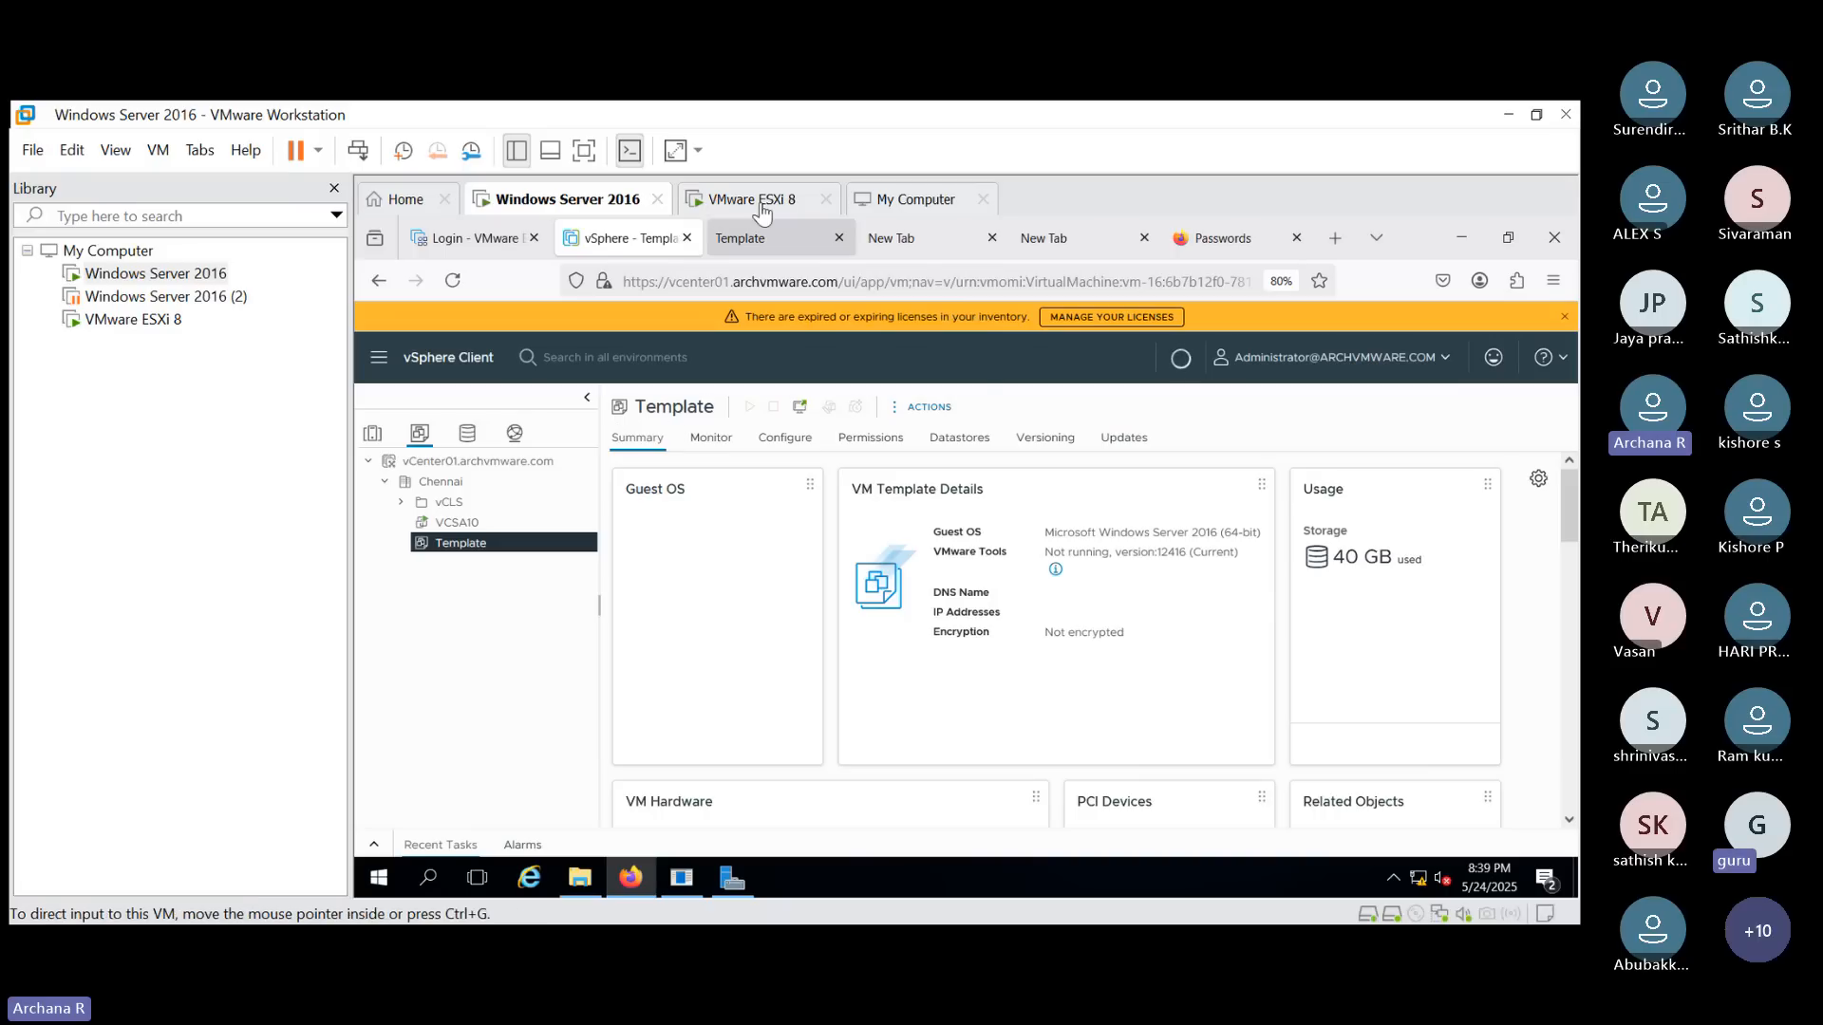
pyautogui.click(748, 237)
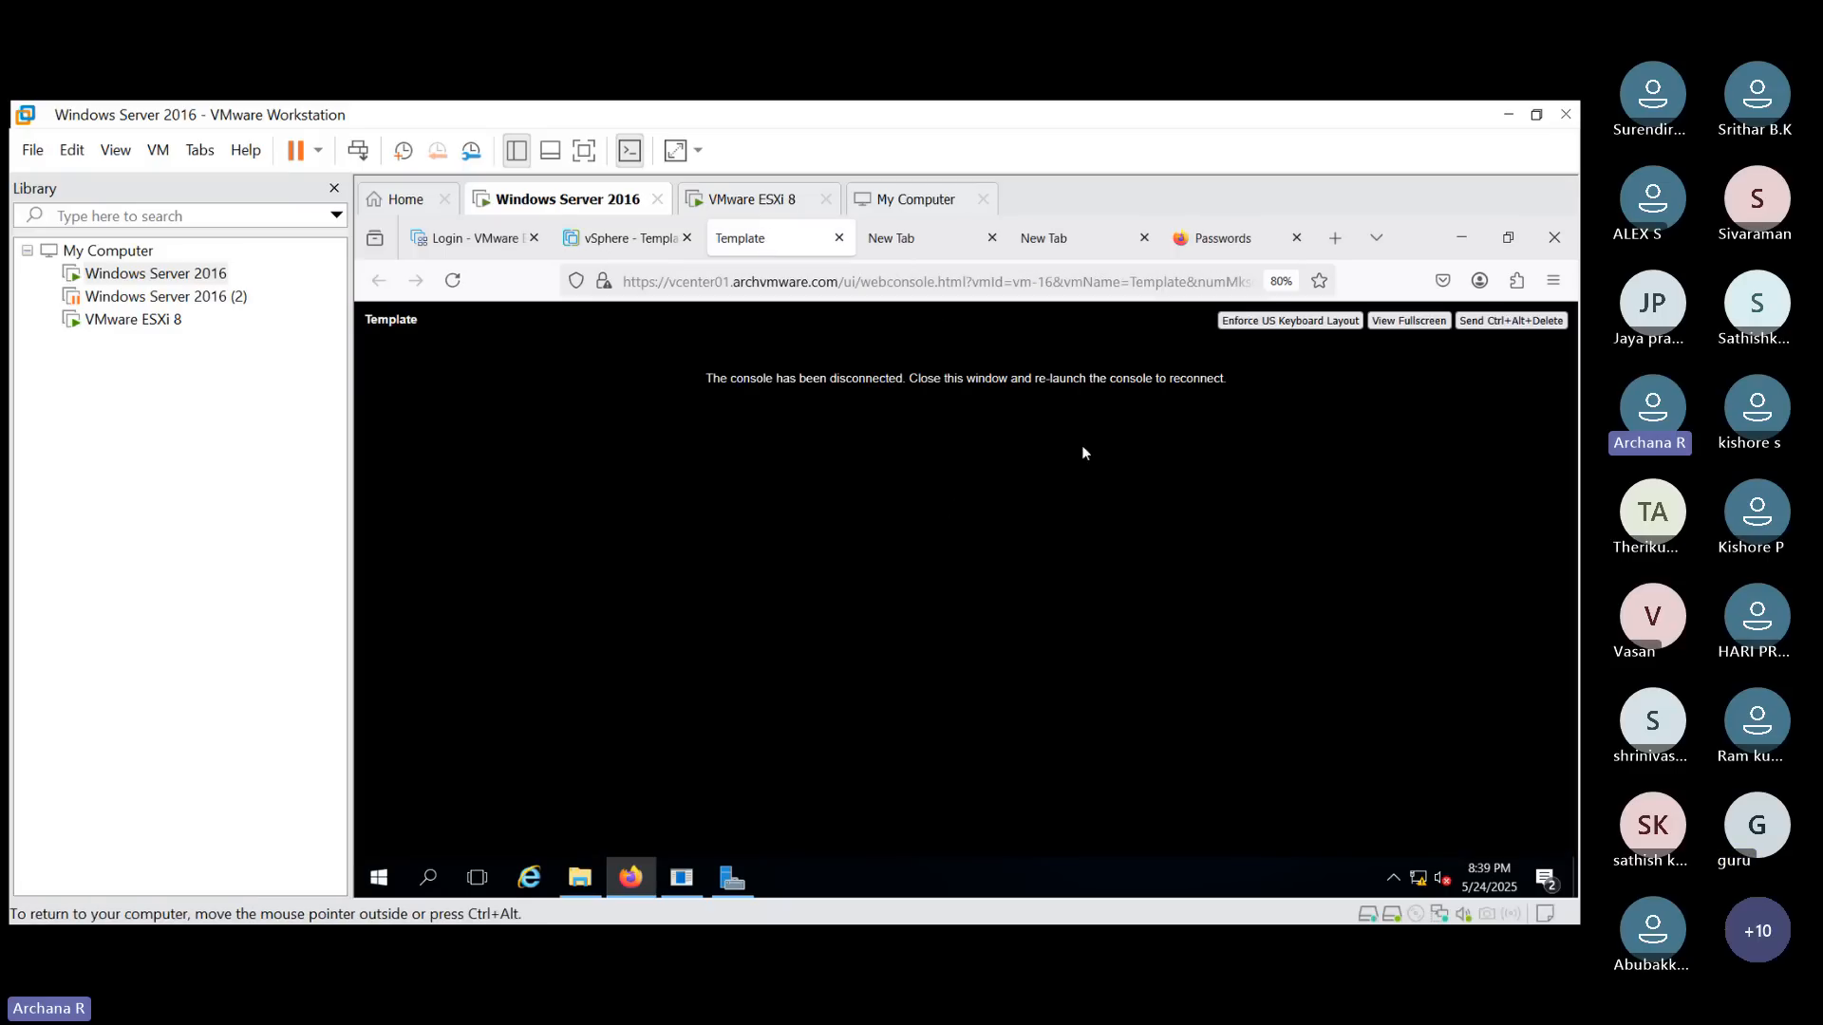
pyautogui.click(627, 238)
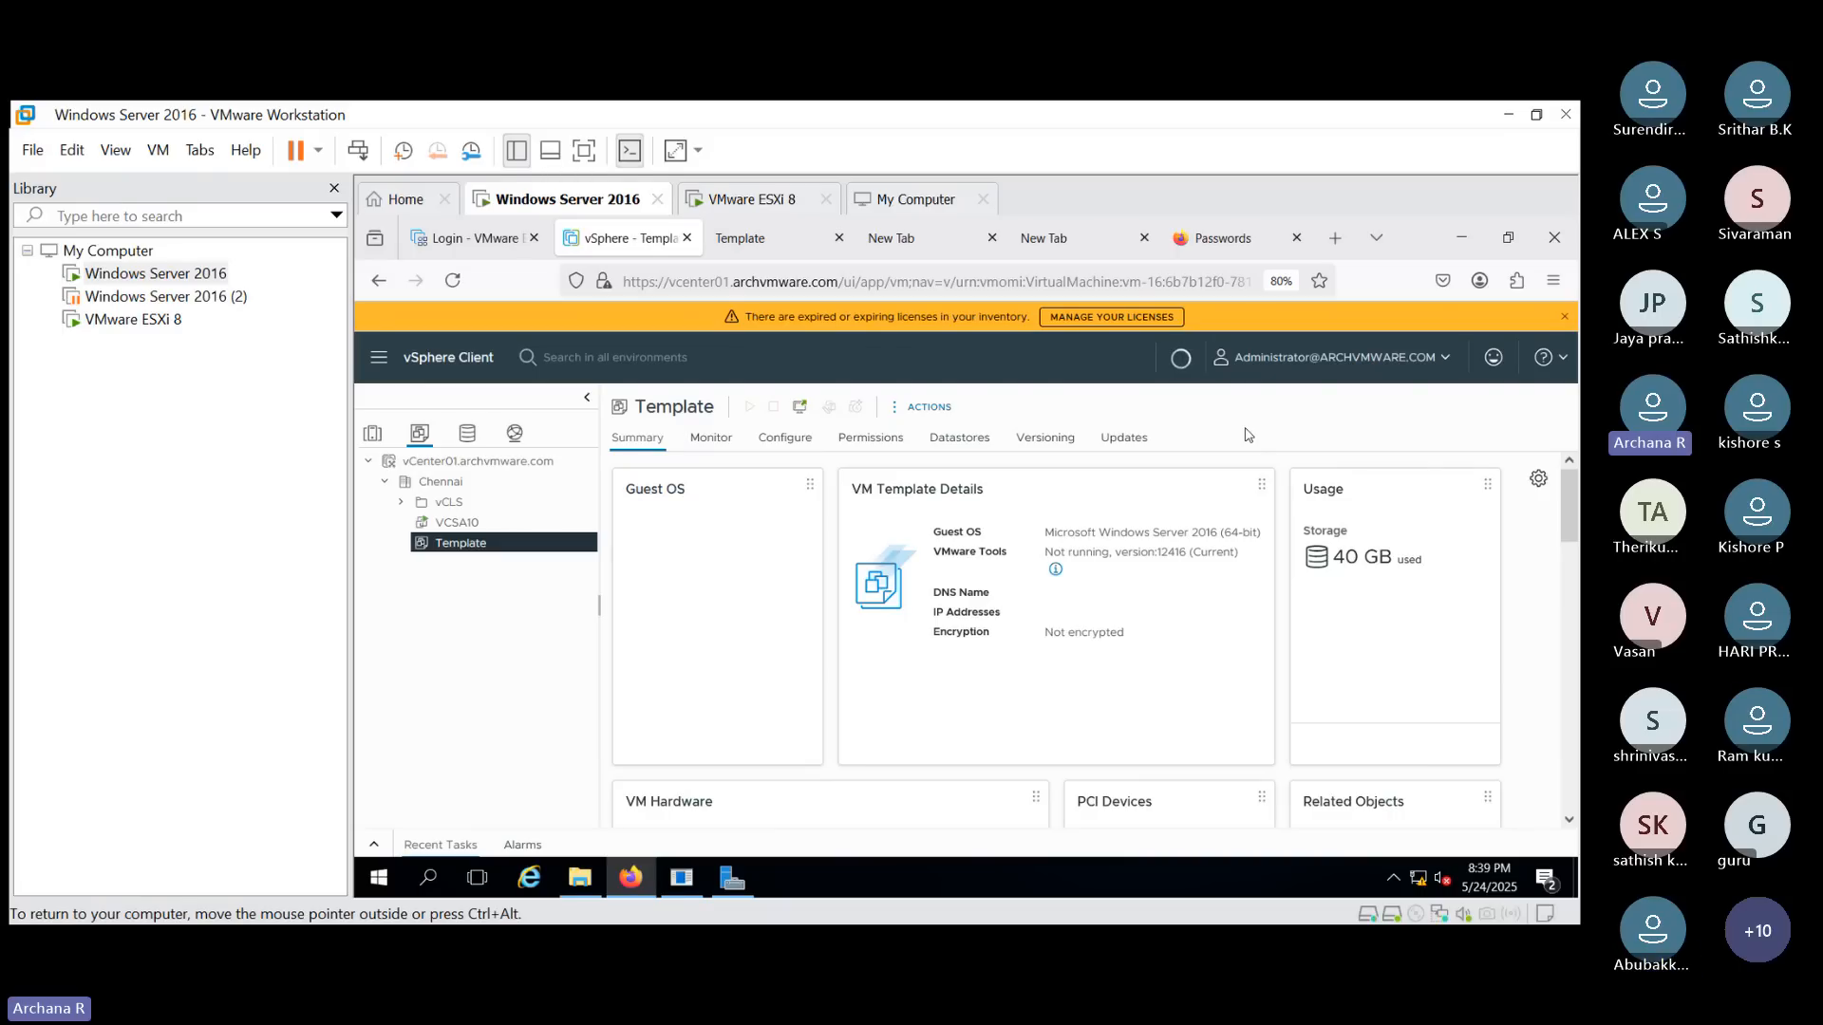
pyautogui.click(934, 415)
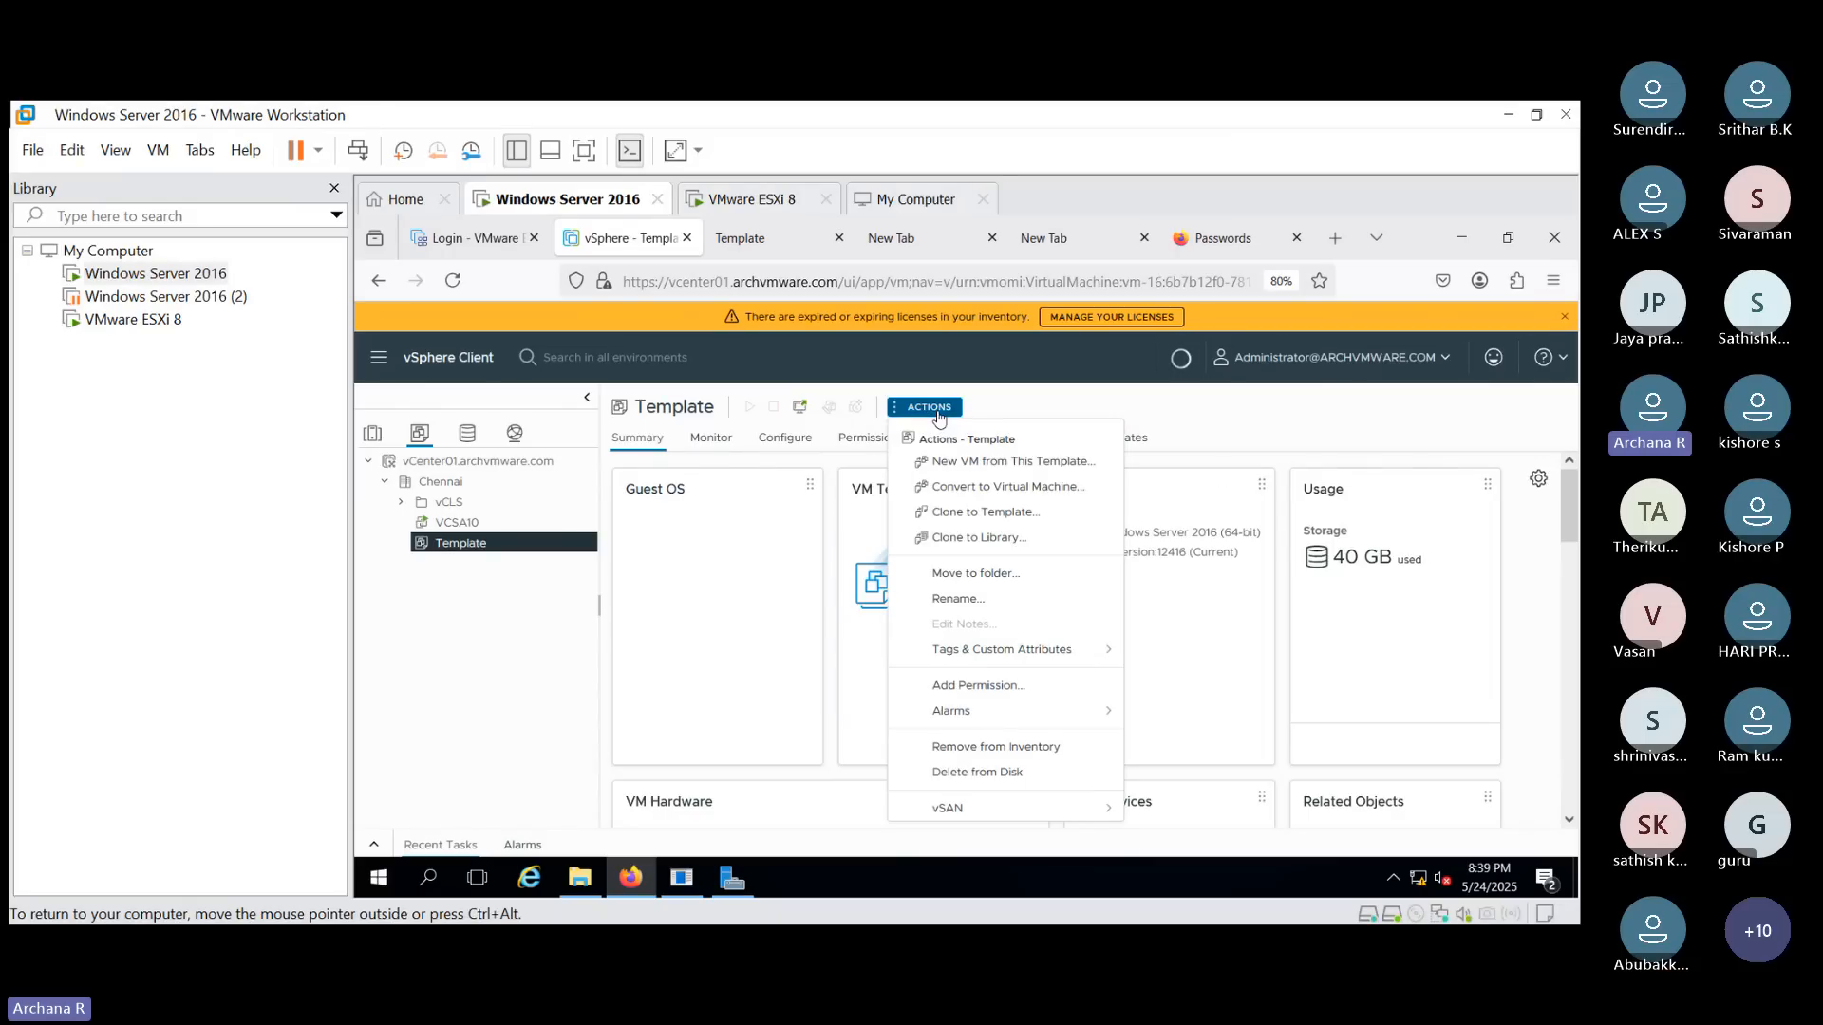
pyautogui.click(1391, 417)
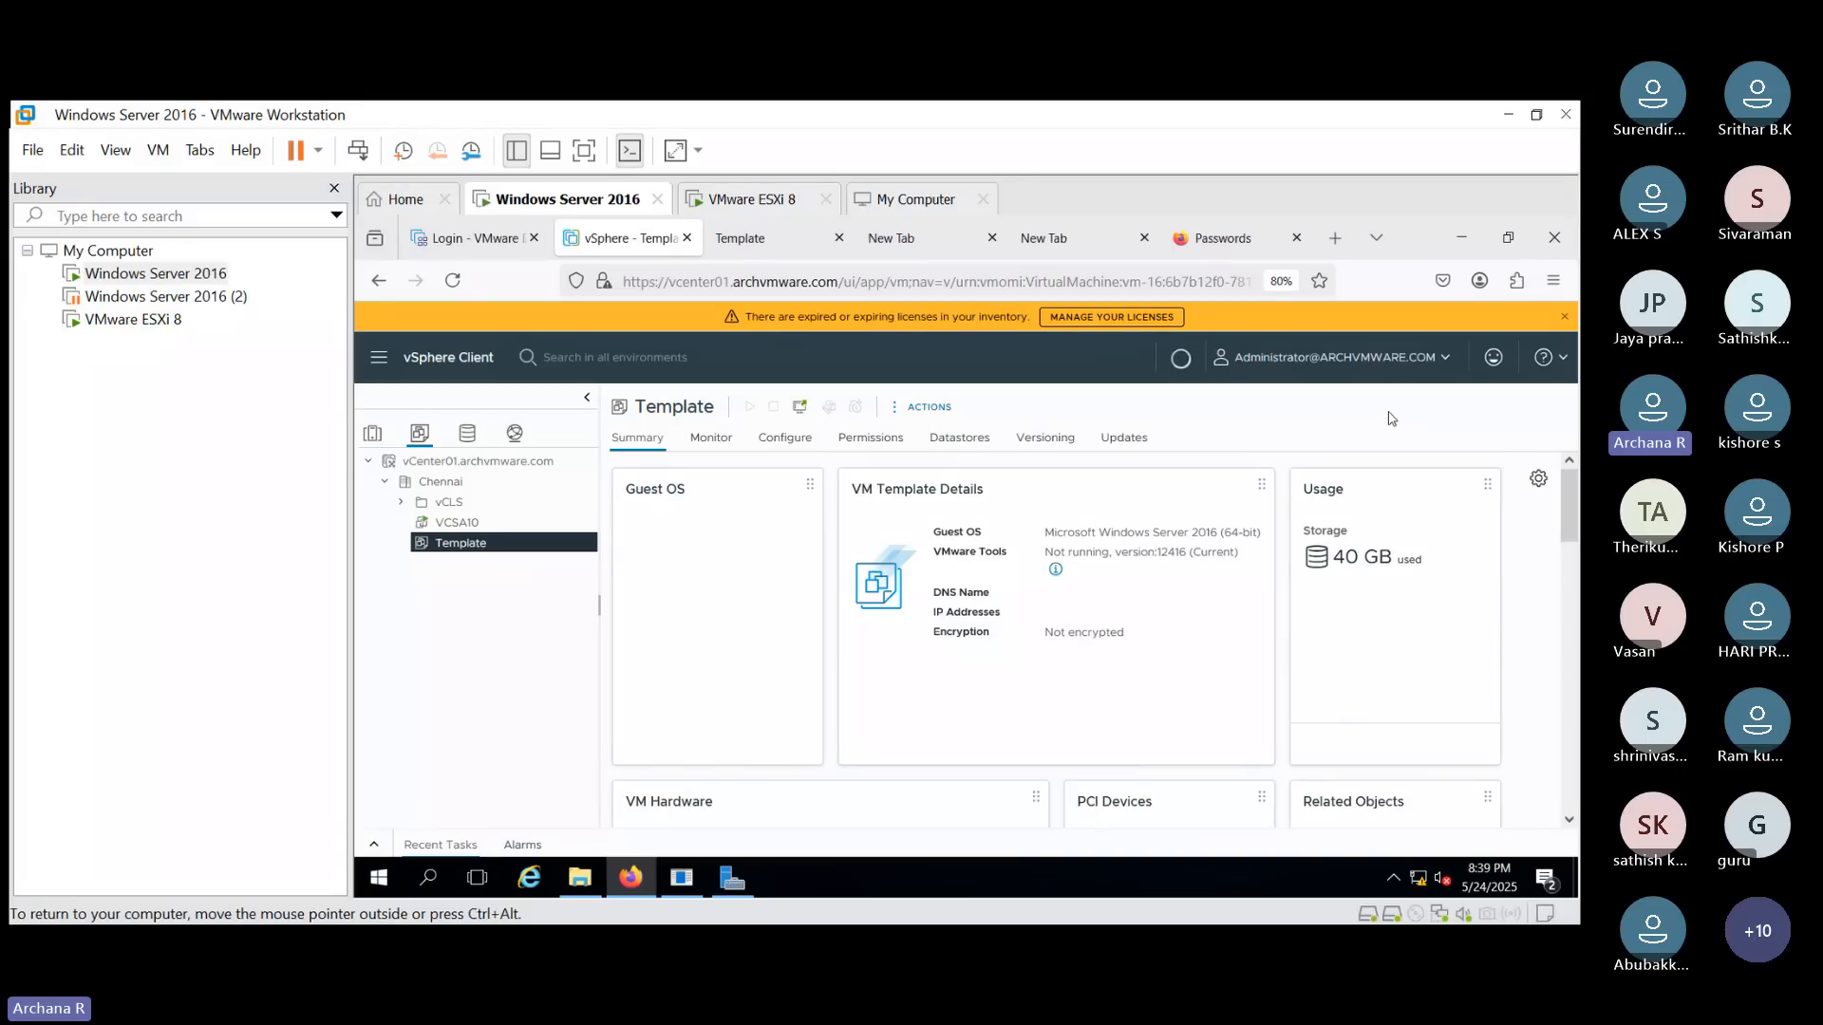
# - Start deploying a new VM from the Template and name it Test01 in the Chennai datacenter
pyautogui.click(953, 417)
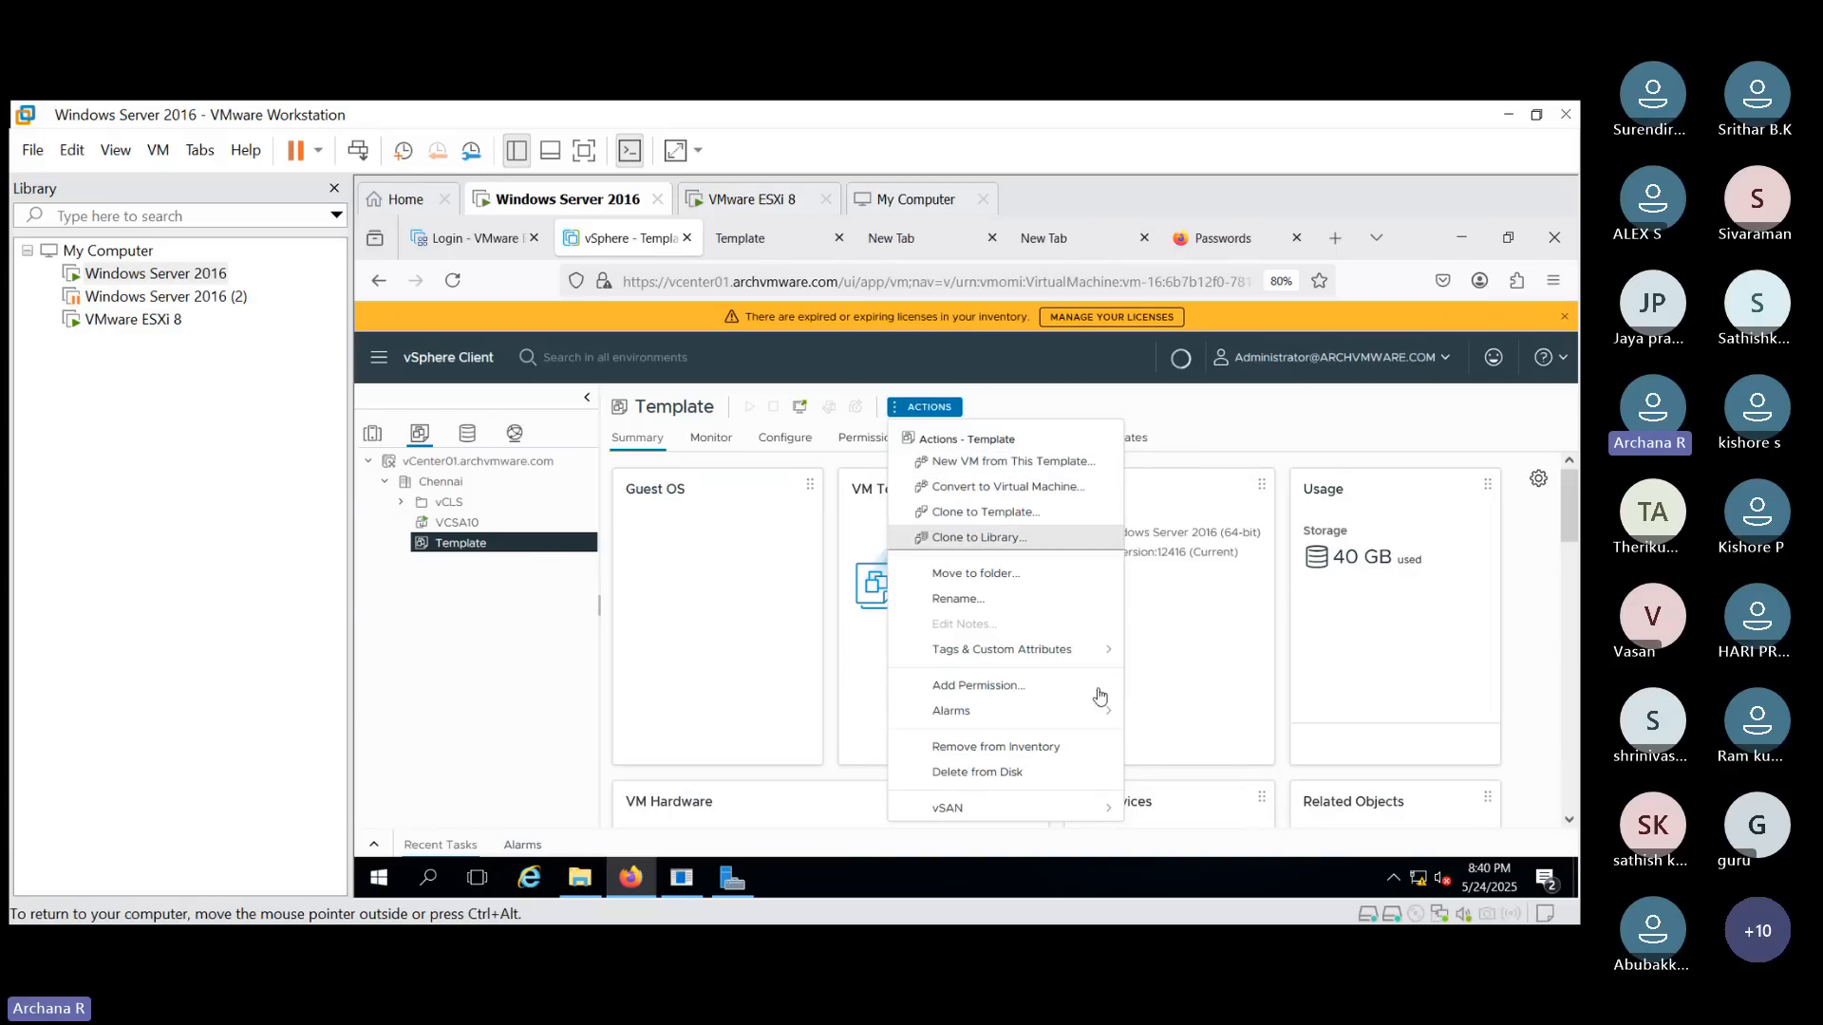
pyautogui.click(1064, 463)
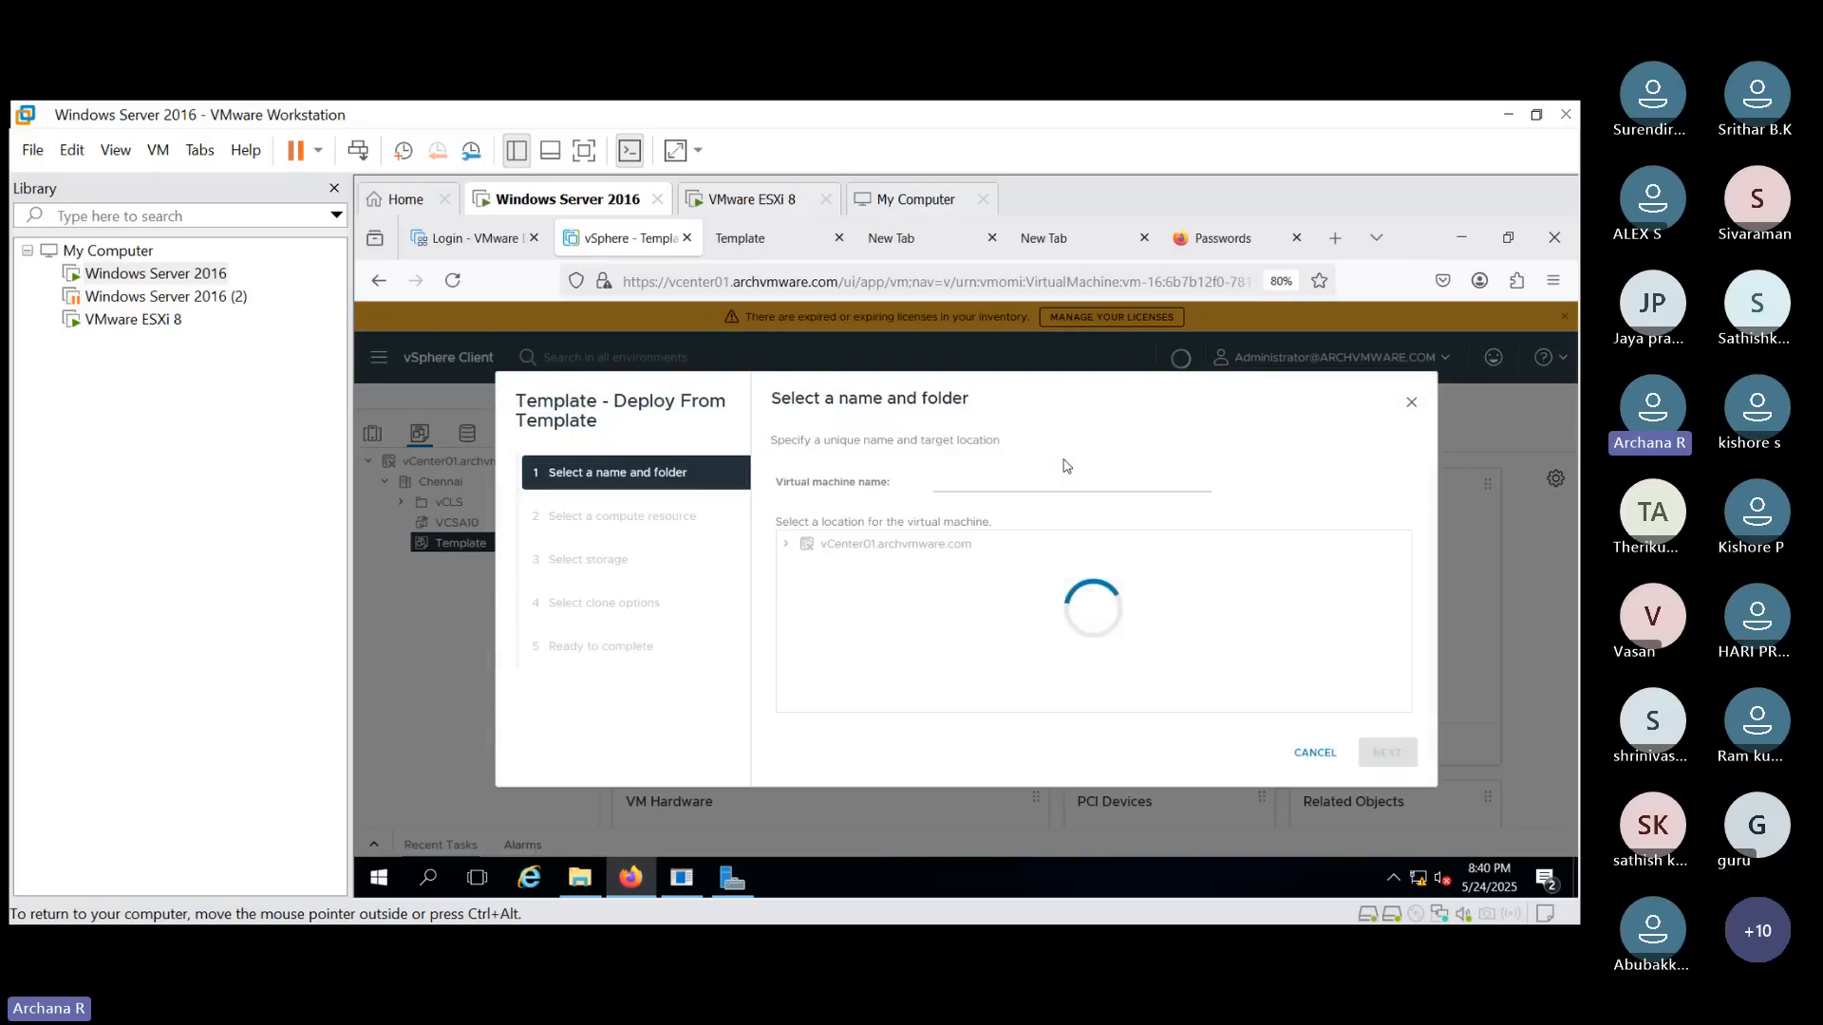
pyautogui.click(976, 473)
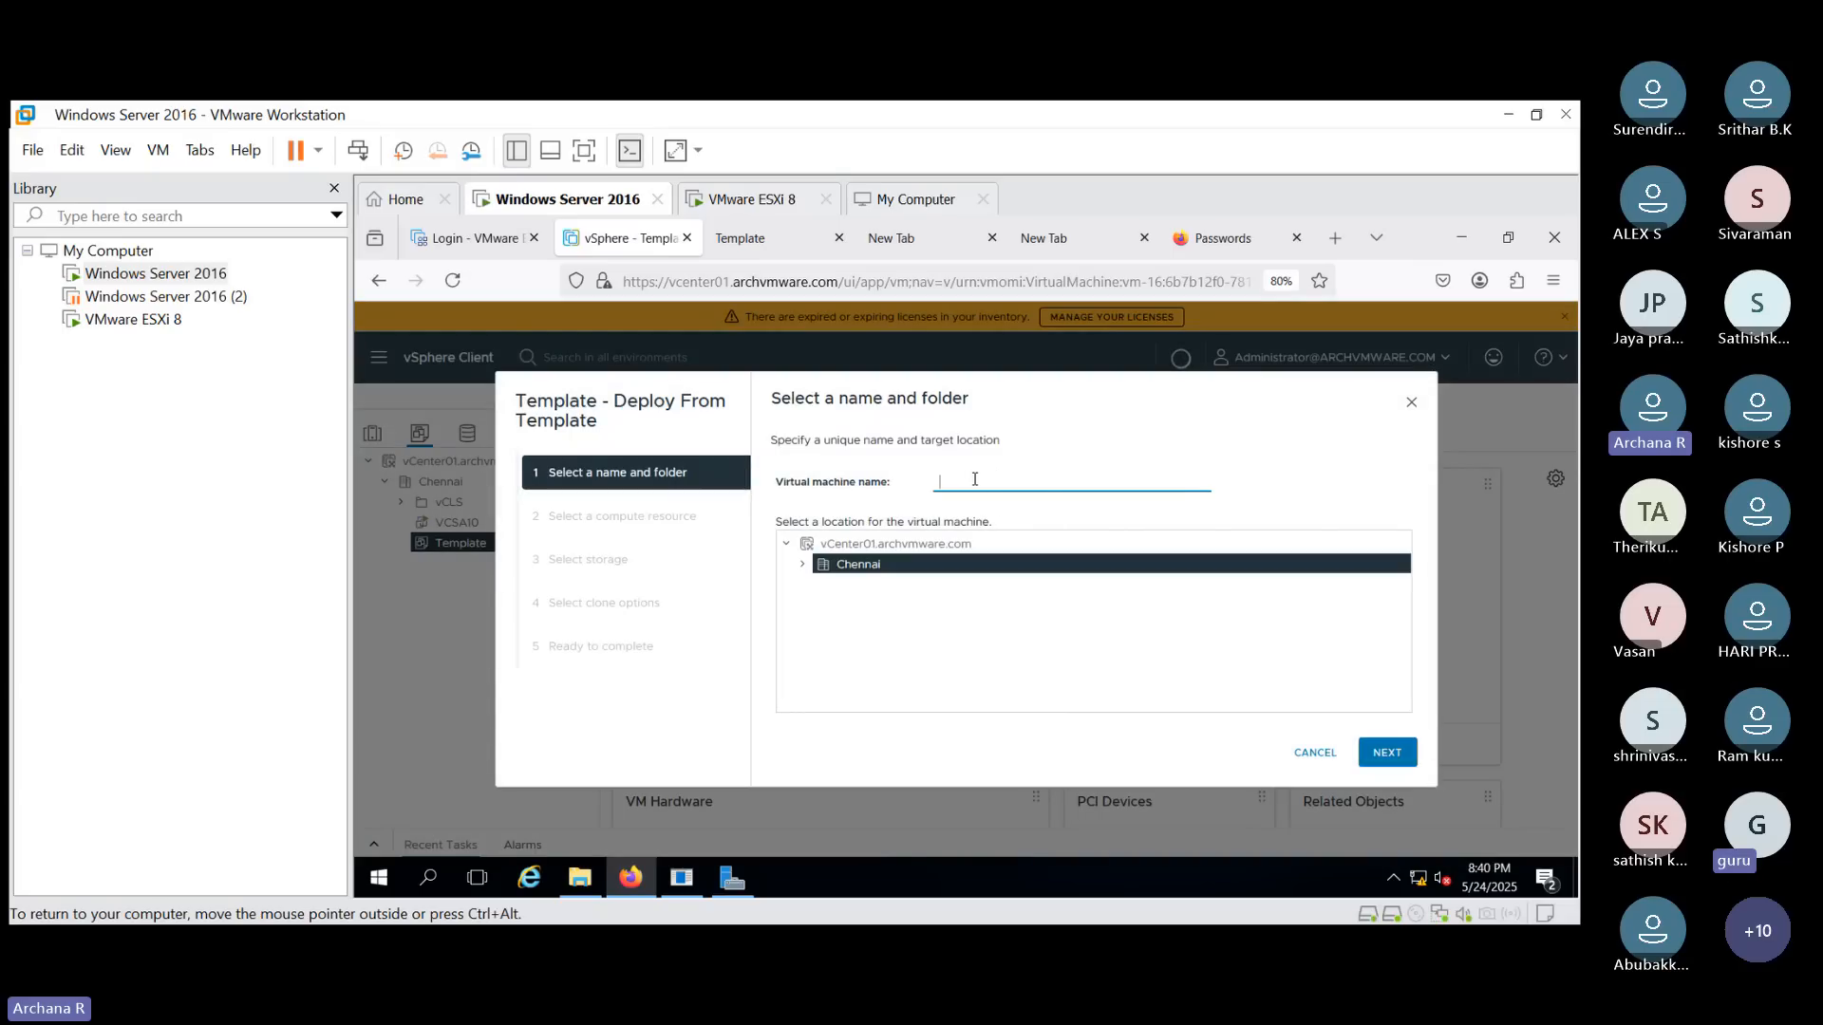
pyautogui.write('Test01')
pyautogui.click(1388, 748)
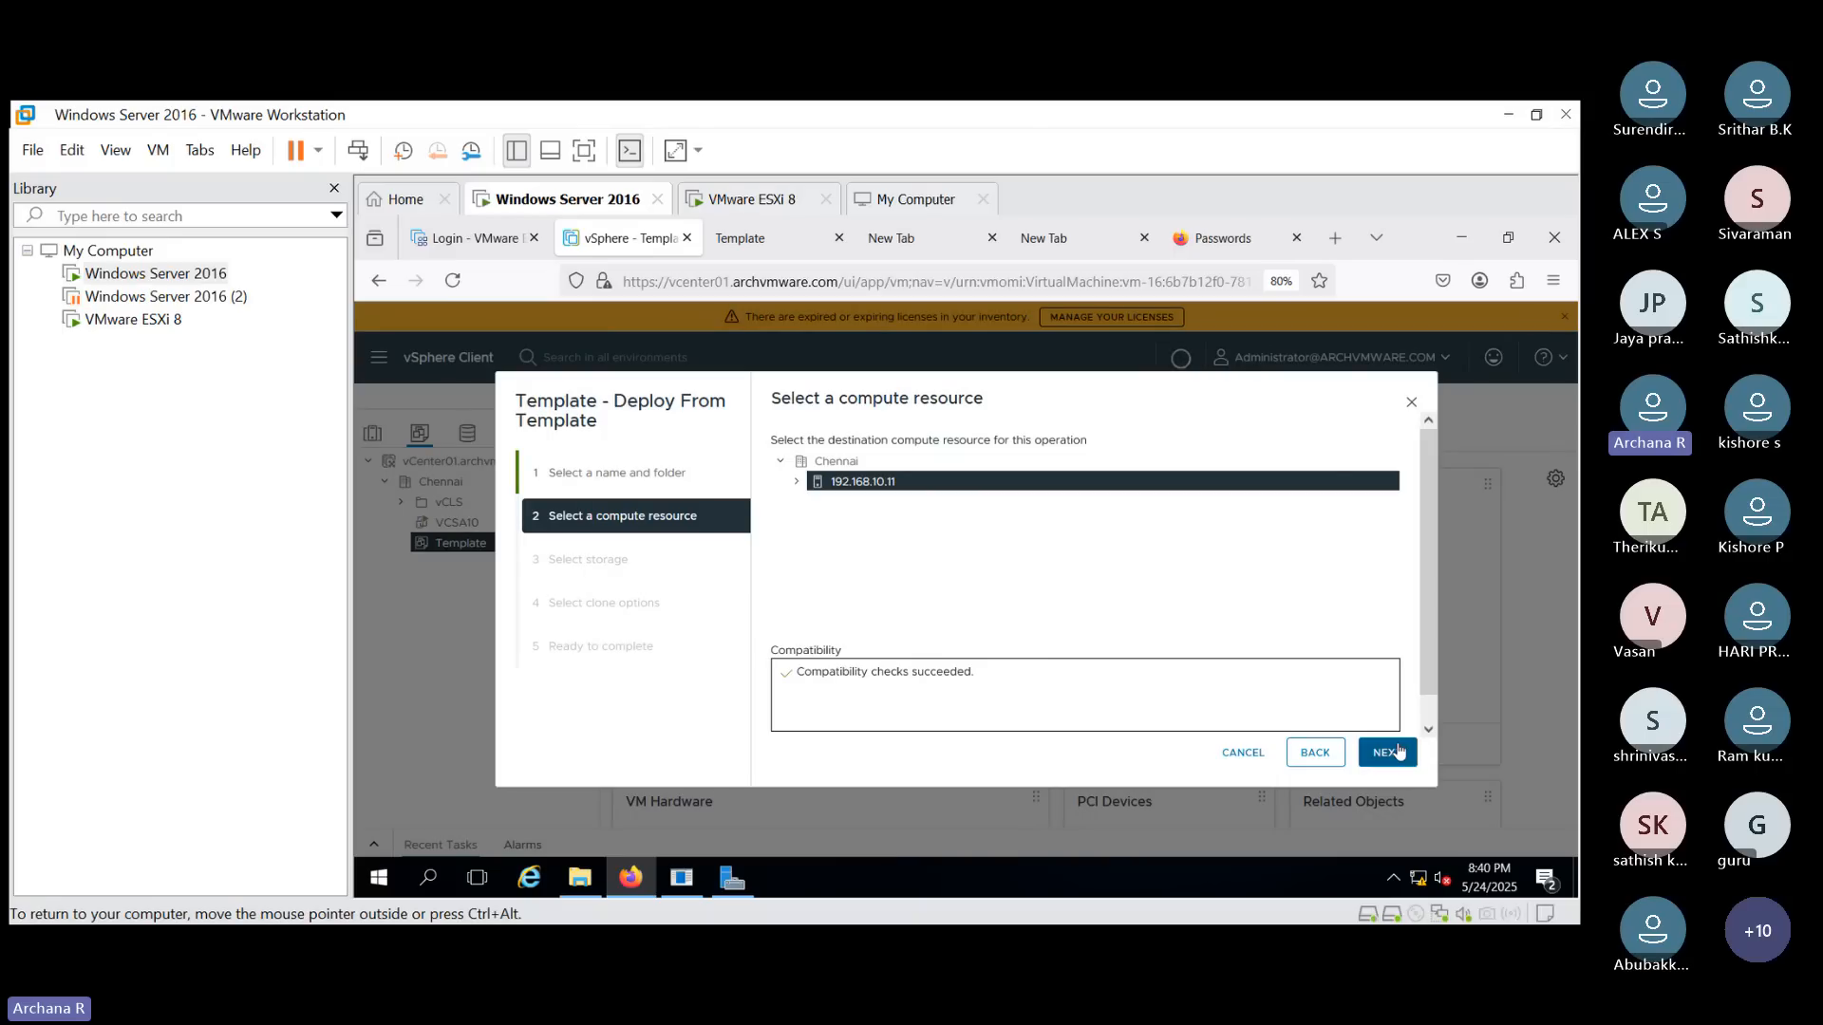
# - Keep host 192.168.10.11 as the compute resource and choose Datastore10 for storage
pyautogui.click(1387, 751)
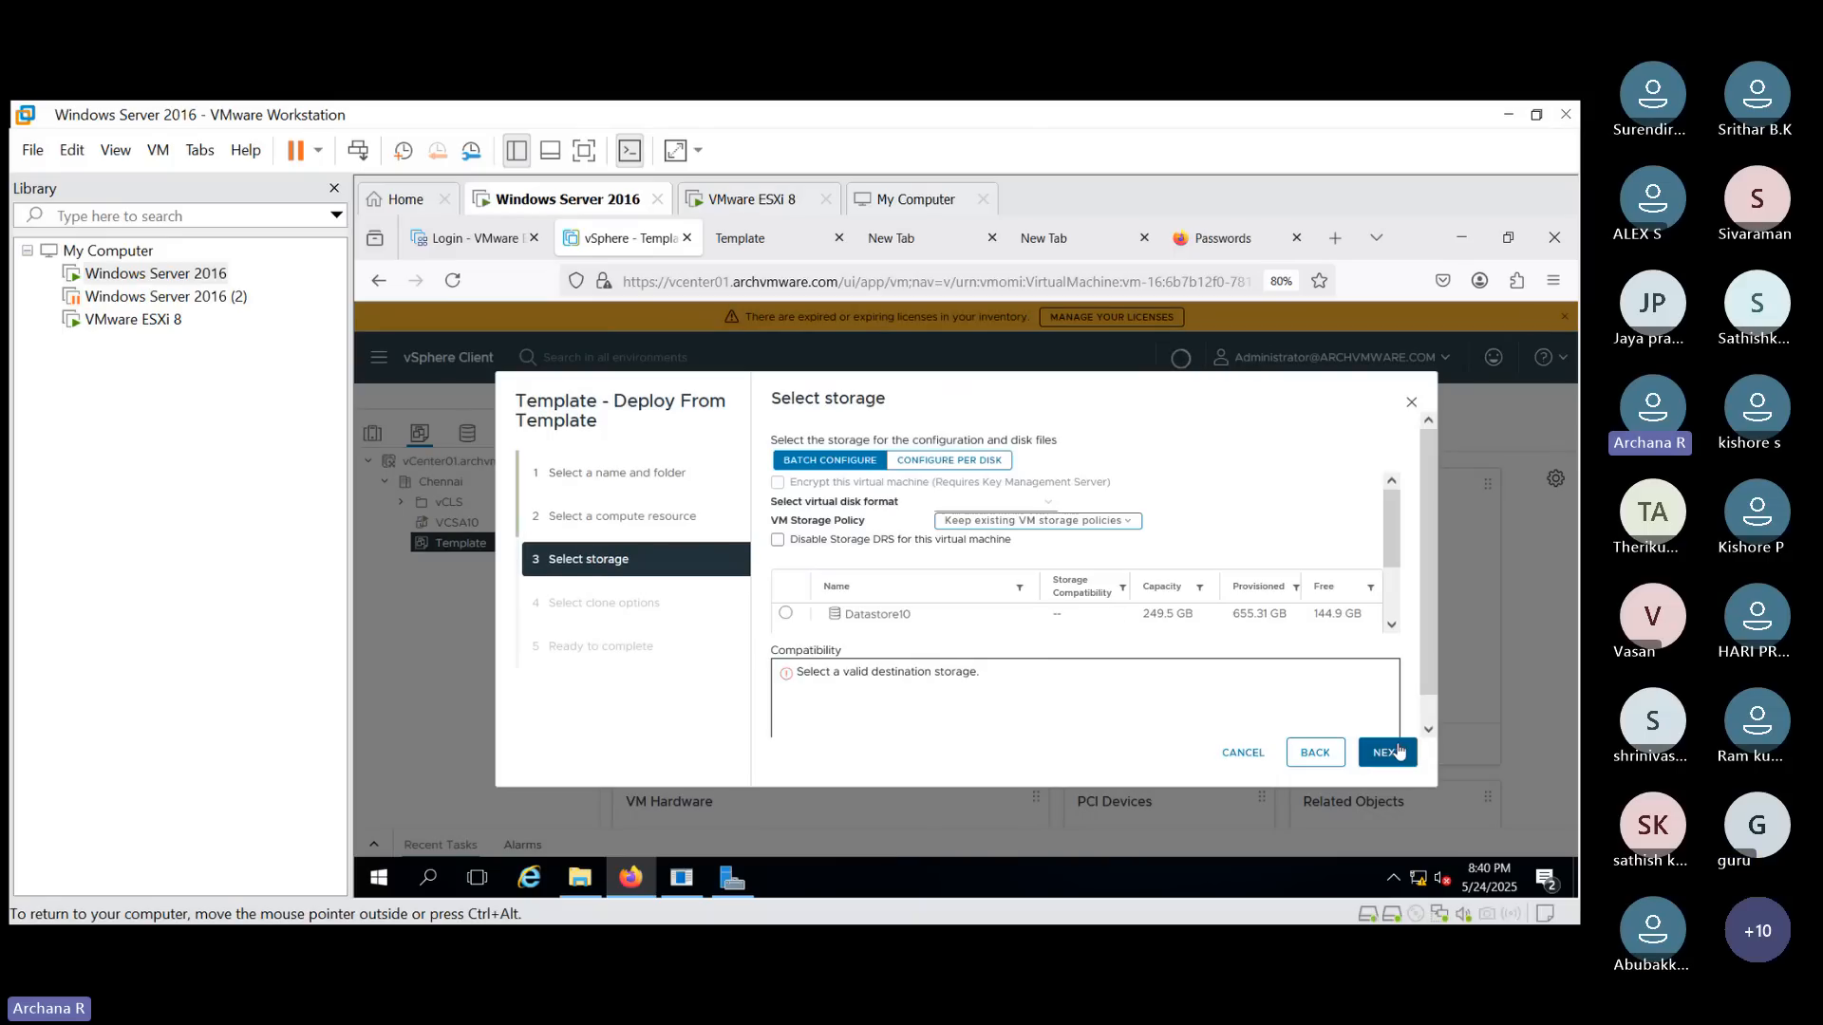
pyautogui.click(785, 613)
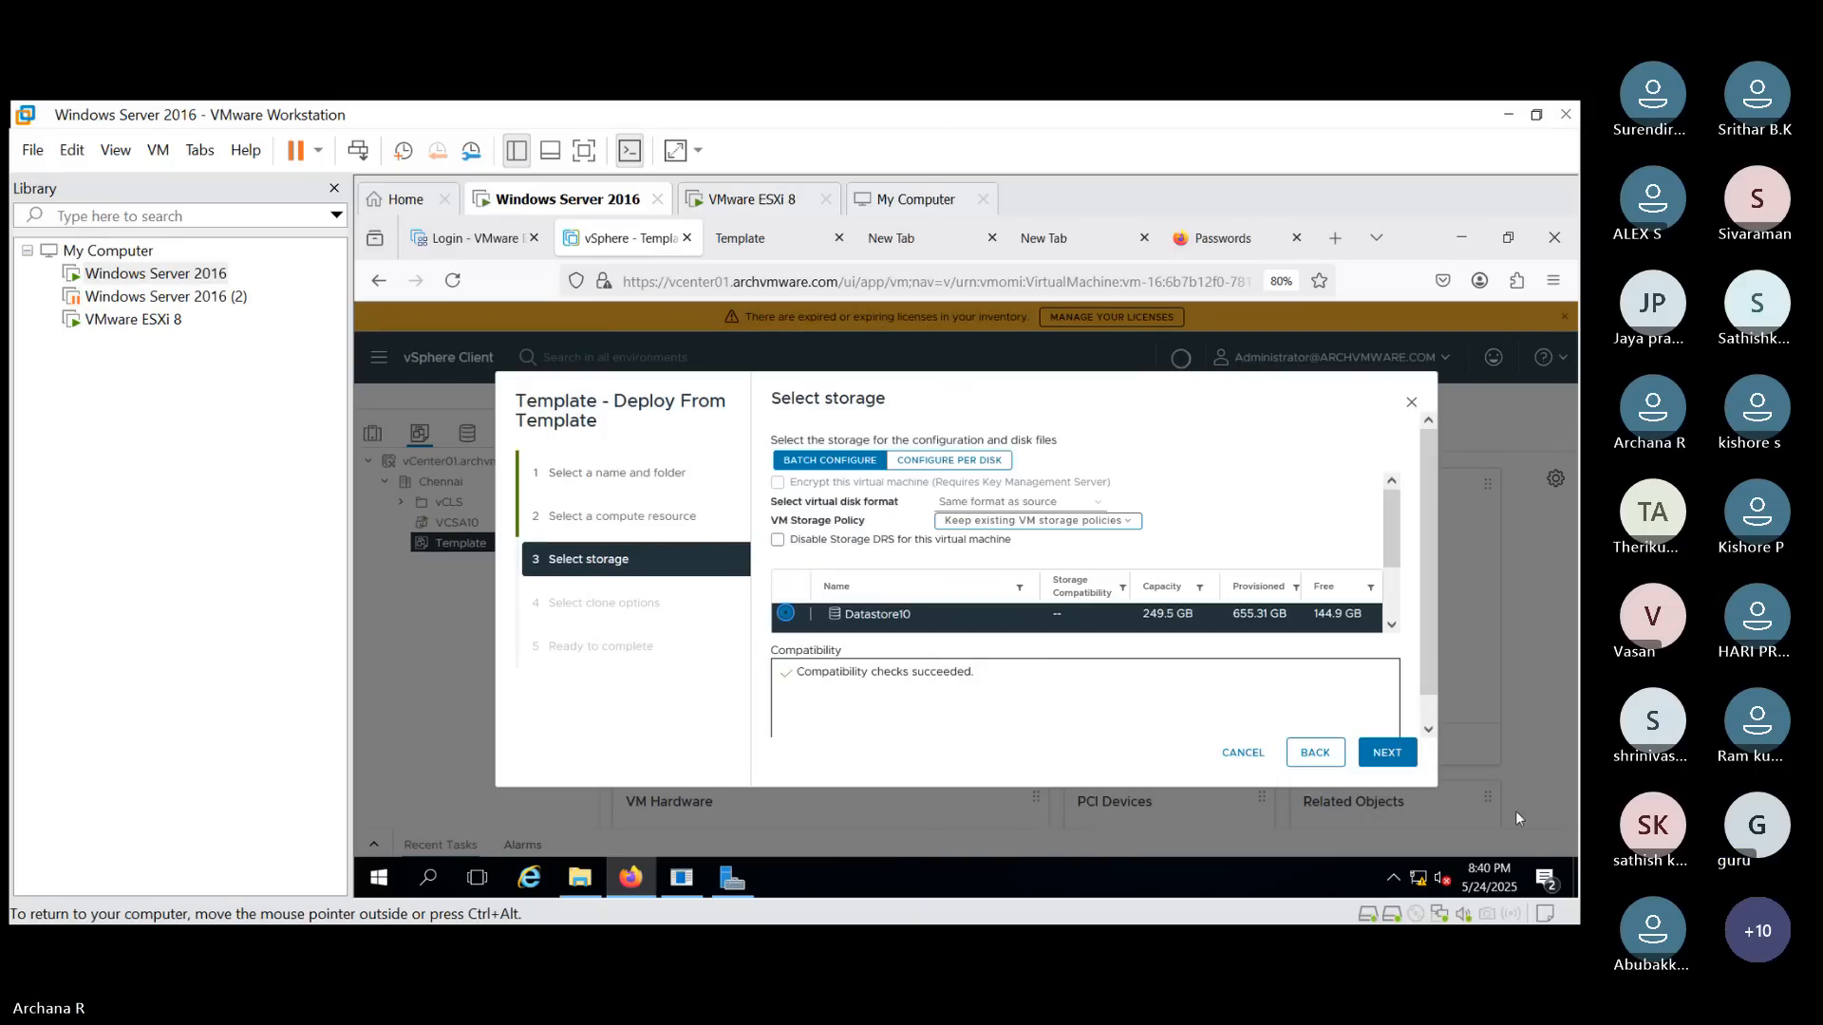
pyautogui.click(1387, 752)
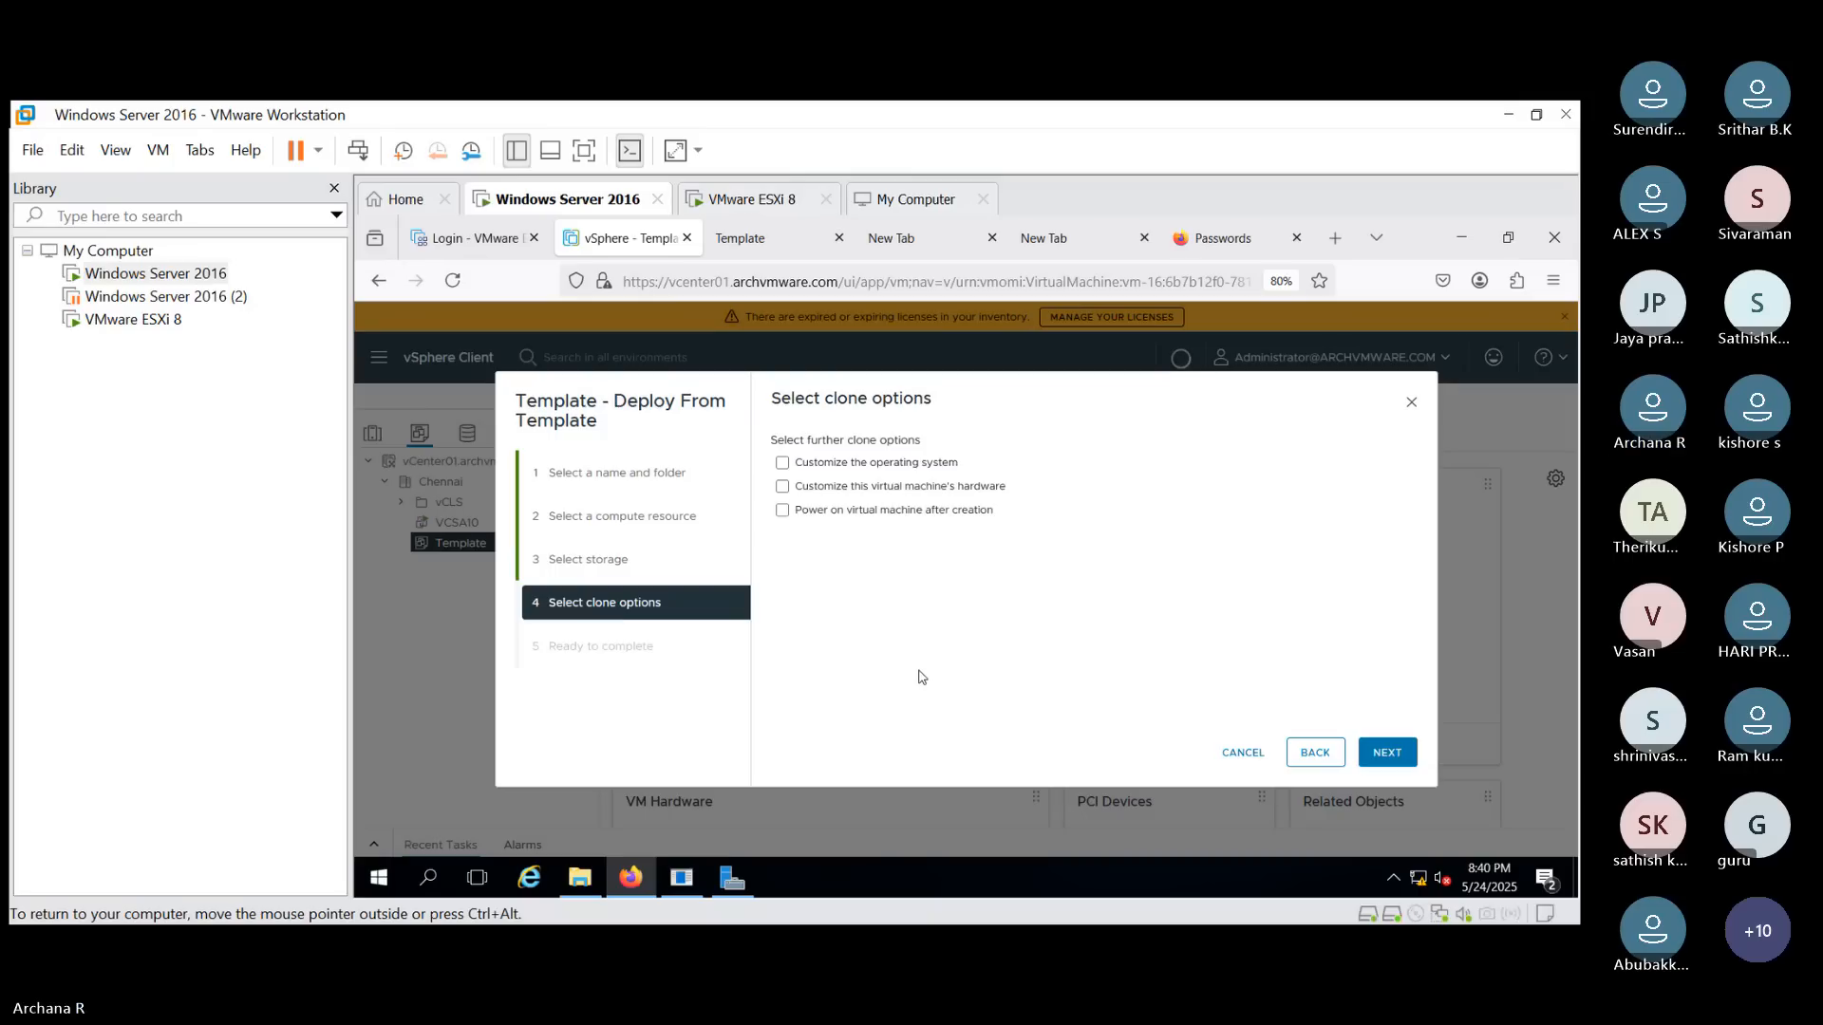
# - Enable customizing the virtual machine's hardware in the clone options
pyautogui.click(823, 495)
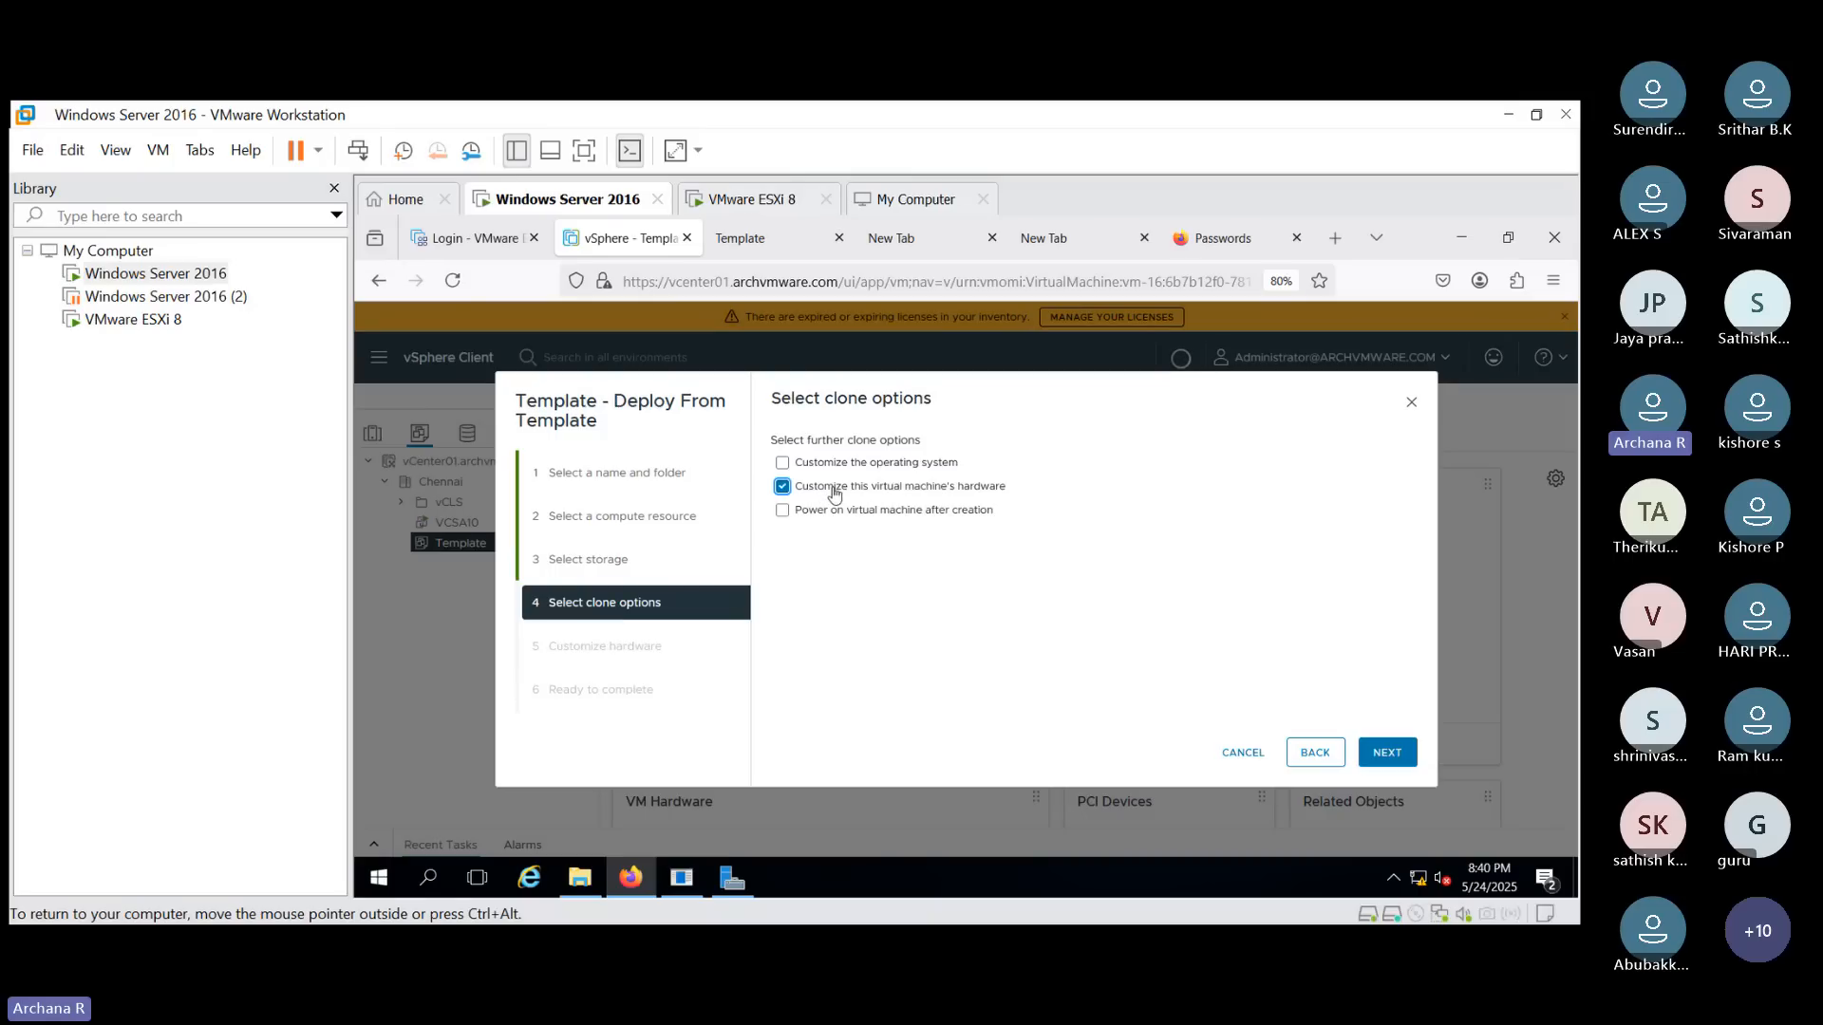
pyautogui.click(834, 494)
pyautogui.click(875, 489)
pyautogui.click(1403, 752)
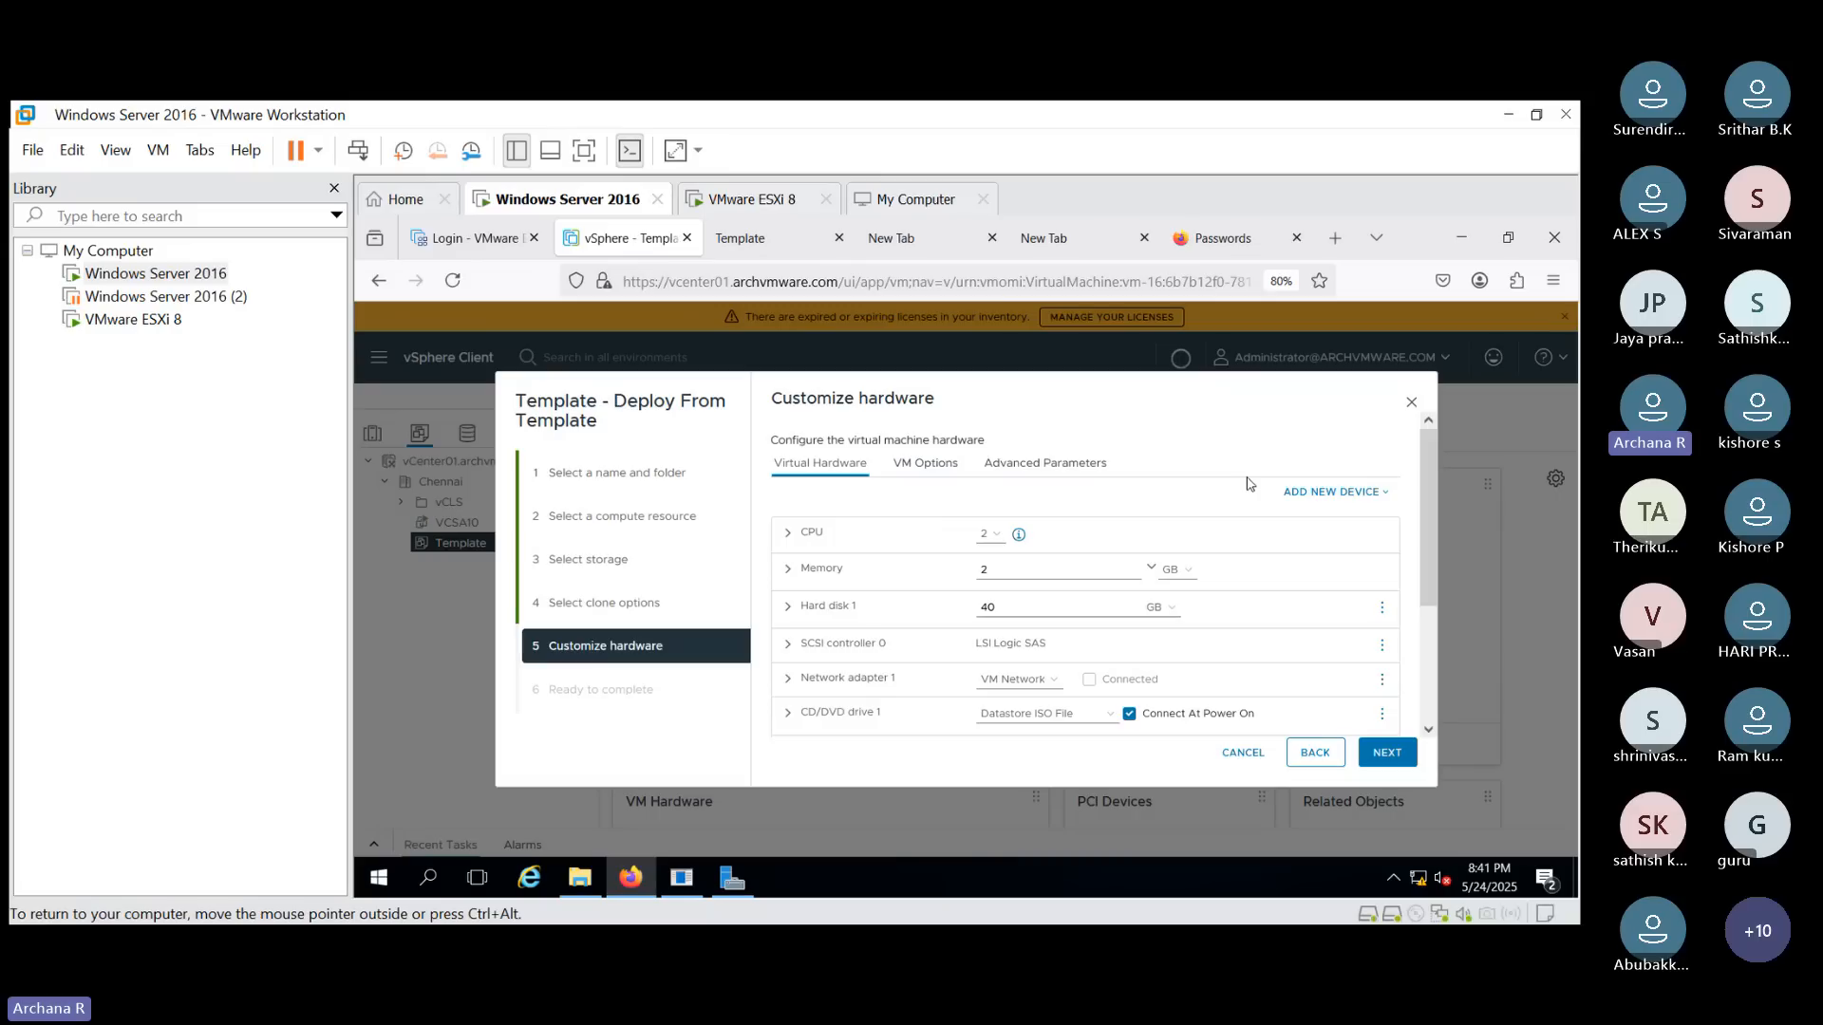
# - Set the CPU count to 3 and finish the deployment
pyautogui.click(990, 534)
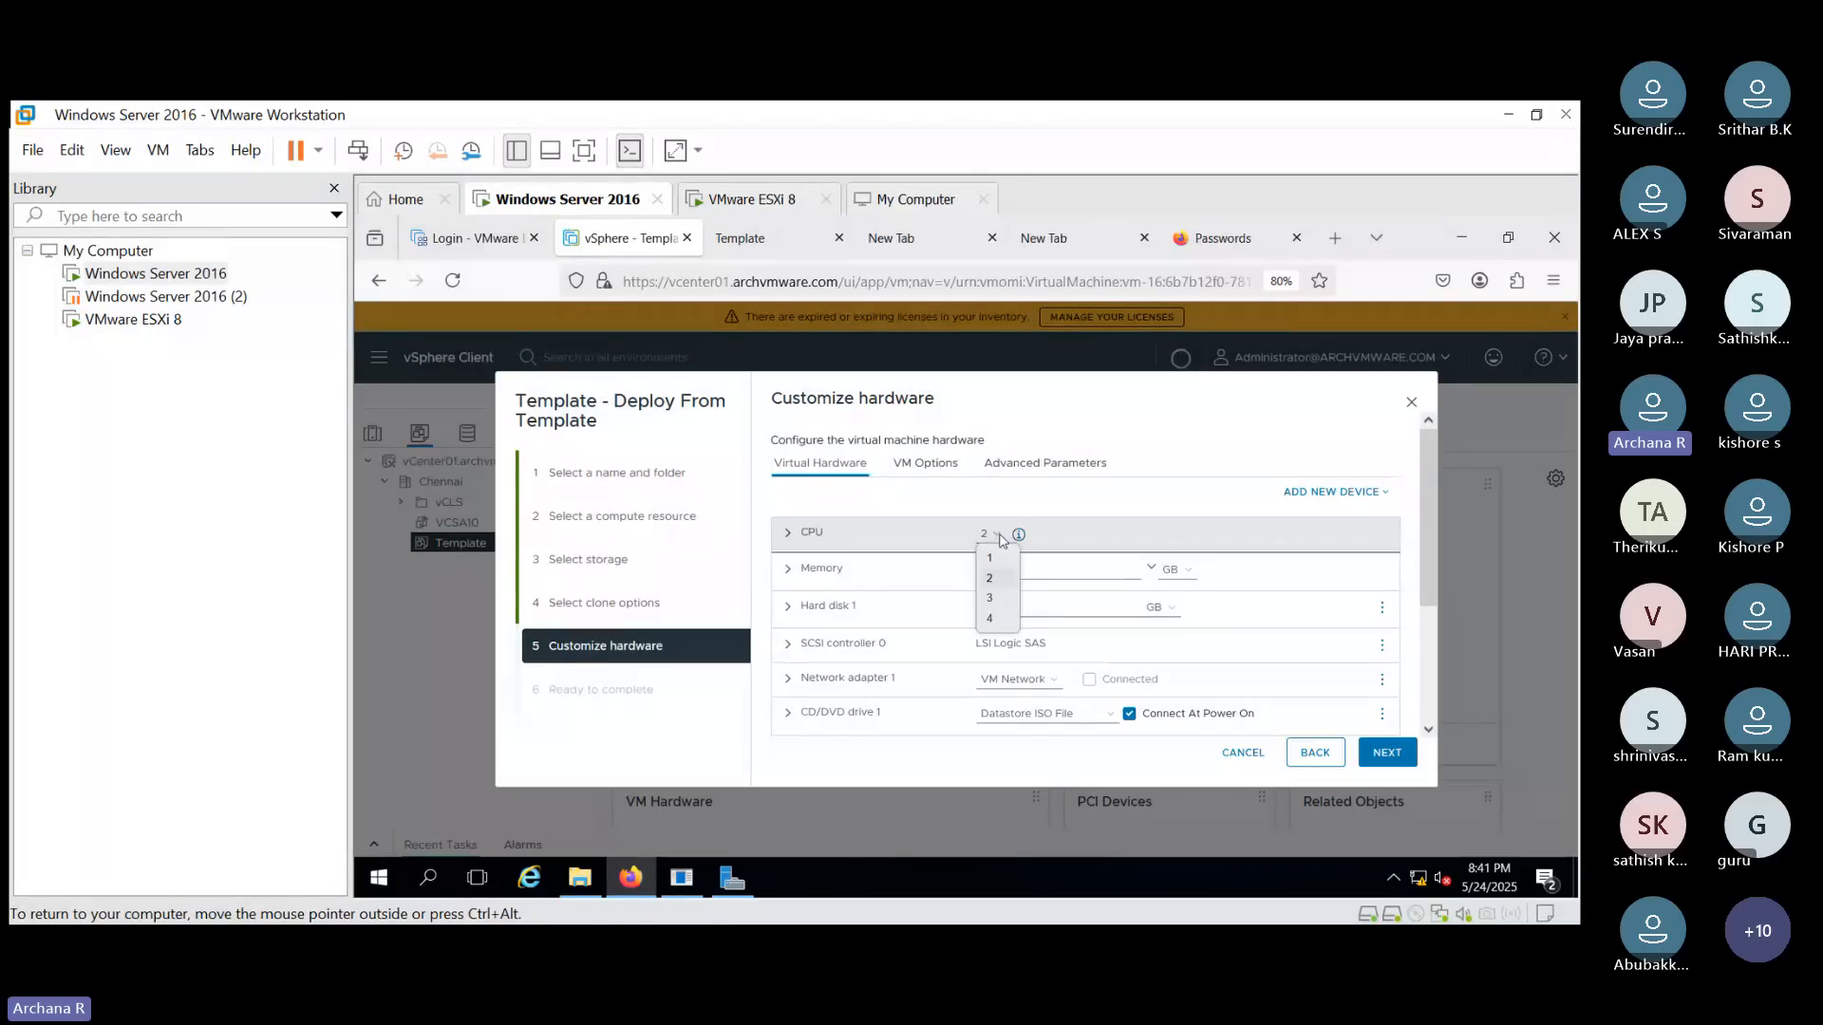
pyautogui.click(992, 599)
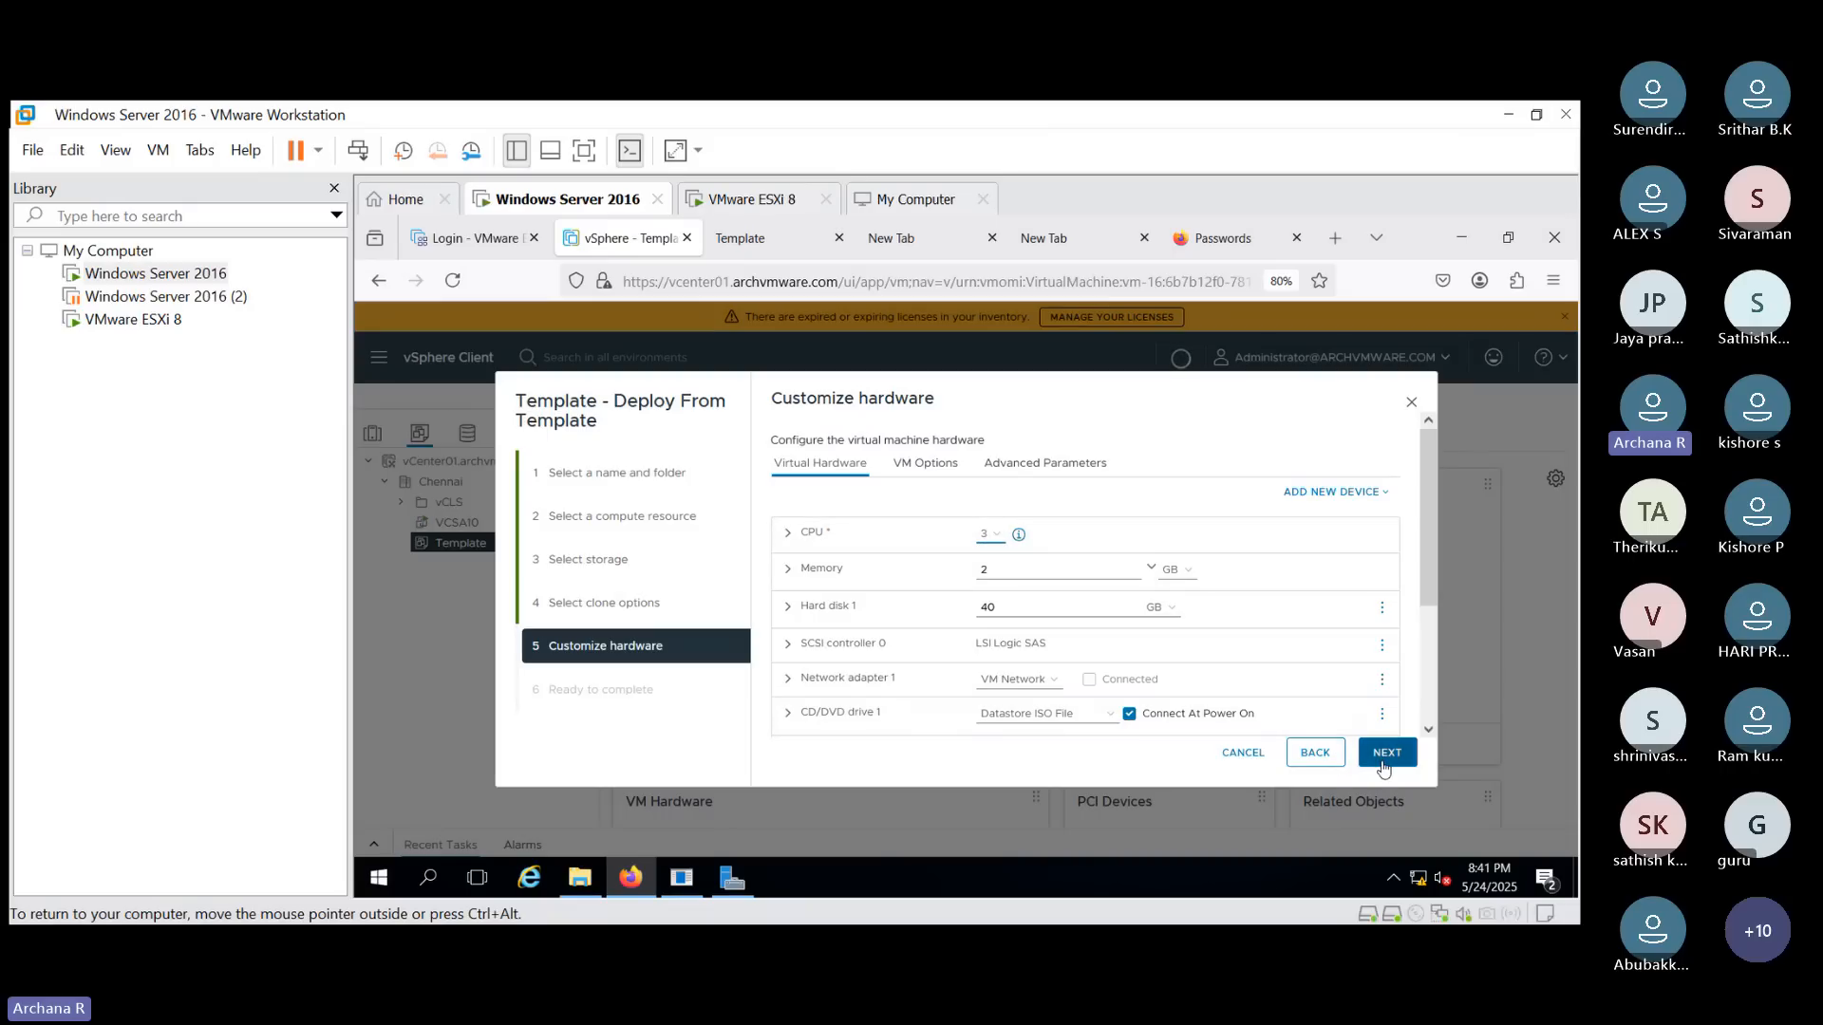
pyautogui.click(1384, 755)
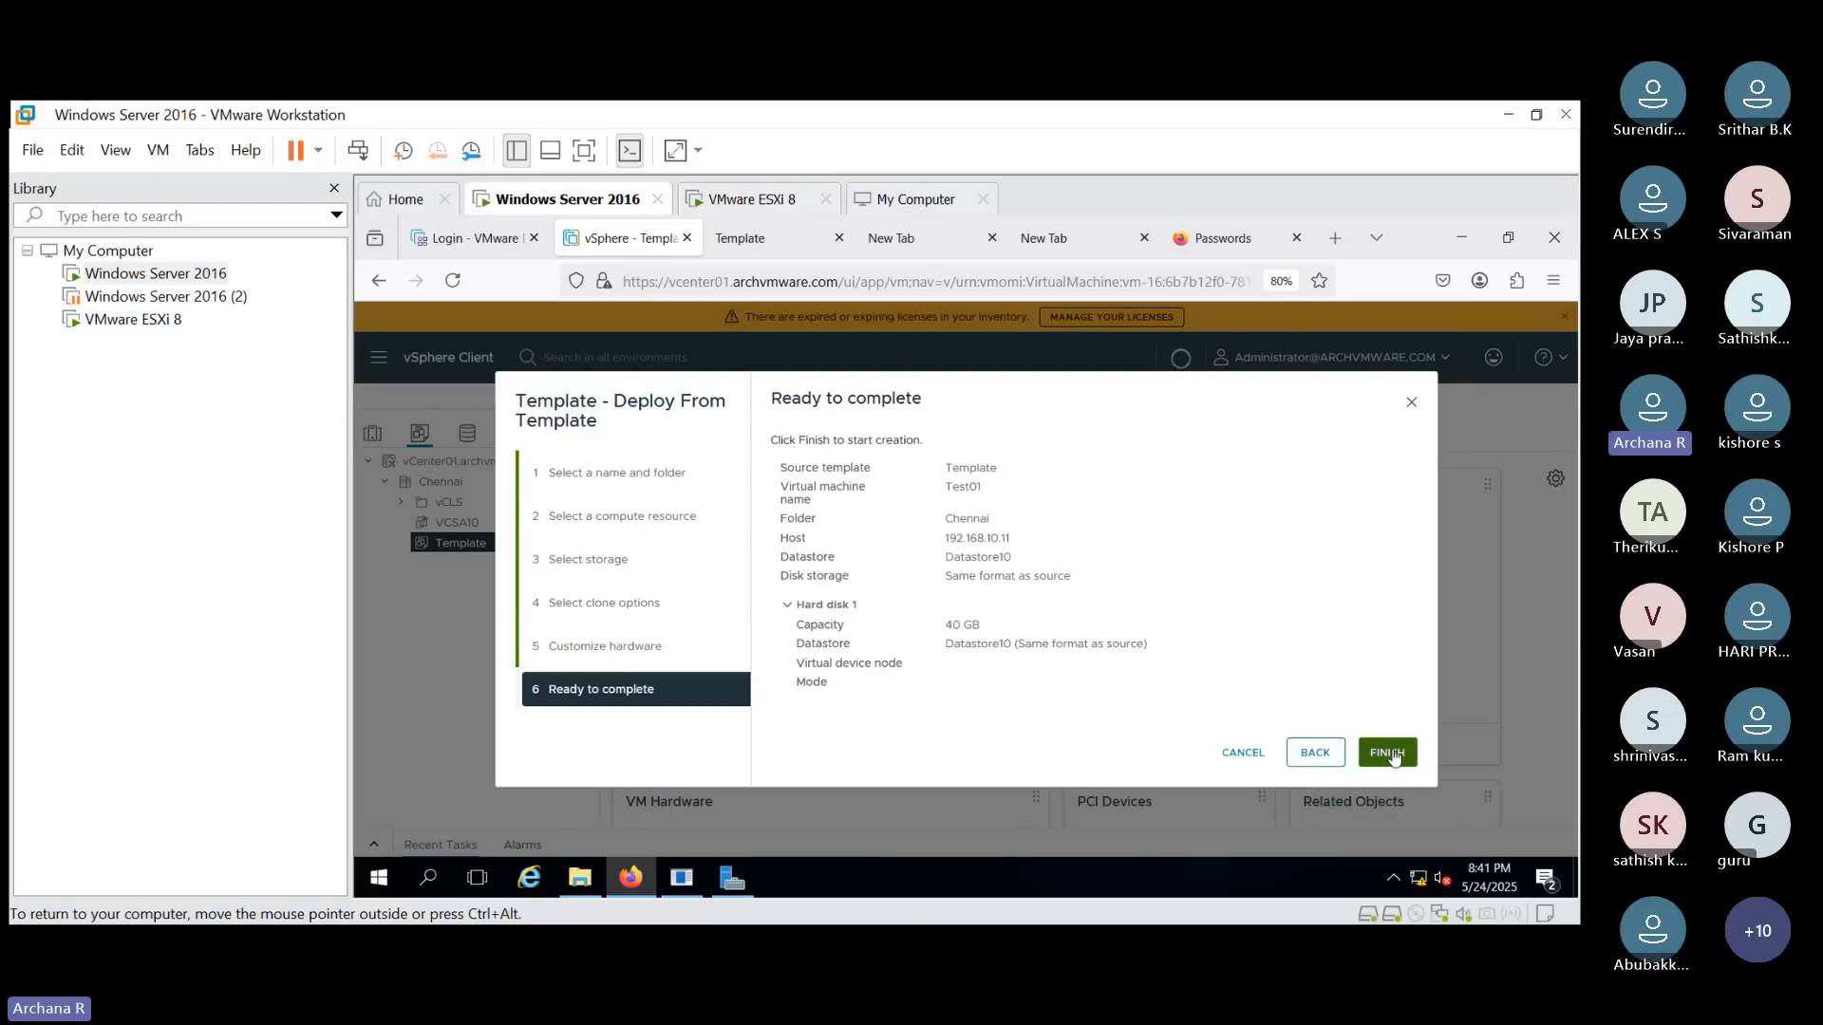
pyautogui.click(1388, 751)
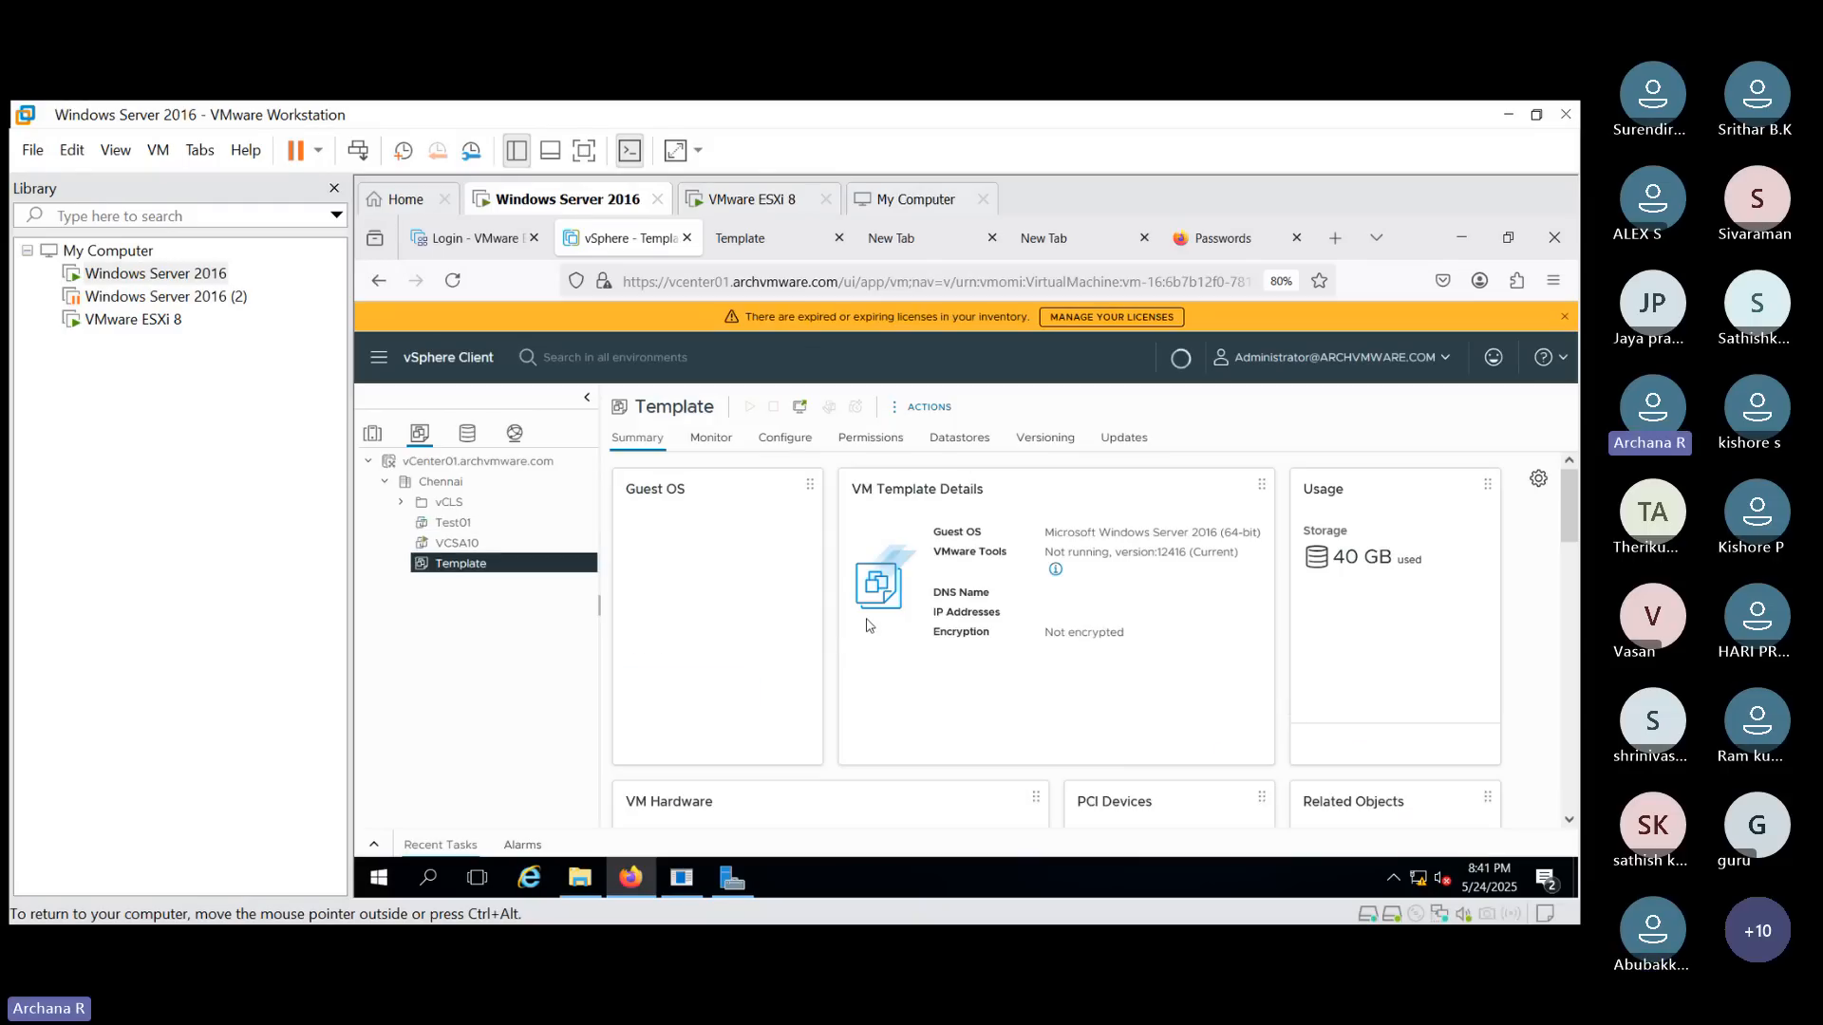
# - Select the new Test01 VM and inspect its actions menu
pyautogui.click(462, 524)
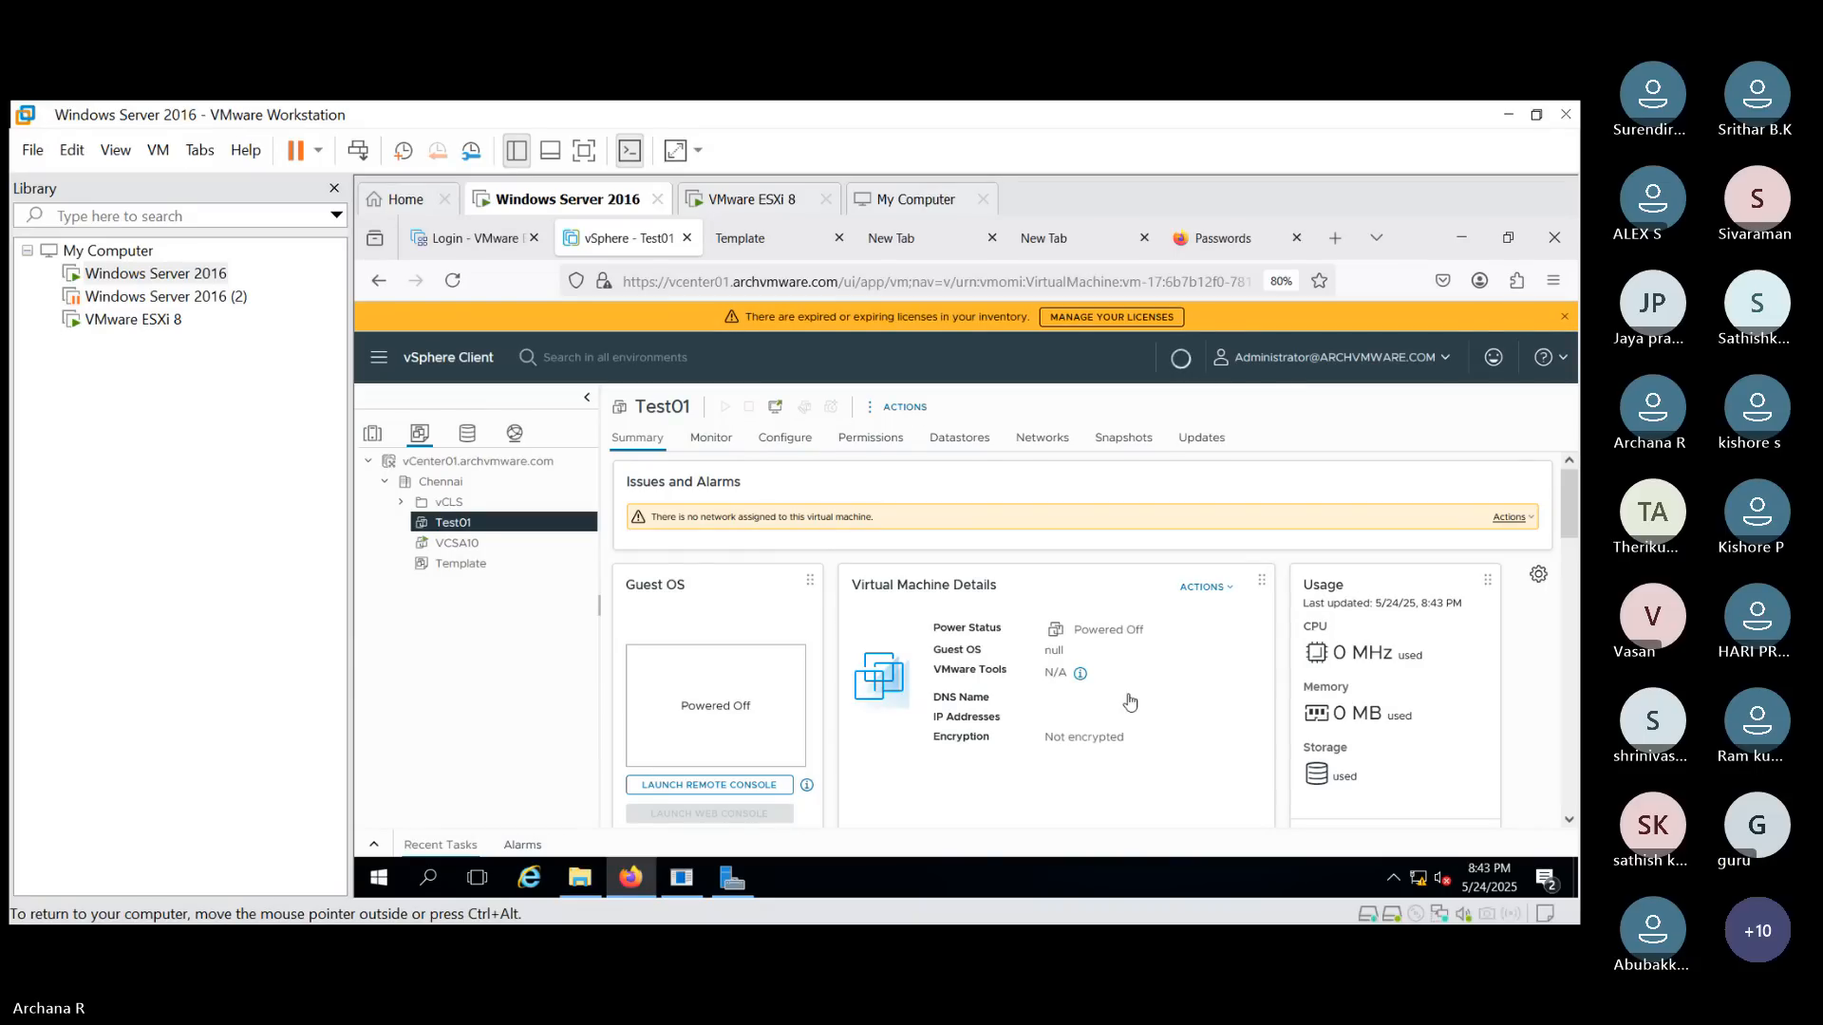
pyautogui.click(883, 411)
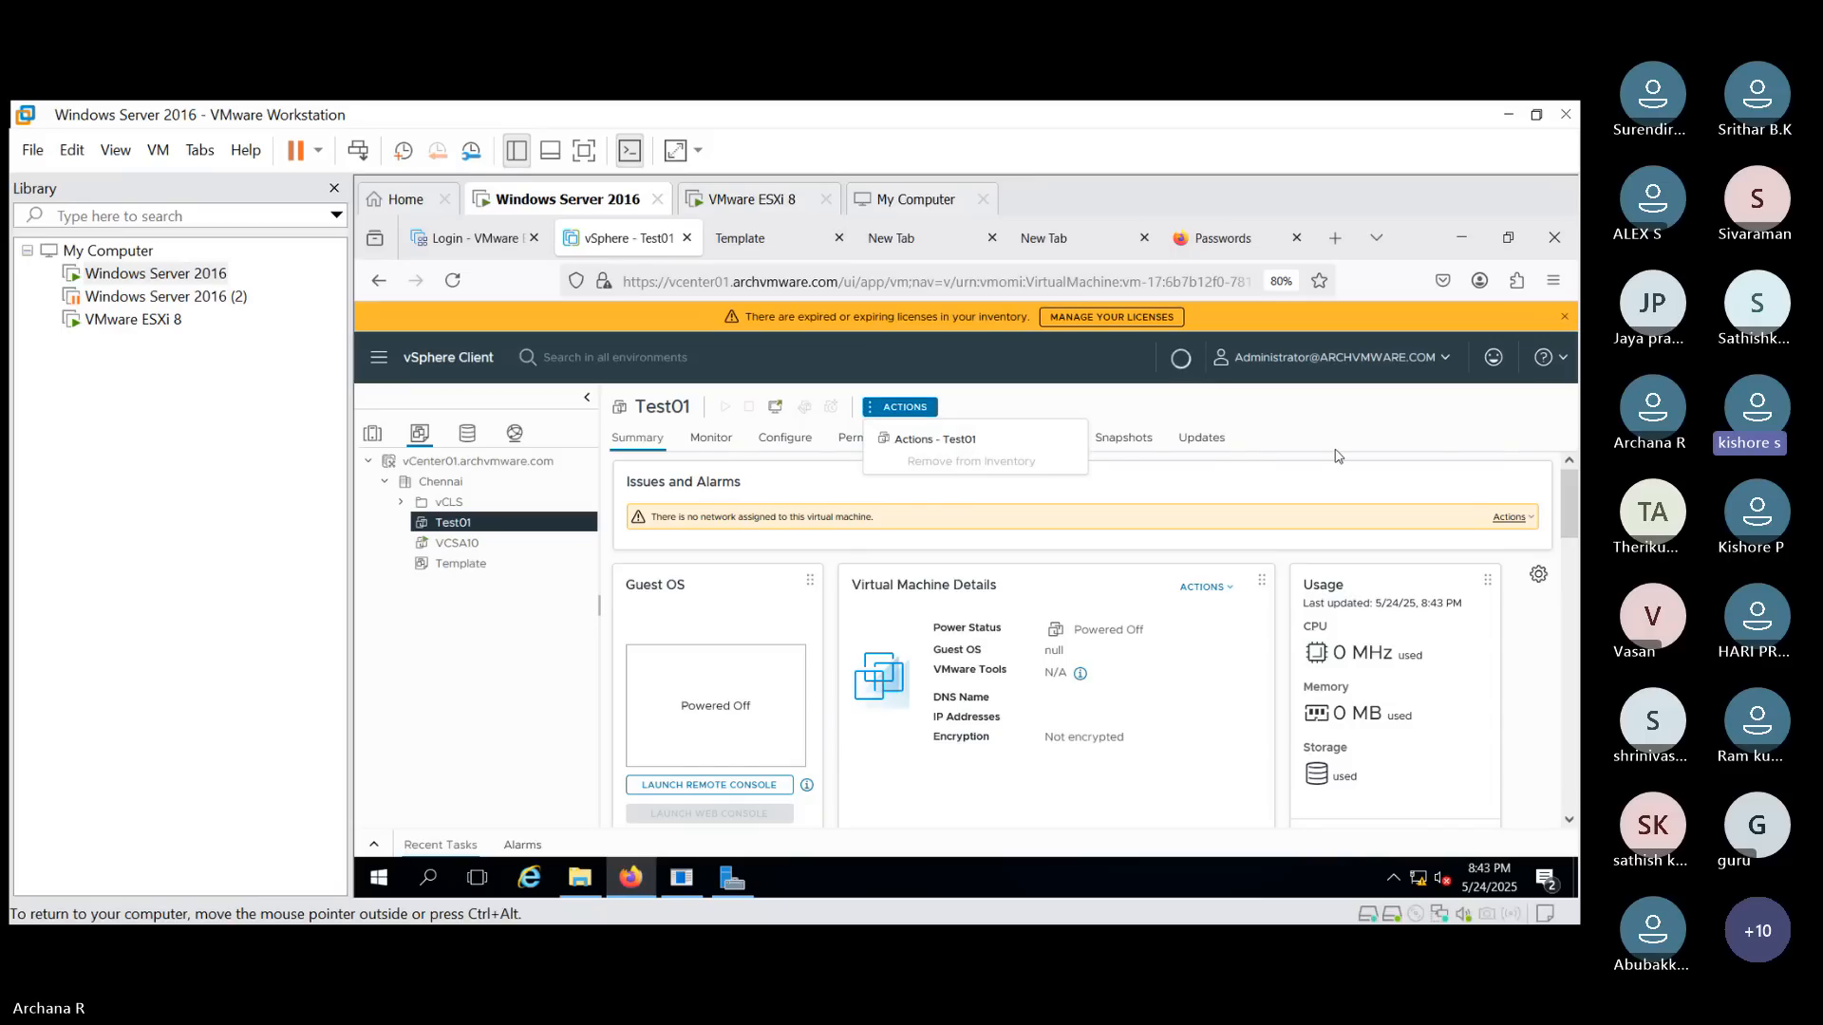
pyautogui.click(1300, 408)
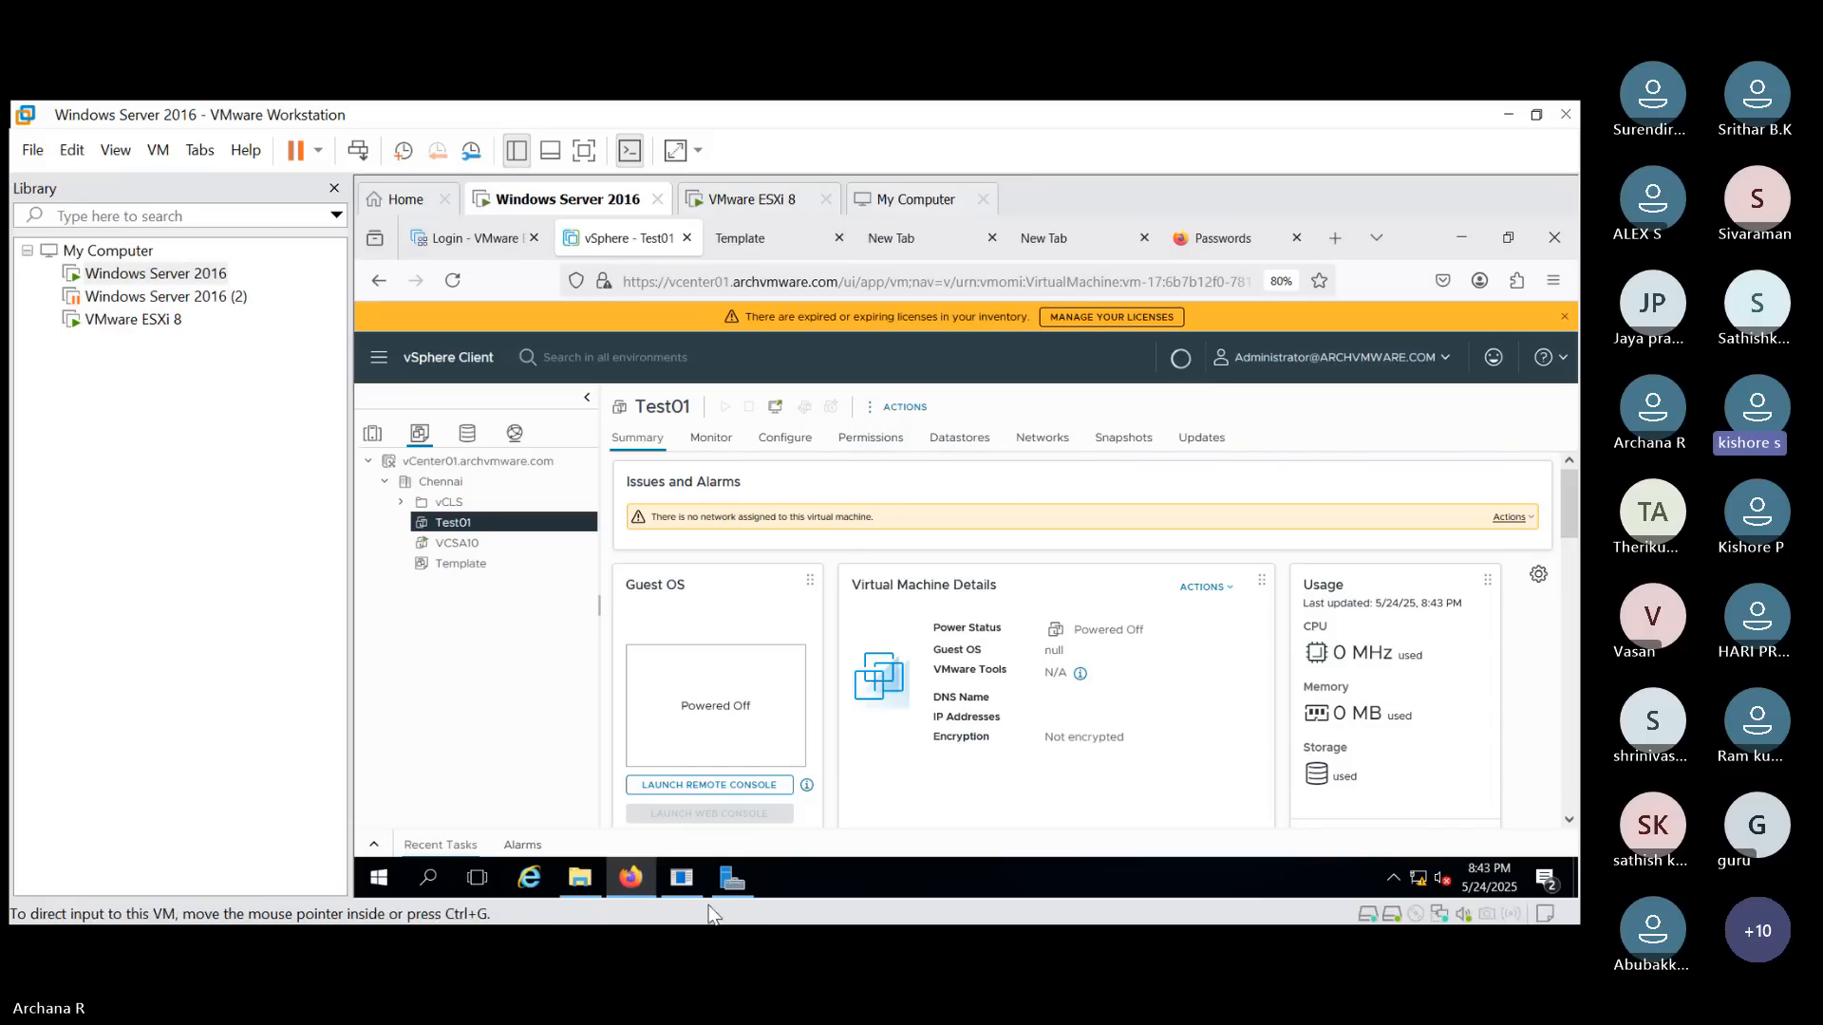
# - Open the Recent Tasks panel and enlarge it to monitor the clone task
pyautogui.click(373, 847)
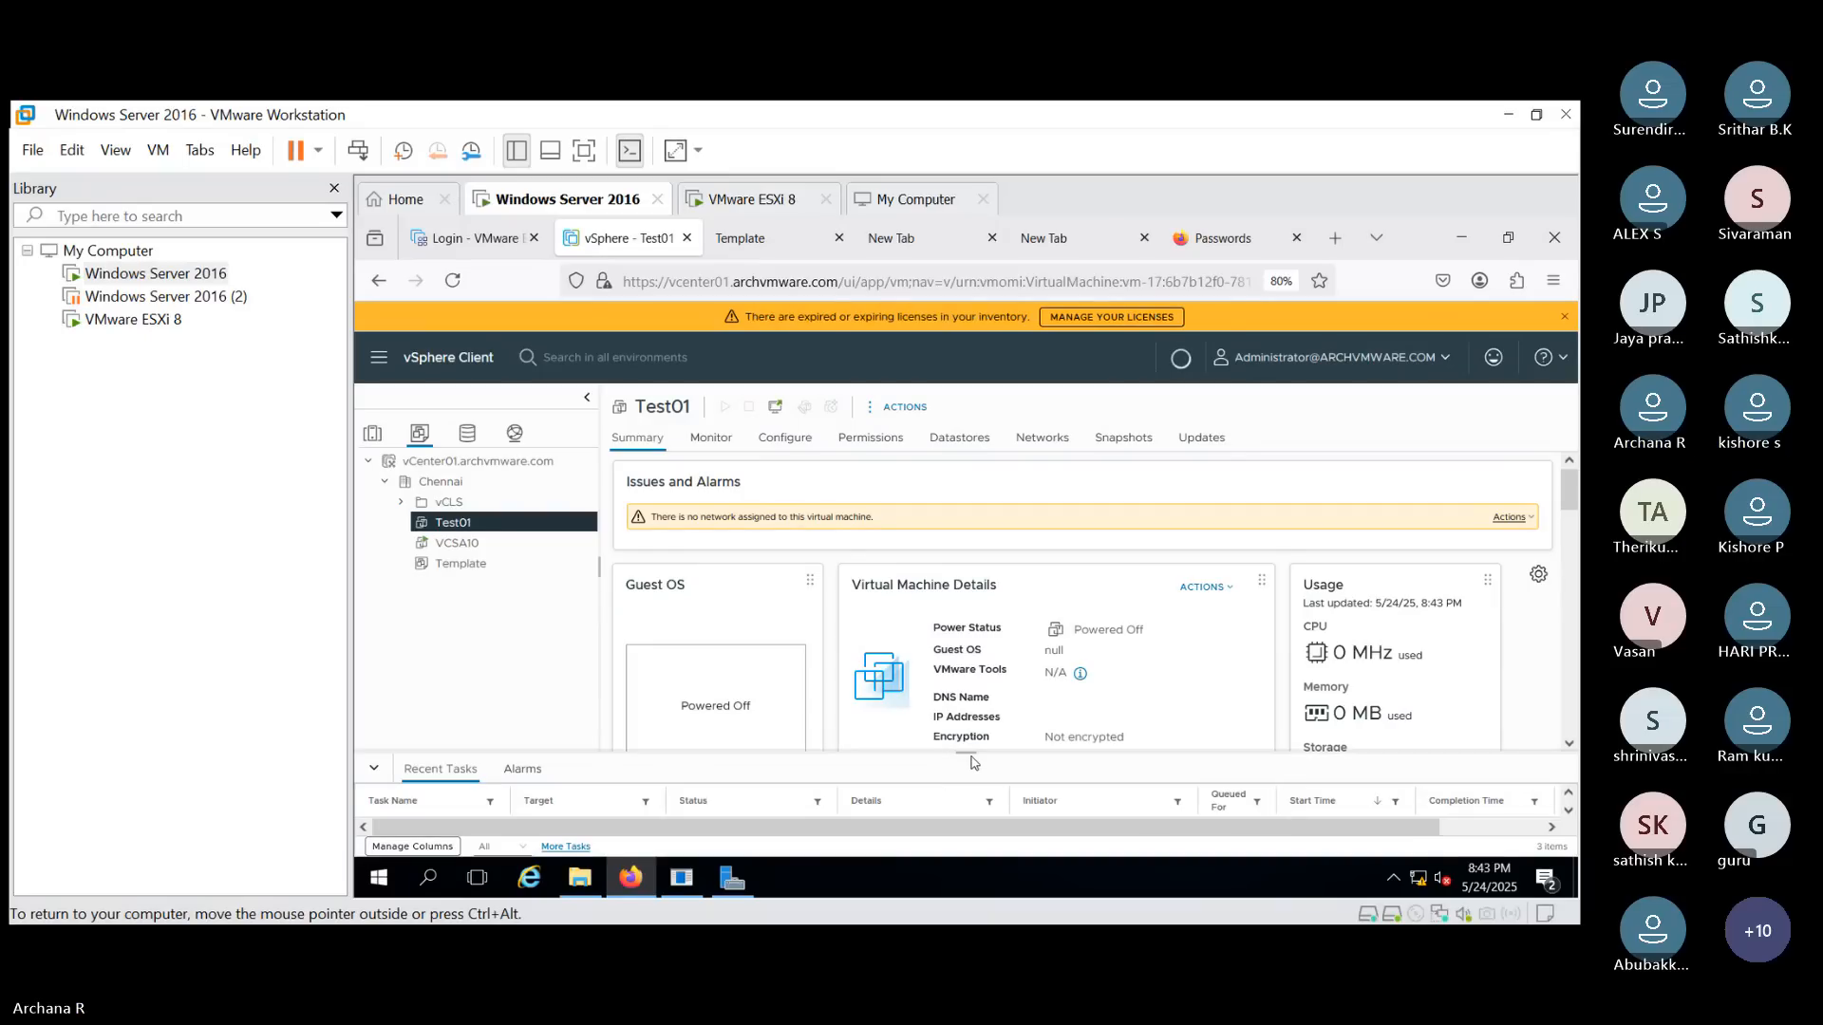
pyautogui.moveTo(964, 752); pyautogui.dragTo(967, 697)
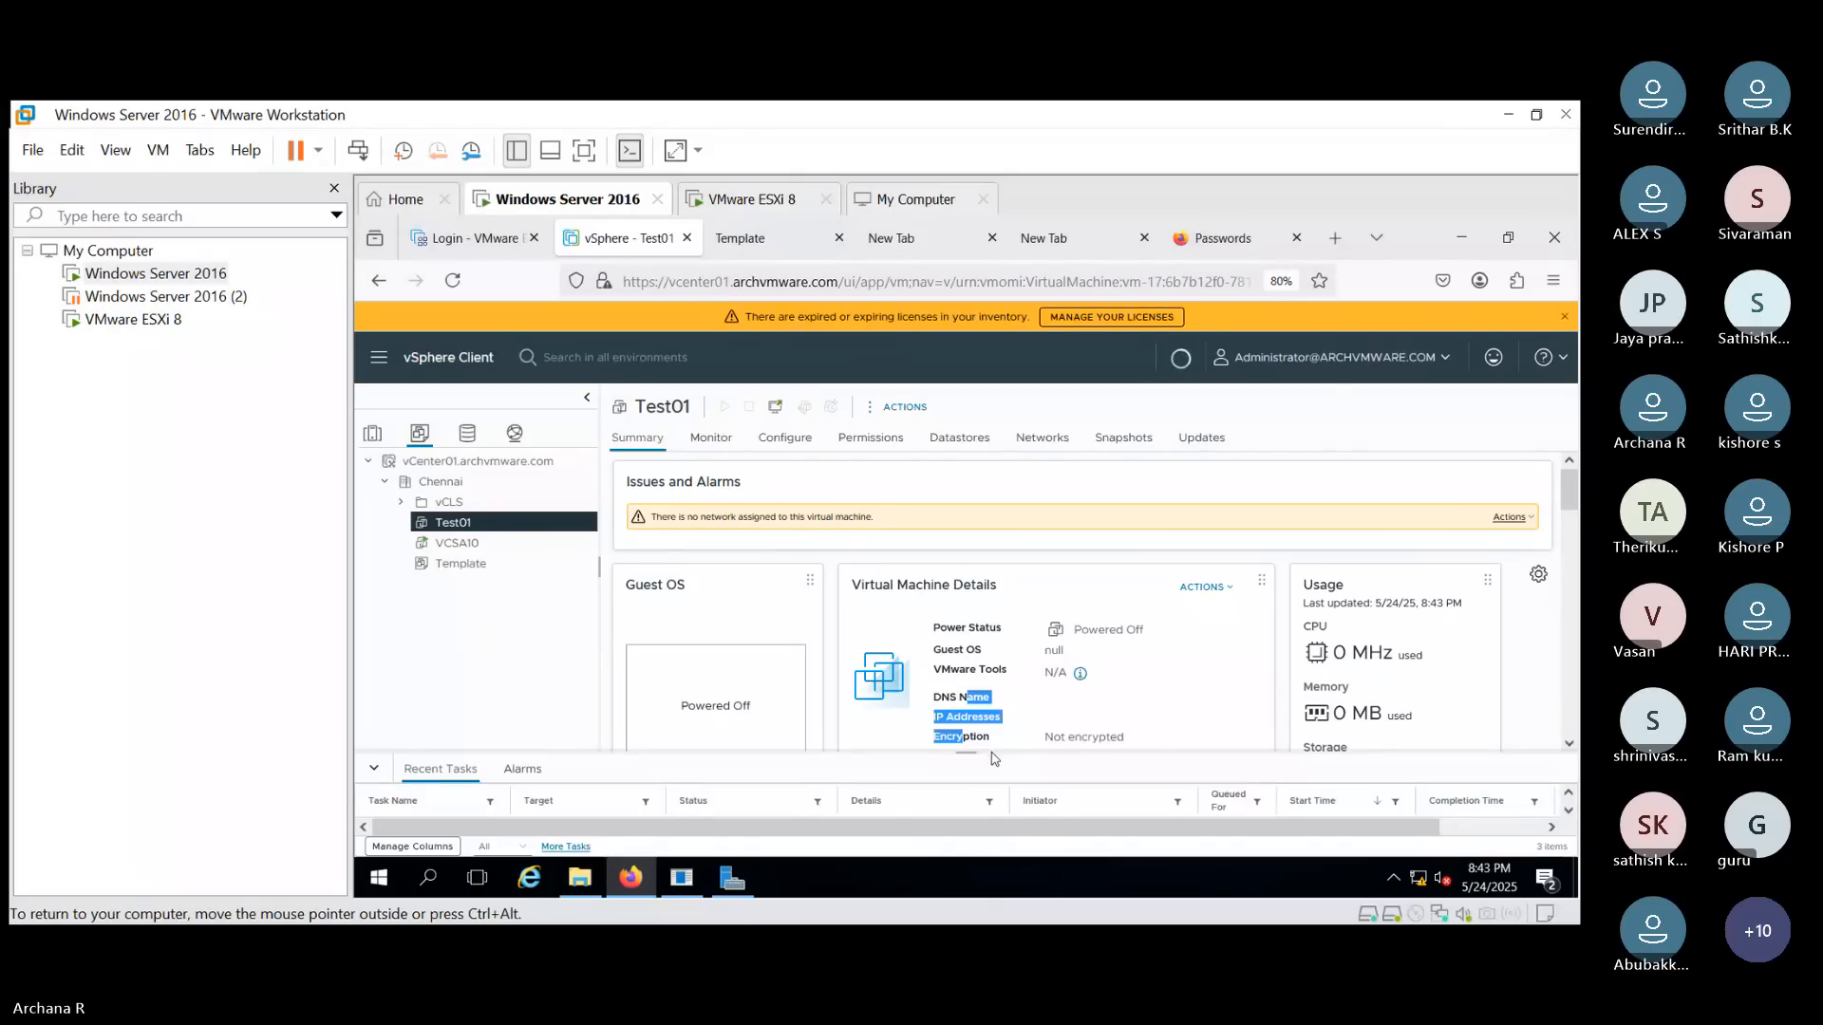
pyautogui.click(945, 756)
pyautogui.click(1576, 813)
pyautogui.click(1576, 813)
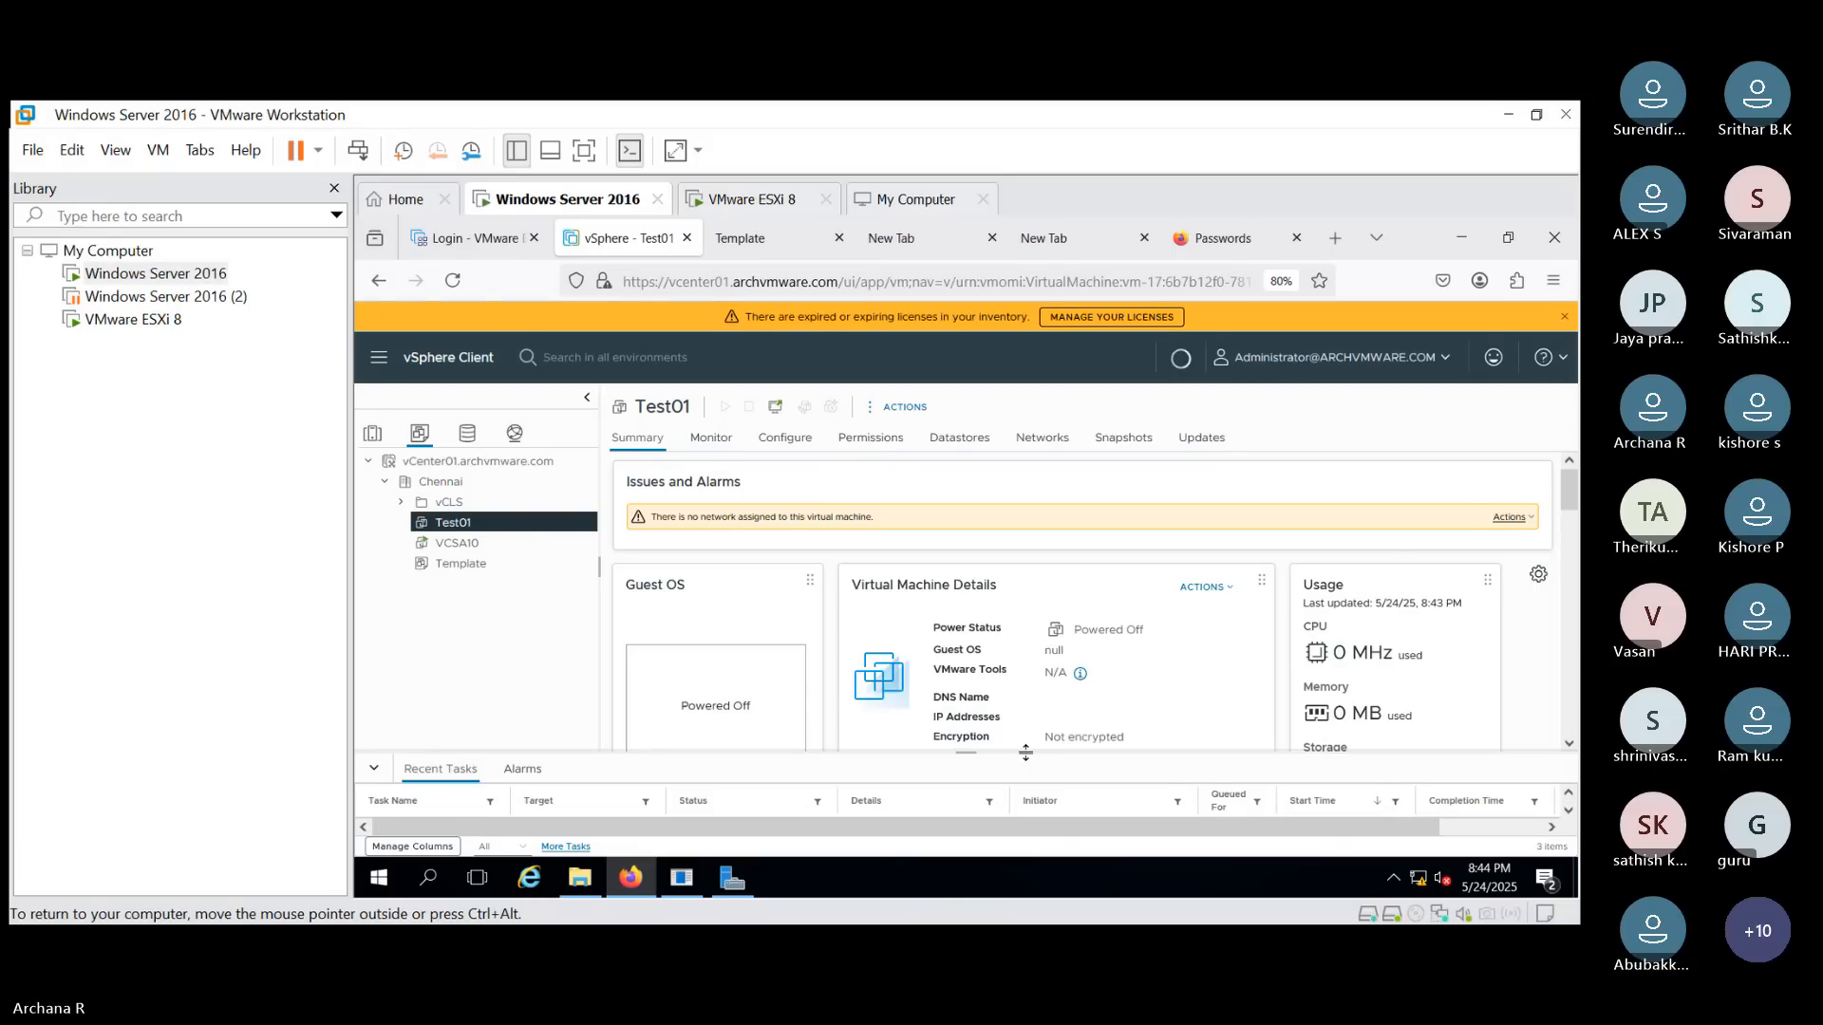
pyautogui.moveTo(1025, 730); pyautogui.dragTo(1014, 587)
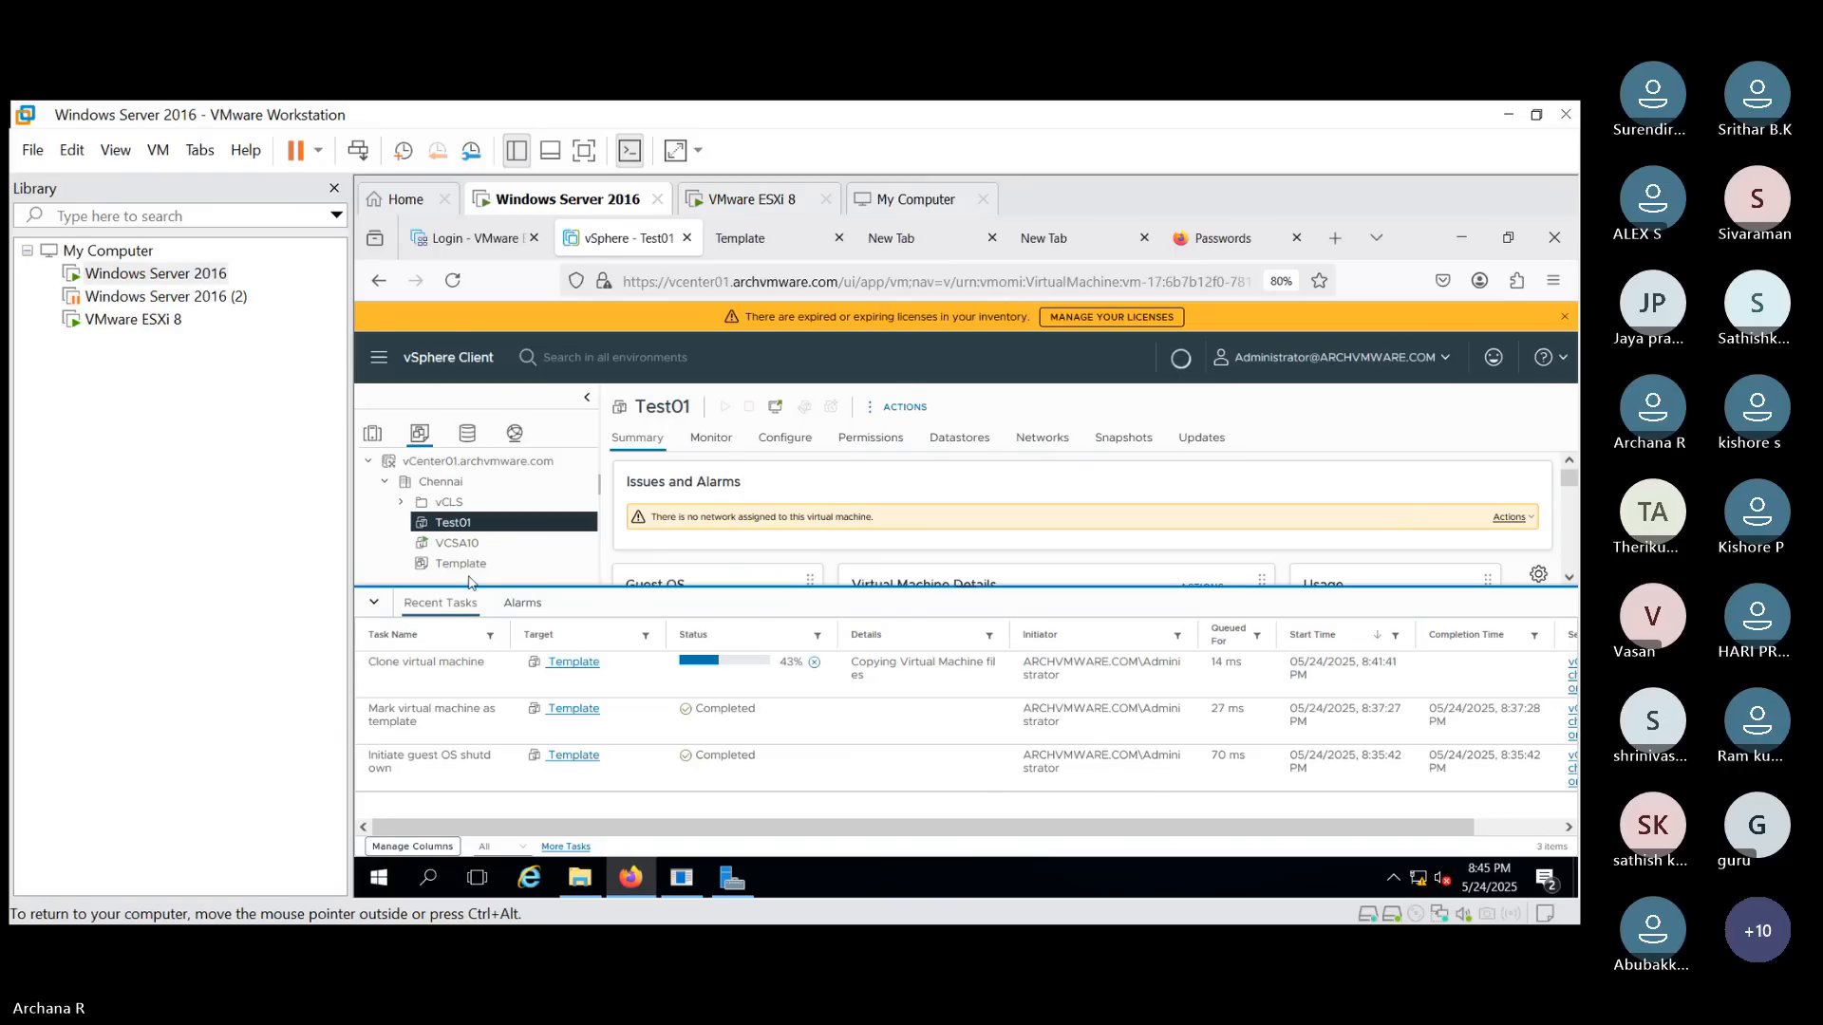
# - Review the Template's actions menu and switch between the Template and Test01 summaries
pyautogui.click(479, 567)
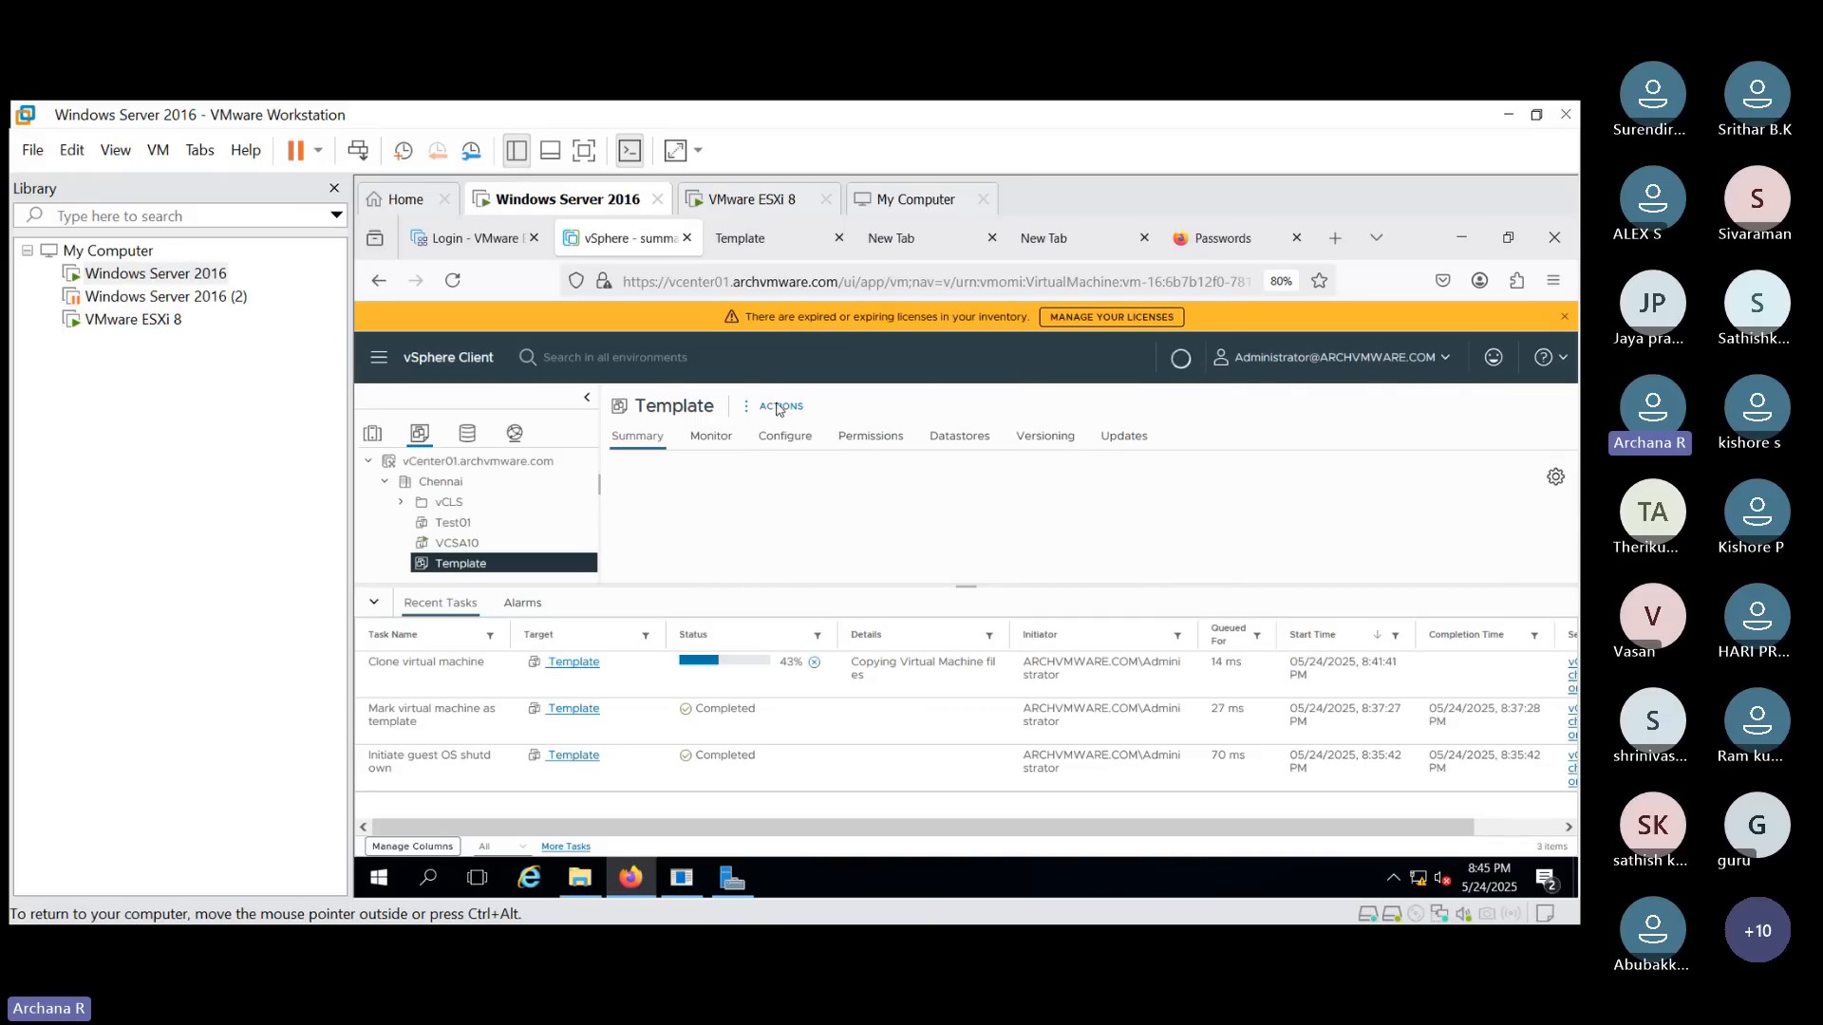
pyautogui.click(779, 408)
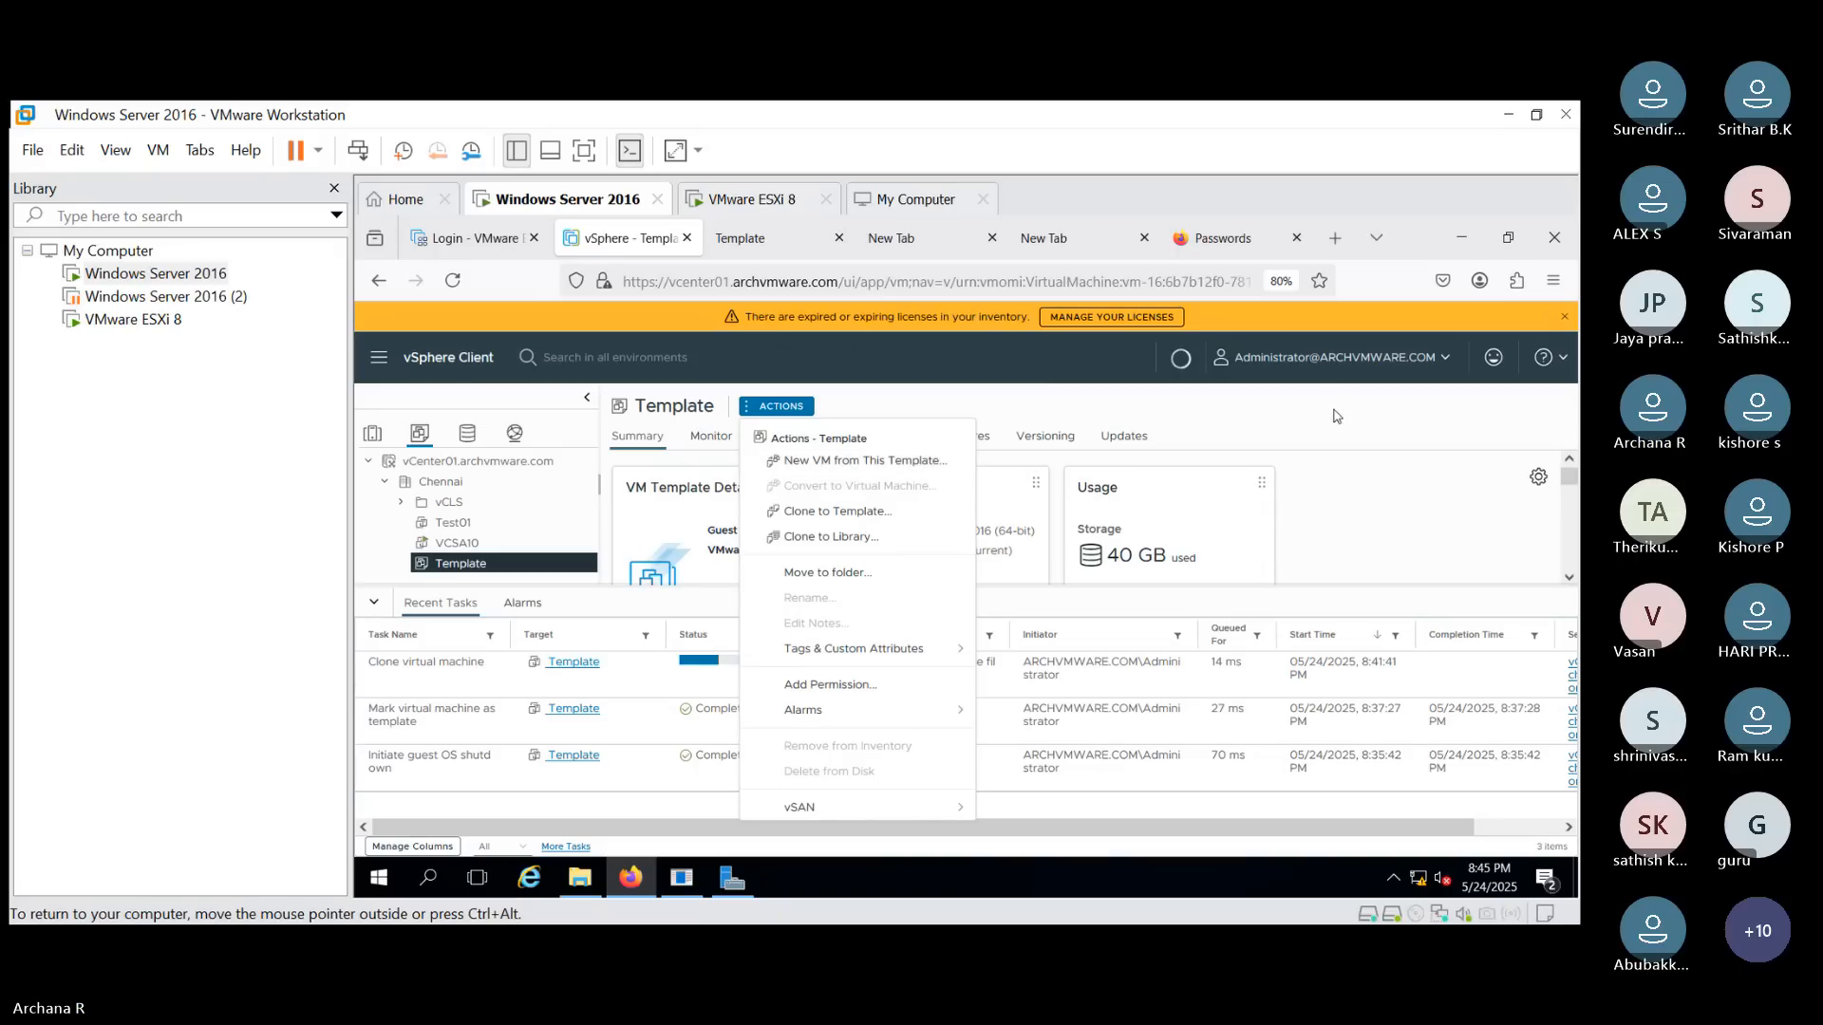
pyautogui.click(1261, 400)
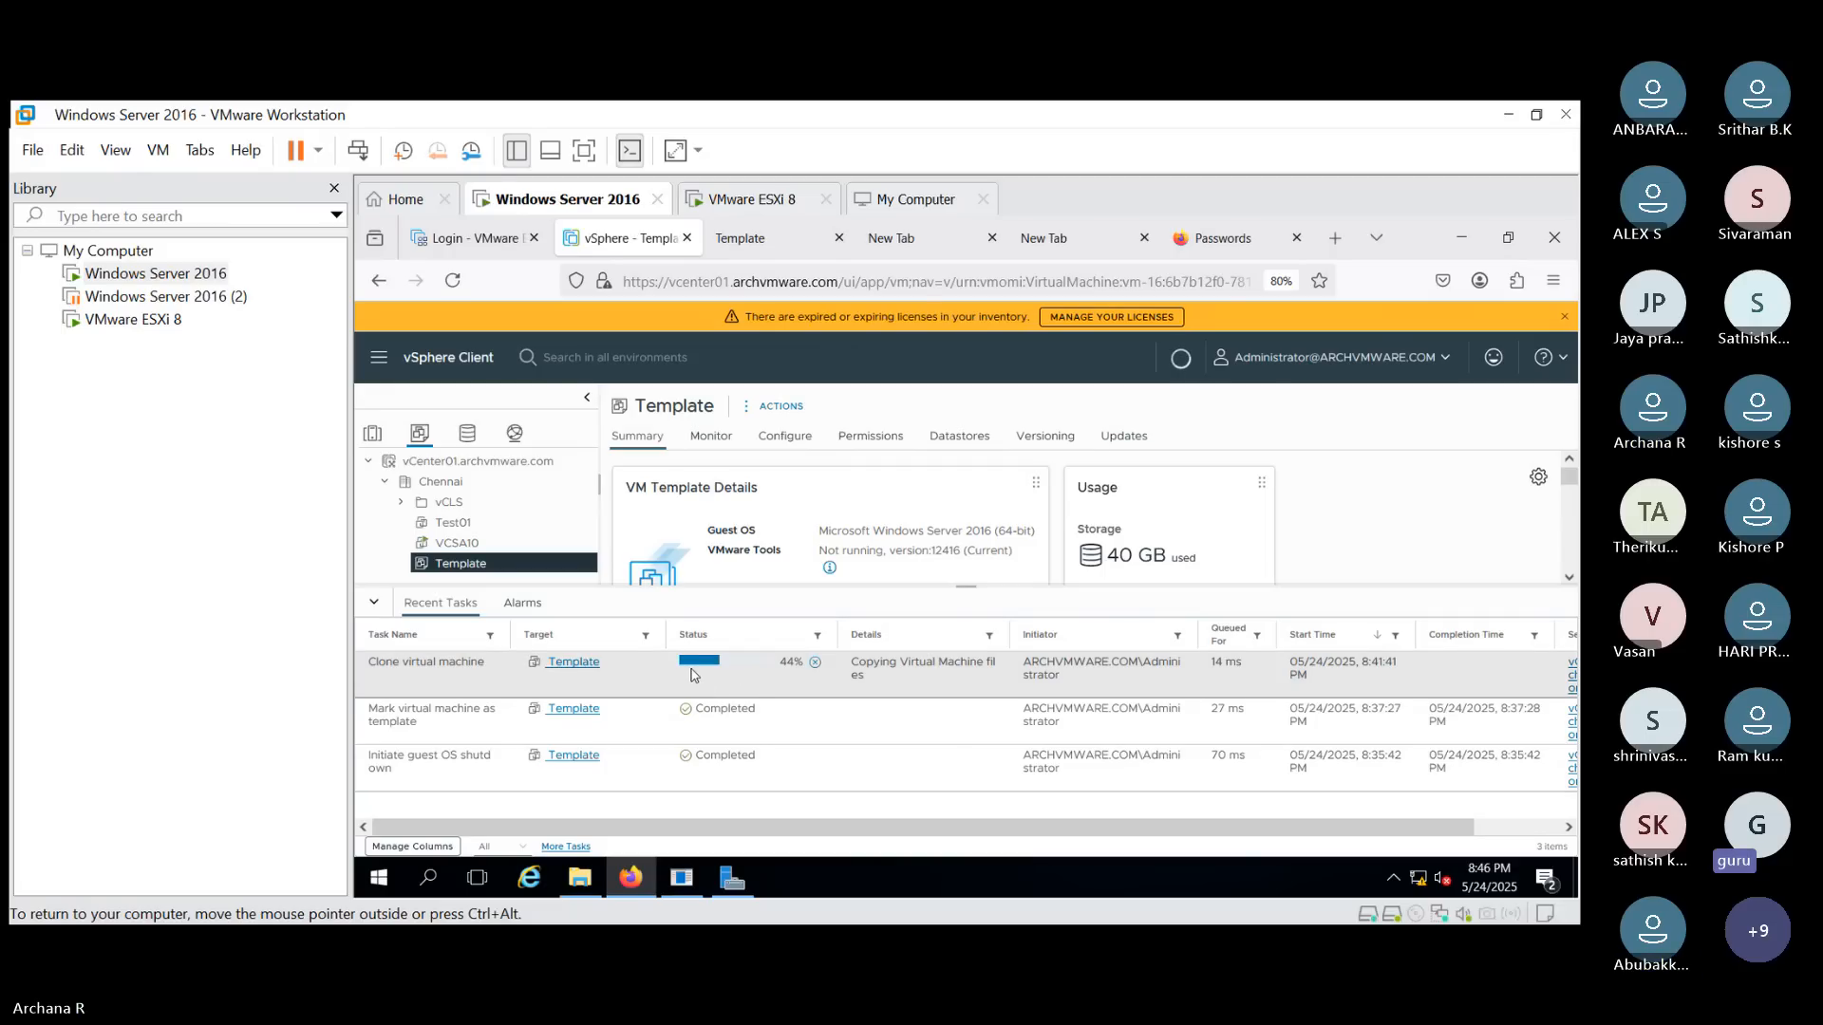
pyautogui.click(463, 523)
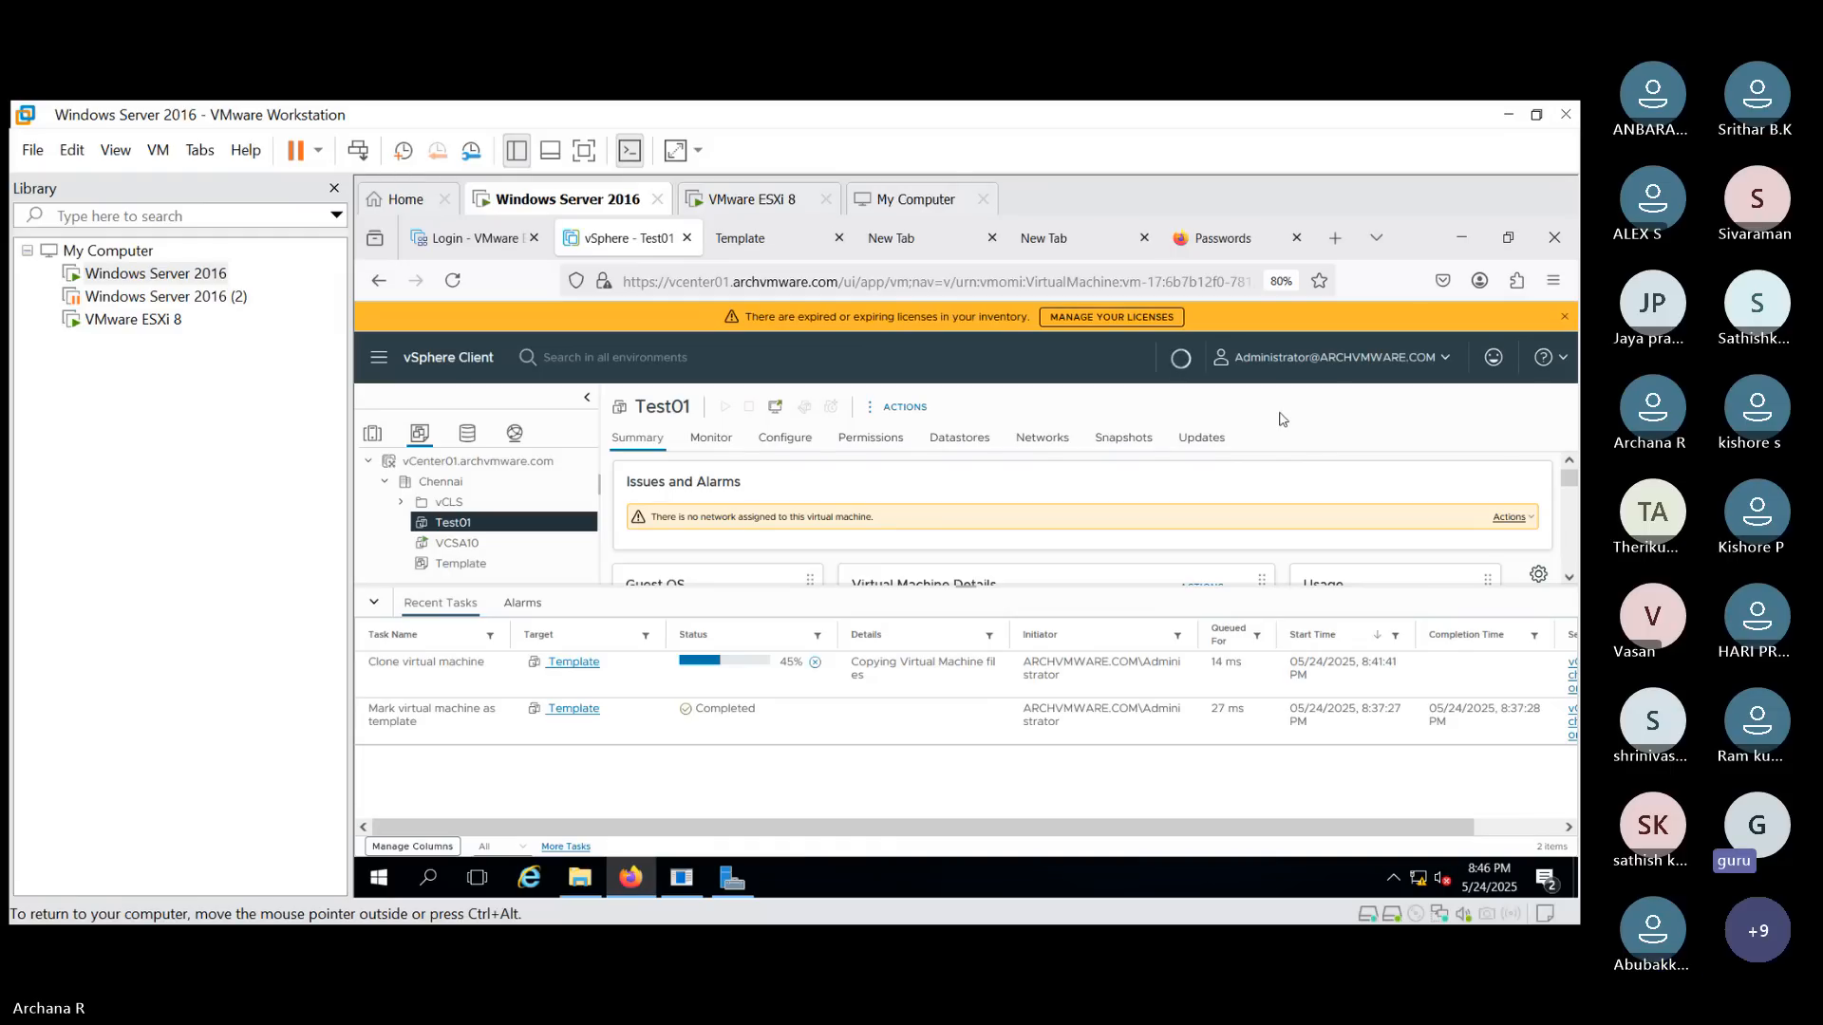
pyautogui.click(480, 568)
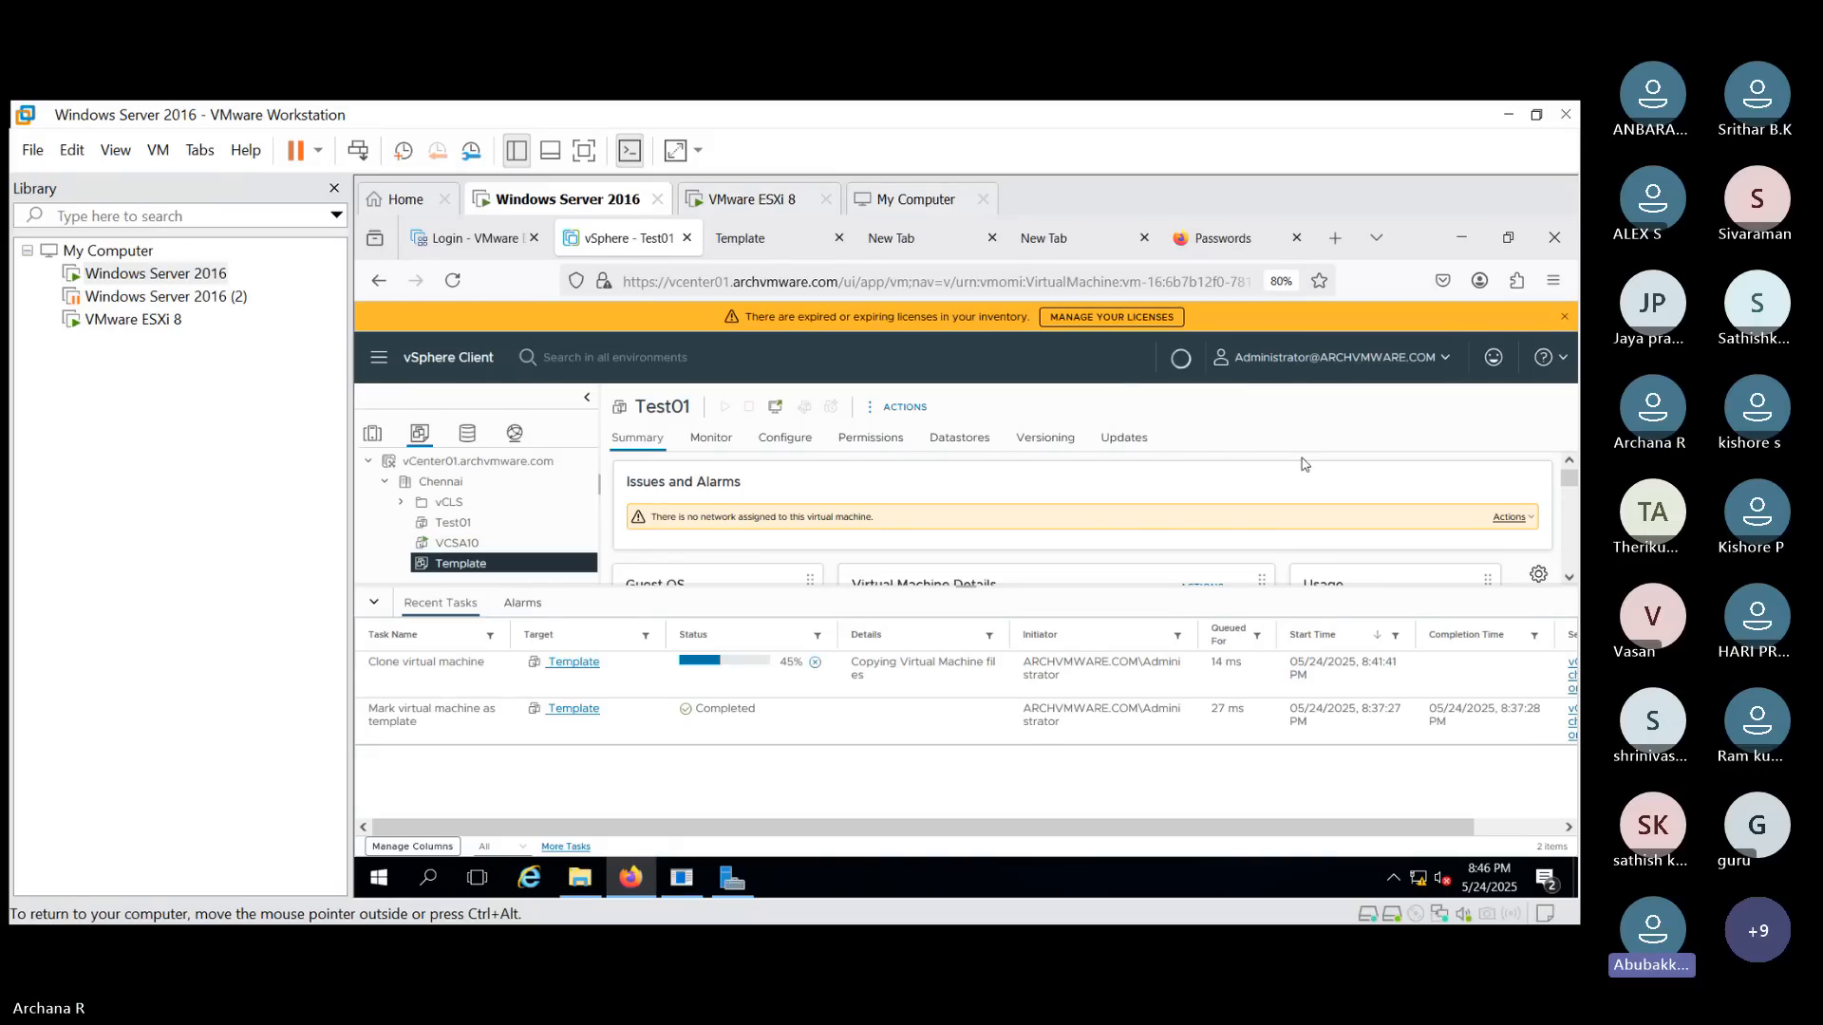
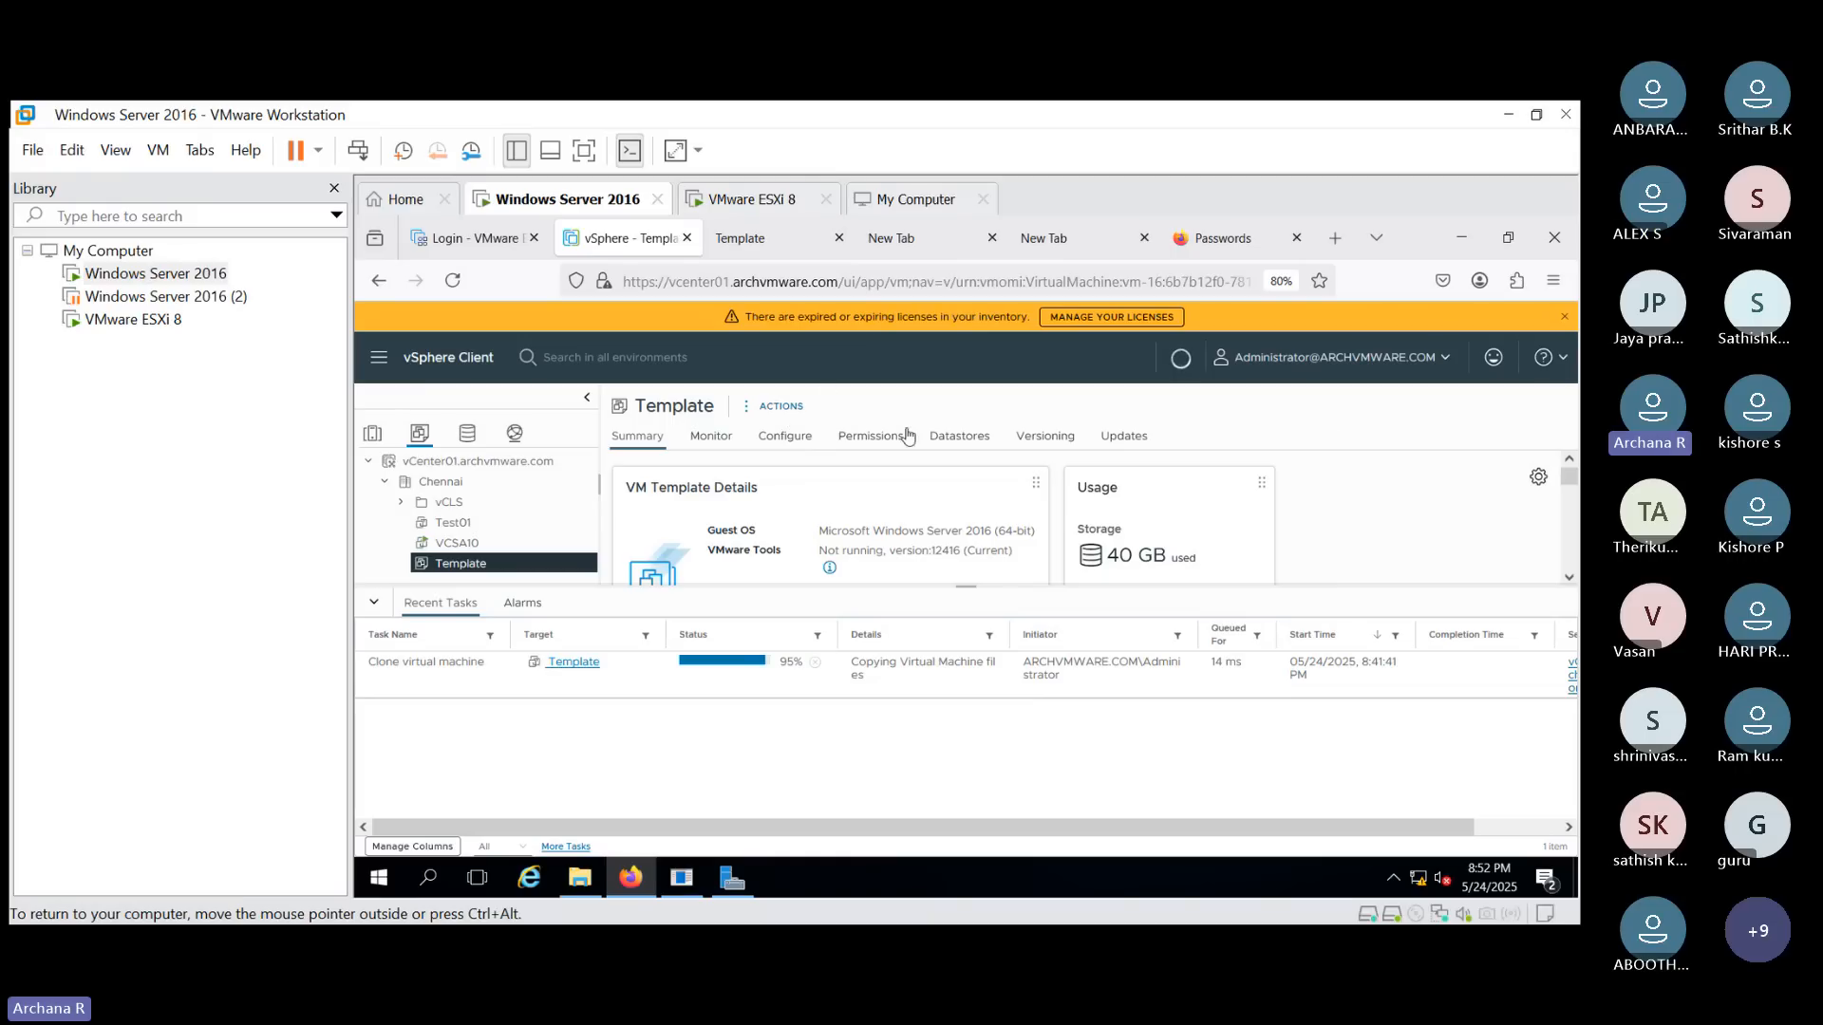
pyautogui.click(790, 415)
pyautogui.click(851, 472)
pyautogui.click(1003, 477)
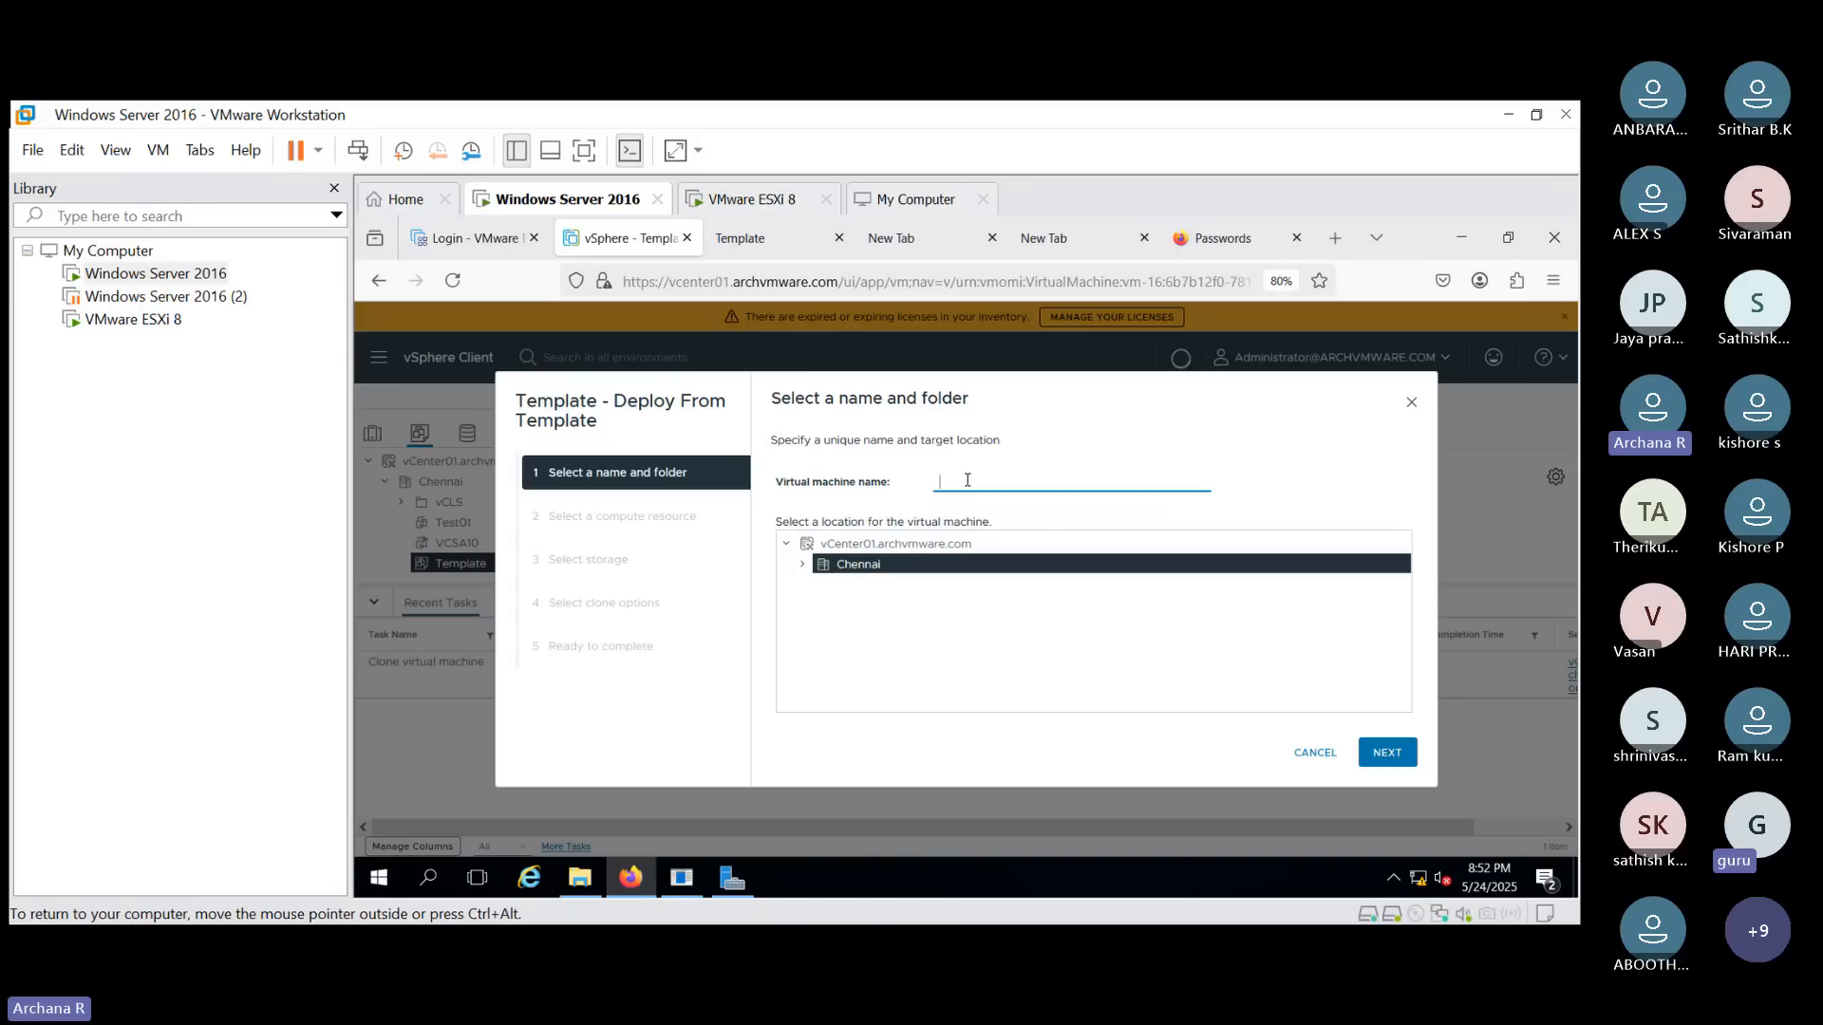
pyautogui.write('Test01')
pyautogui.click(1403, 755)
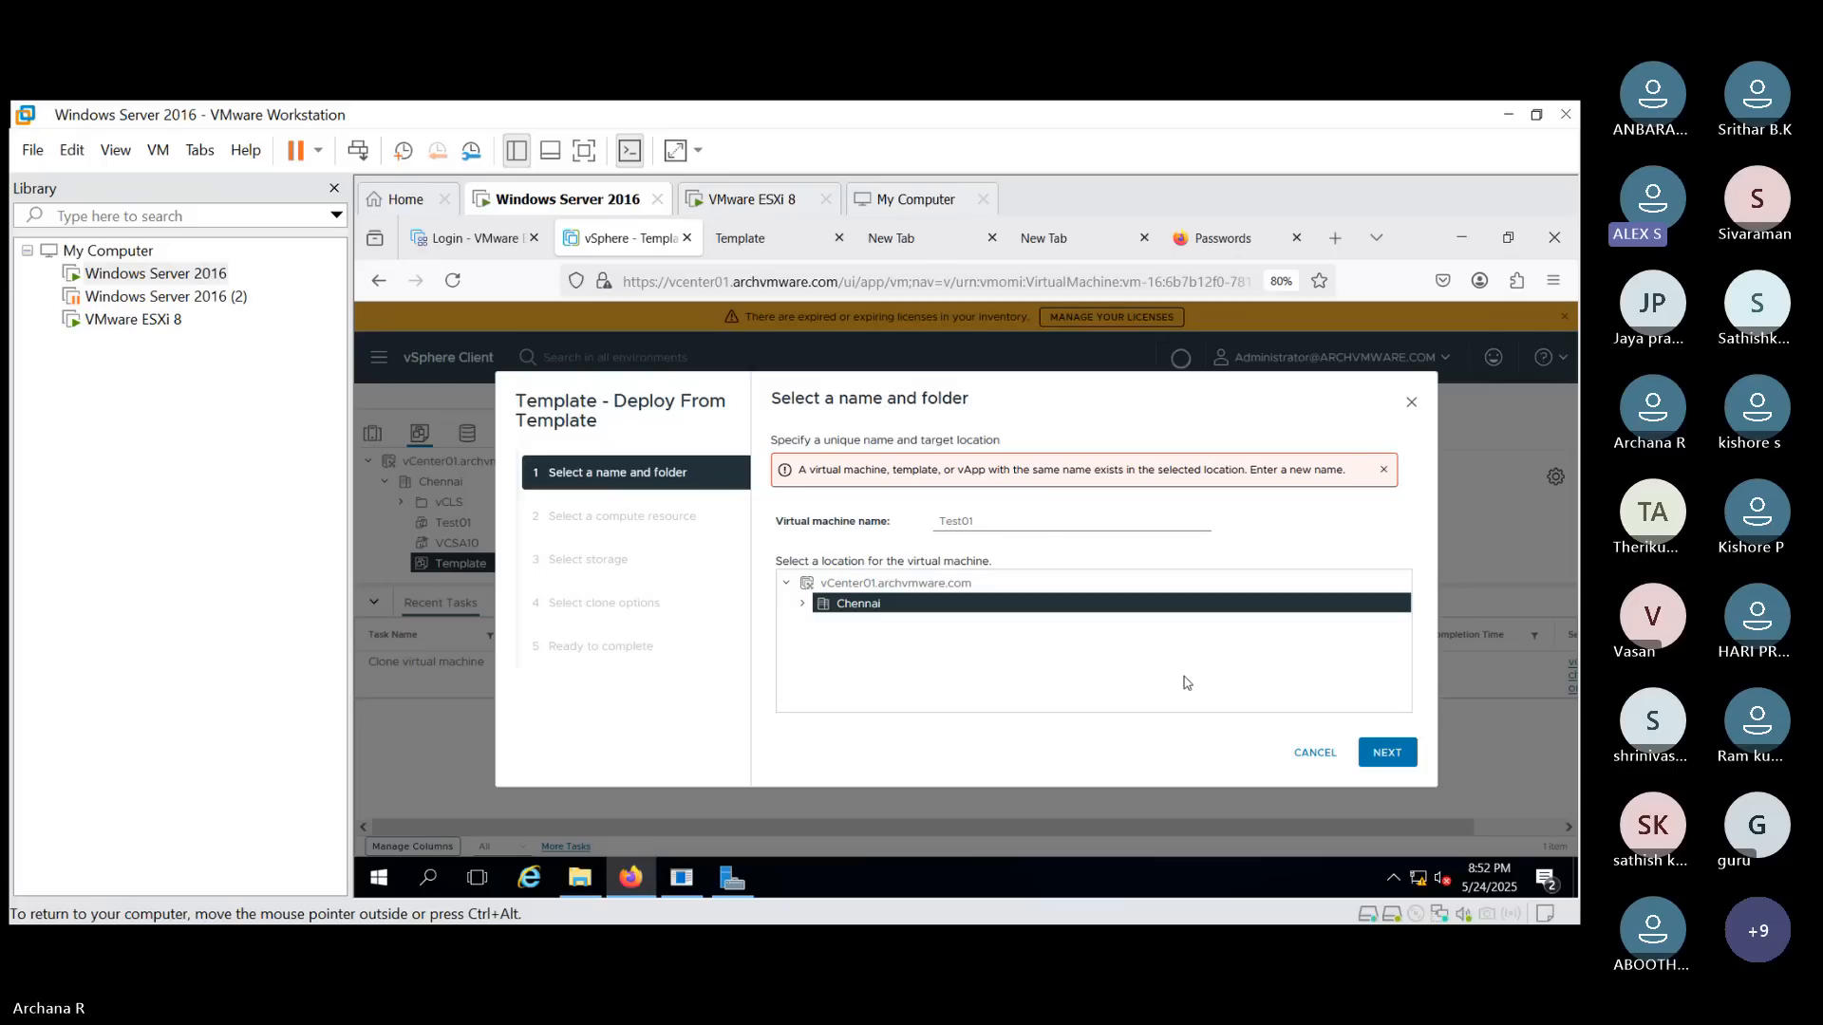
pyautogui.click(1314, 752)
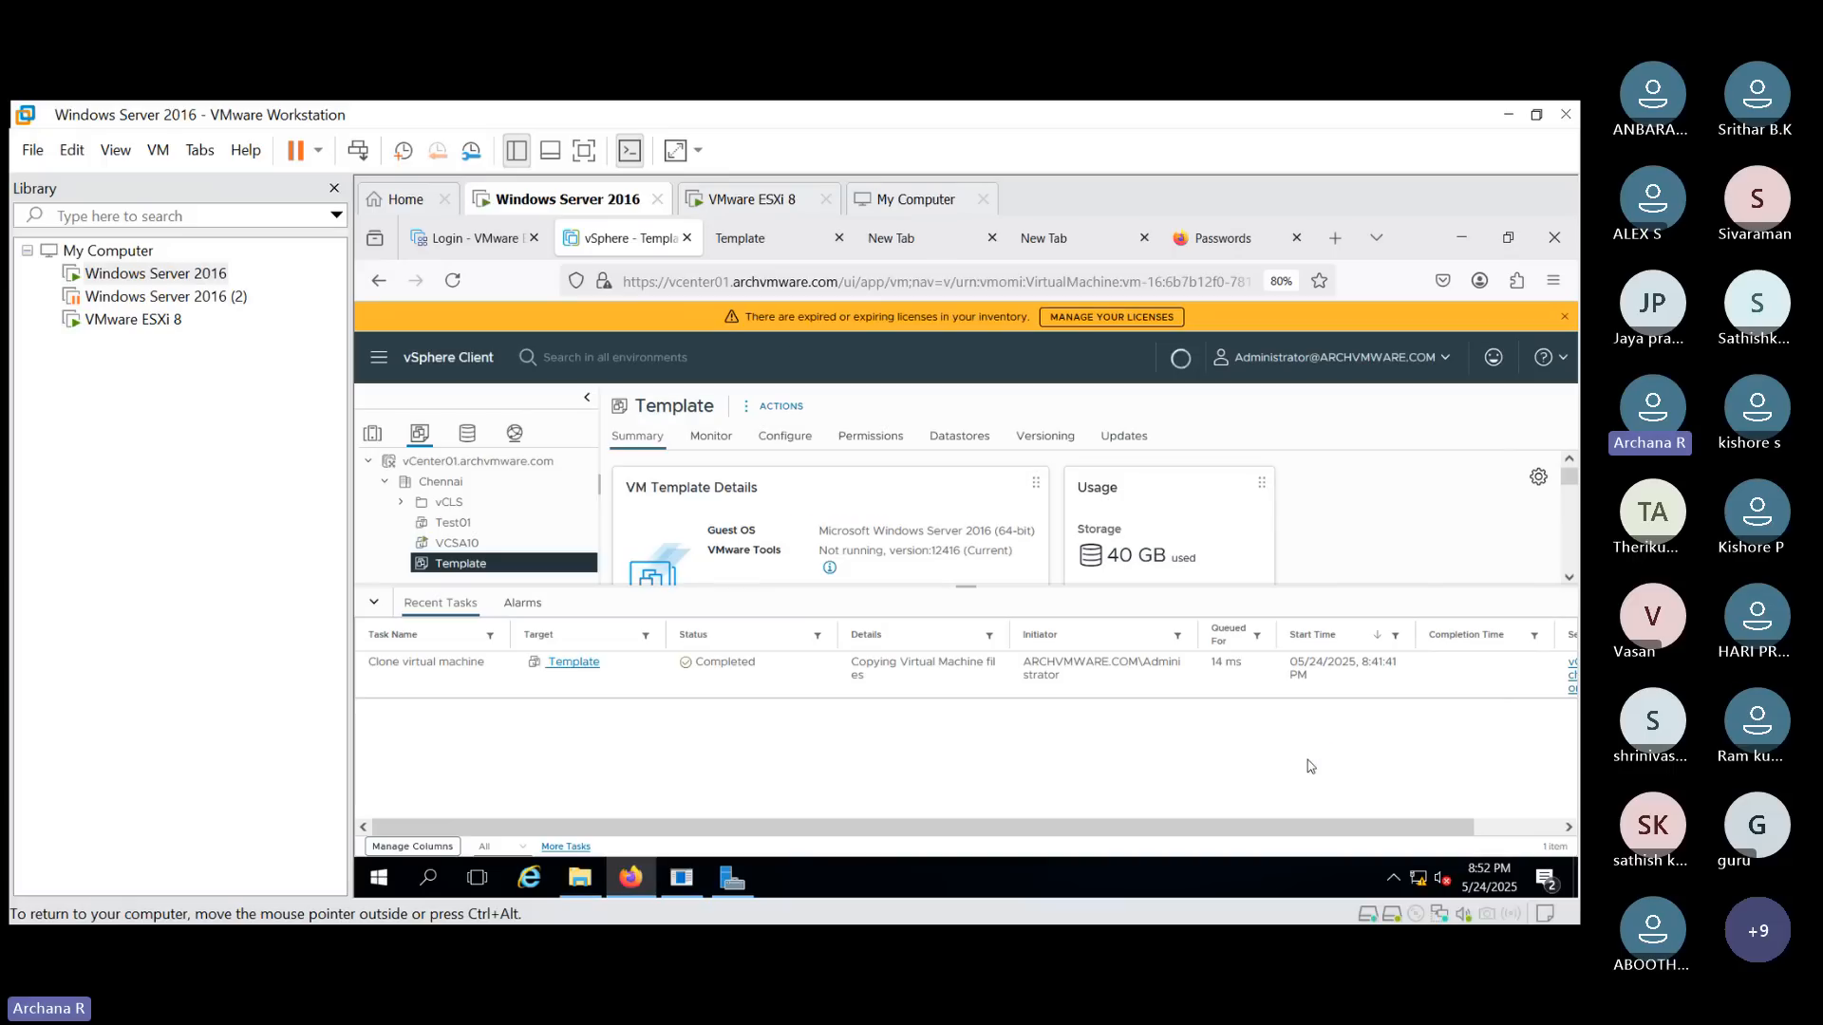
pyautogui.click(777, 408)
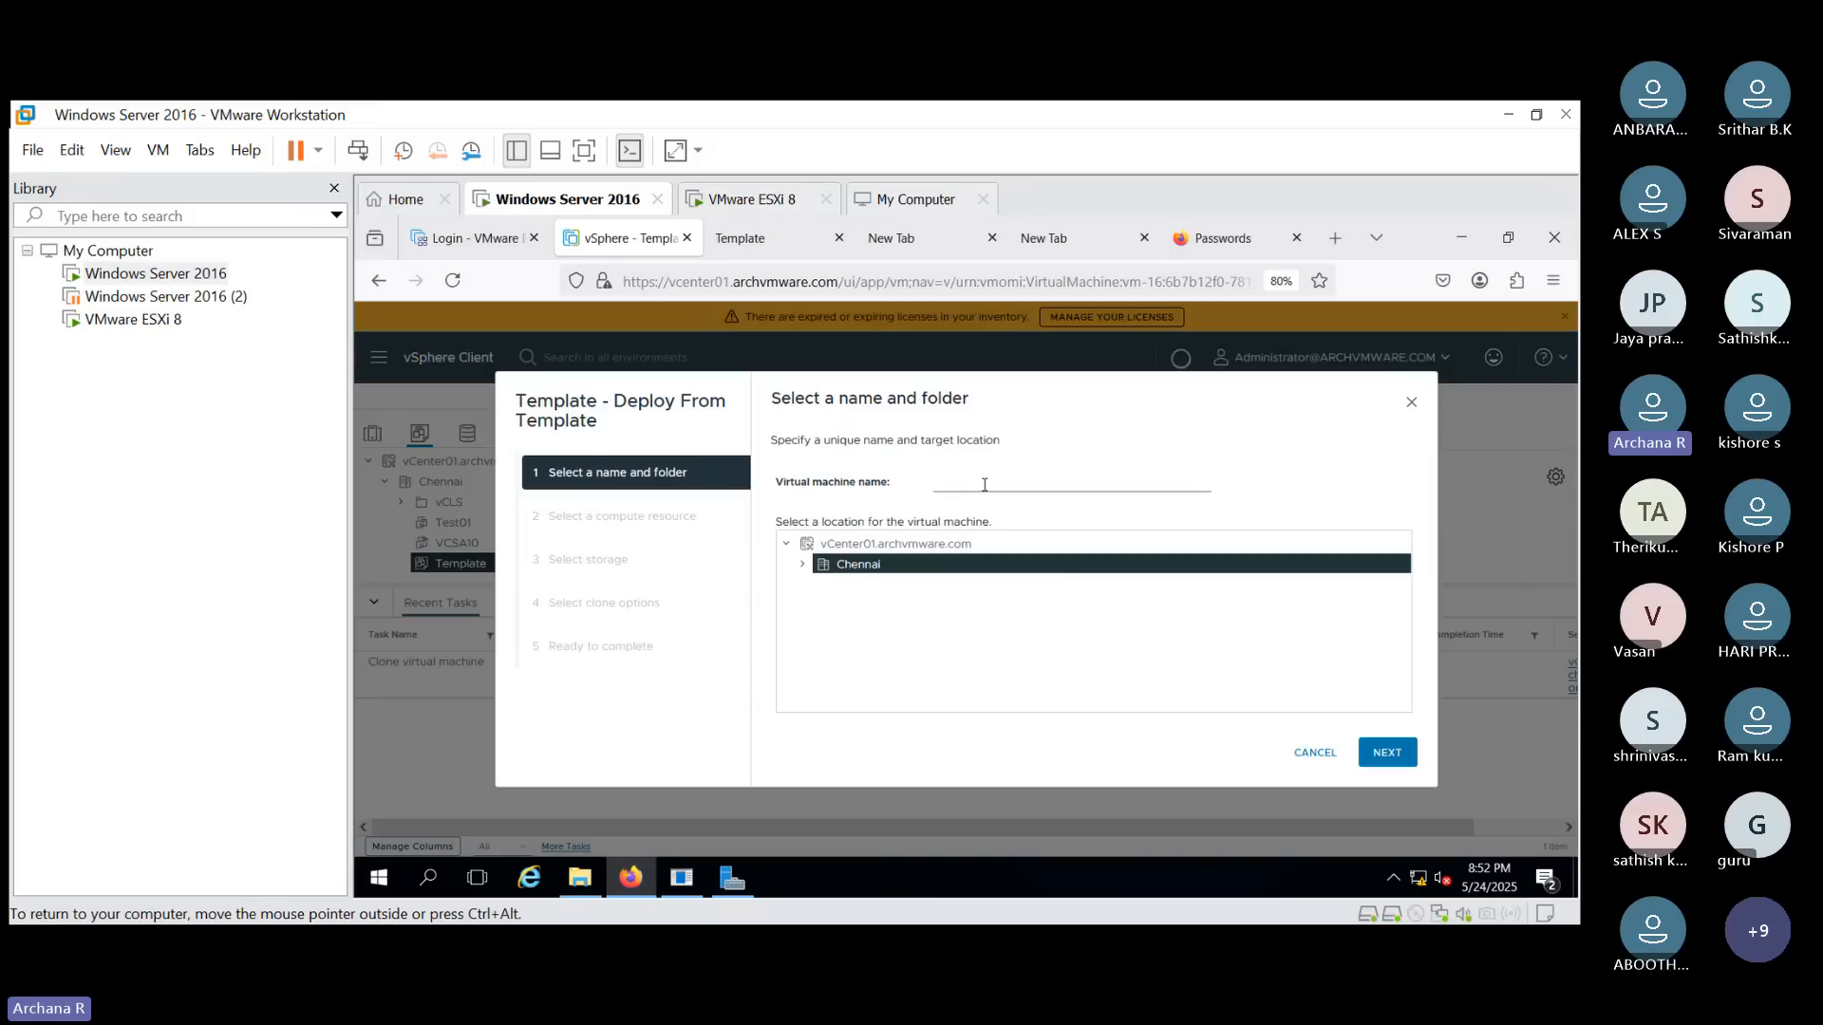
pyautogui.click(1326, 757)
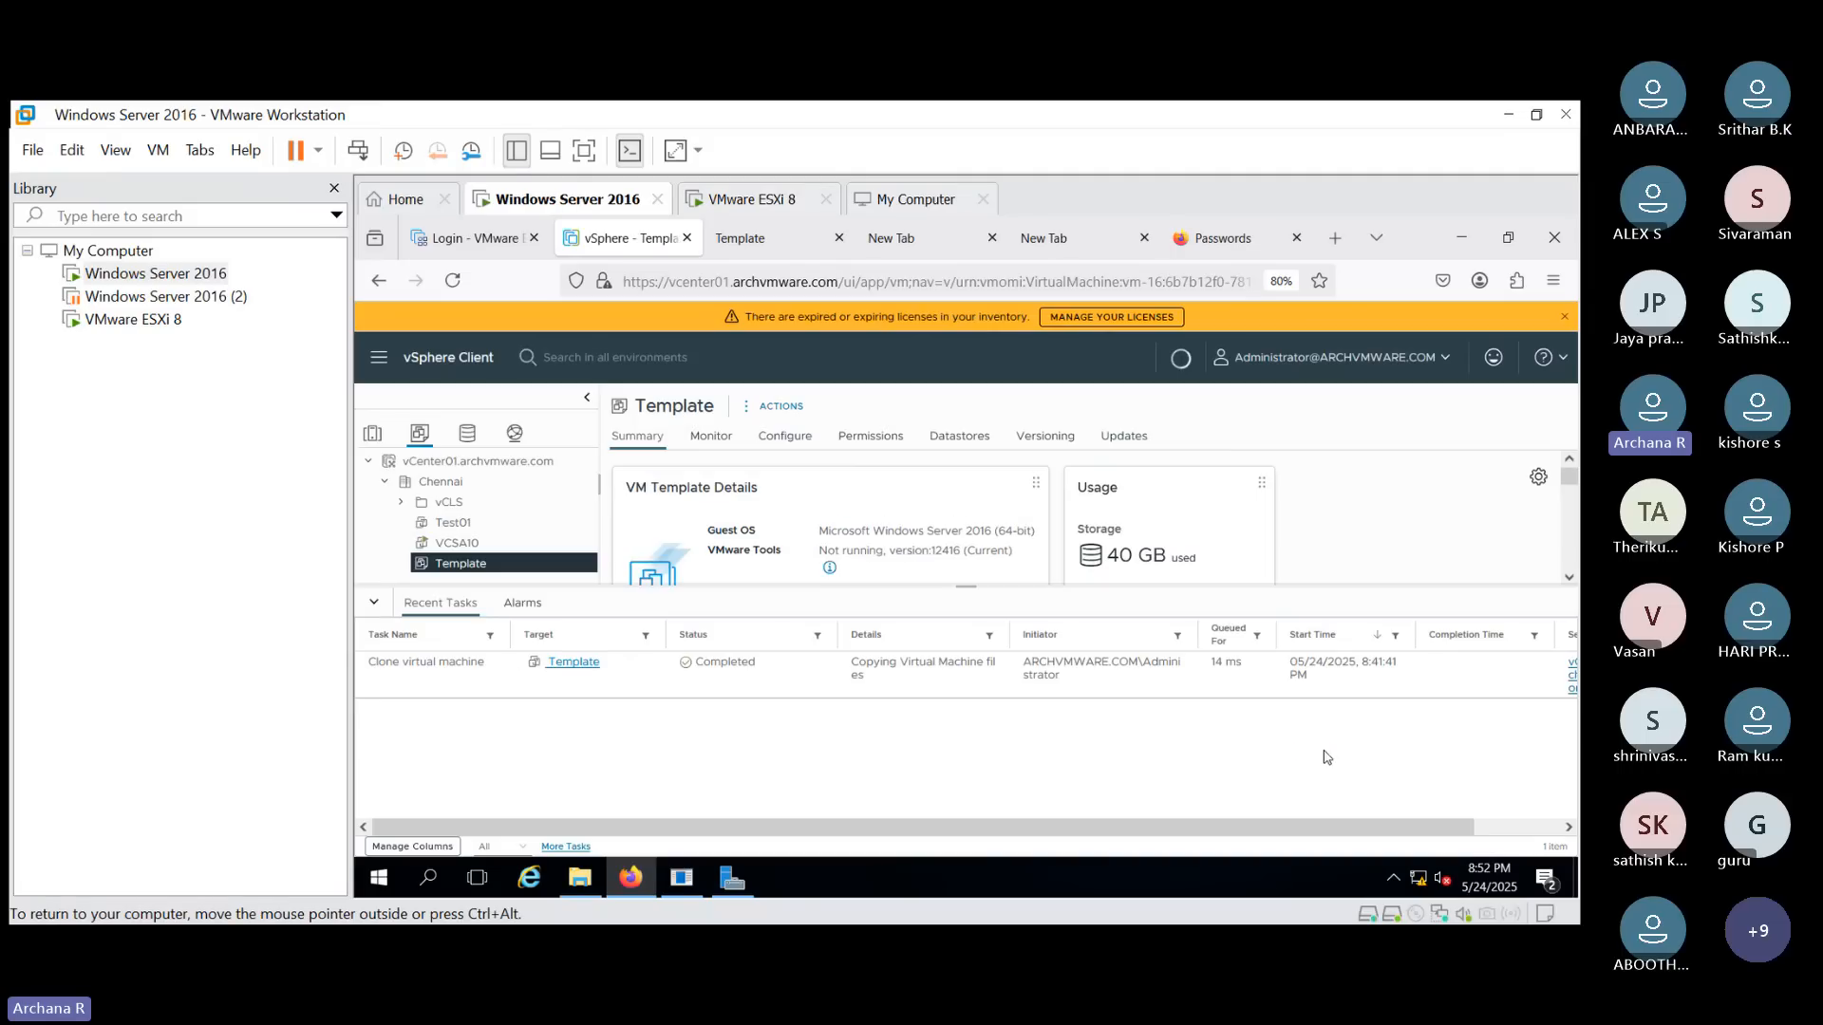
# - Select the Test01 virtual machine and power it on
pyautogui.click(465, 525)
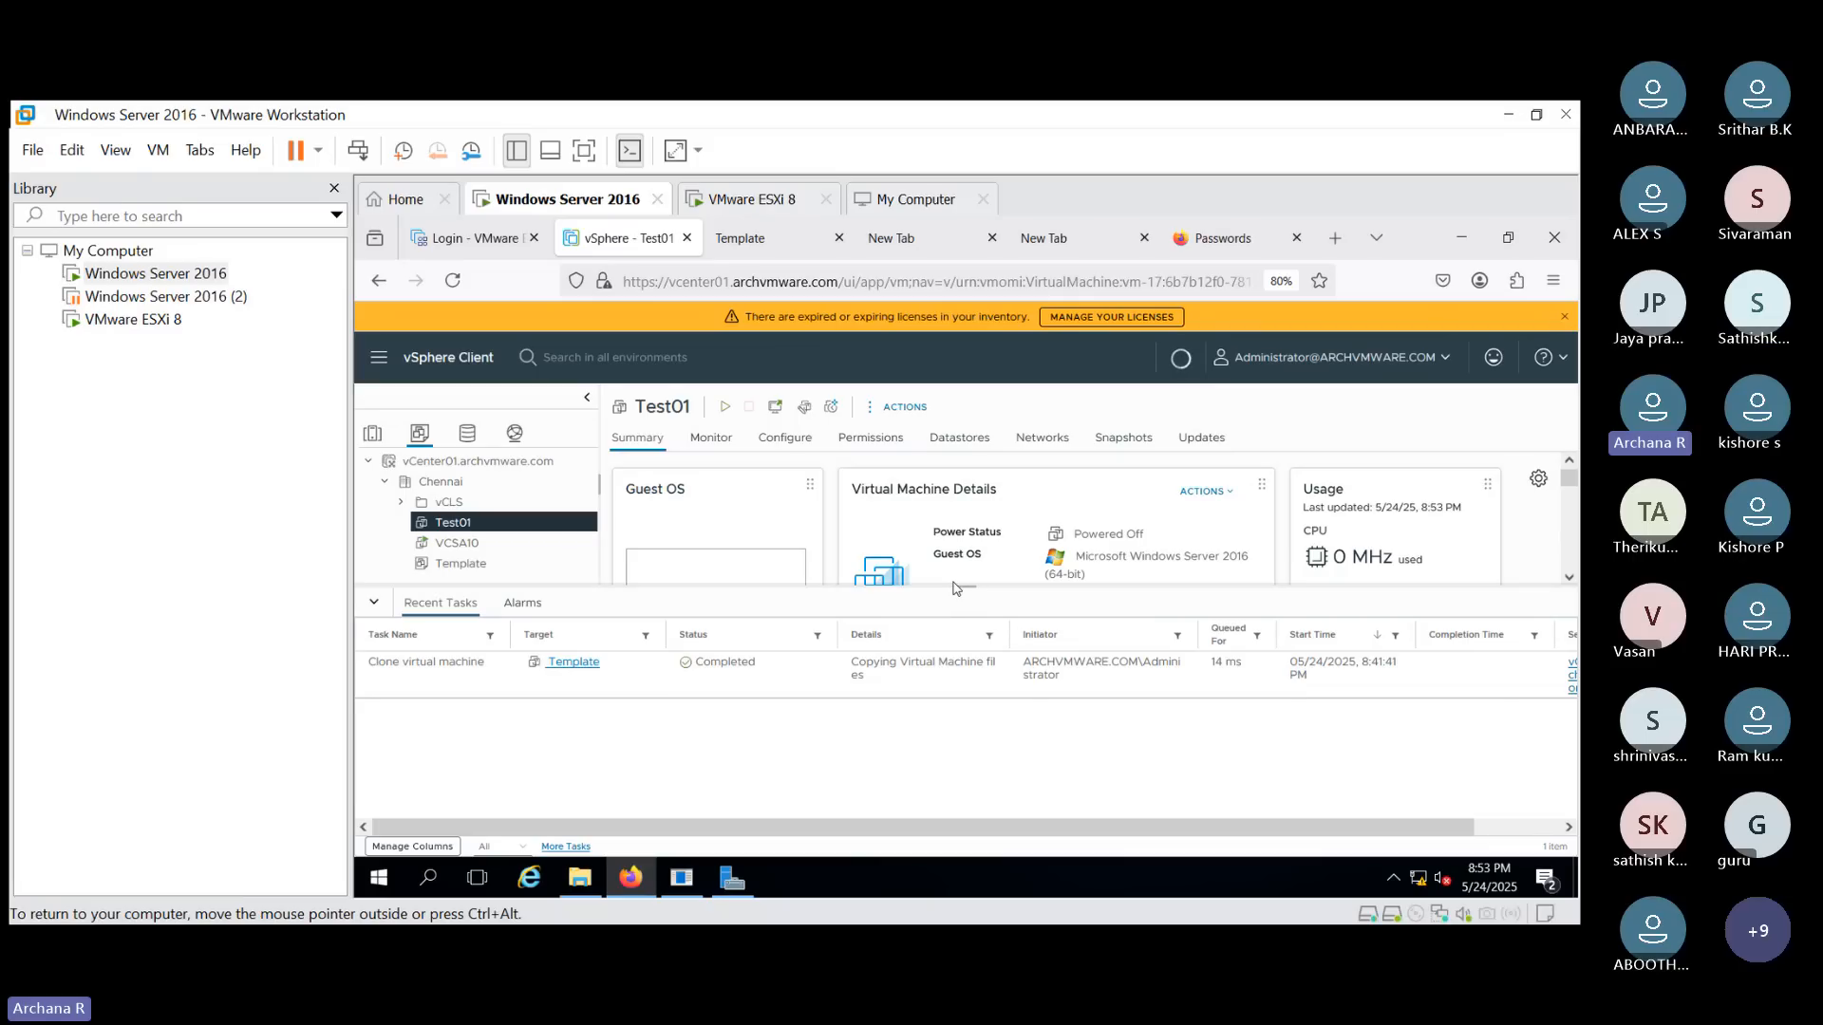
pyautogui.moveTo(977, 590); pyautogui.dragTo(1004, 739)
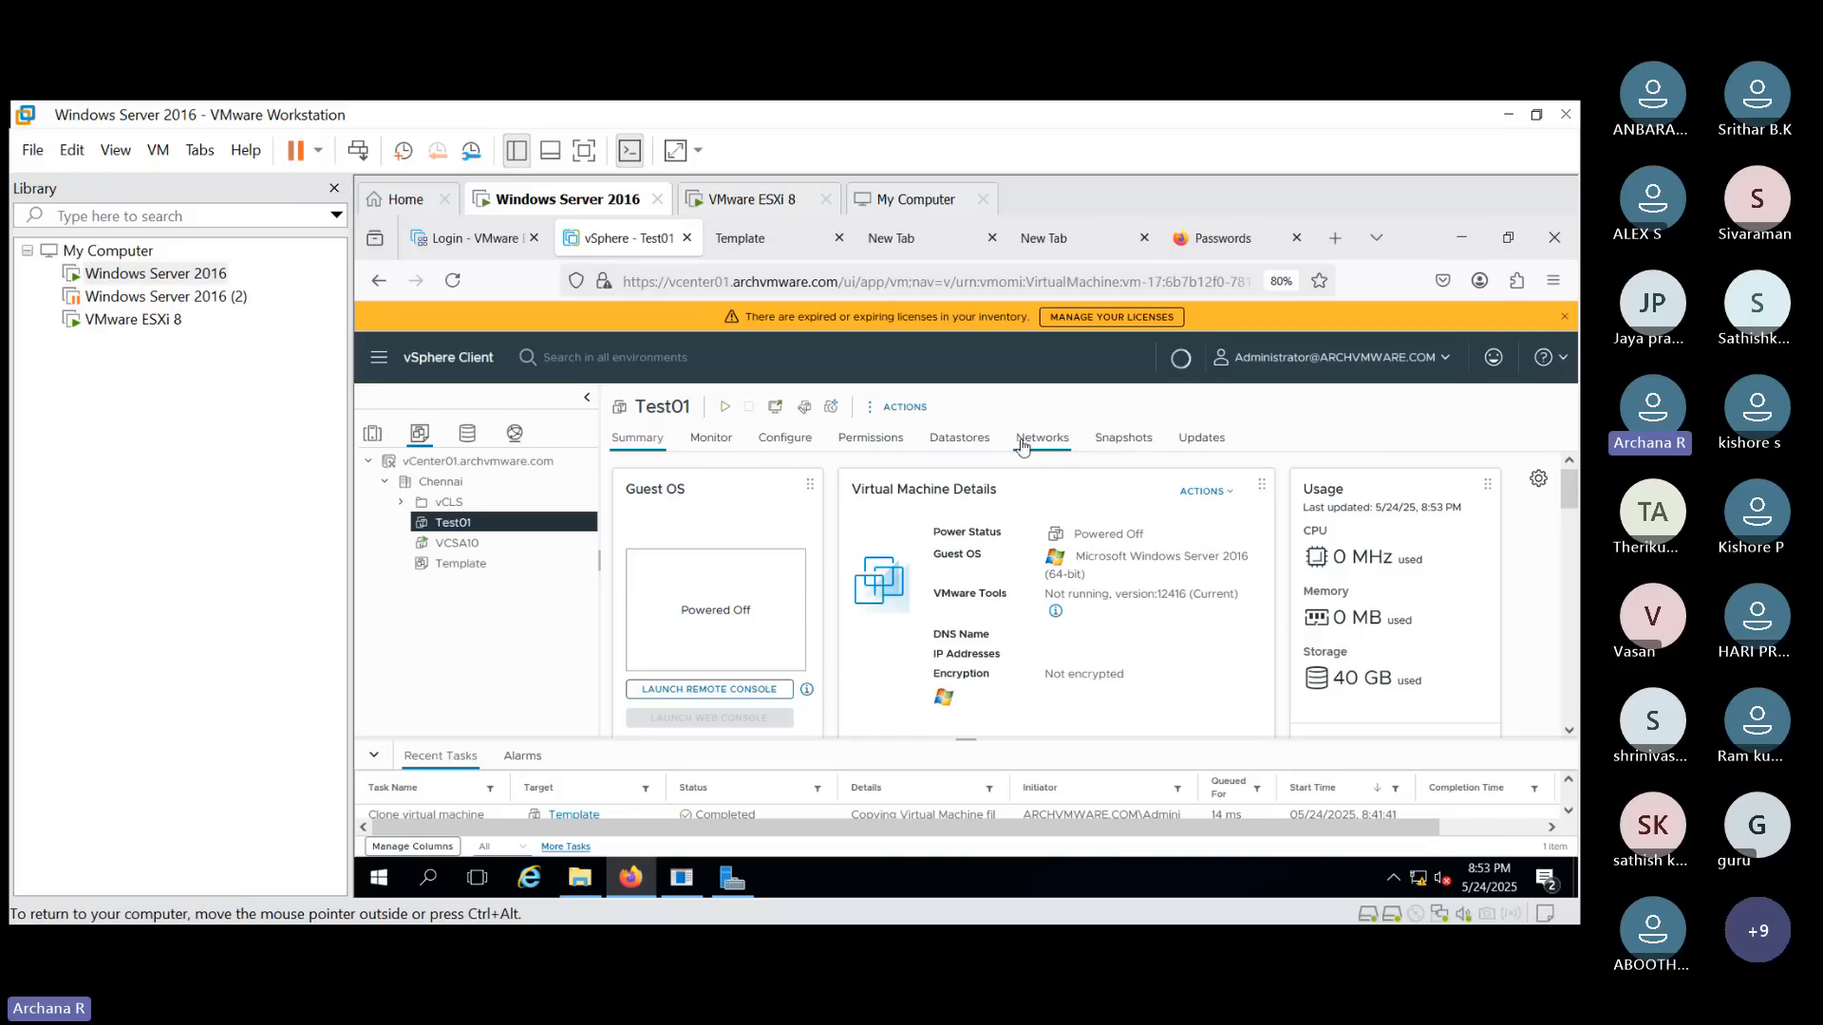
pyautogui.click(721, 410)
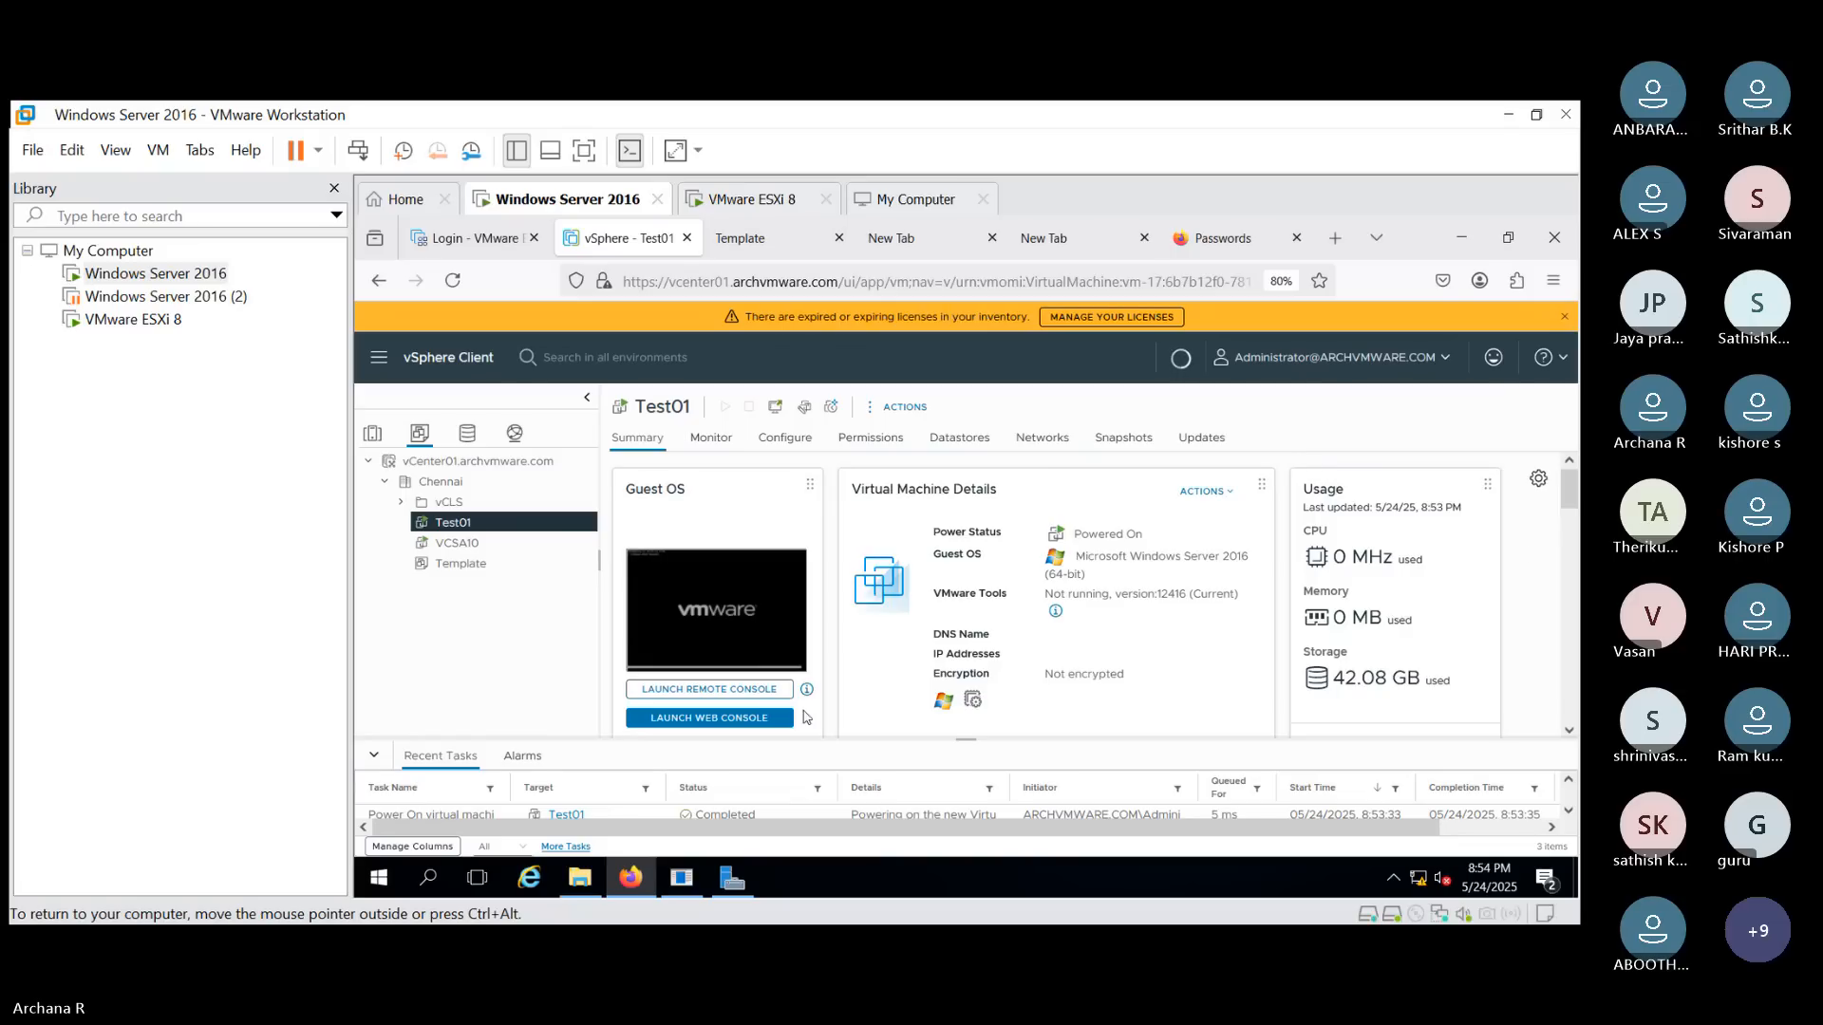
# - Launch Test01's web console and close the leftover Template console tab
pyautogui.click(731, 725)
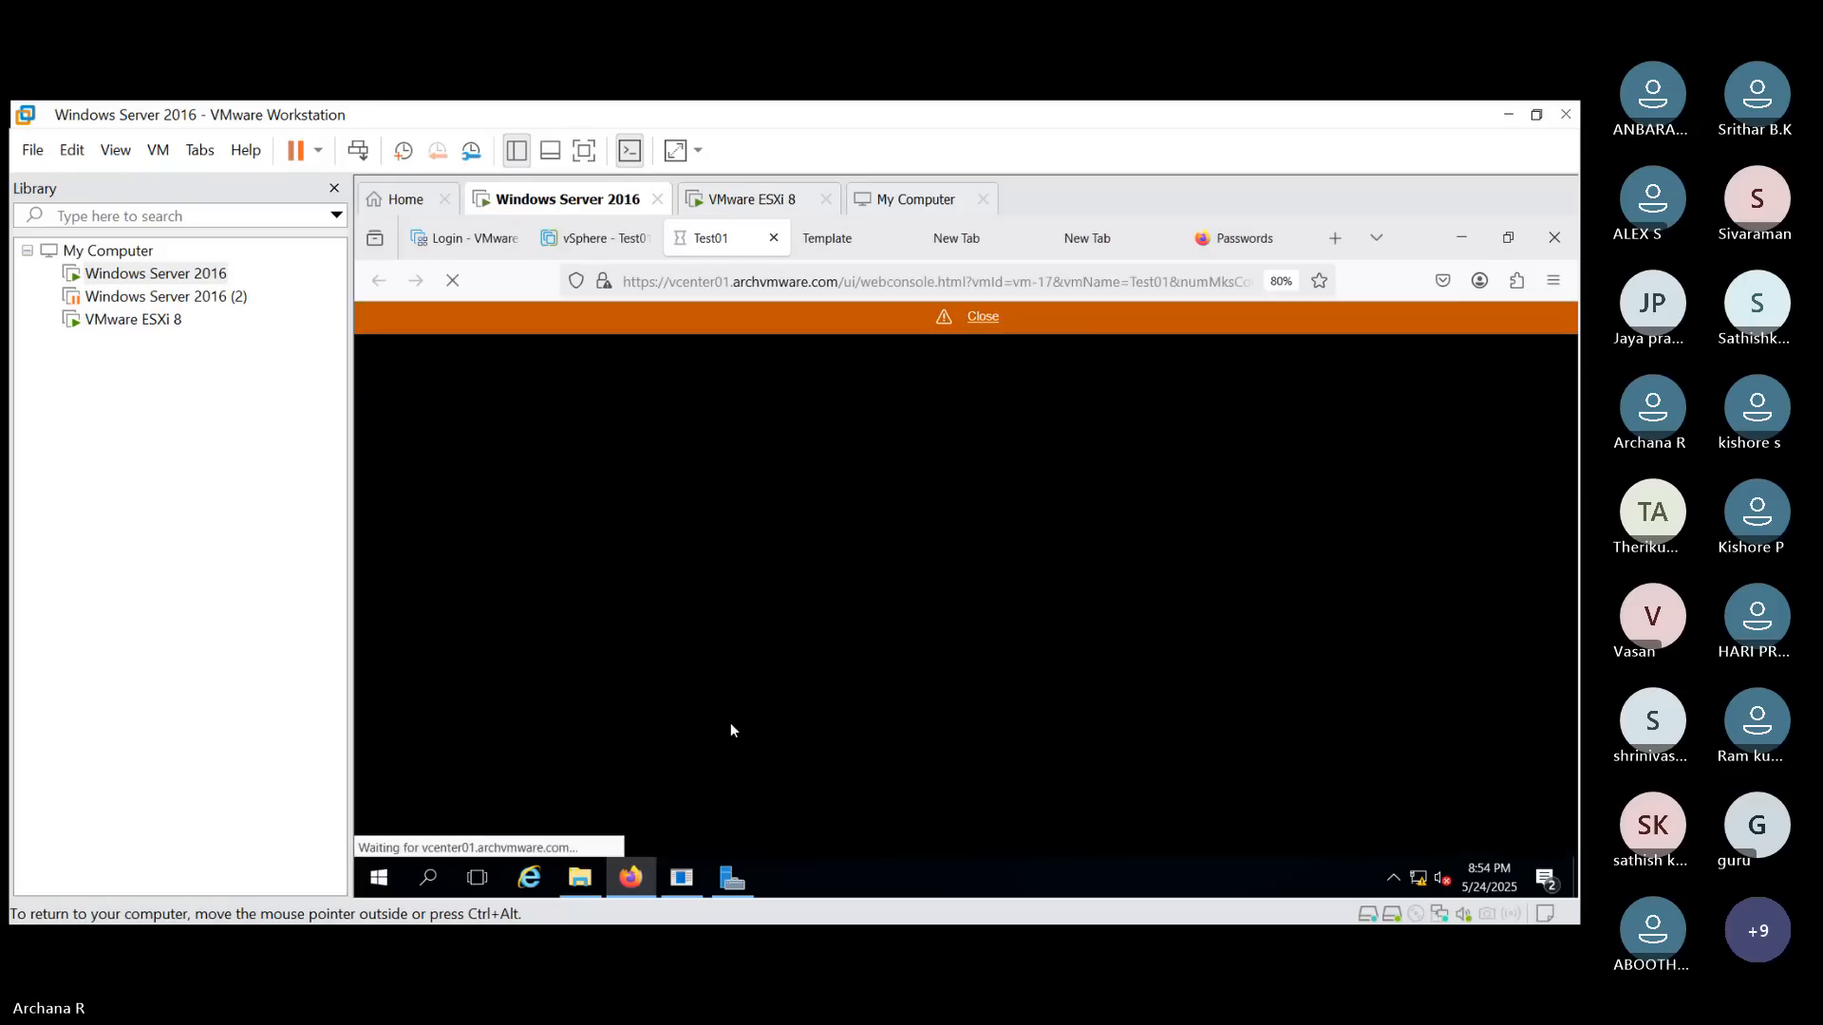
pyautogui.click(865, 242)
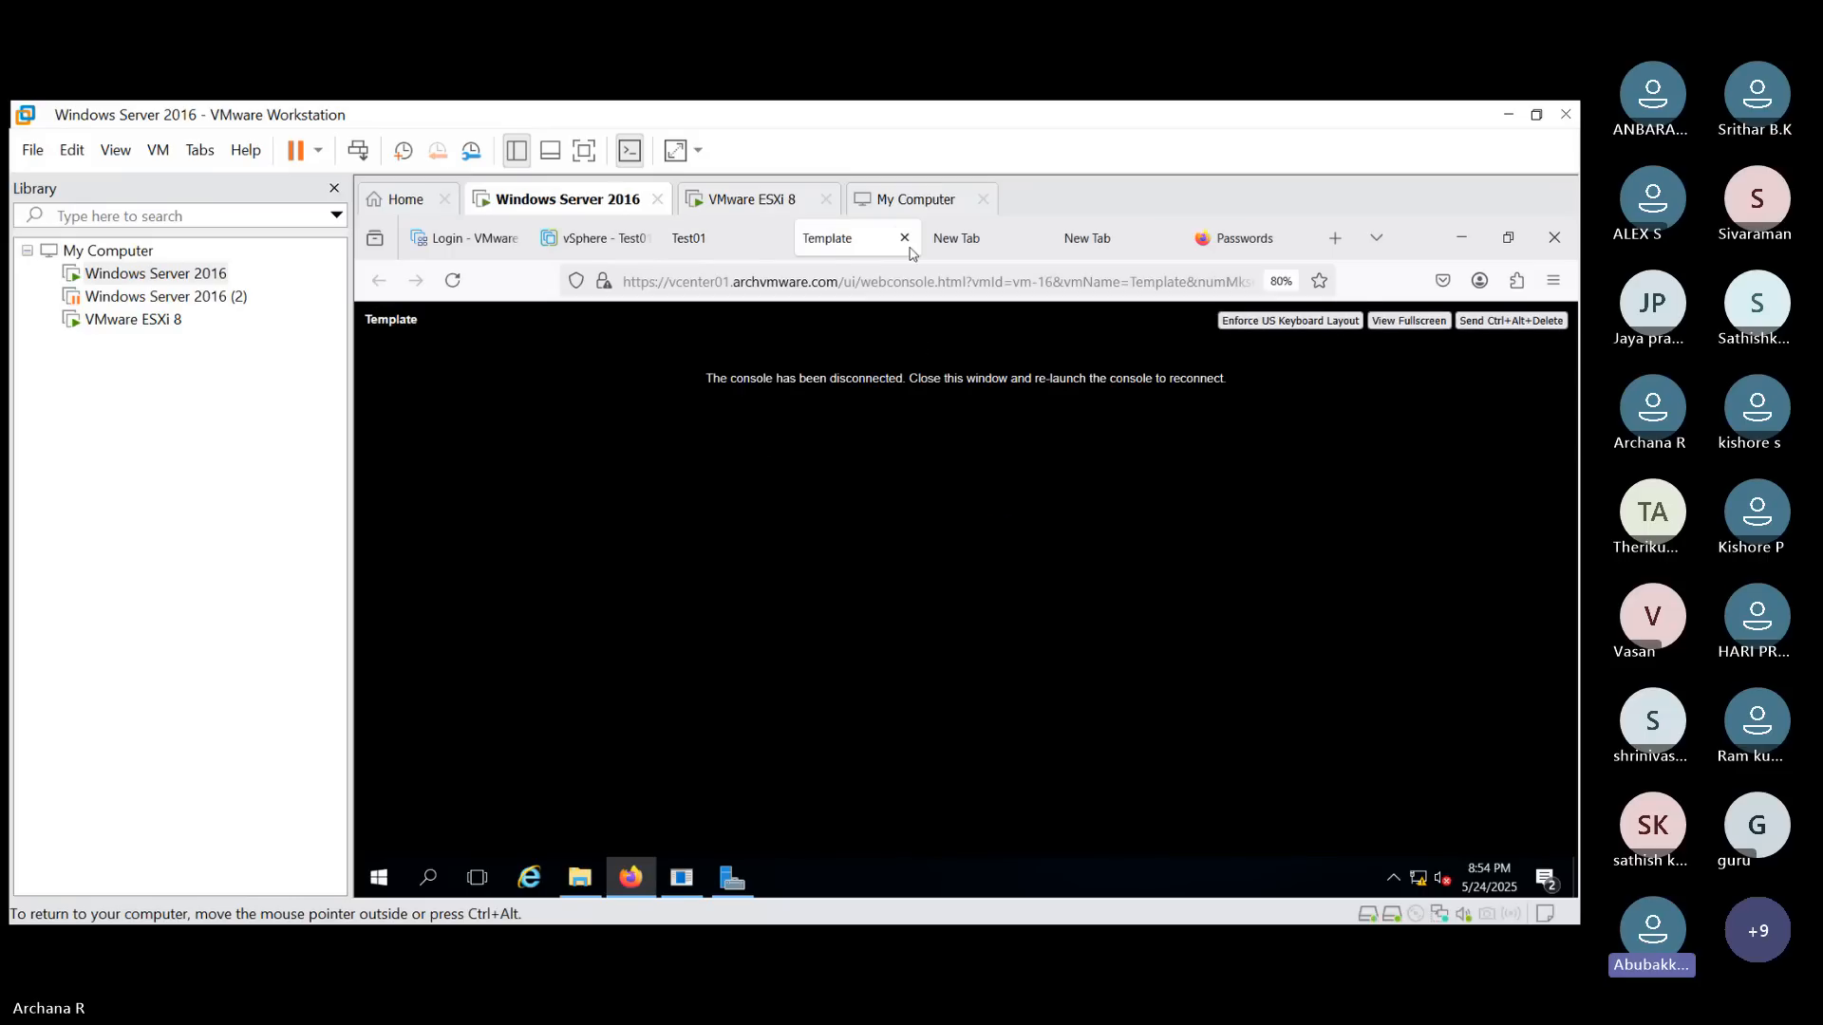
pyautogui.click(905, 238)
pyautogui.click(736, 251)
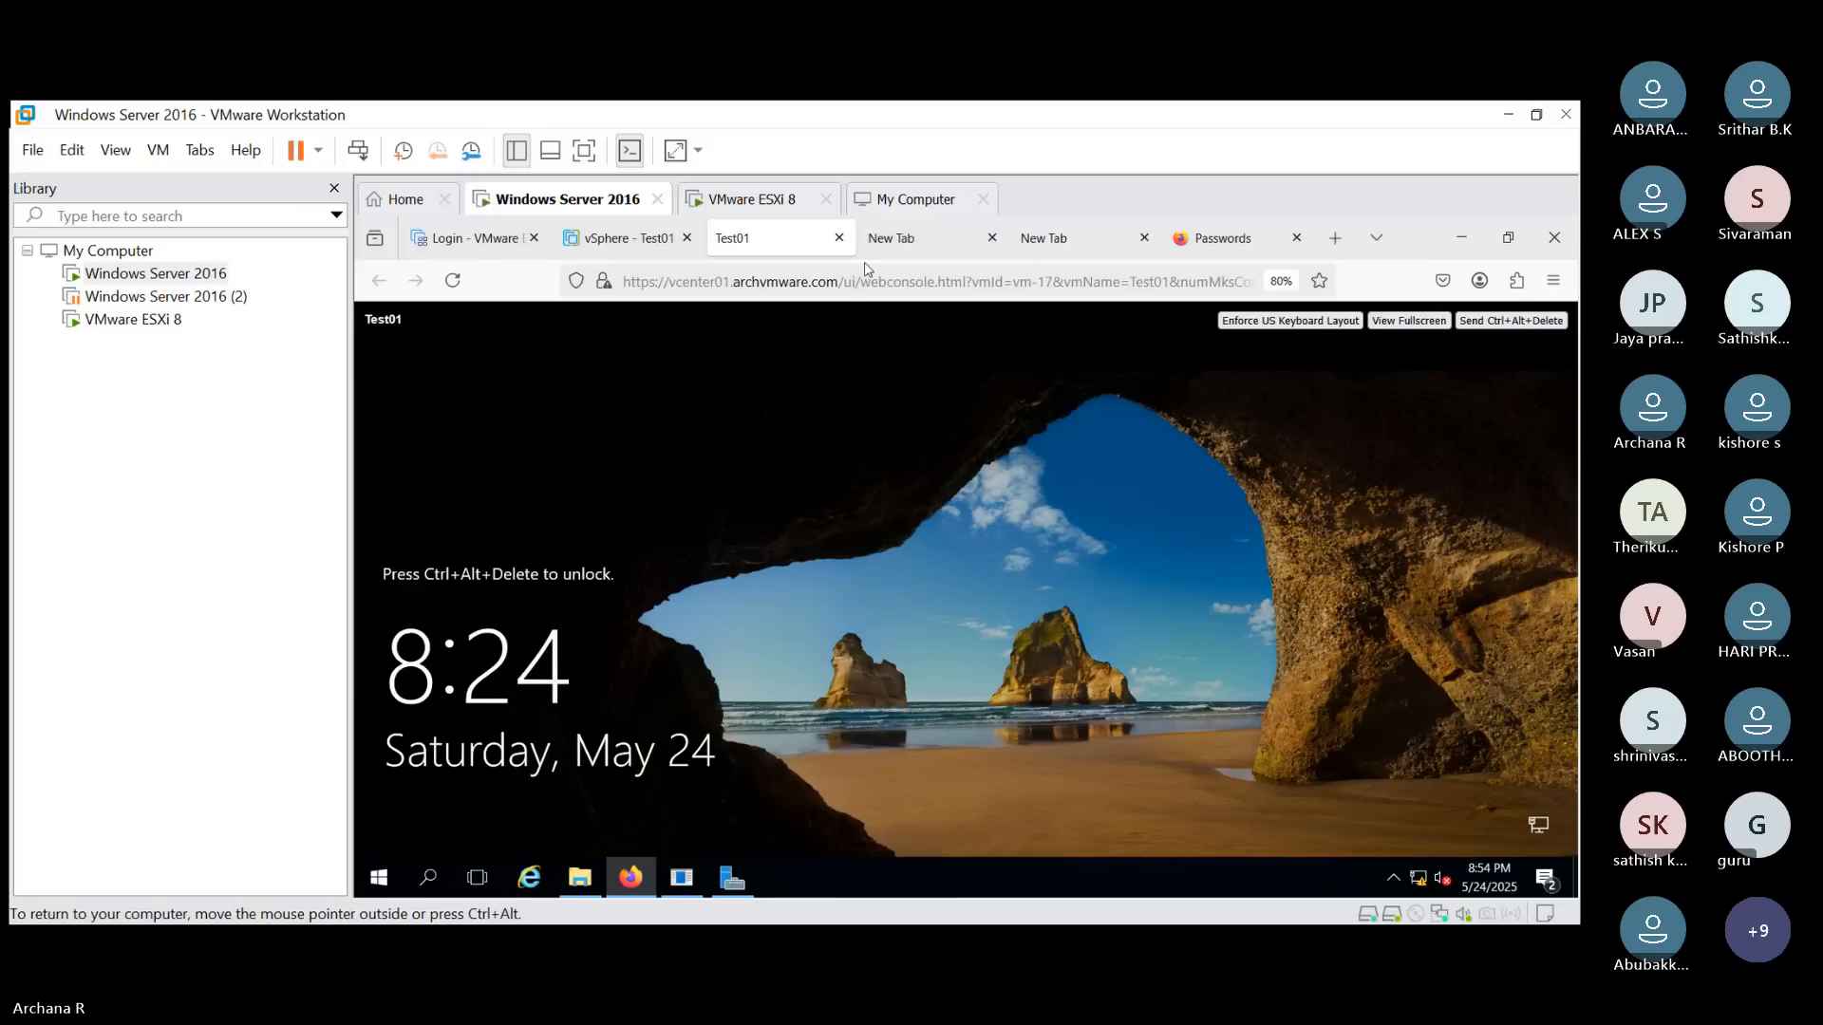
# - Send Ctrl+Alt+Delete to Test01 and sign in as Administrator with the account password
pyautogui.click(1529, 323)
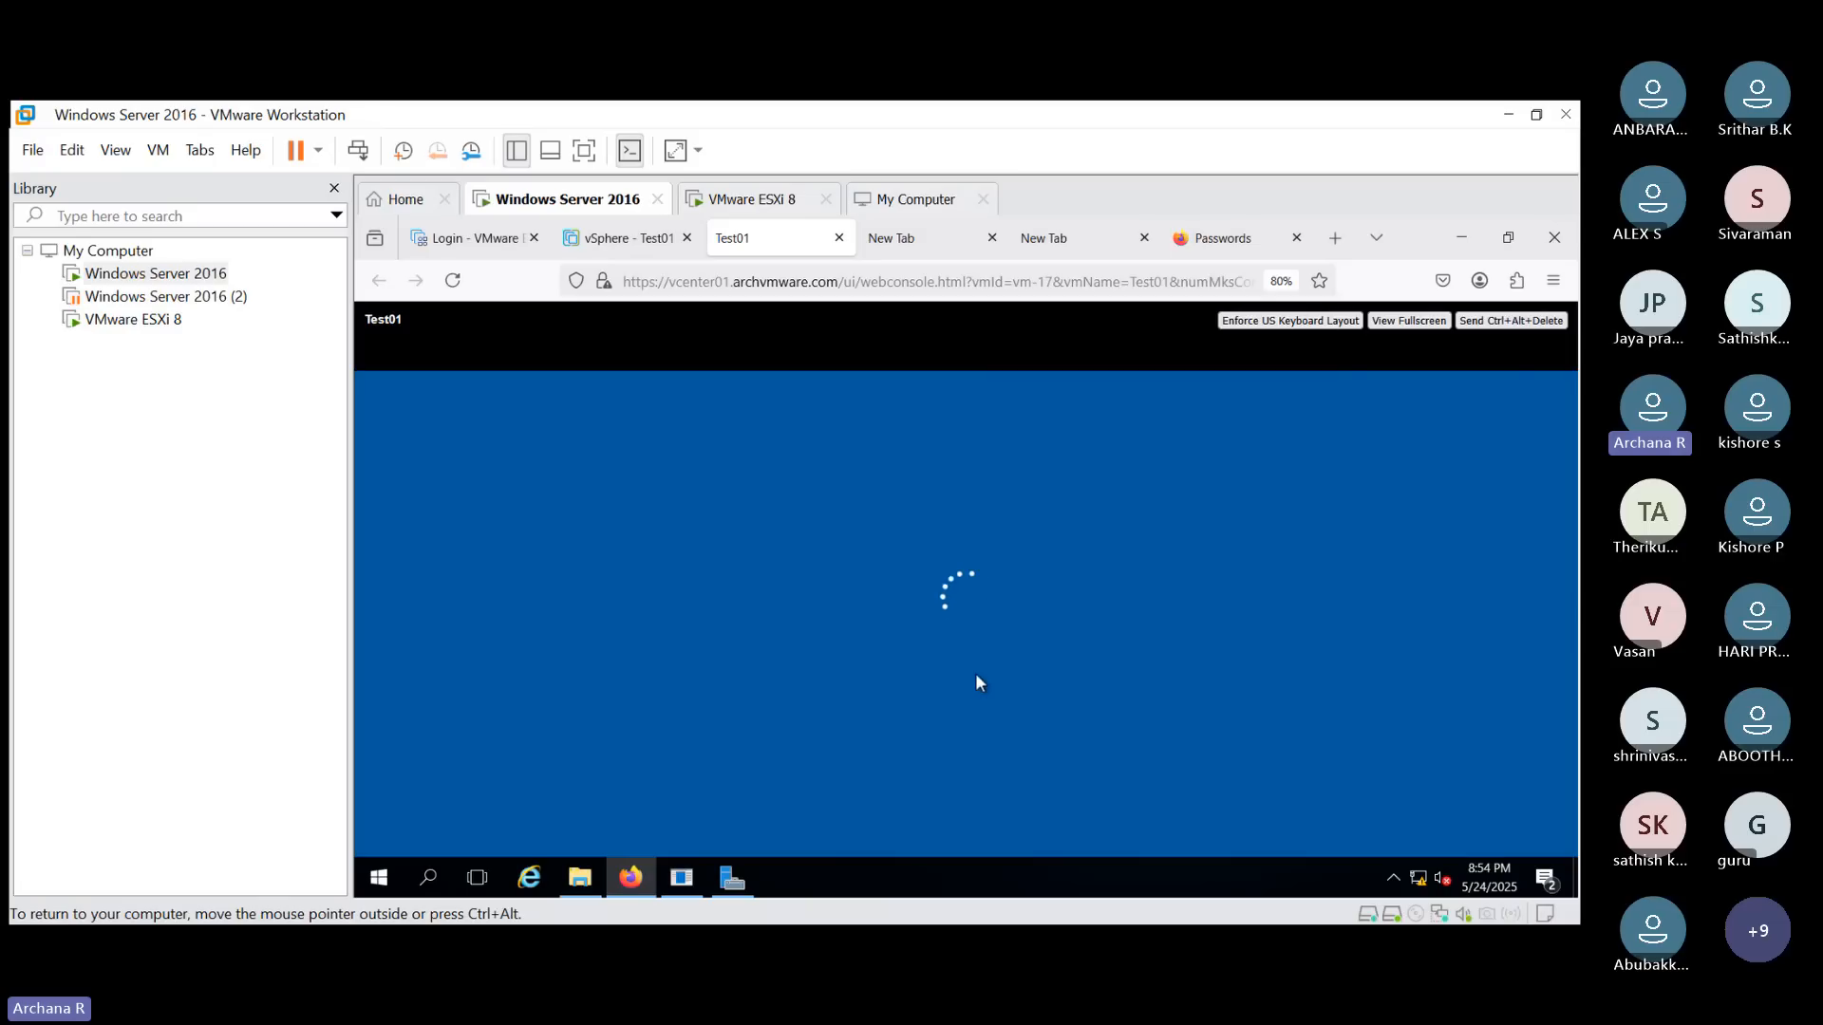
pyautogui.write('••••••••')
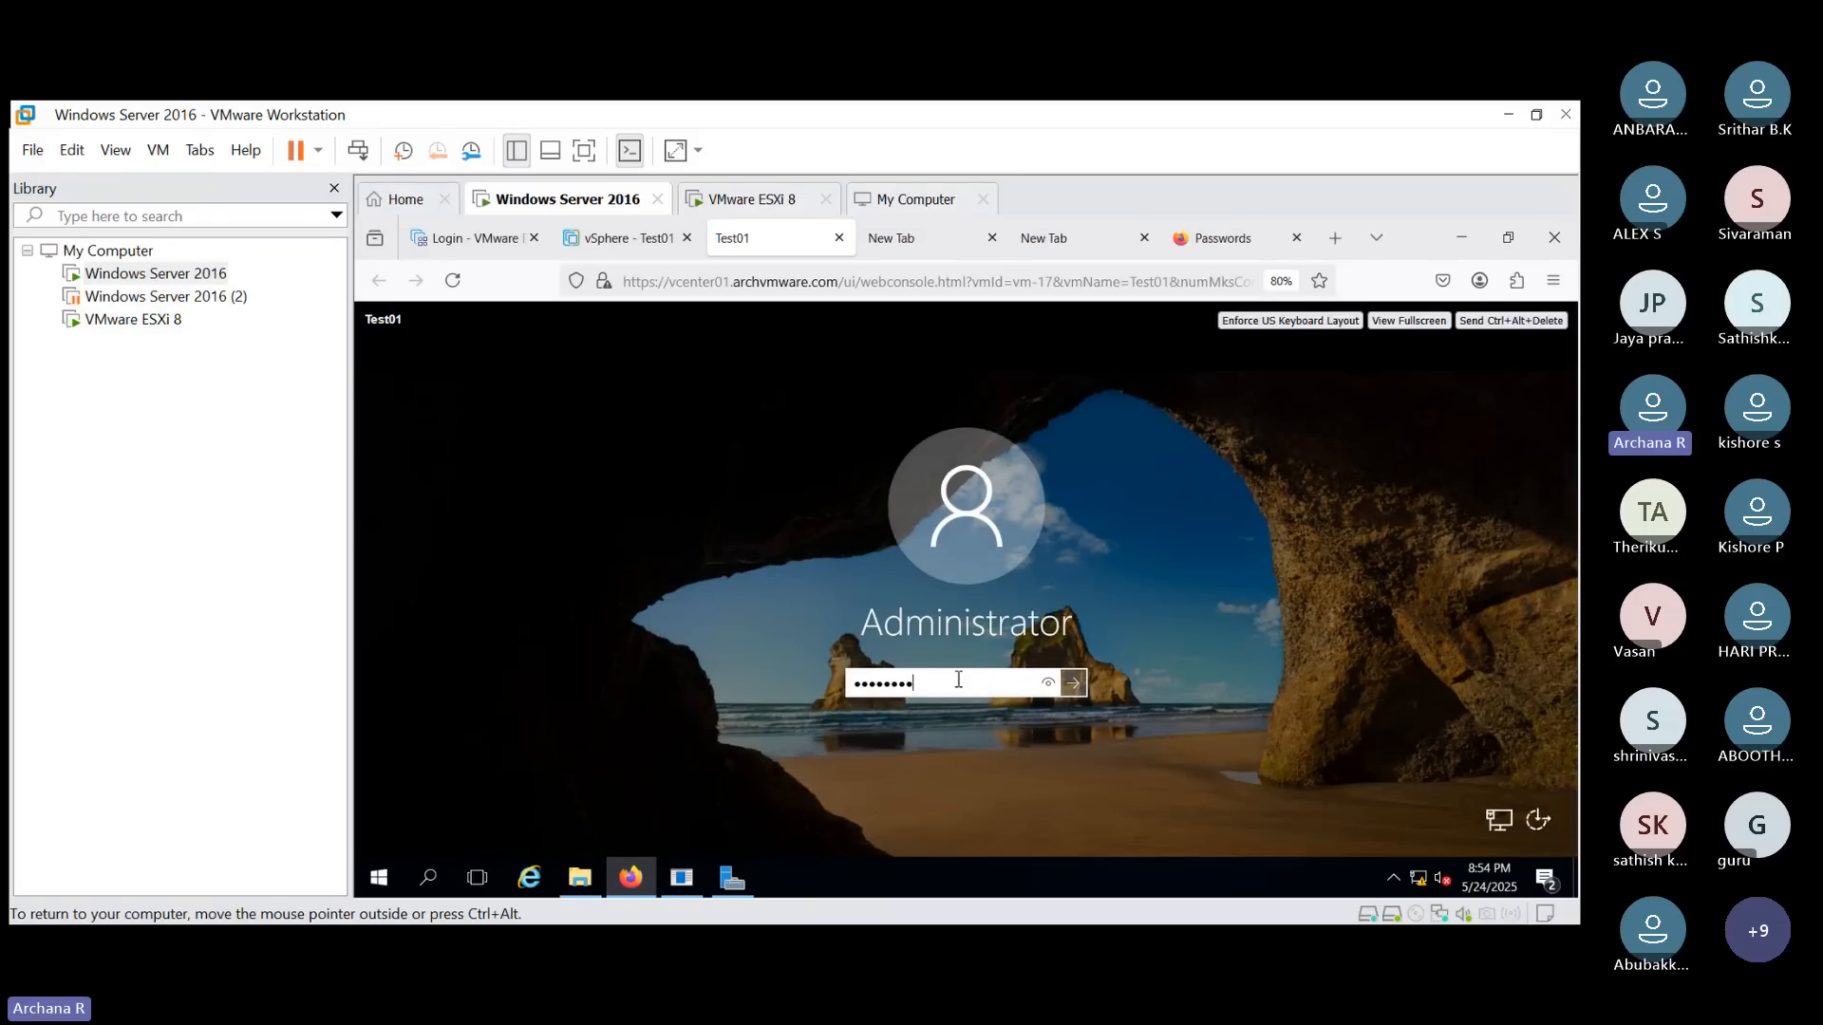
pyautogui.press('Return')
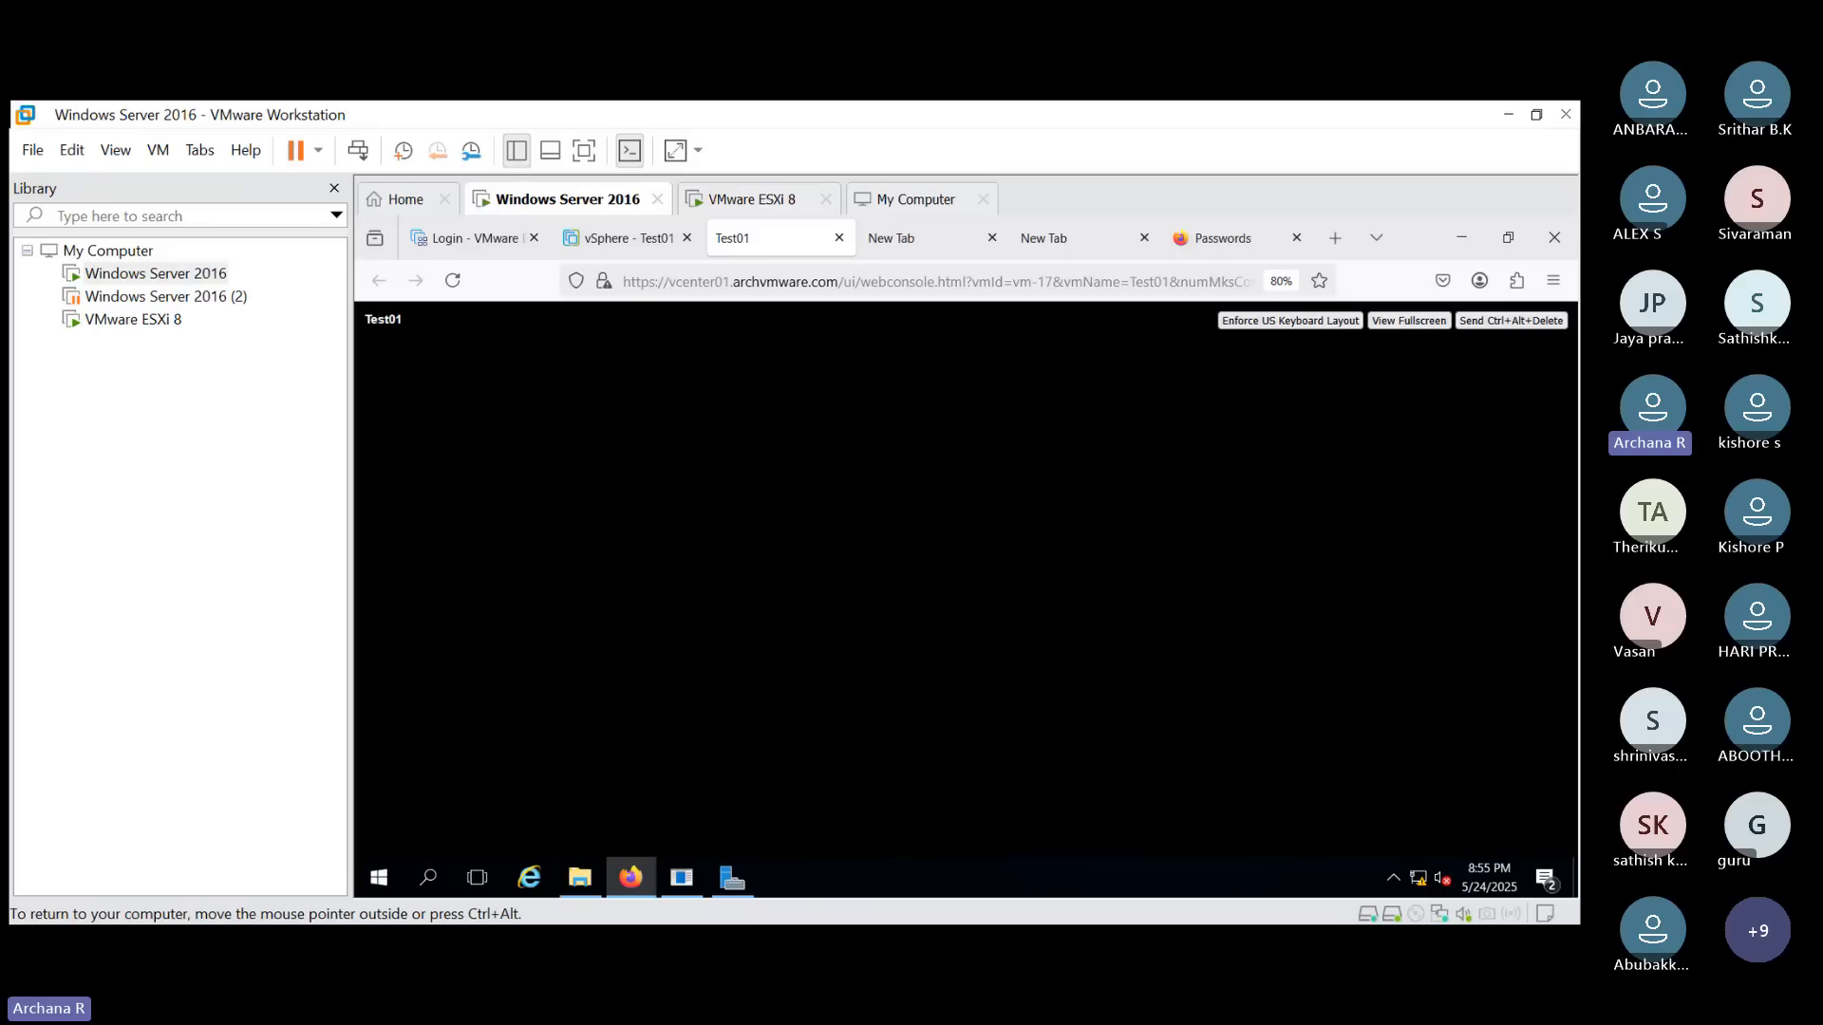
# - Search for Control Panel in Test01 and open Programs and Features under Programs
pyautogui.click(625, 241)
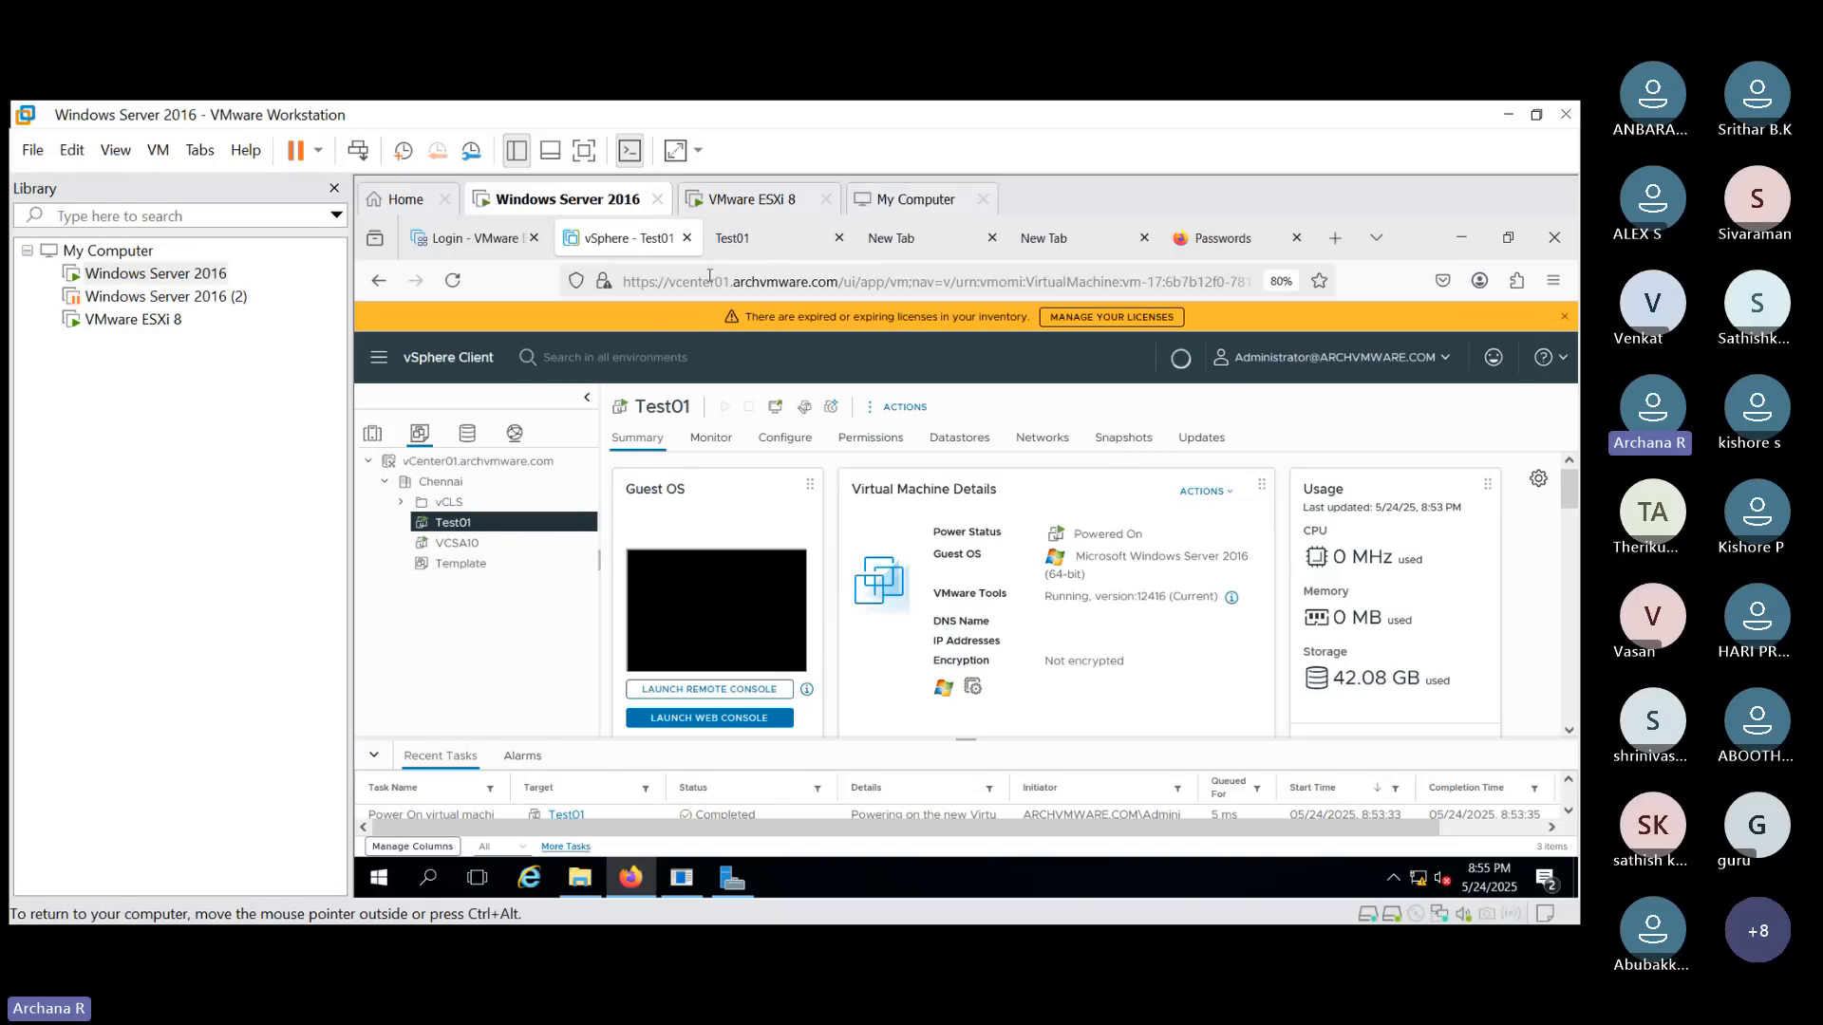
pyautogui.click(742, 252)
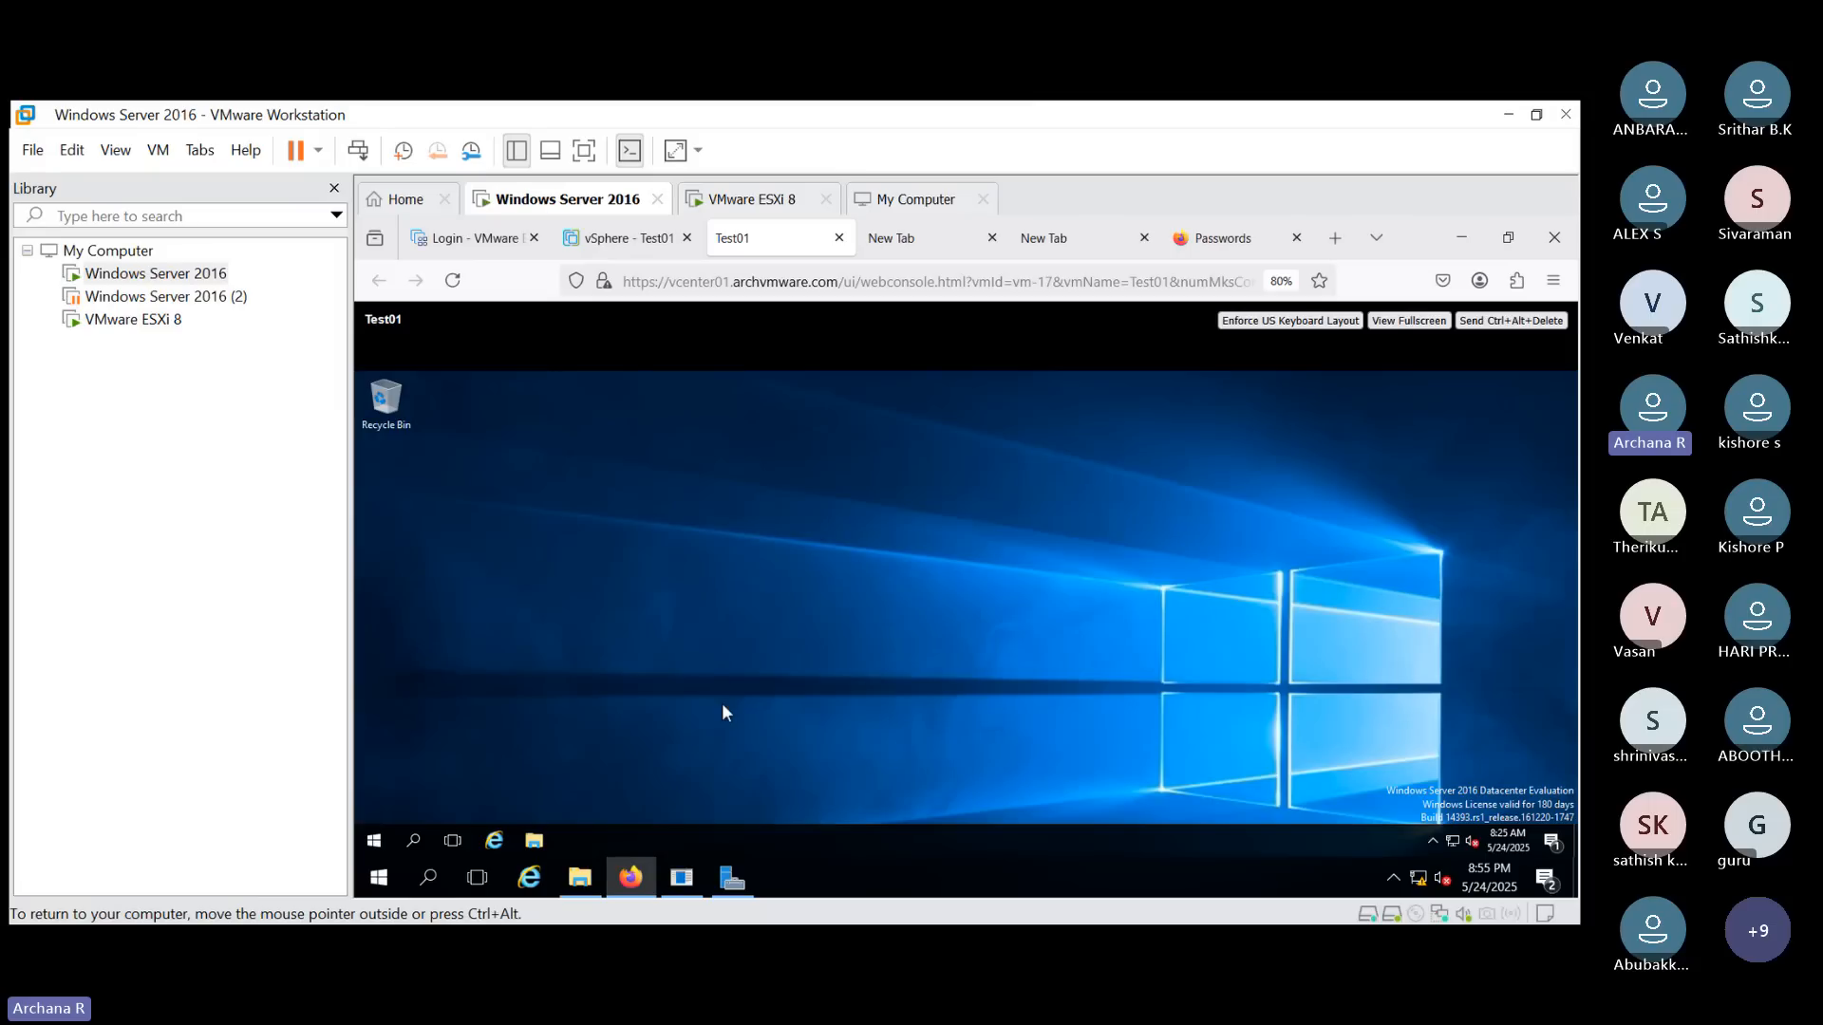
pyautogui.click(408, 837)
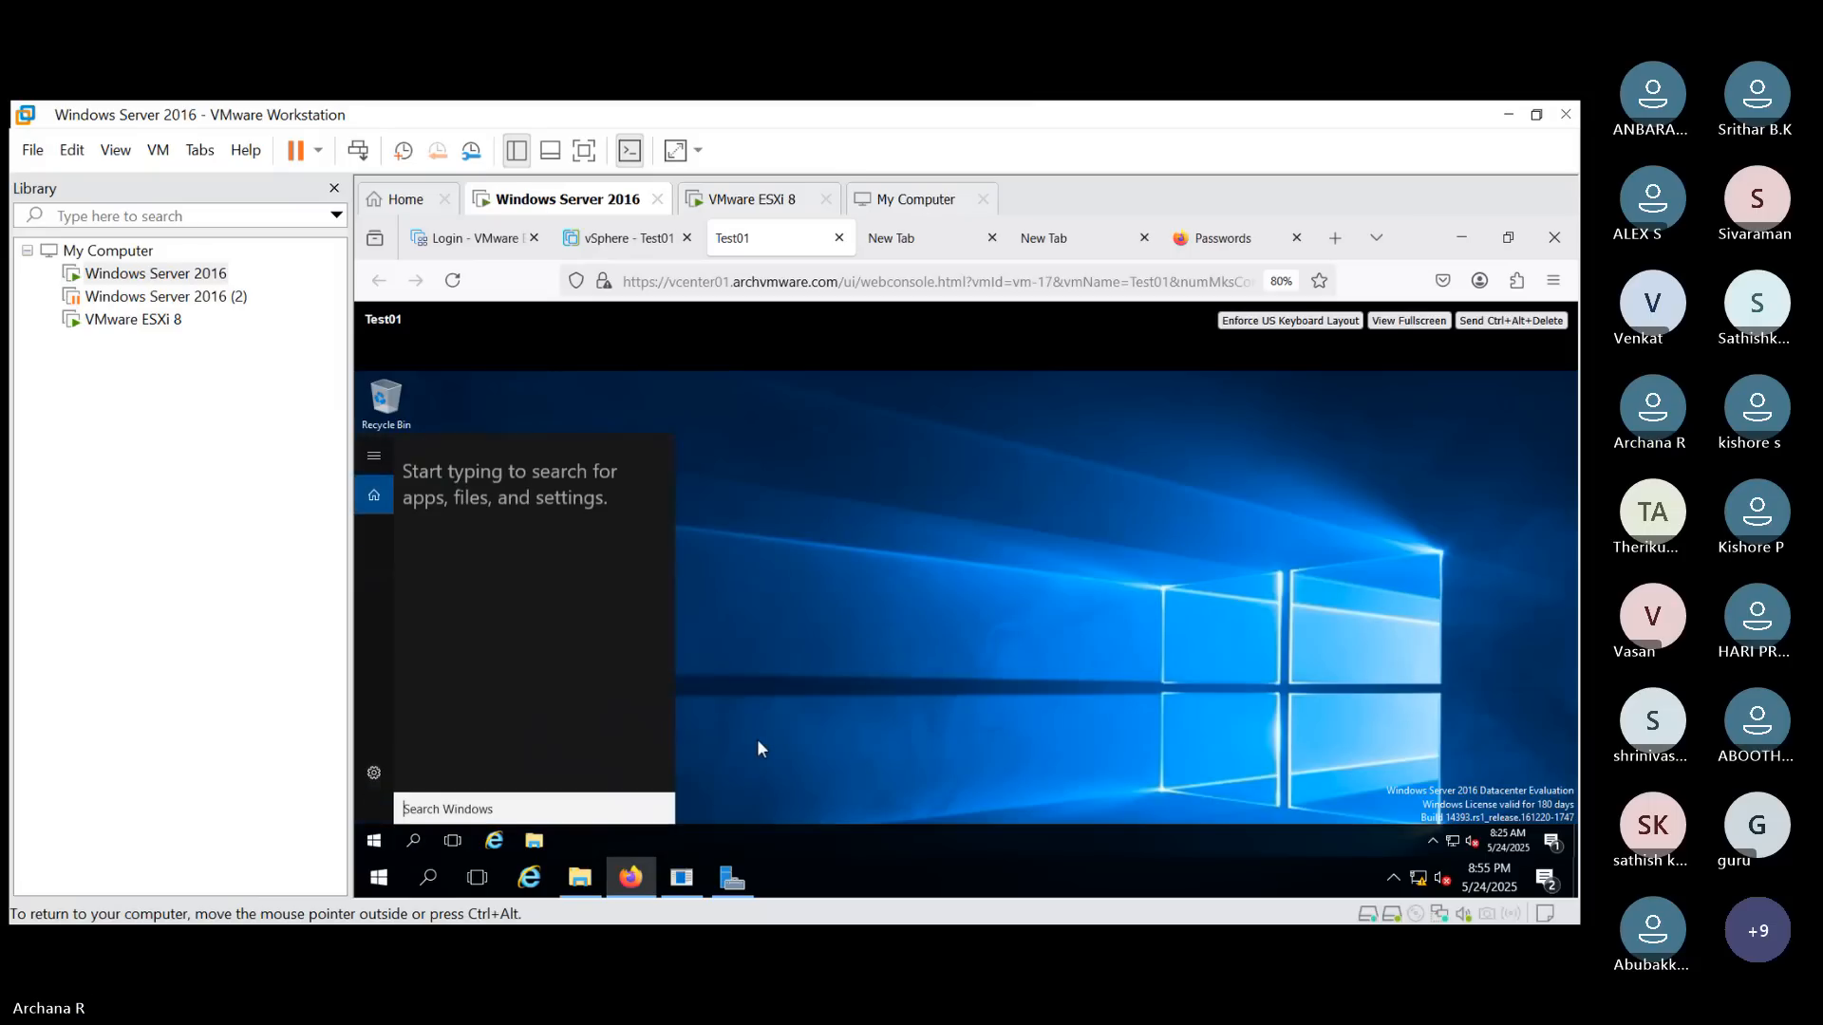
pyautogui.write('c')
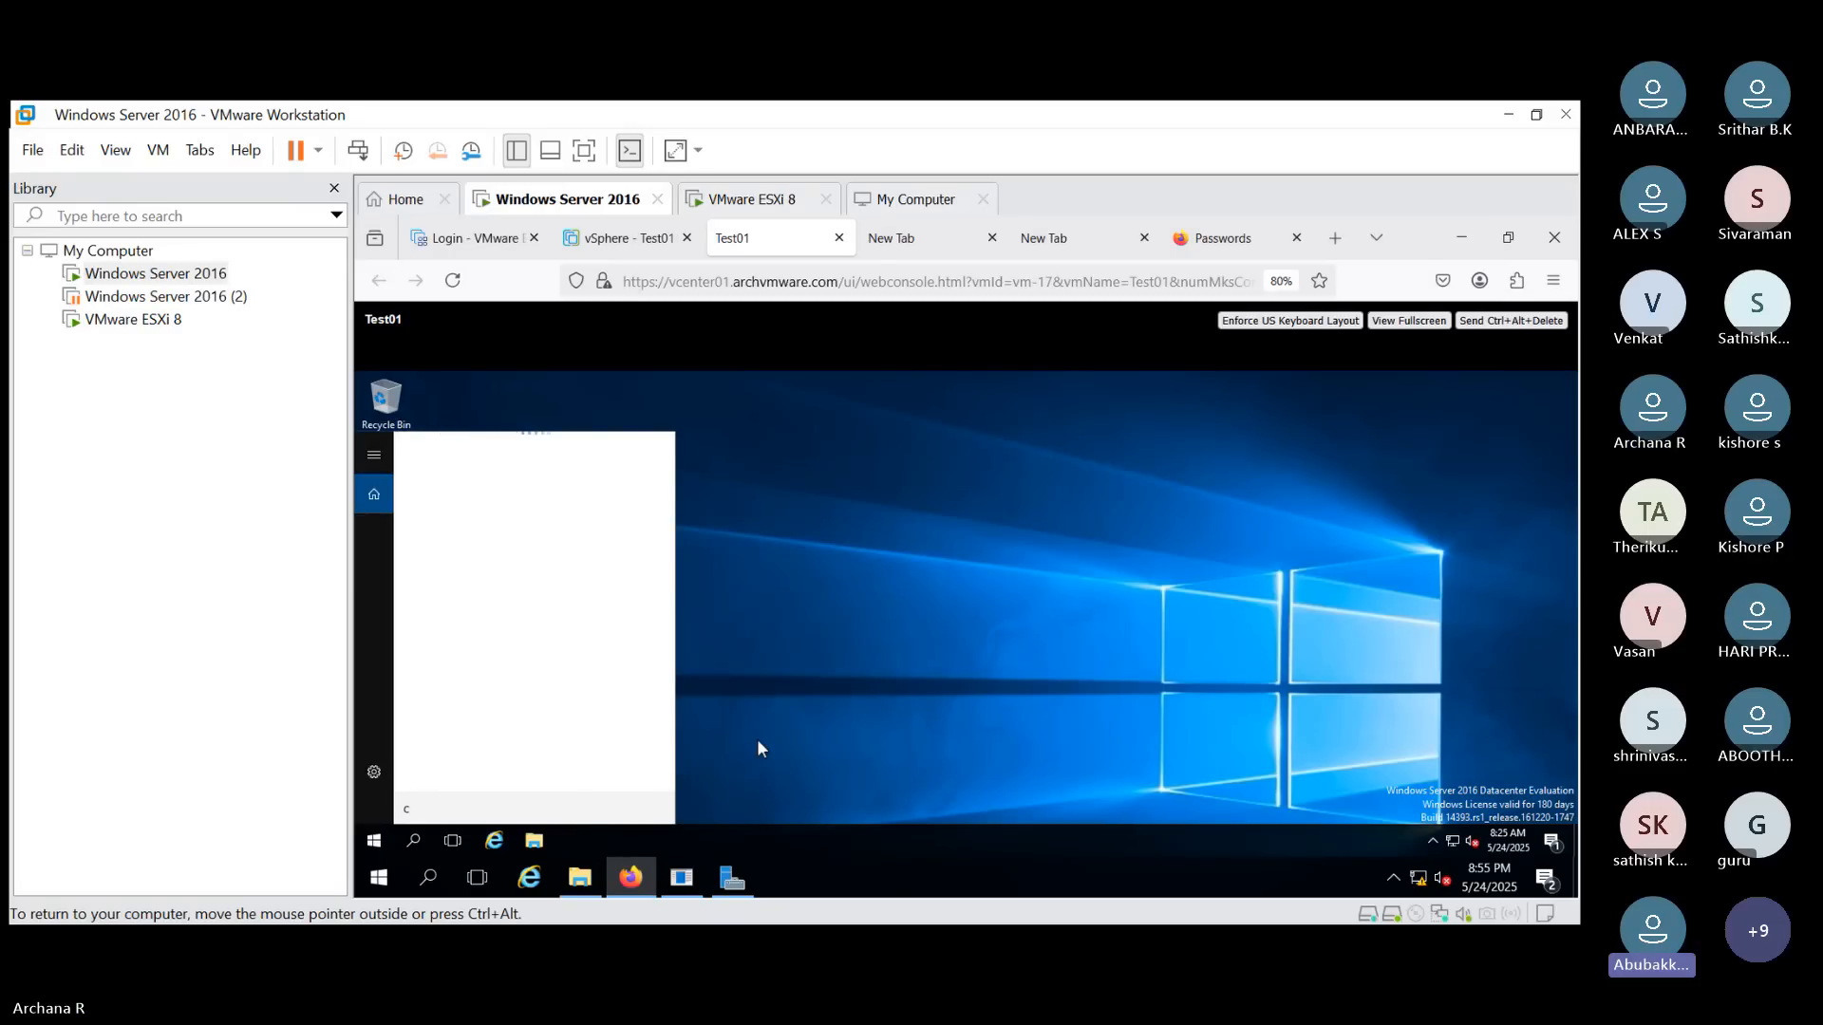
pyautogui.write('on')
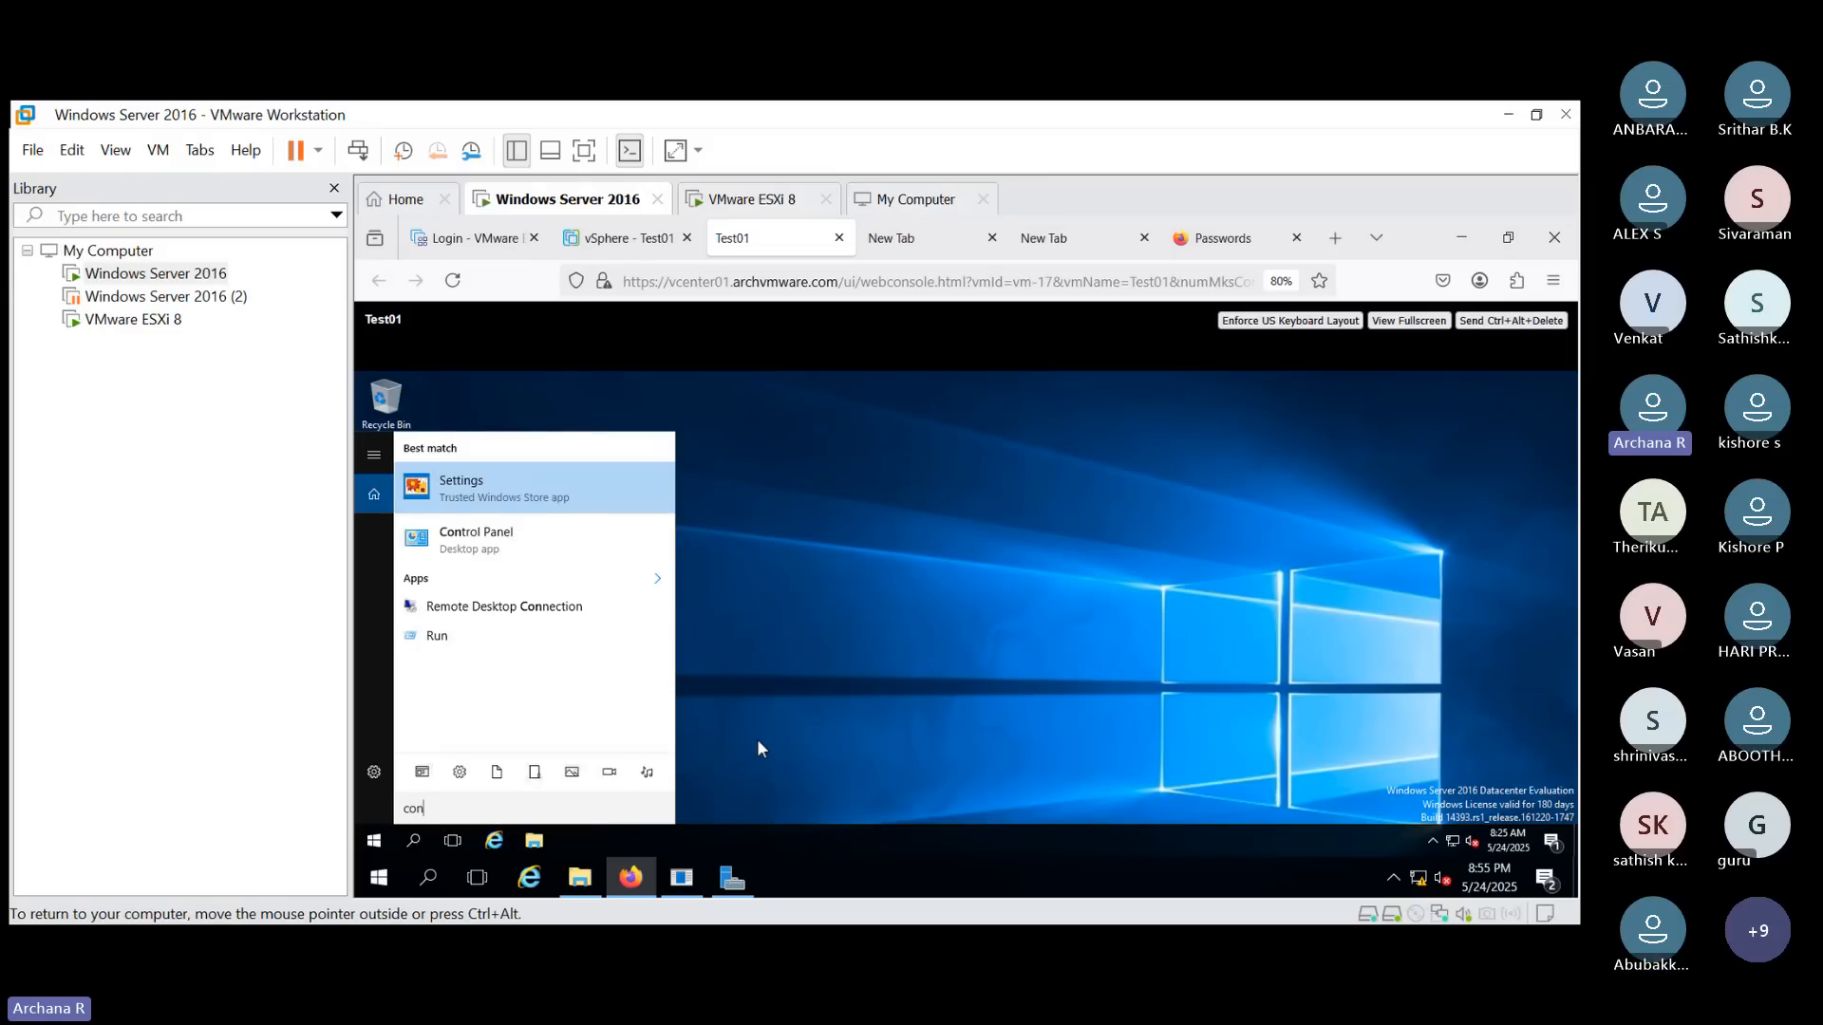
pyautogui.write('t')
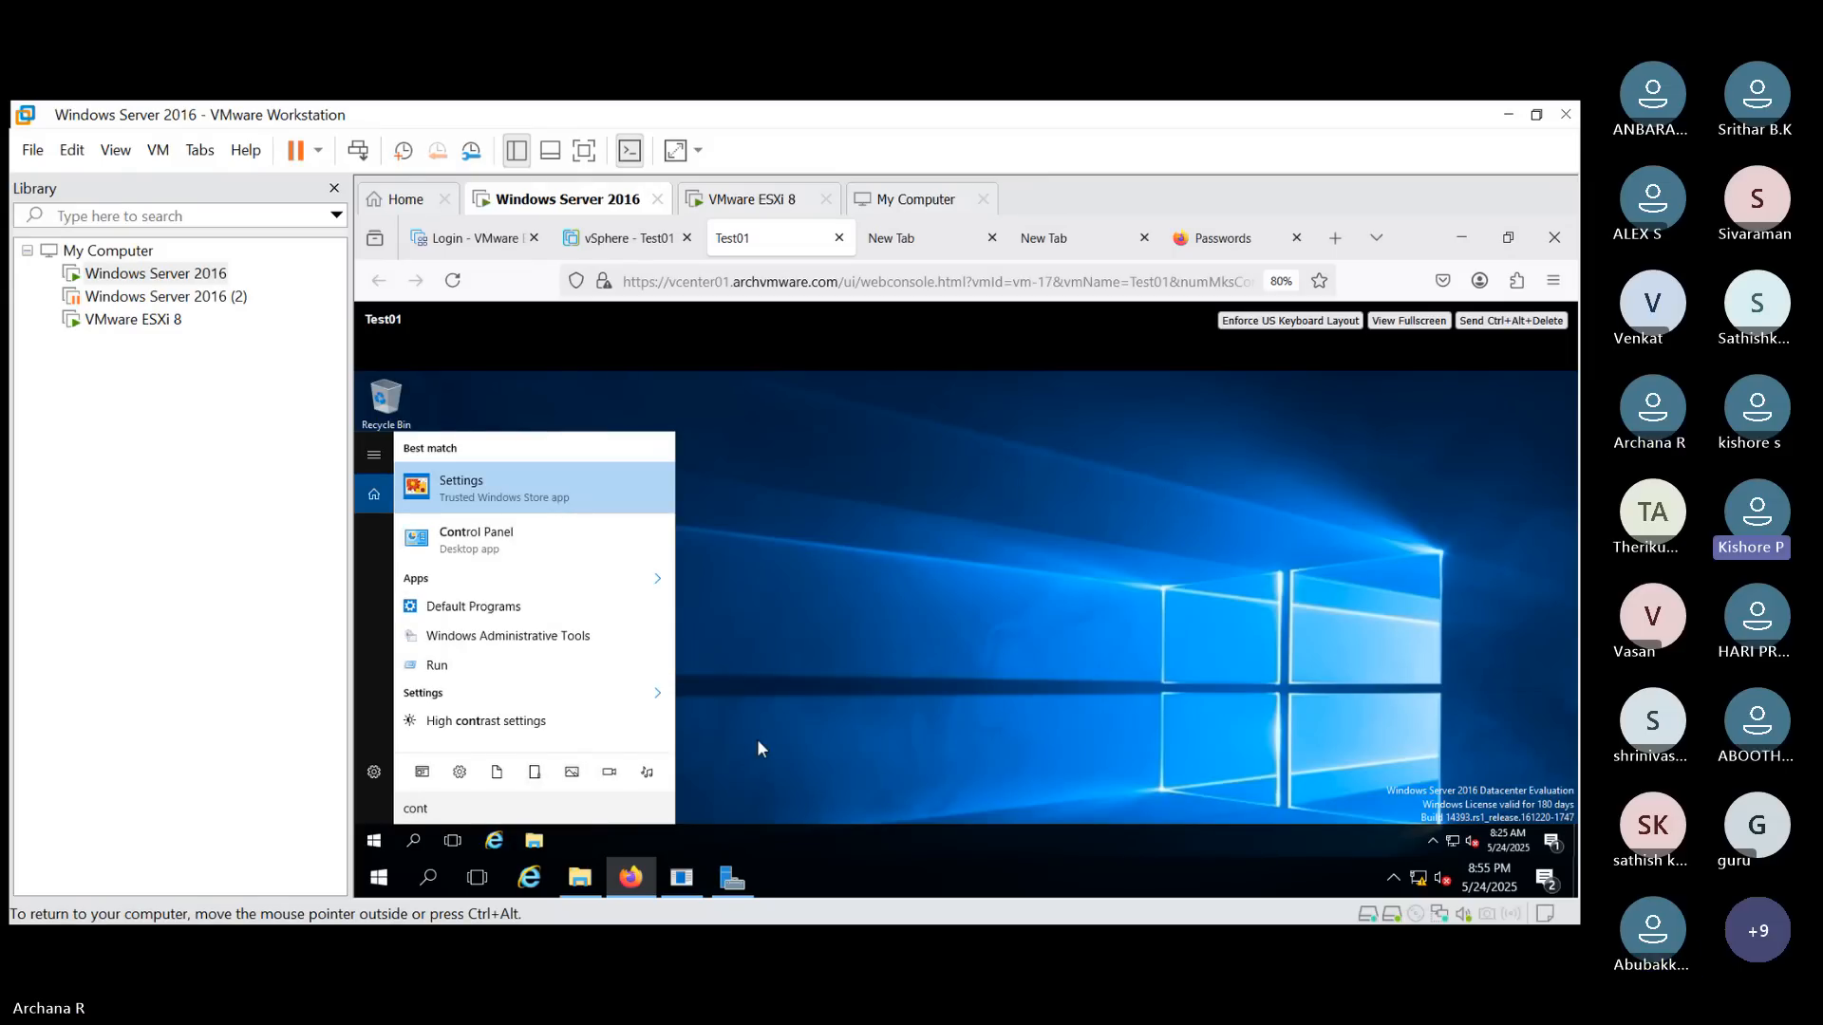
pyautogui.press('Down')
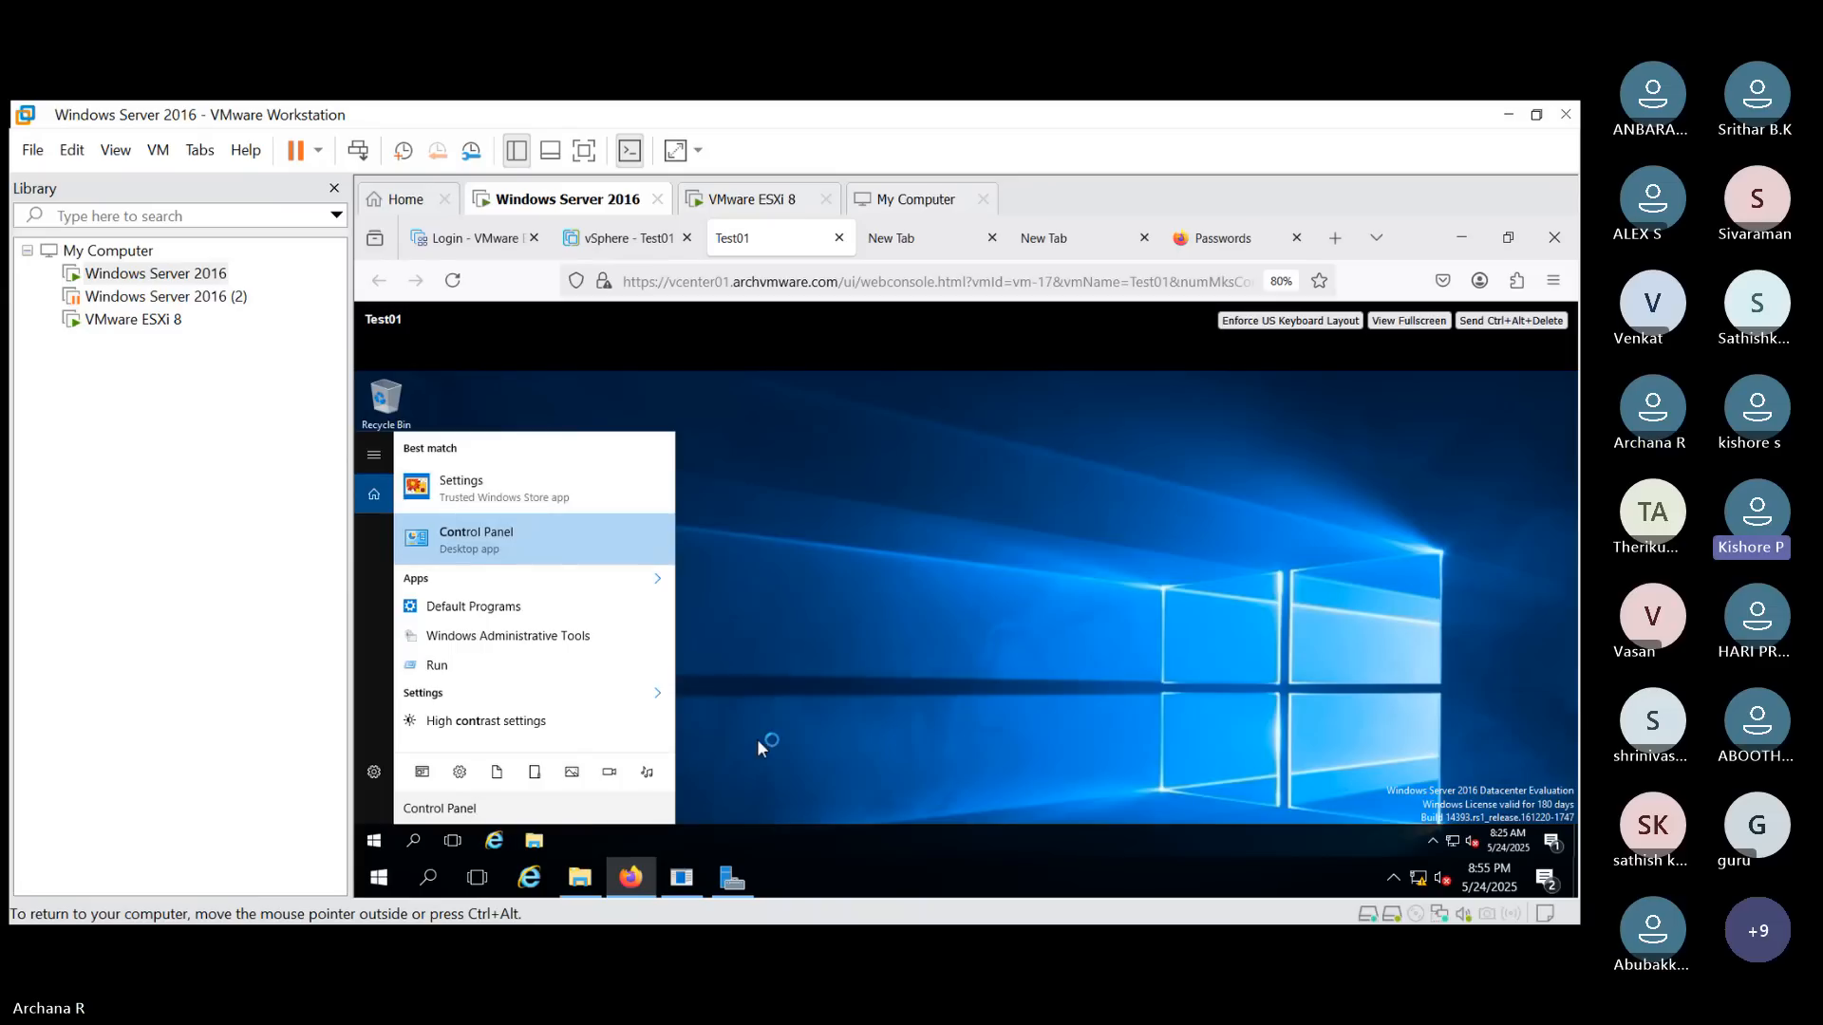
pyautogui.press('Return')
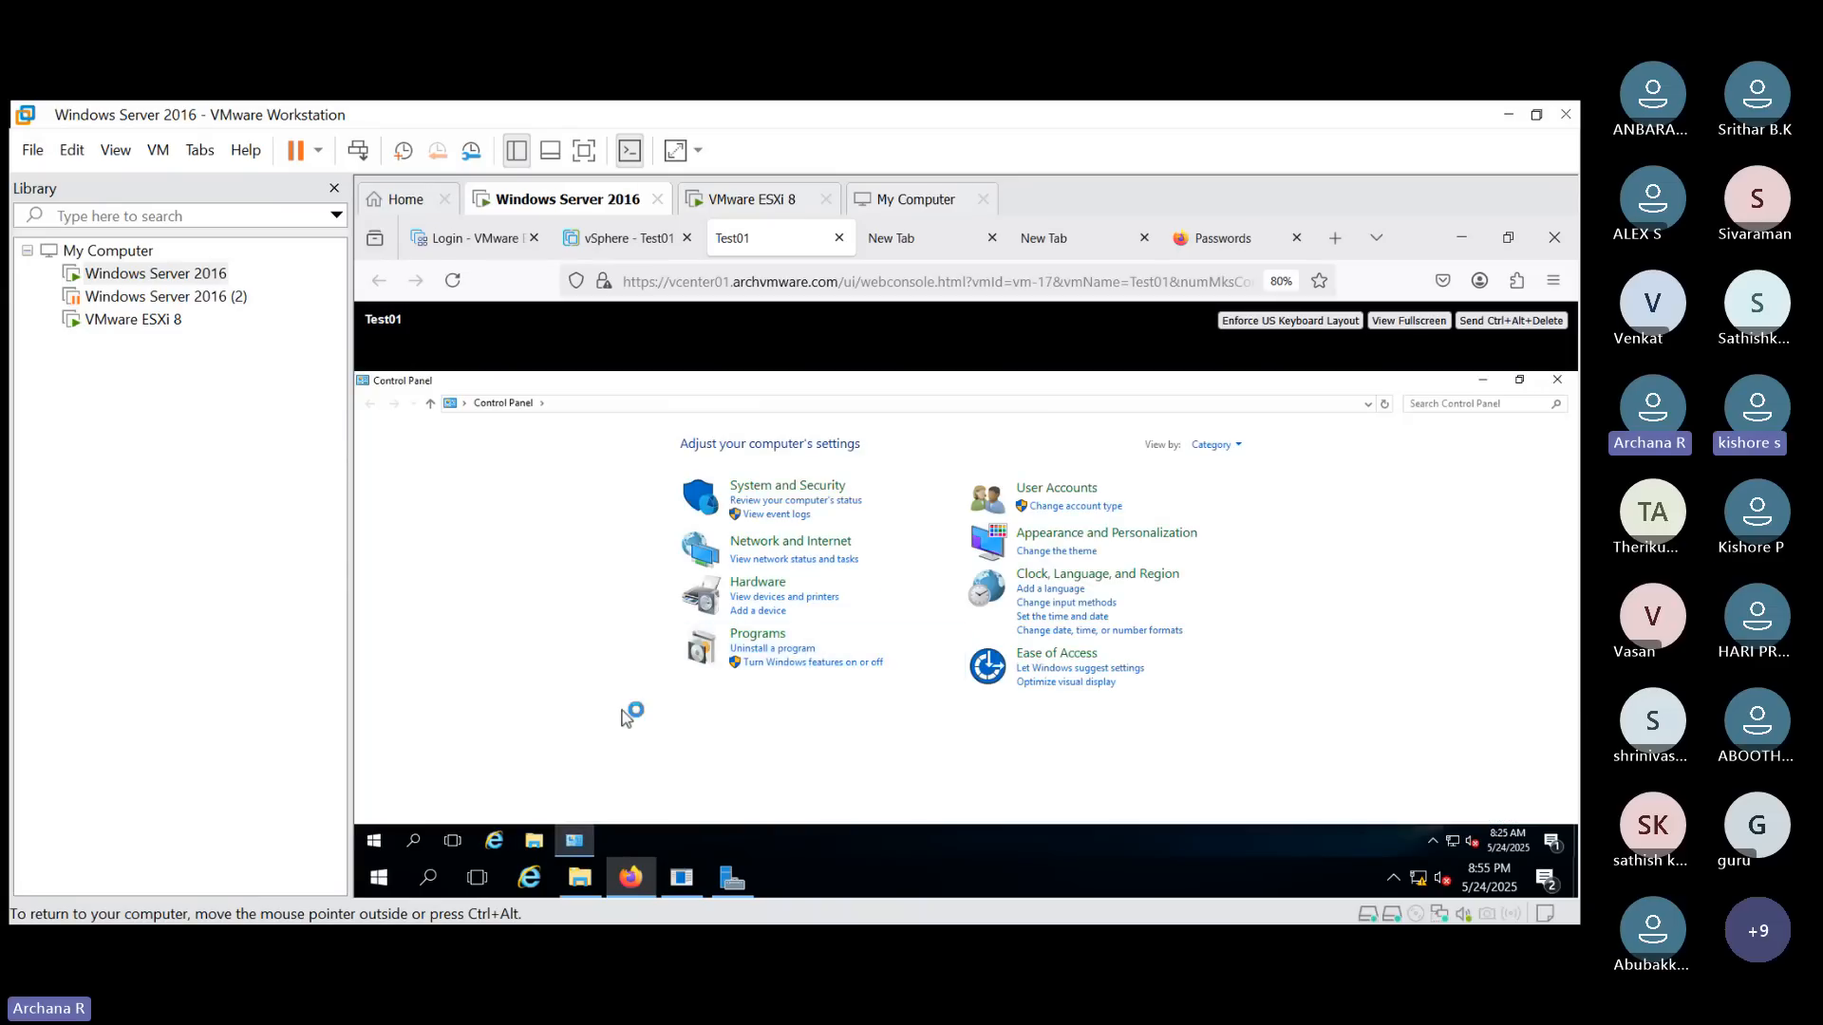
pyautogui.click(760, 634)
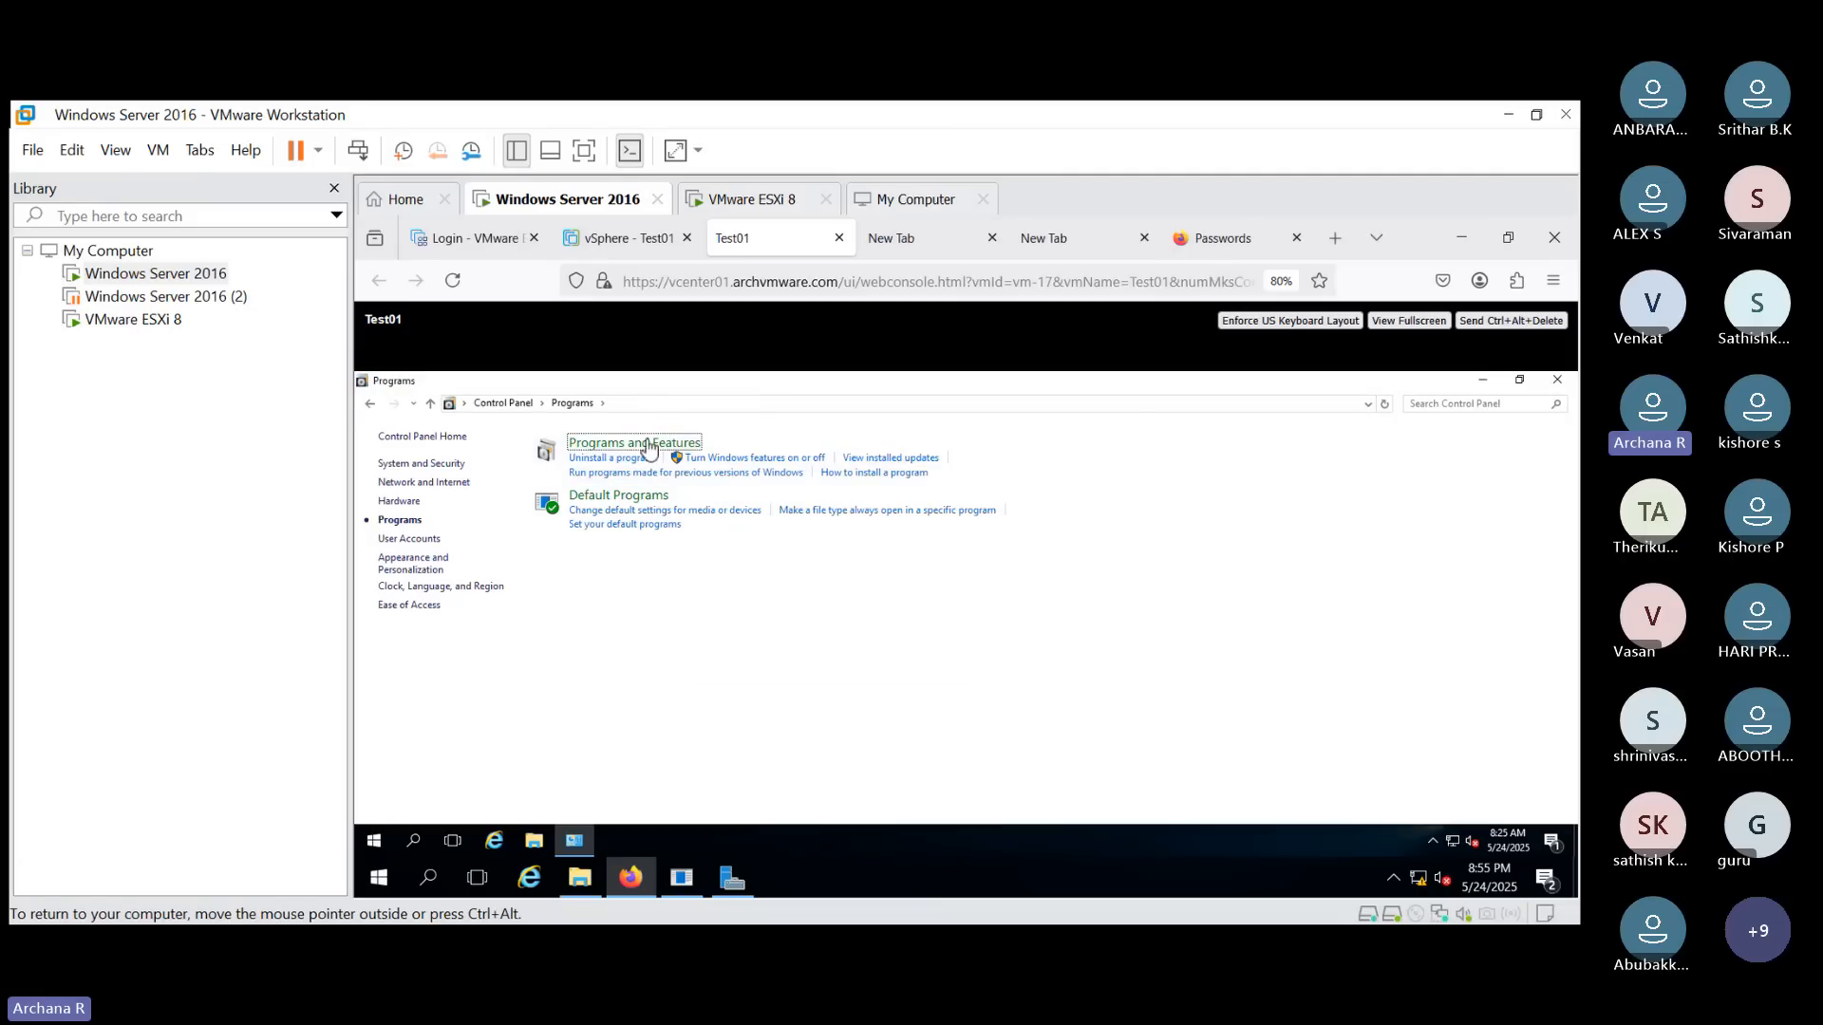
pyautogui.click(667, 442)
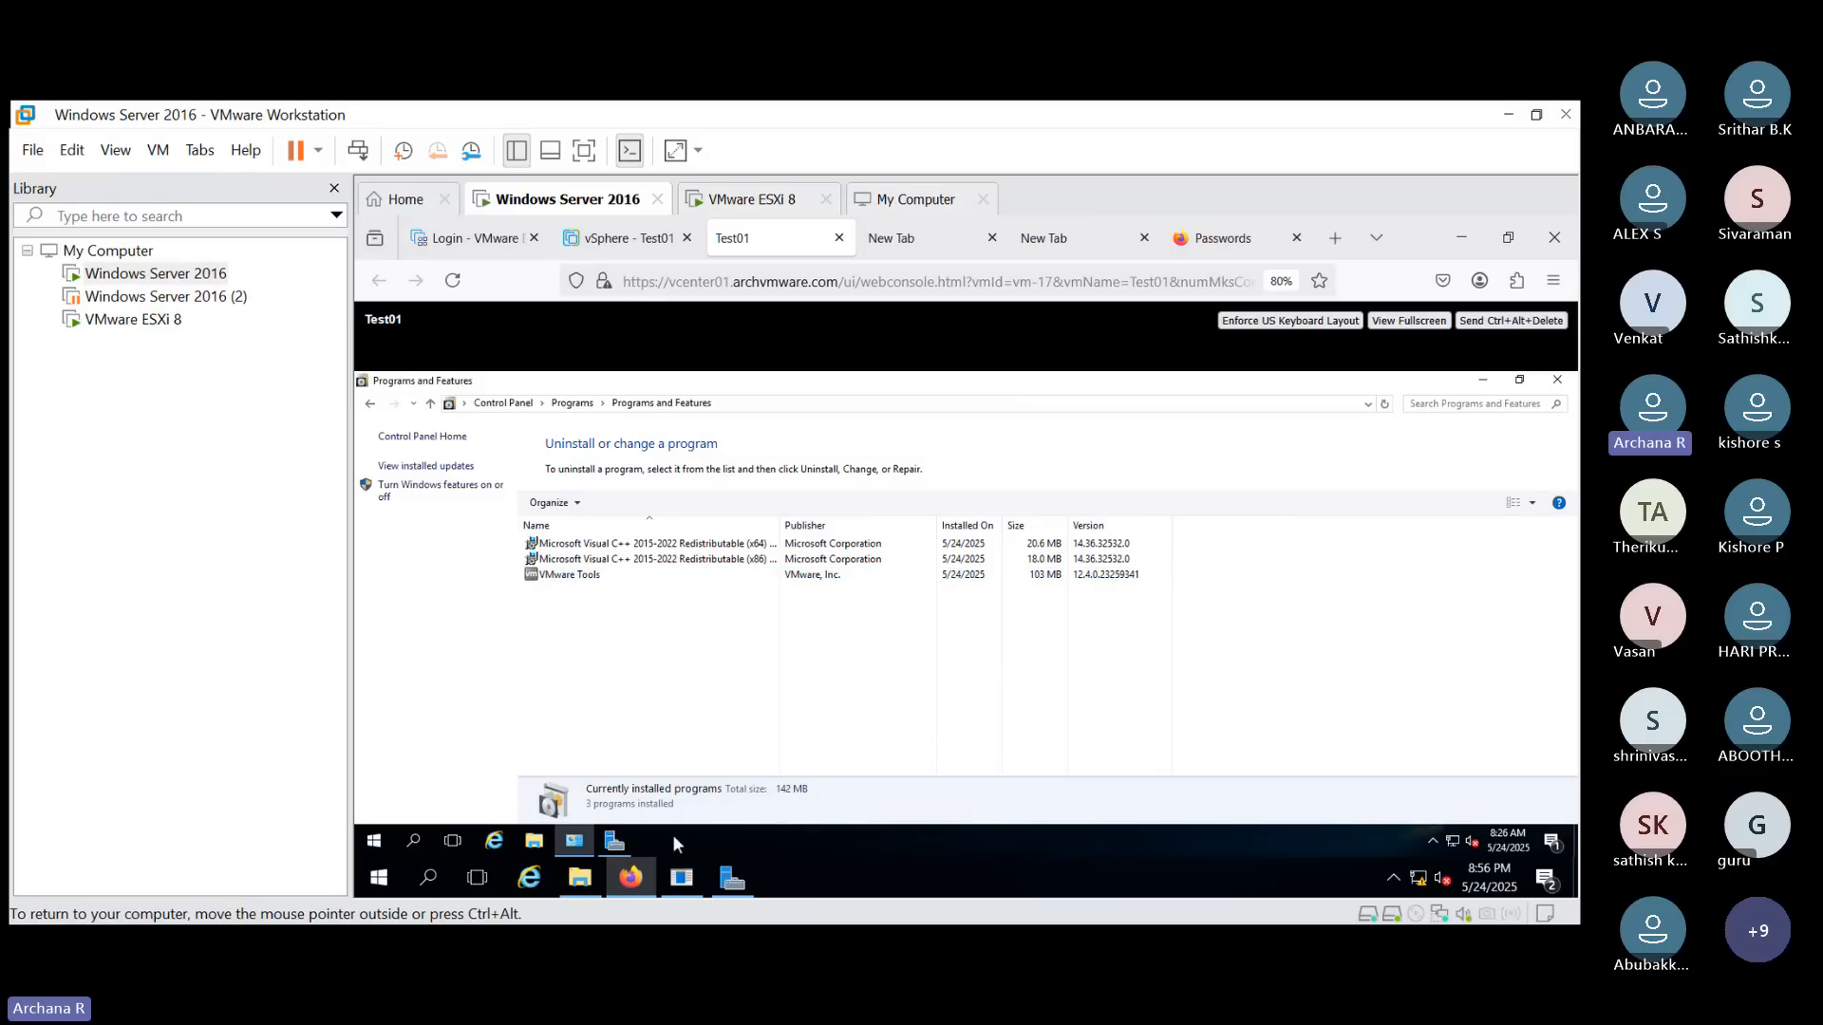
# - Open File Explorer in Test01 and browse to Local Disk (C:) under This PC
pyautogui.click(532, 839)
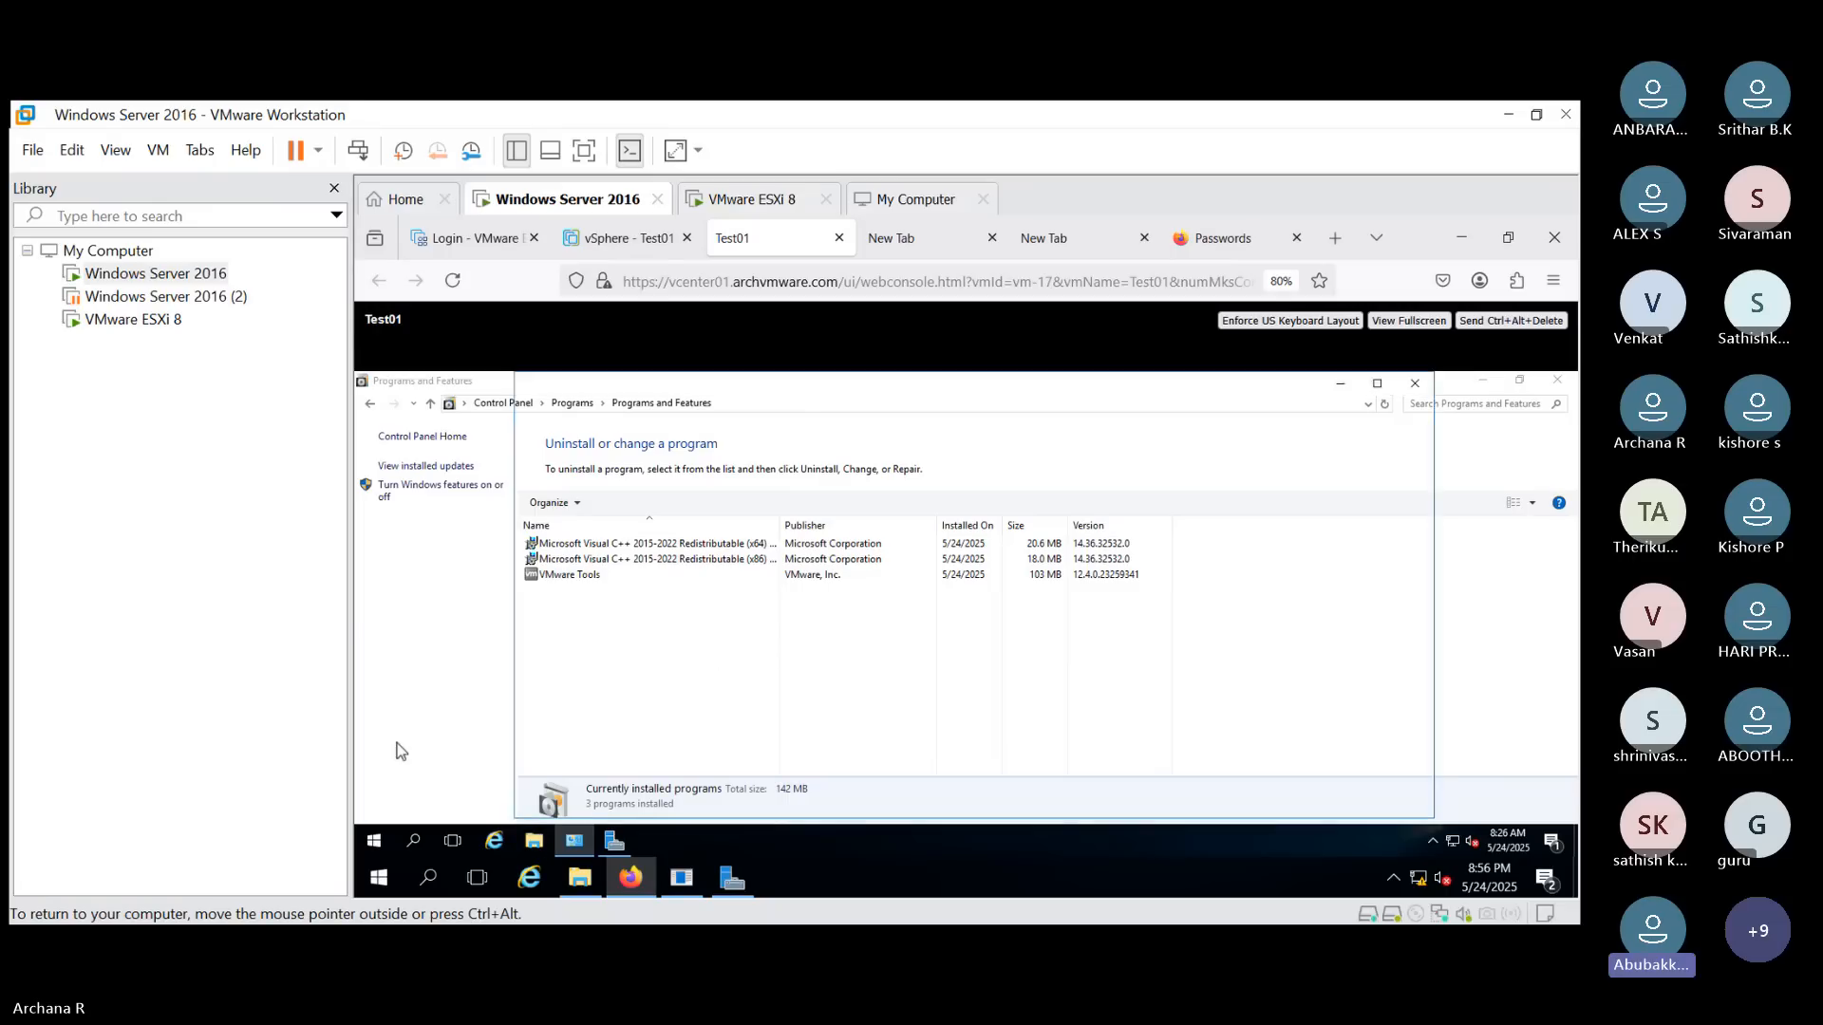
pyautogui.click(590, 574)
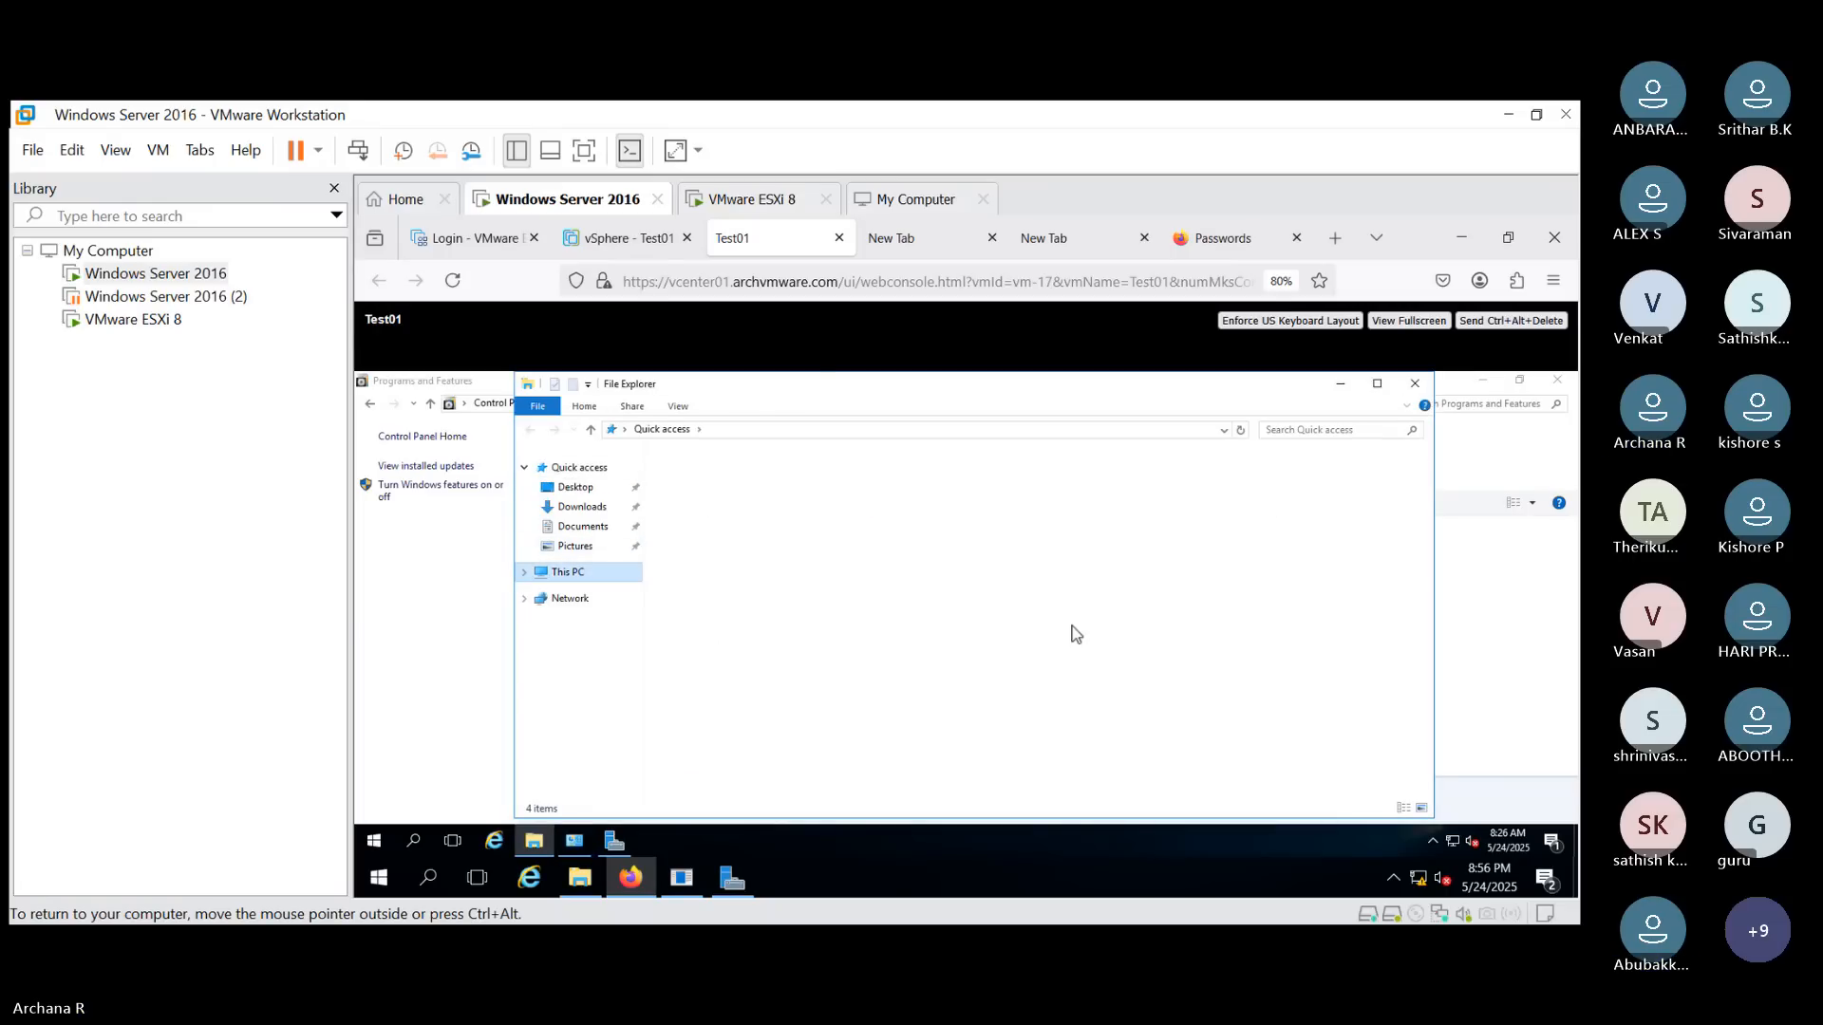
pyautogui.doubleClick(725, 598)
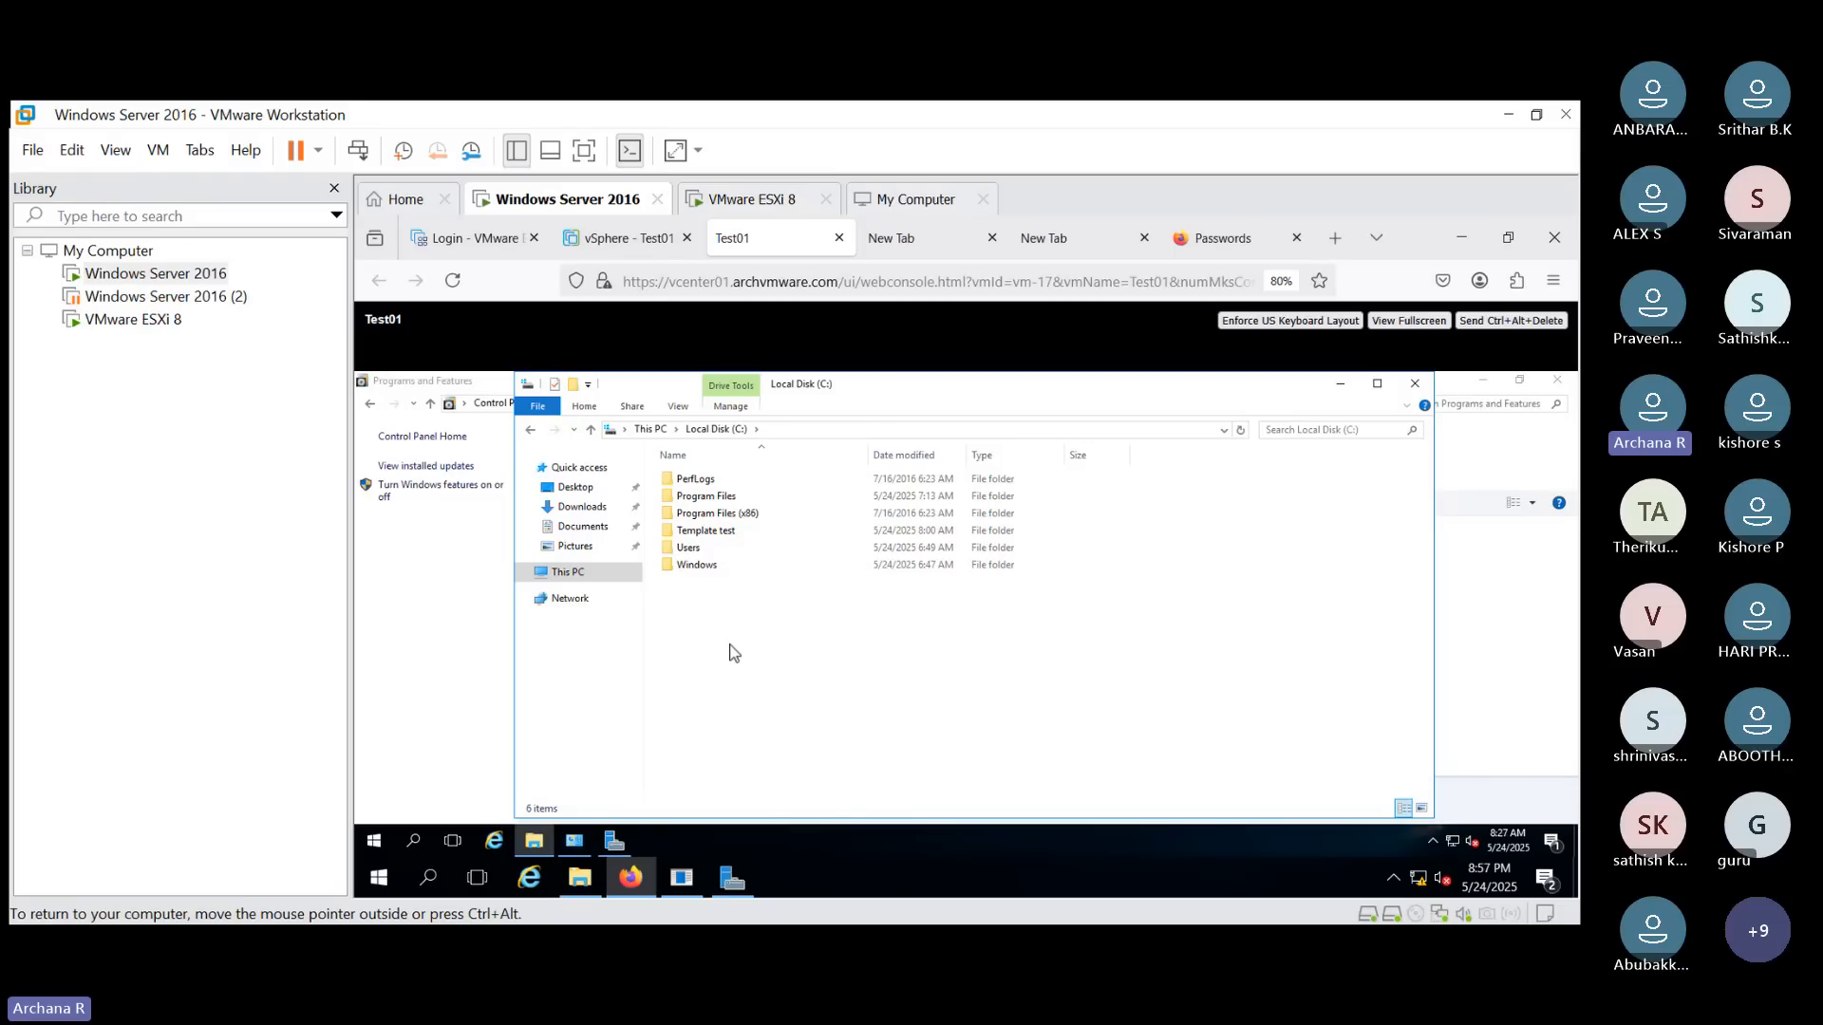
# - Open Notepad, write "sysprep" in it, and minimize the window
pyautogui.click(409, 842)
pyautogui.write('not')
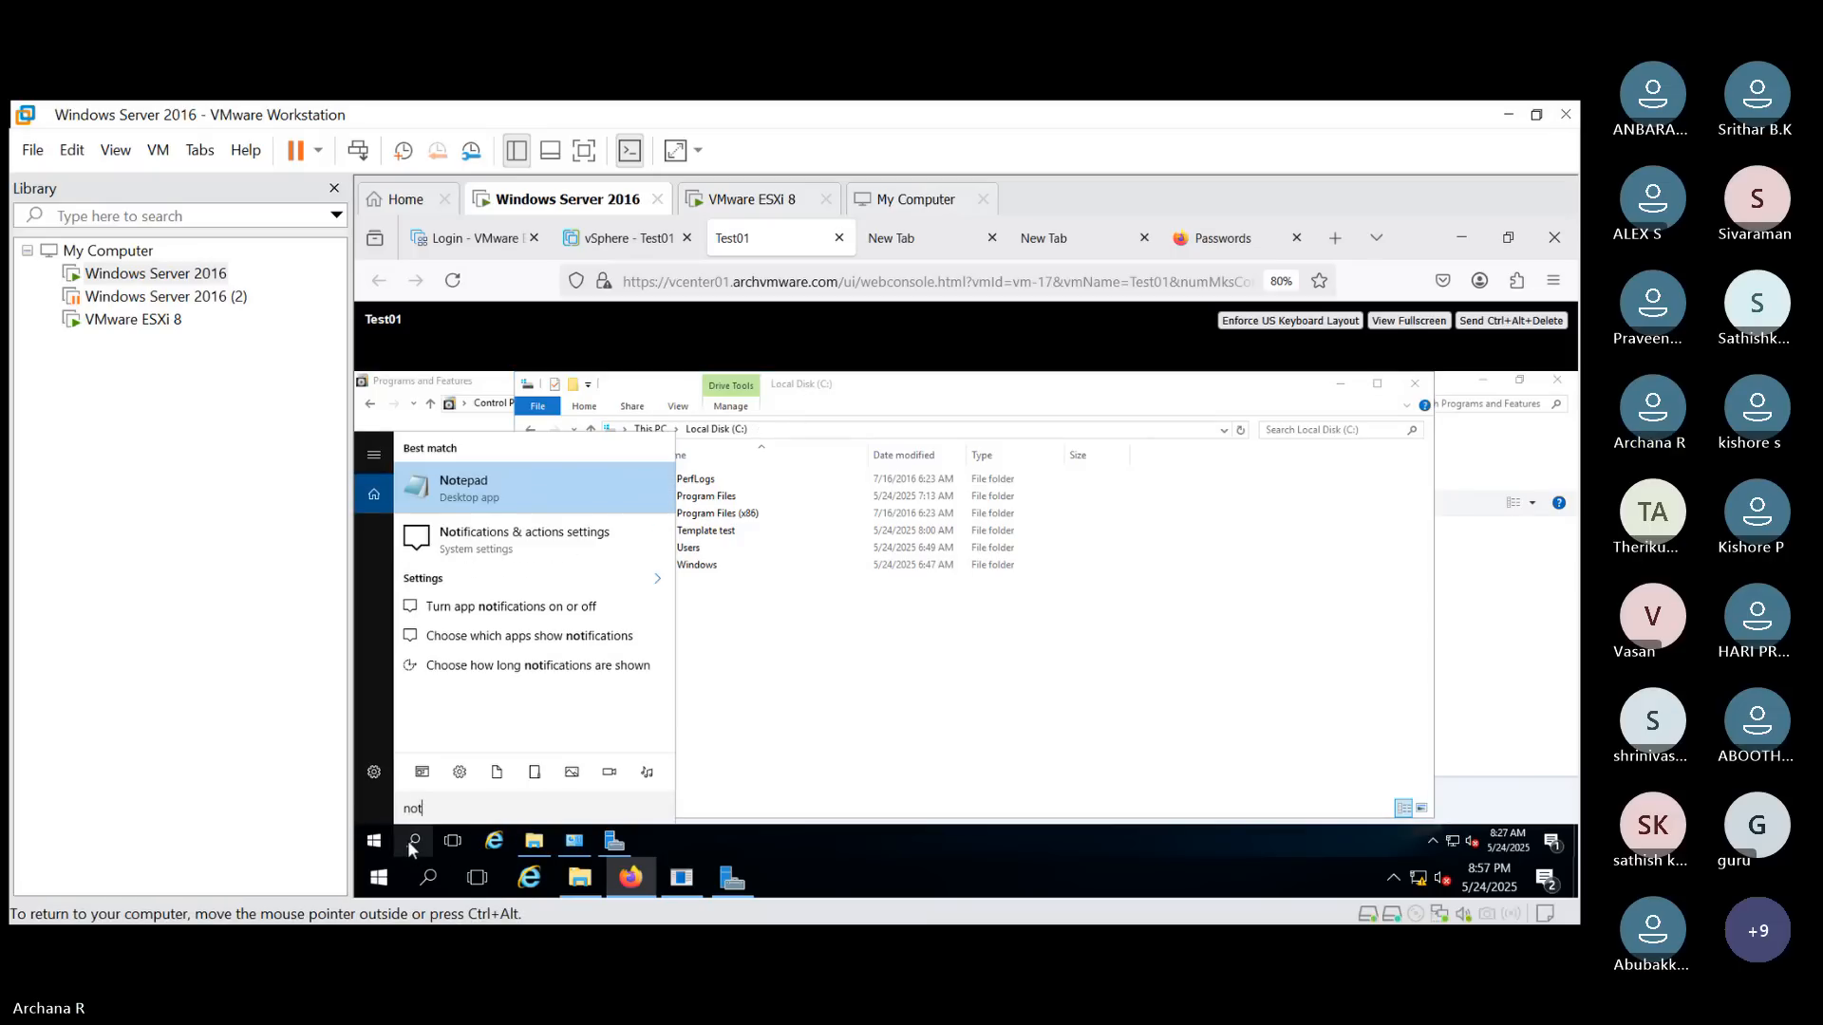
pyautogui.press('Return')
pyautogui.write('sysprep')
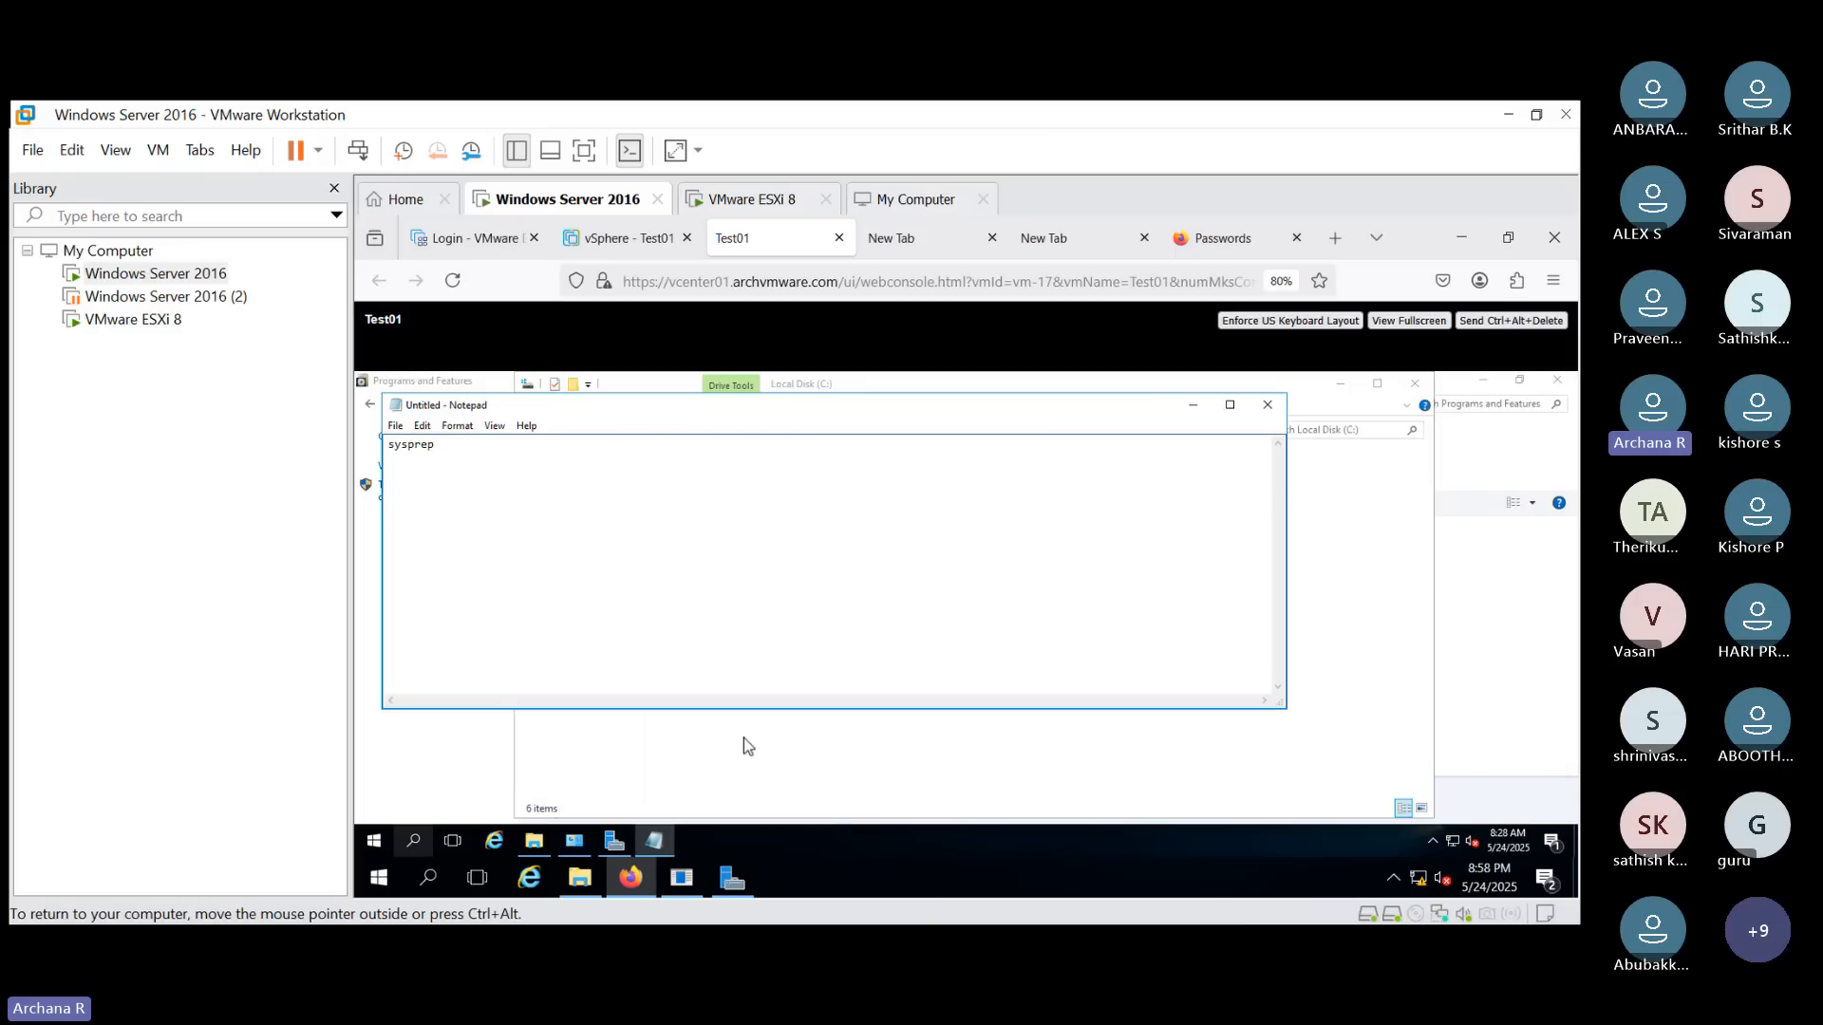
pyautogui.click(1196, 406)
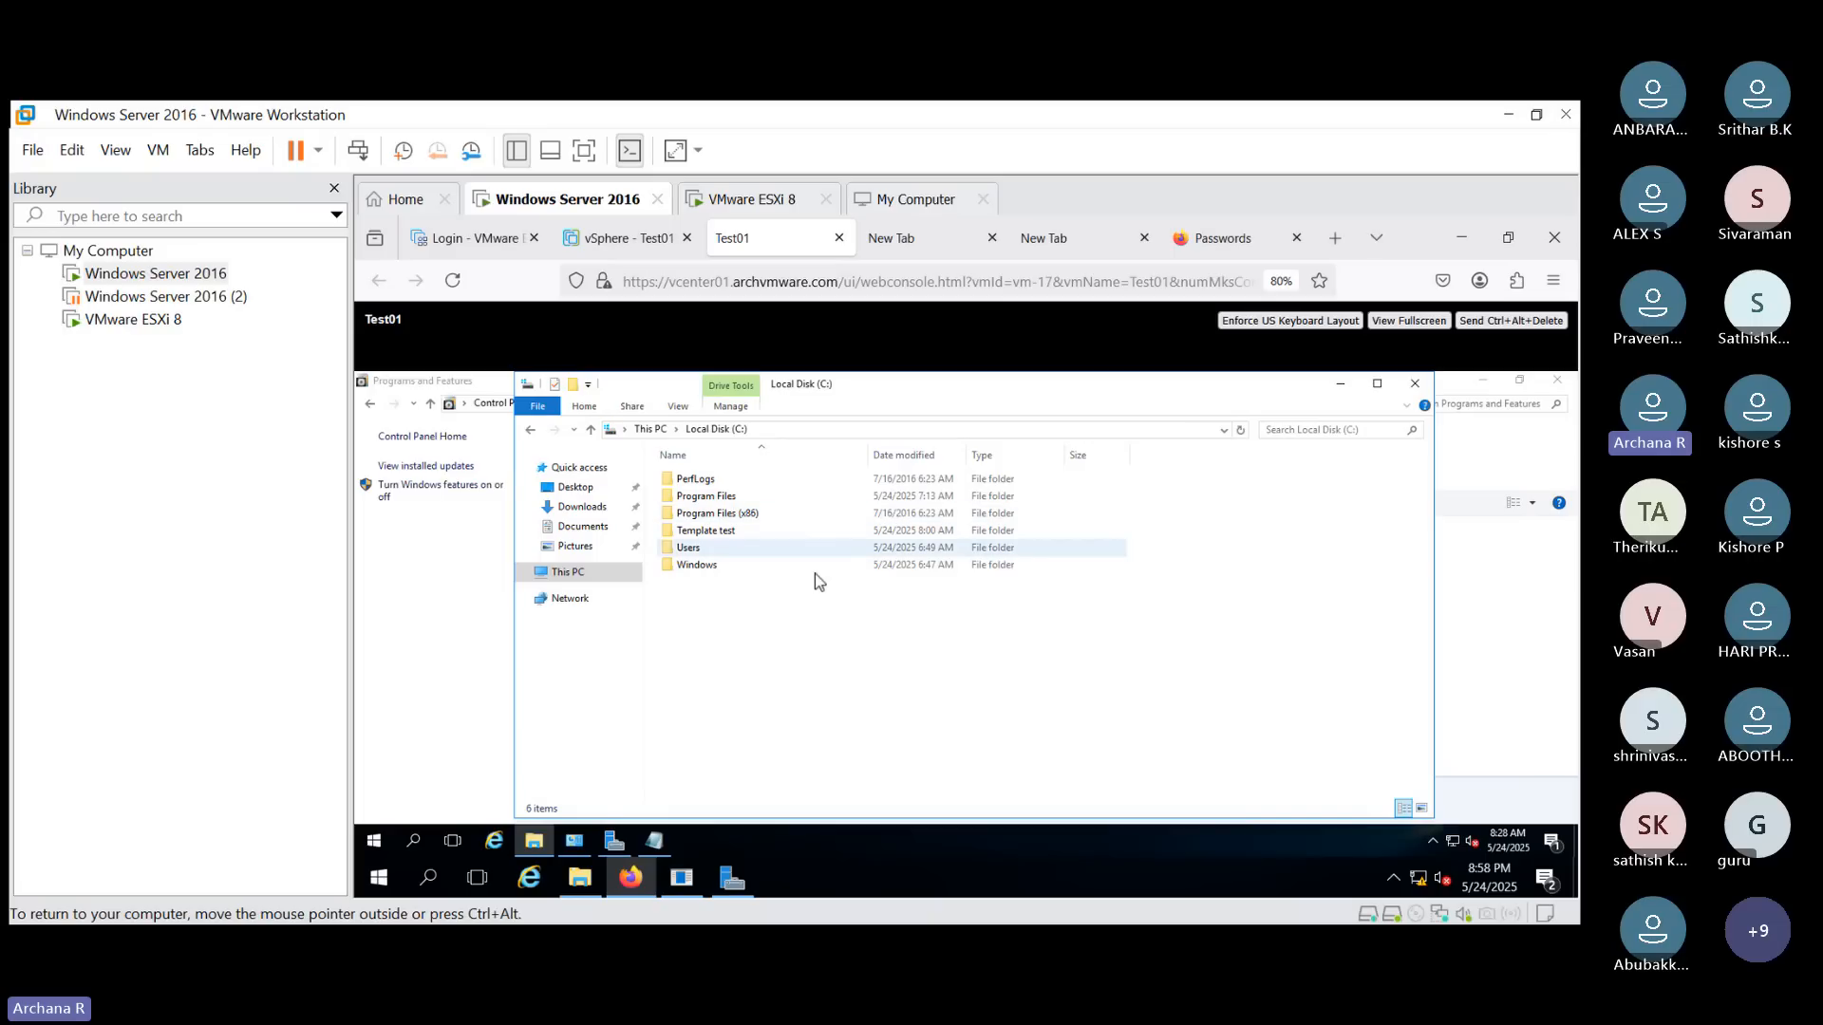
# - Navigate in File Explorer to the C:\Windows\System32\Sysprep folder
pyautogui.doubleClick(744, 570)
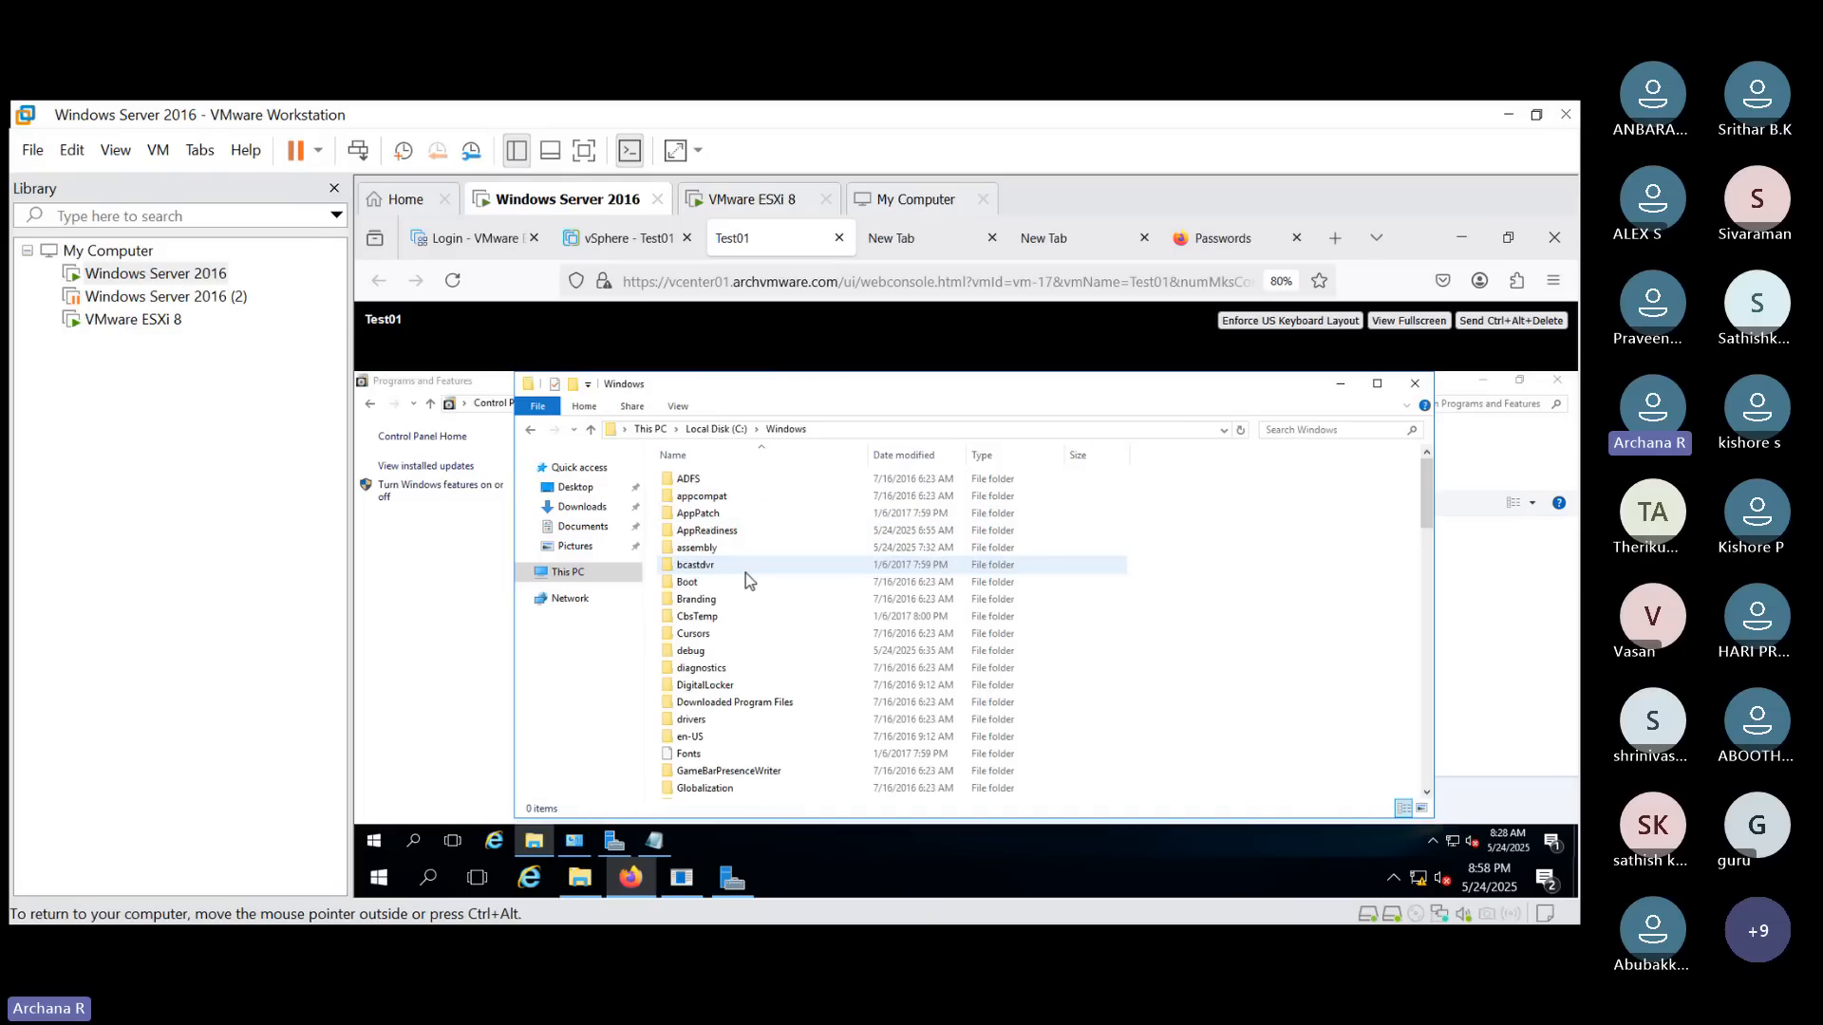
pyautogui.press('s')
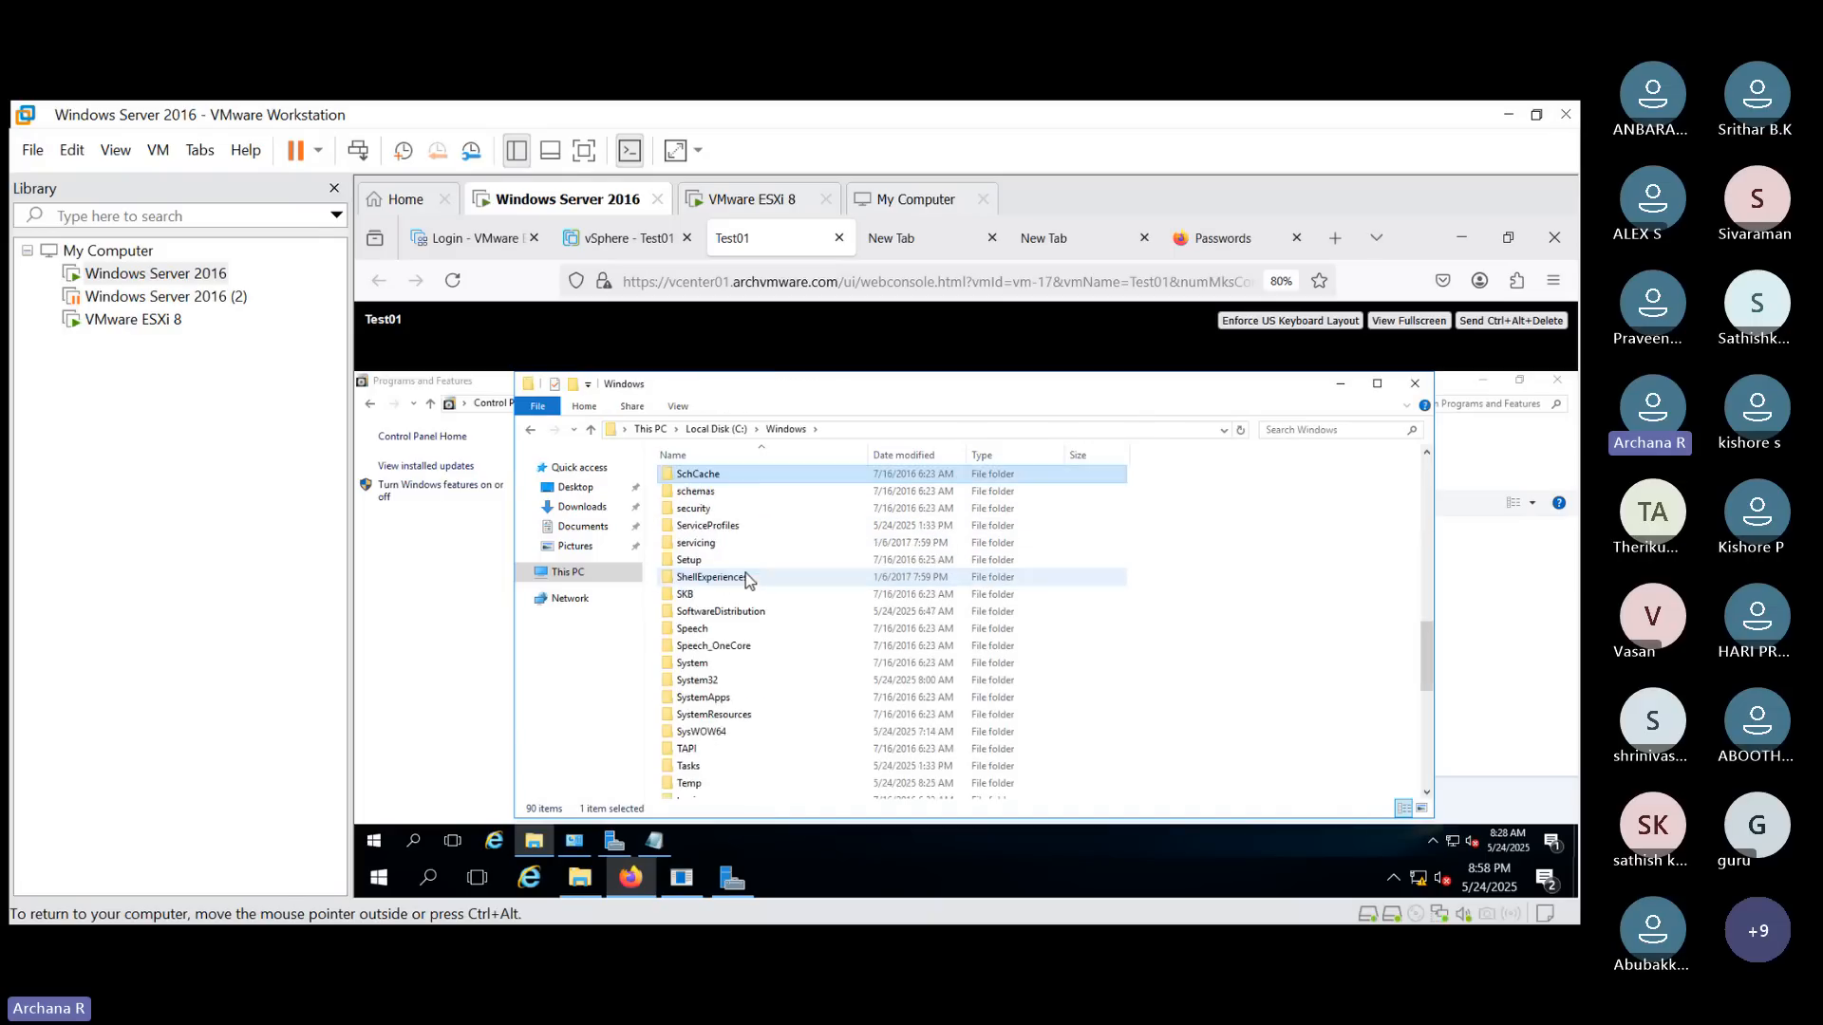
pyautogui.doubleClick(754, 685)
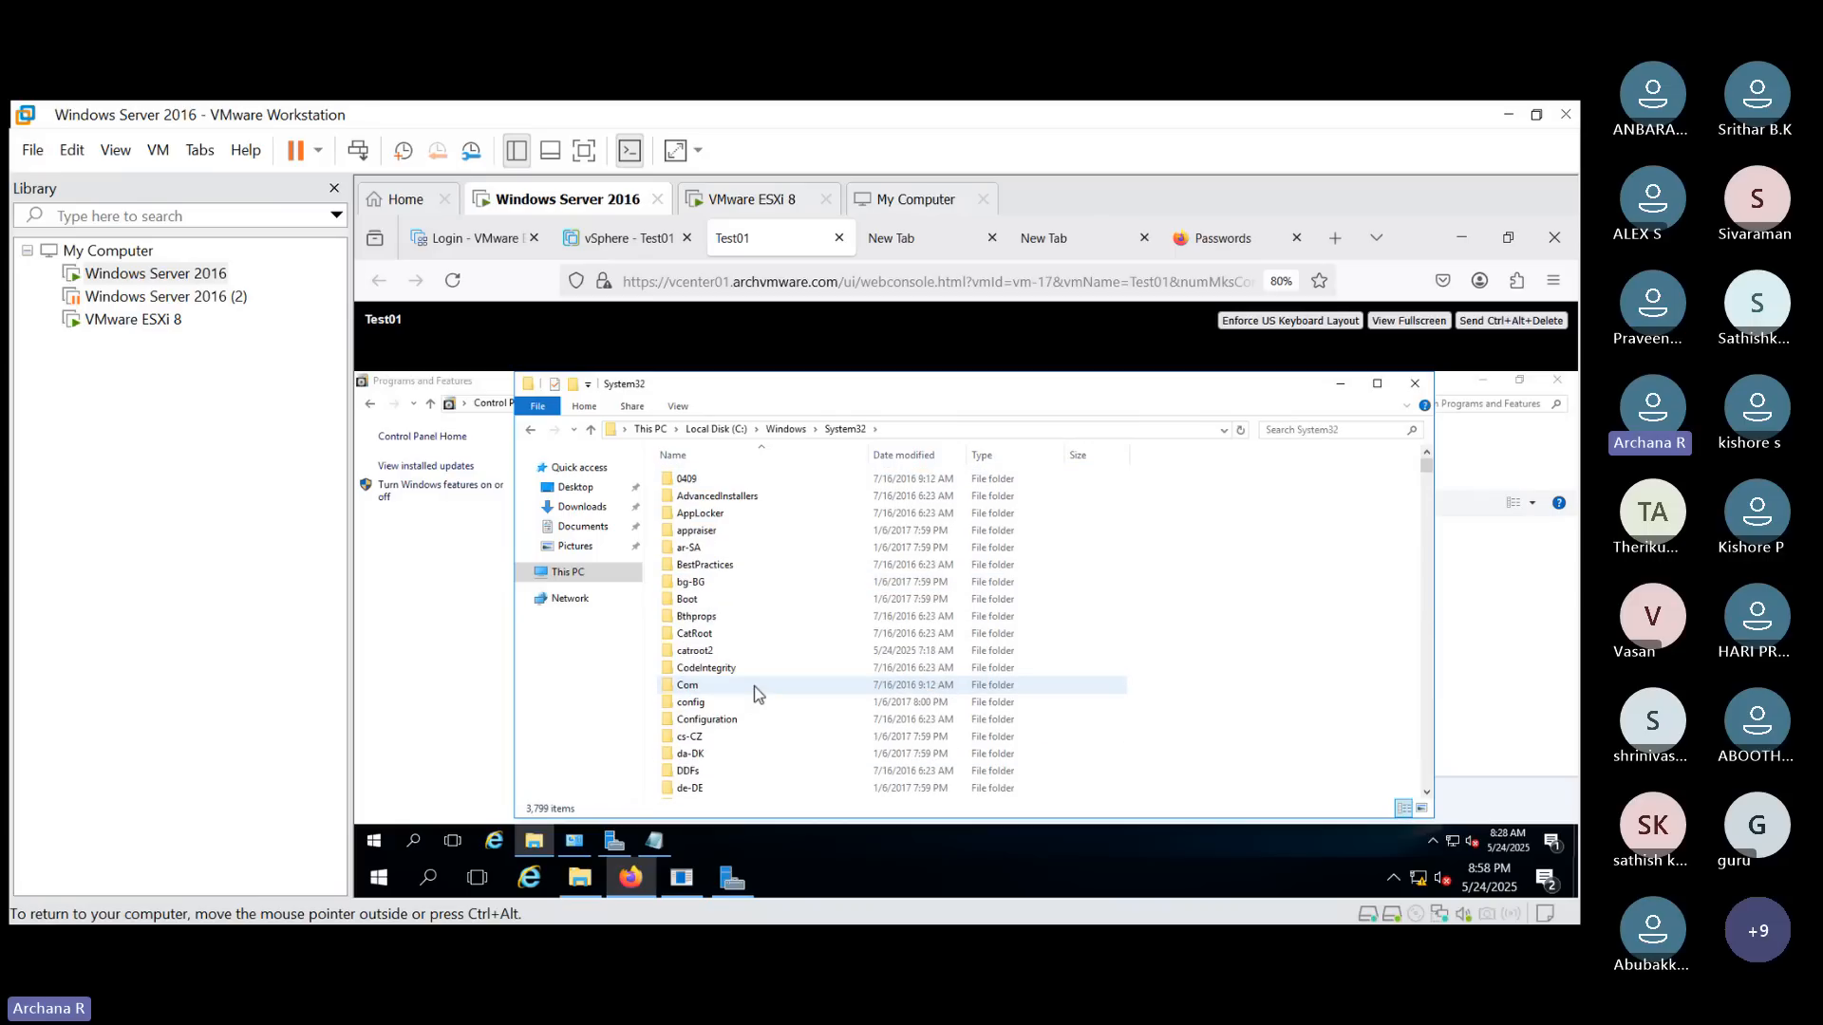
pyautogui.press('s')
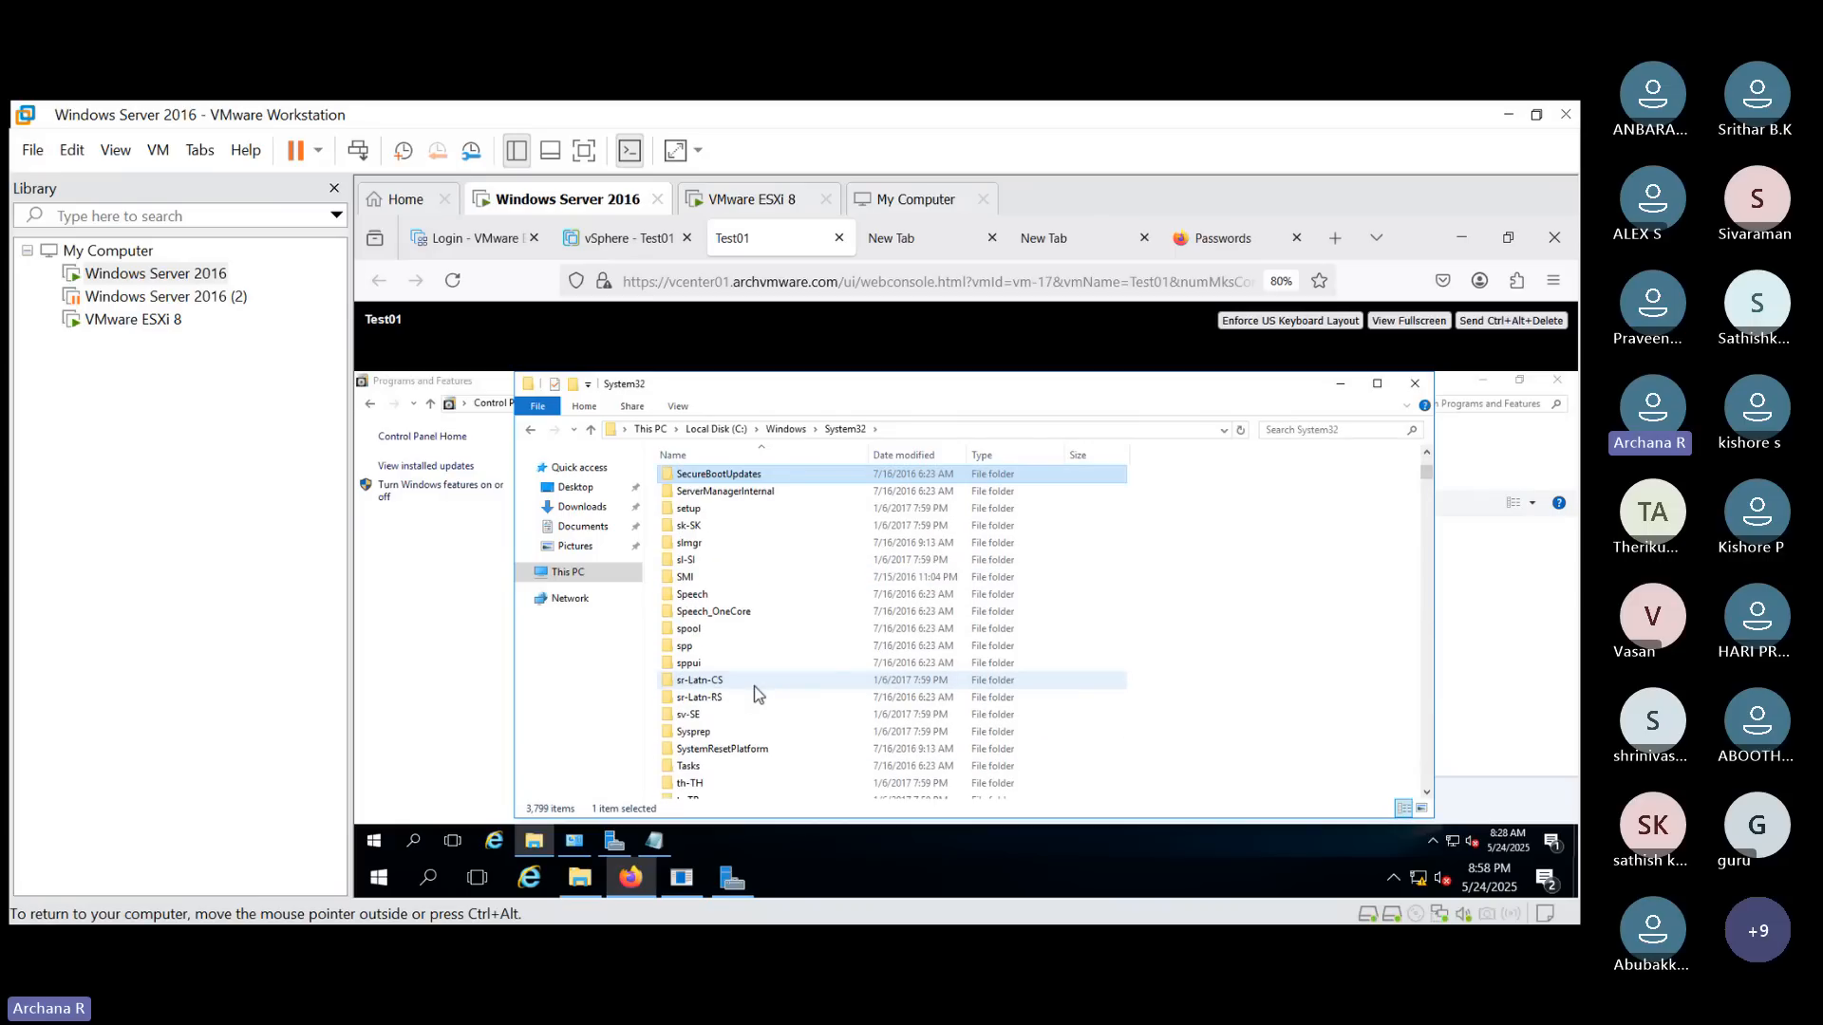
pyautogui.doubleClick(756, 733)
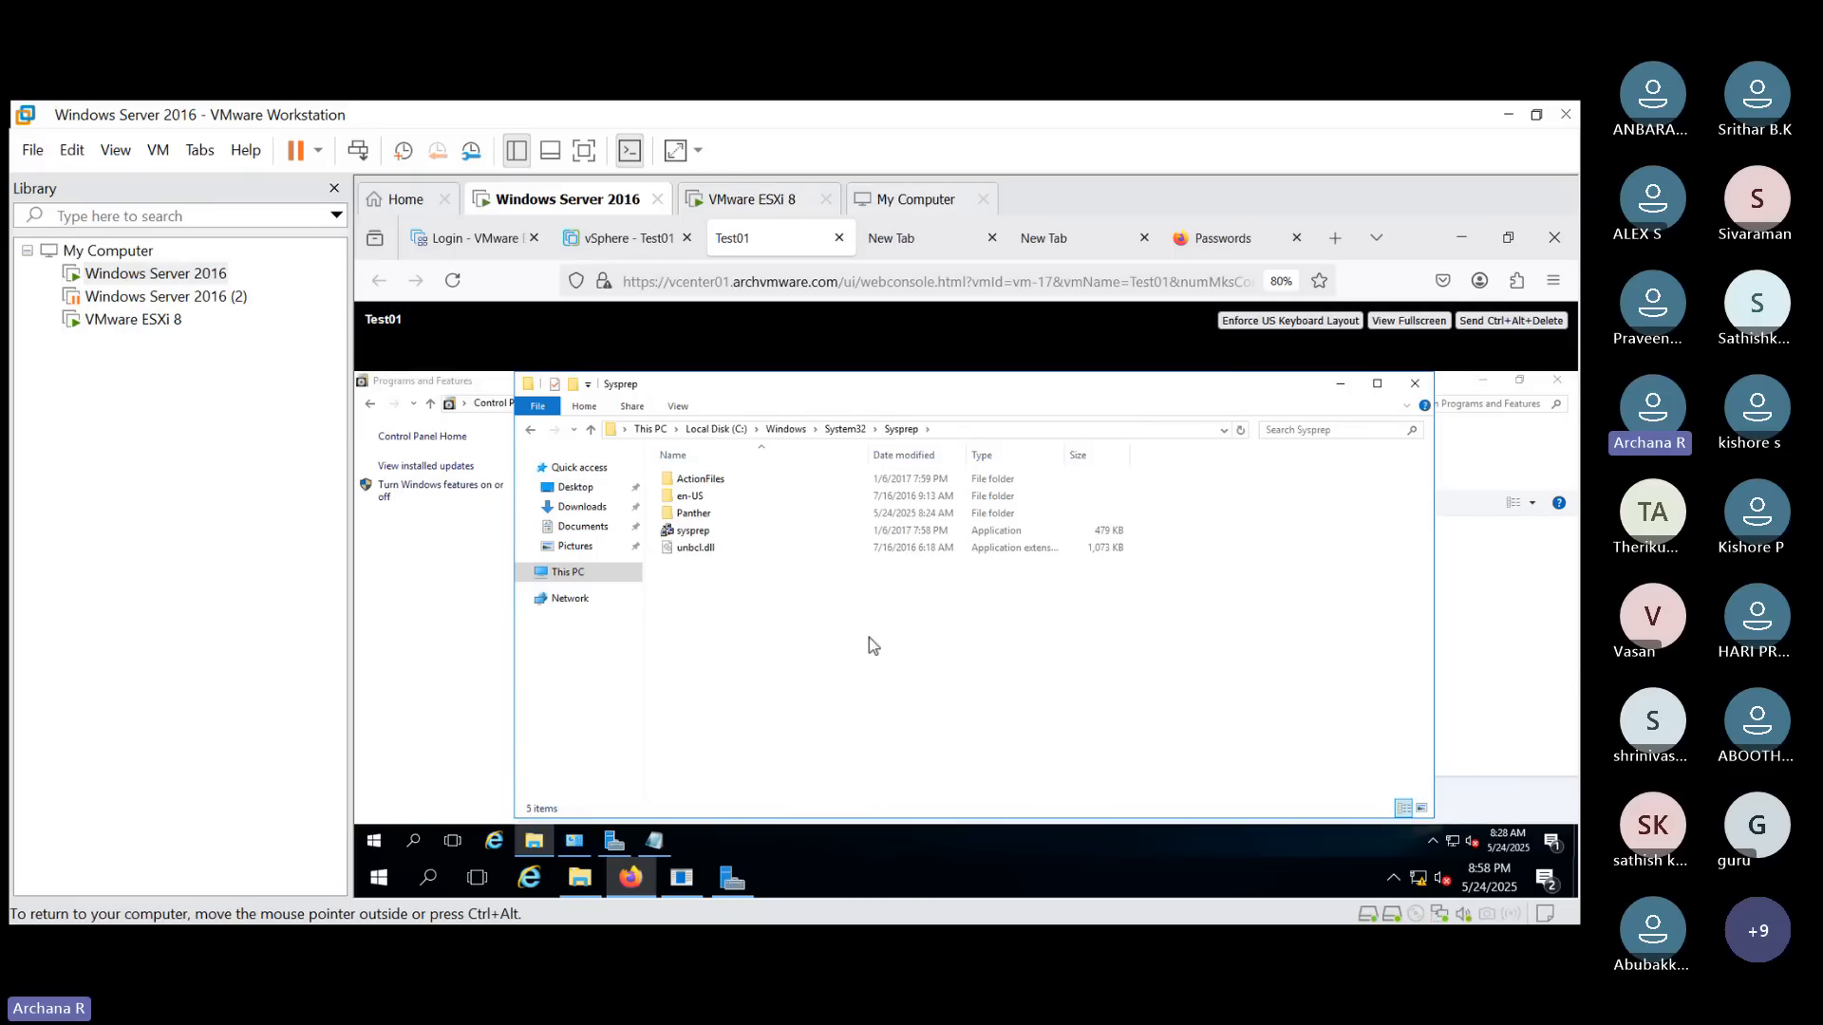
# - Launch sysprep and run it with System Out-of-Box Experience (OOBE), Generalize checked, and Reboot as the shutdown option
pyautogui.doubleClick(733, 532)
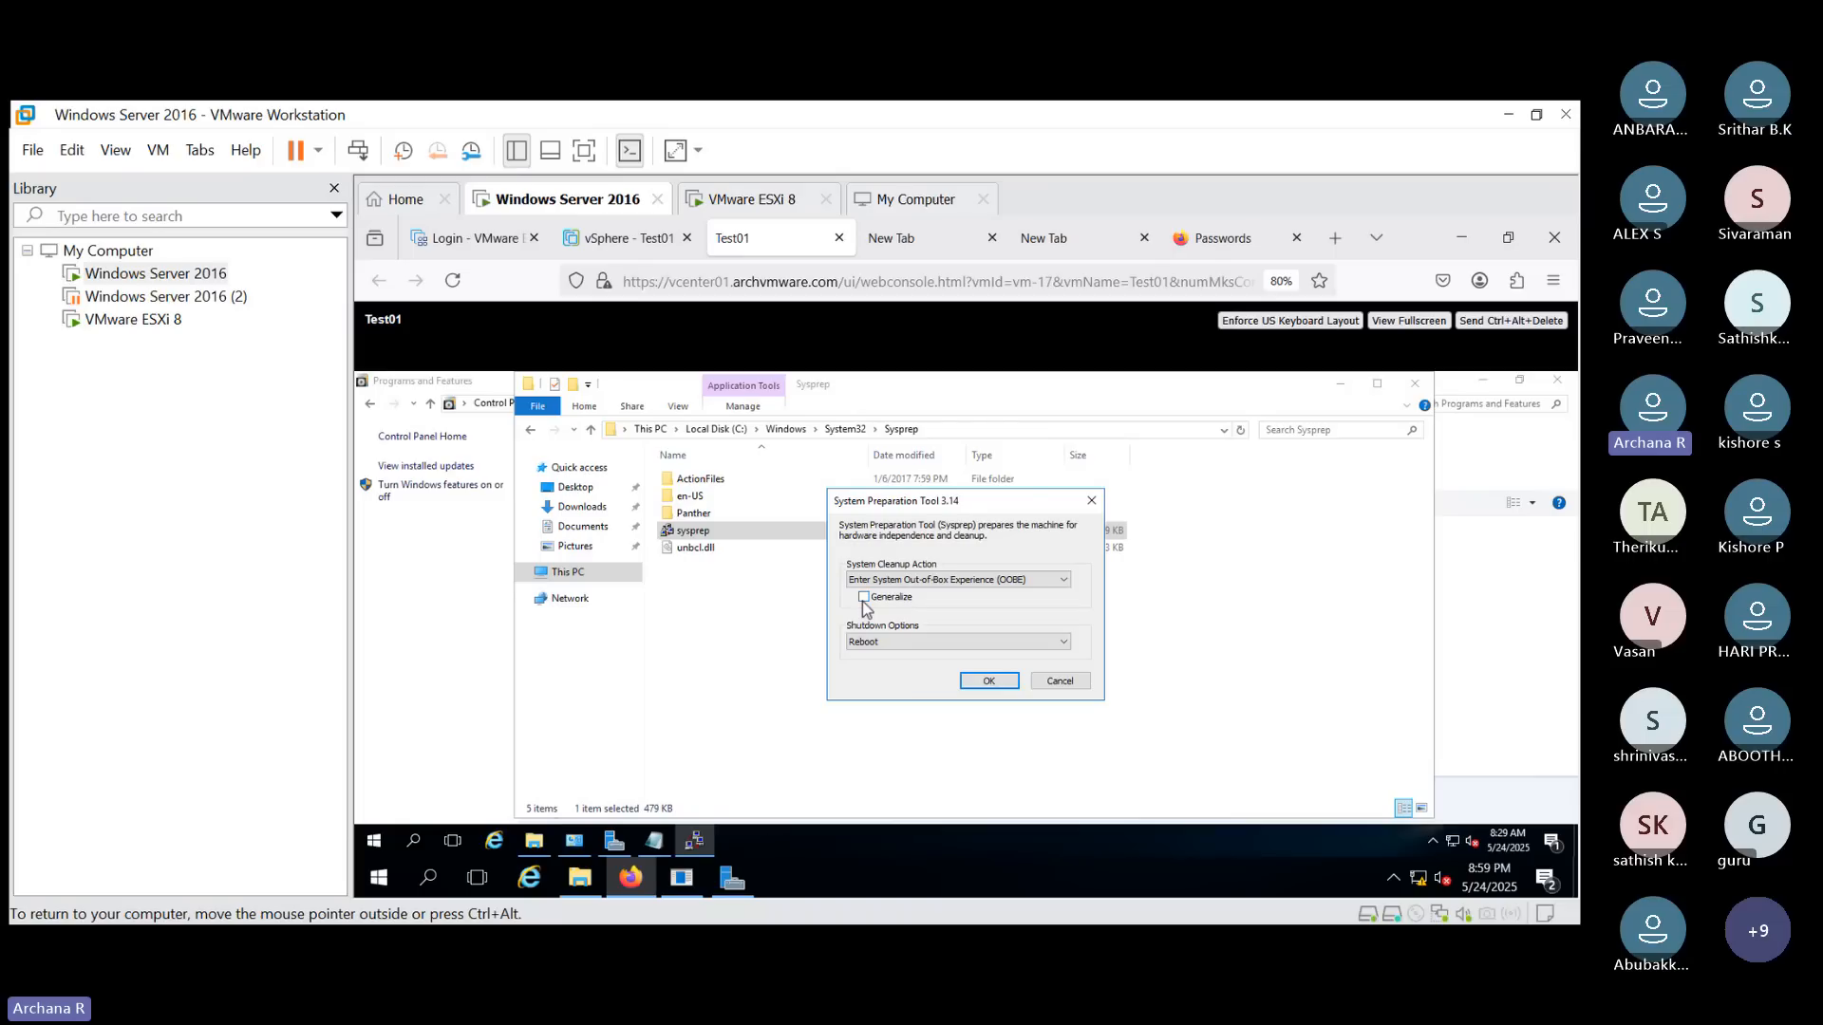
pyautogui.click(863, 598)
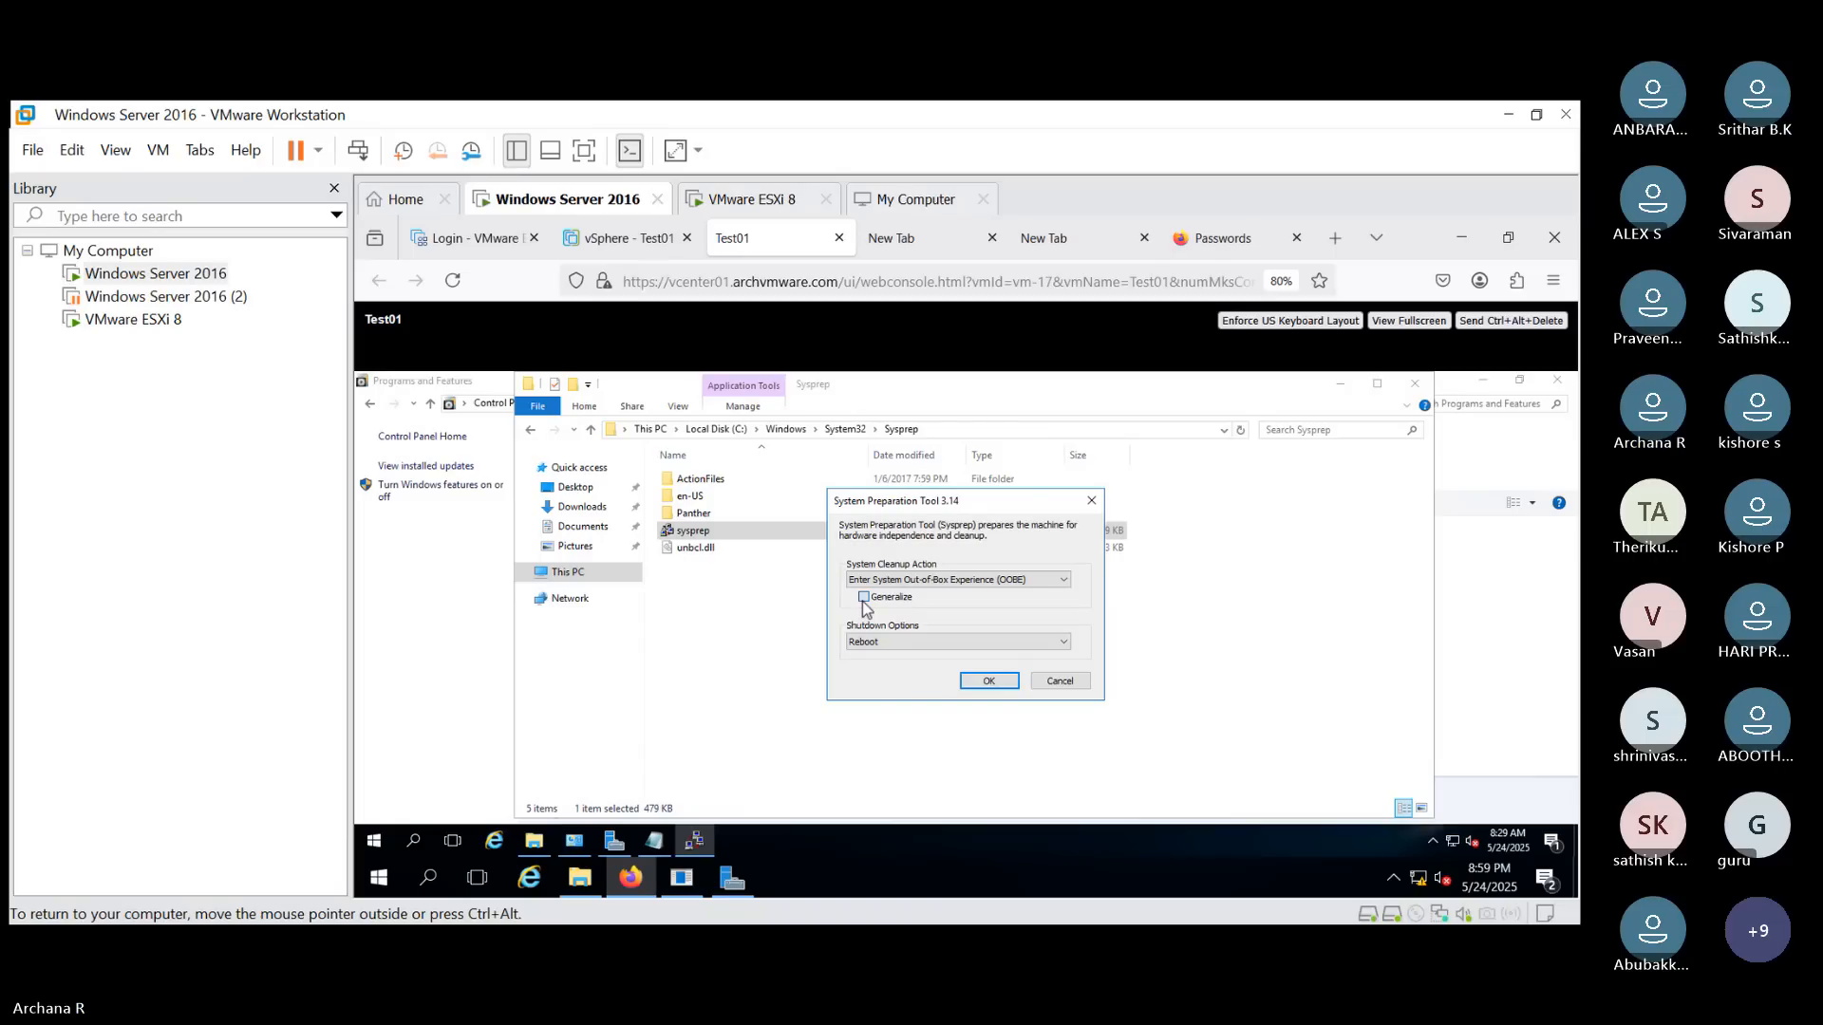
pyautogui.click(989, 684)
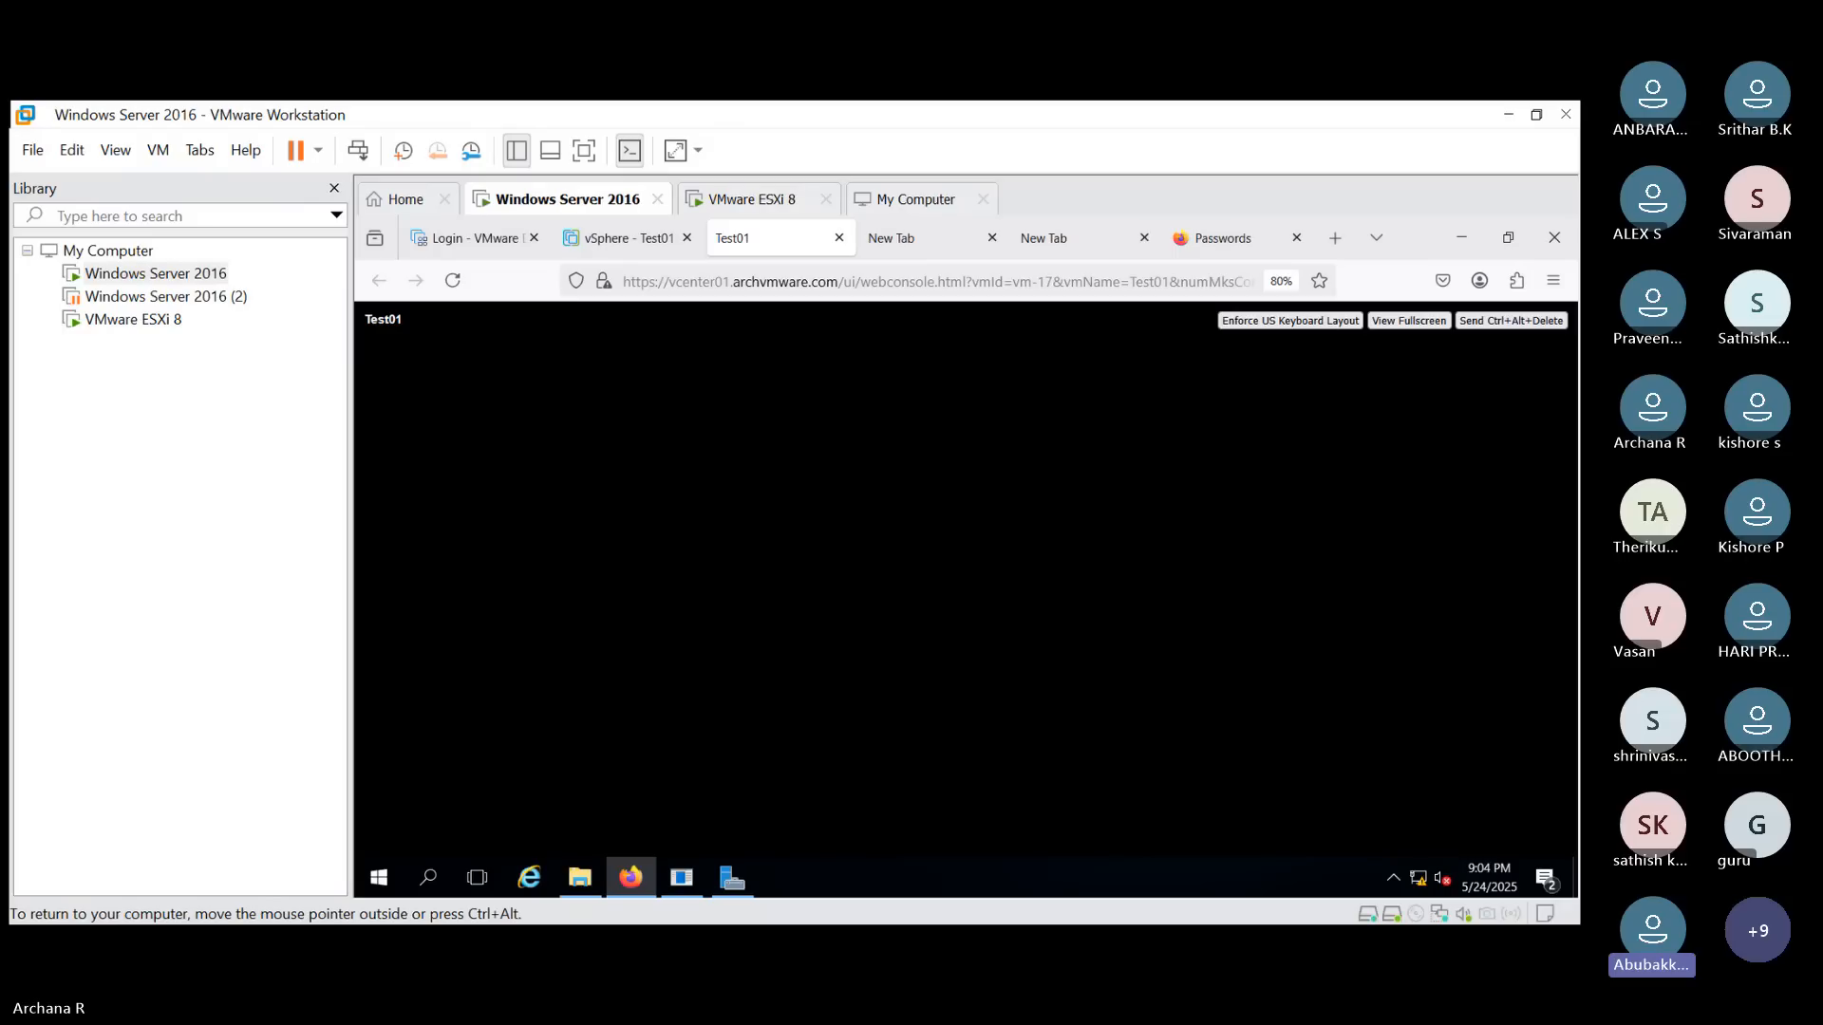
pyautogui.click(595, 245)
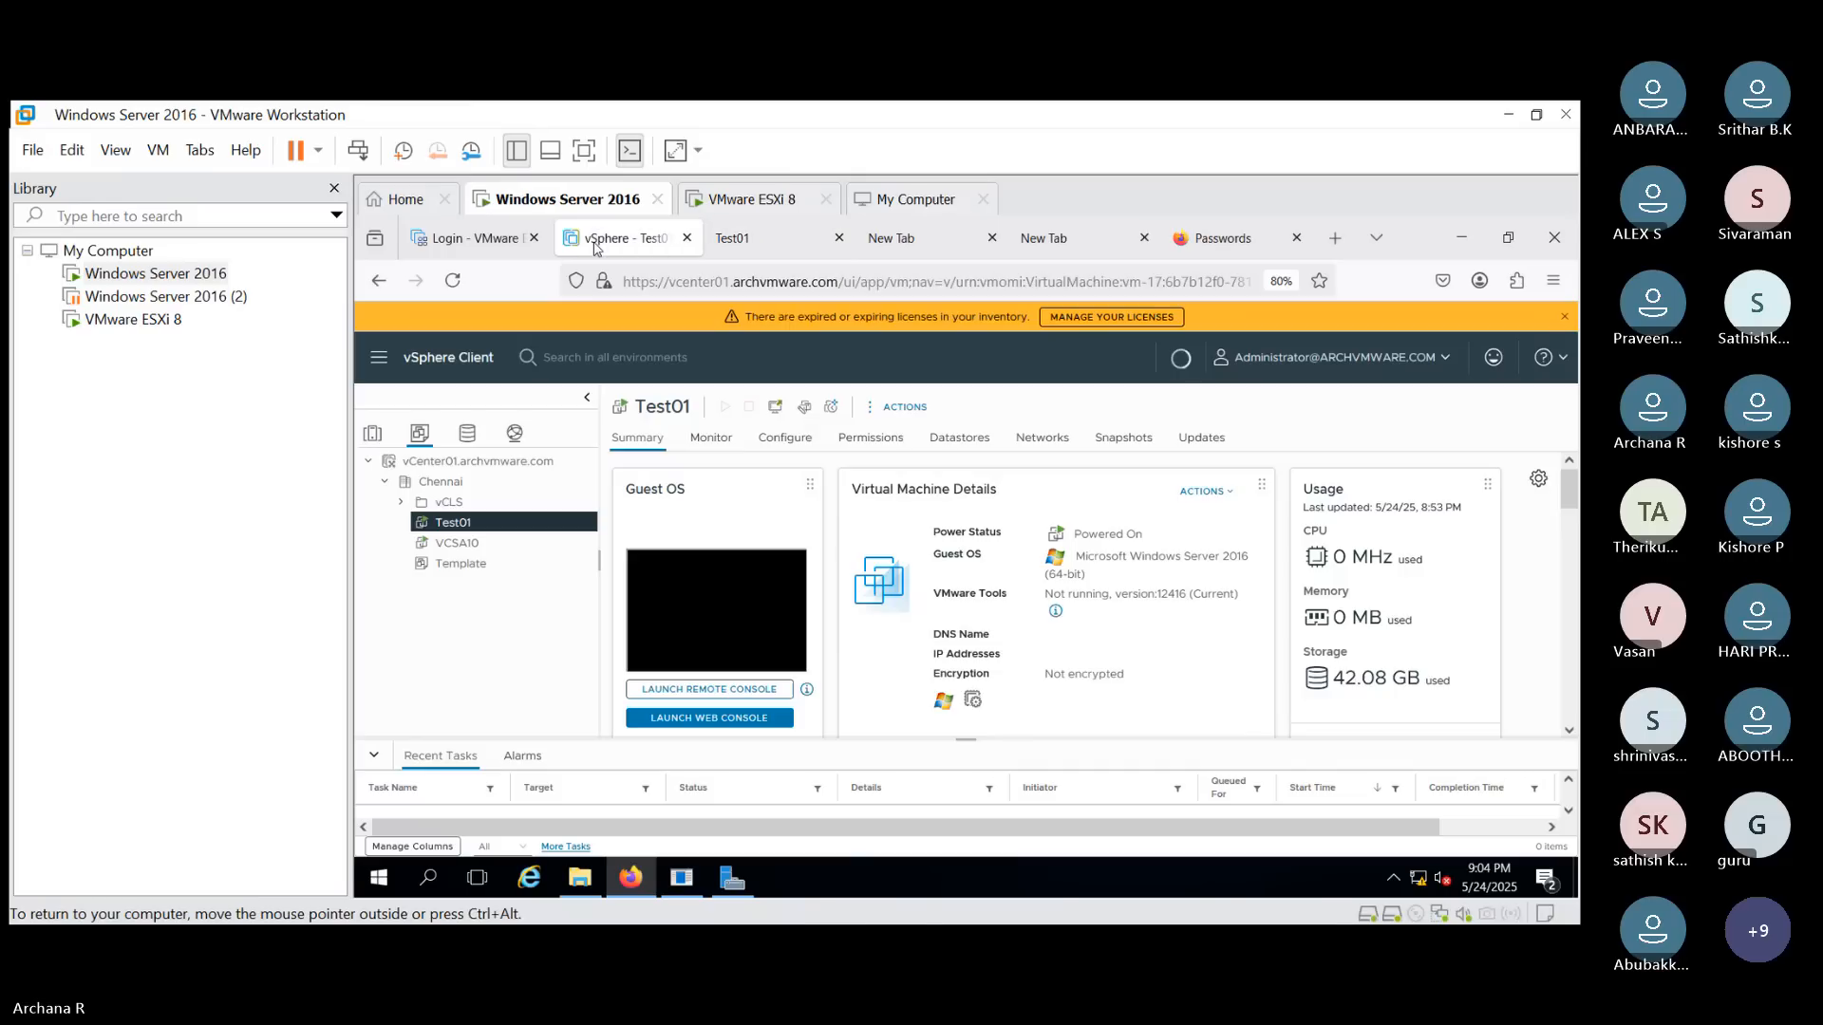
pyautogui.click(458, 566)
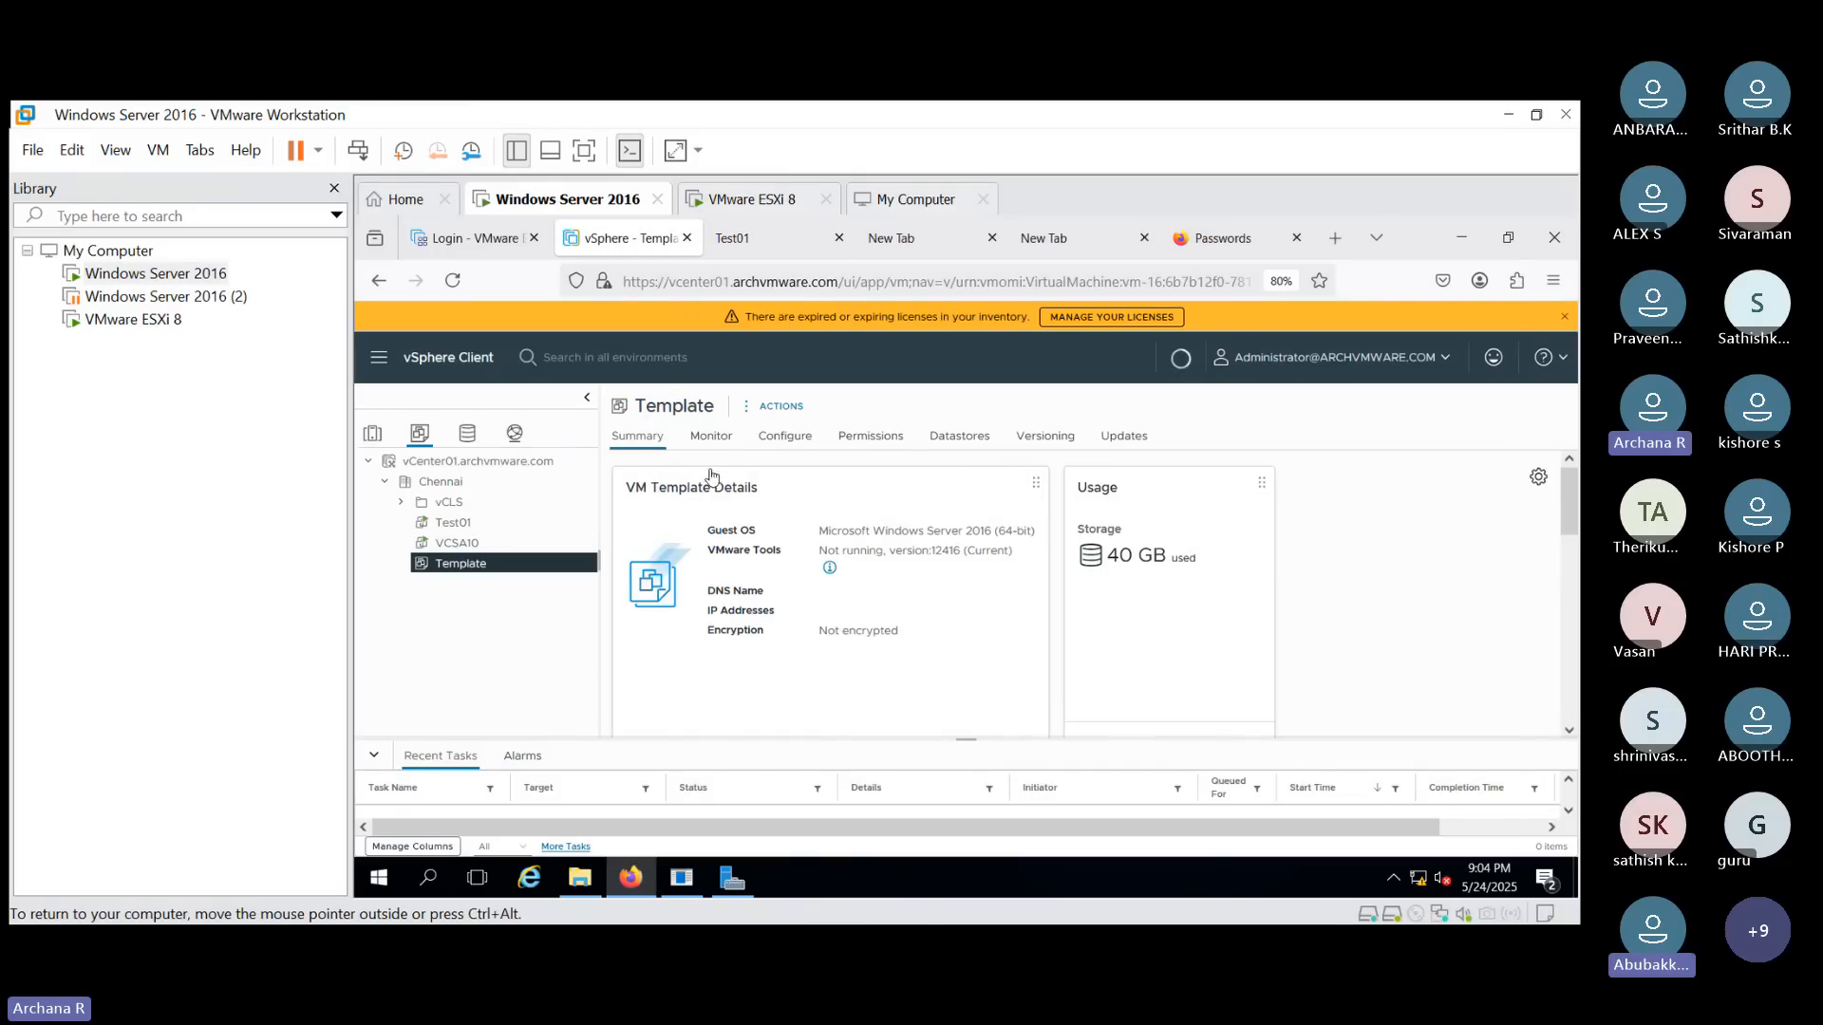
pyautogui.click(793, 408)
pyautogui.click(860, 461)
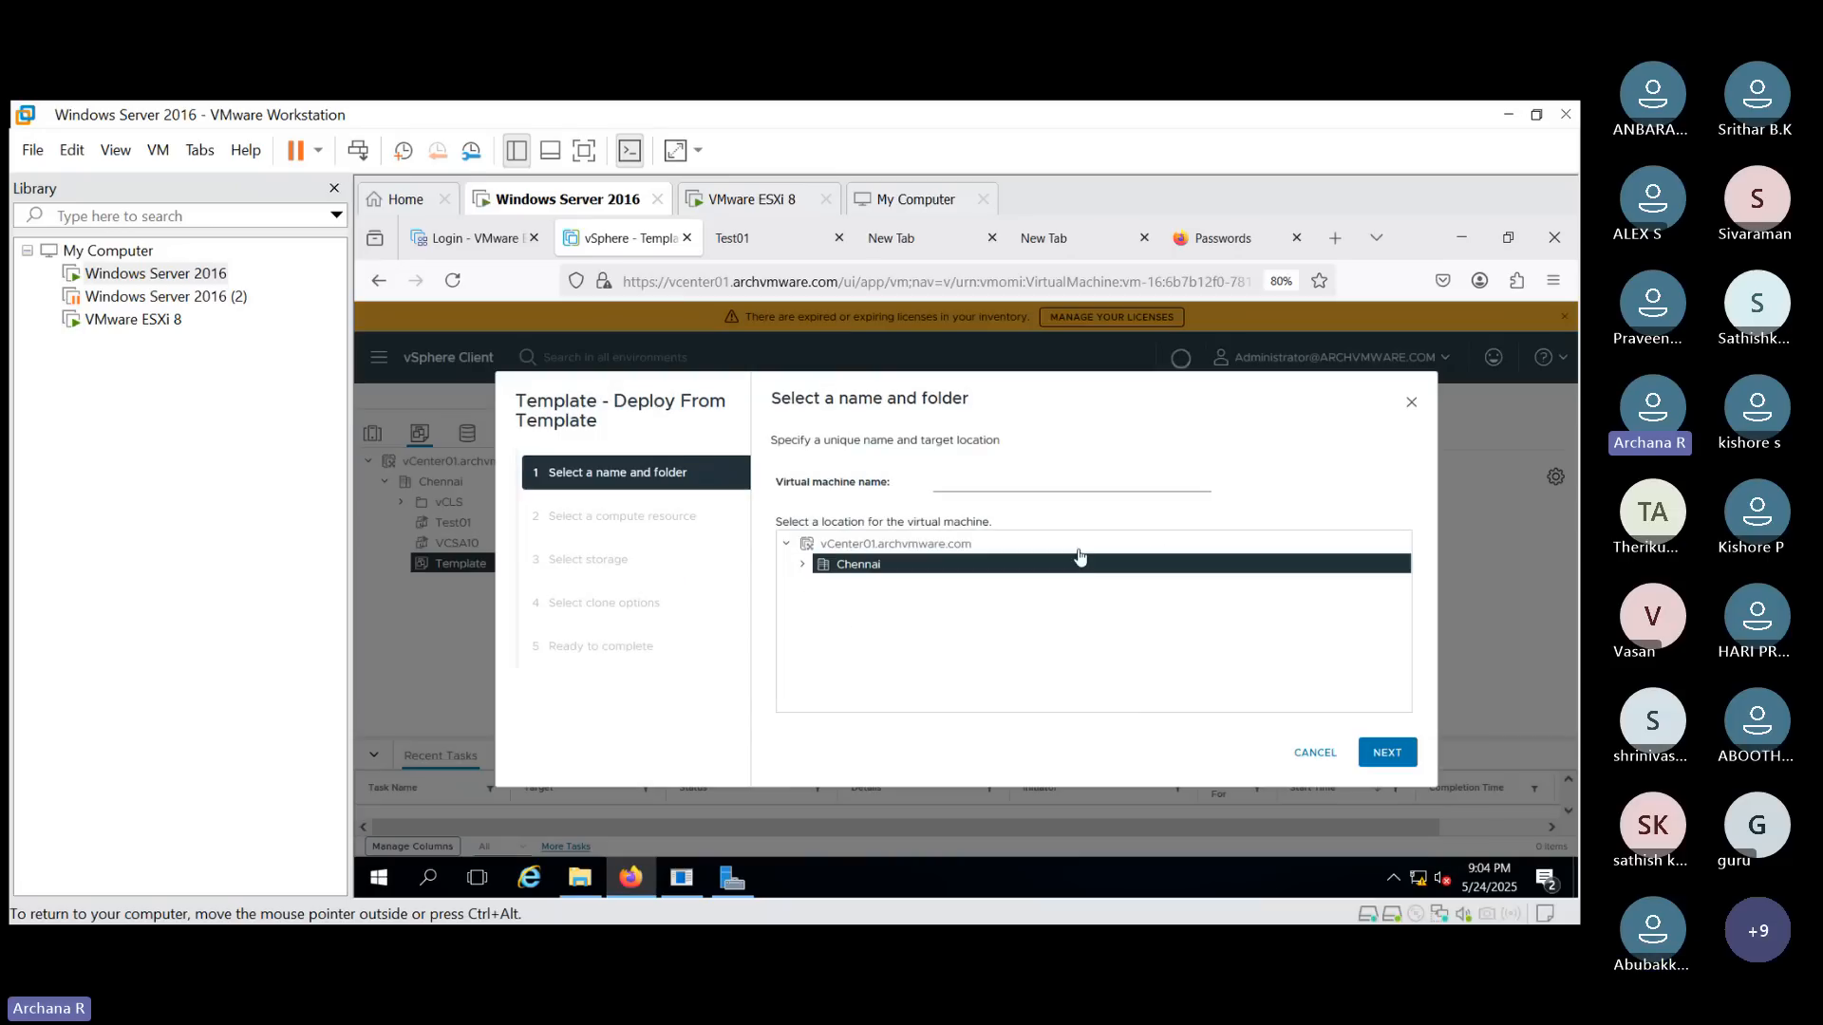
pyautogui.click(977, 481)
pyautogui.write('T')
pyautogui.press('BackSpace')
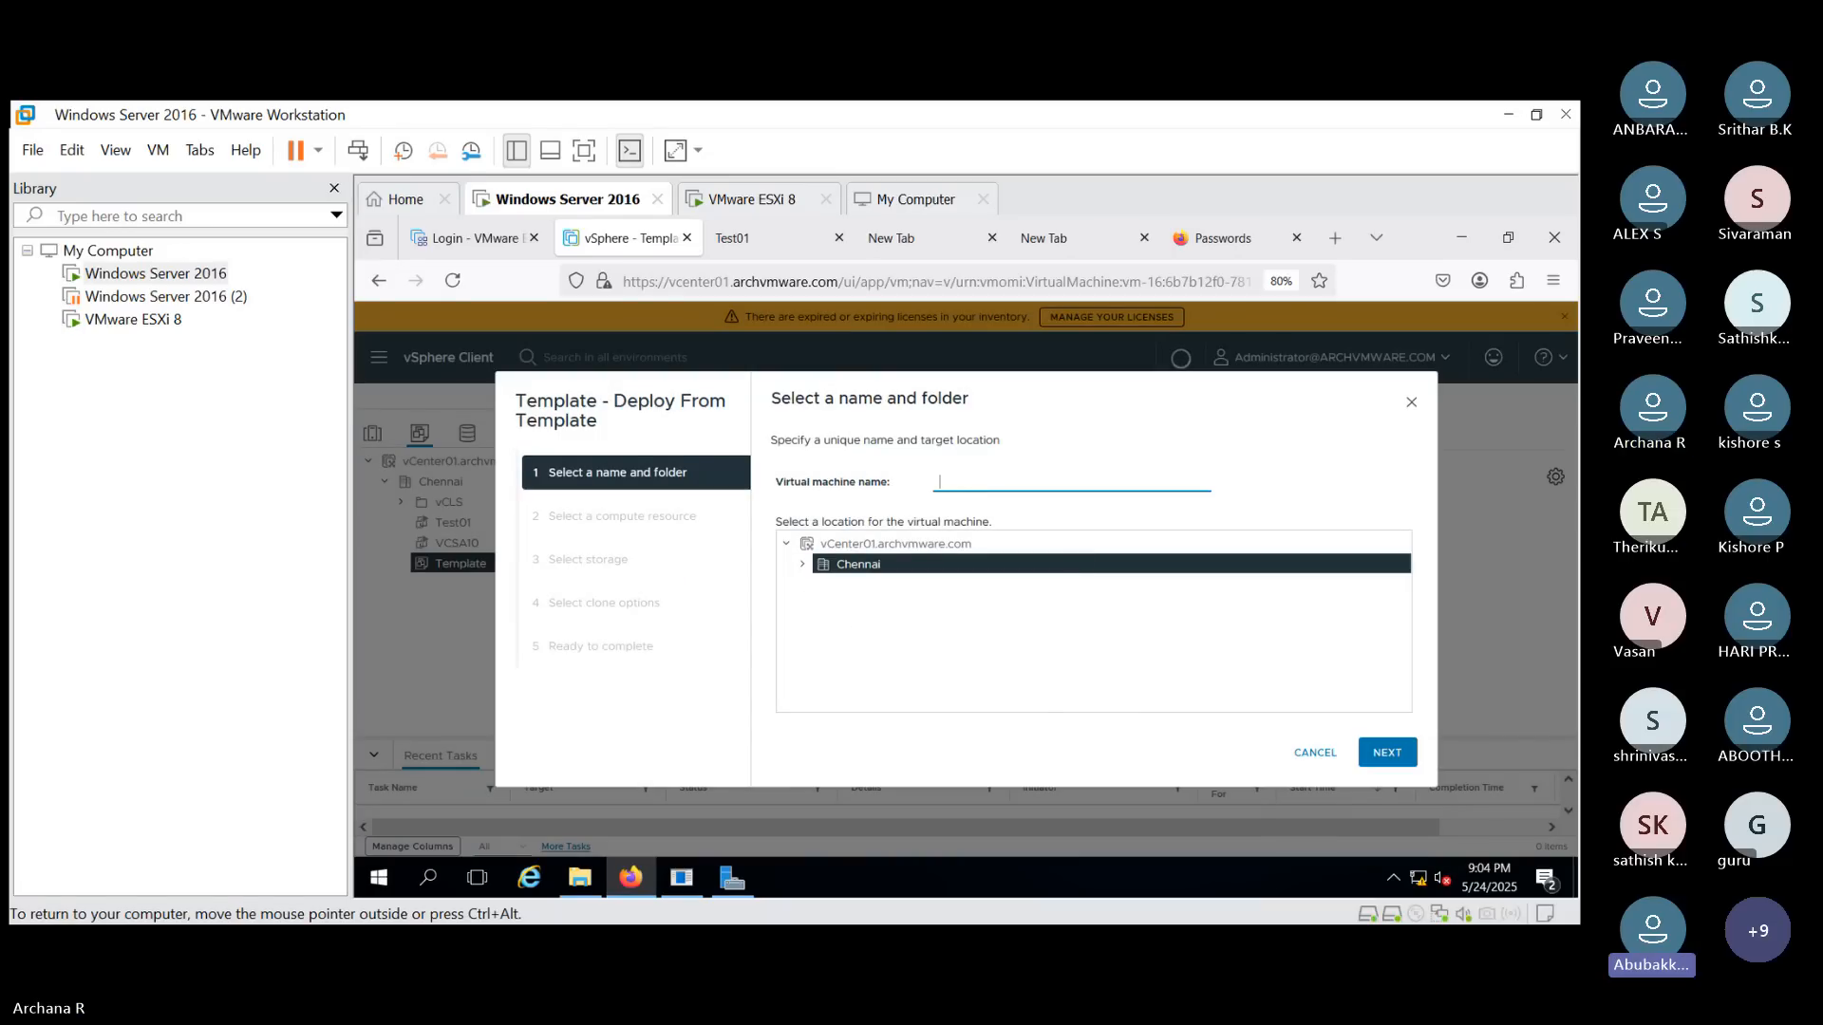
pyautogui.write('VM01')
pyautogui.click(1314, 755)
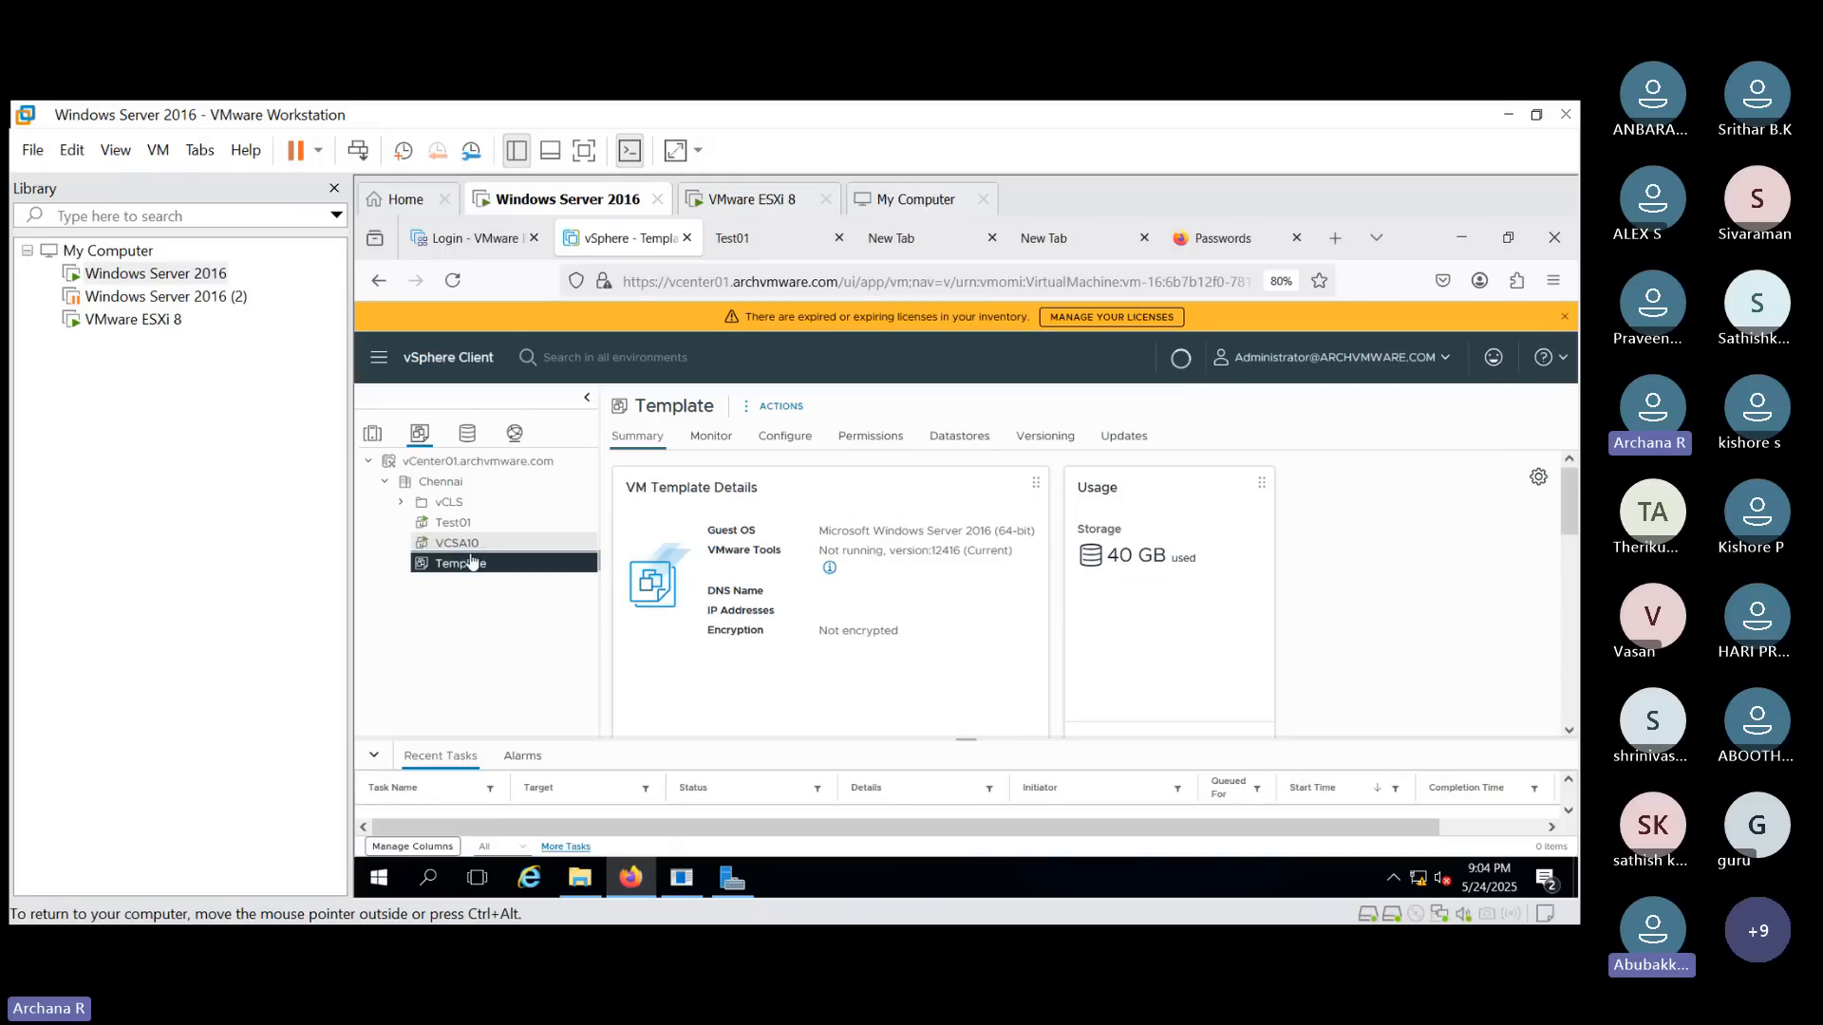
pyautogui.rightClick(537, 566)
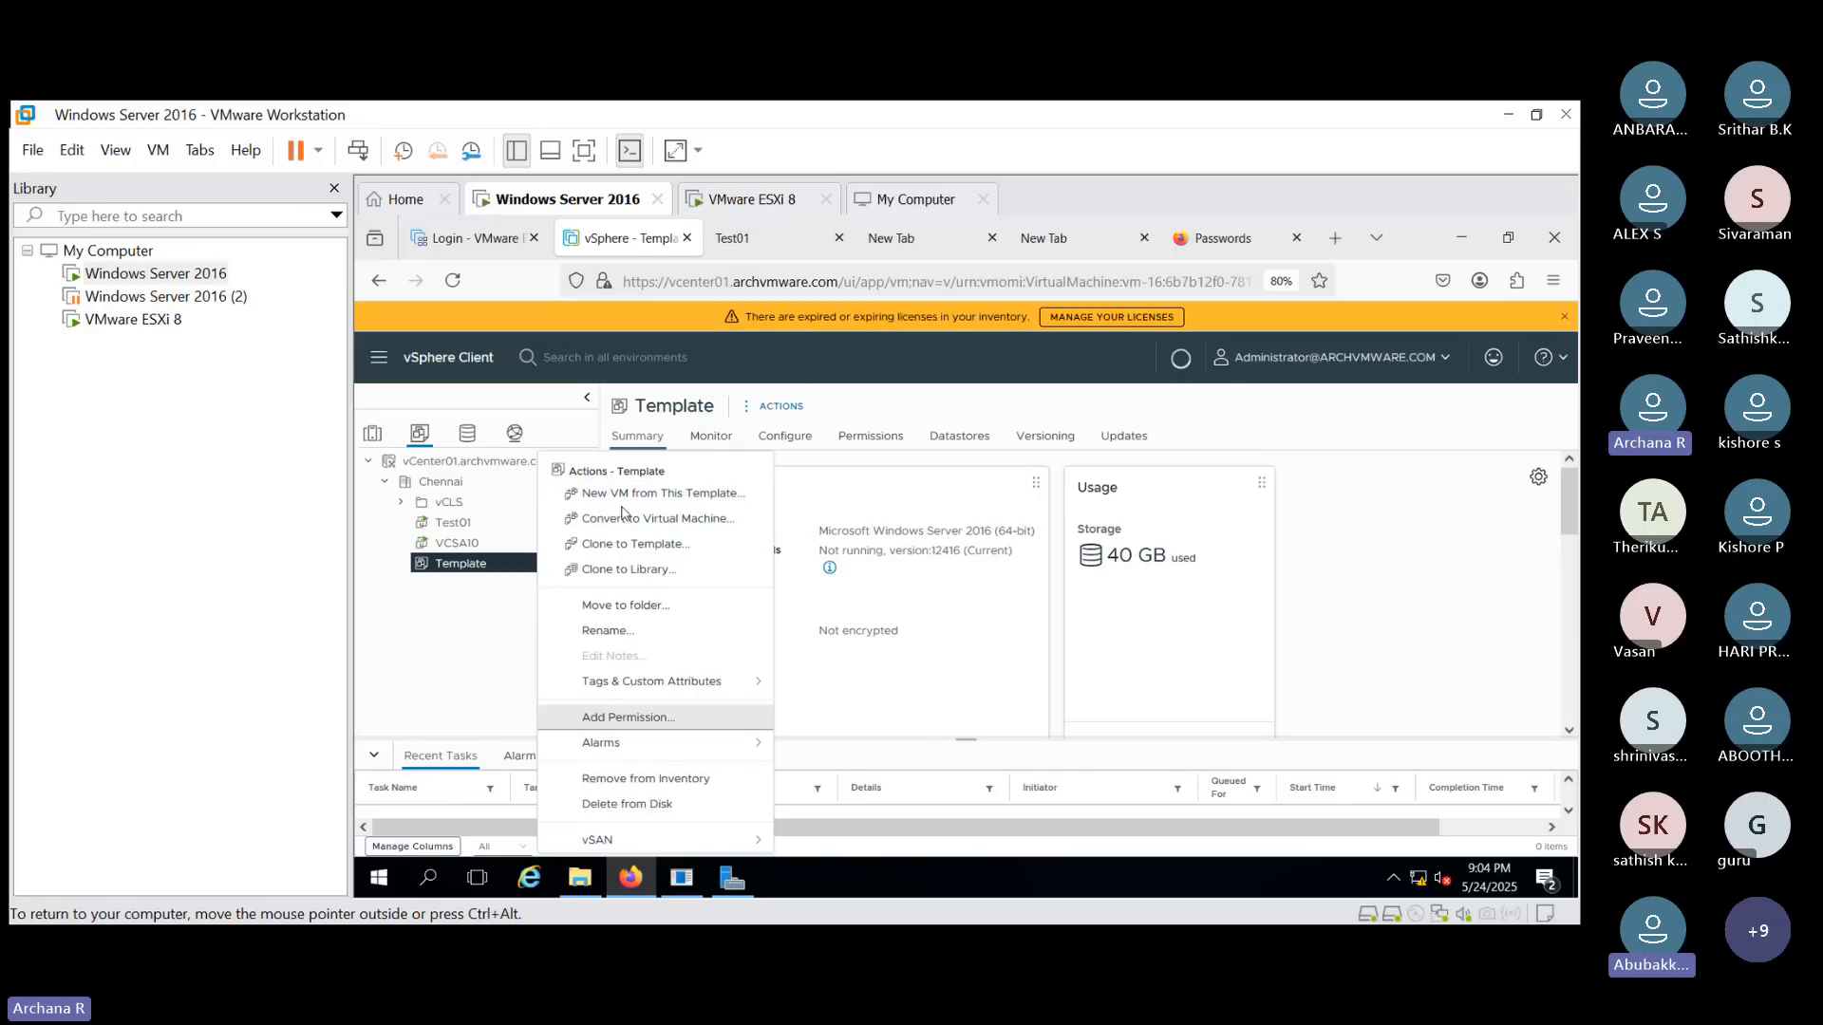
pyautogui.click(775, 408)
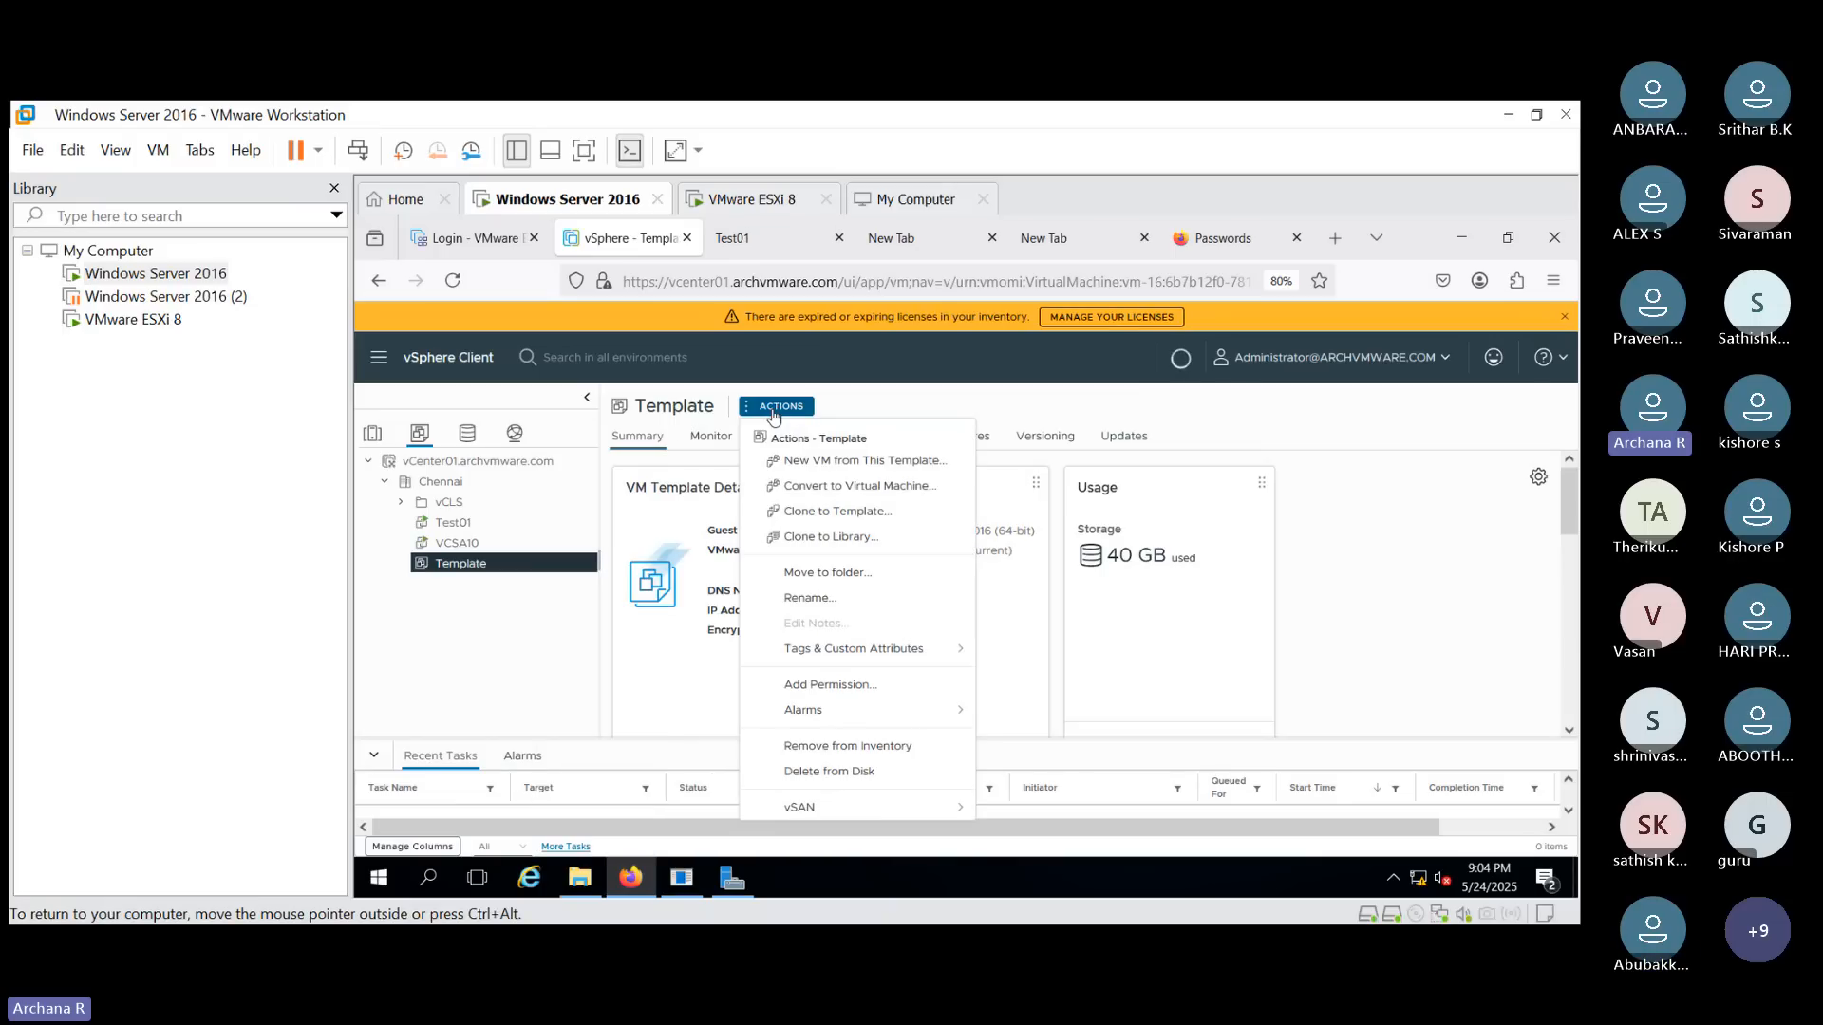
pyautogui.click(1135, 410)
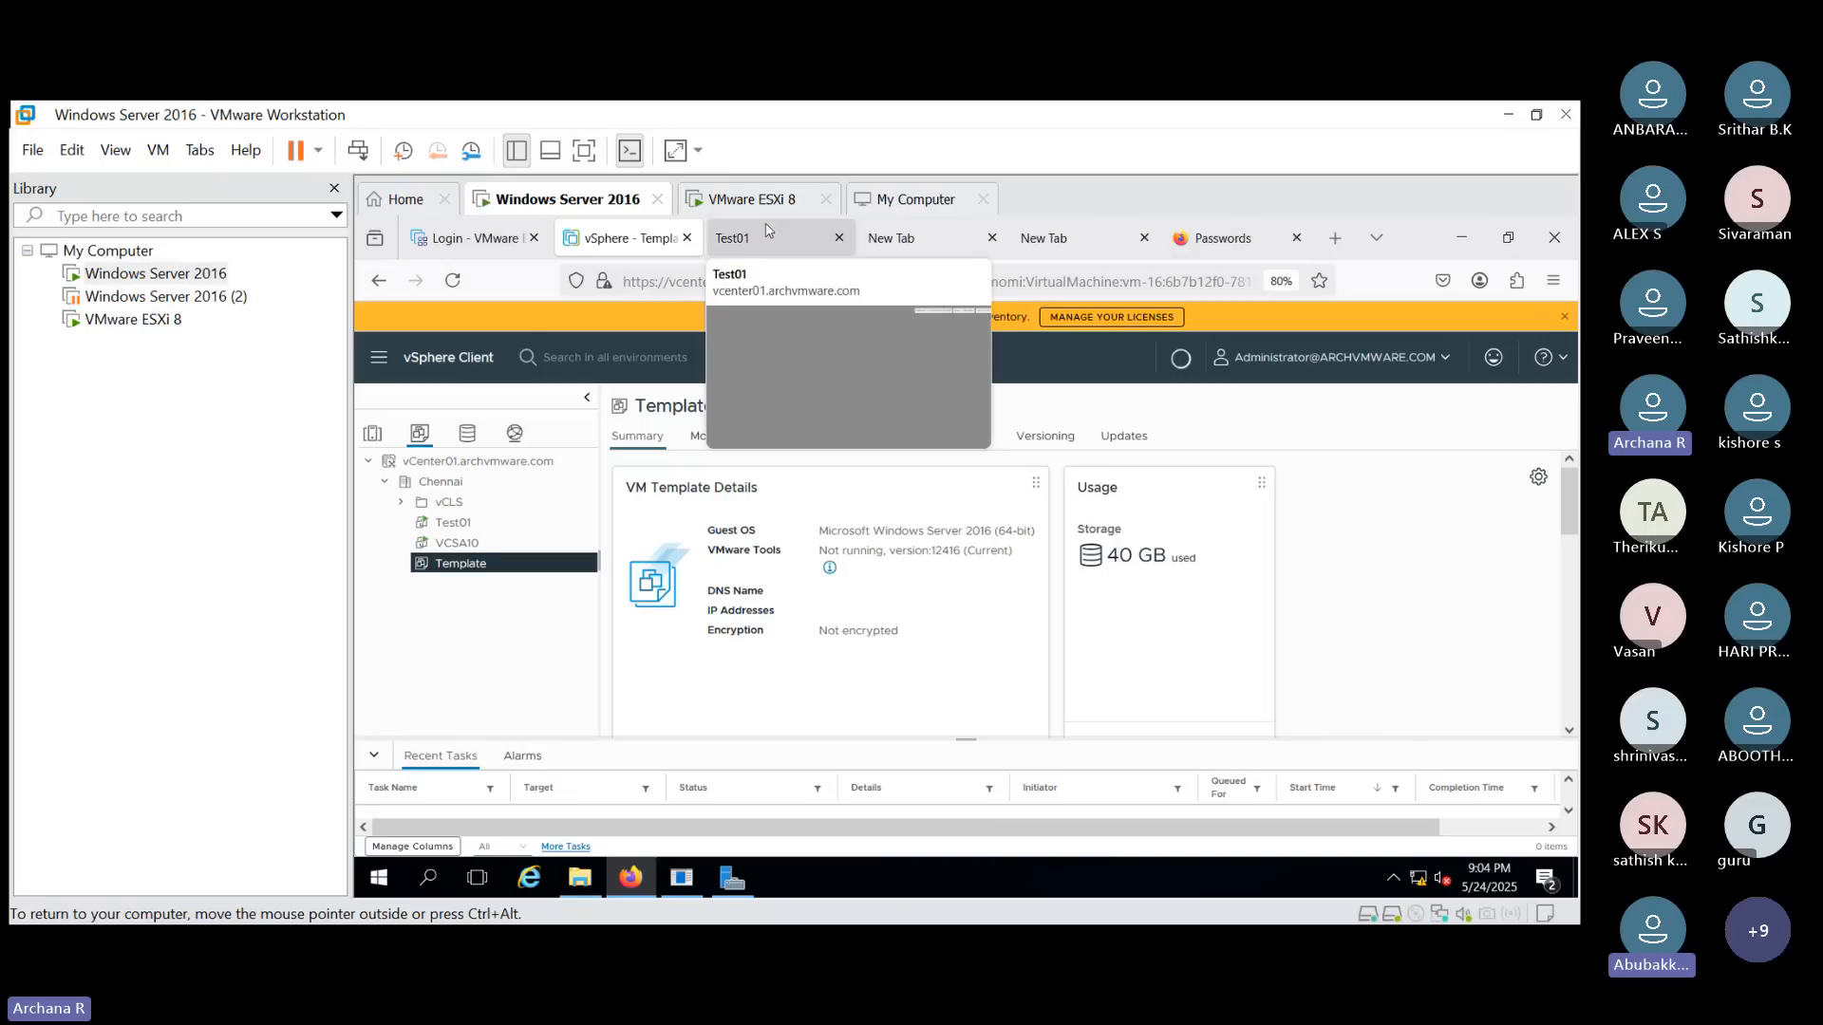
pyautogui.click(792, 249)
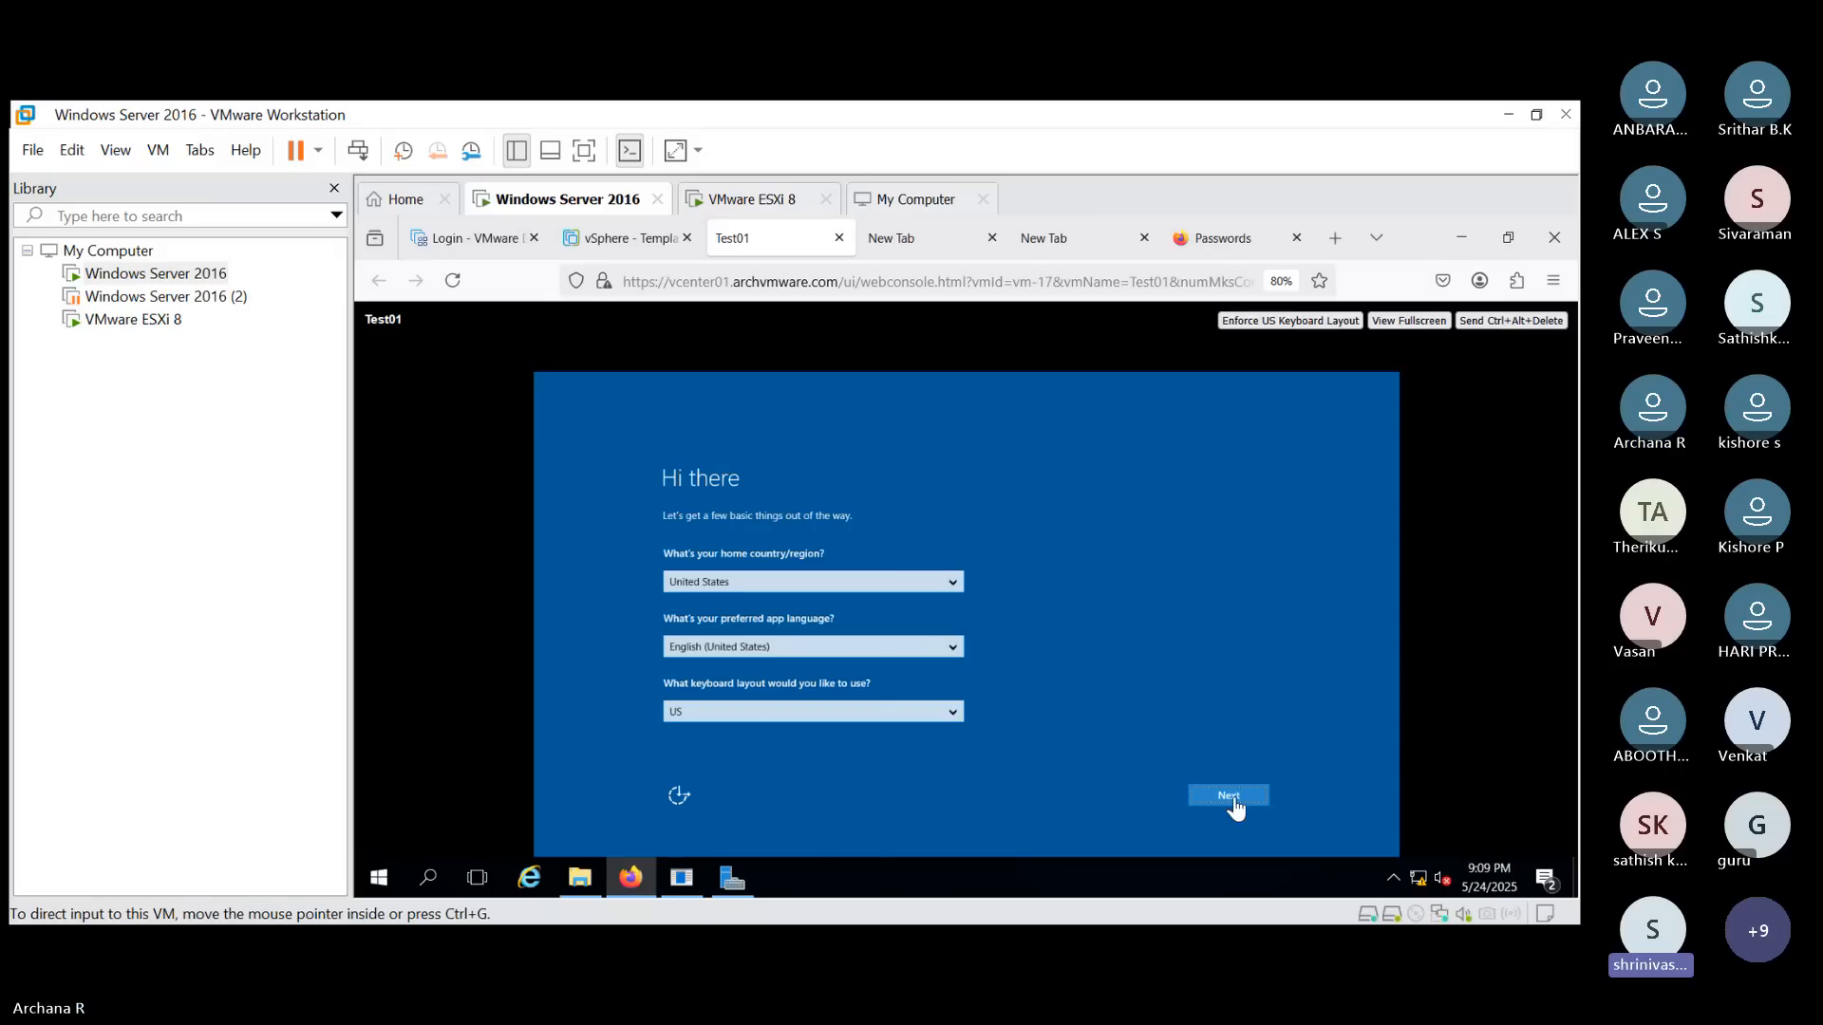
# - Accept the default region, app language and keyboard layout, then accept the license terms in Test01's setup
pyautogui.click(1234, 807)
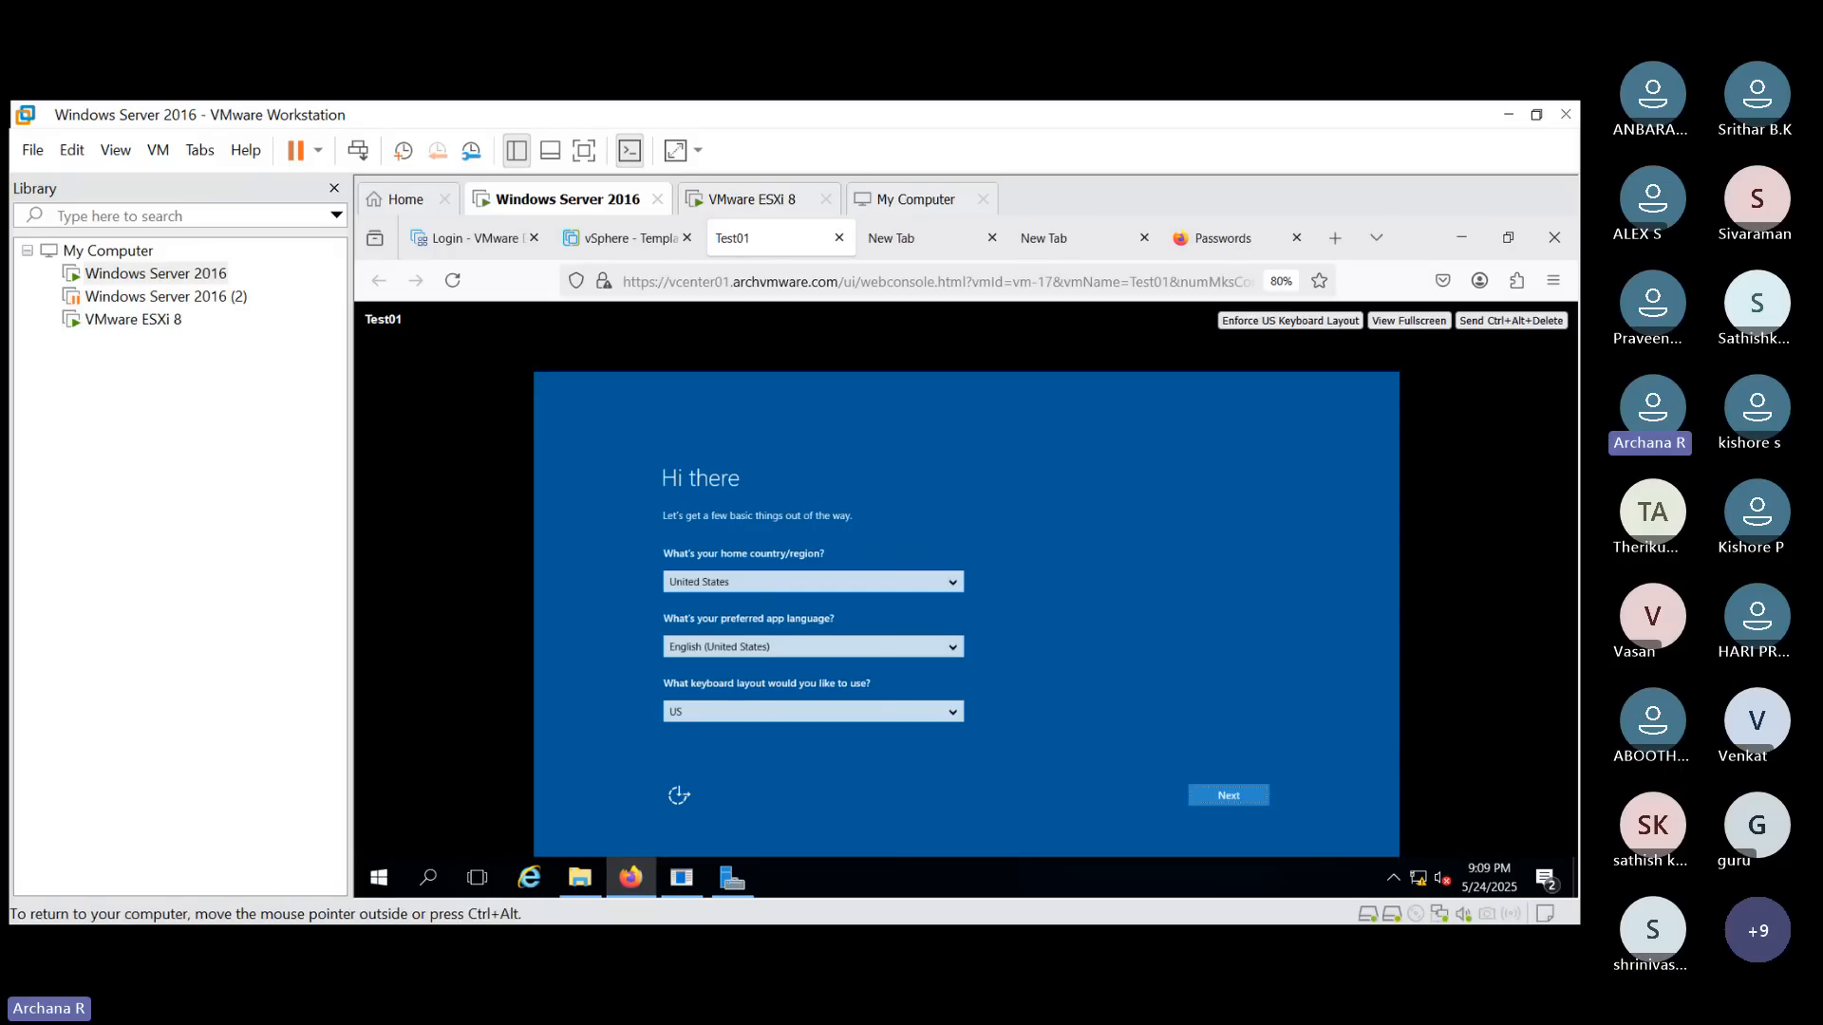
pyautogui.click(1225, 796)
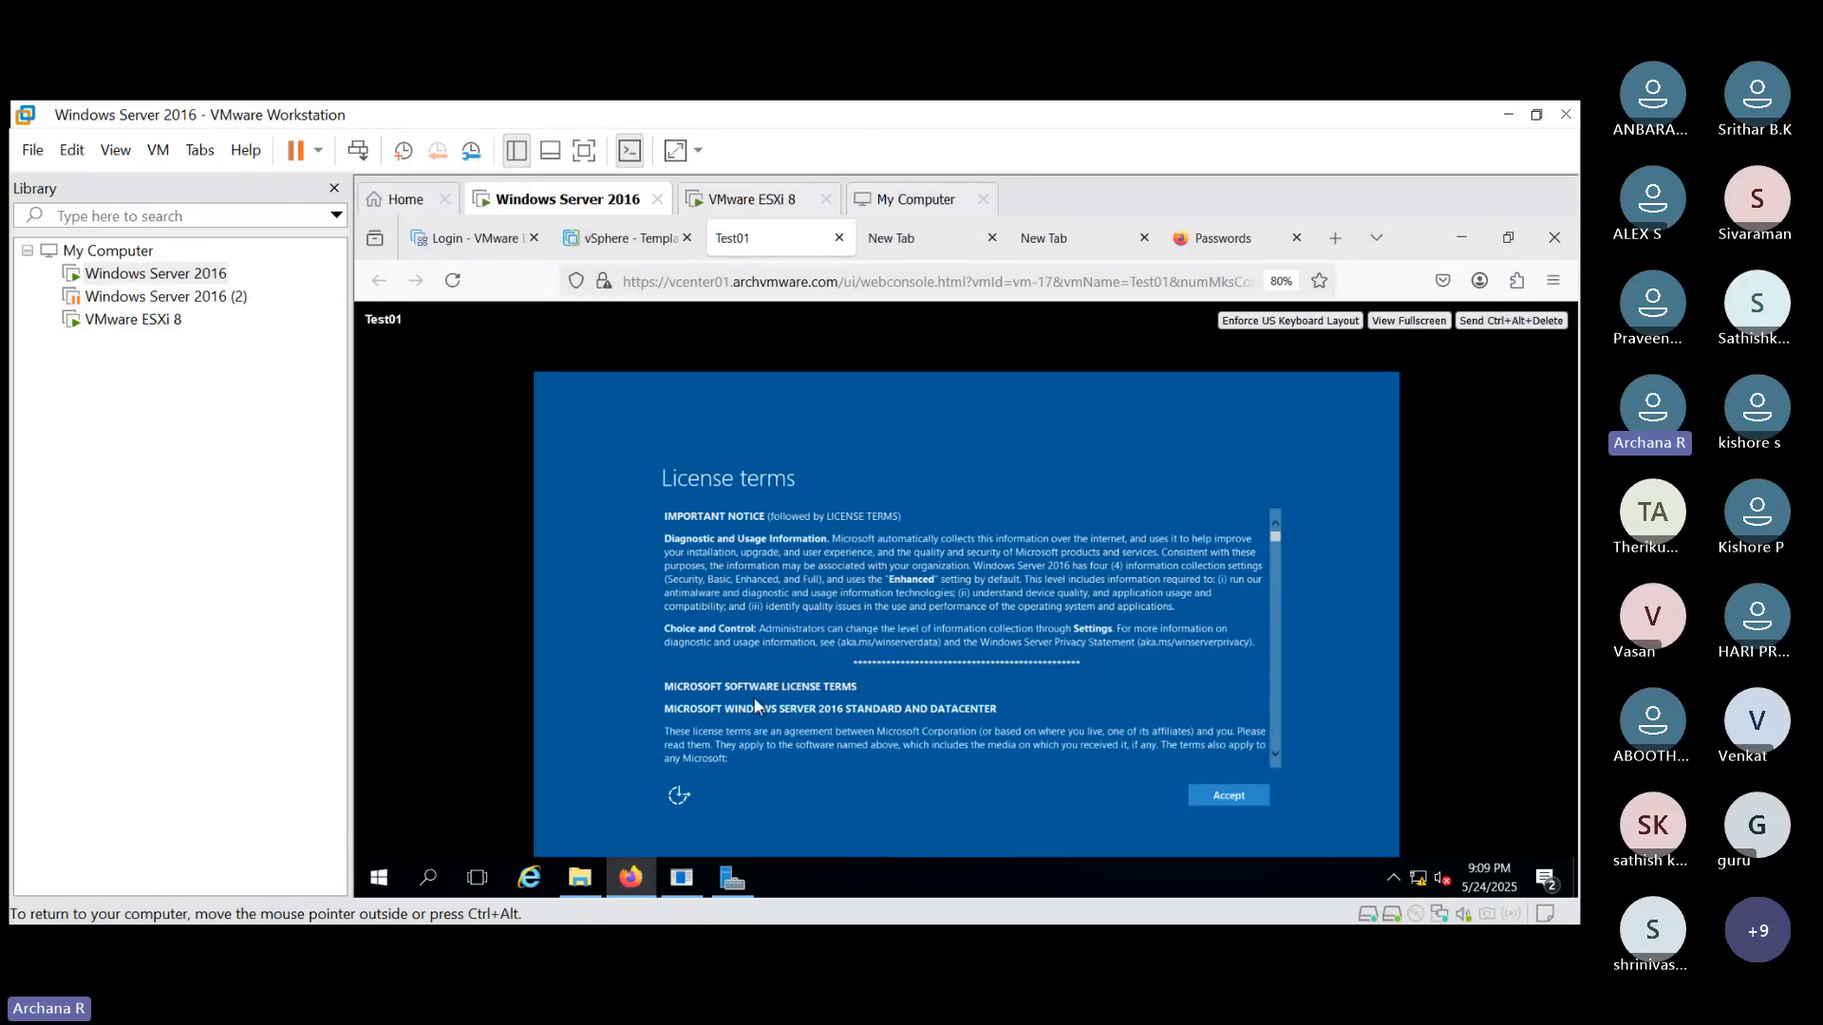
pyautogui.click(1229, 795)
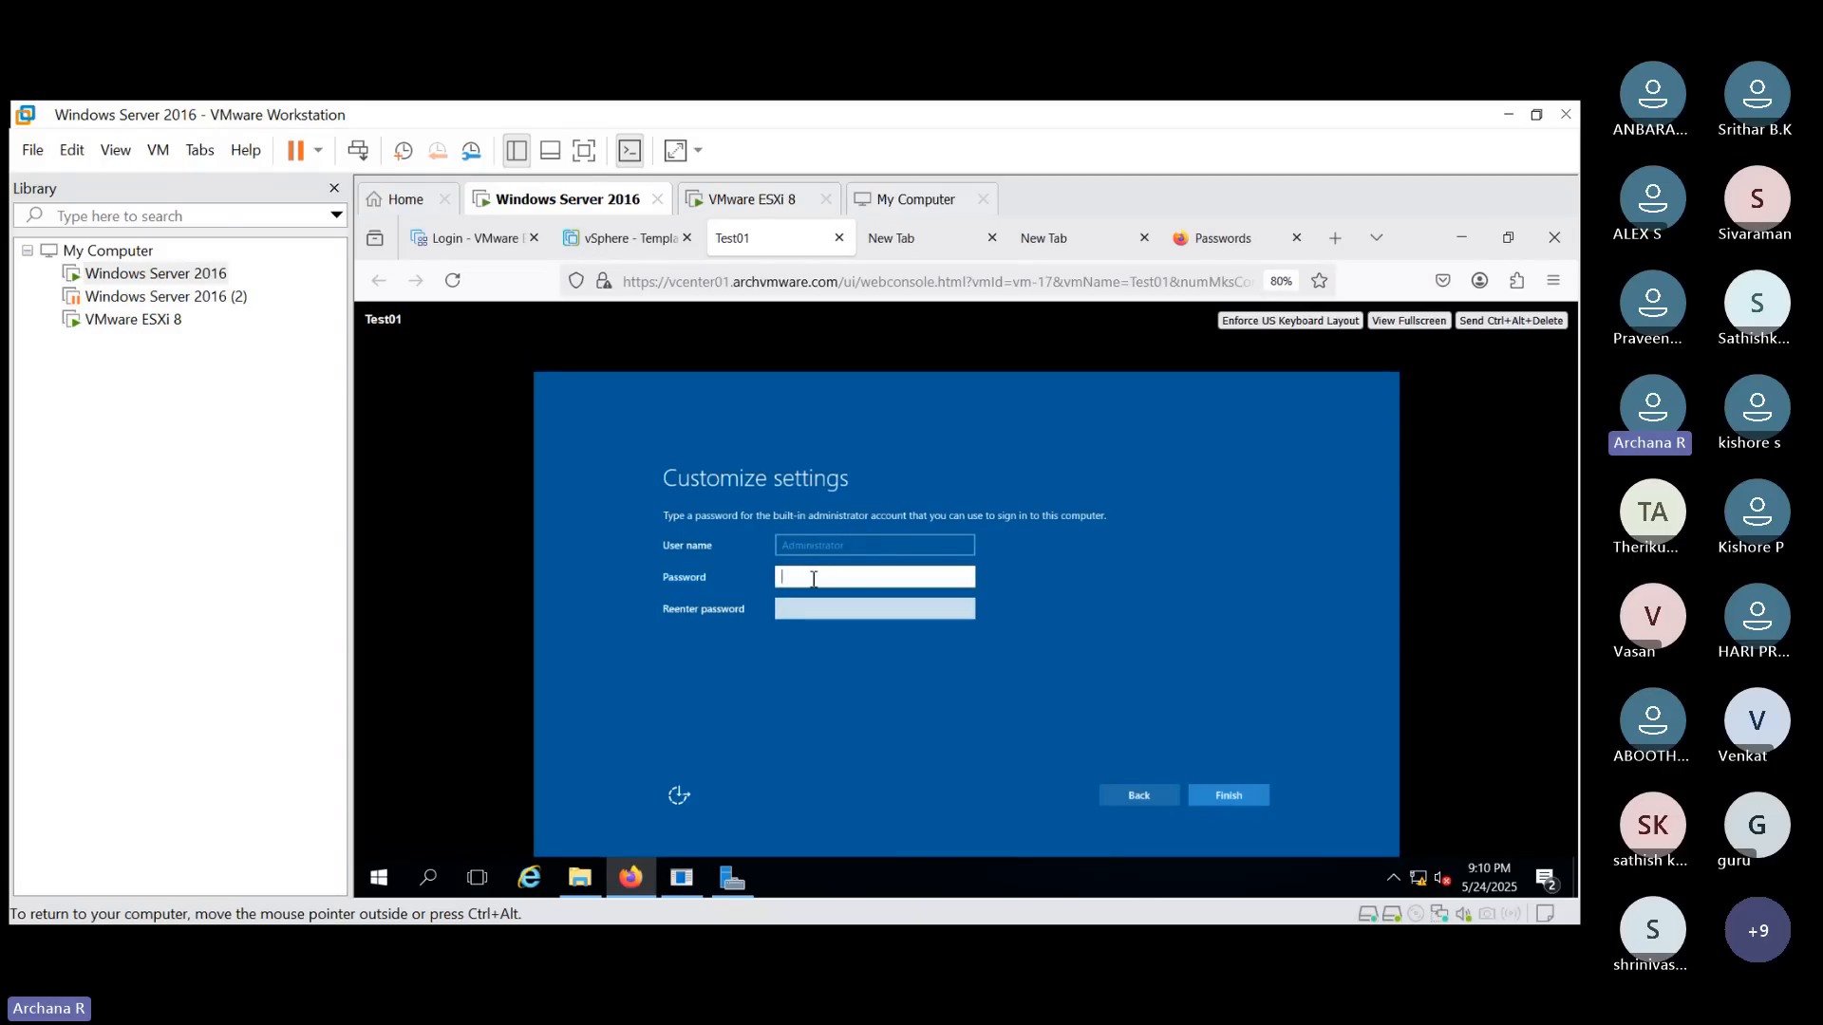
# - Enter and confirm the built-in Administrator password and finish the setup
pyautogui.write('Admin@123')
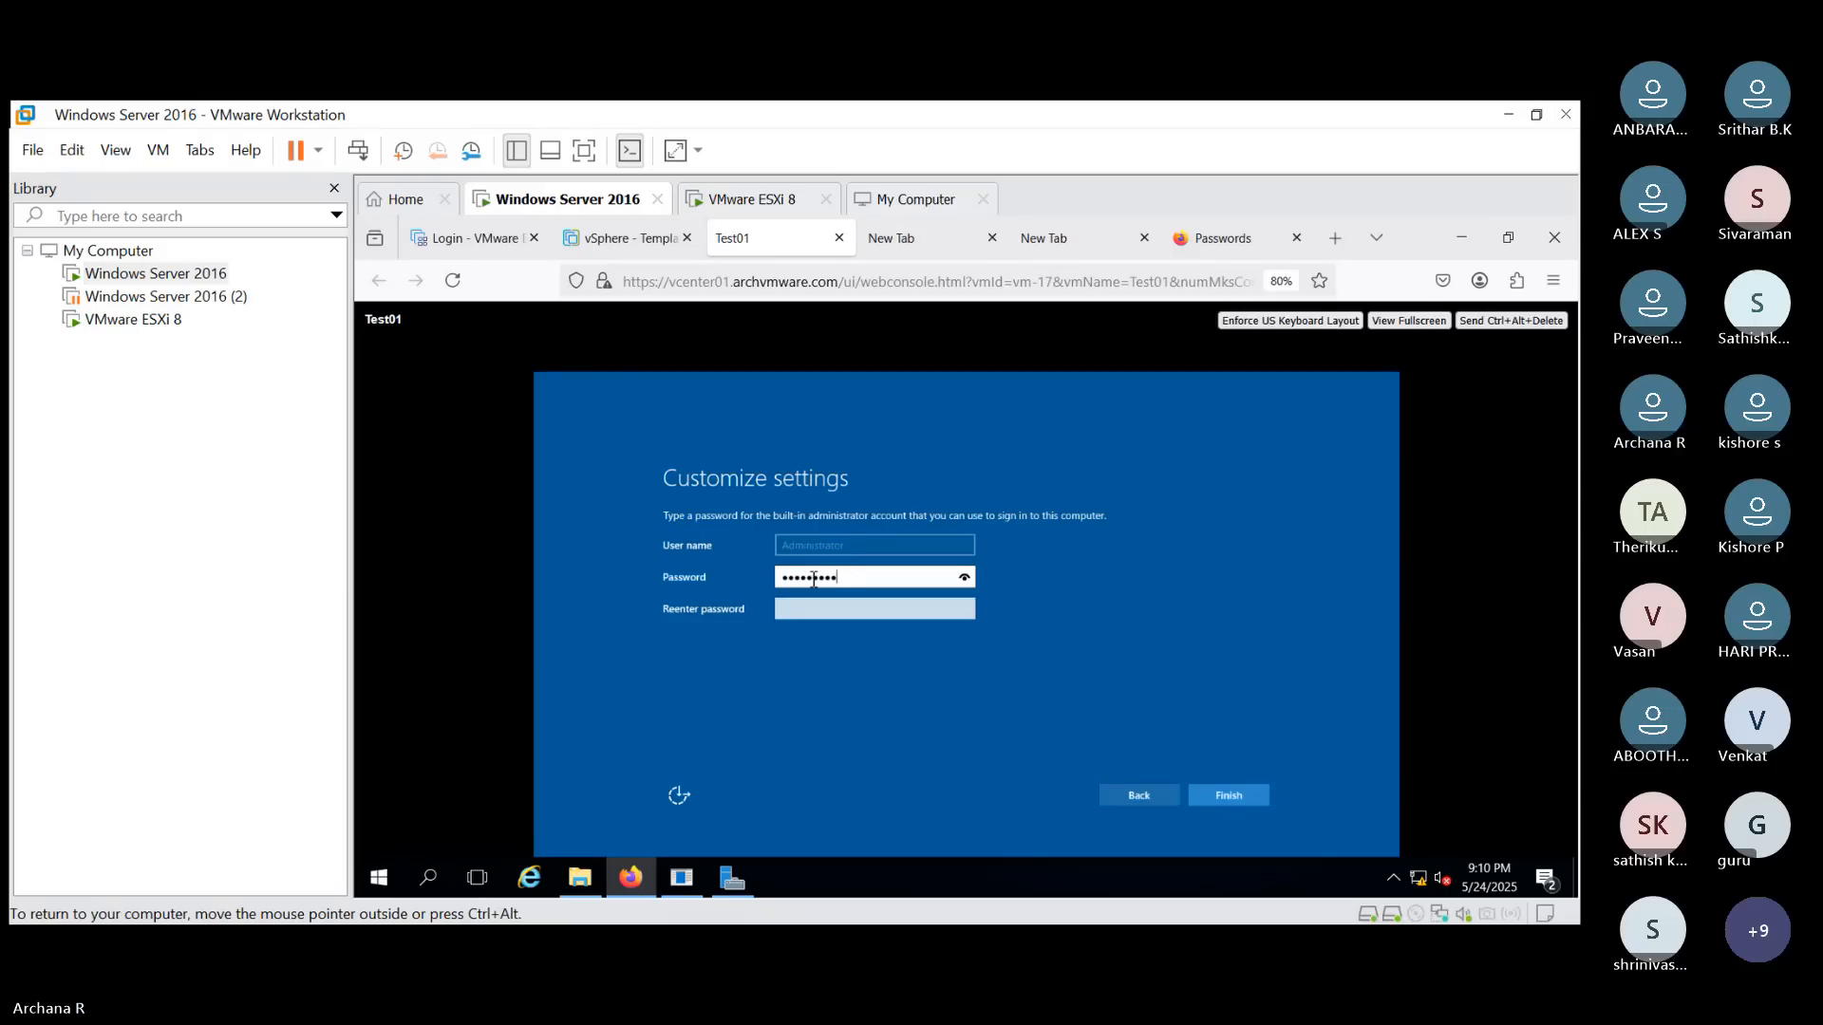
pyautogui.press('Tab')
pyautogui.write('Admin')
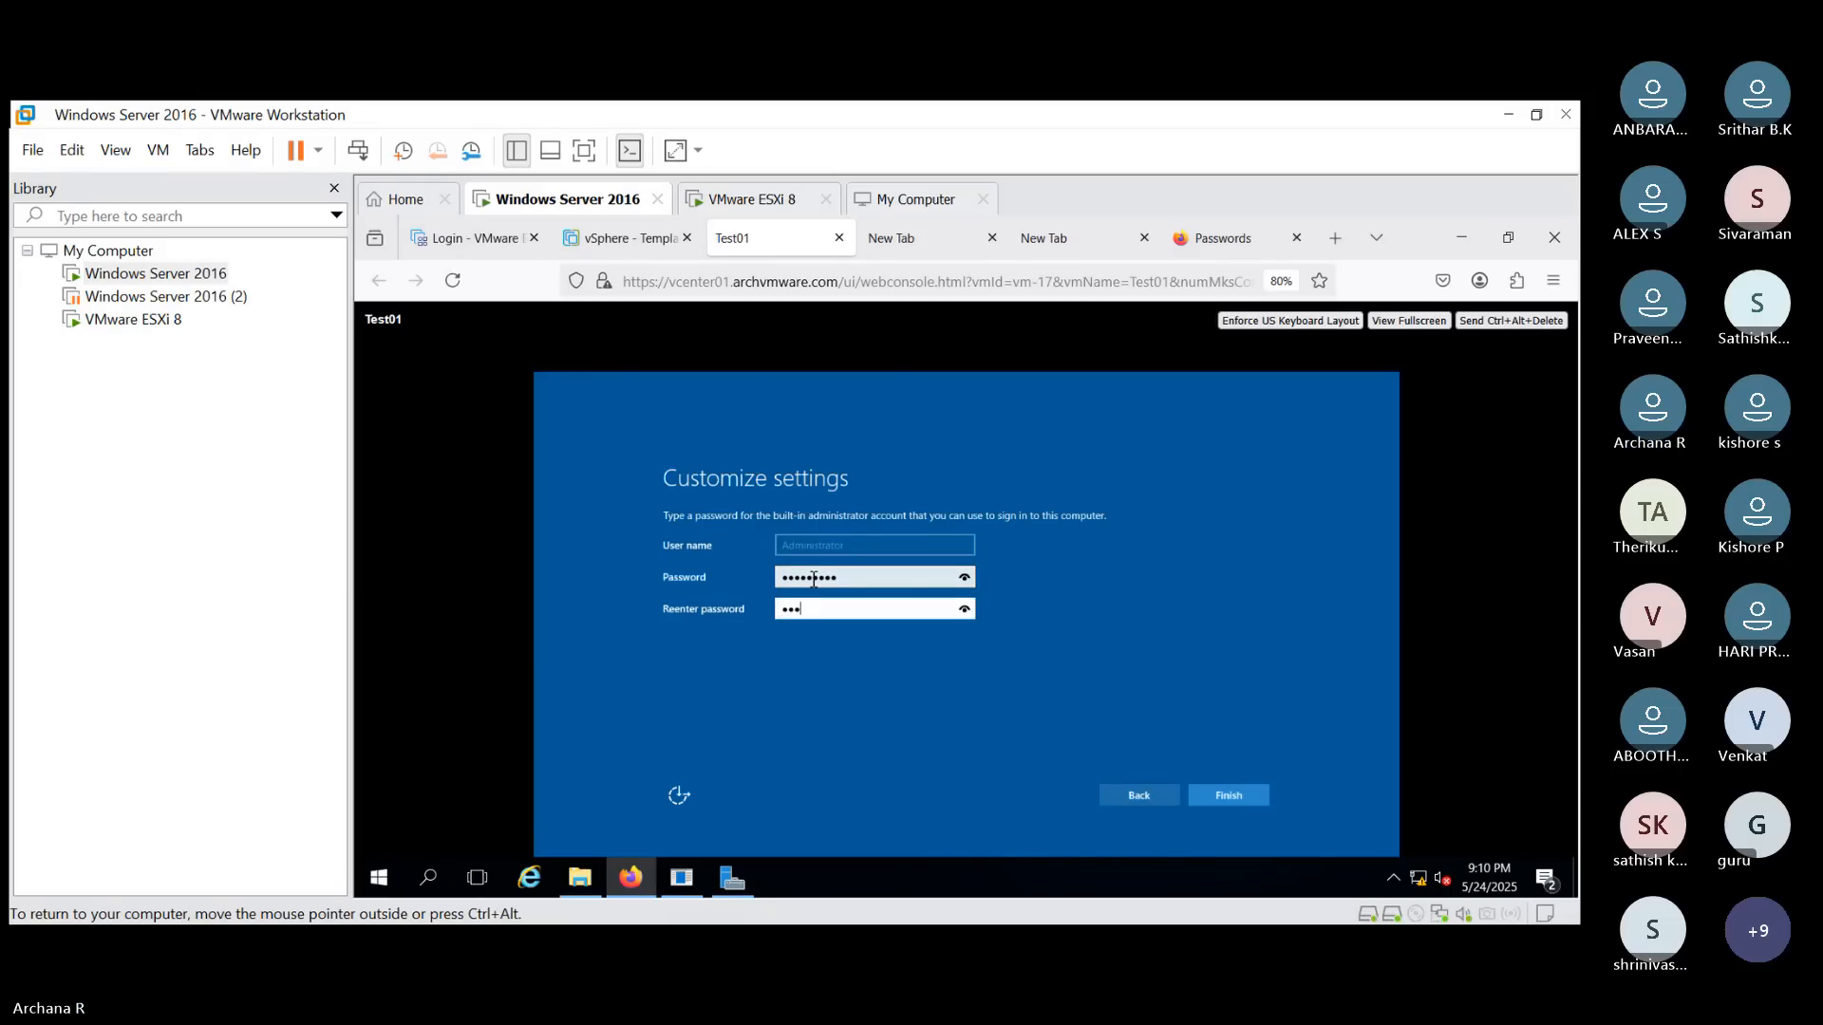
pyautogui.write('@123')
pyautogui.press('Tab')
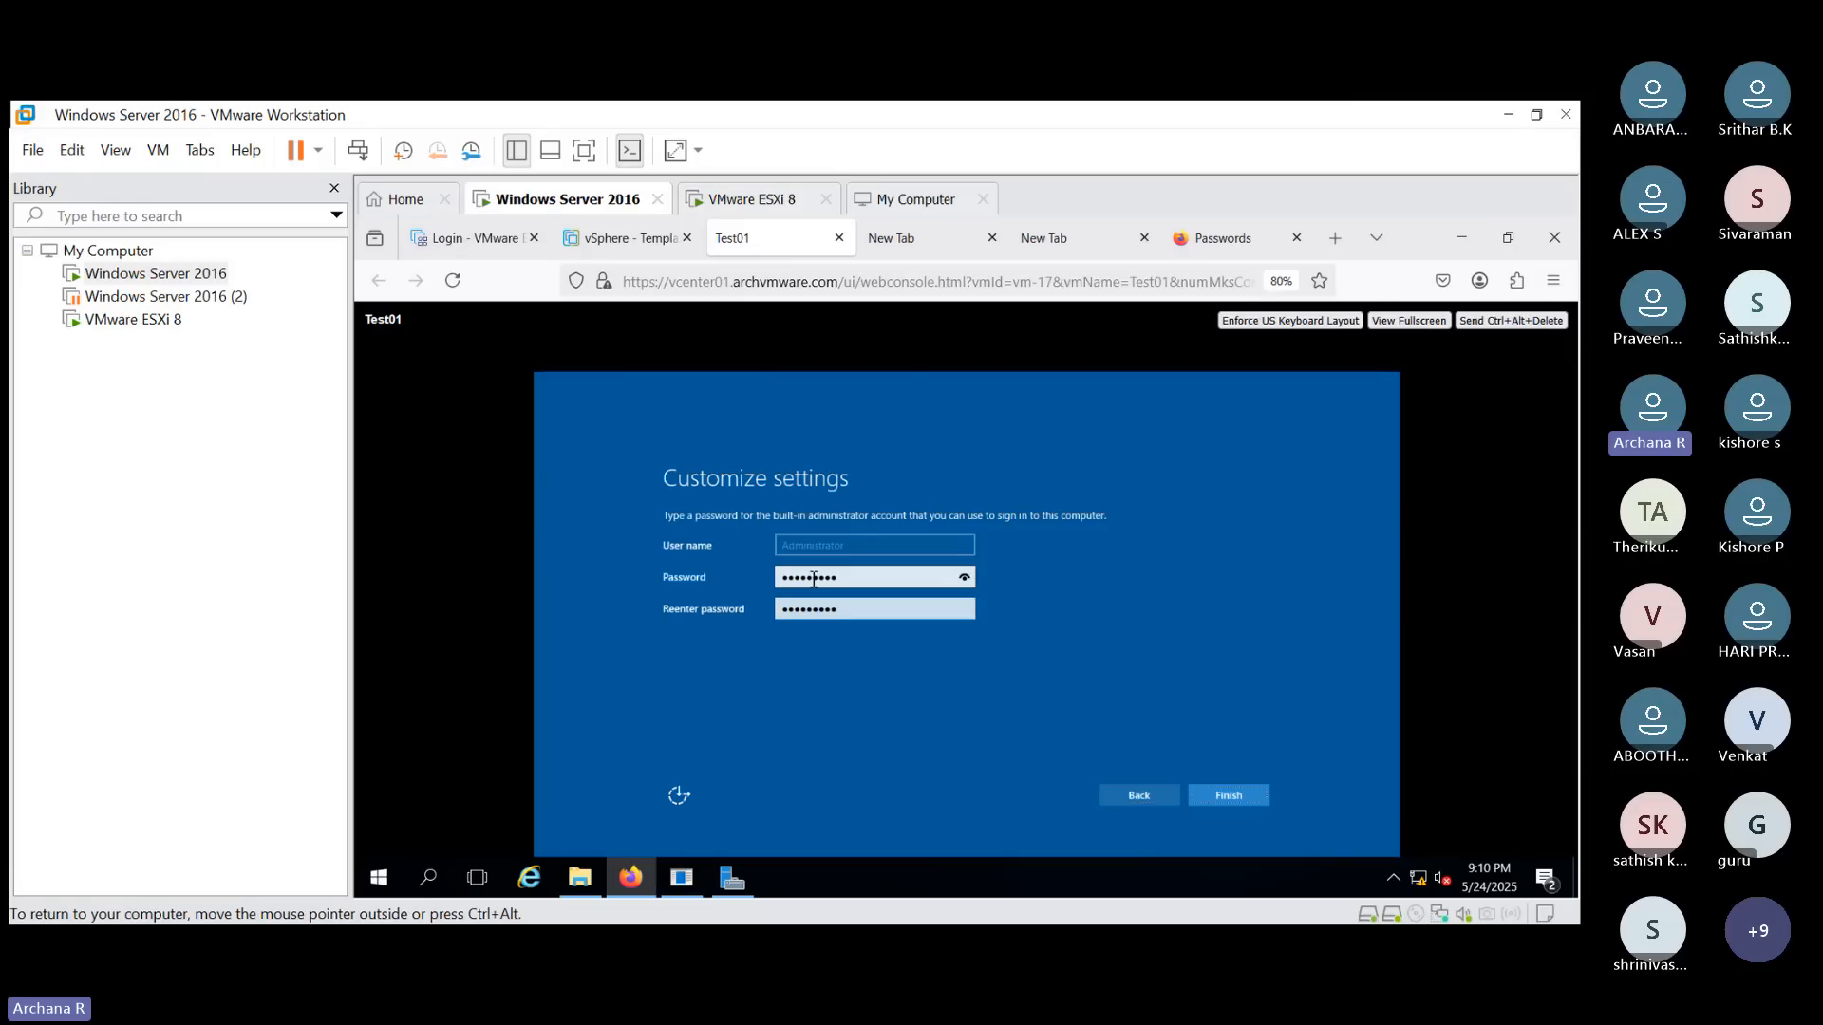
pyautogui.press('Return')
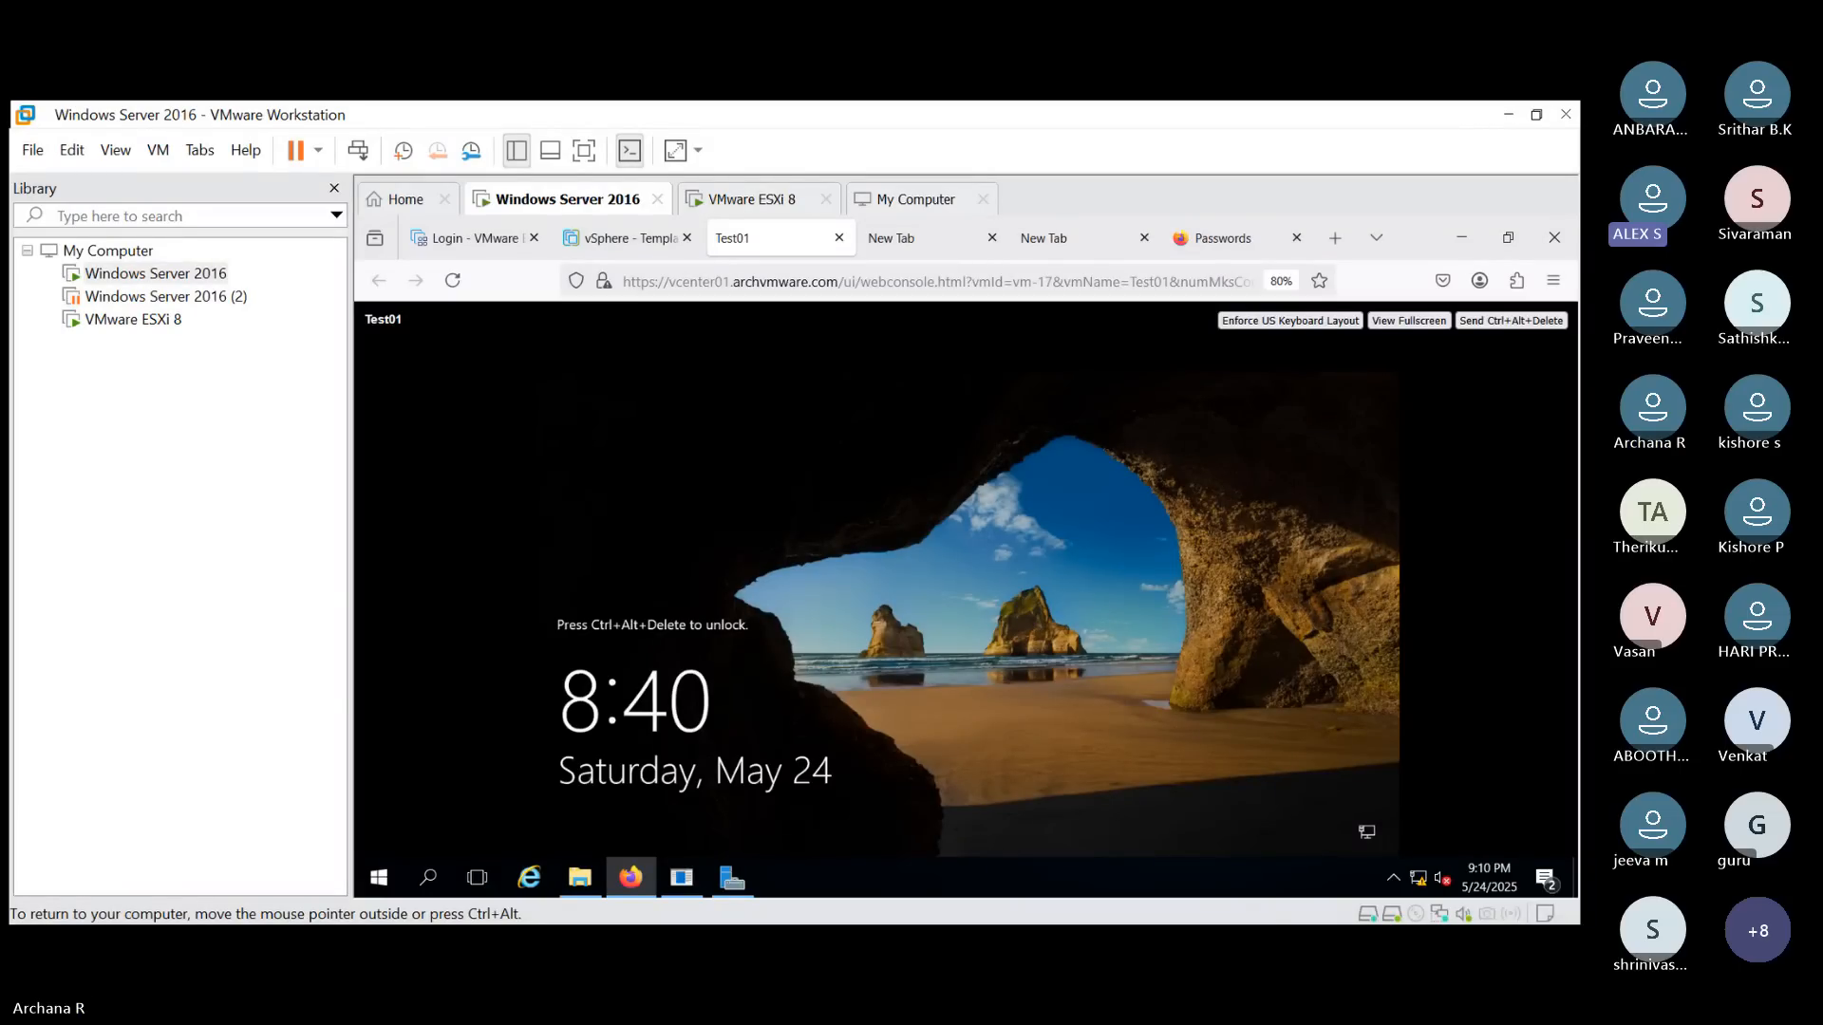
# - Sign in to Test01 as Administrator with the account password and allow the PC to be discoverable on the network
pyautogui.click(1505, 323)
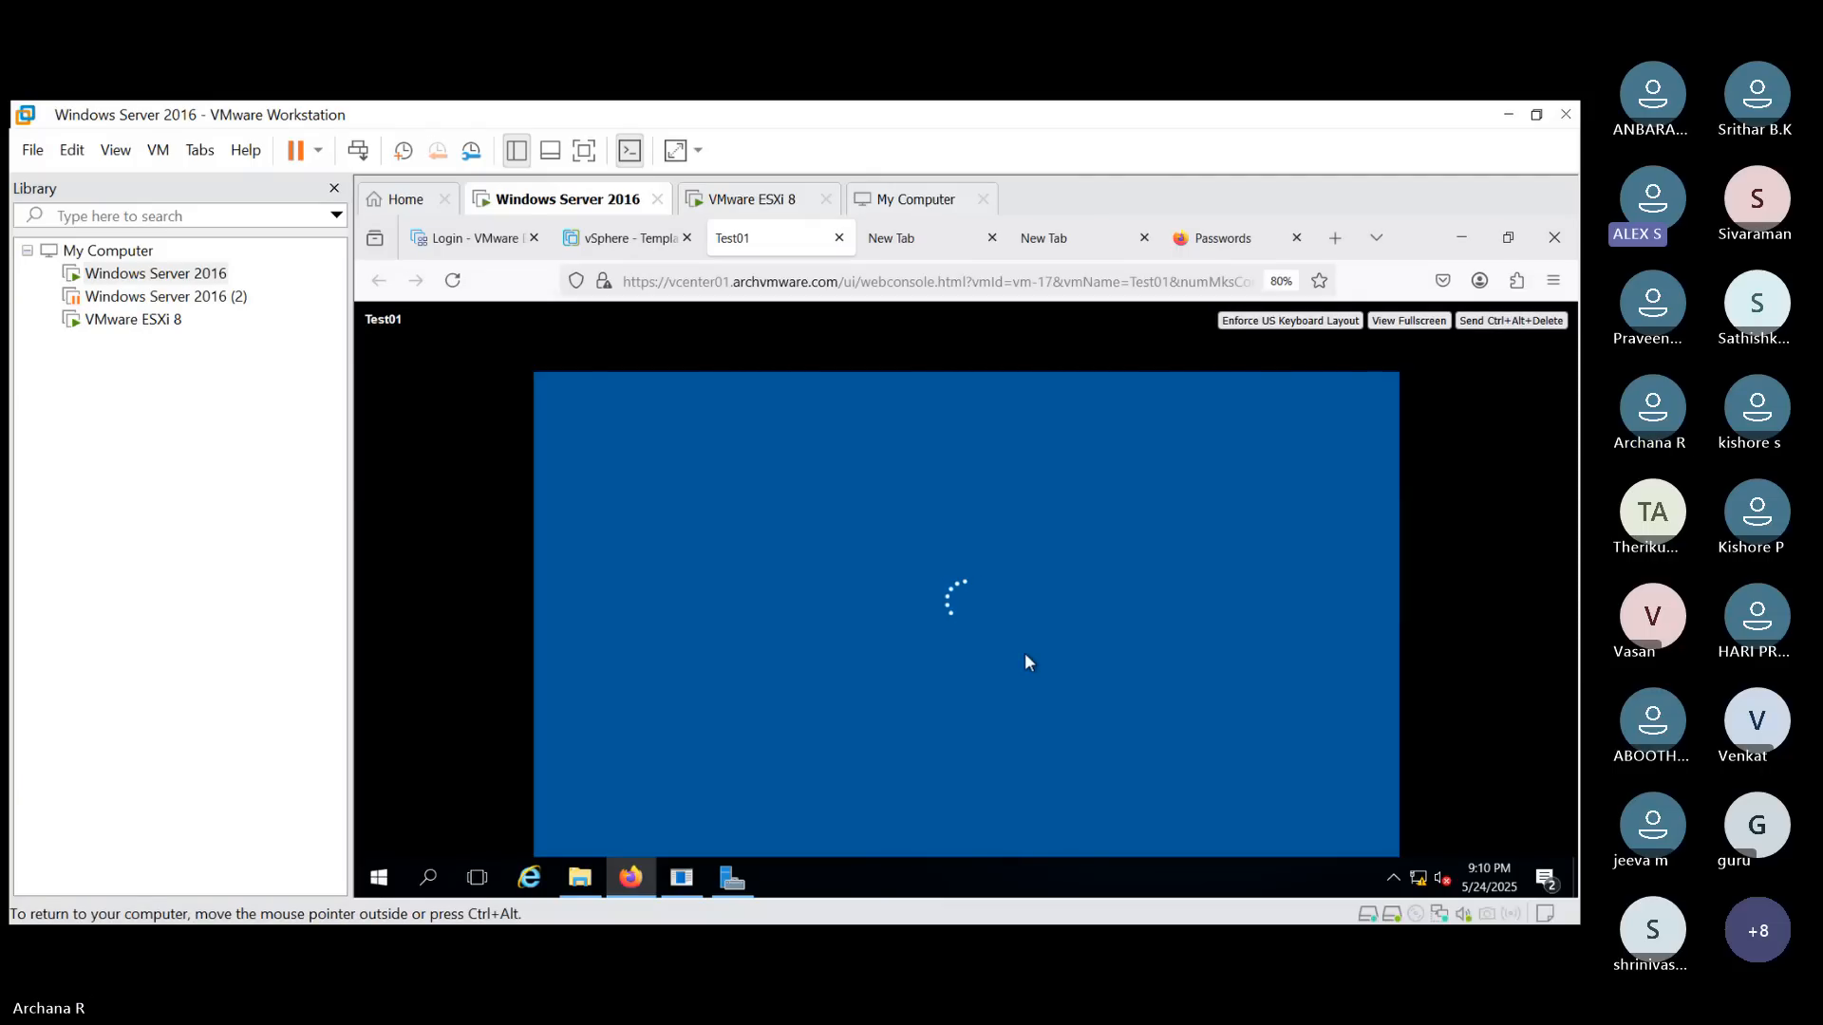
pyautogui.click(981, 675)
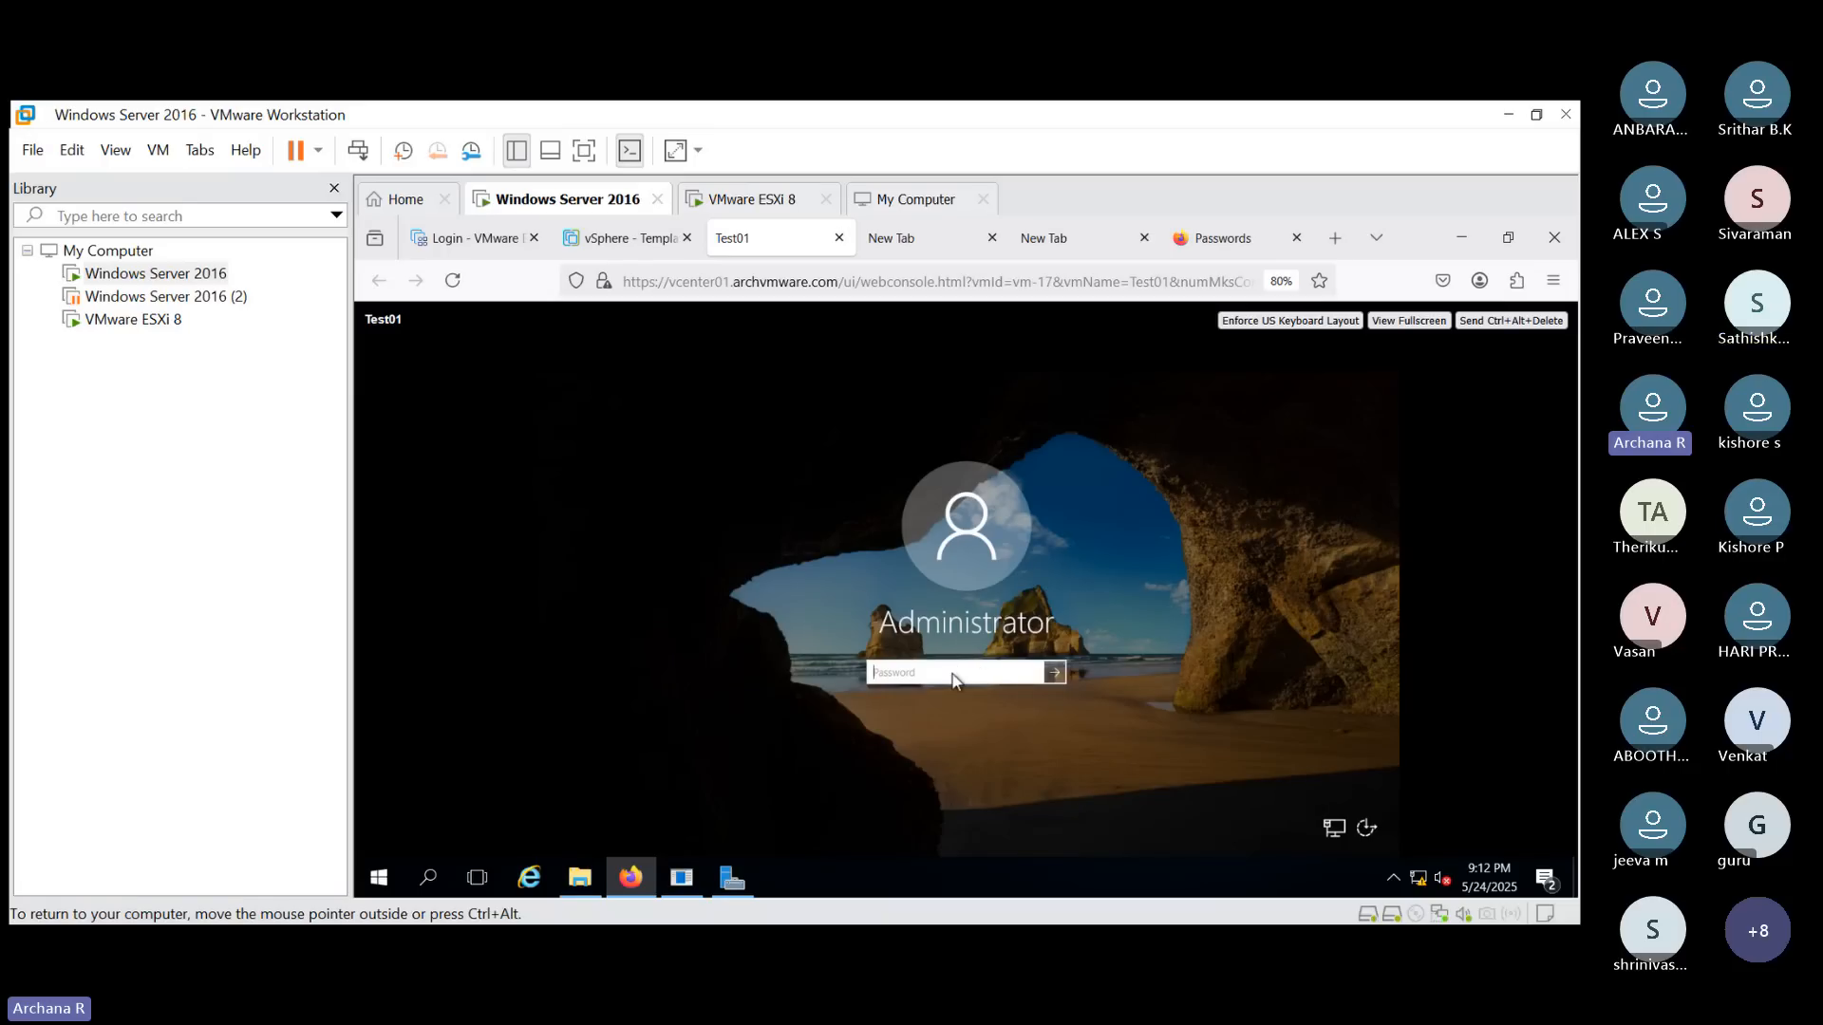
pyautogui.write('**********')
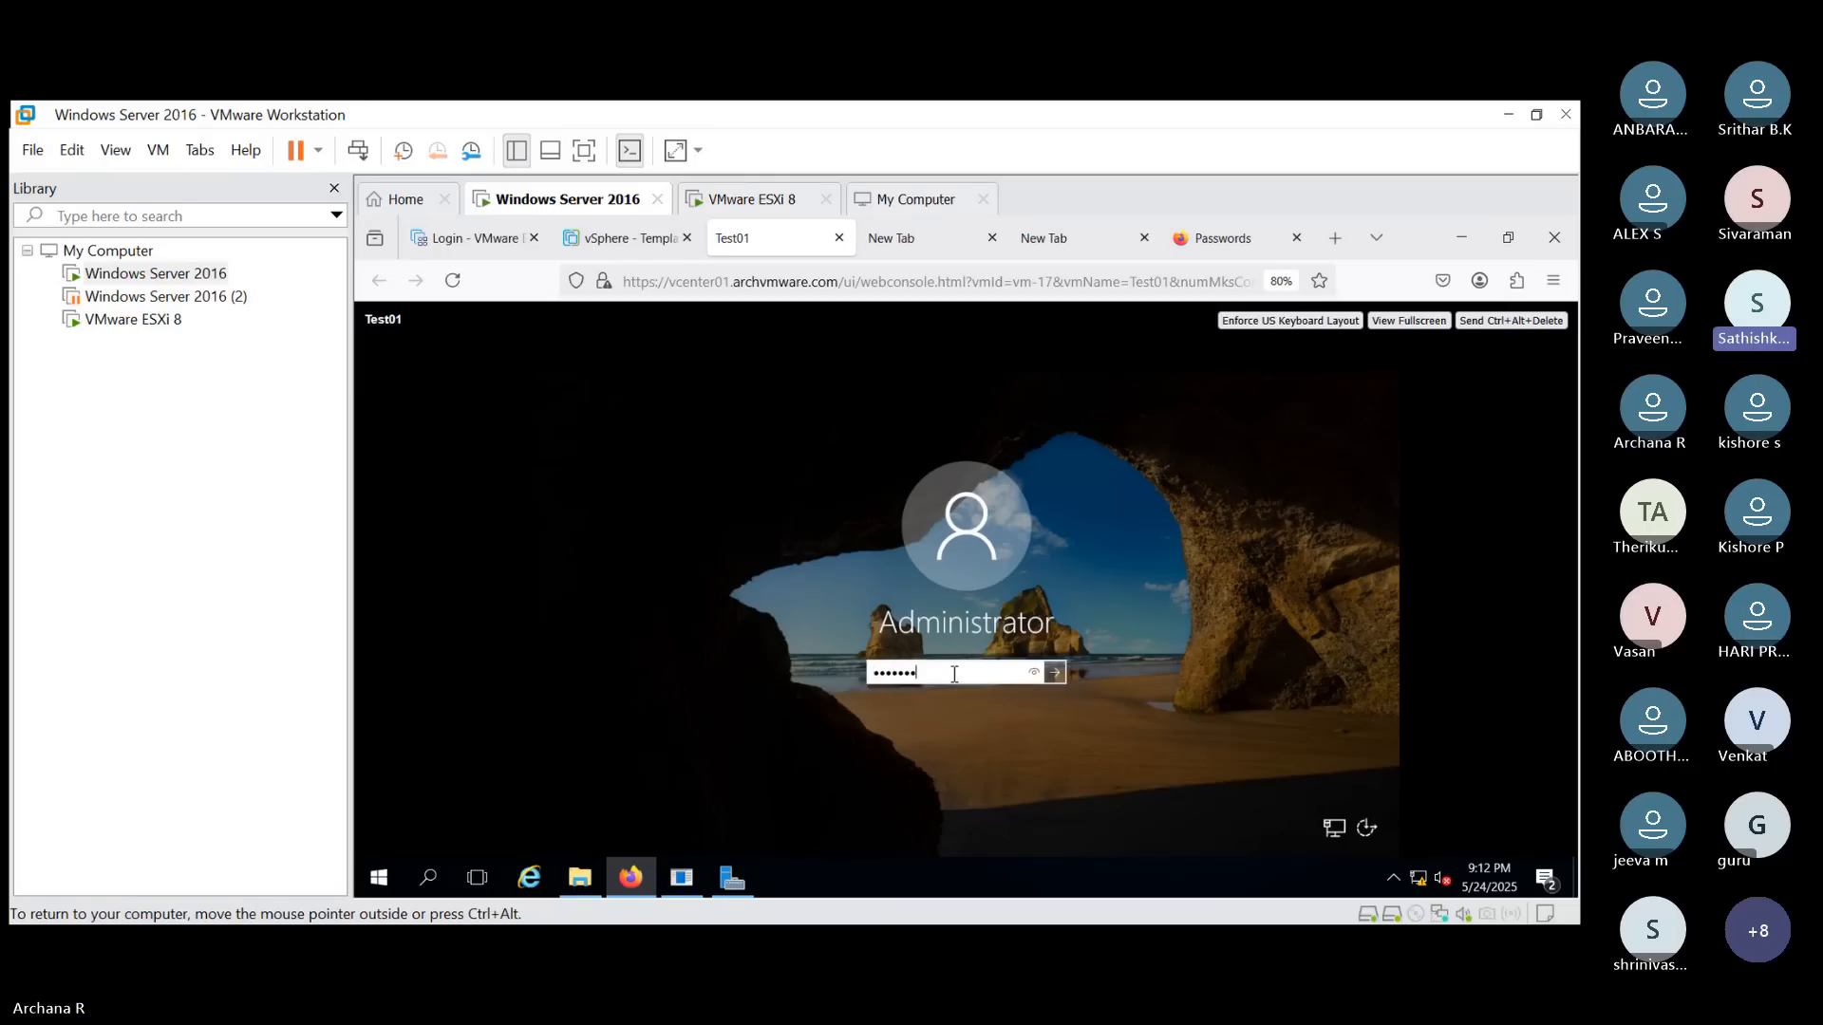
pyautogui.press('Return')
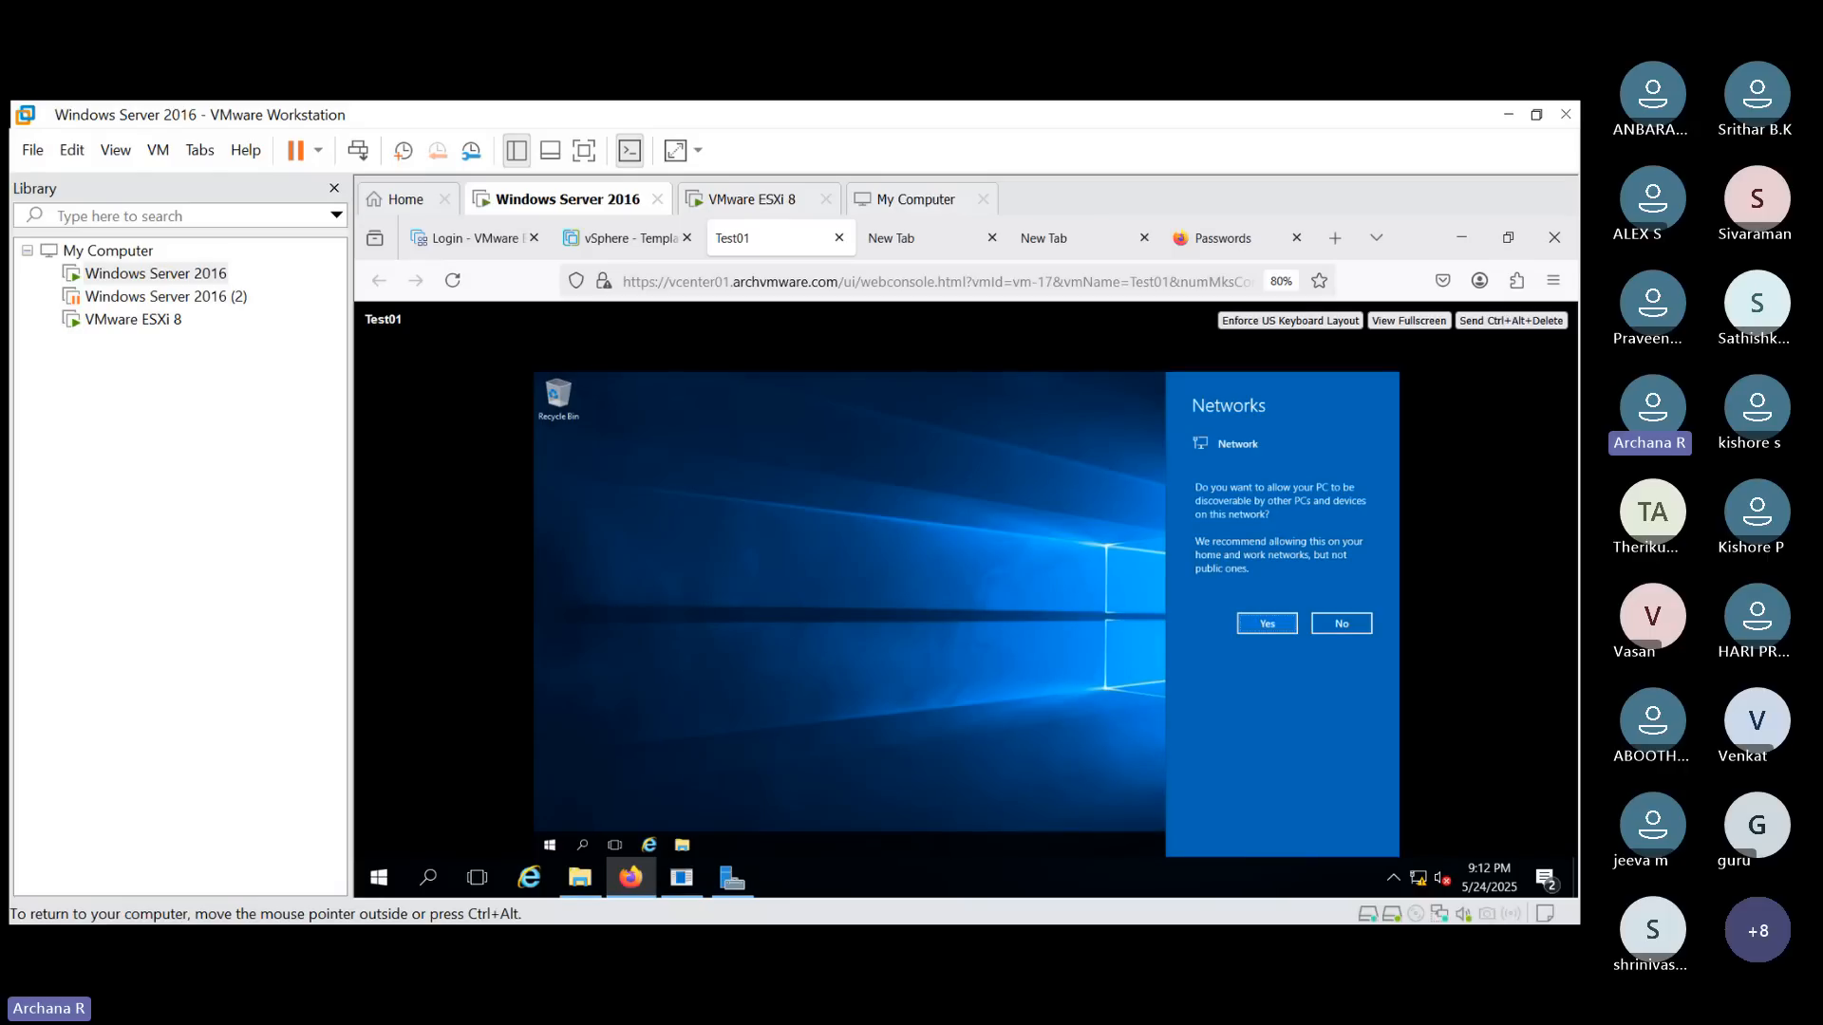
pyautogui.click(1267, 623)
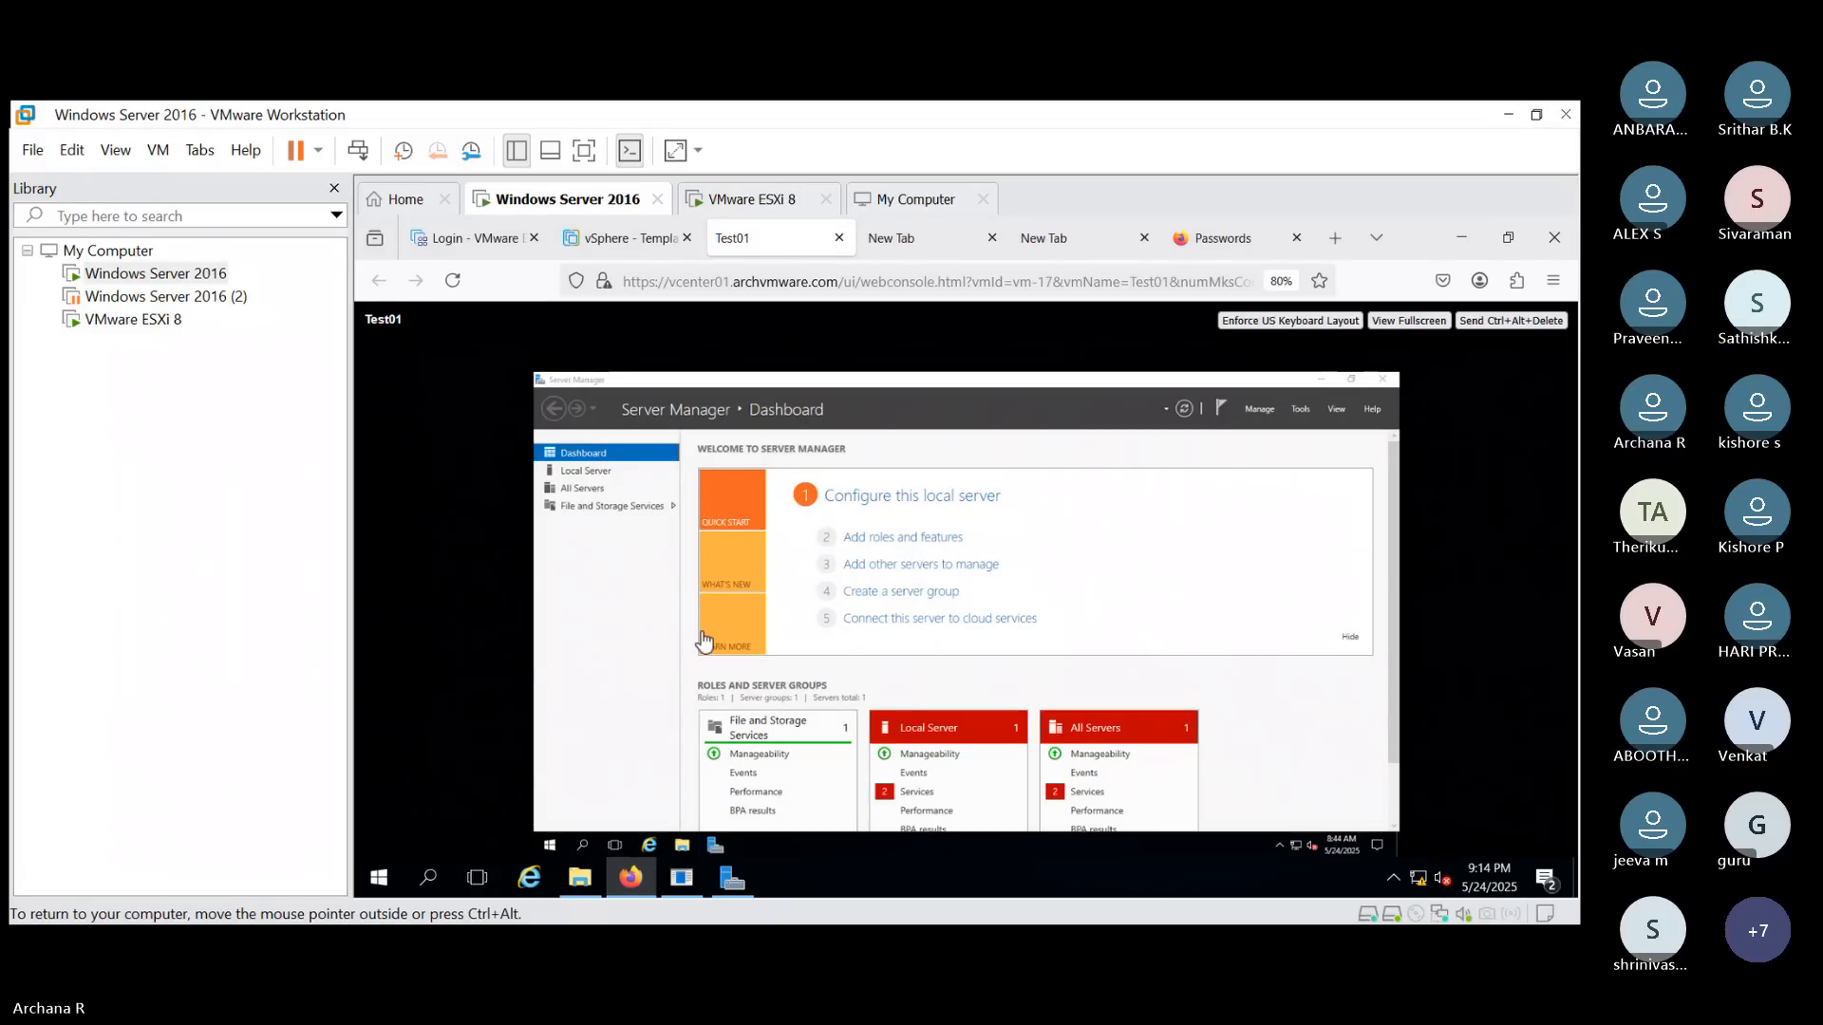
# - Open File Explorer in Test01, browse Local Disk (C:), and view the drive's properties
pyautogui.click(681, 846)
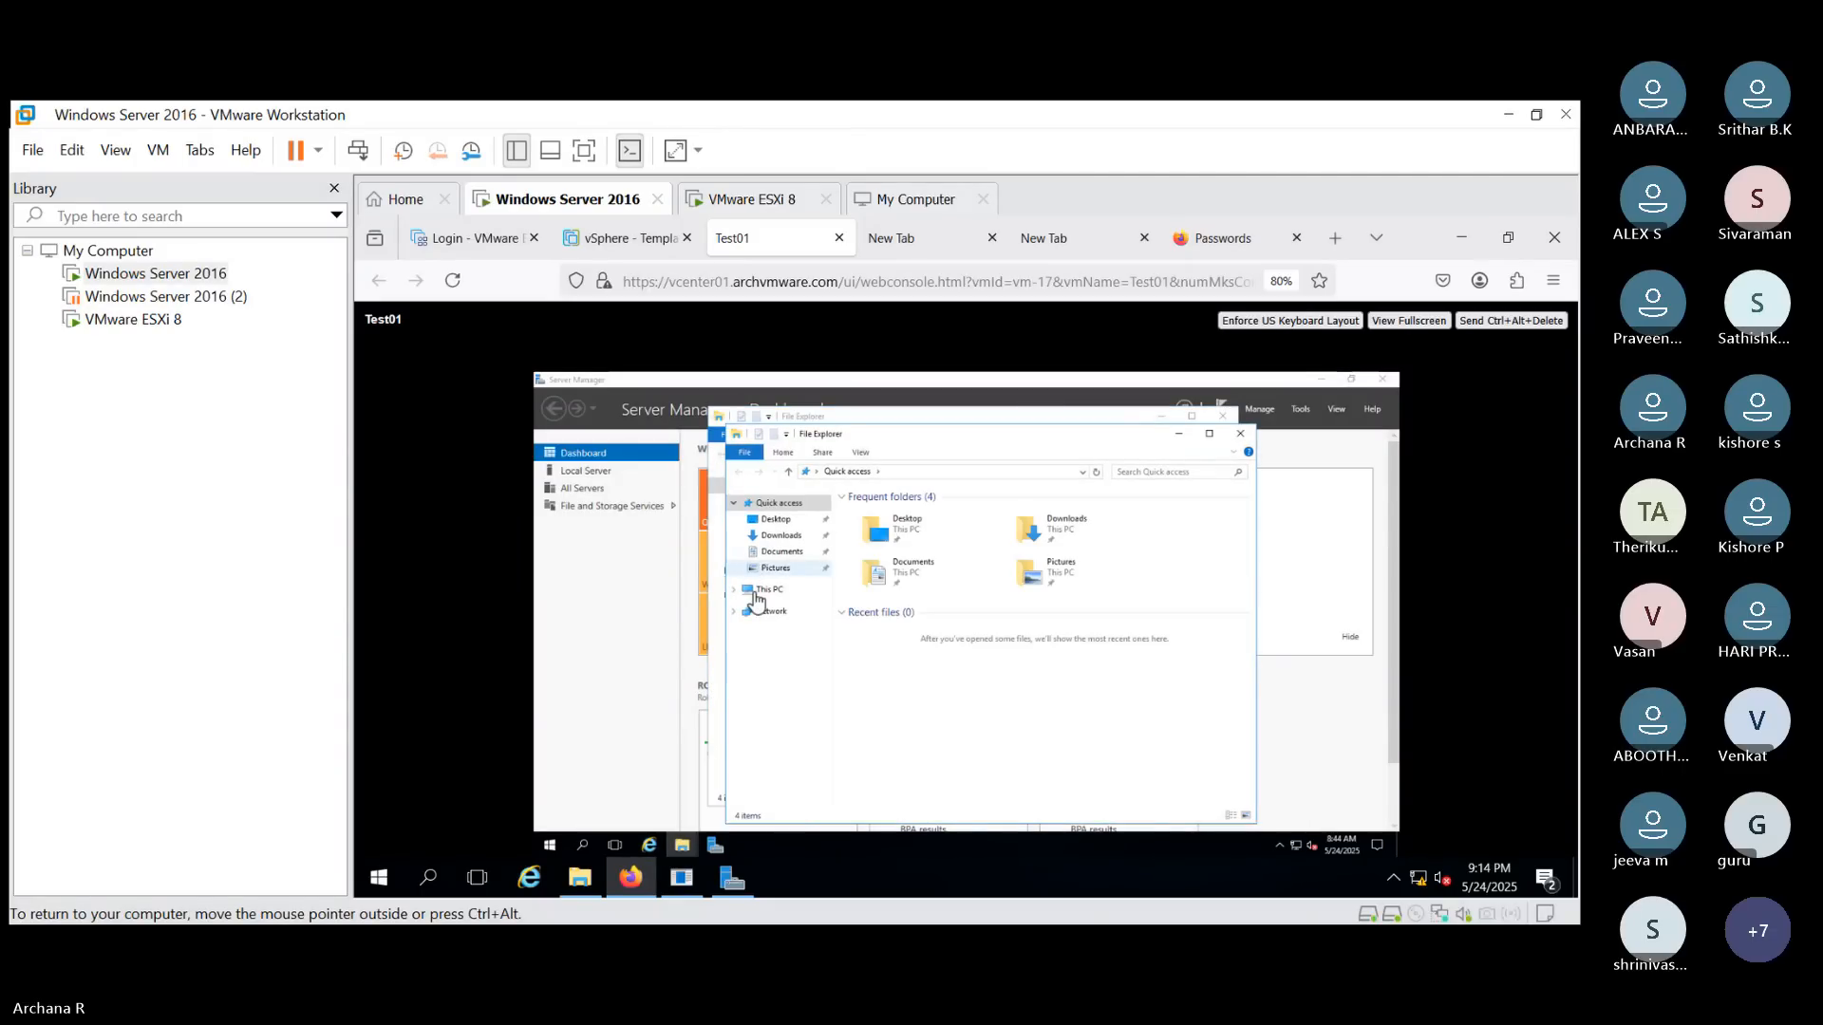
pyautogui.click(755, 592)
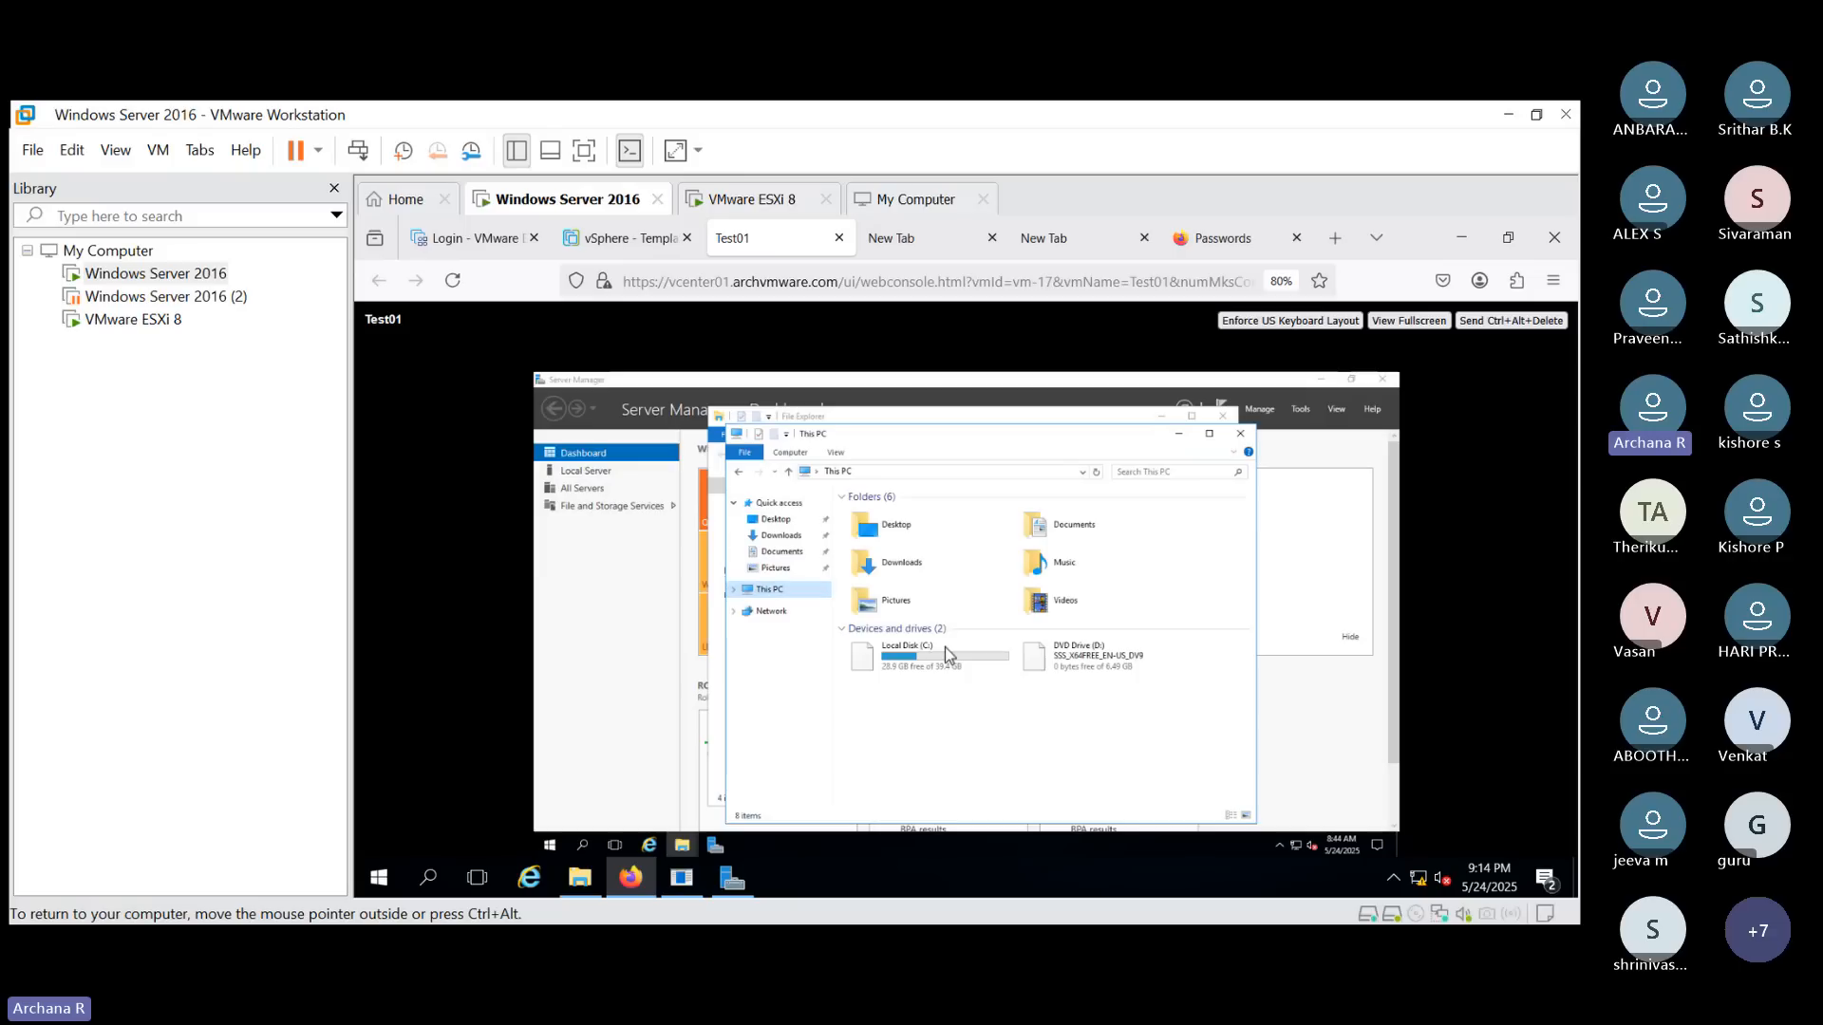
pyautogui.click(918, 657)
pyautogui.doubleClick(918, 657)
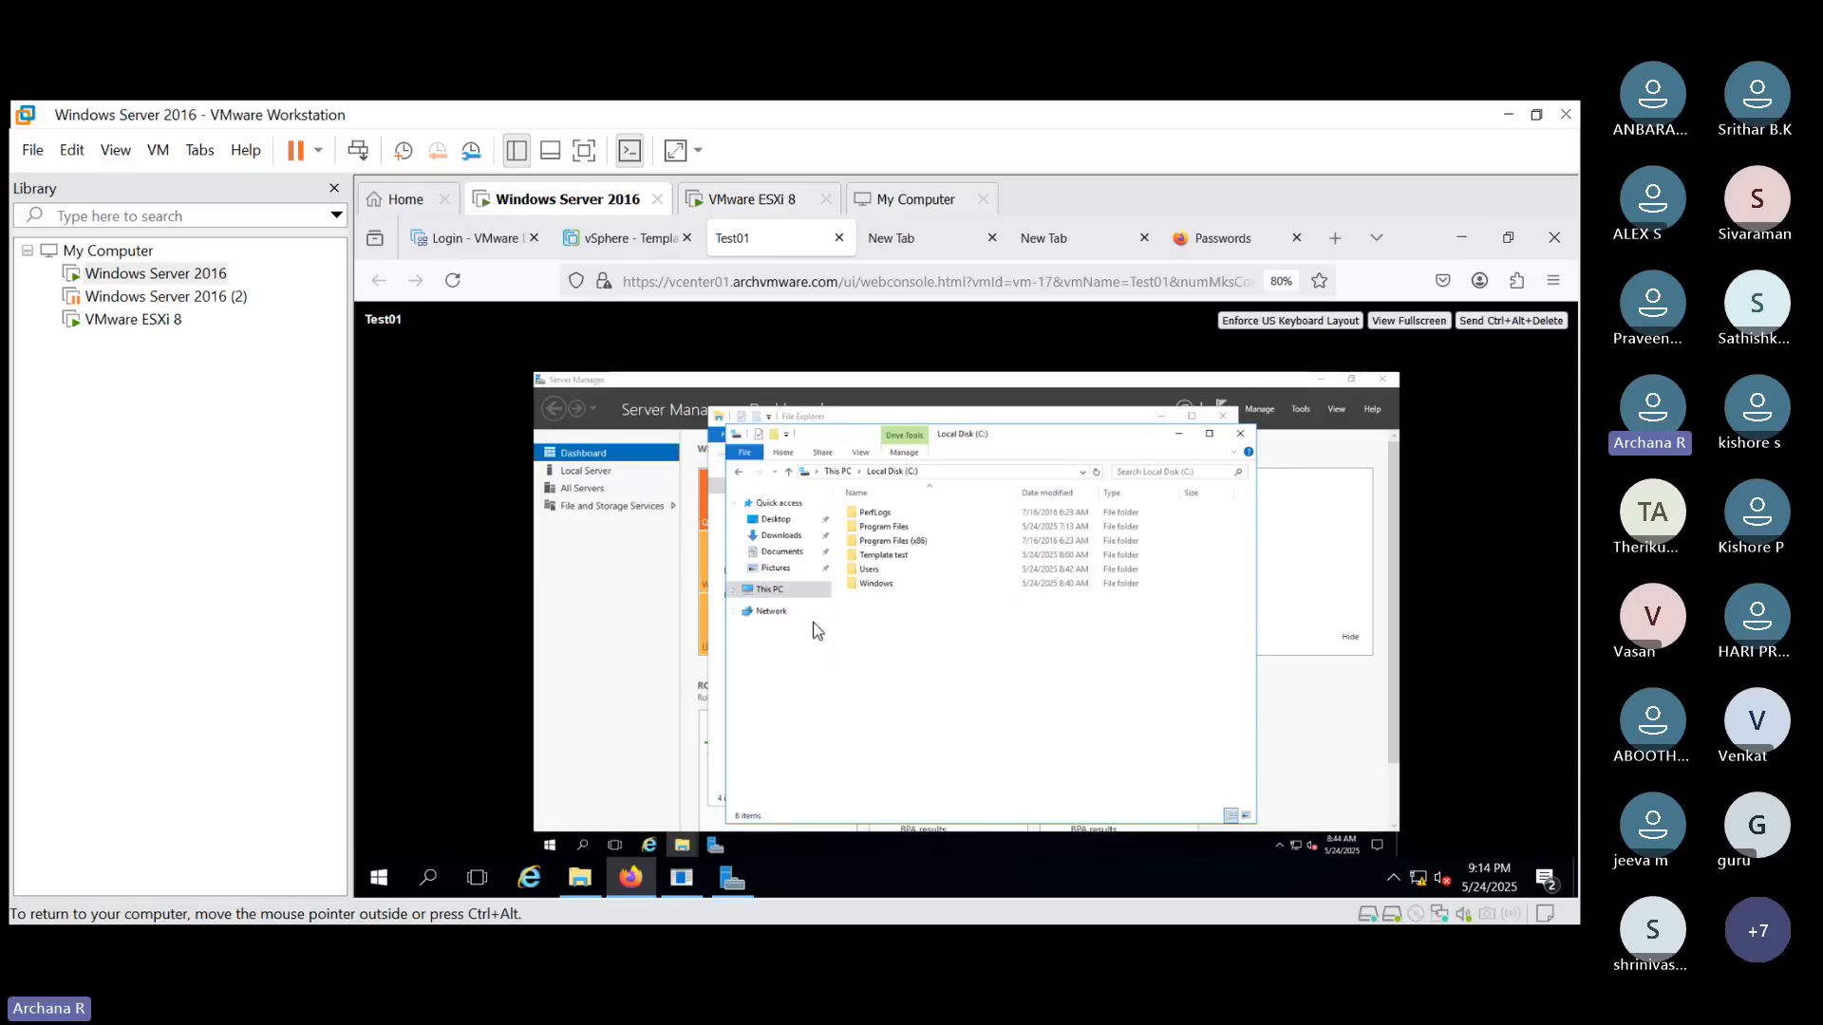
pyautogui.click(789, 594)
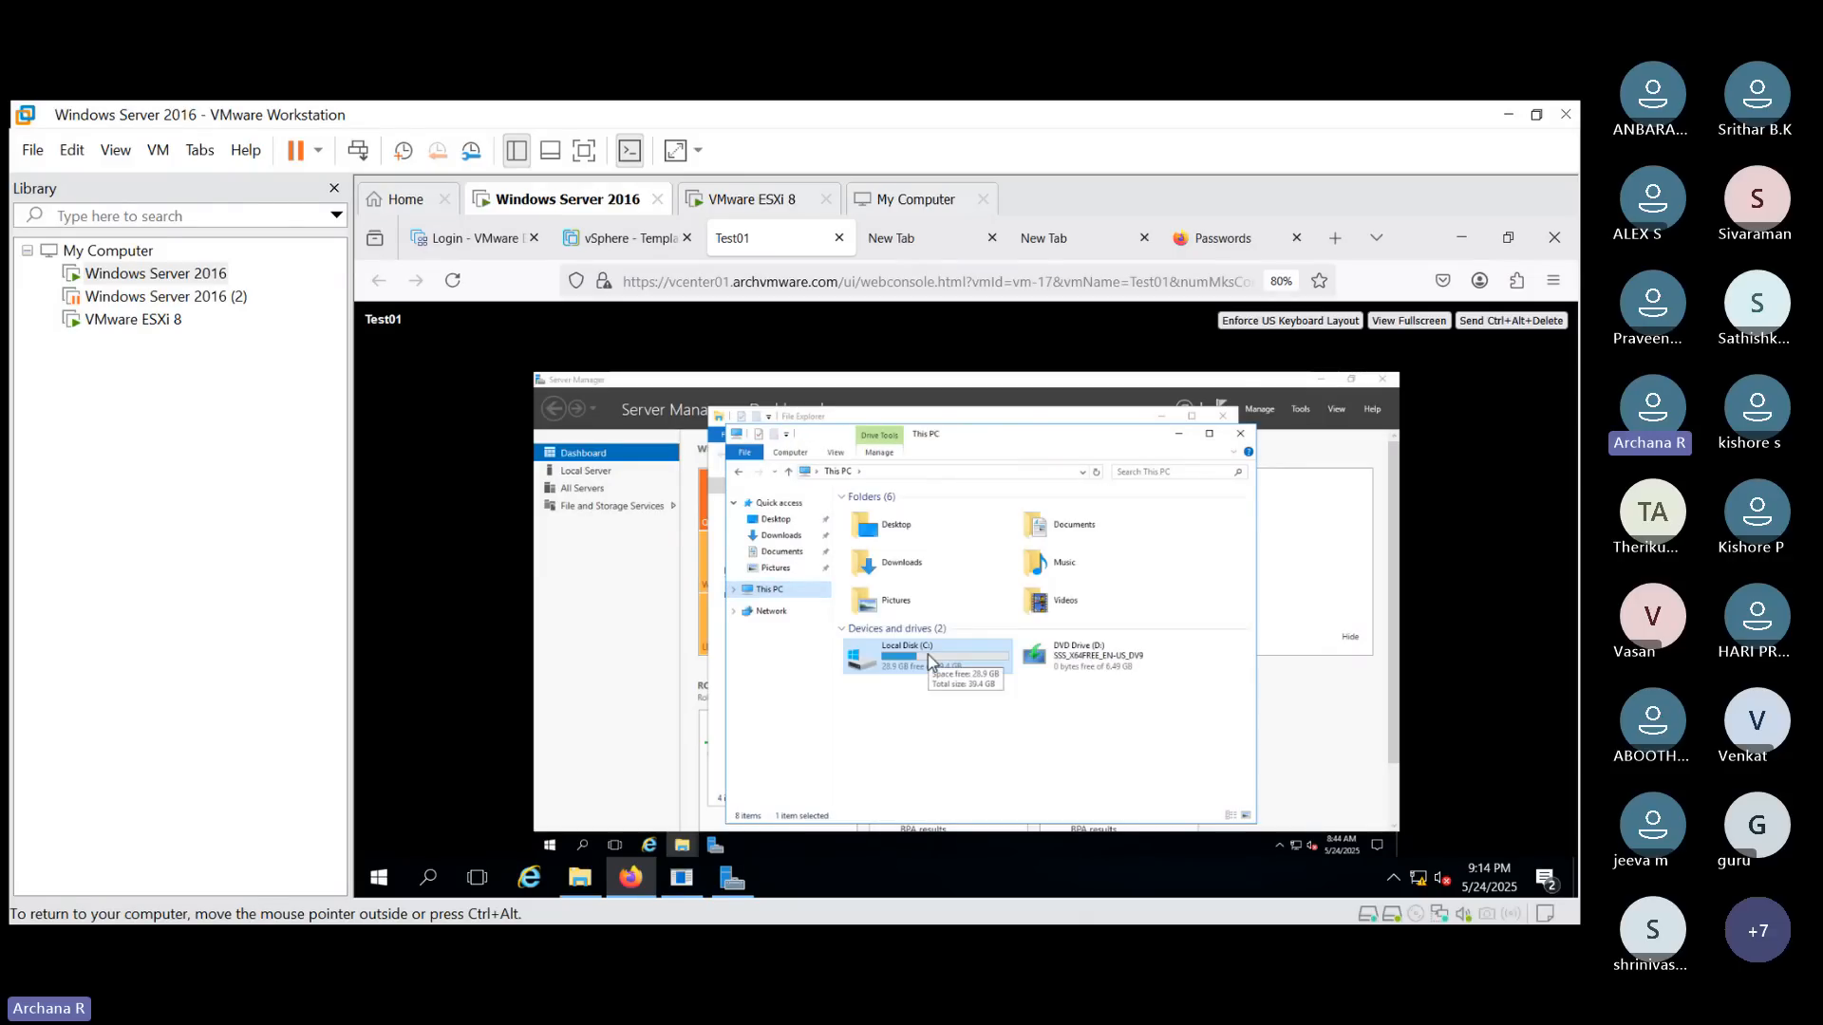
pyautogui.doubleClick(928, 654)
pyautogui.rightClick(927, 653)
pyautogui.click(954, 645)
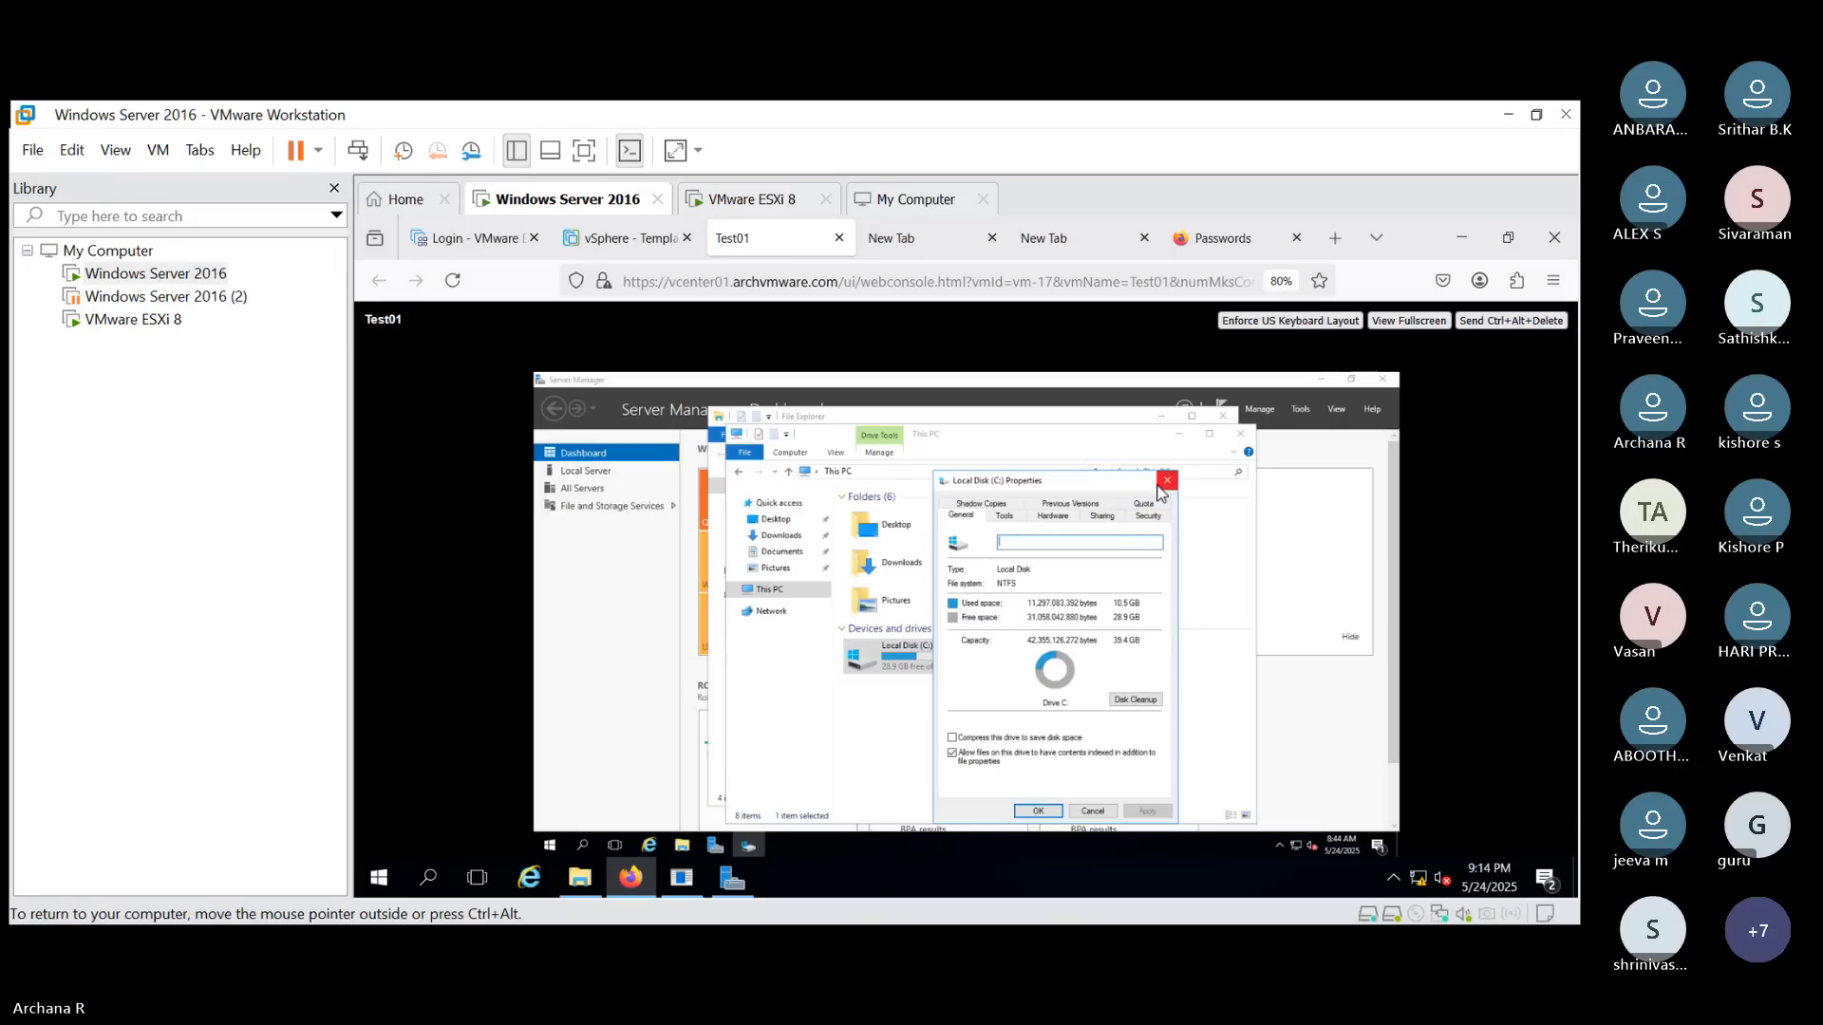
pyautogui.click(1166, 482)
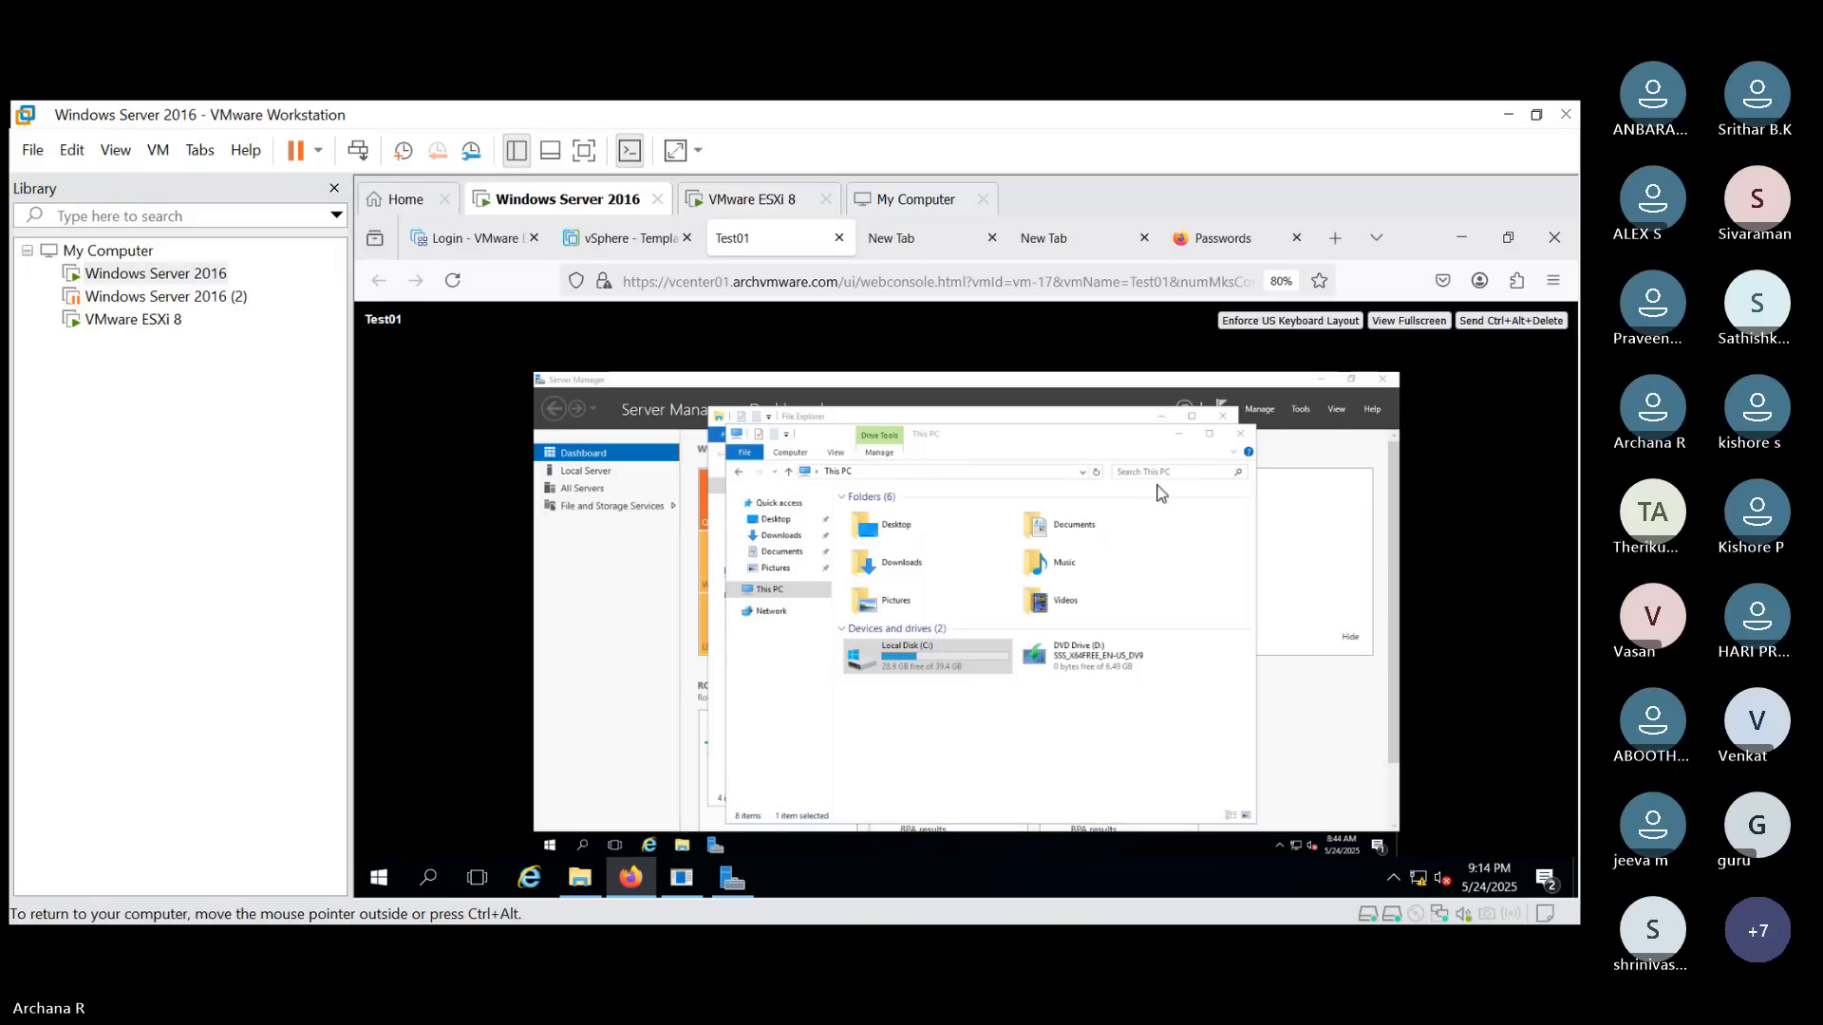
# - Open This PC's system information and view the Computer Name tab in Advanced system settings
pyautogui.rightClick(800, 594)
pyautogui.click(918, 774)
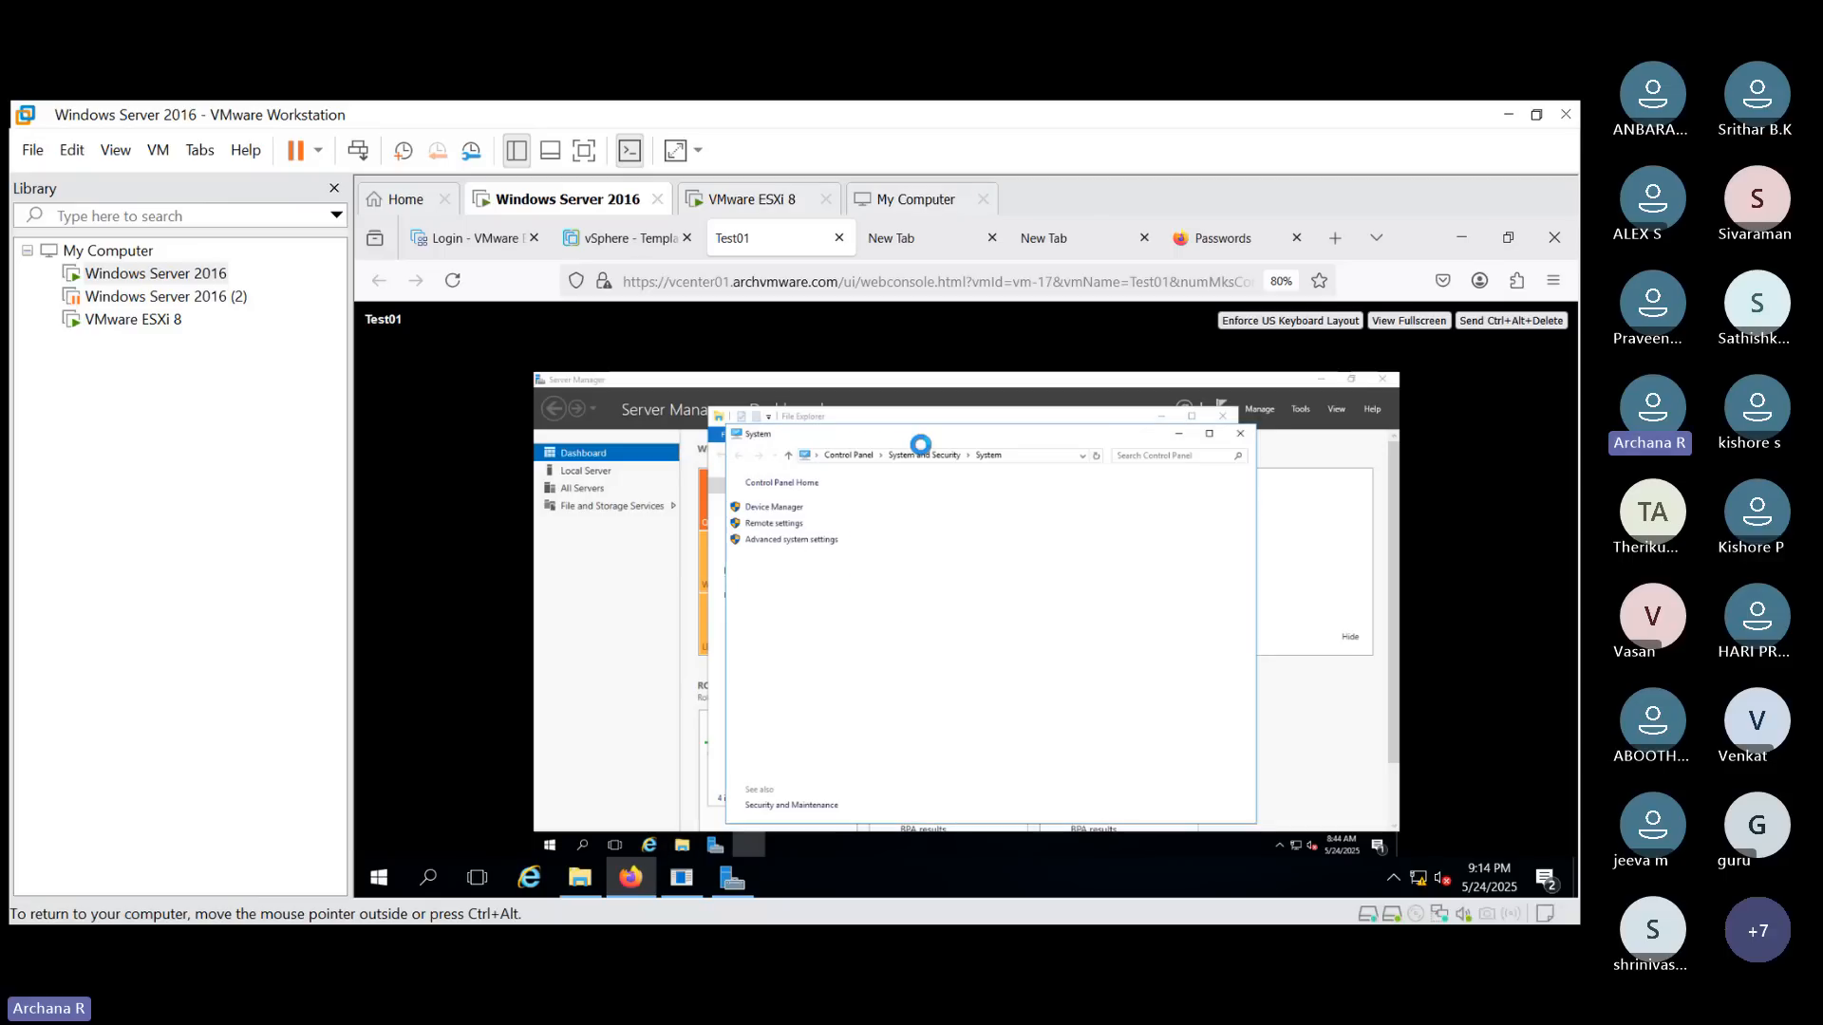
pyautogui.click(781, 541)
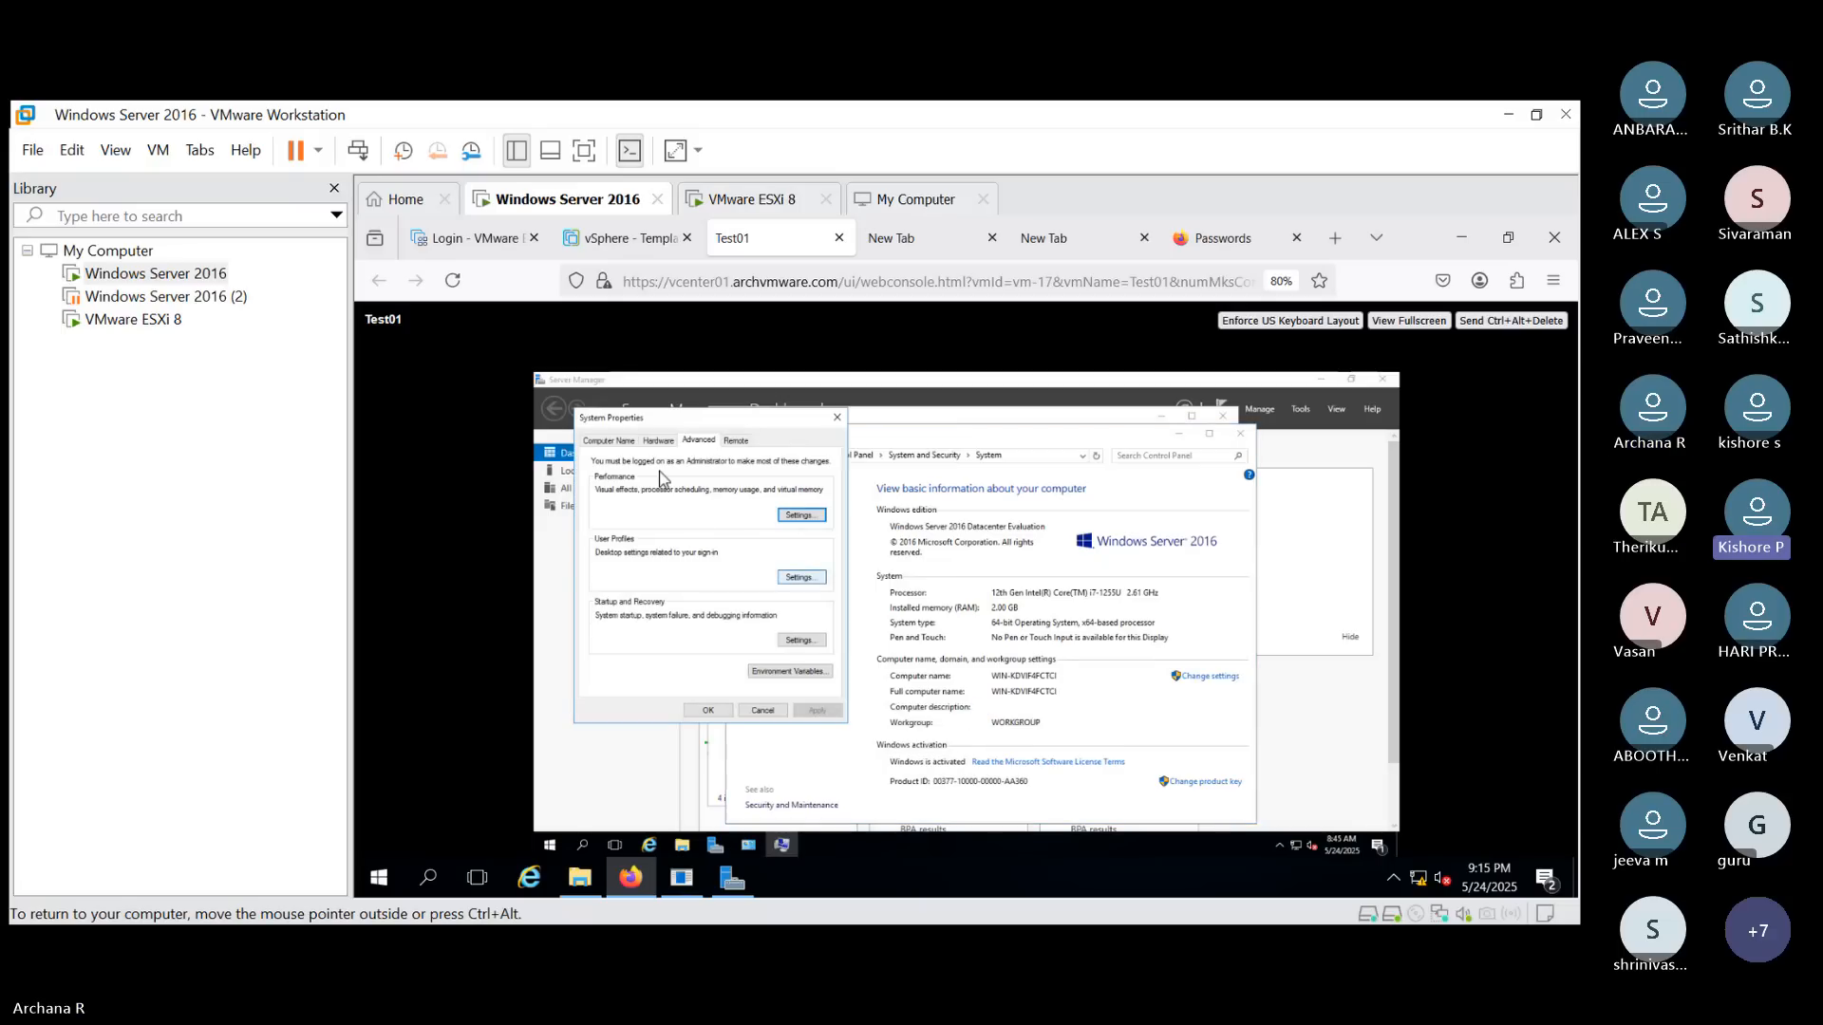
pyautogui.click(610, 442)
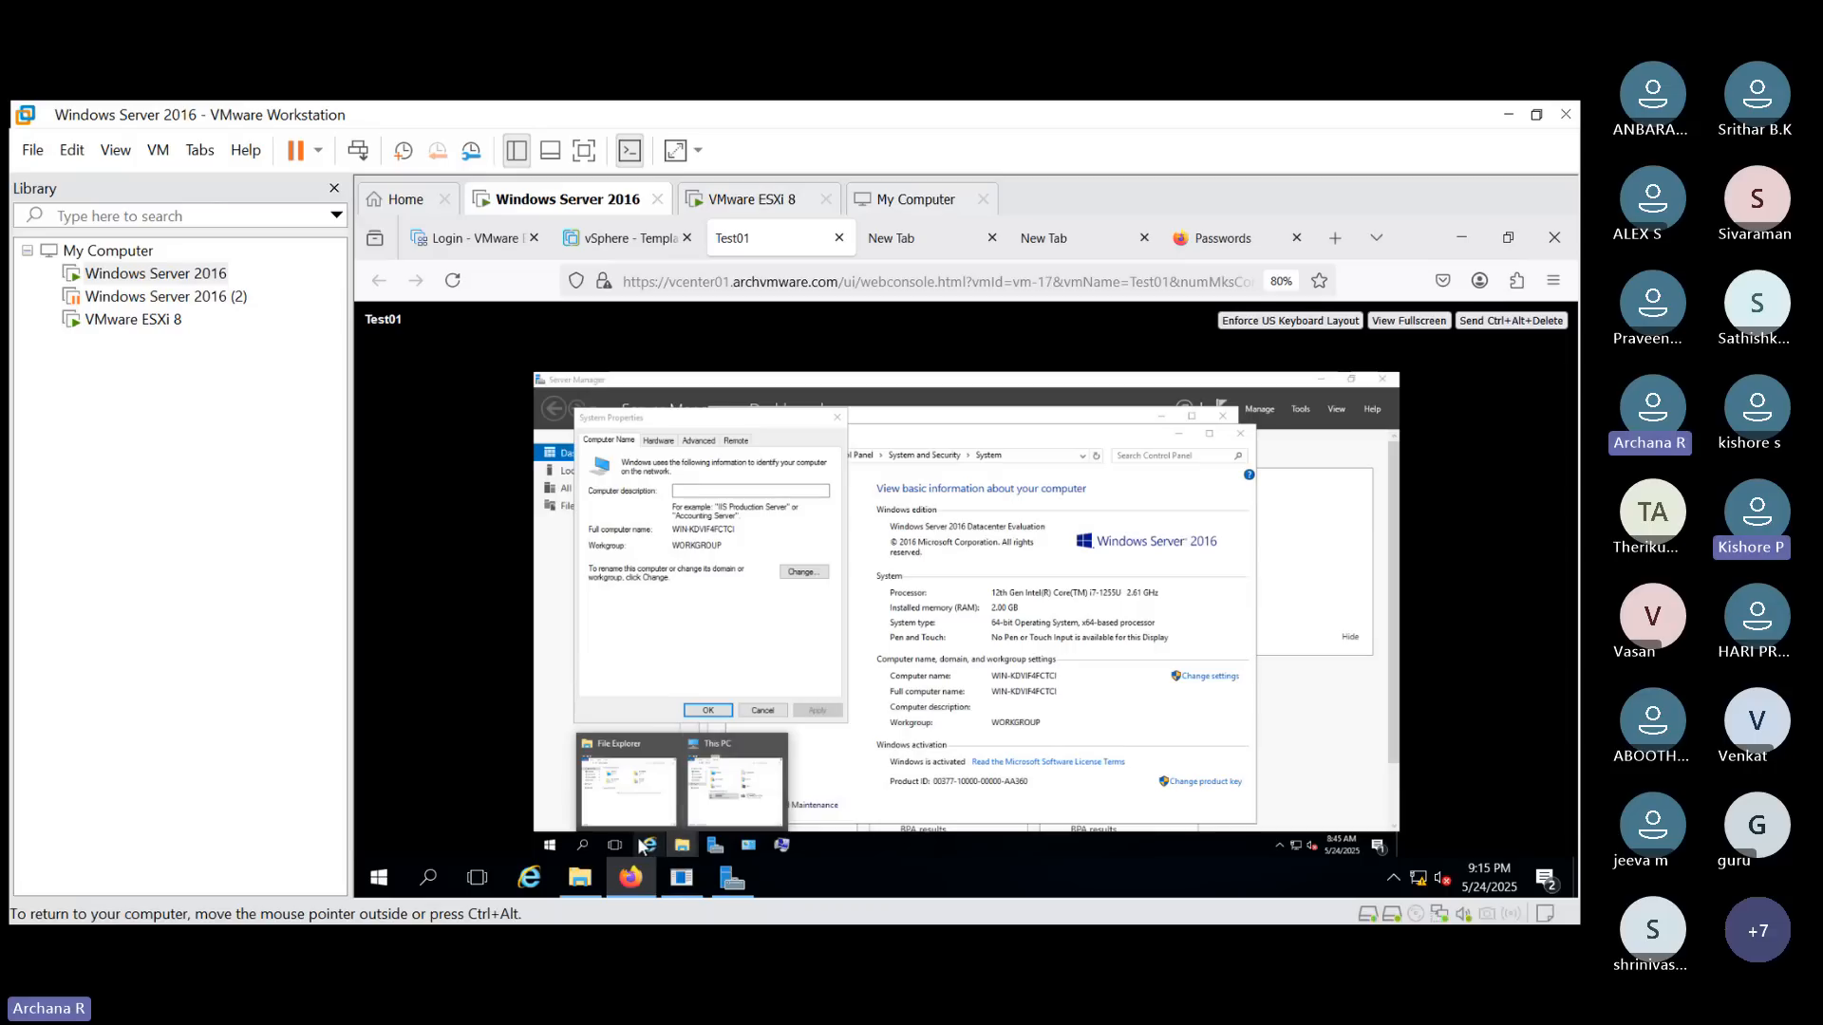
# - Switch to File Explorer, open Local Disk (C:), select the Template test folder, and minimize the window
pyautogui.click(715, 807)
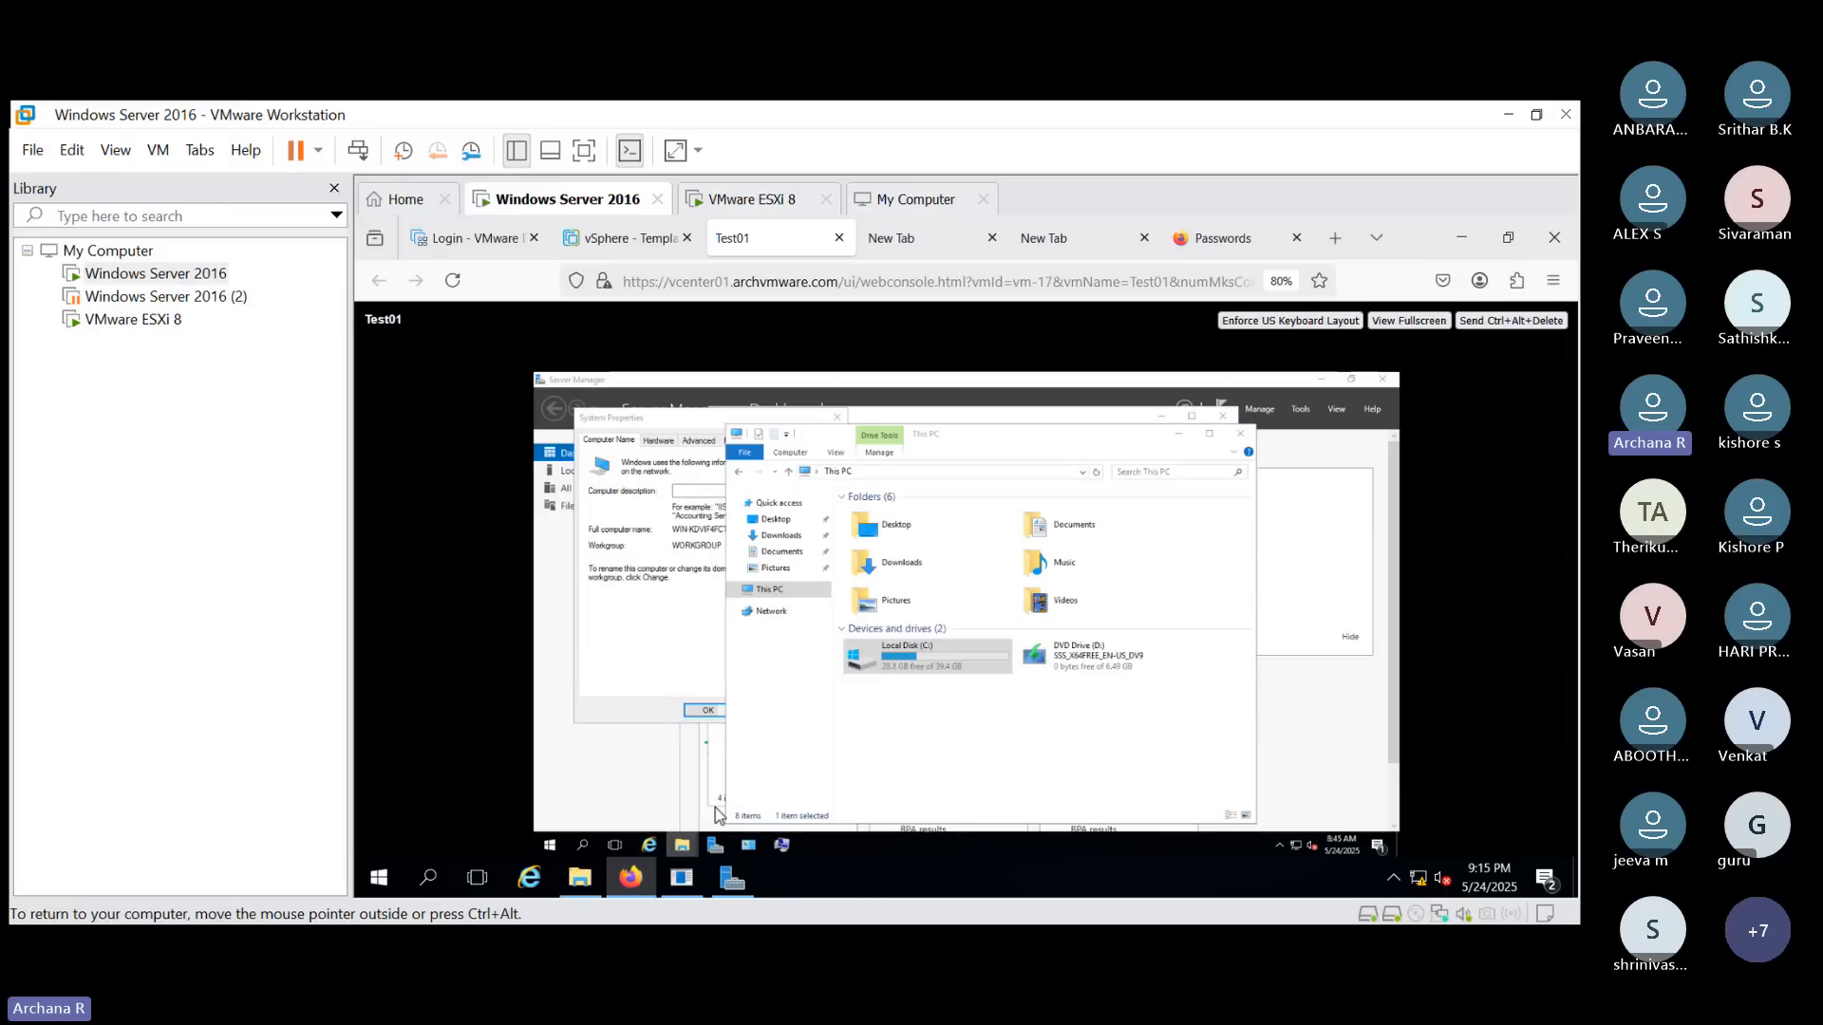
pyautogui.doubleClick(946, 672)
pyautogui.click(909, 557)
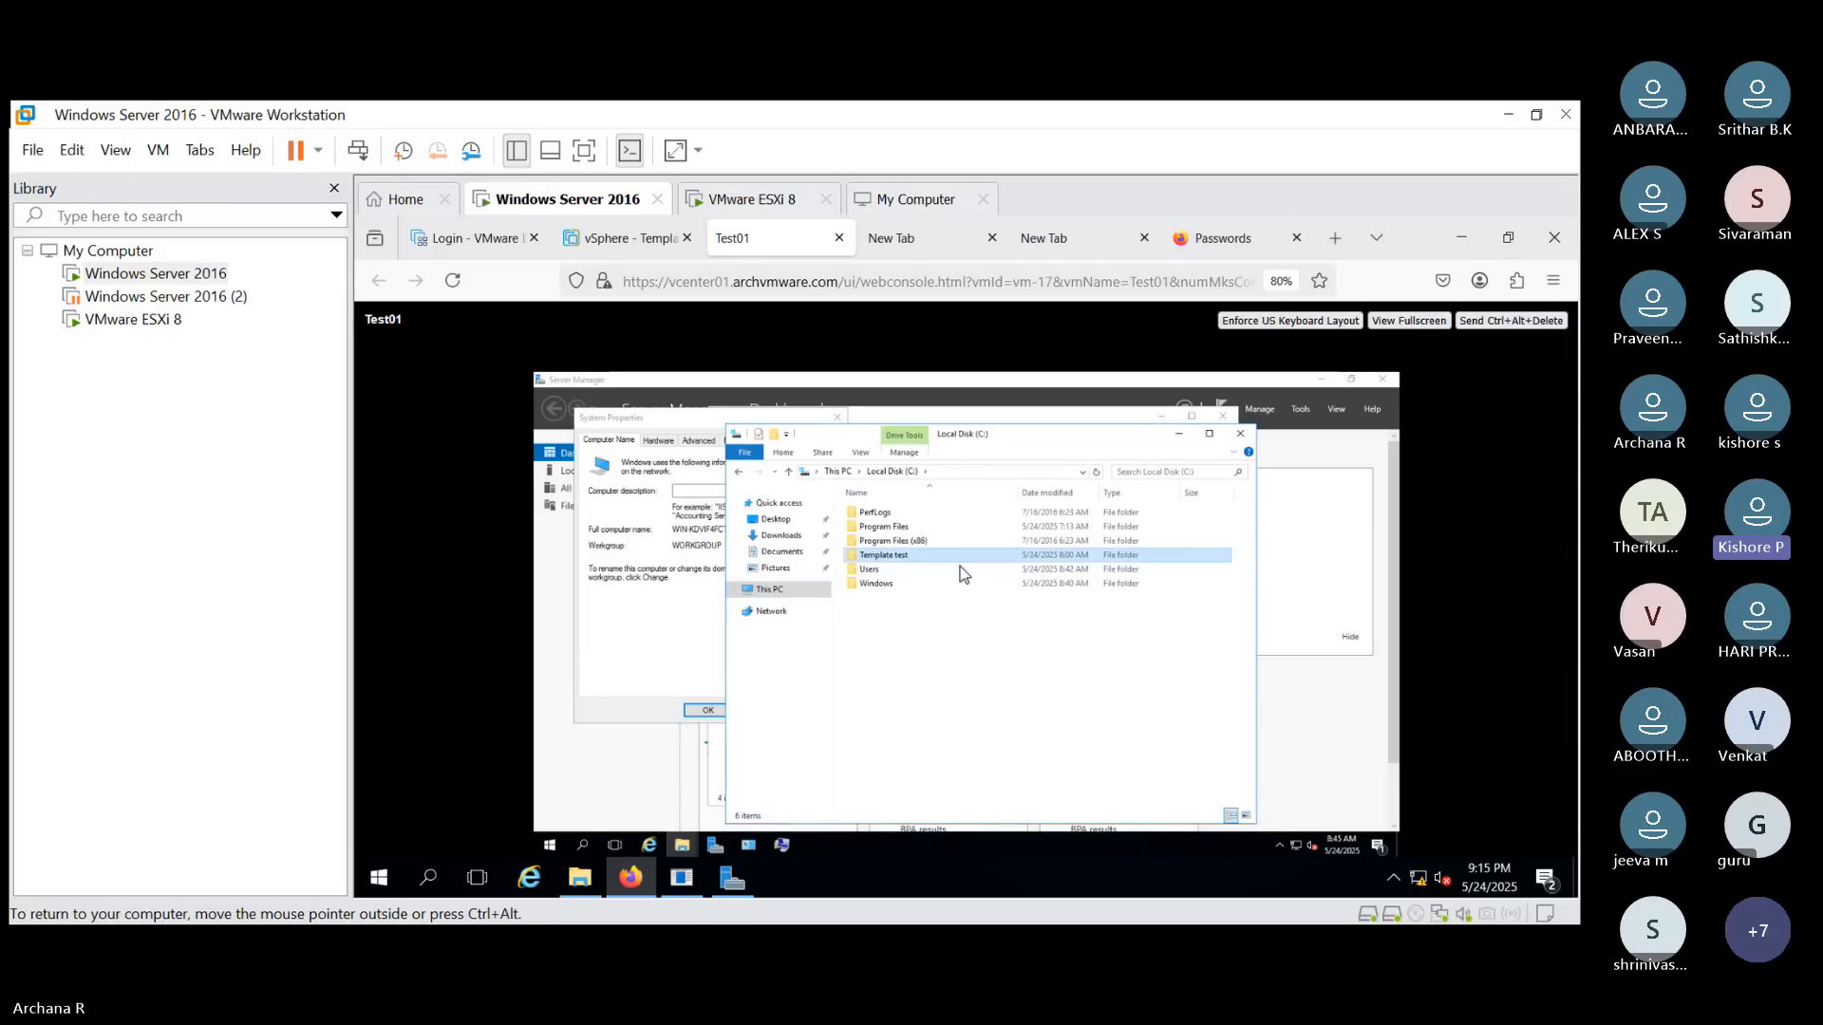
pyautogui.click(1179, 434)
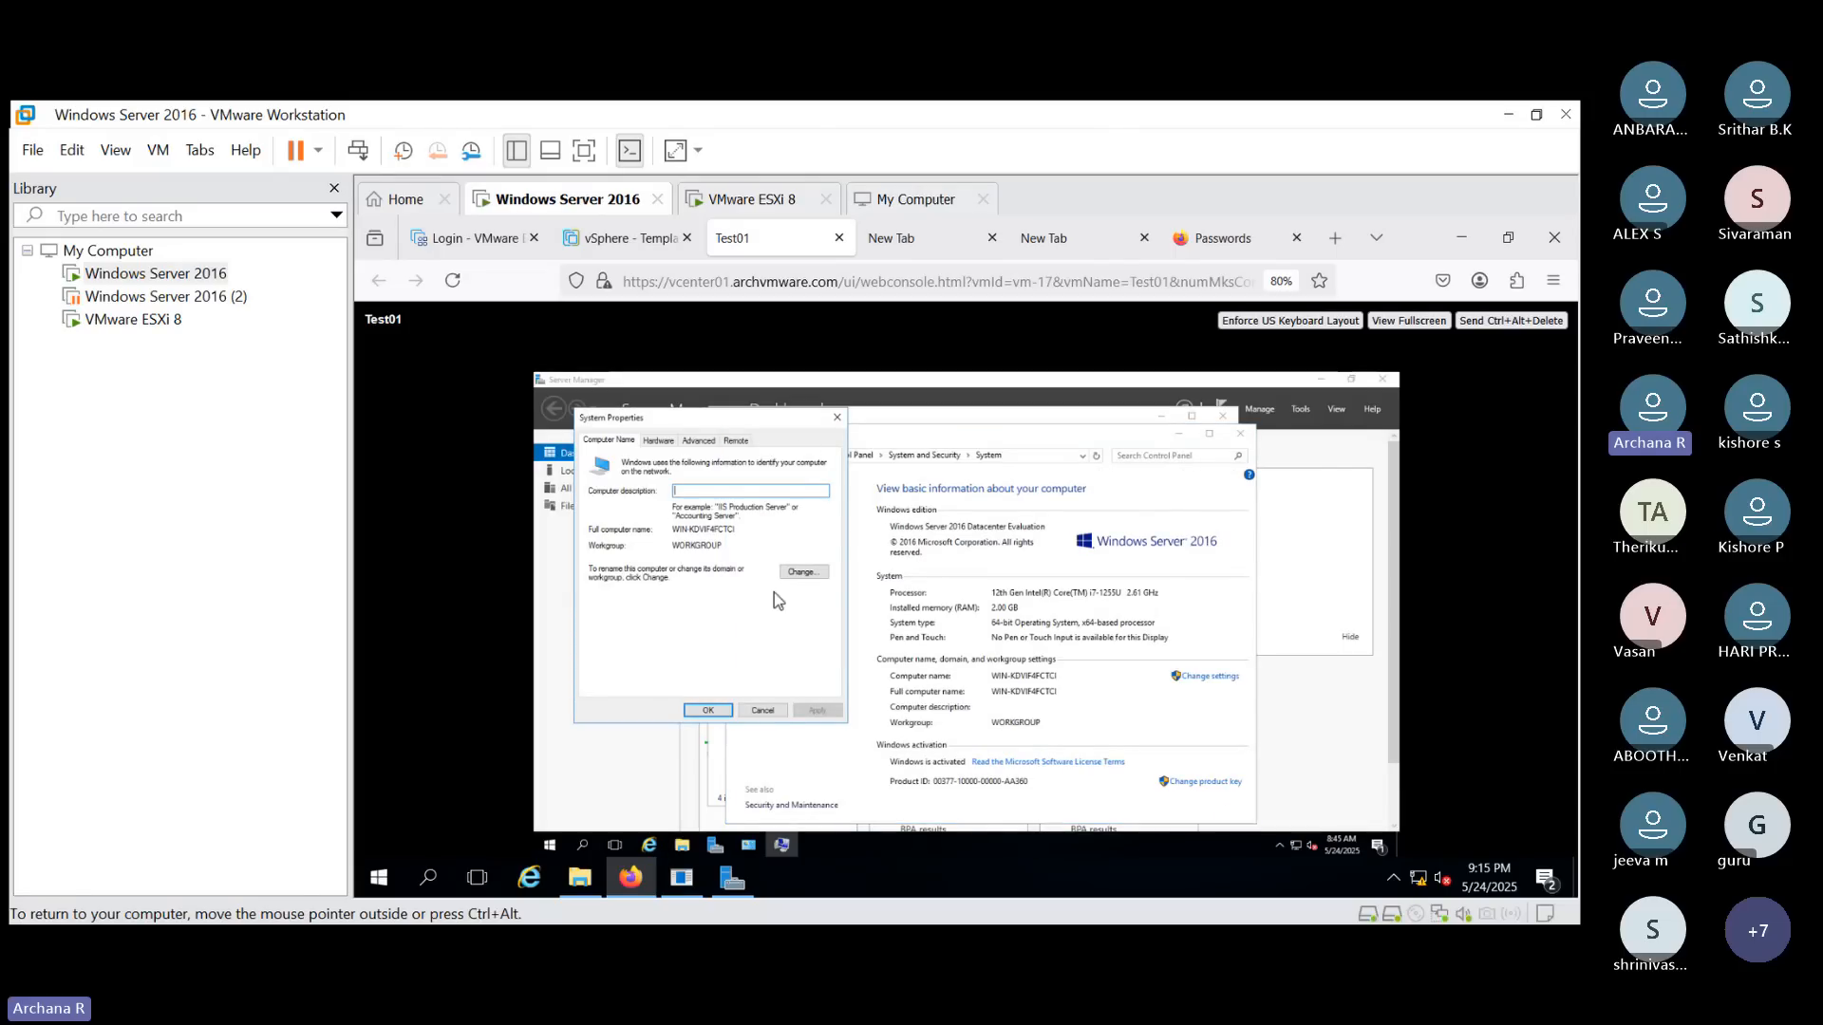
# - Rename the computer to Test01 in the Computer Name/Domain Changes dialog
pyautogui.click(803, 573)
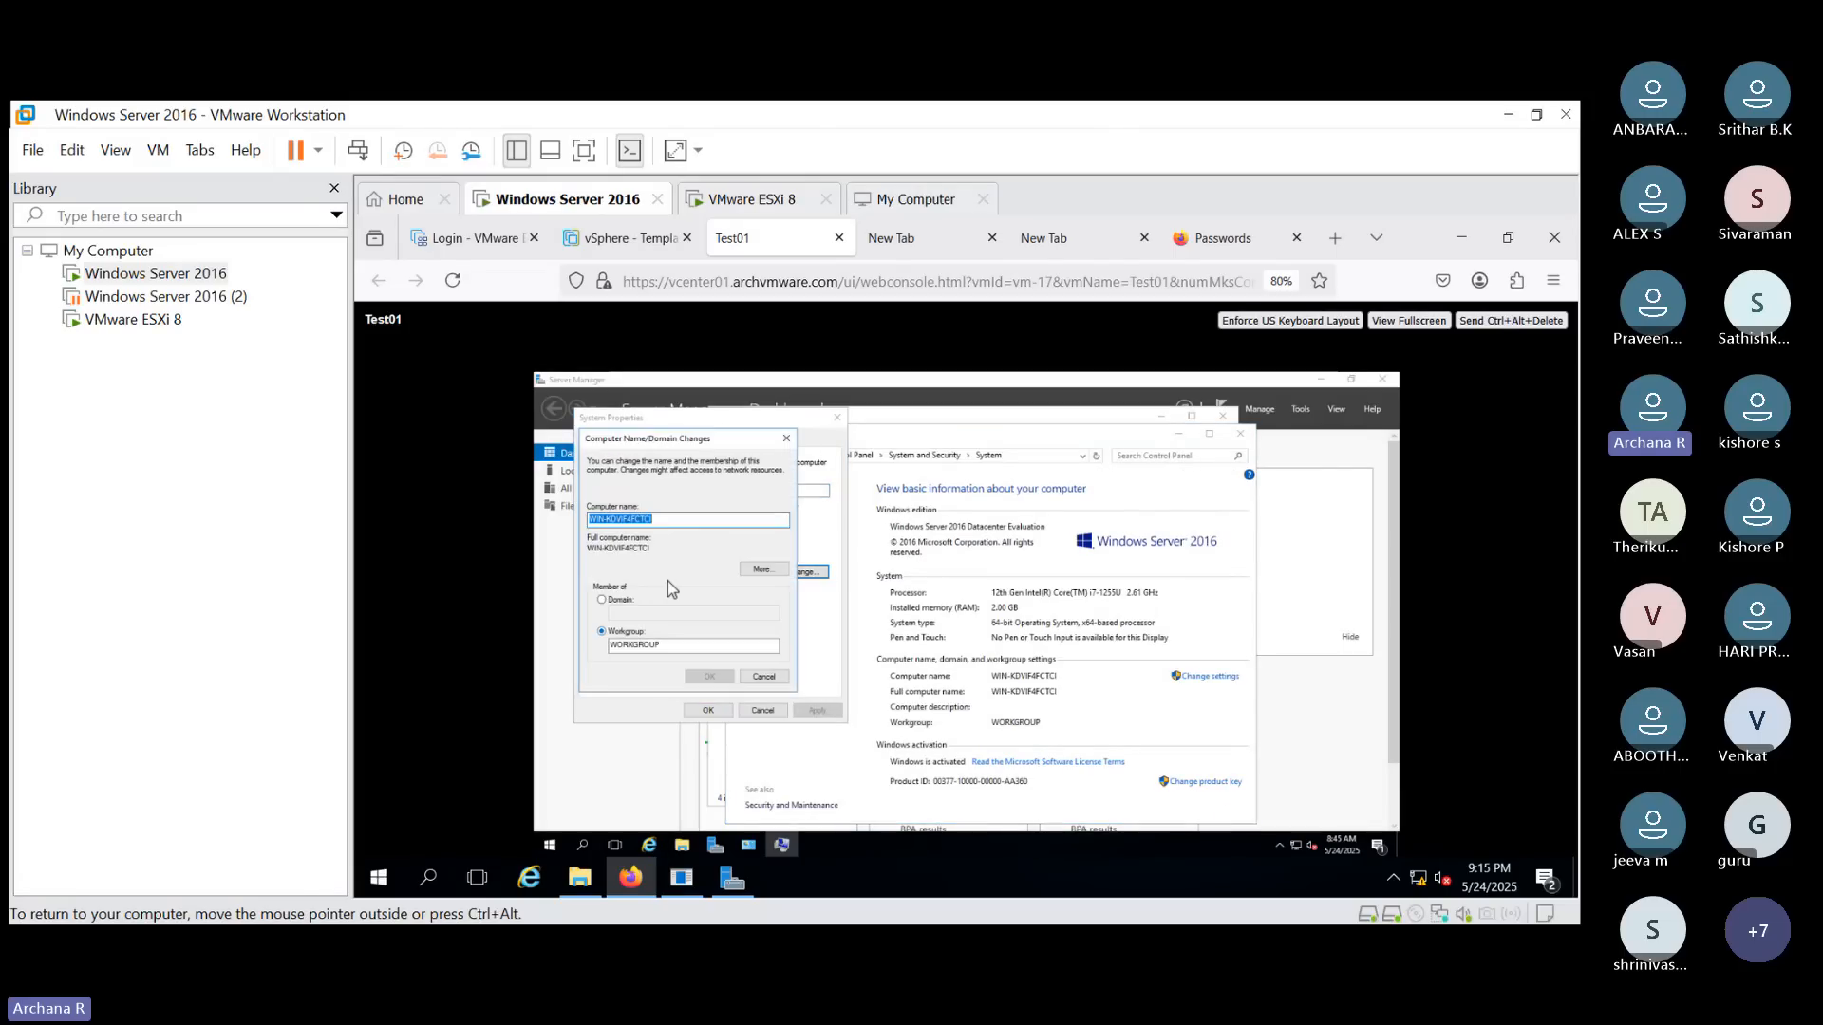
pyautogui.press('BackSpace')
pyautogui.write('Test')
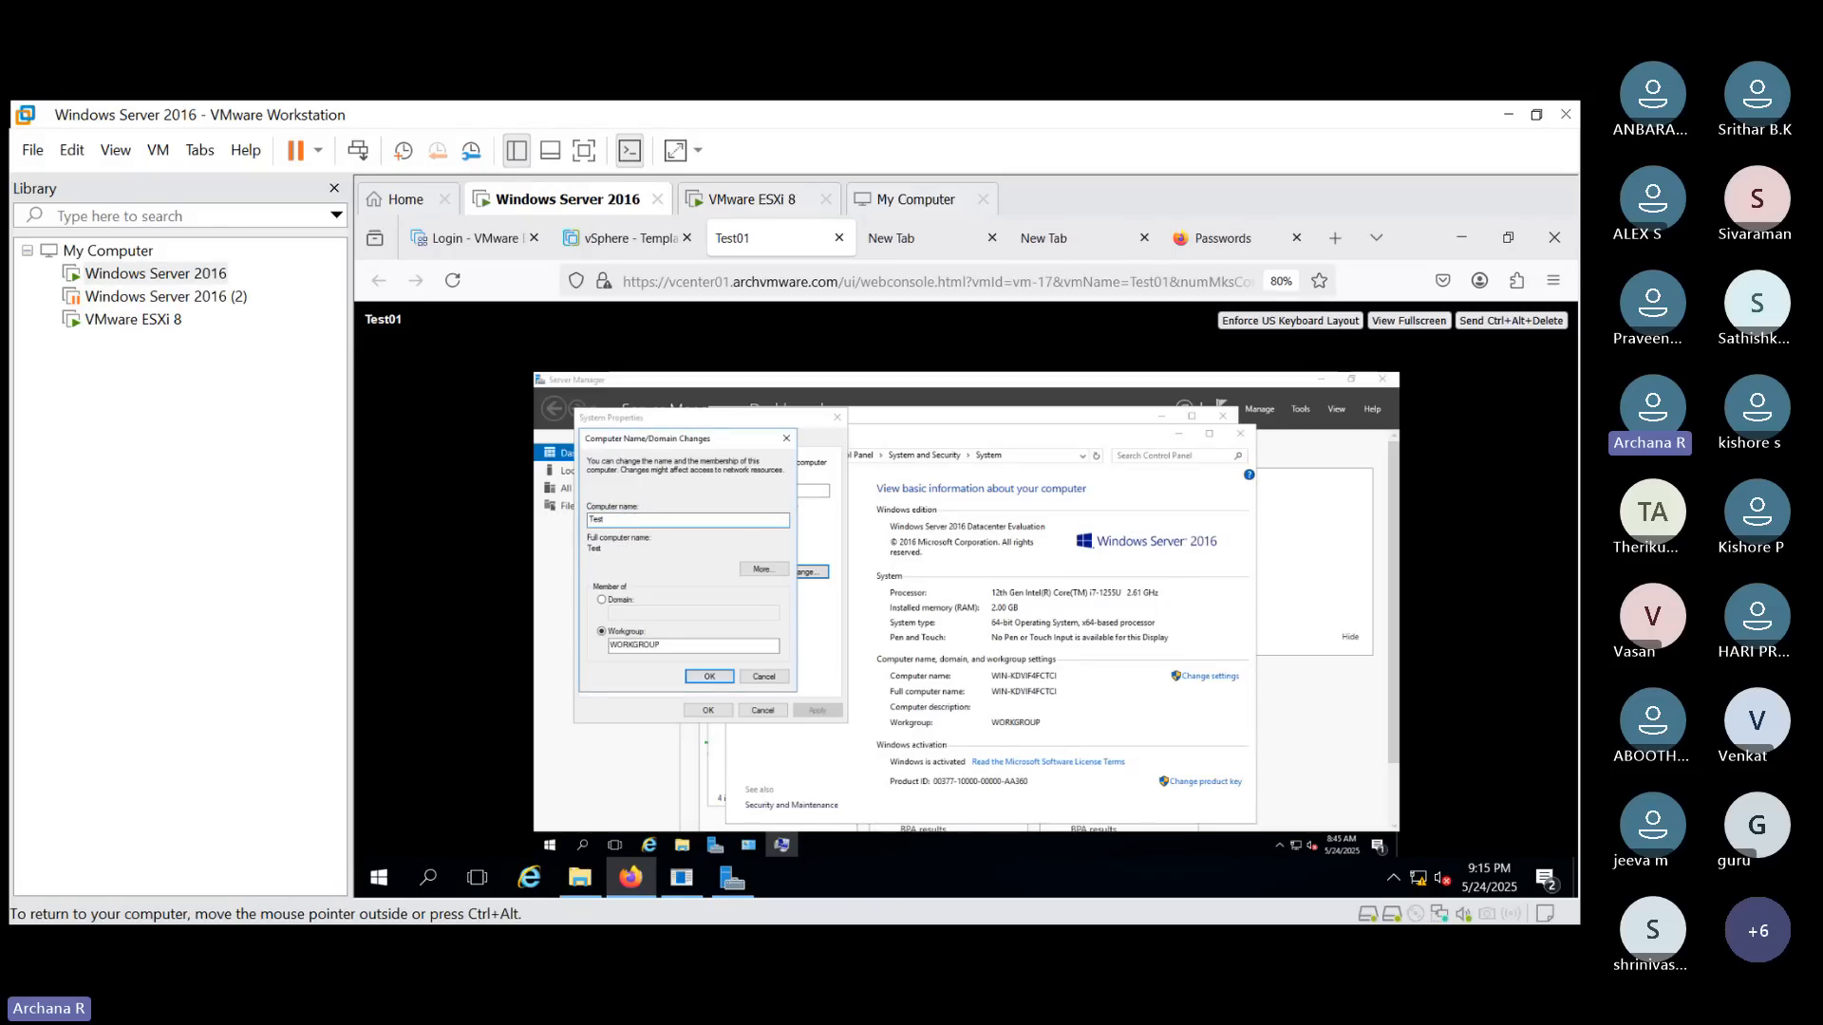
pyautogui.write('01')
pyautogui.click(710, 678)
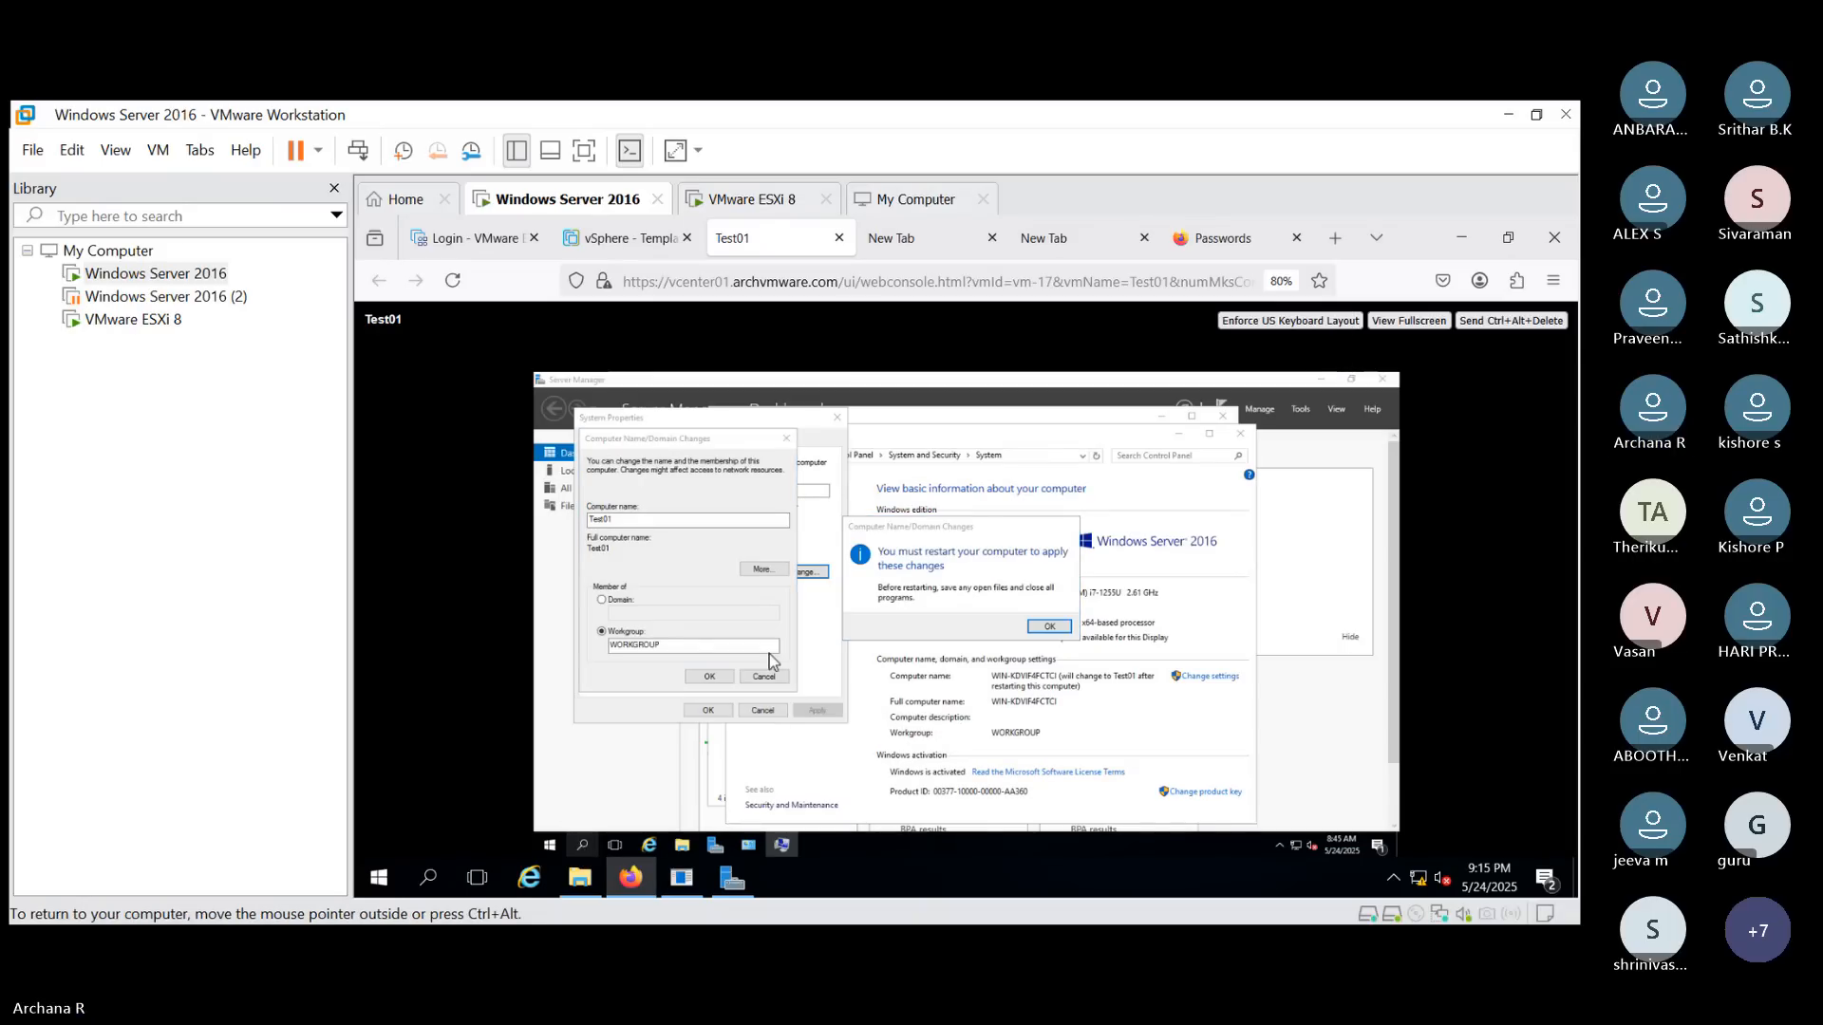
pyautogui.click(582, 845)
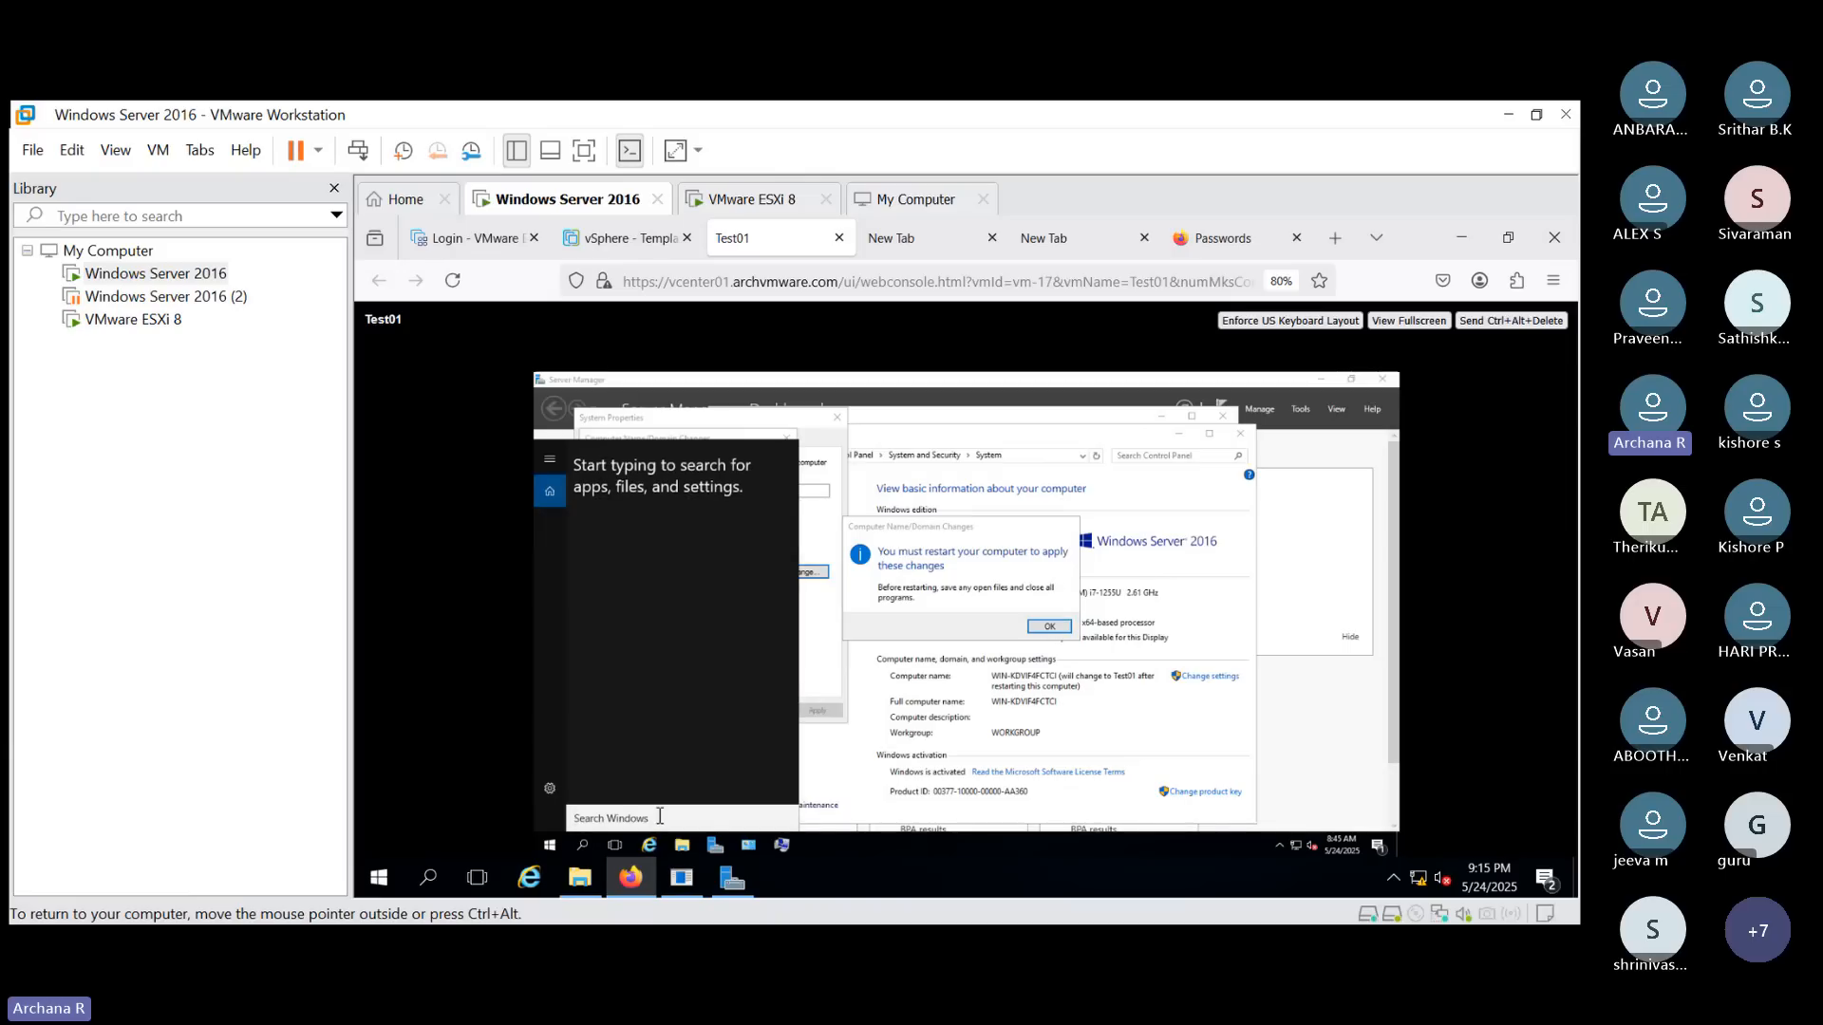
pyautogui.write('r')
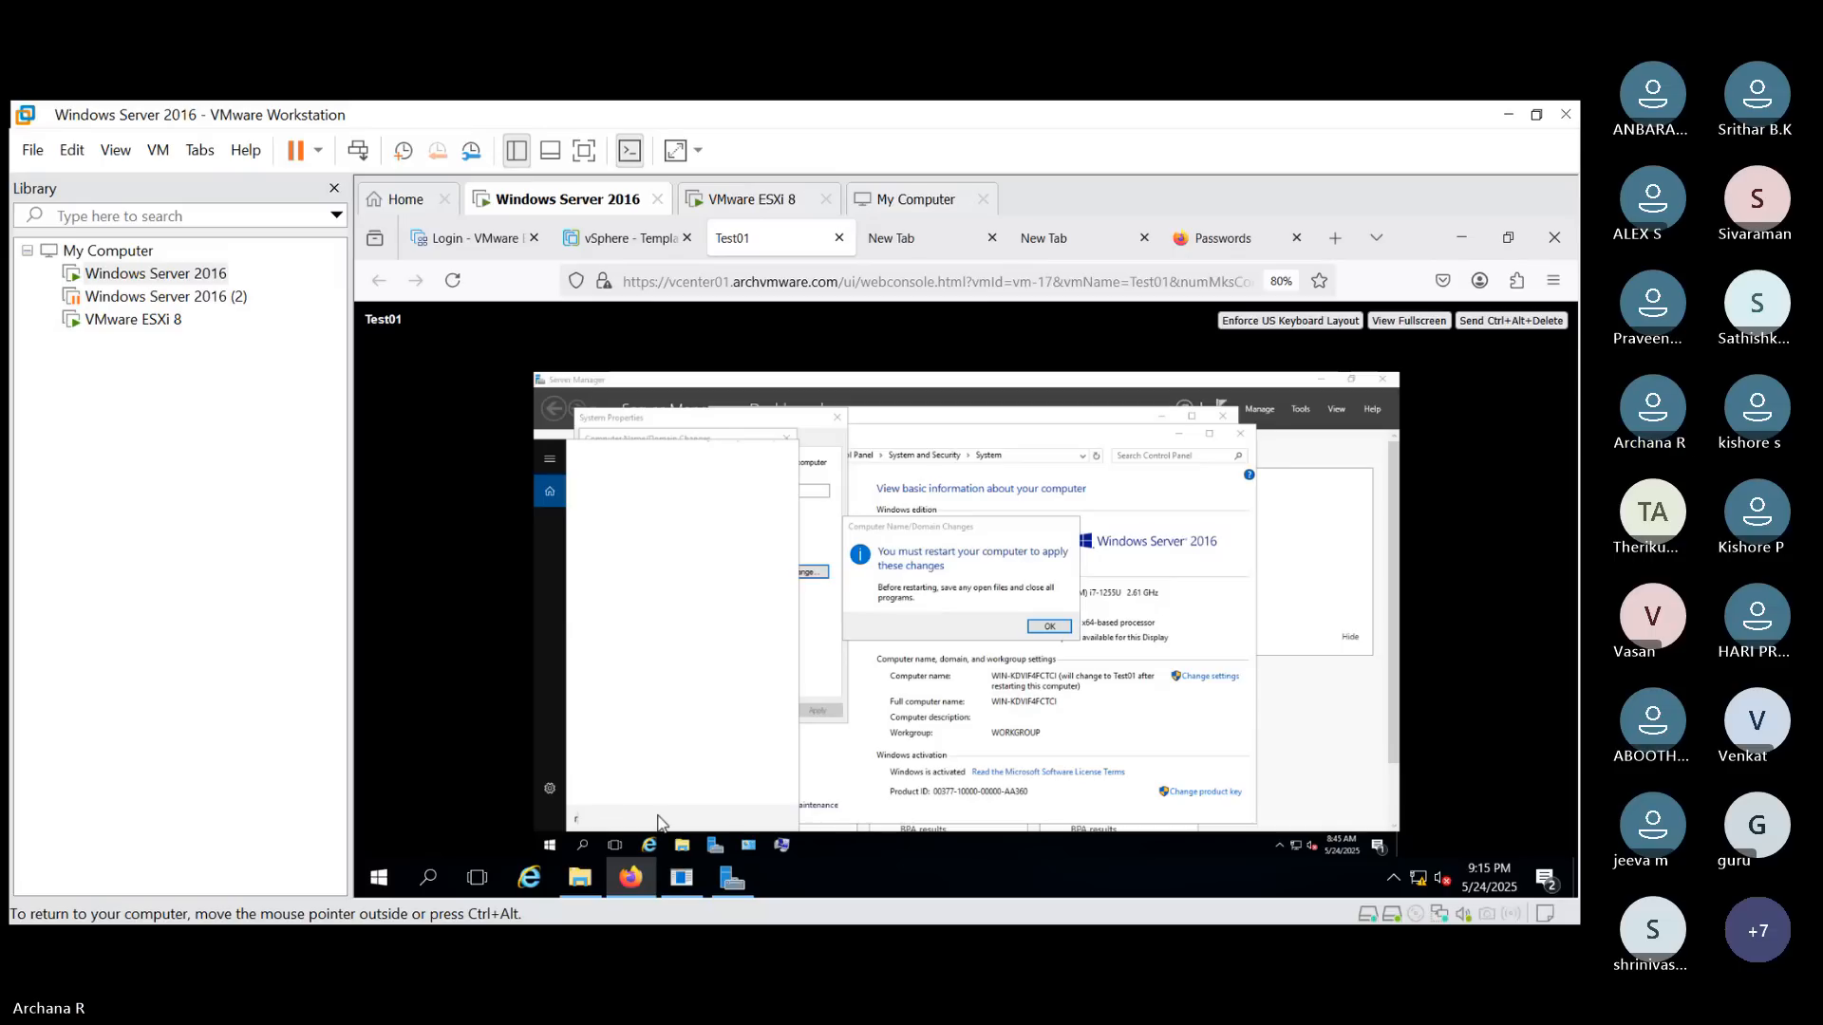
pyautogui.write('un')
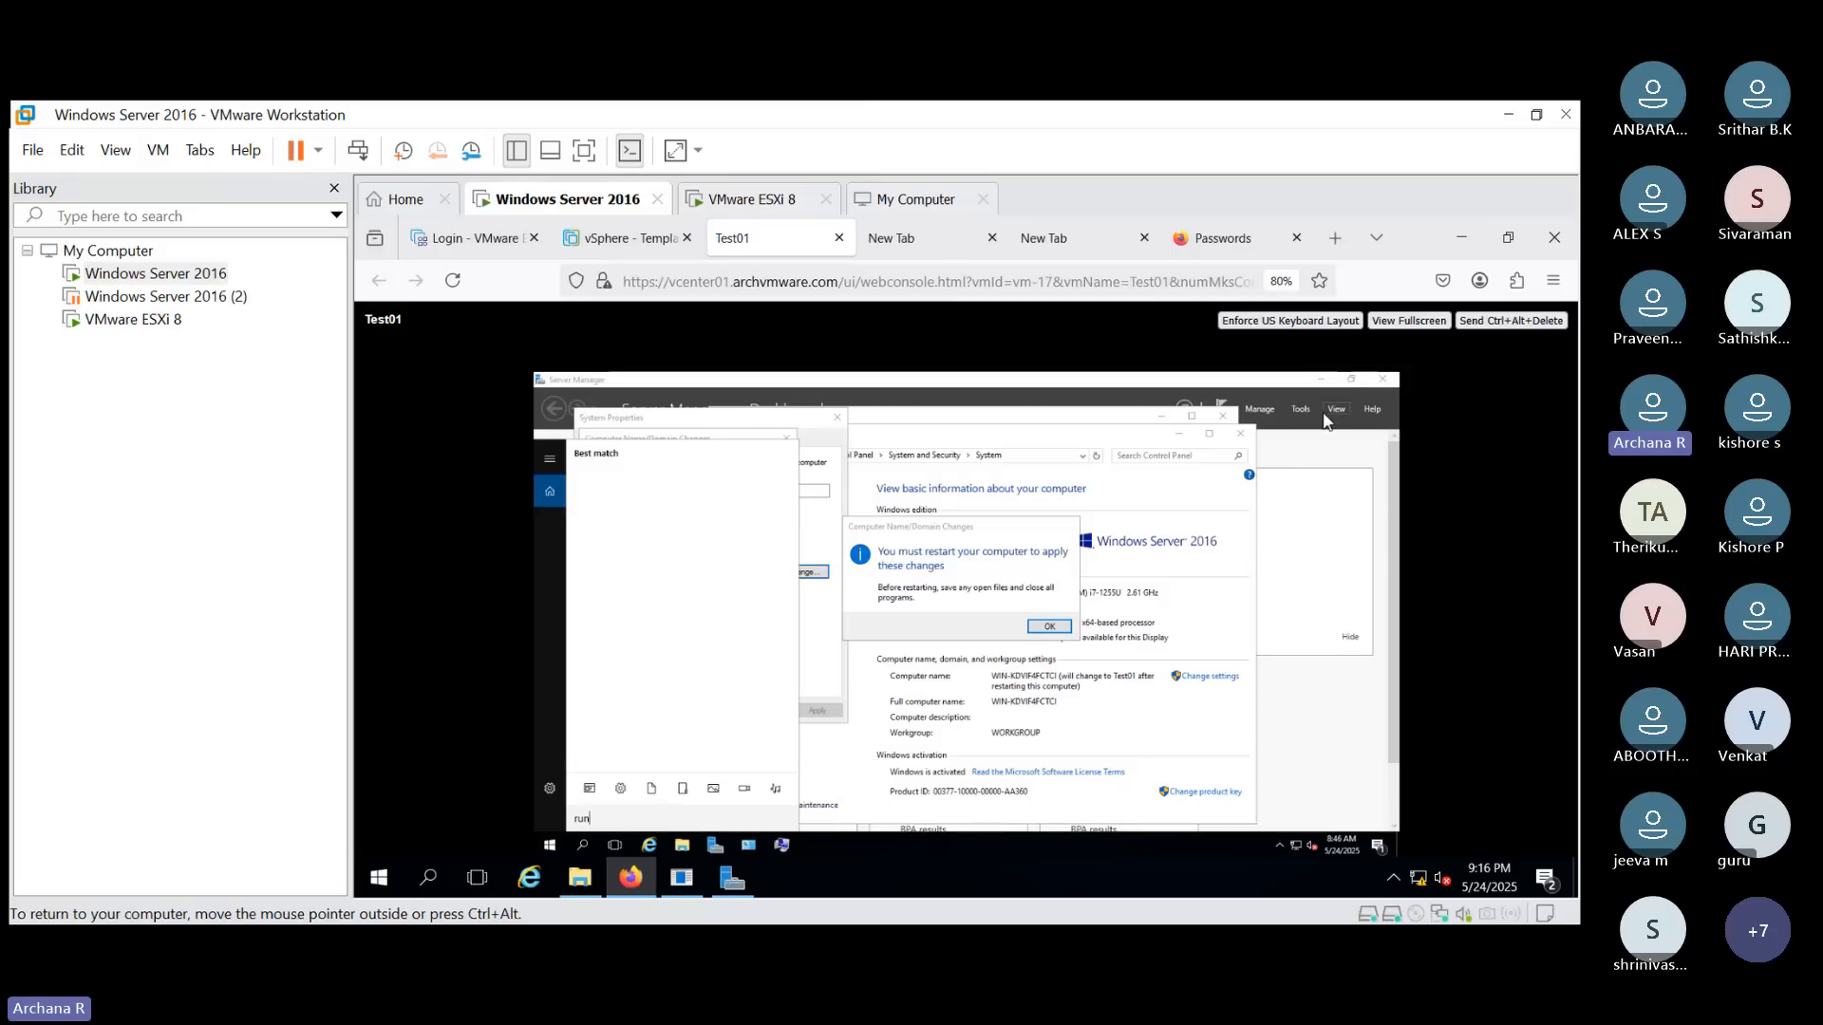
pyautogui.click(1281, 441)
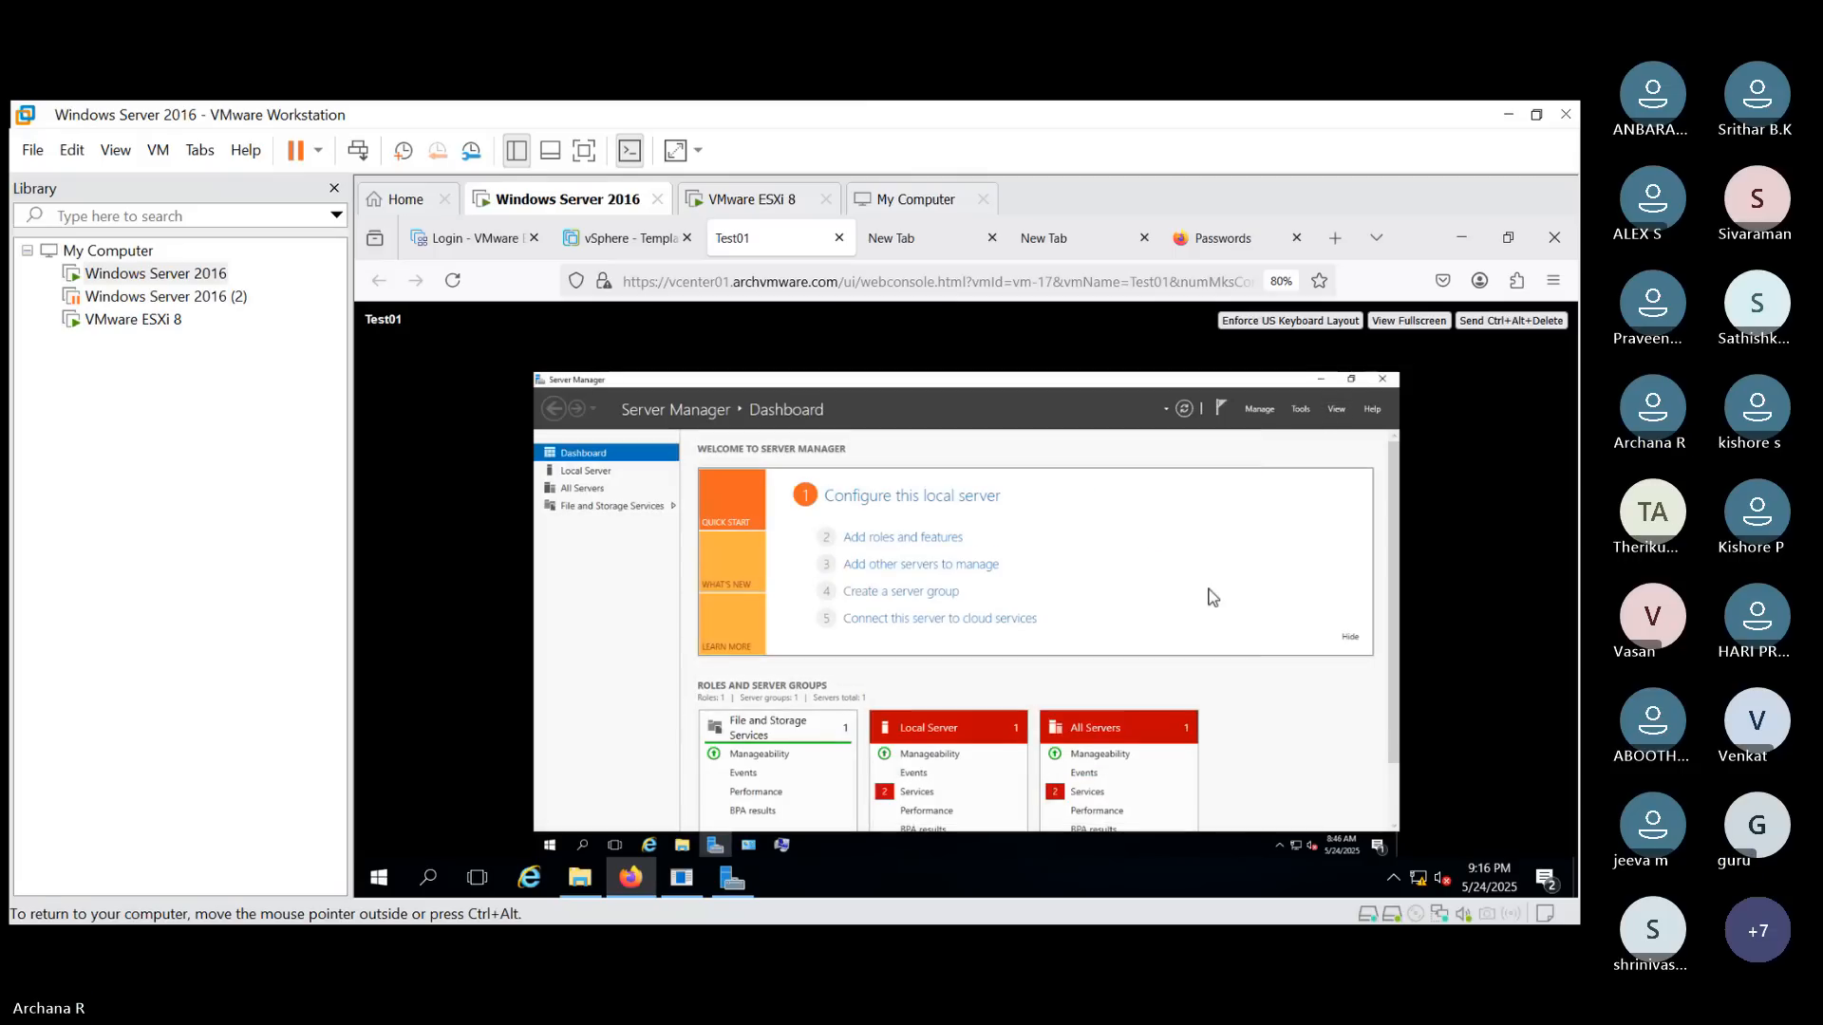
# - View the Local Server properties page in Server Manager
pyautogui.click(585, 469)
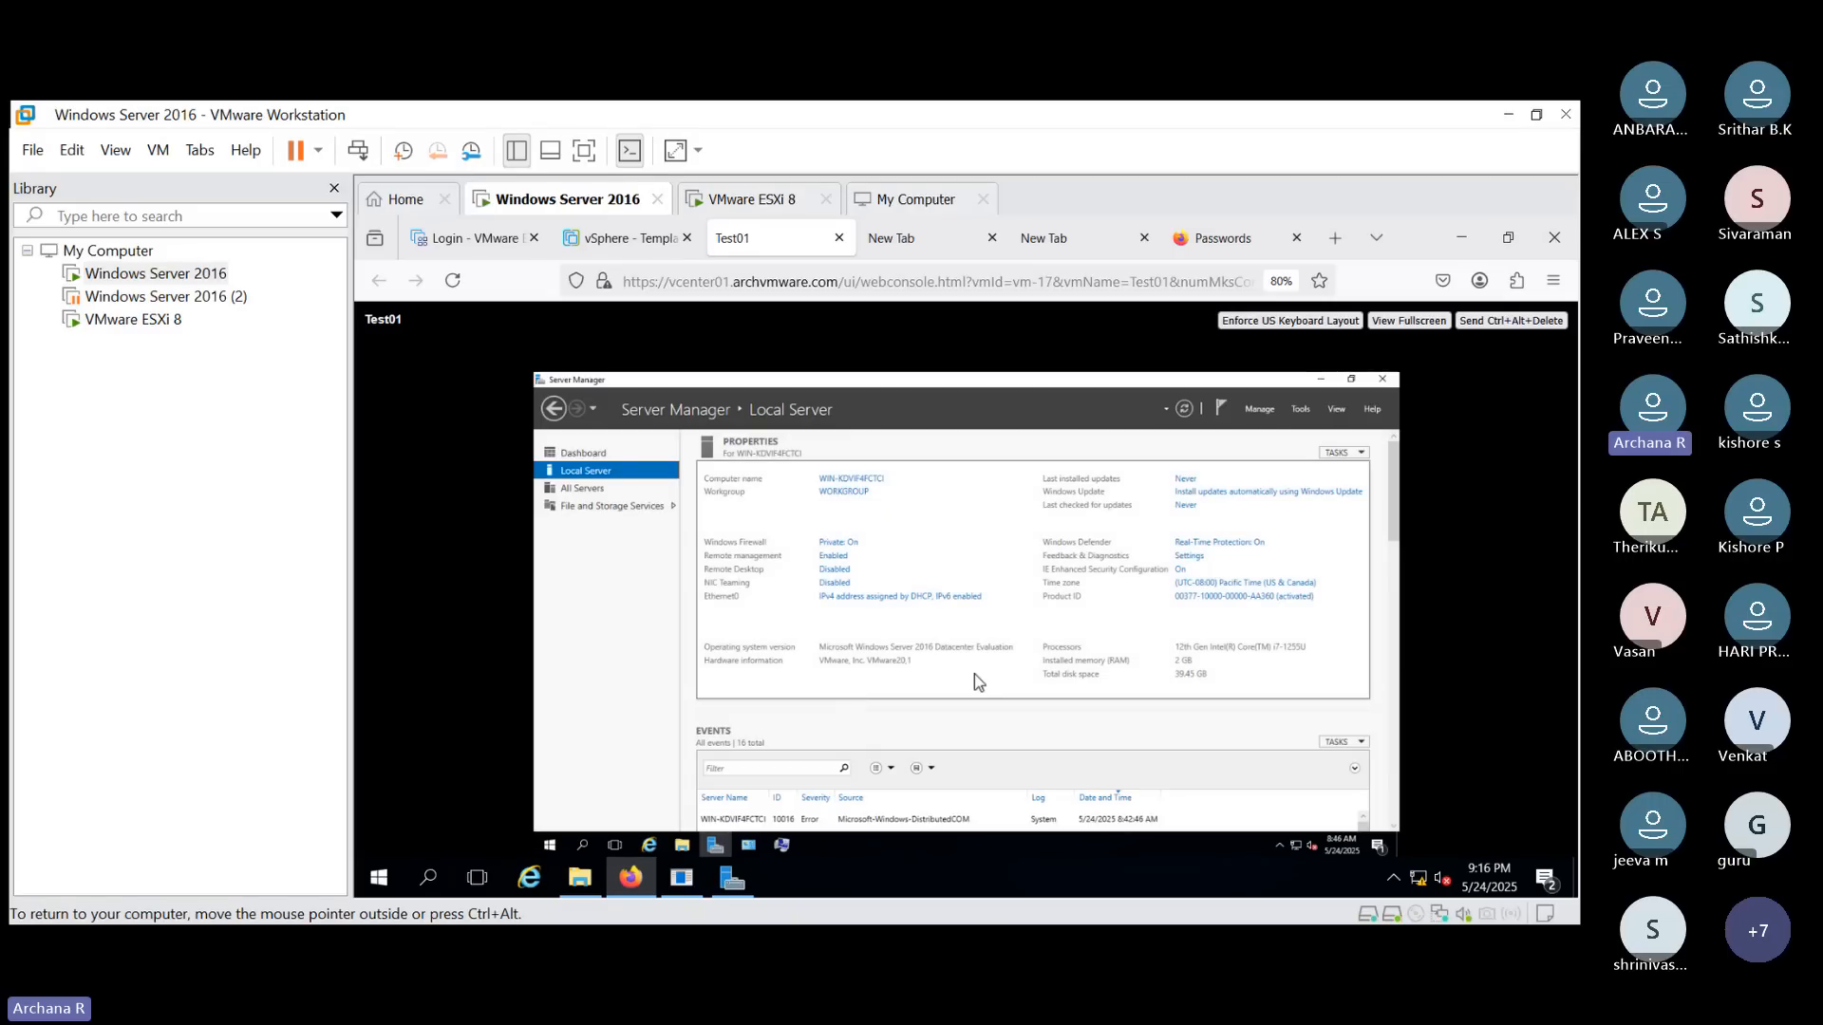
pyautogui.click(582, 842)
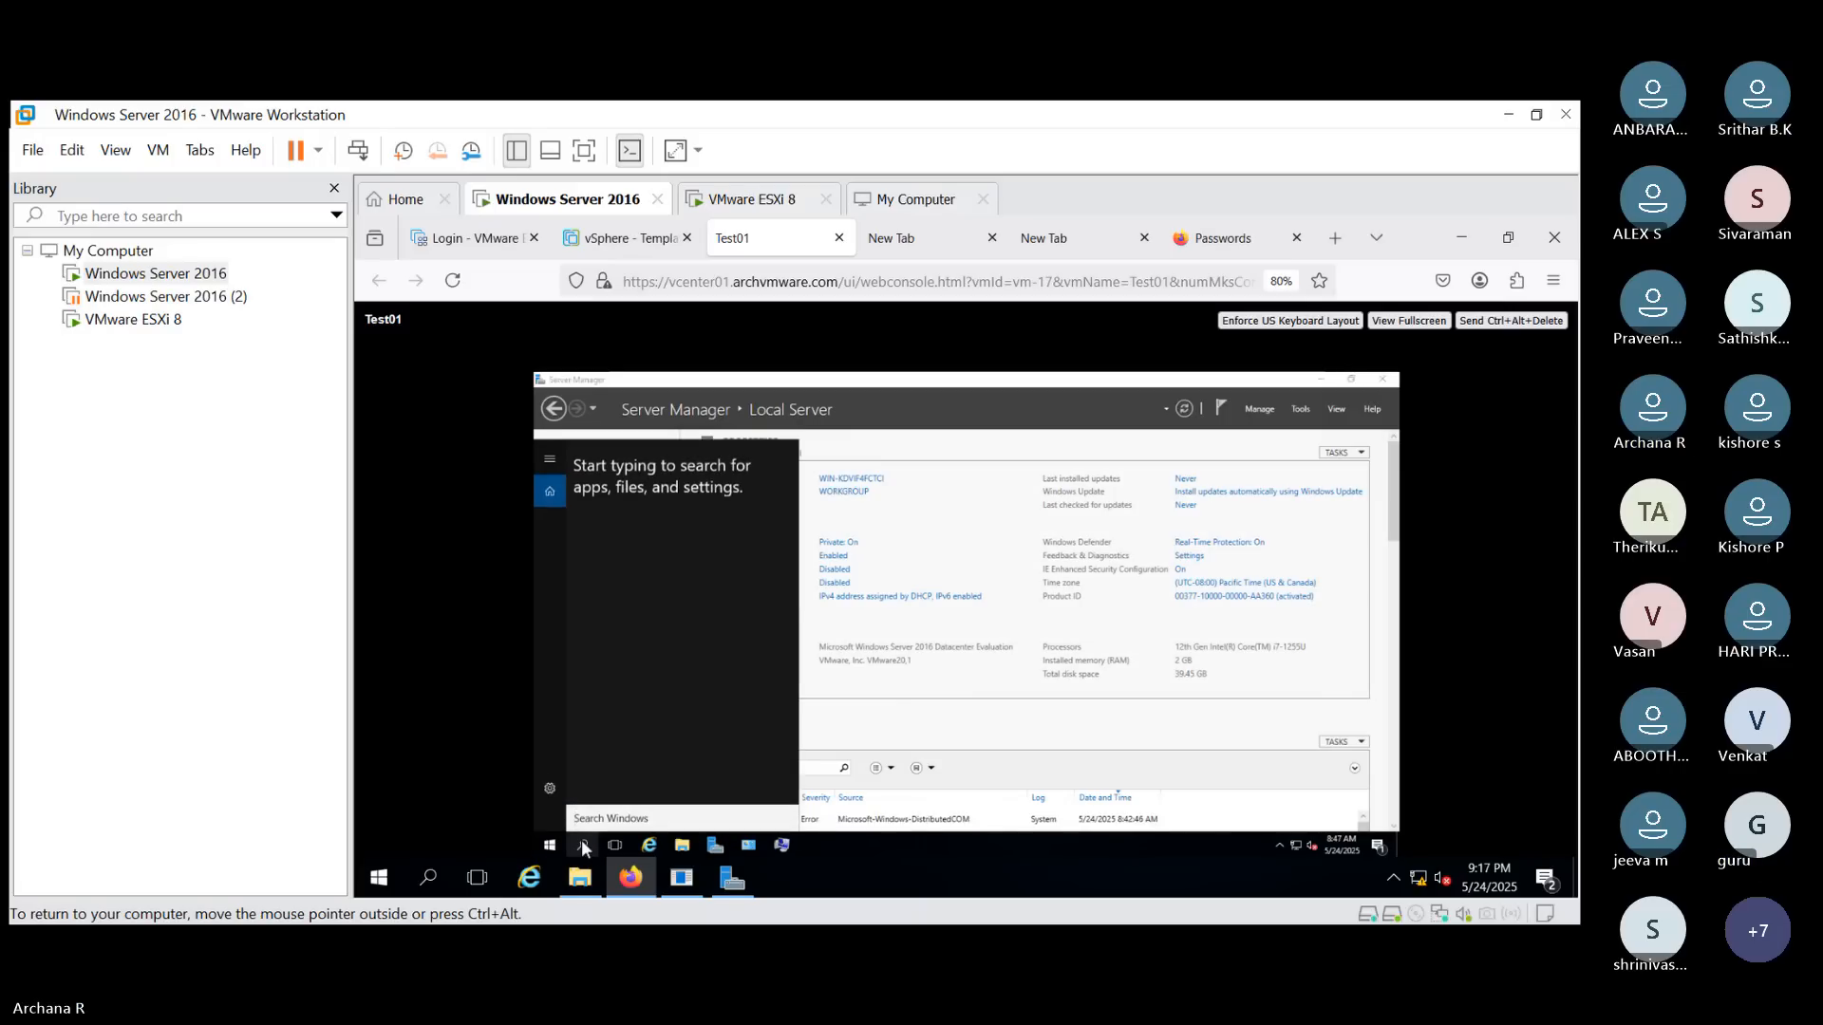
pyautogui.write('win')
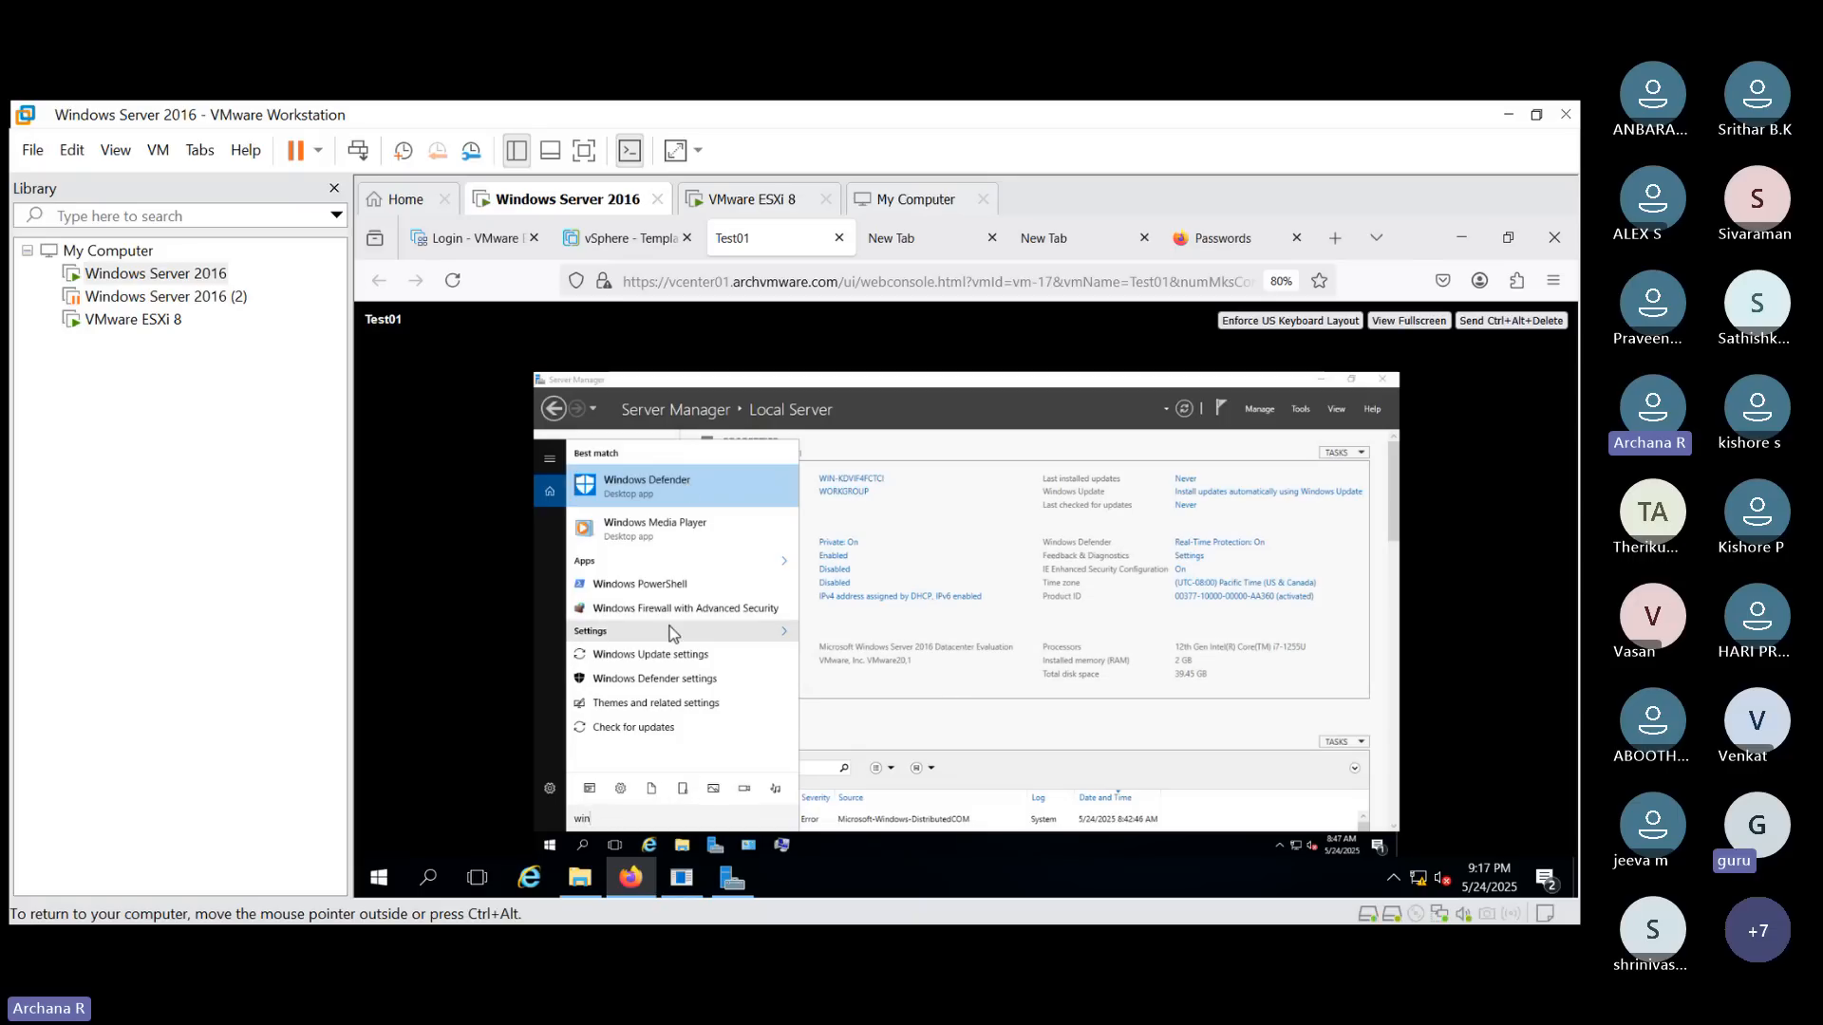
pyautogui.click(974, 759)
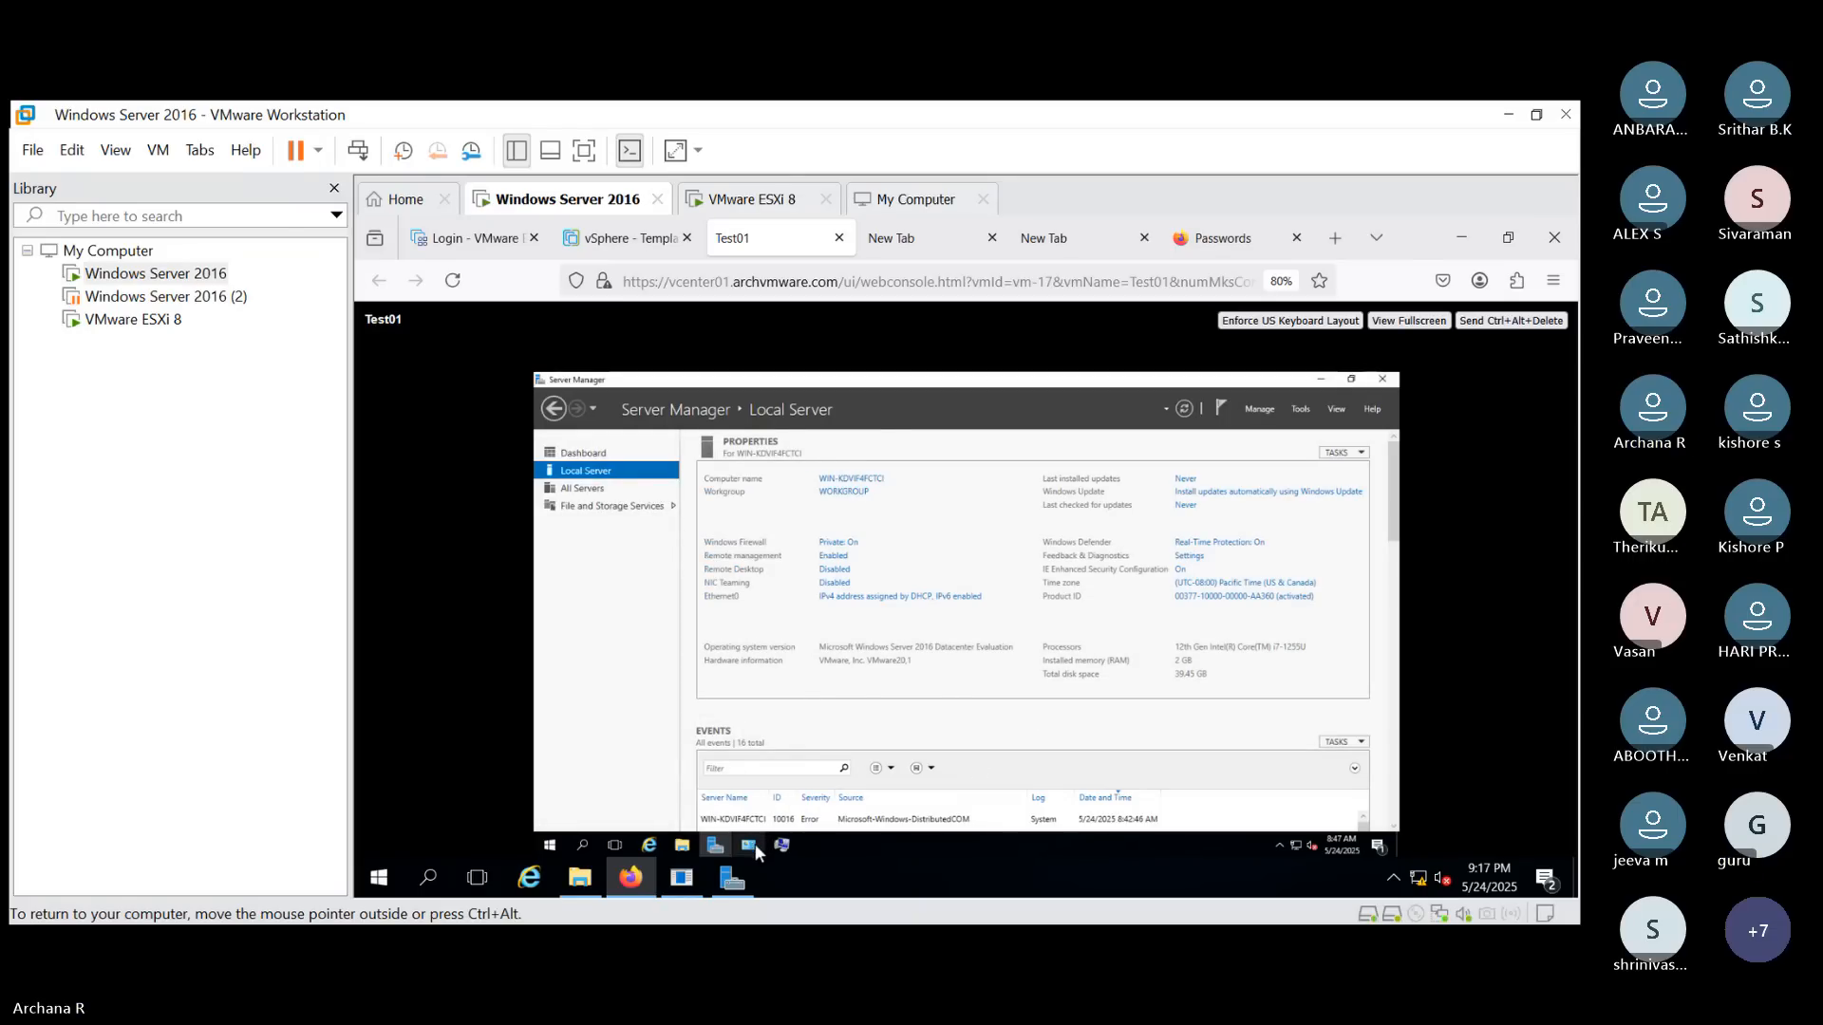
# - Search for Control Panel, open it, and go to System and Security's Windows Firewall page
pyautogui.click(588, 845)
pyautogui.write('cont')
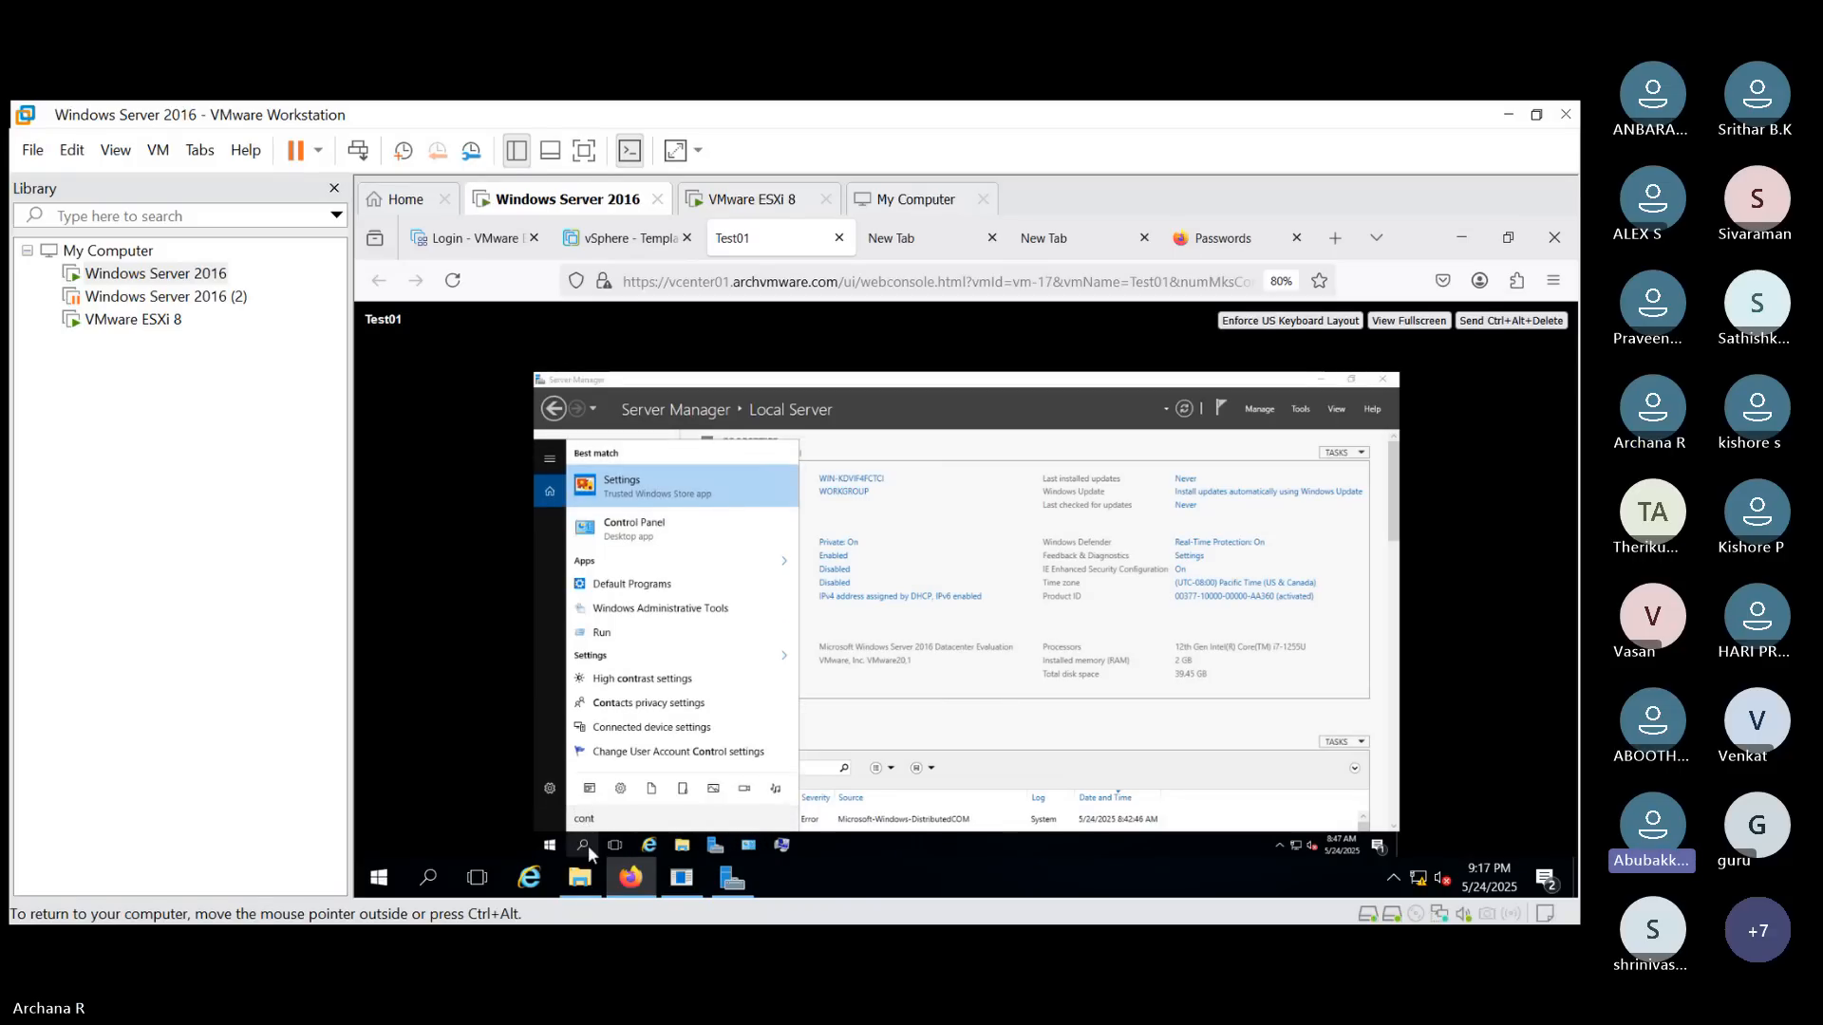
pyautogui.press('Down')
pyautogui.press('Return')
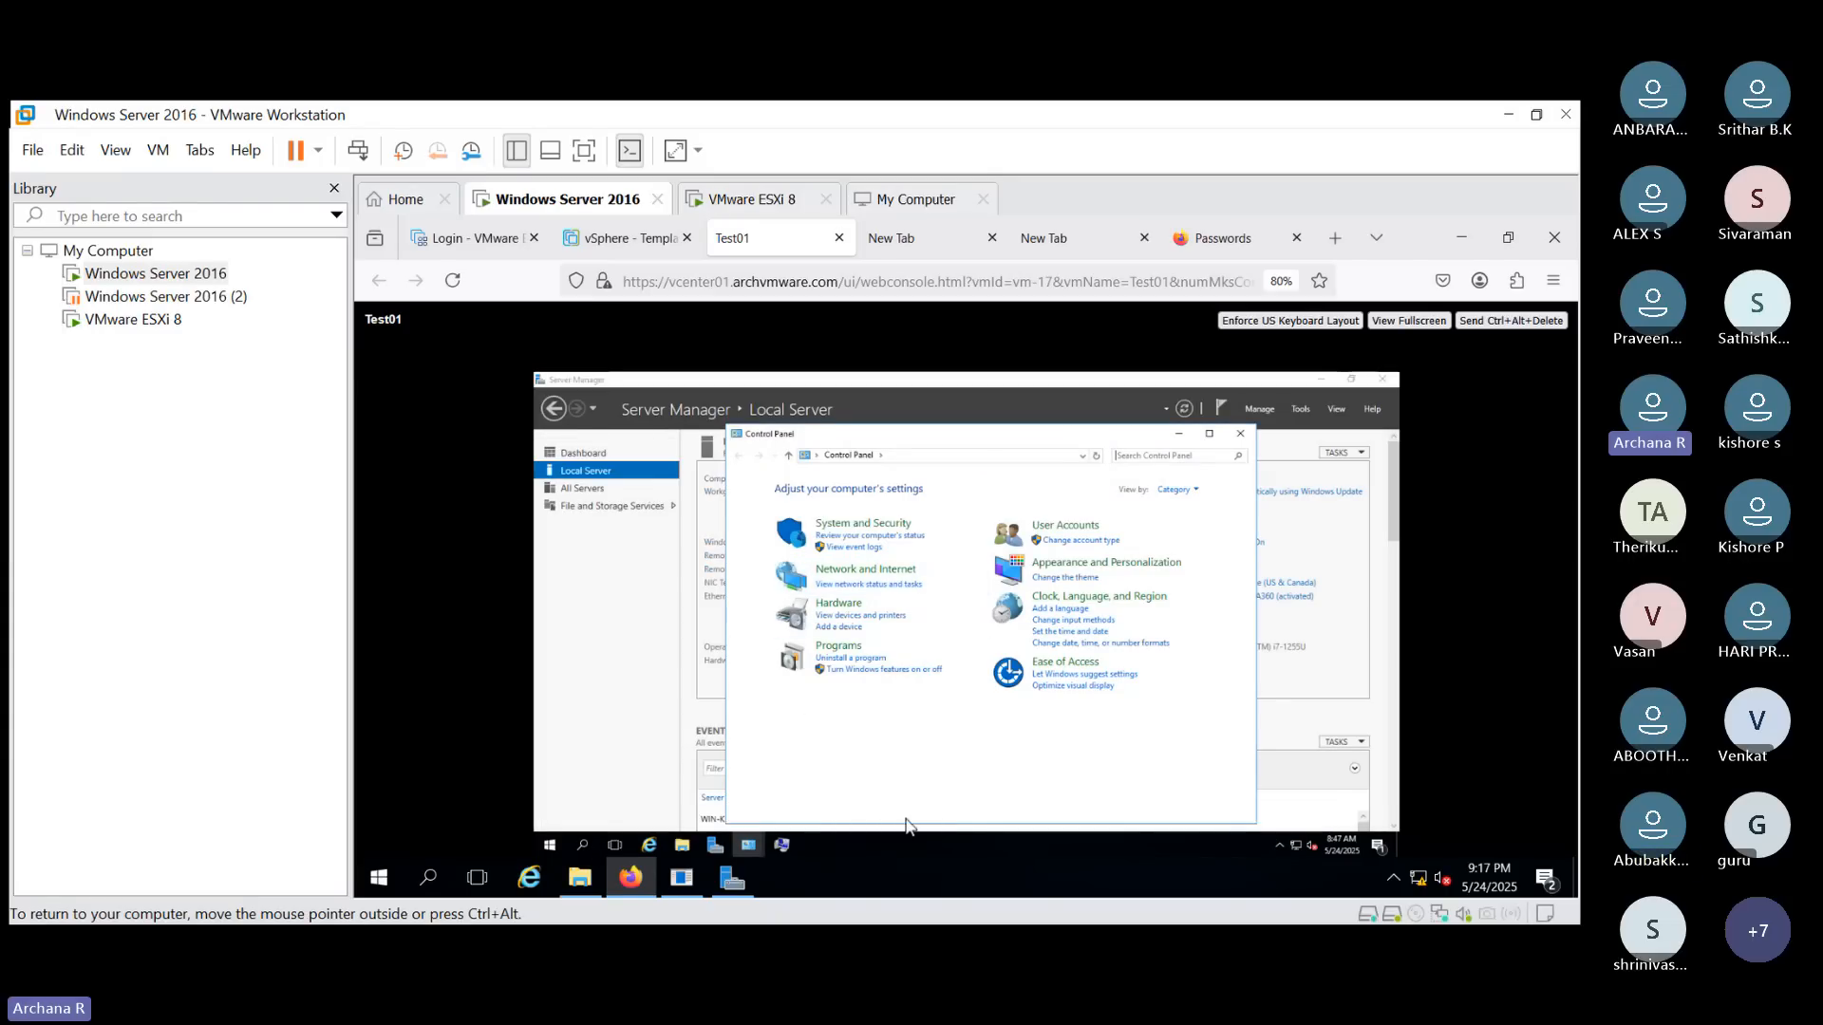
pyautogui.click(897, 520)
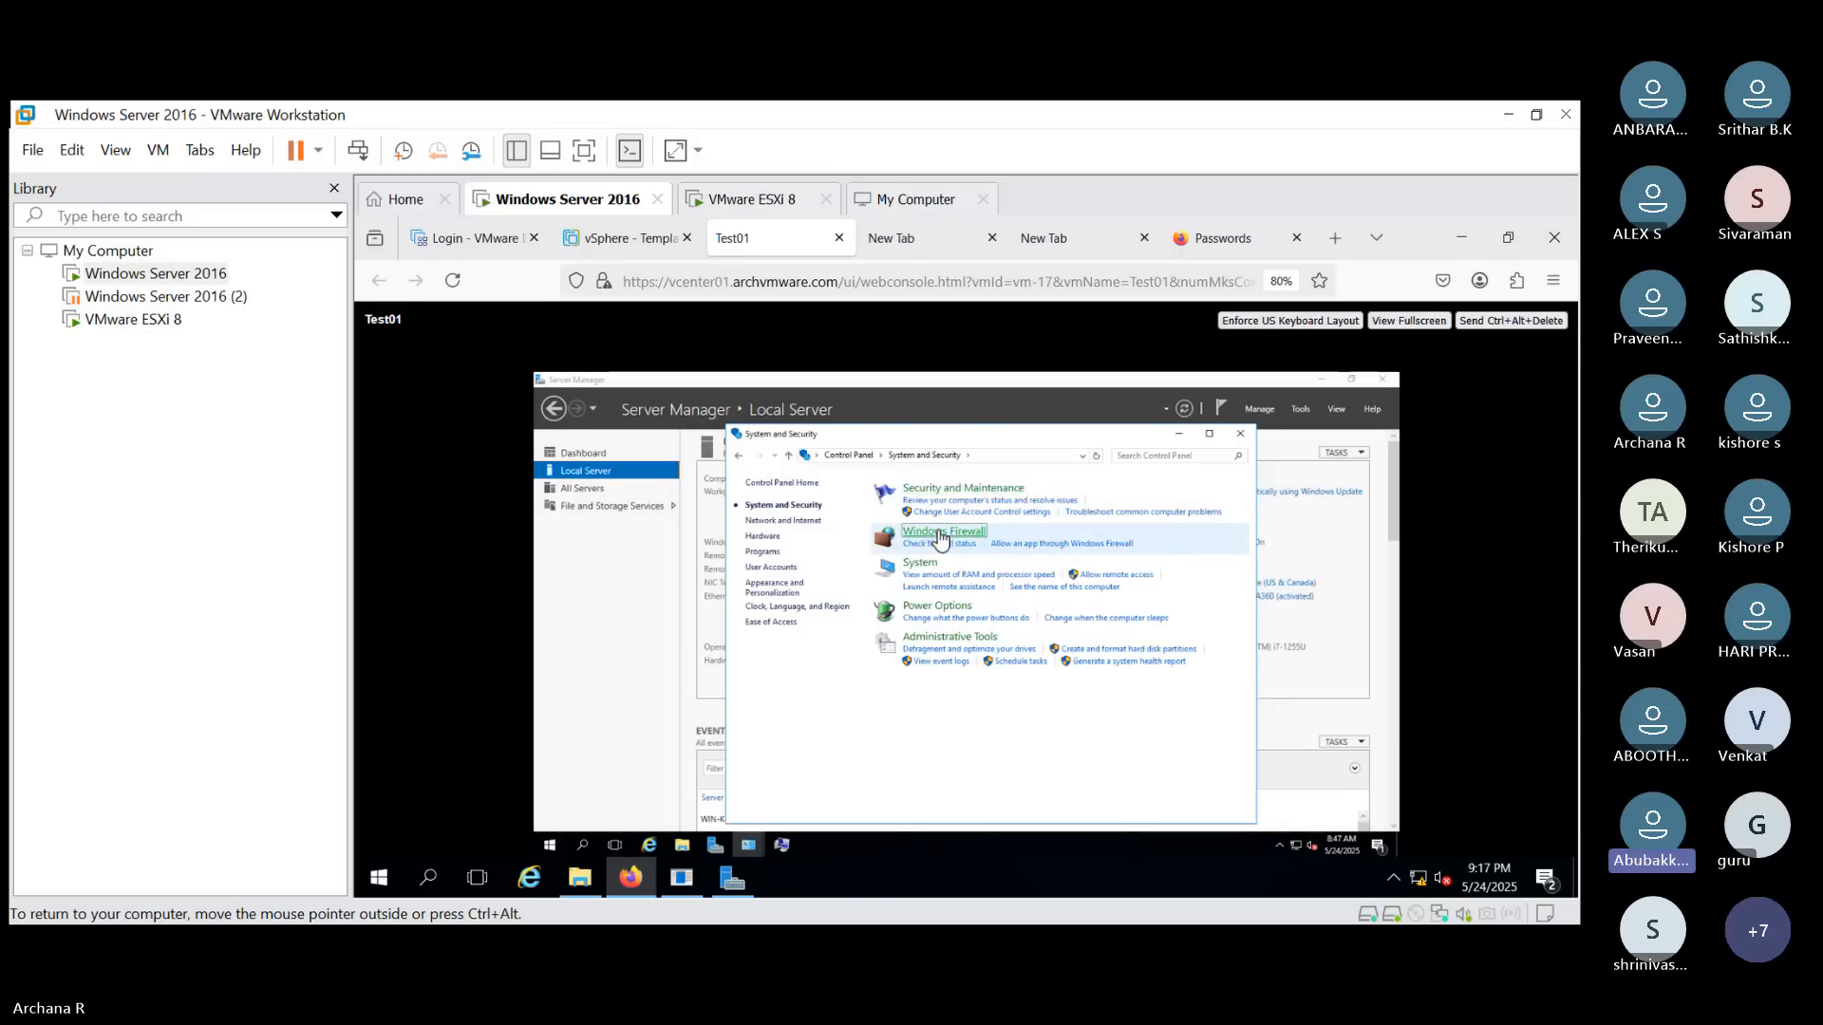
pyautogui.click(939, 536)
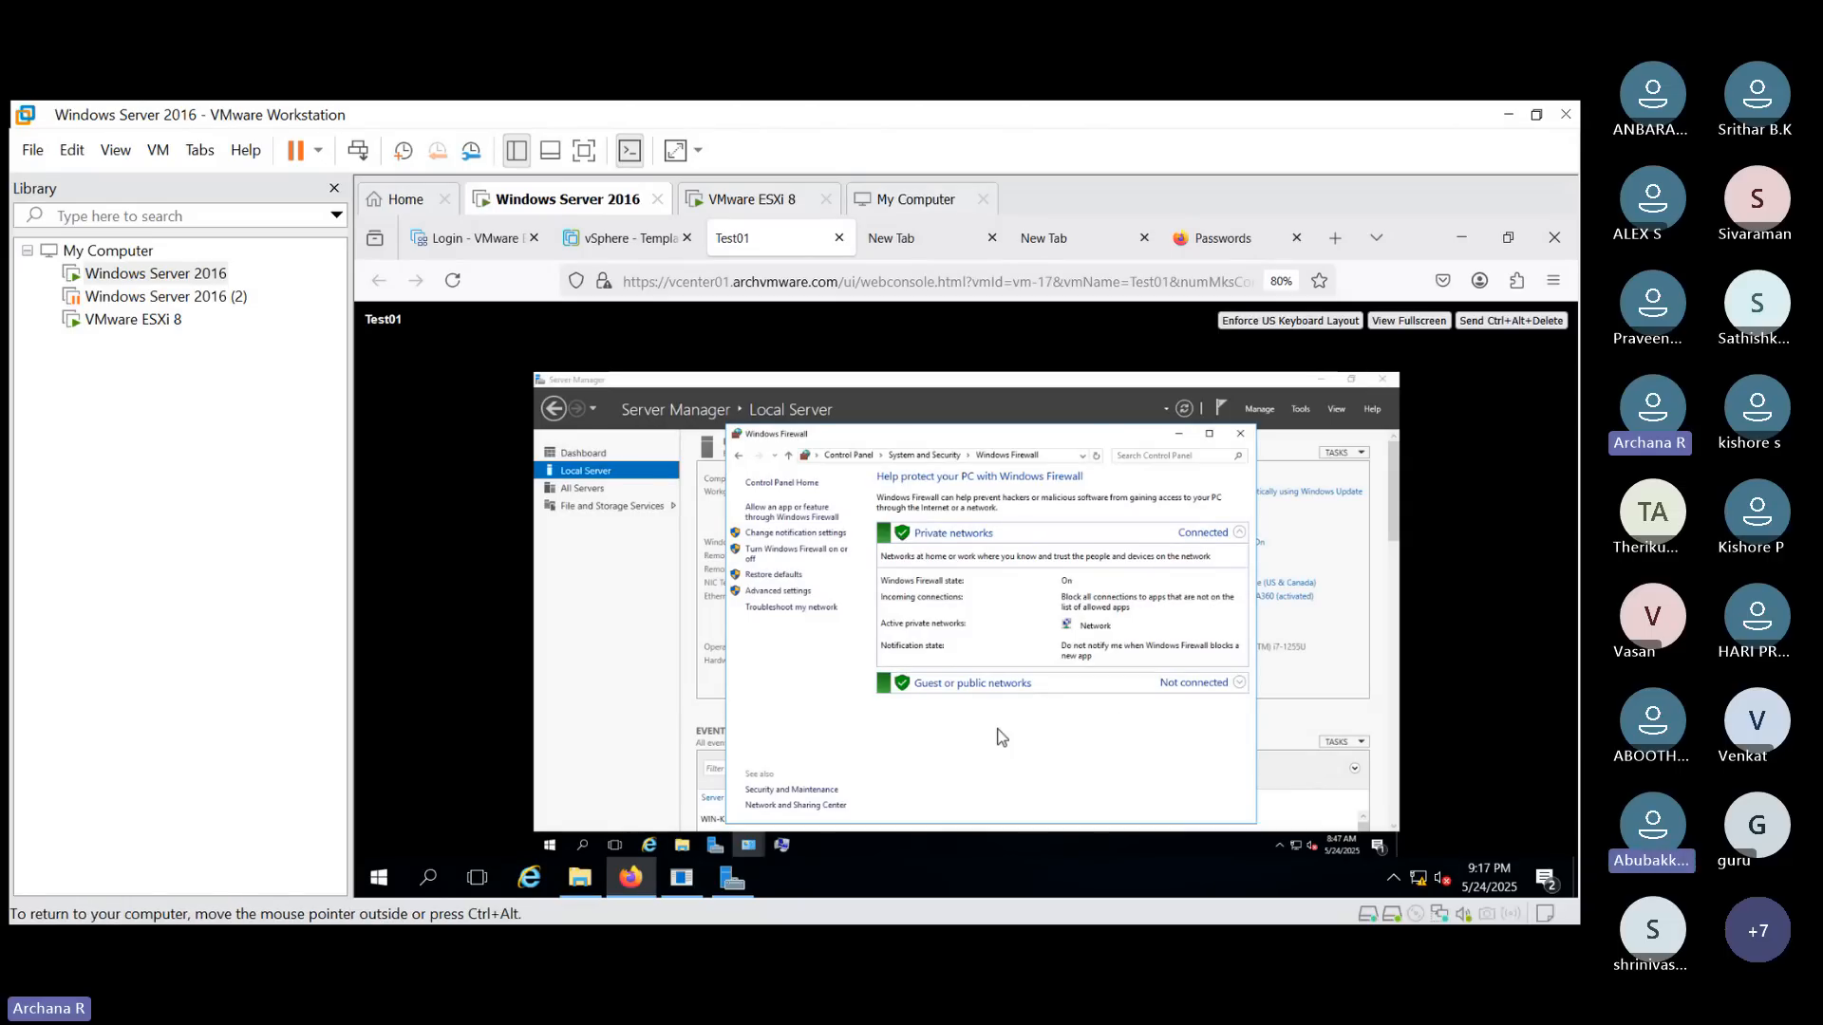
# - Turn off Windows Firewall for both private and public network settings
pyautogui.click(1026, 681)
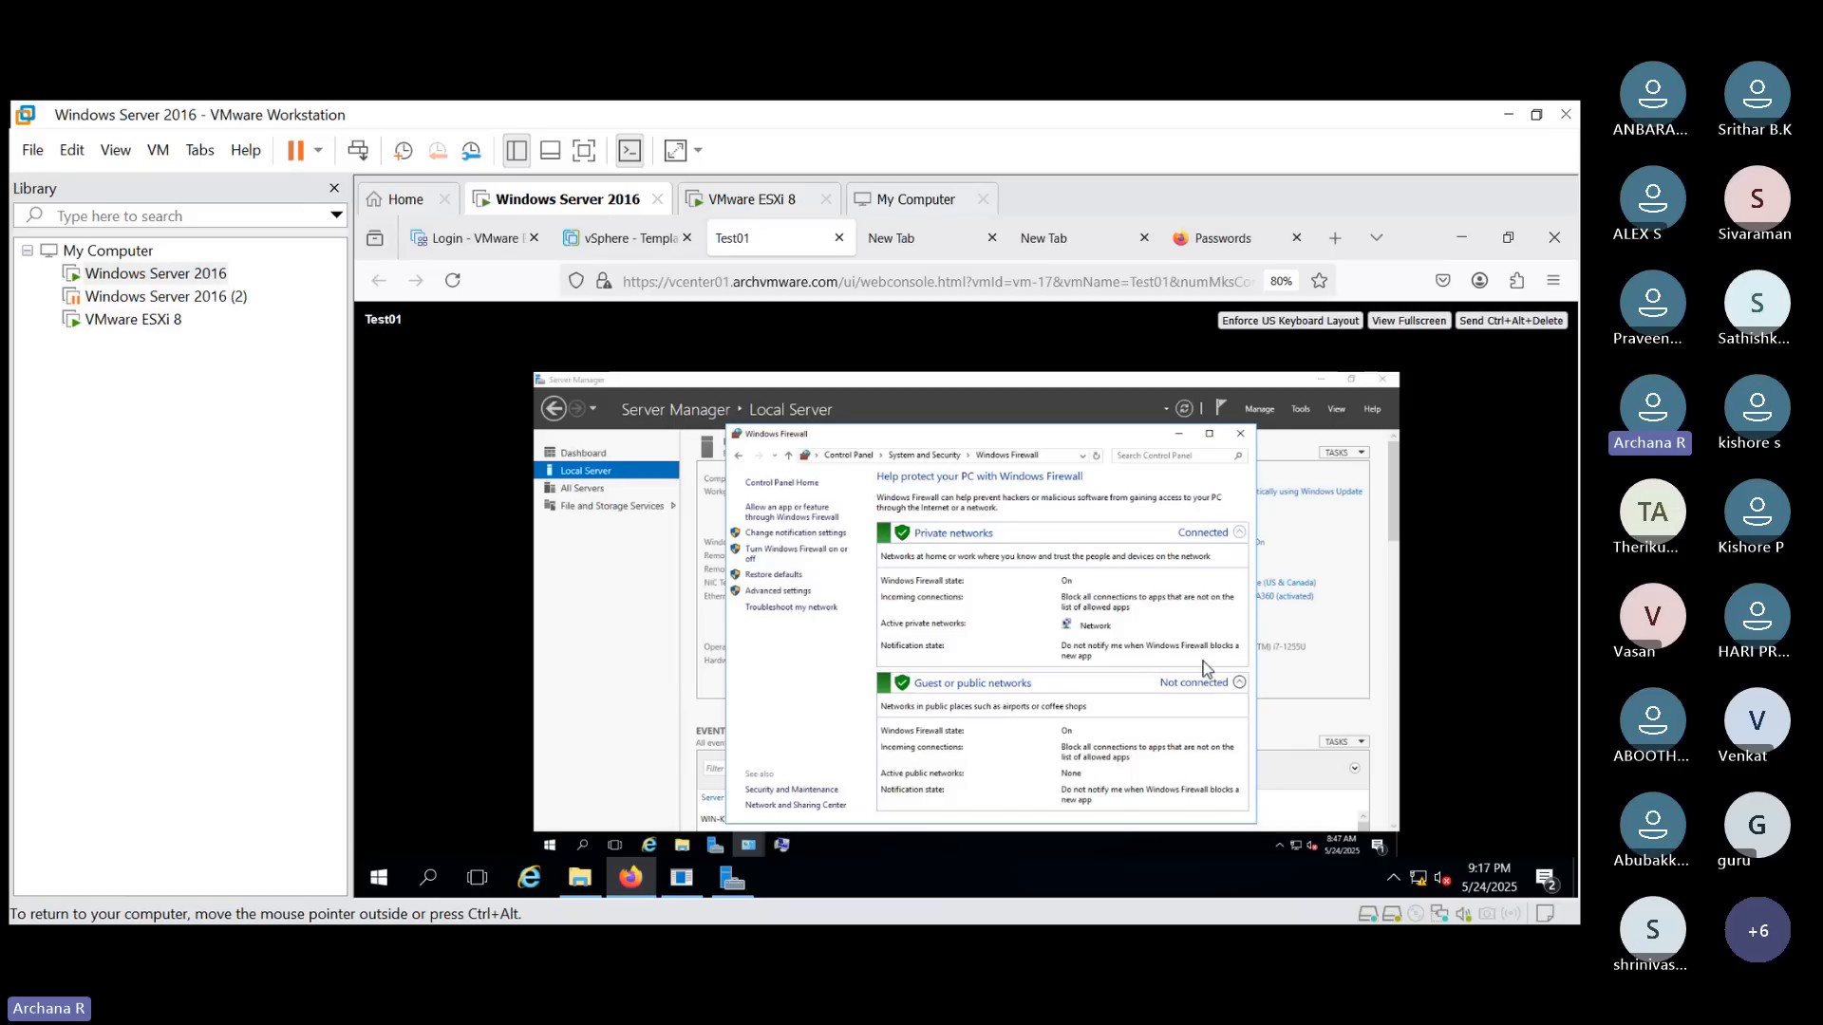
pyautogui.click(1211, 539)
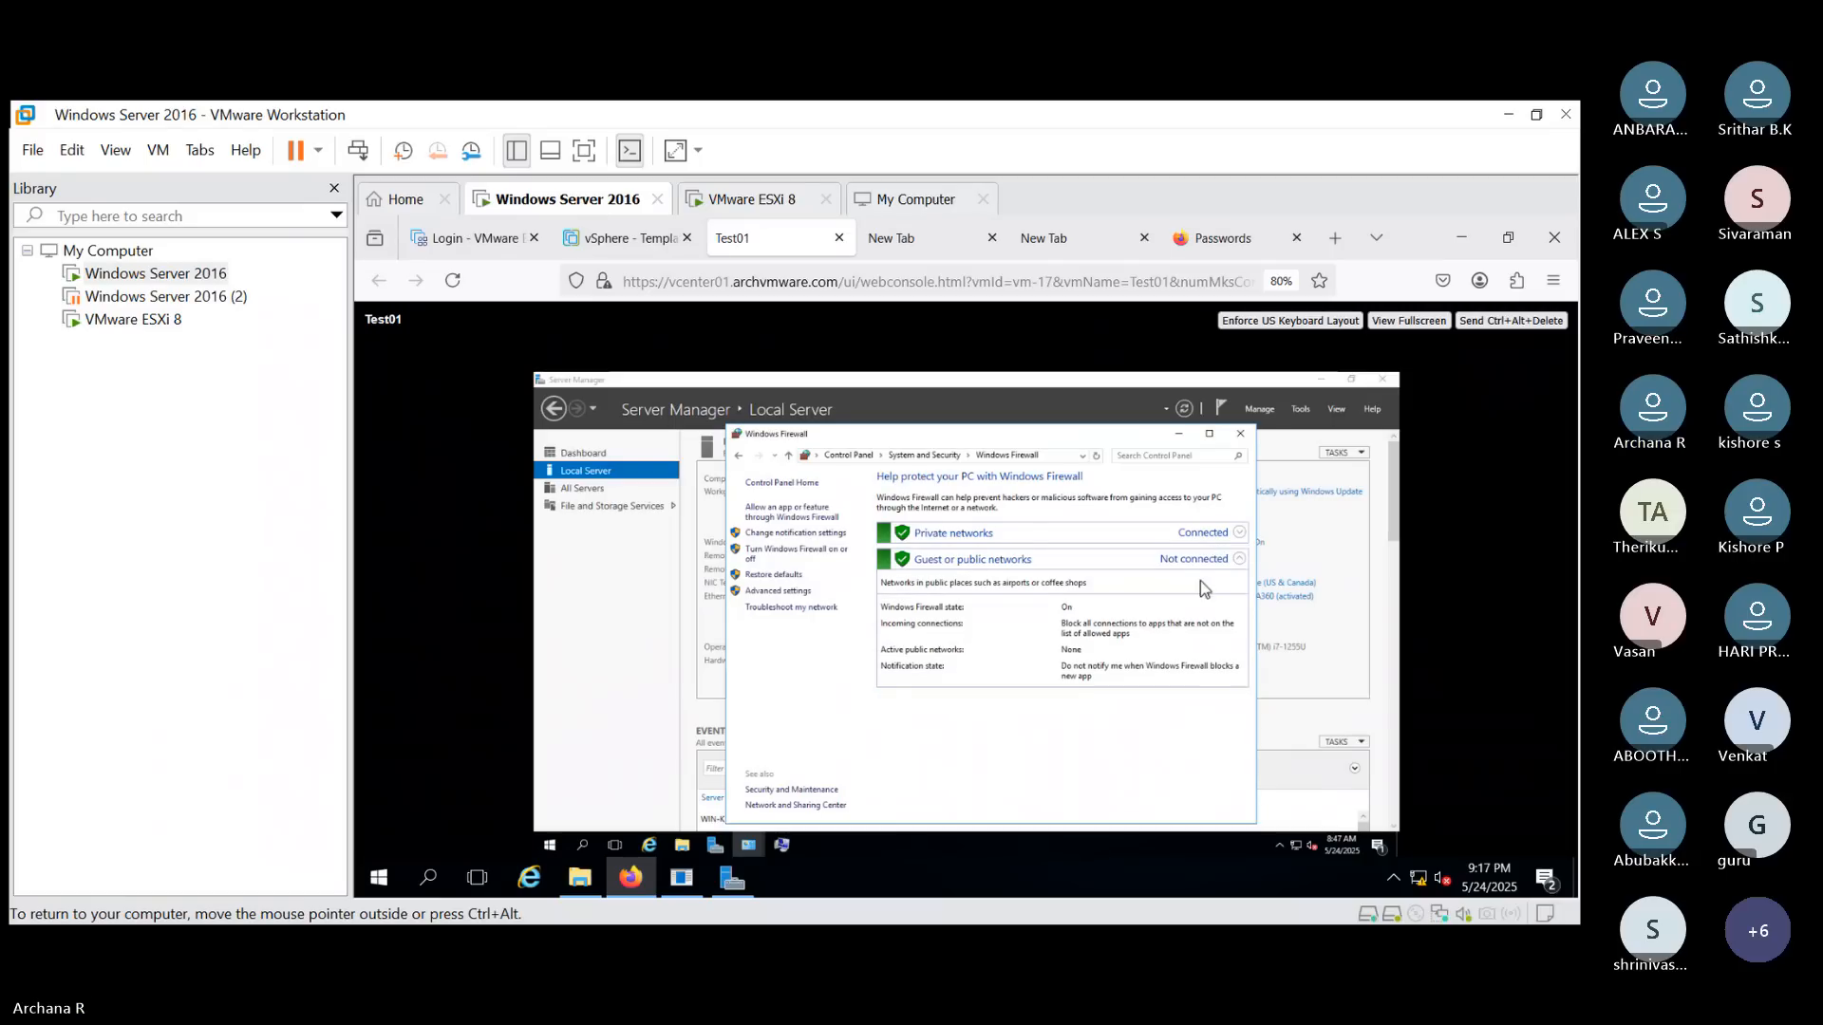
pyautogui.click(1201, 535)
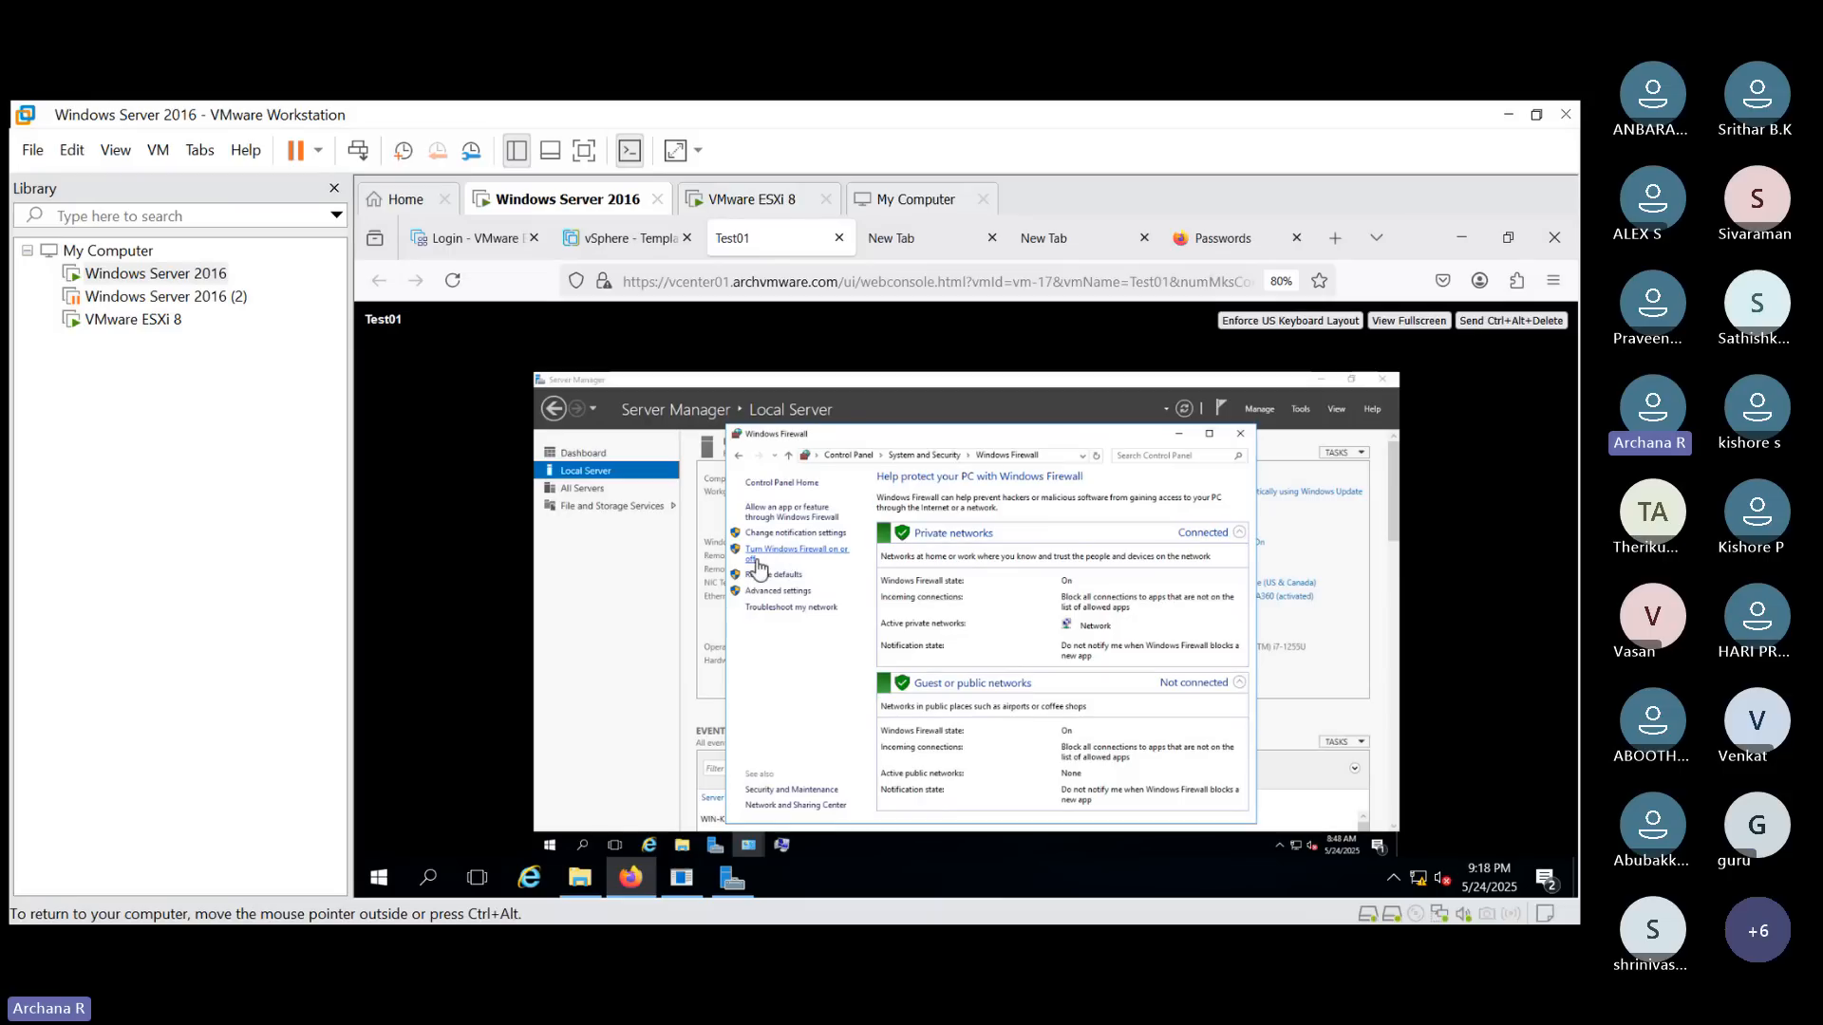
pyautogui.click(792, 557)
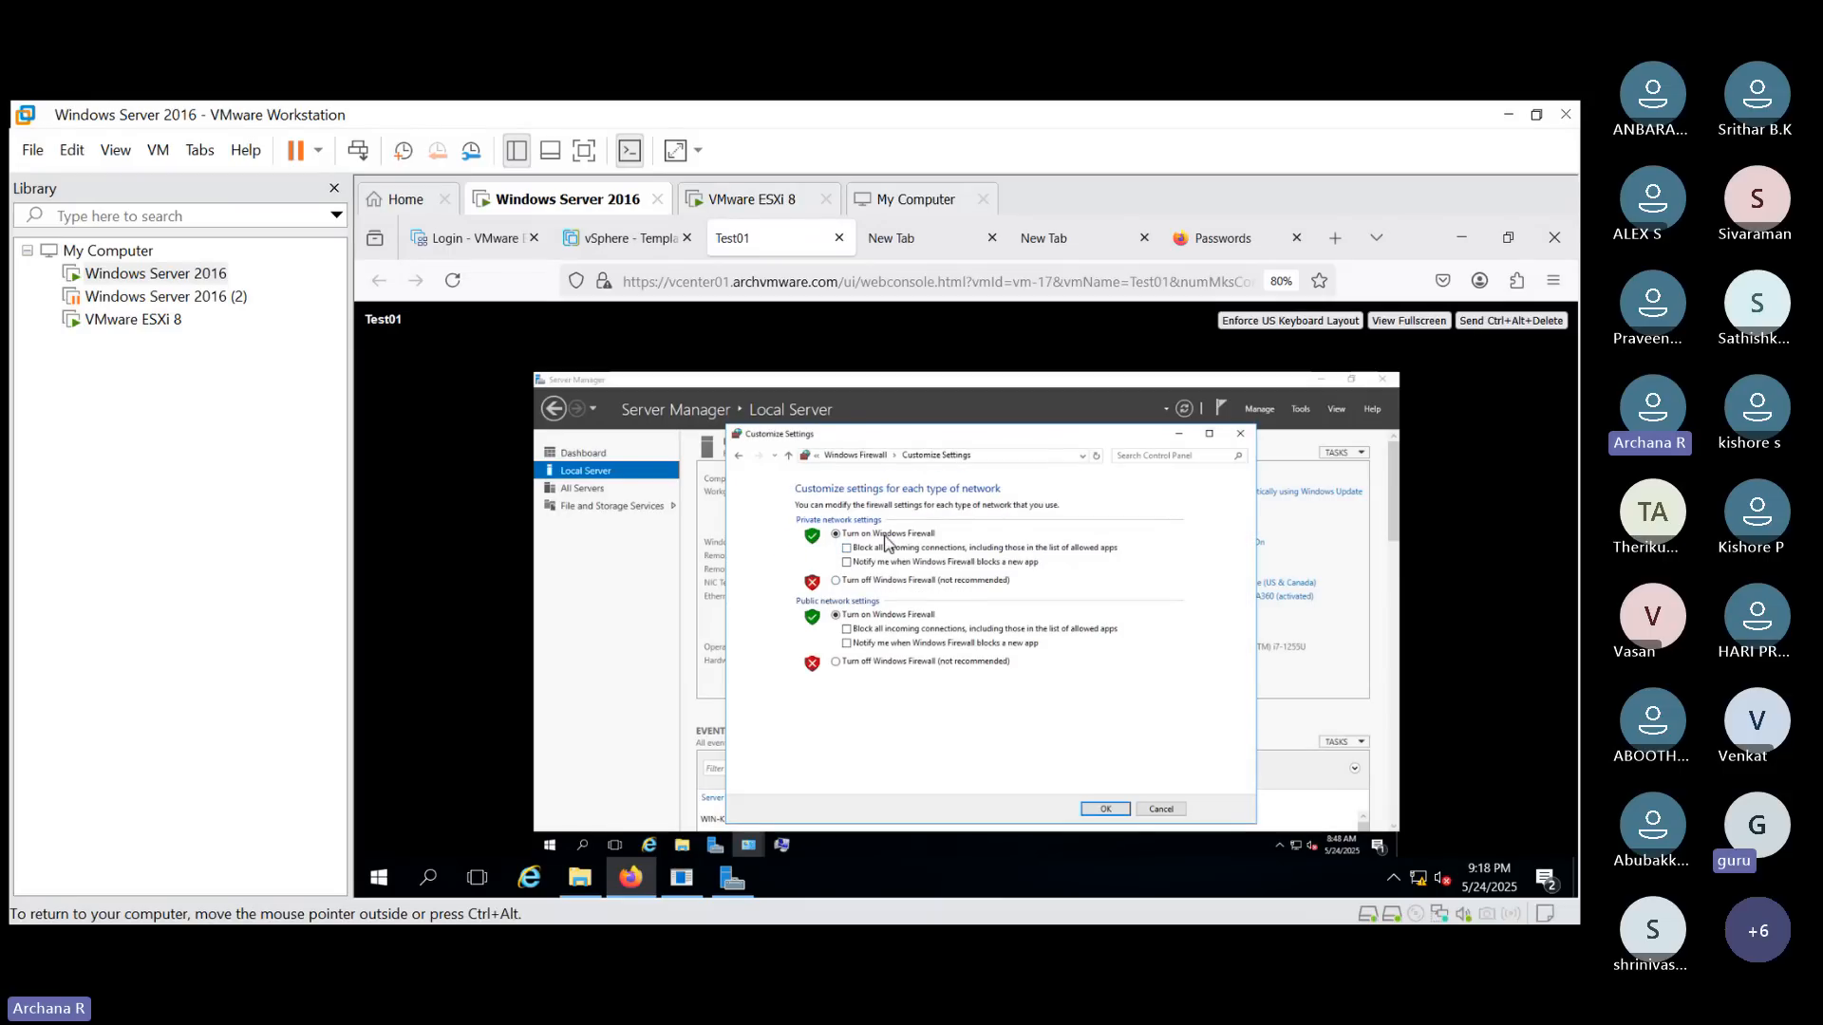
pyautogui.click(836, 581)
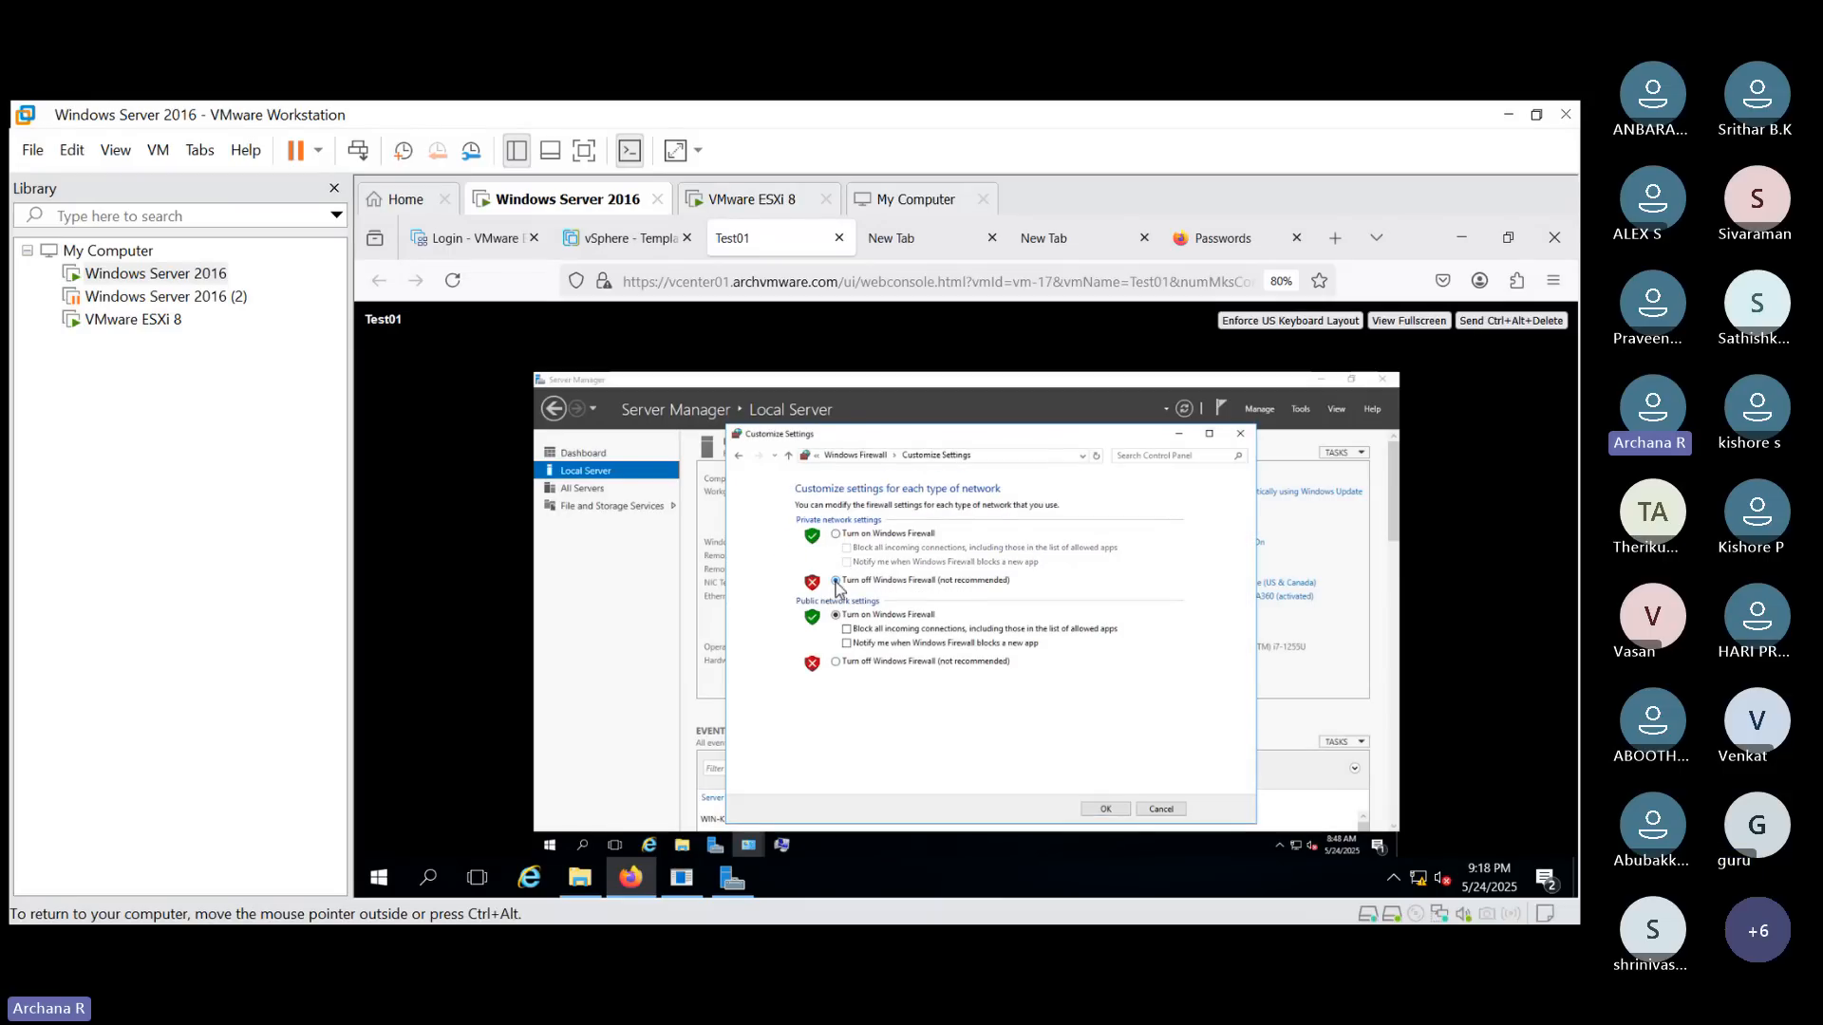
pyautogui.click(836, 662)
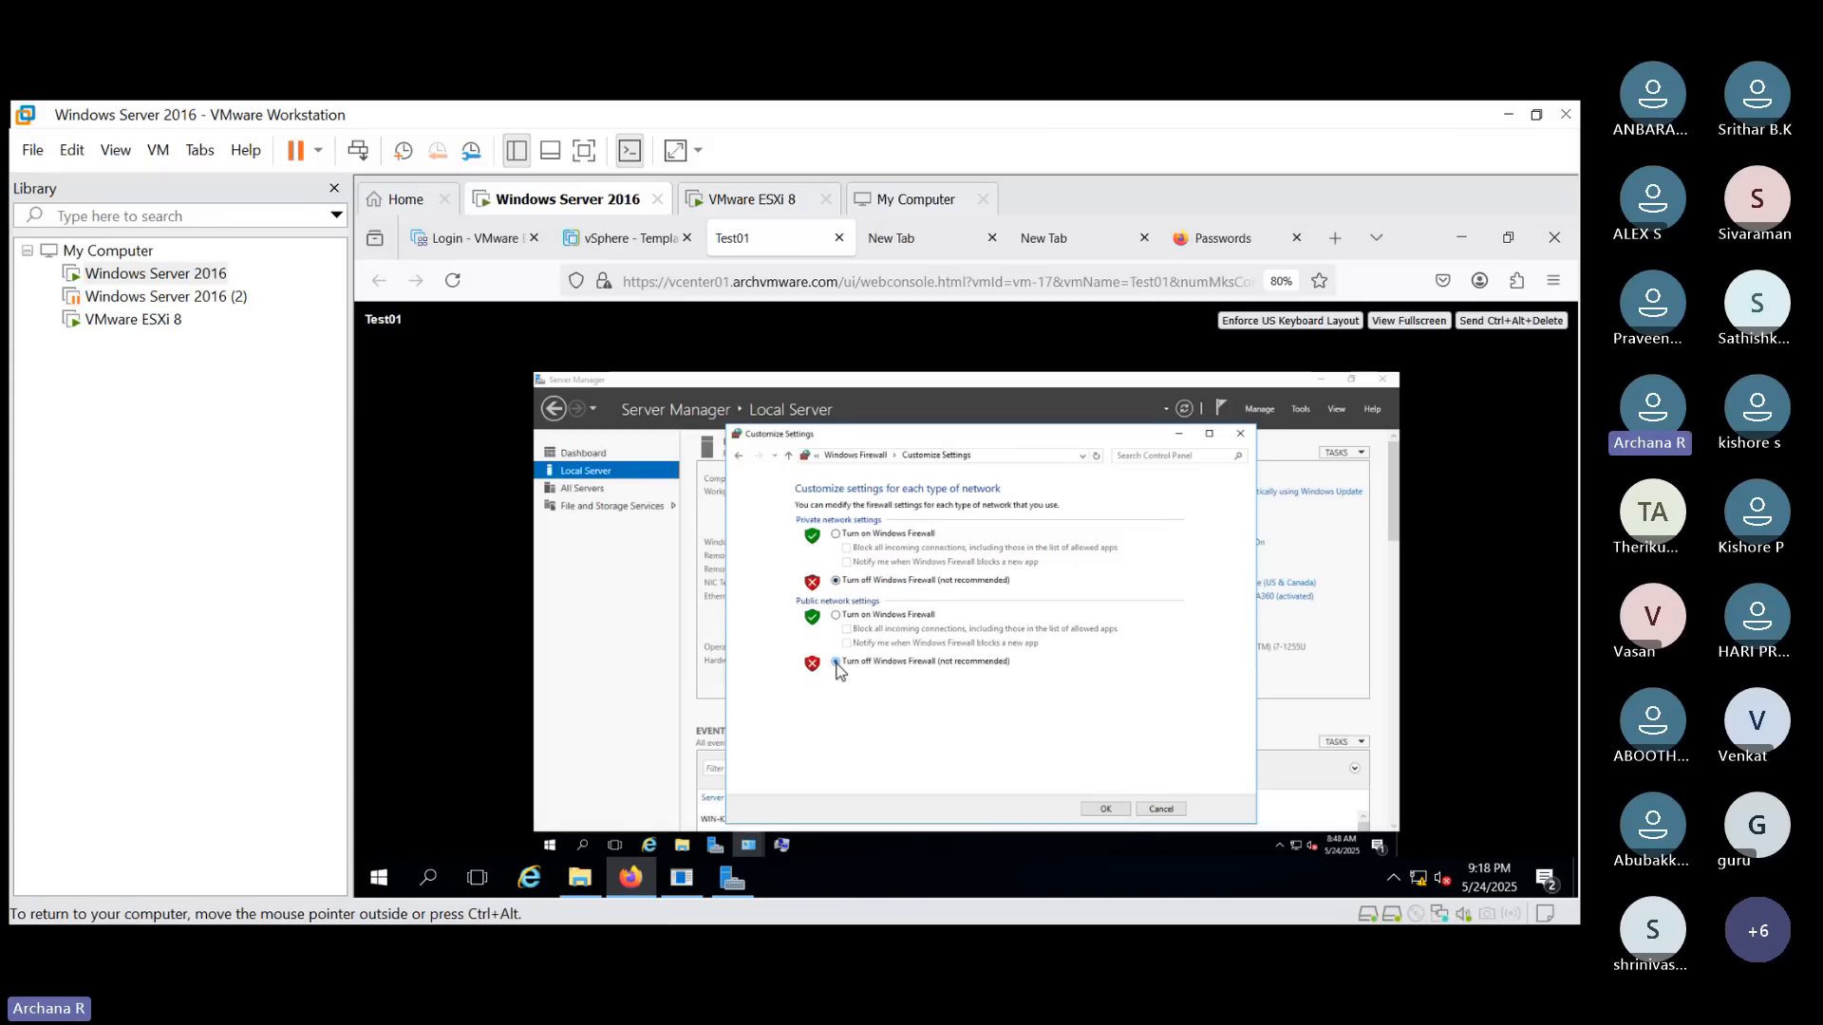
pyautogui.click(1115, 805)
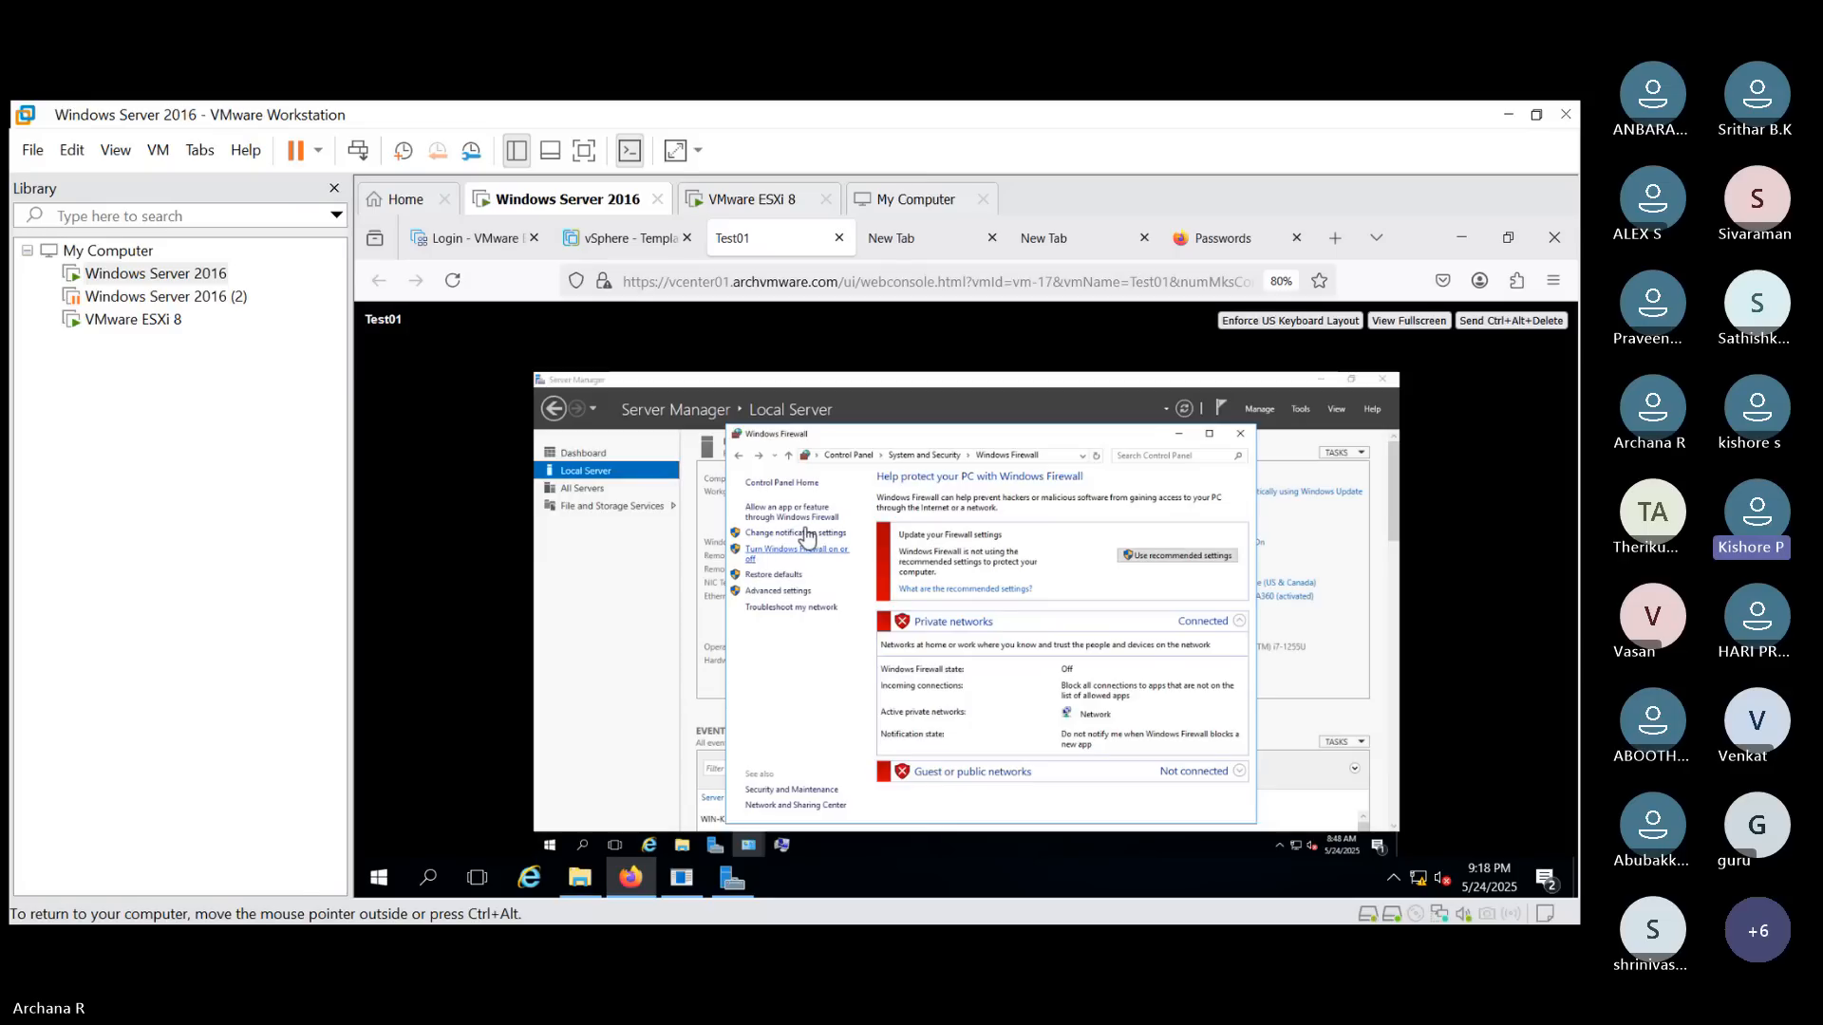
# - Open the Internet Protocol Version 4 properties of the Ethernet0 connection via Network and Sharing Center
pyautogui.click(859, 456)
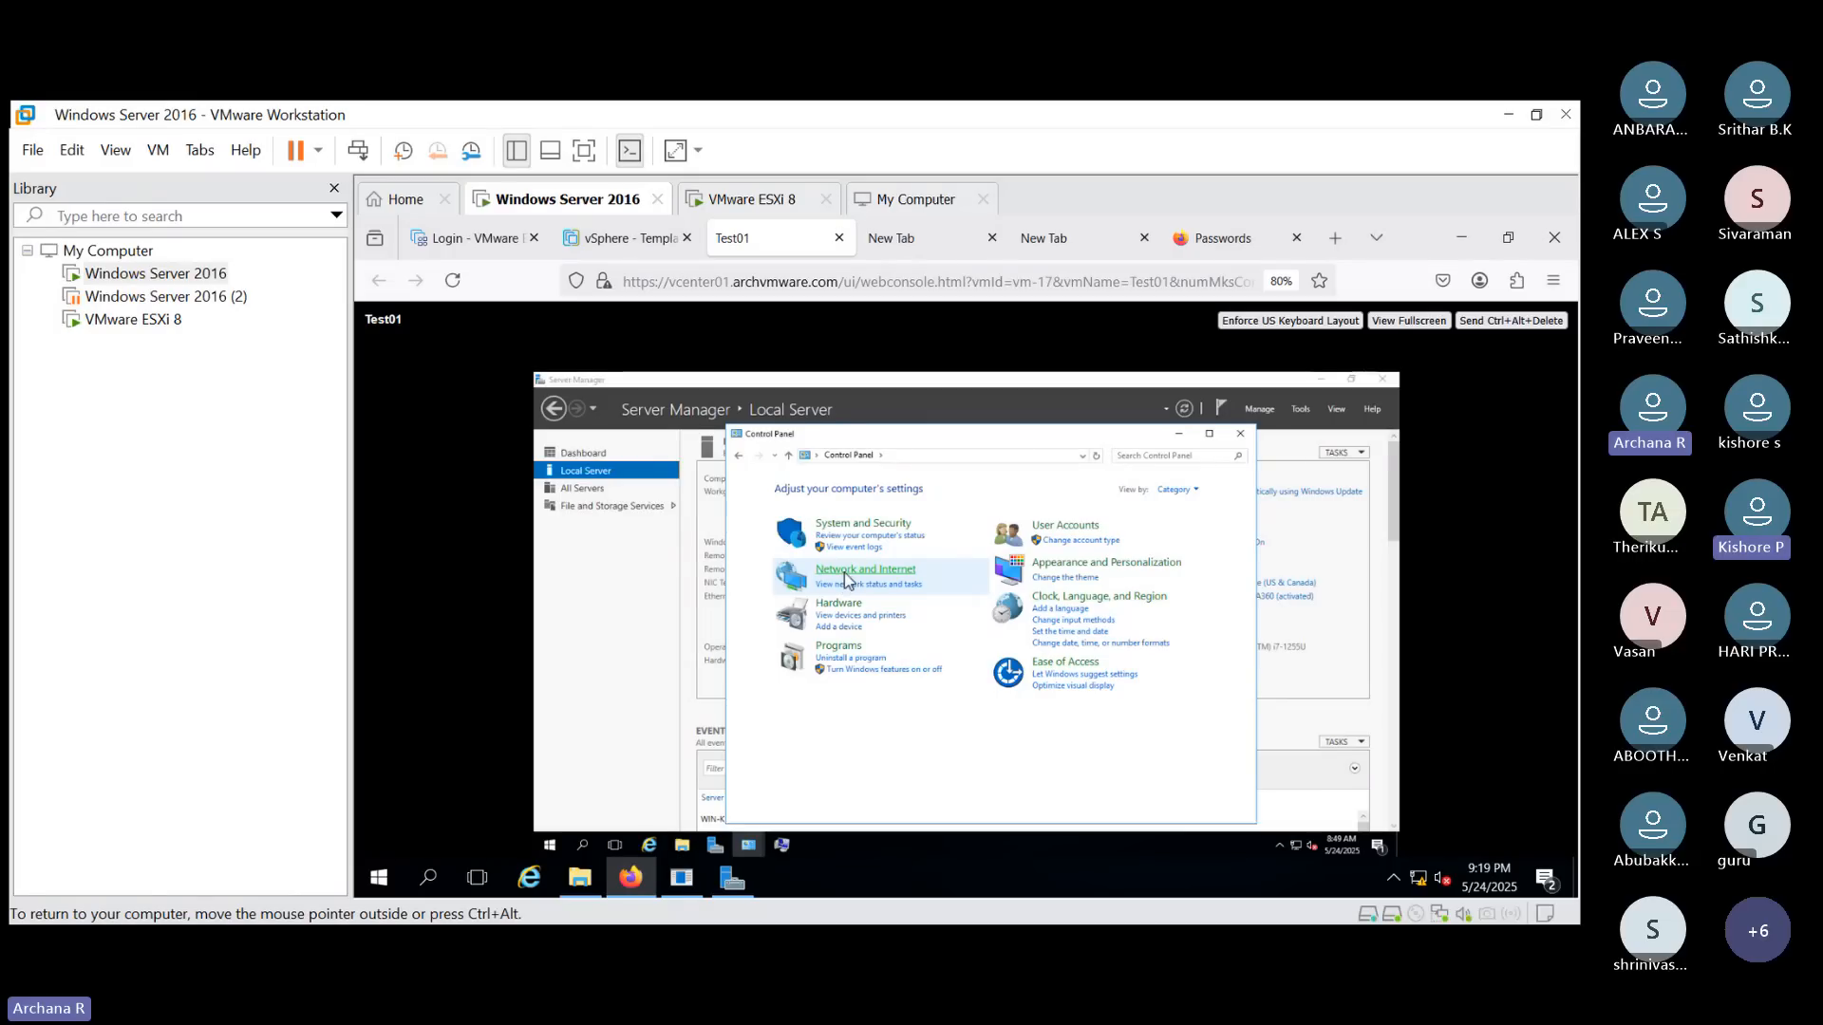
pyautogui.click(844, 574)
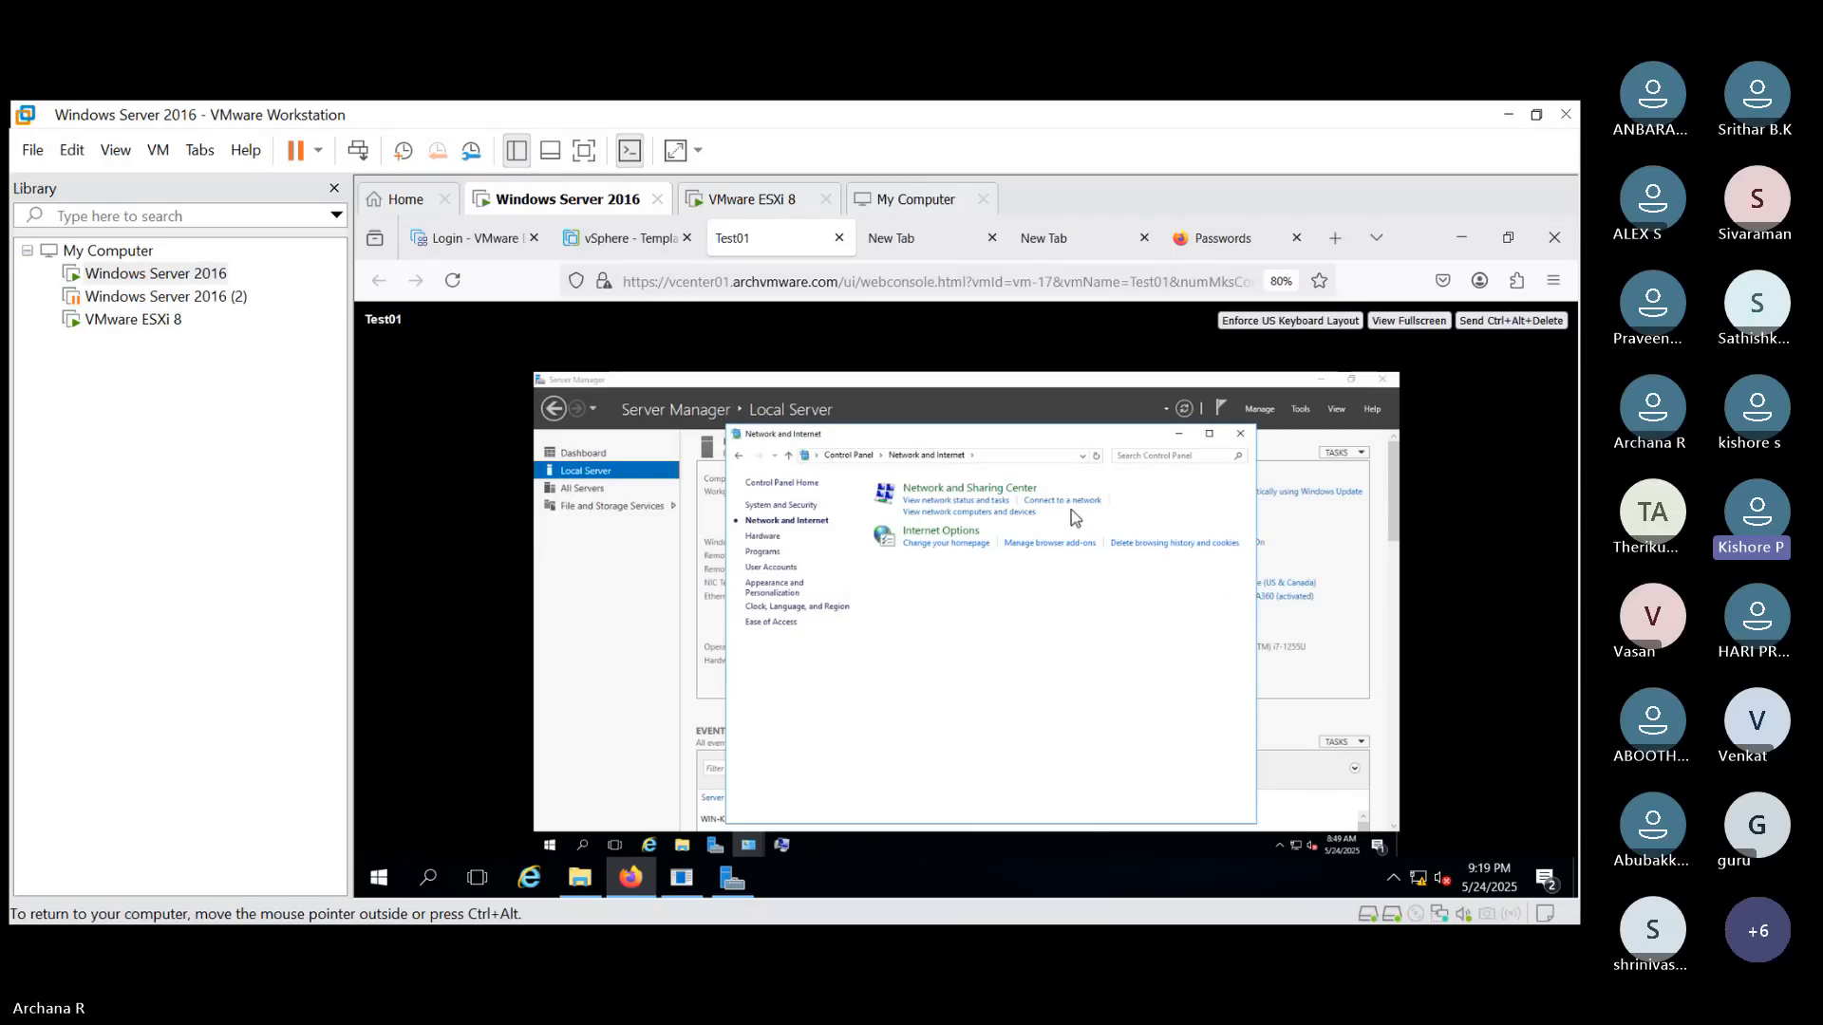
pyautogui.click(967, 495)
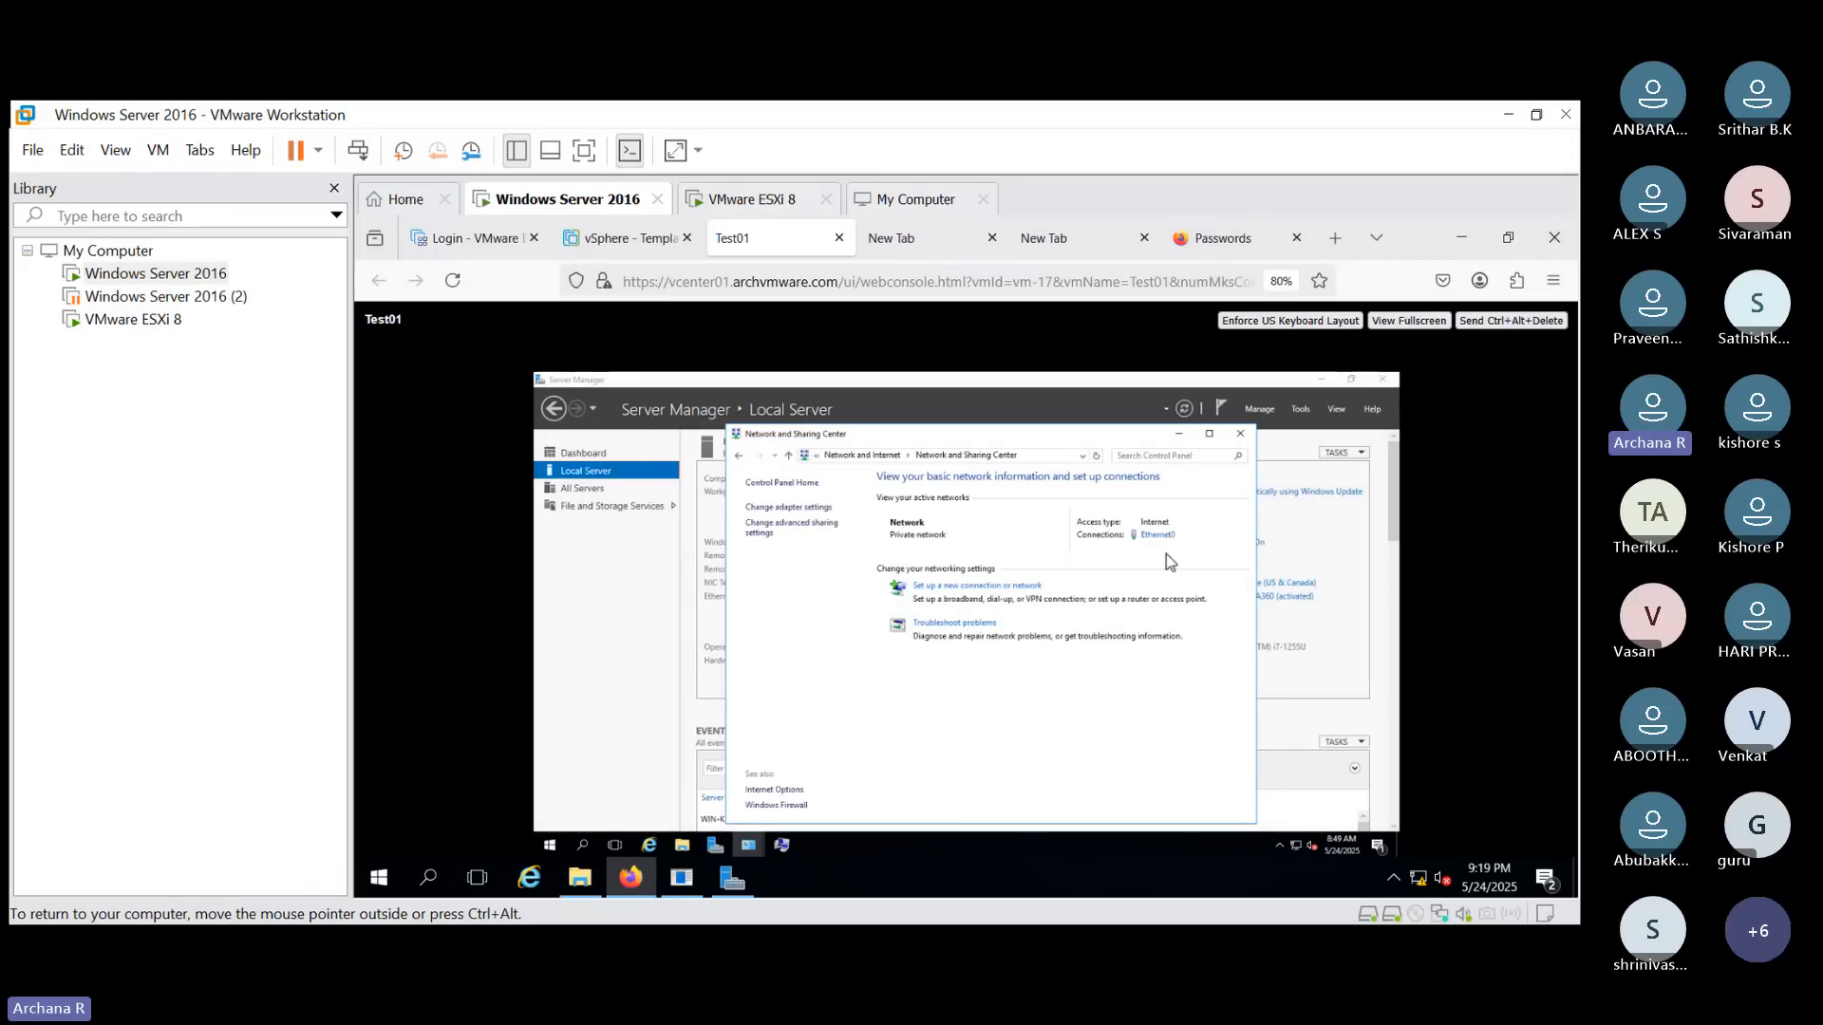
pyautogui.click(1157, 538)
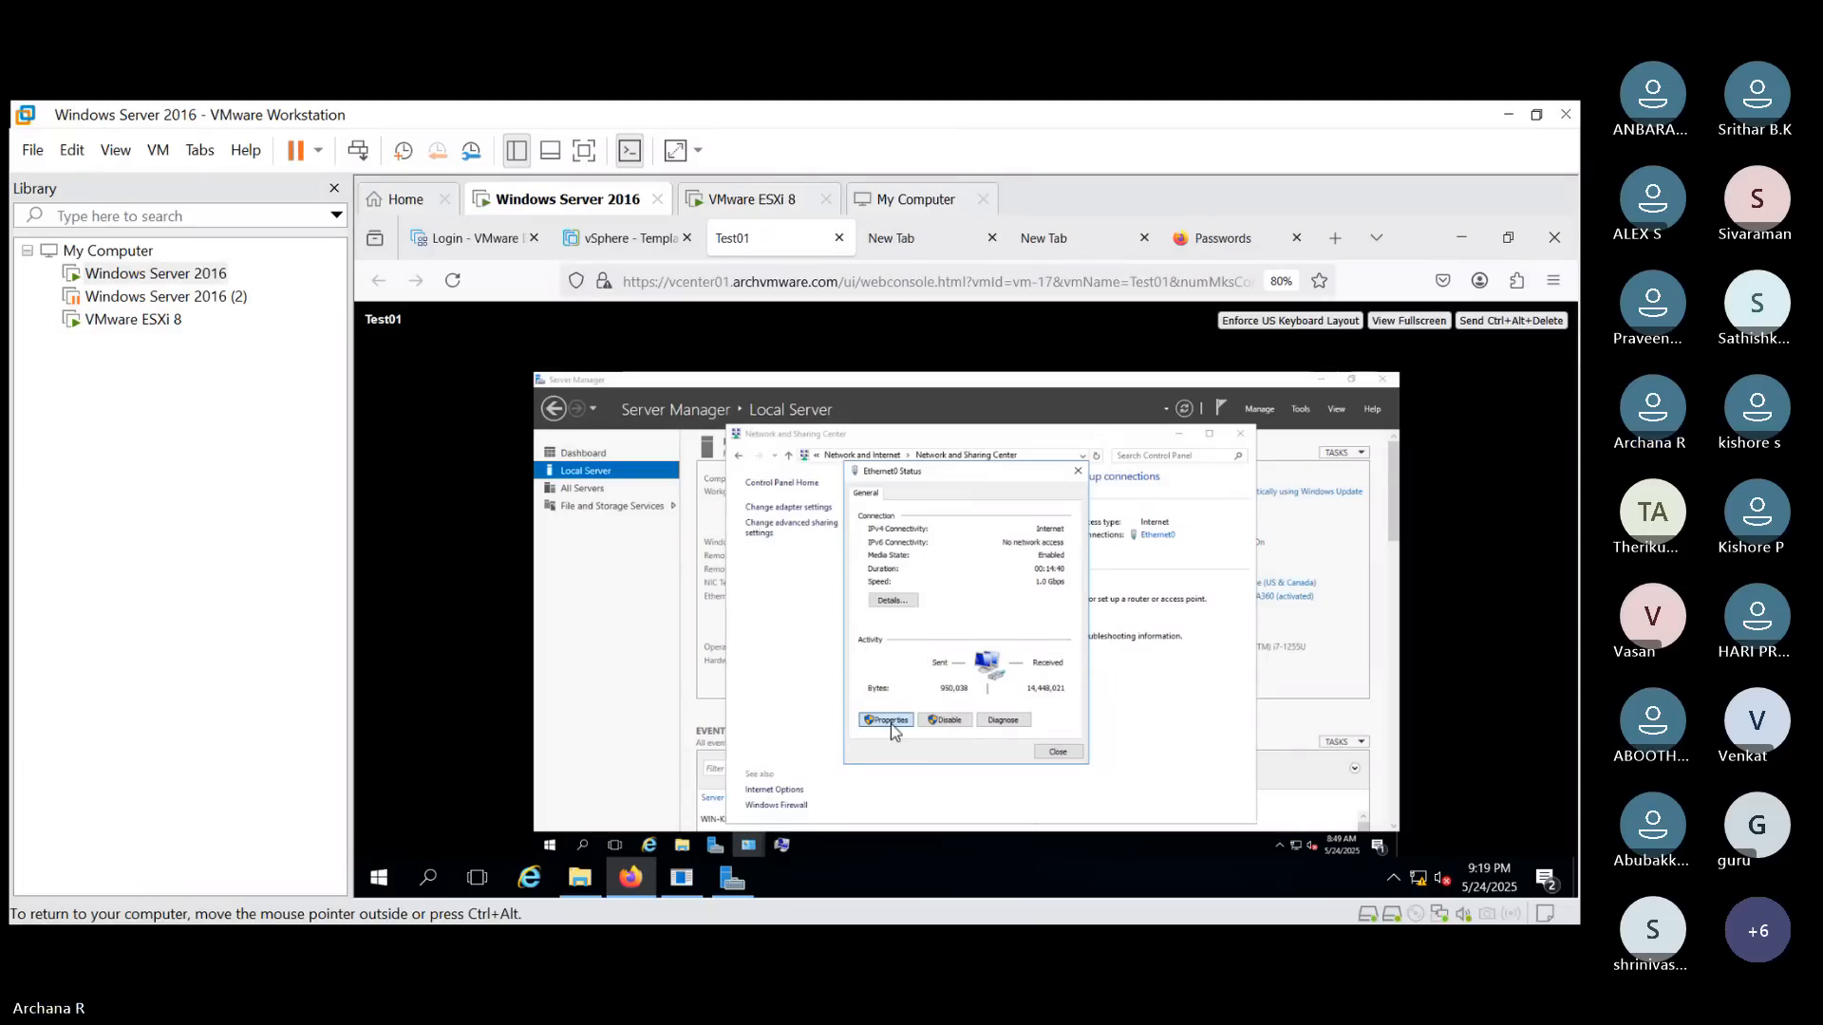
pyautogui.click(891, 723)
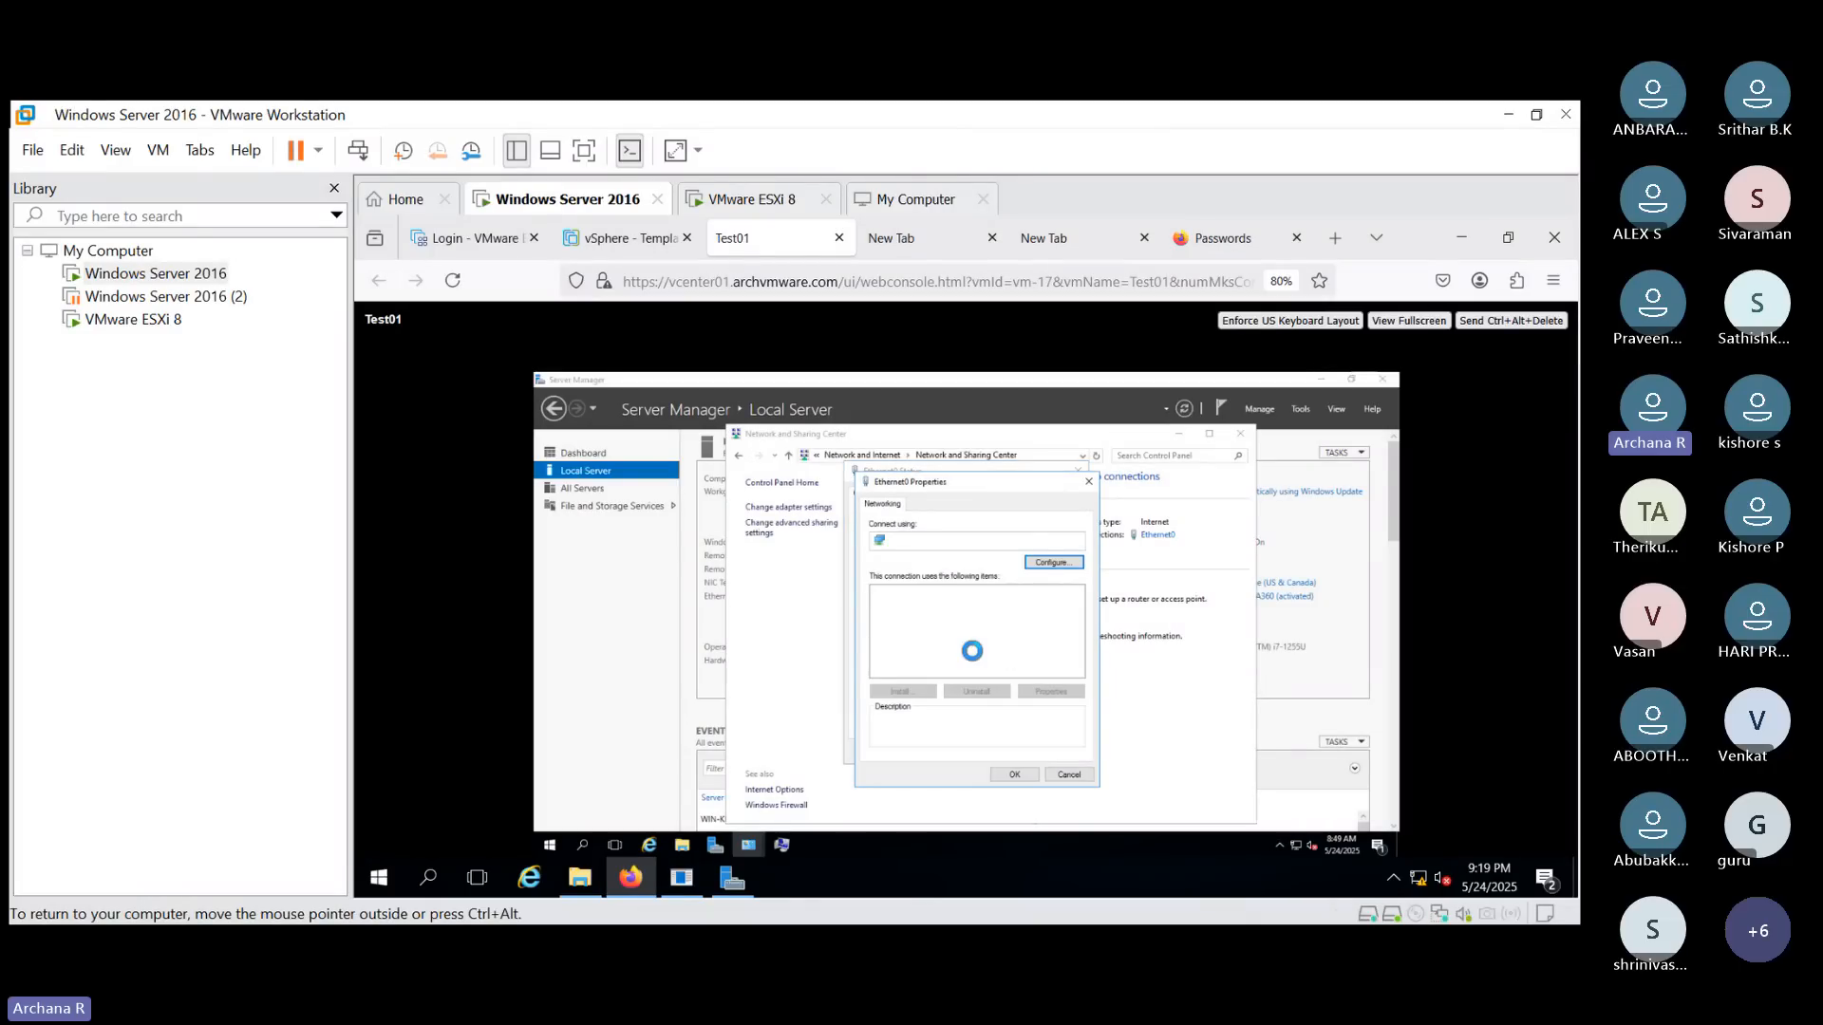
pyautogui.click(938, 627)
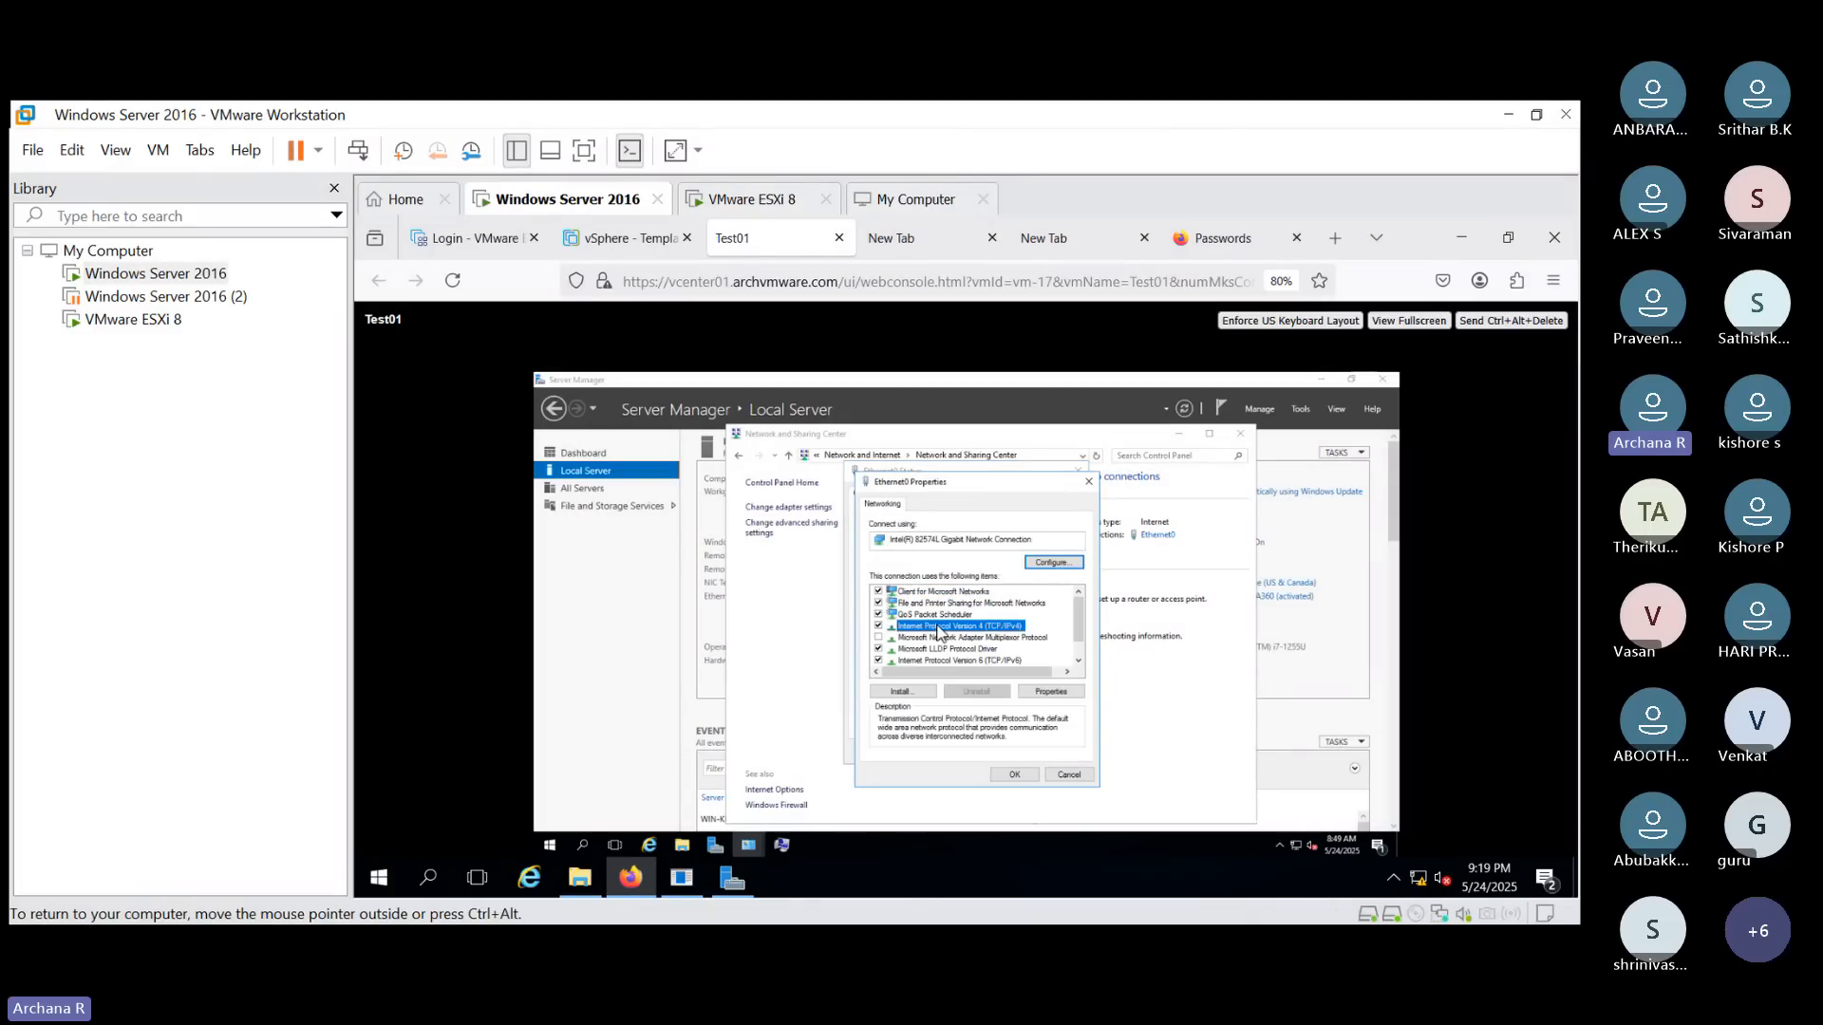
pyautogui.click(1069, 692)
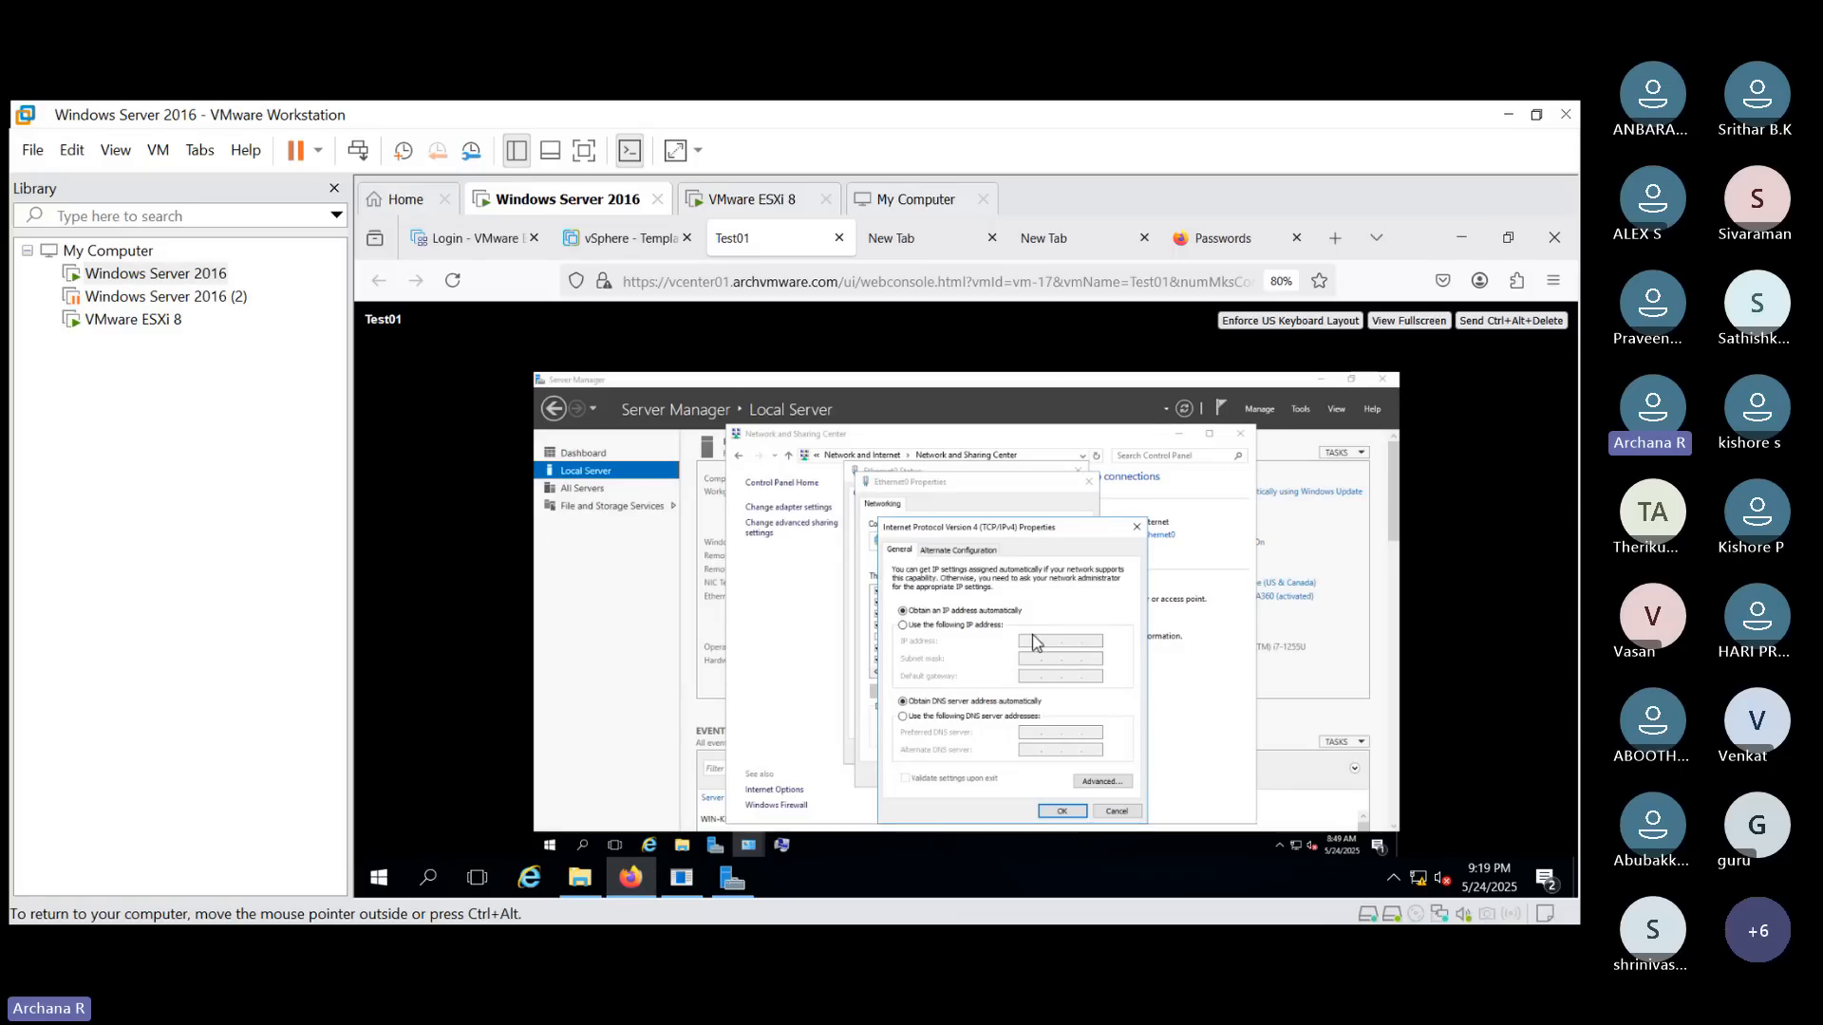
# - Try switching IPv4 to a manually entered IP address, then cancel and close the Ethernet0 dialogs
pyautogui.click(942, 626)
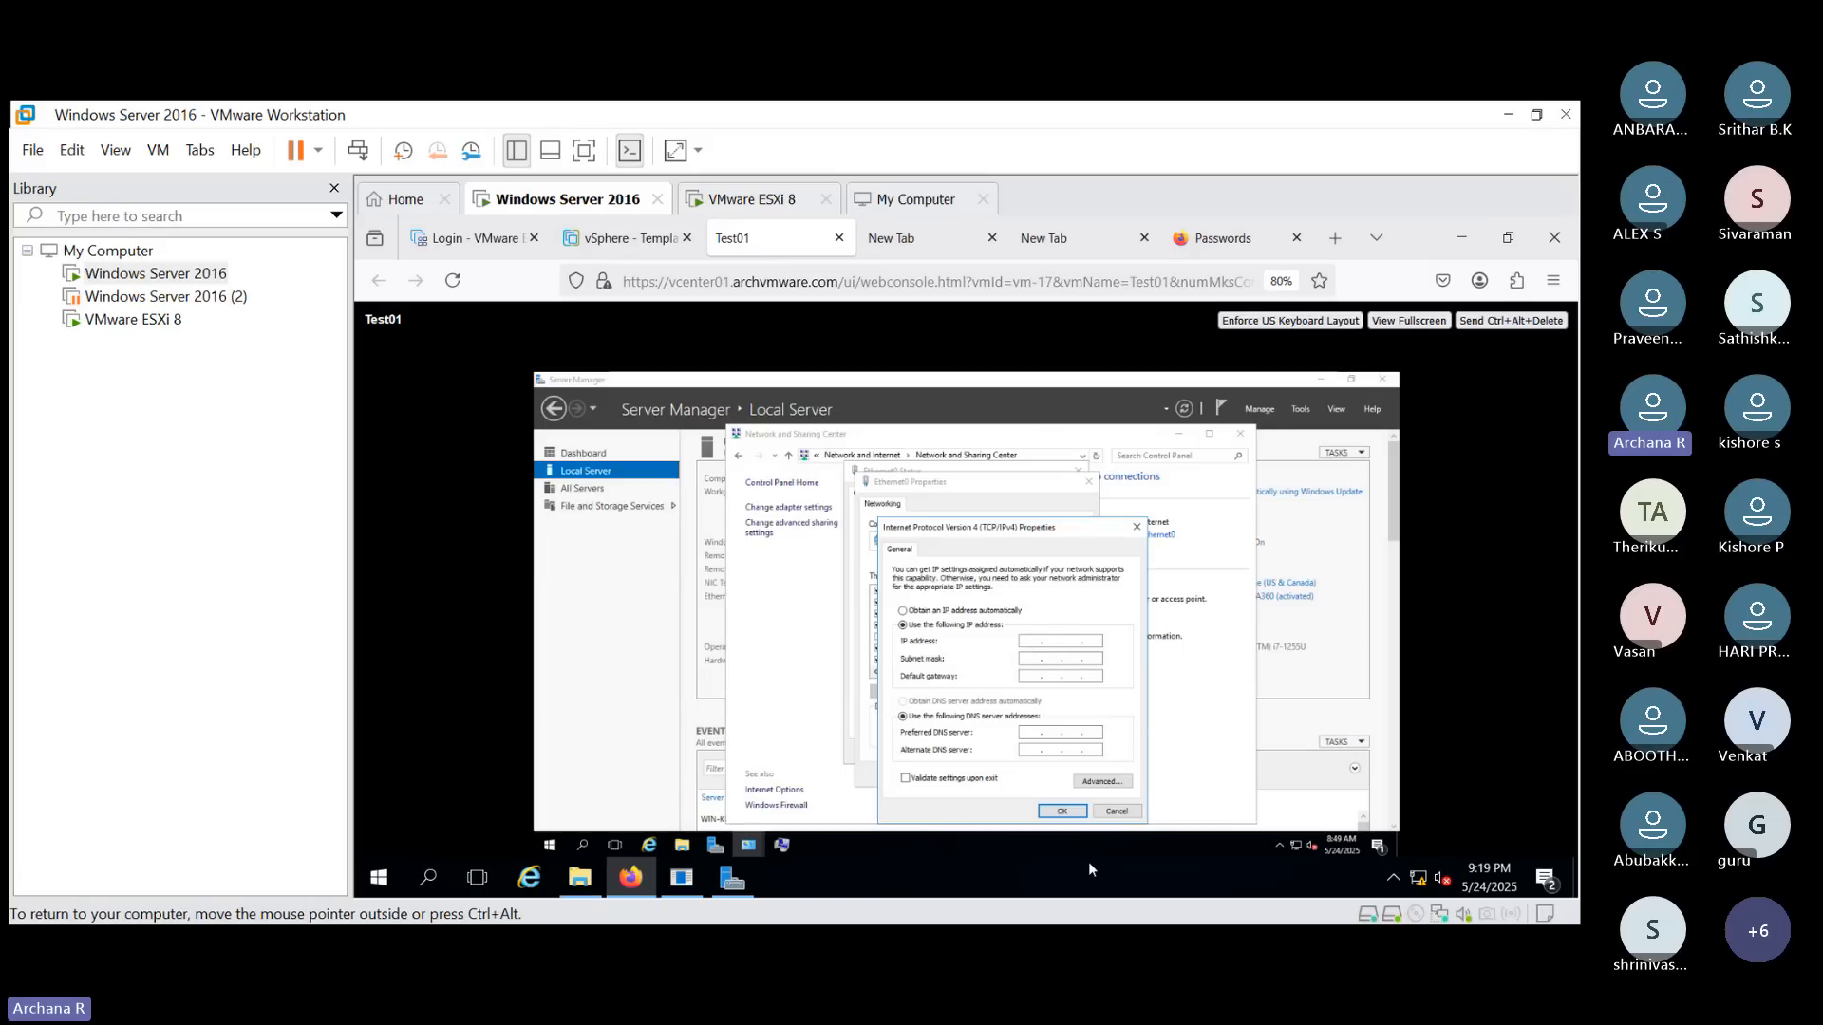
pyautogui.click(1115, 811)
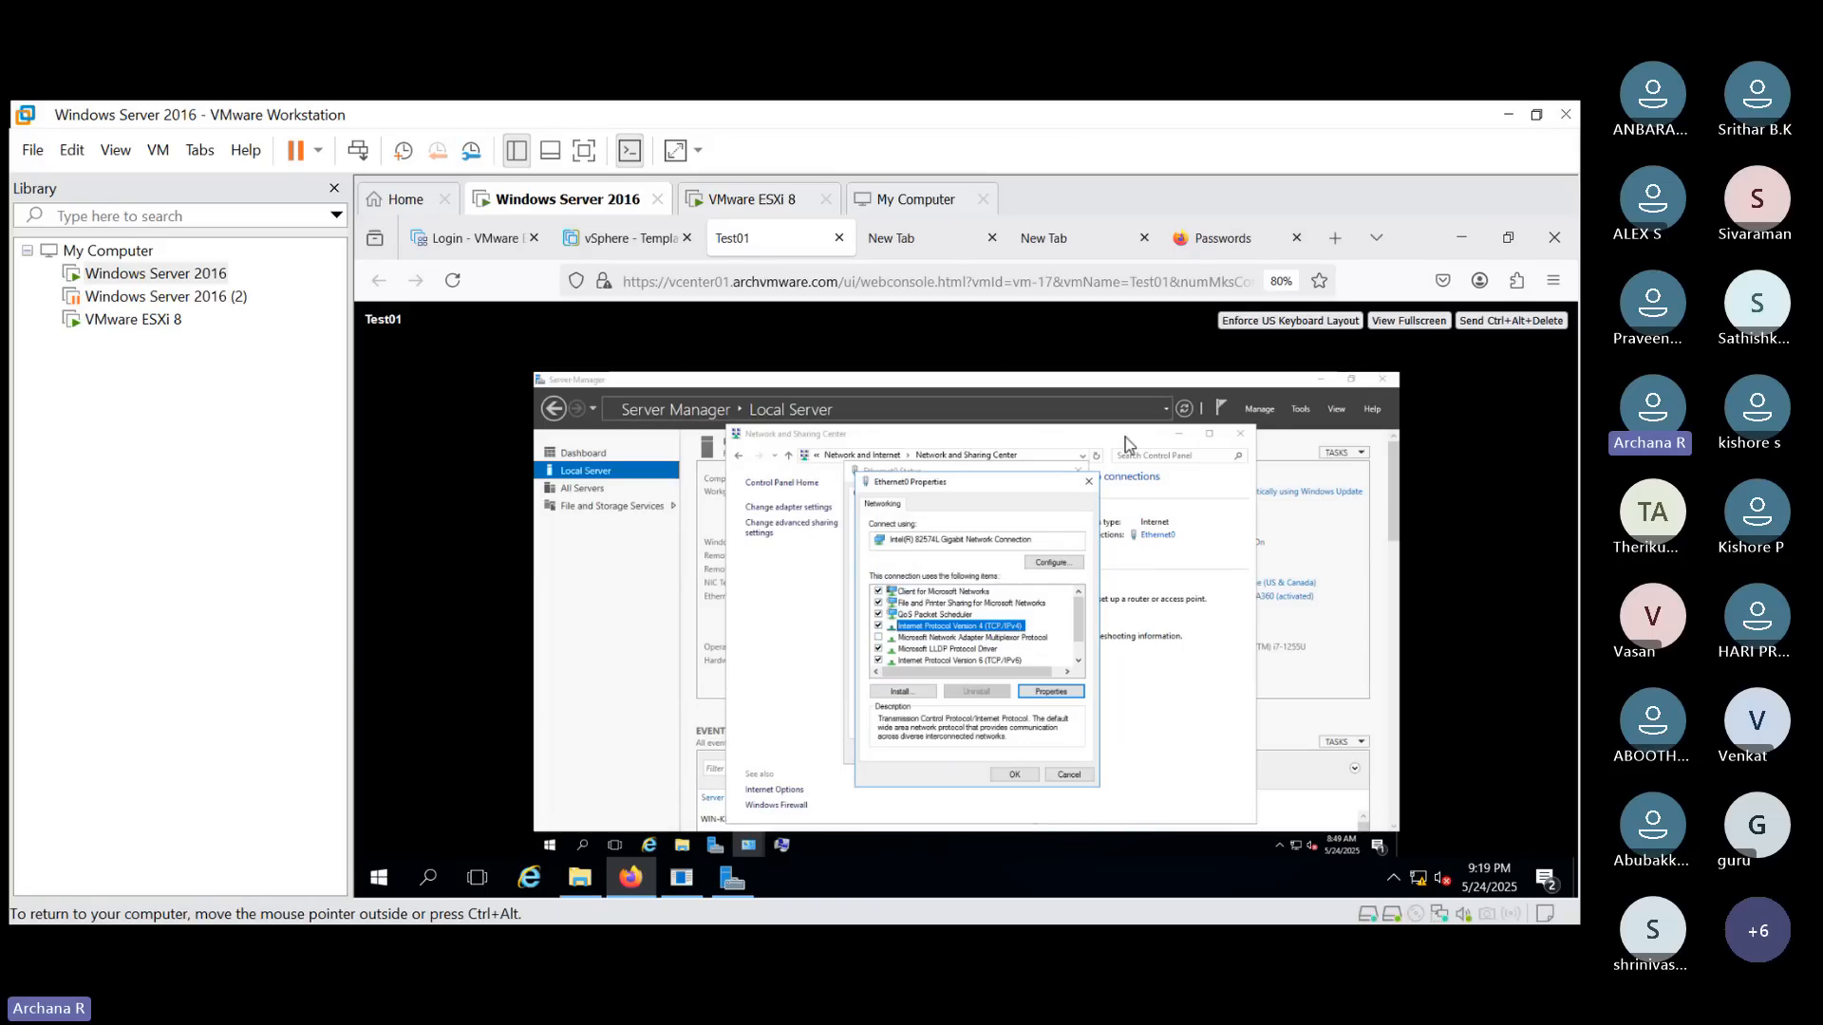
pyautogui.click(1087, 486)
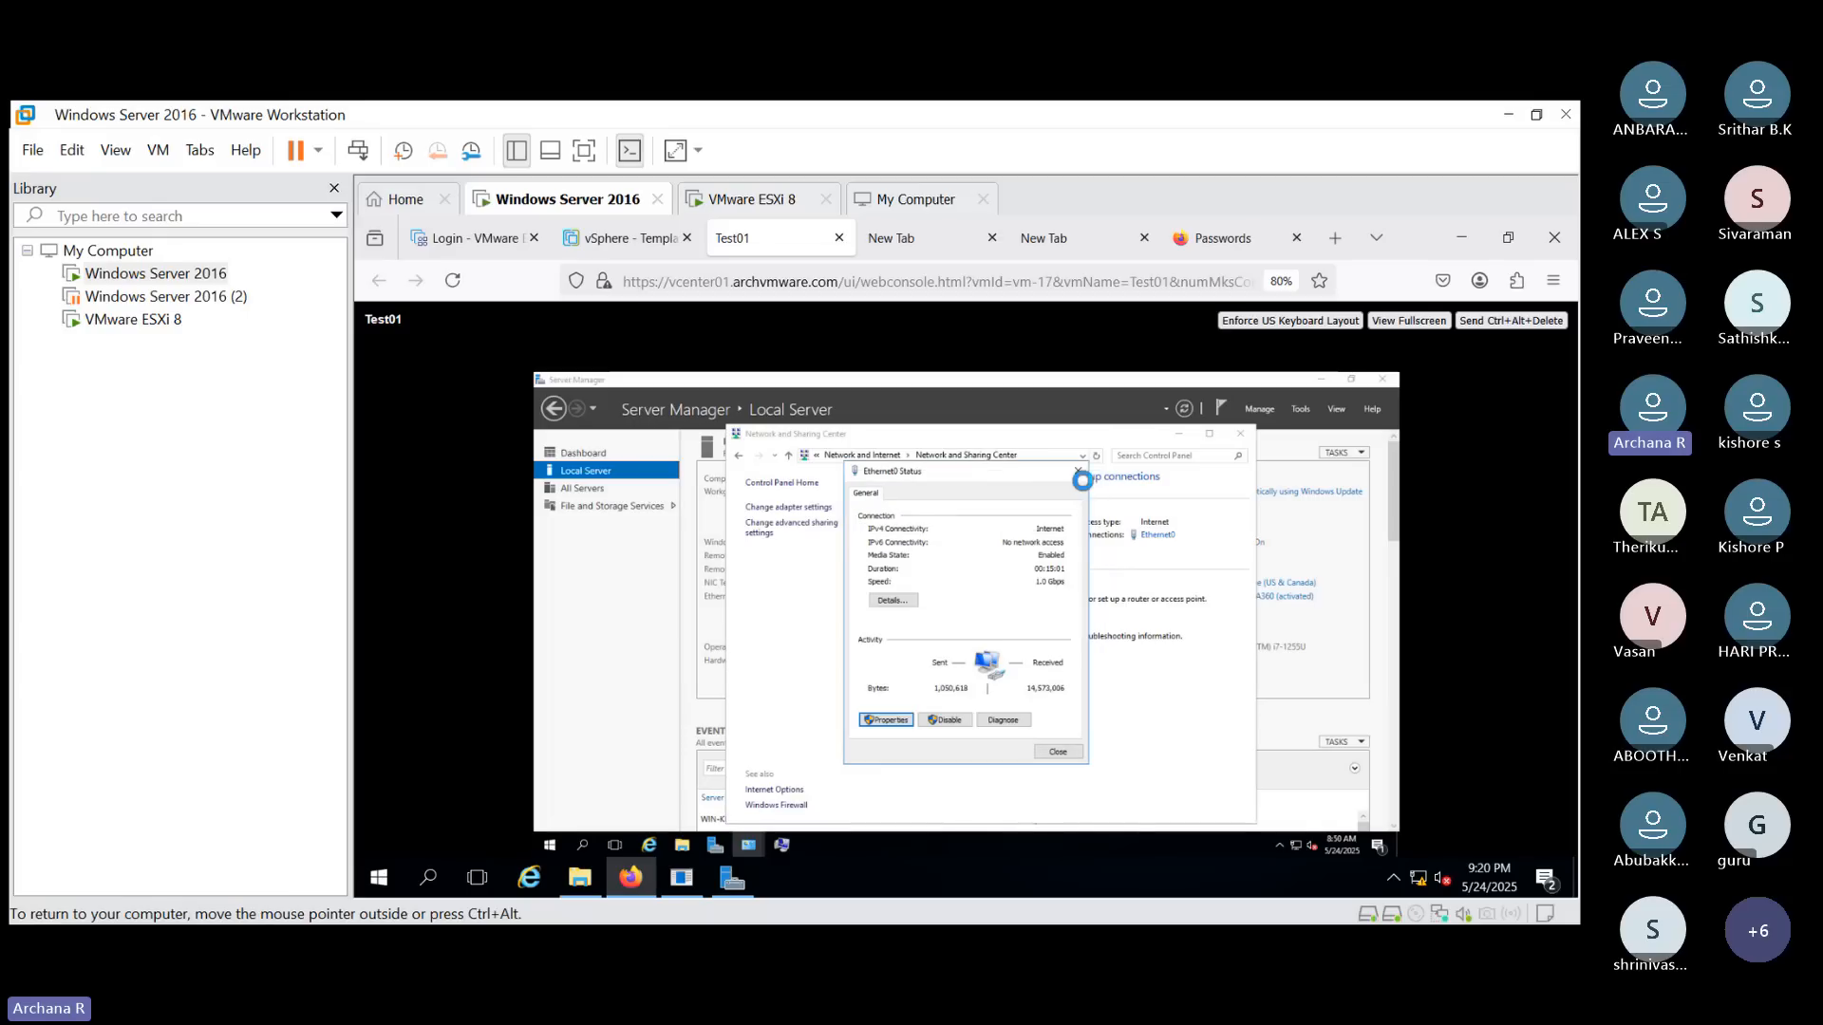
pyautogui.click(1078, 474)
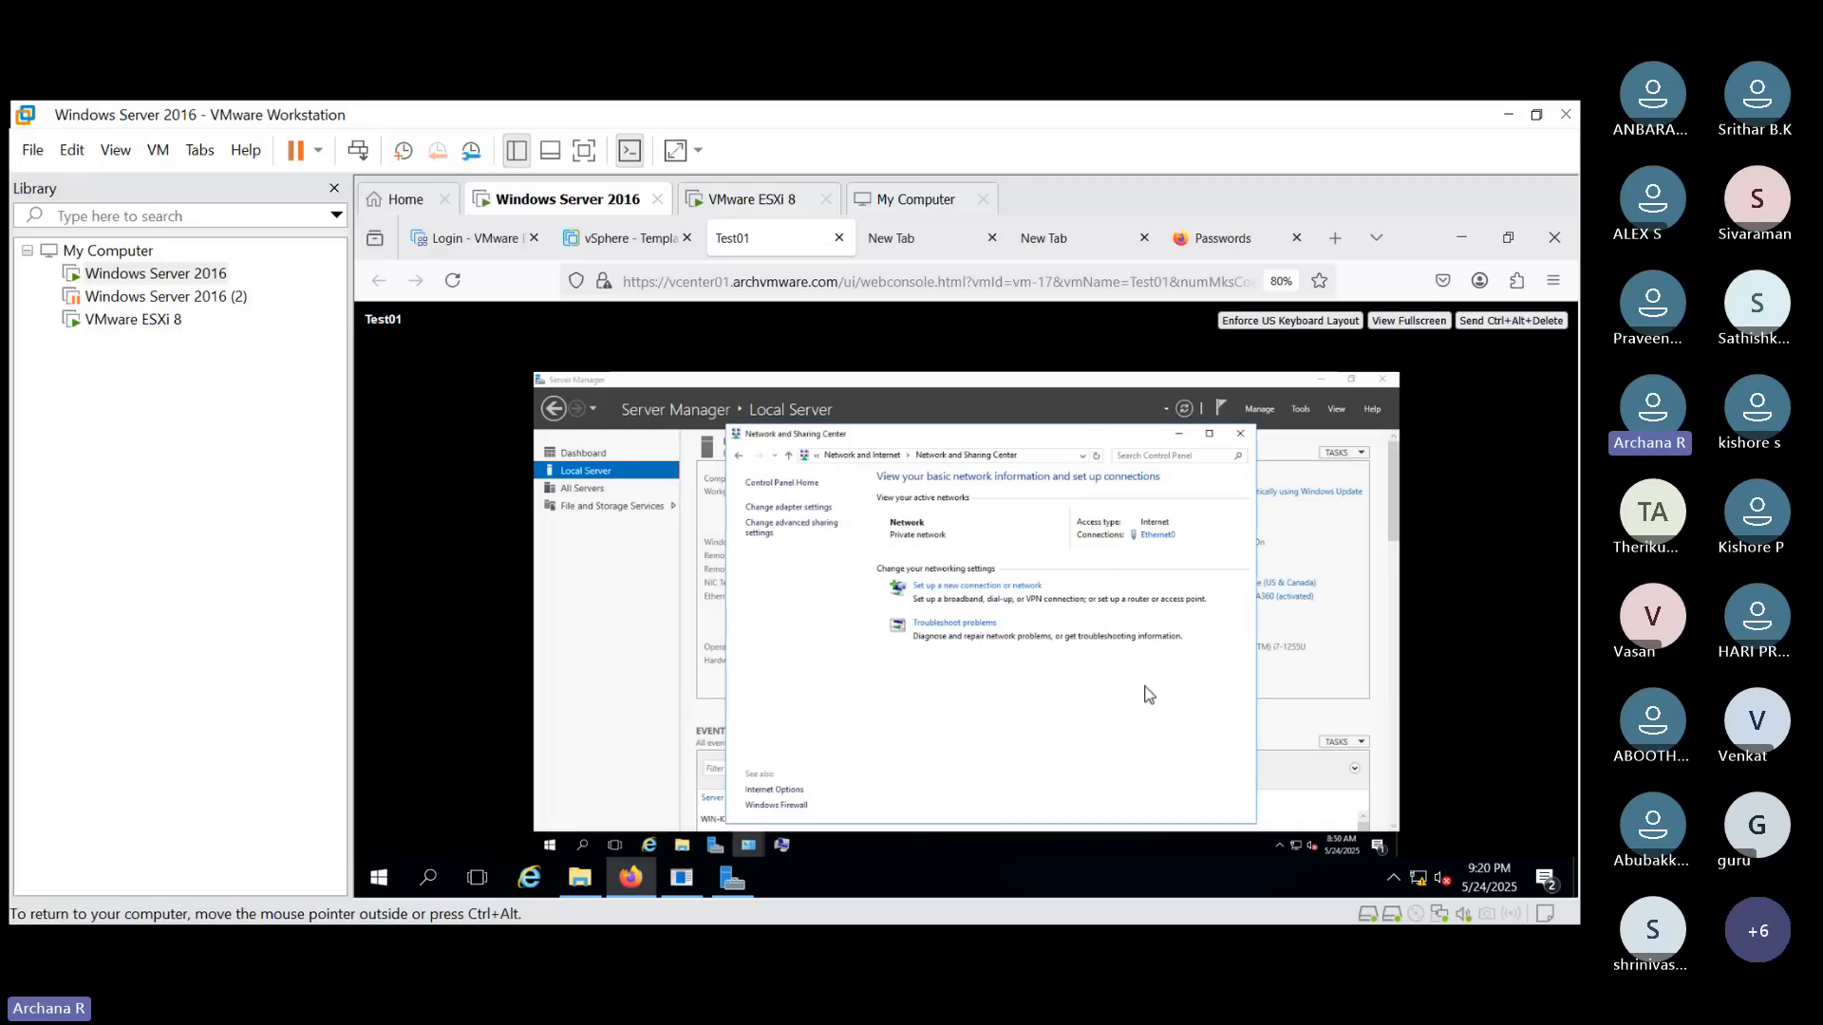
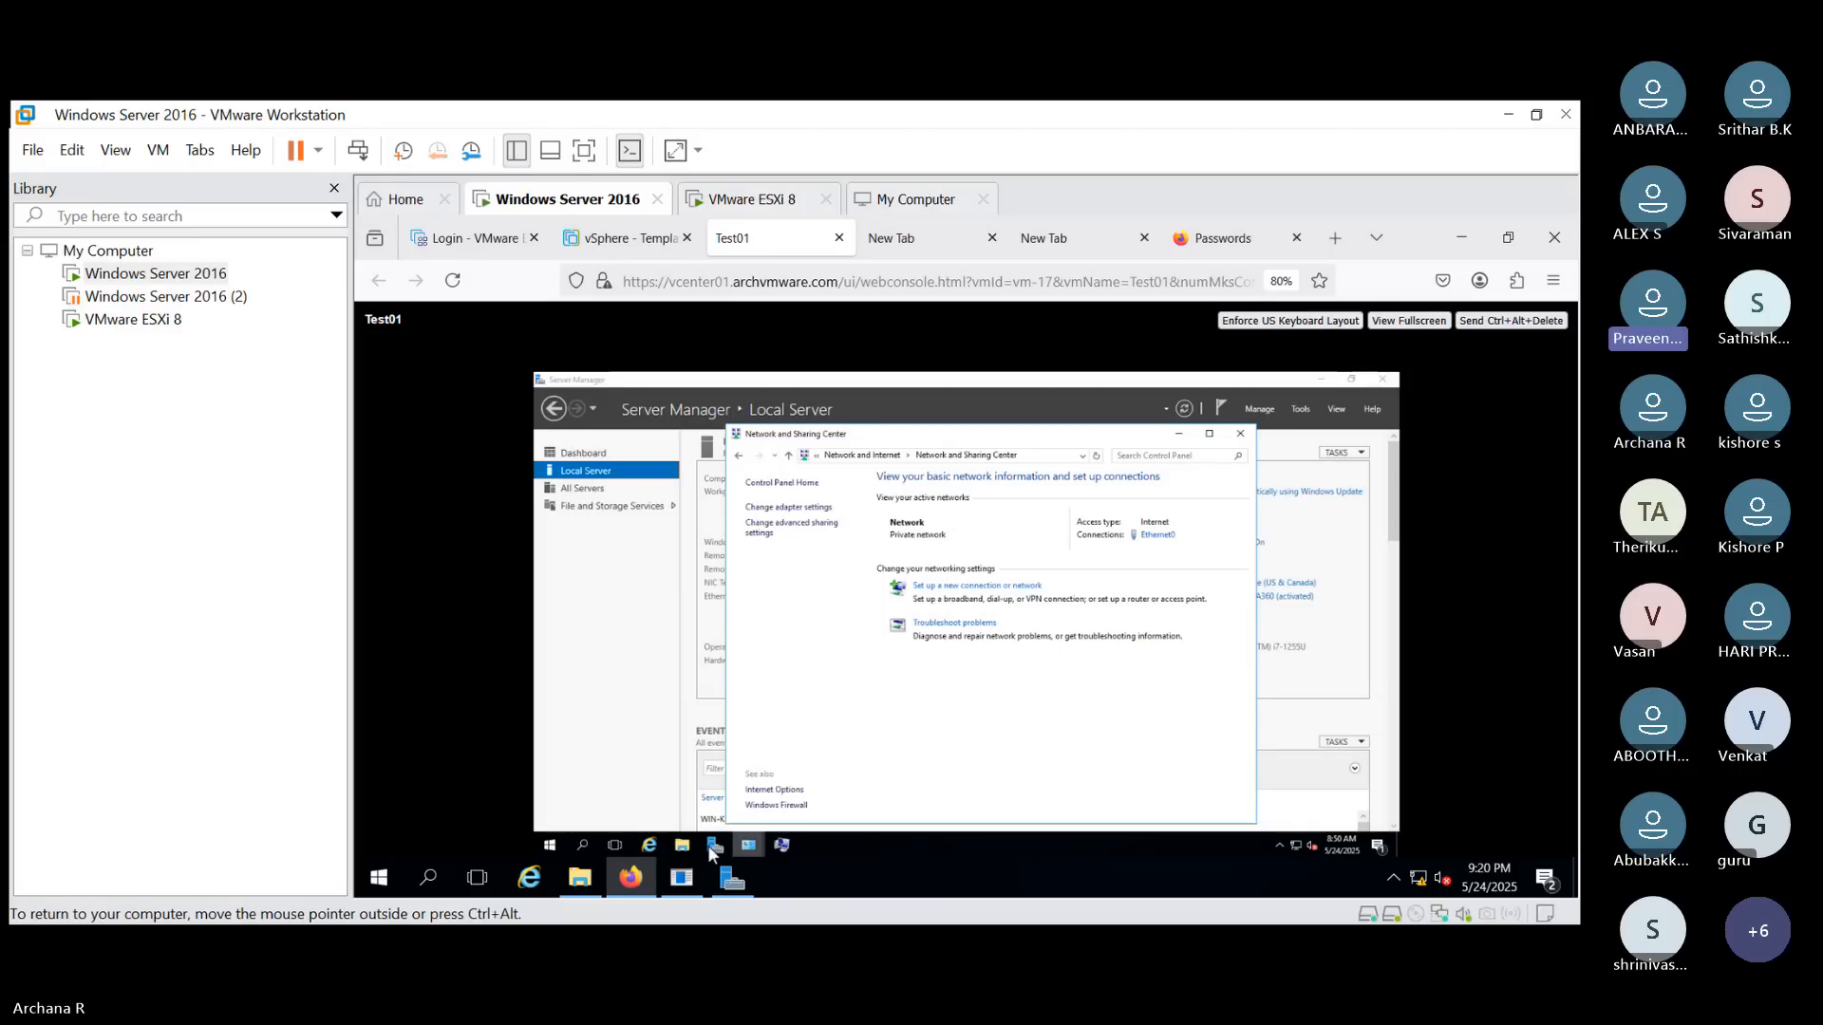
# - Open Notepad in the Test01 guest from Start search and write the heading "post build:"
pyautogui.click(584, 845)
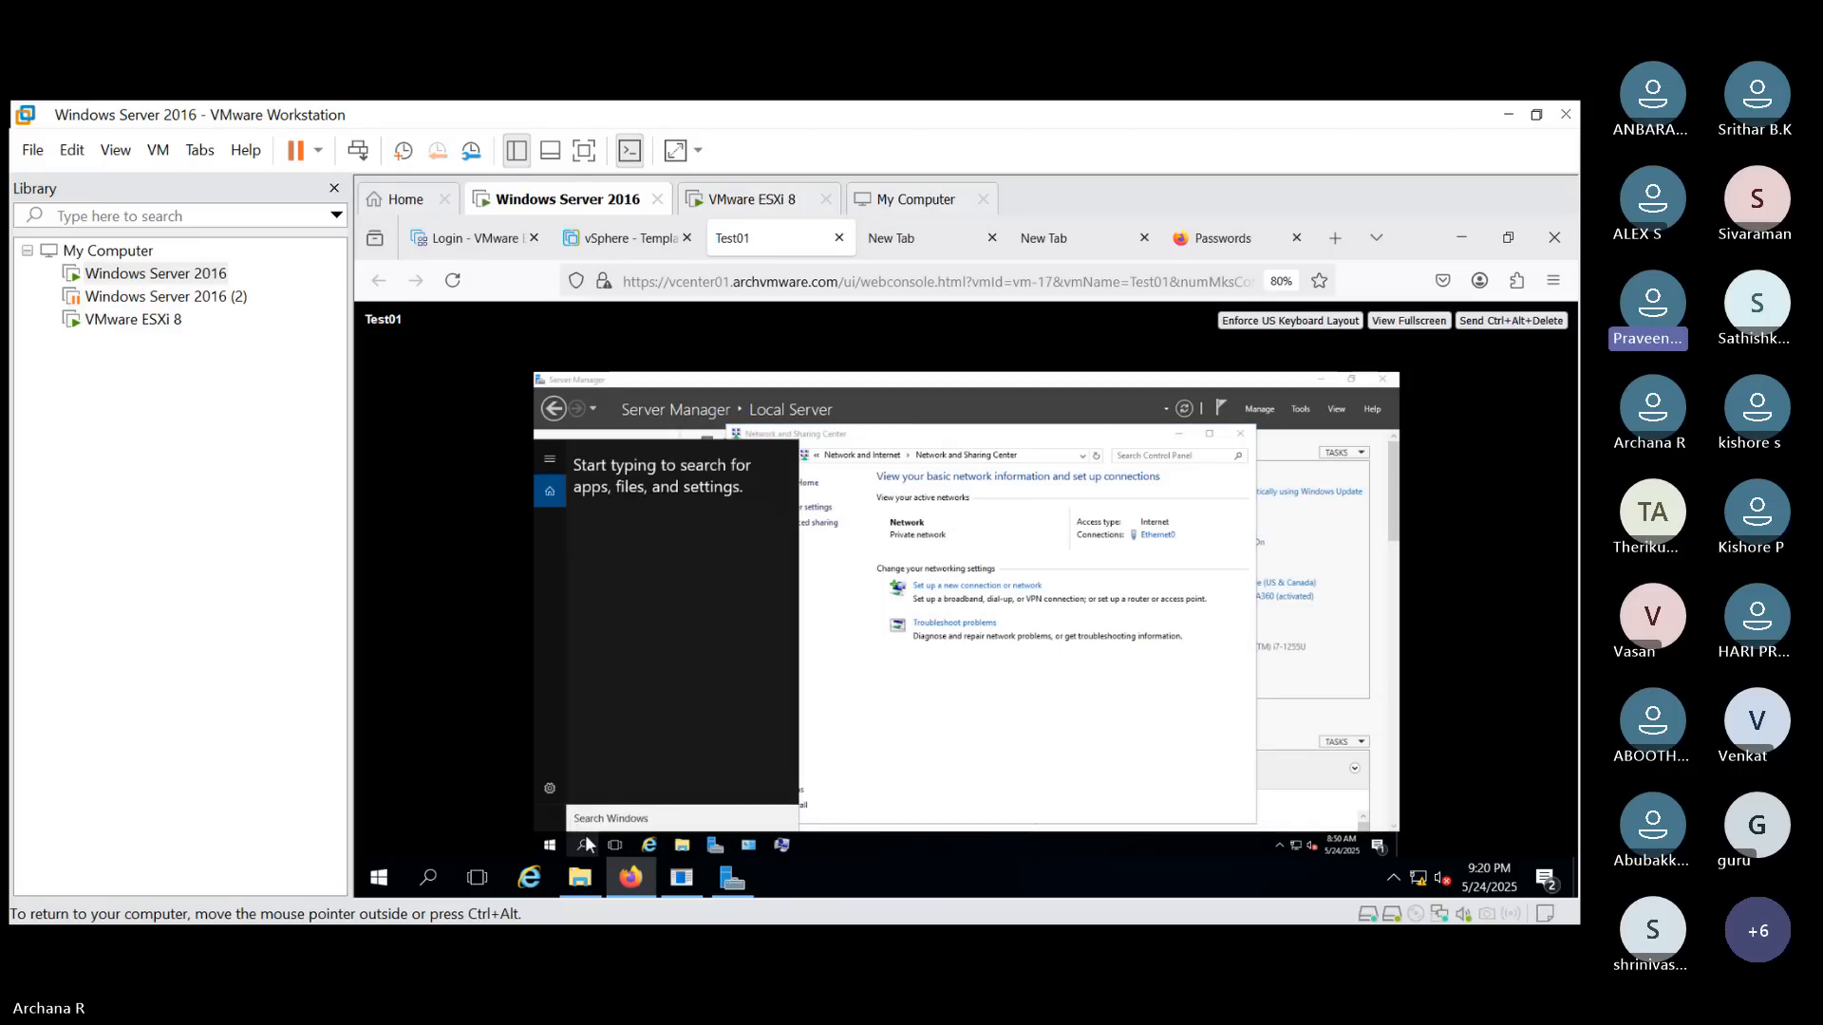
pyautogui.write('not')
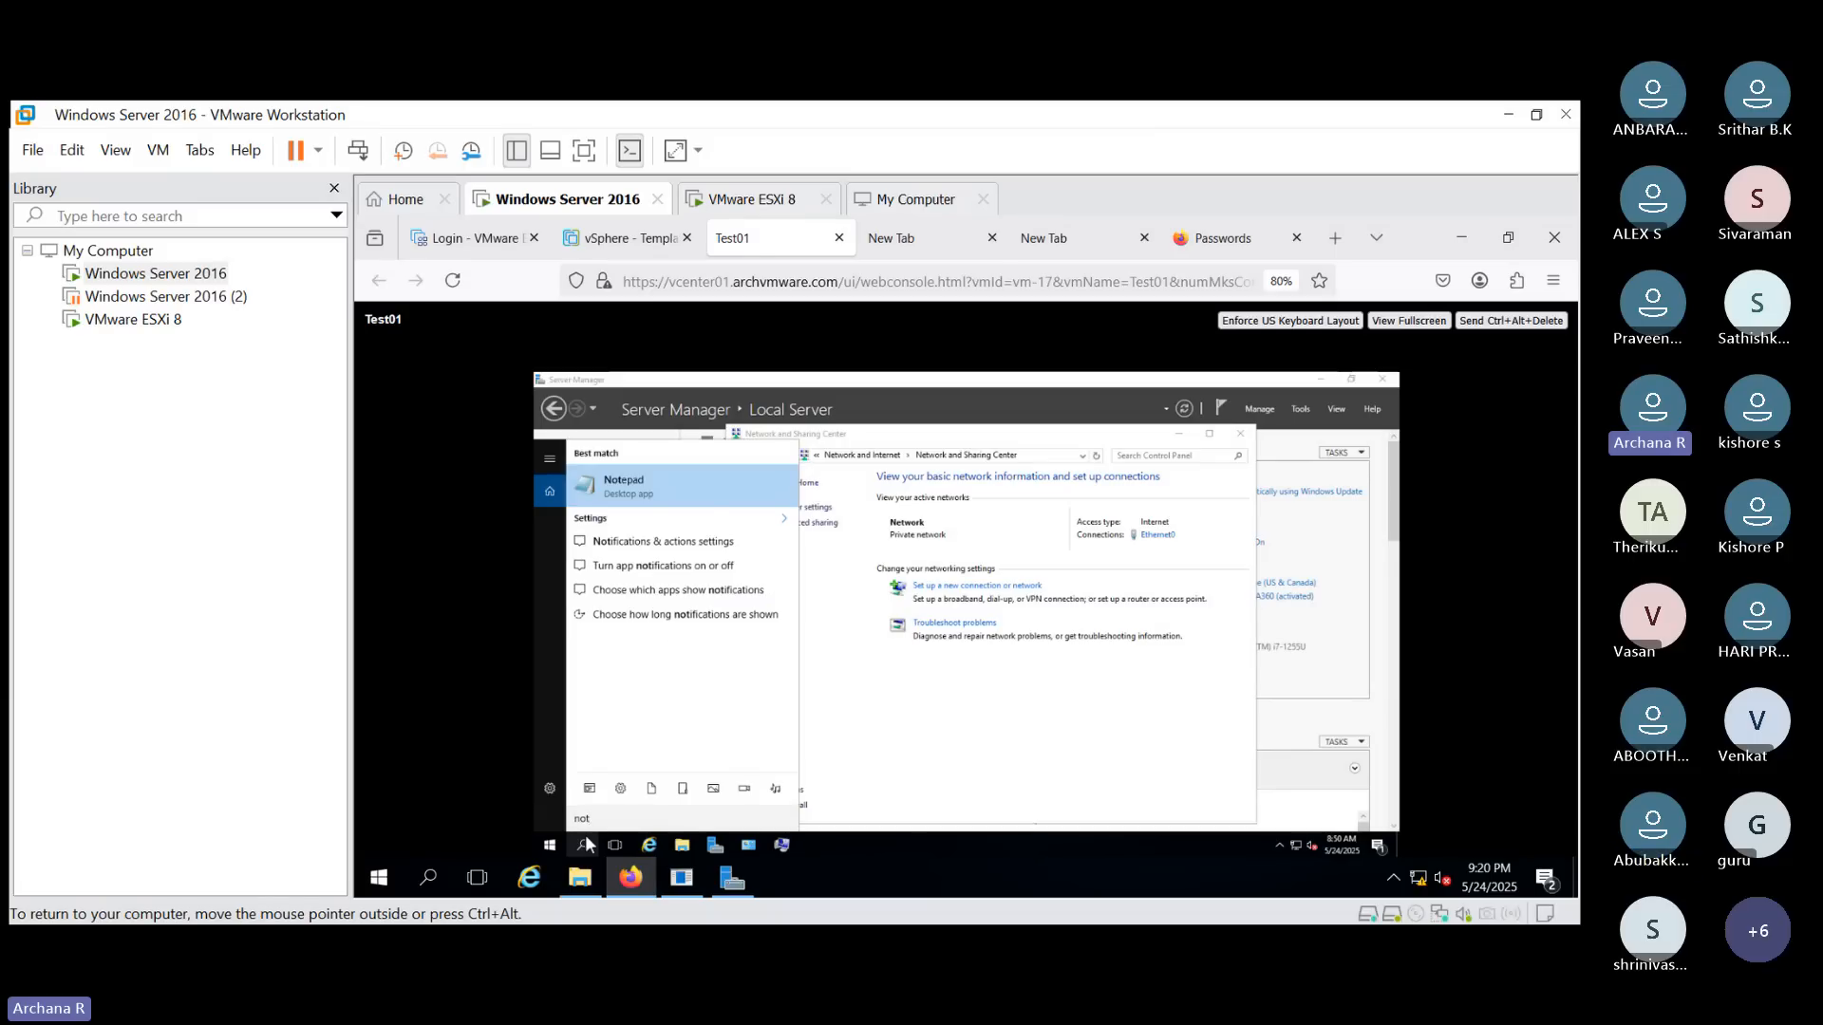
pyautogui.press('Return')
pyautogui.write('post build:')
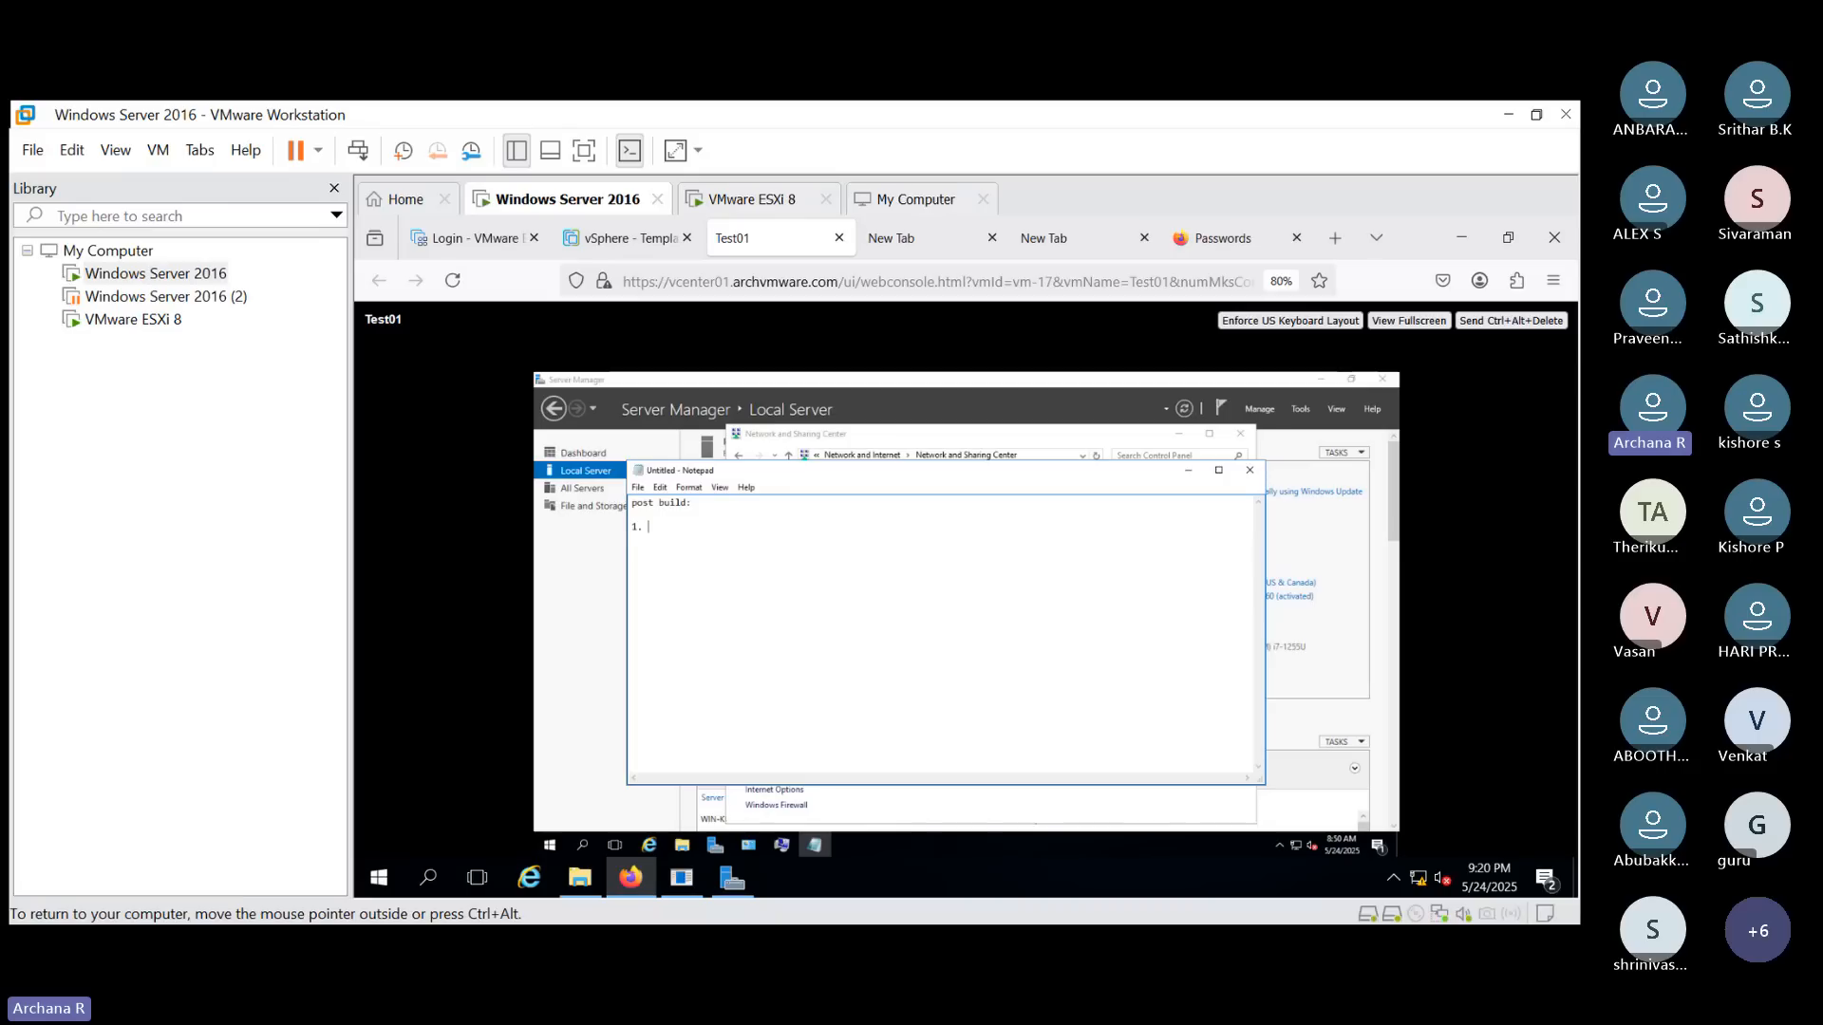
# - List items "1. VMware tools", "2. Sysprep file run", "3. IP configuration" and "4. Hostname" under the heading
pyautogui.write('1. V')
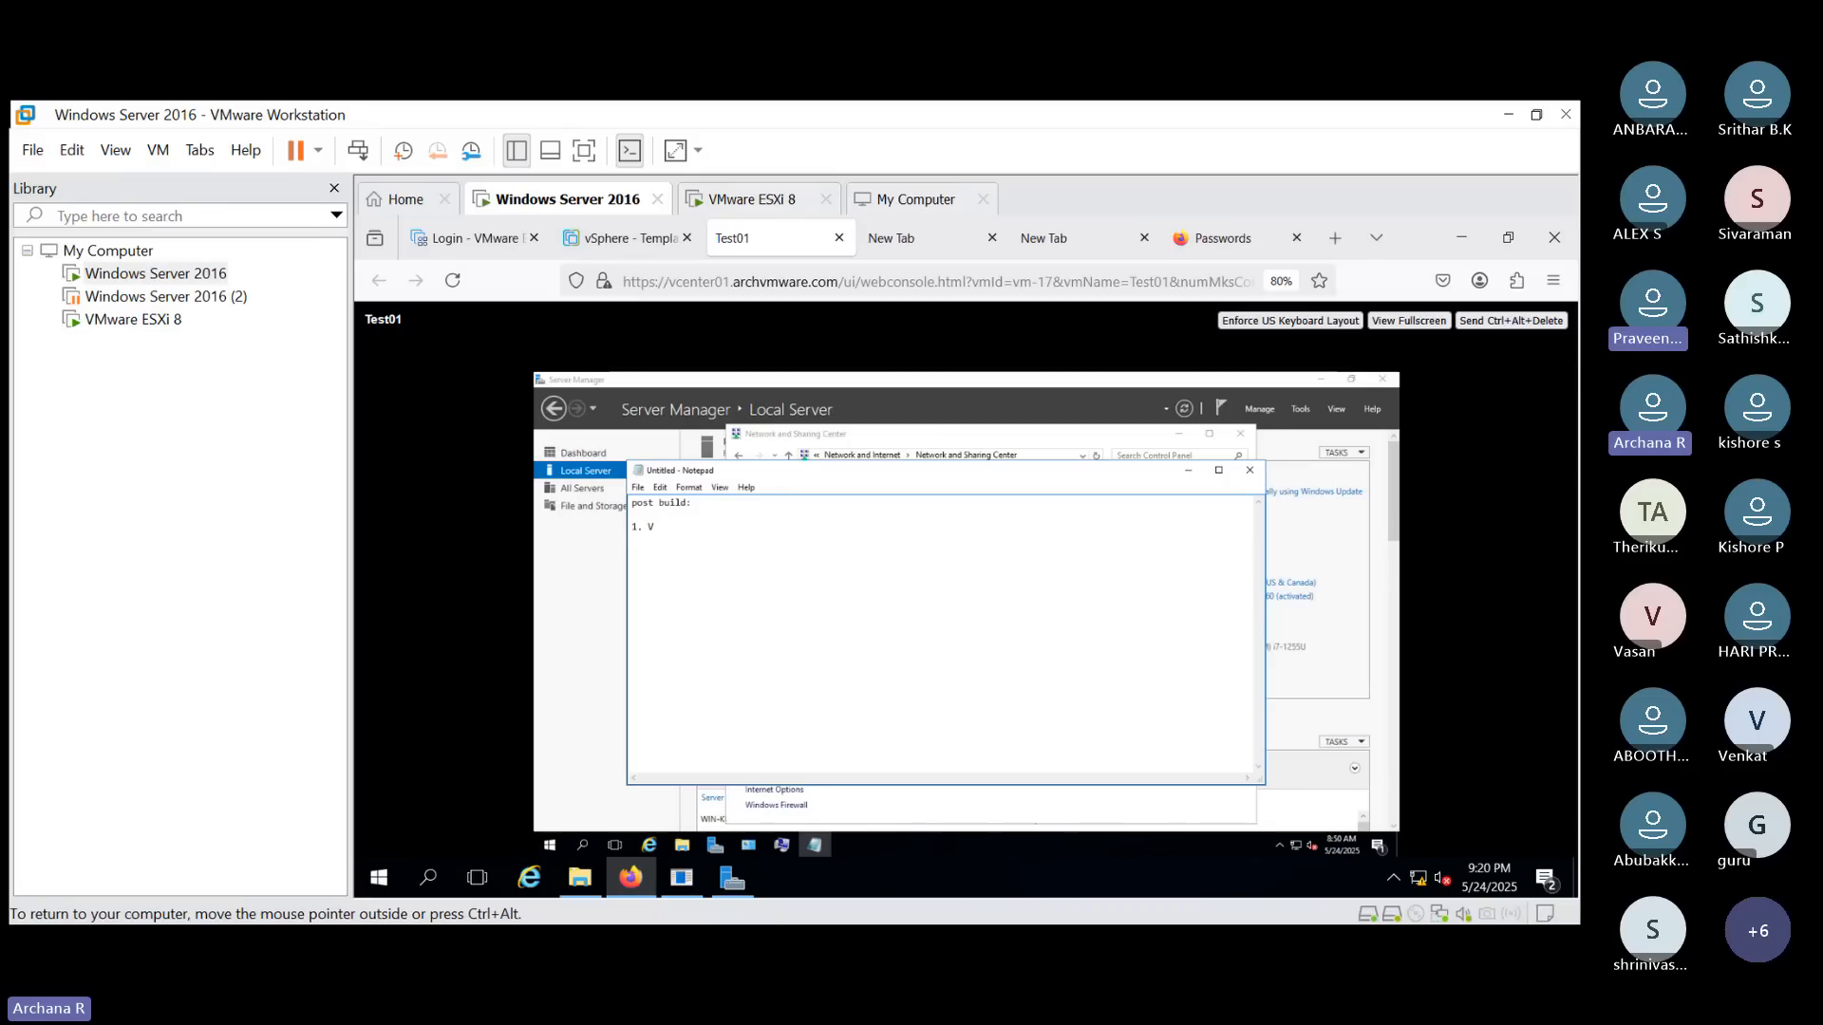
pyautogui.write('Mware too')
pyautogui.write('ls ')
pyautogui.write('2. ')
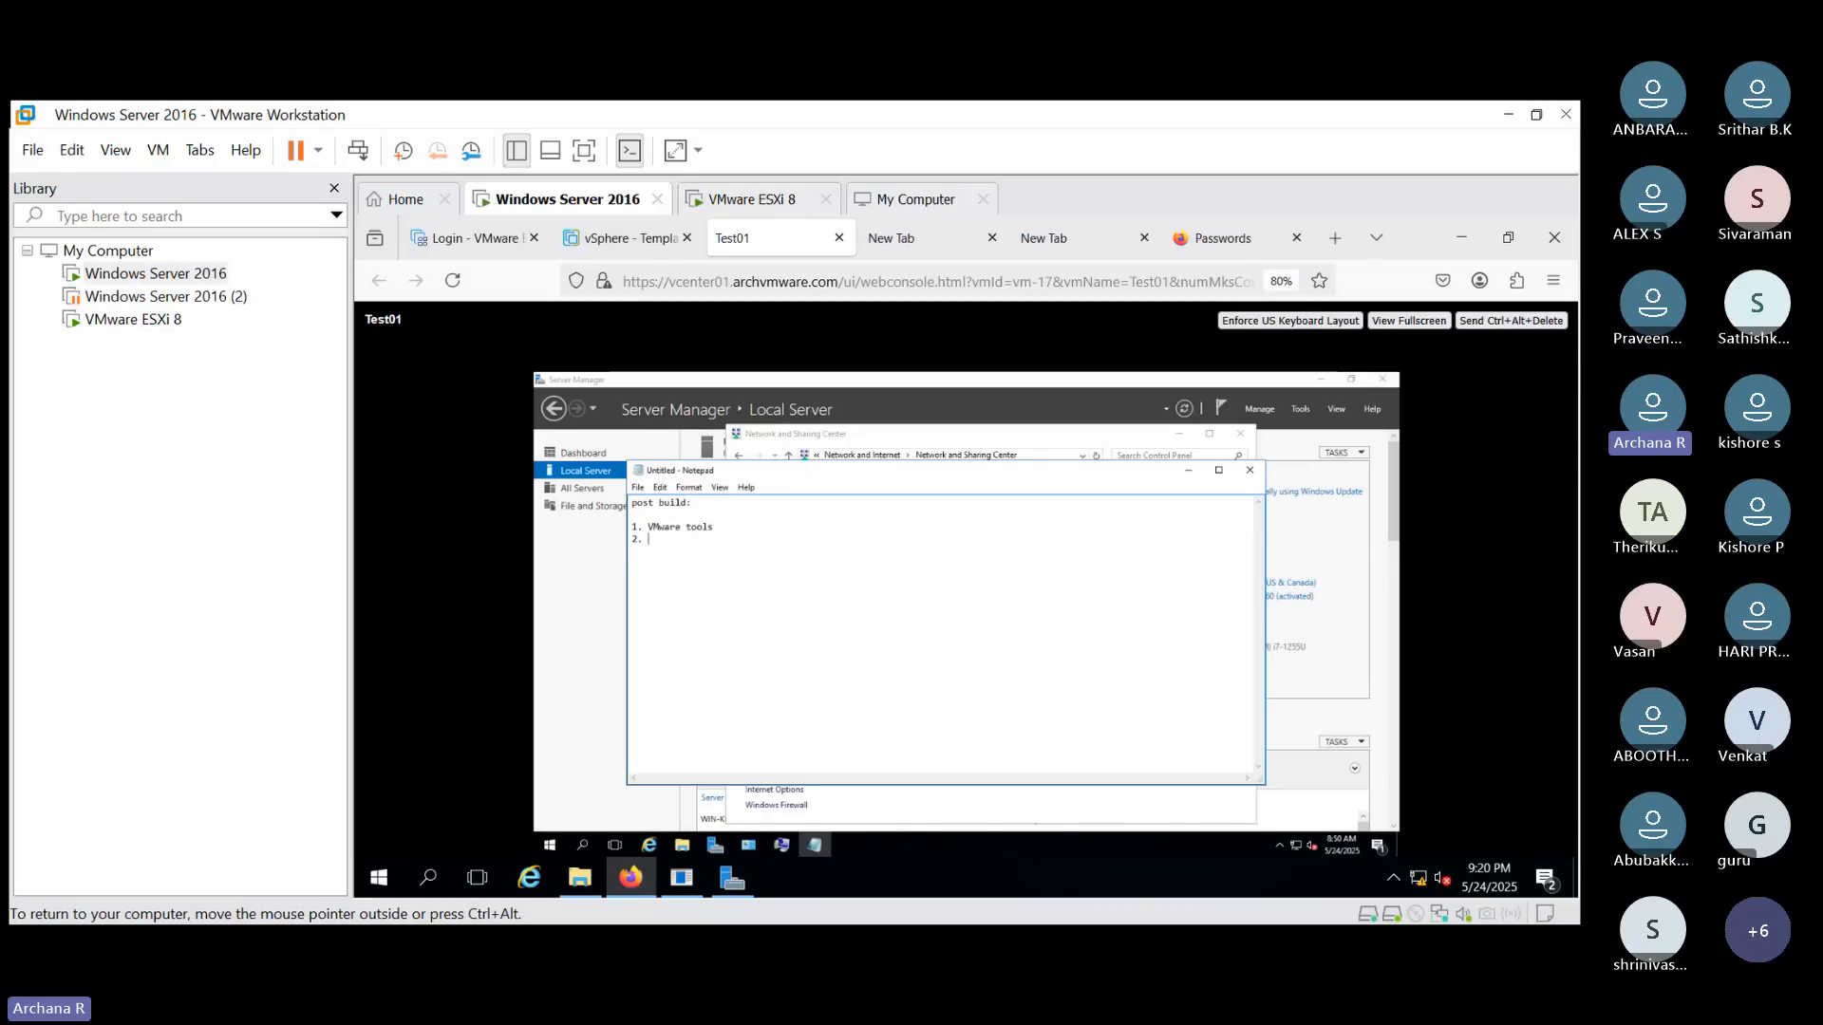
pyautogui.write('Sysprep ')
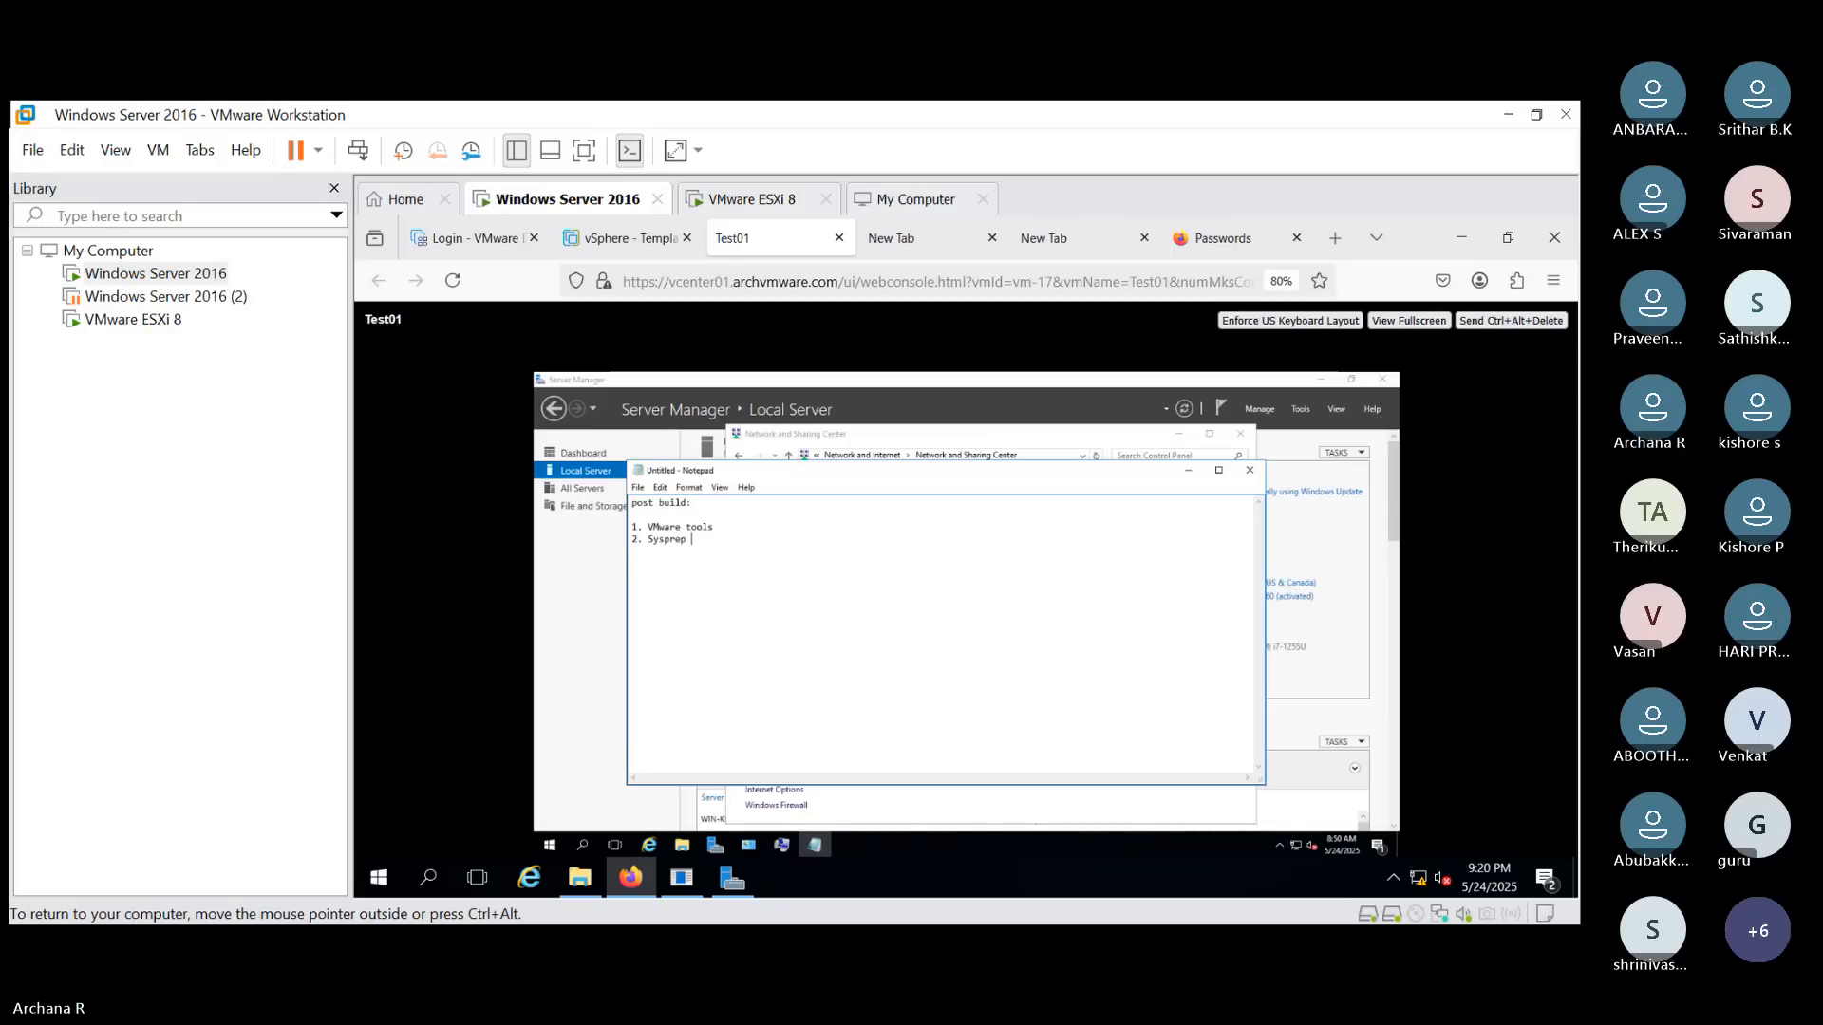
pyautogui.write('file run 3.')
pyautogui.write(' IP configu')
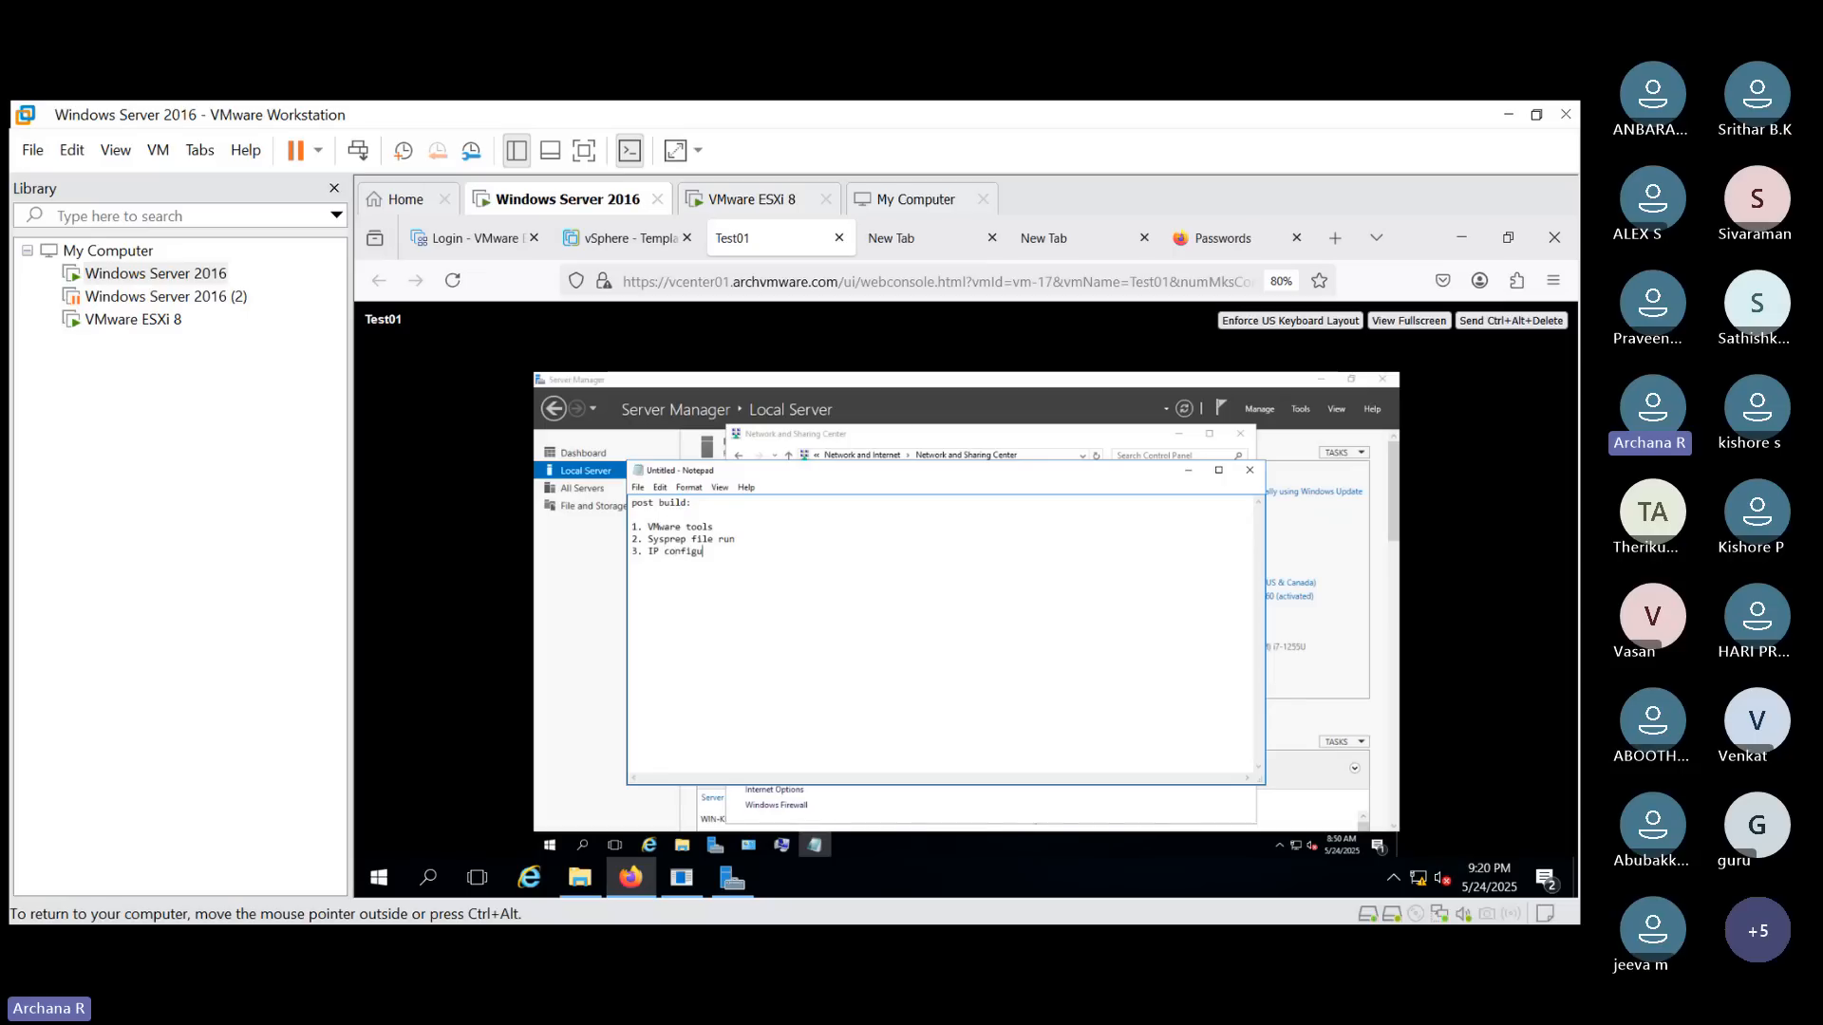
pyautogui.write('ration')
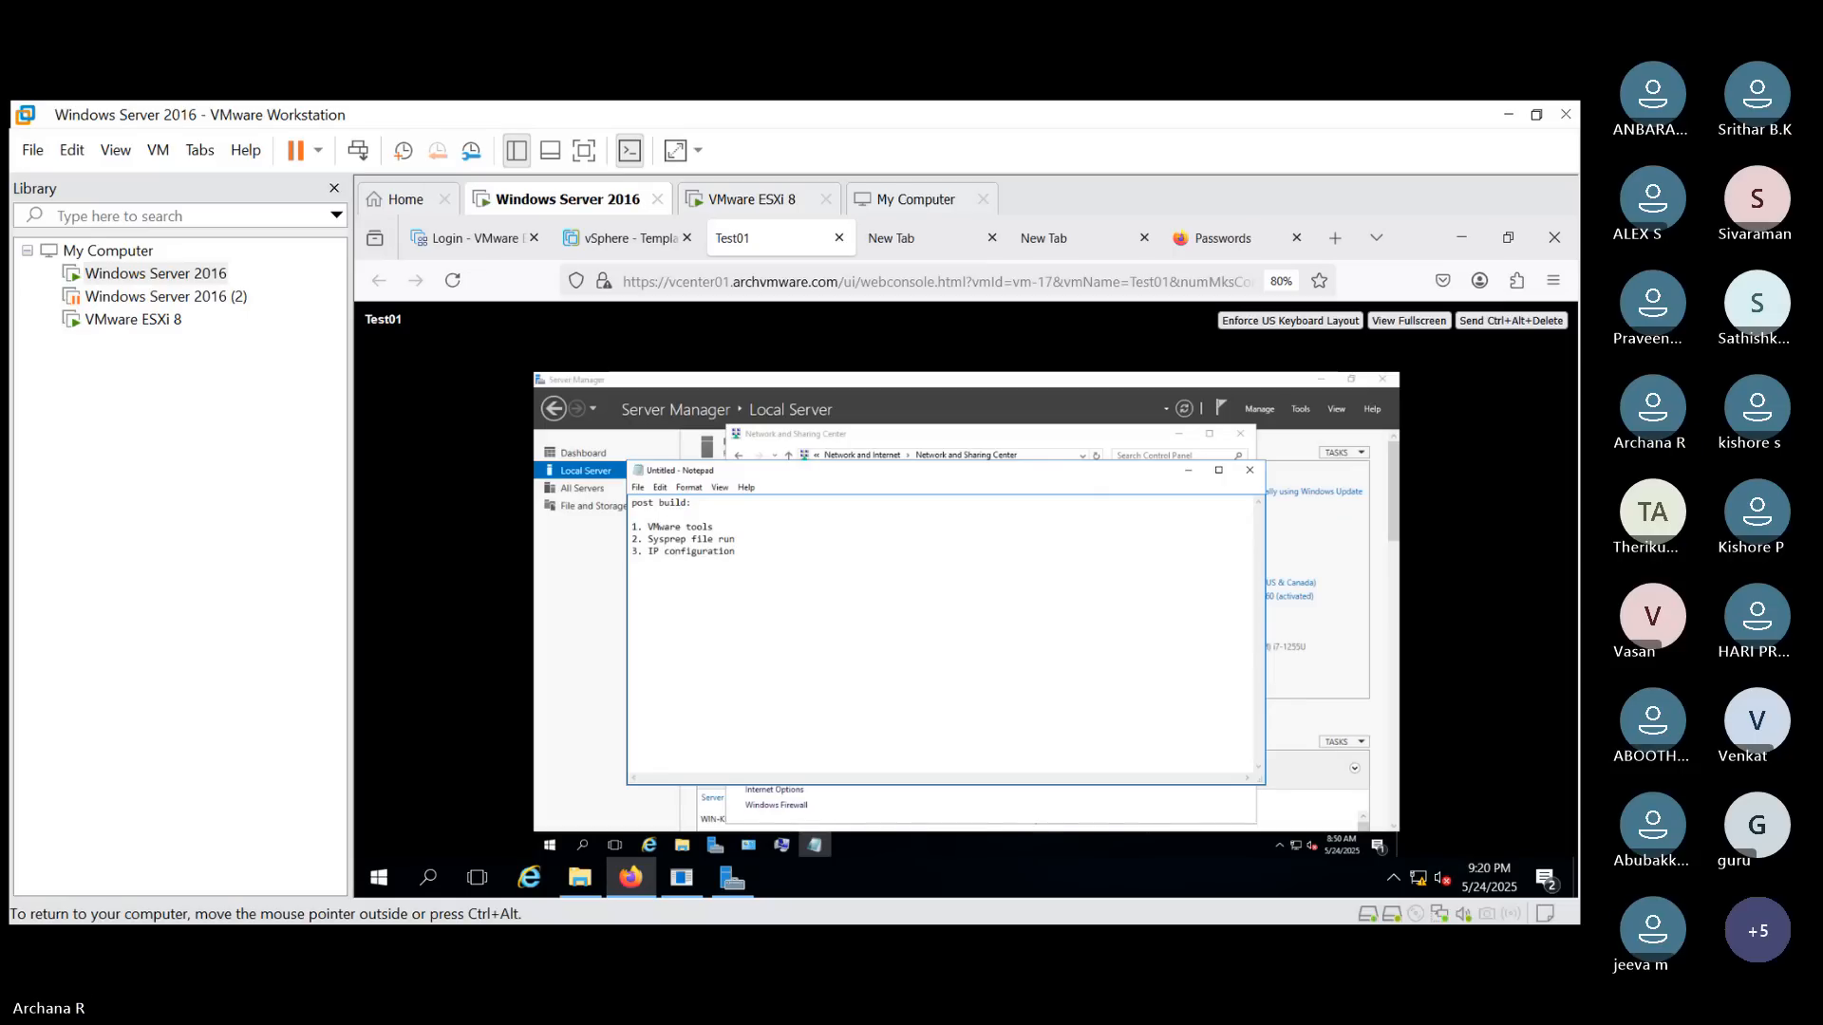
pyautogui.write(' 4.')
pyautogui.write('Host')
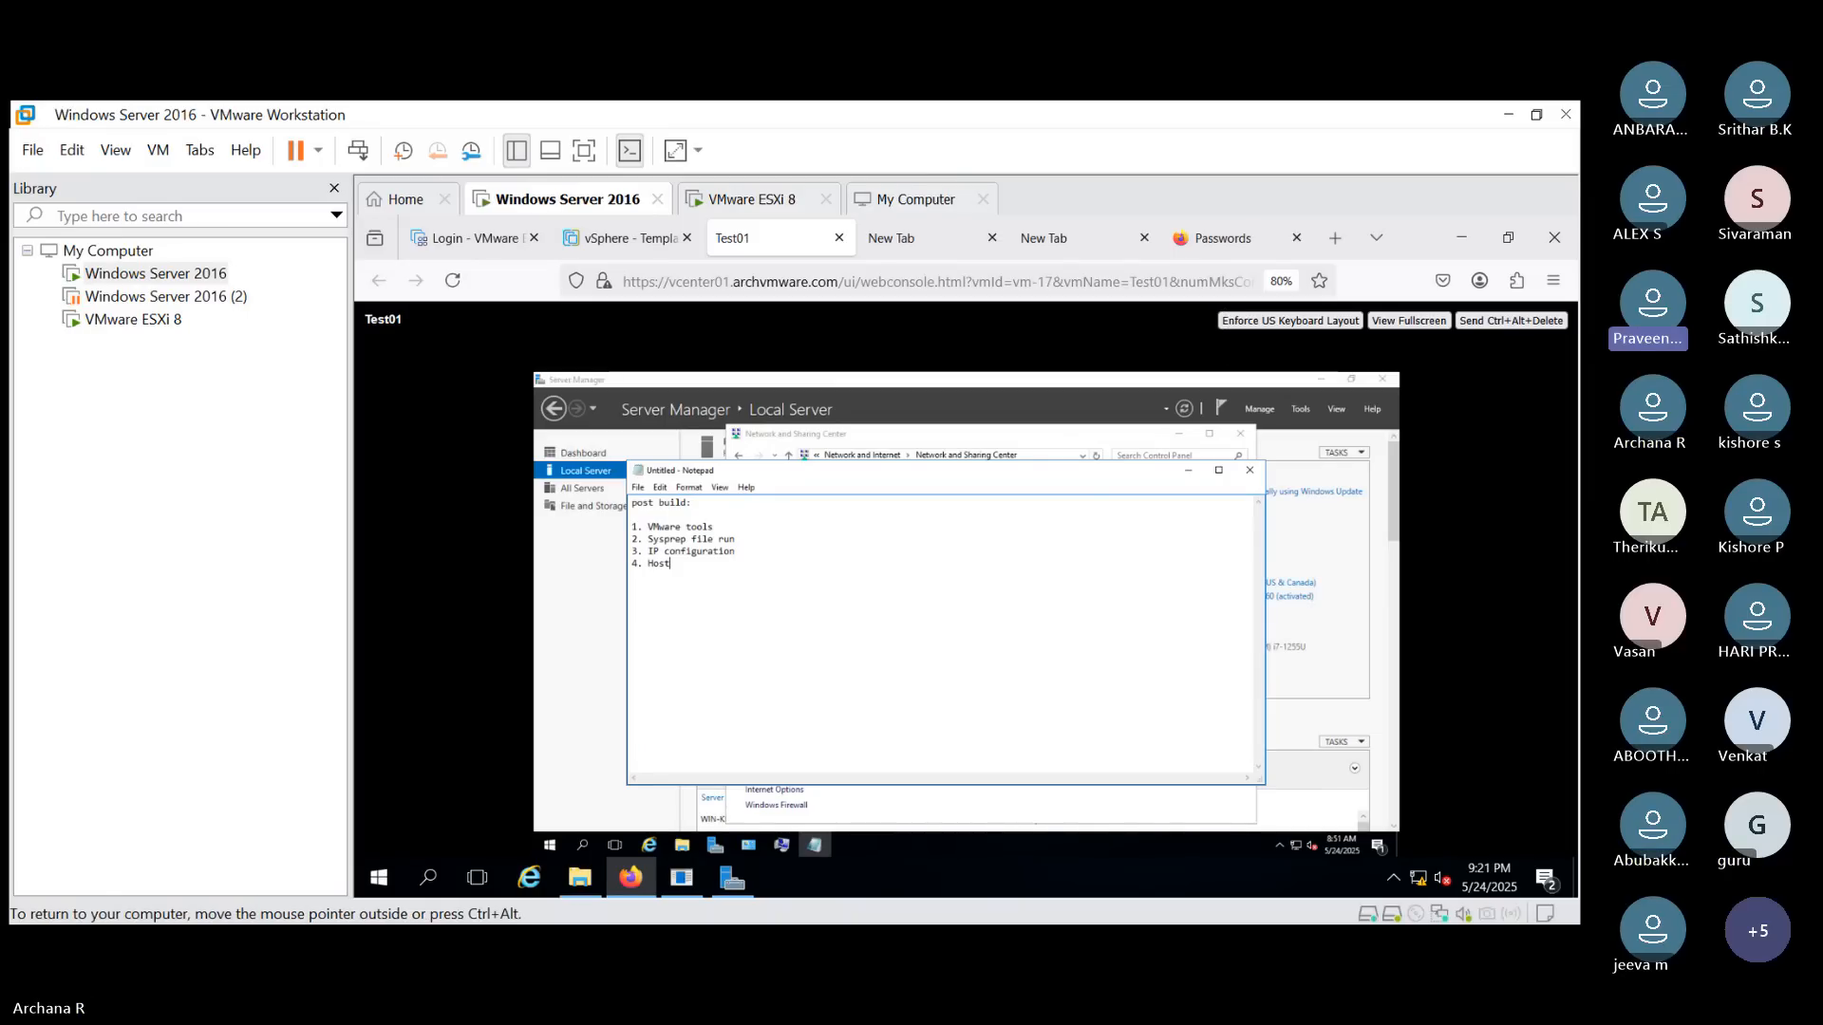
pyautogui.write('name ')
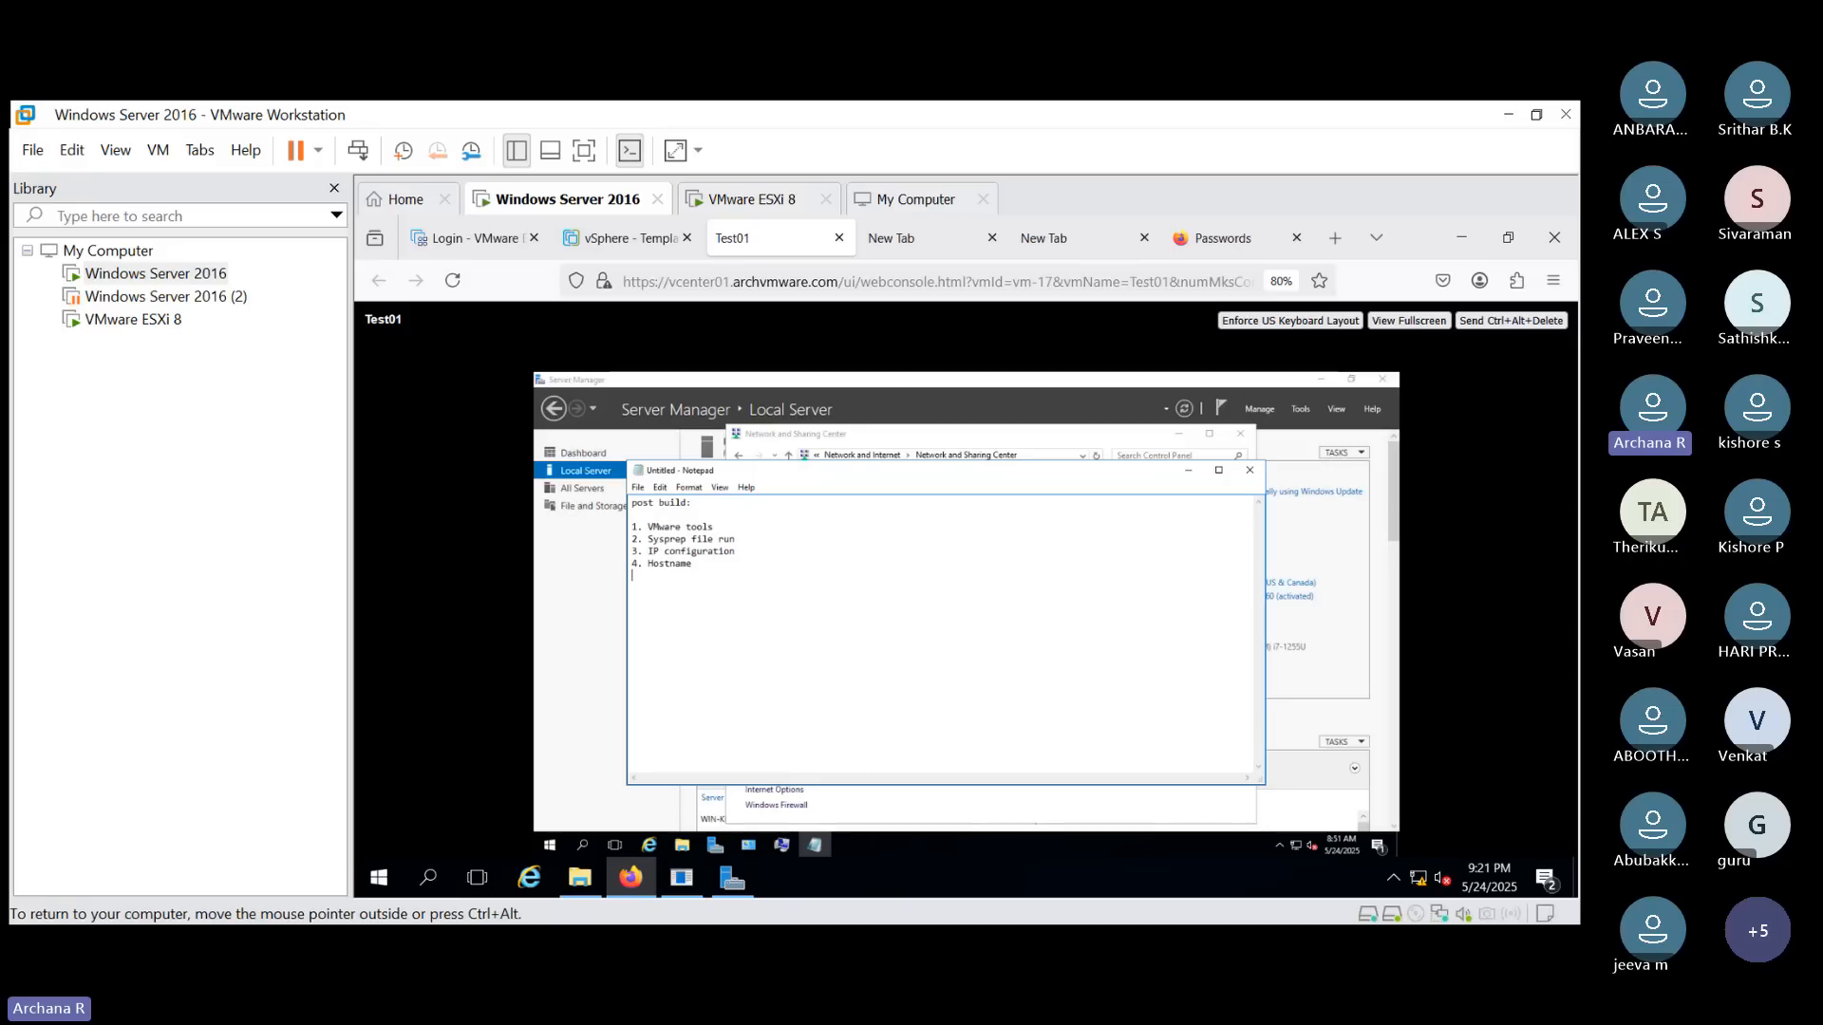
pyautogui.write('5. Domain join')
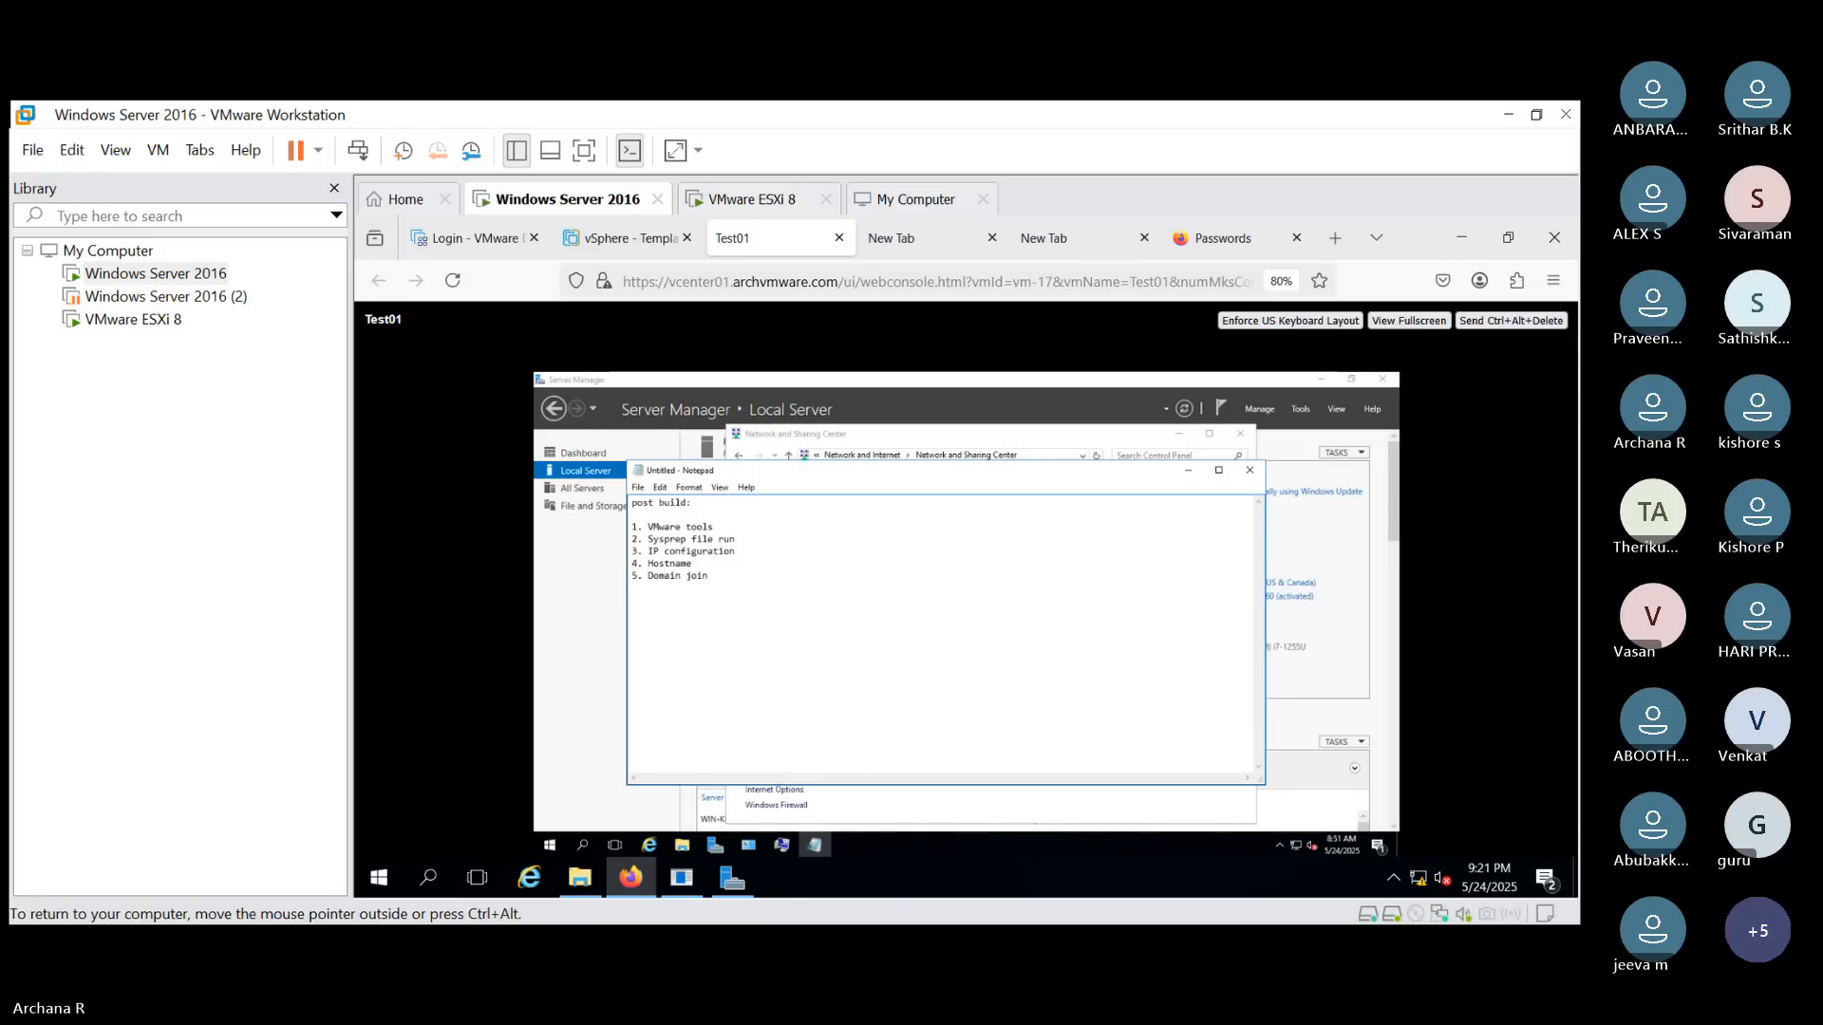
# - Add "5. Domain join", "6. Fireall disable" and "7.Page file configuration" to the checklist
pyautogui.press('Return')
pyautogui.write('6. Fireall disable')
pyautogui.press('Return')
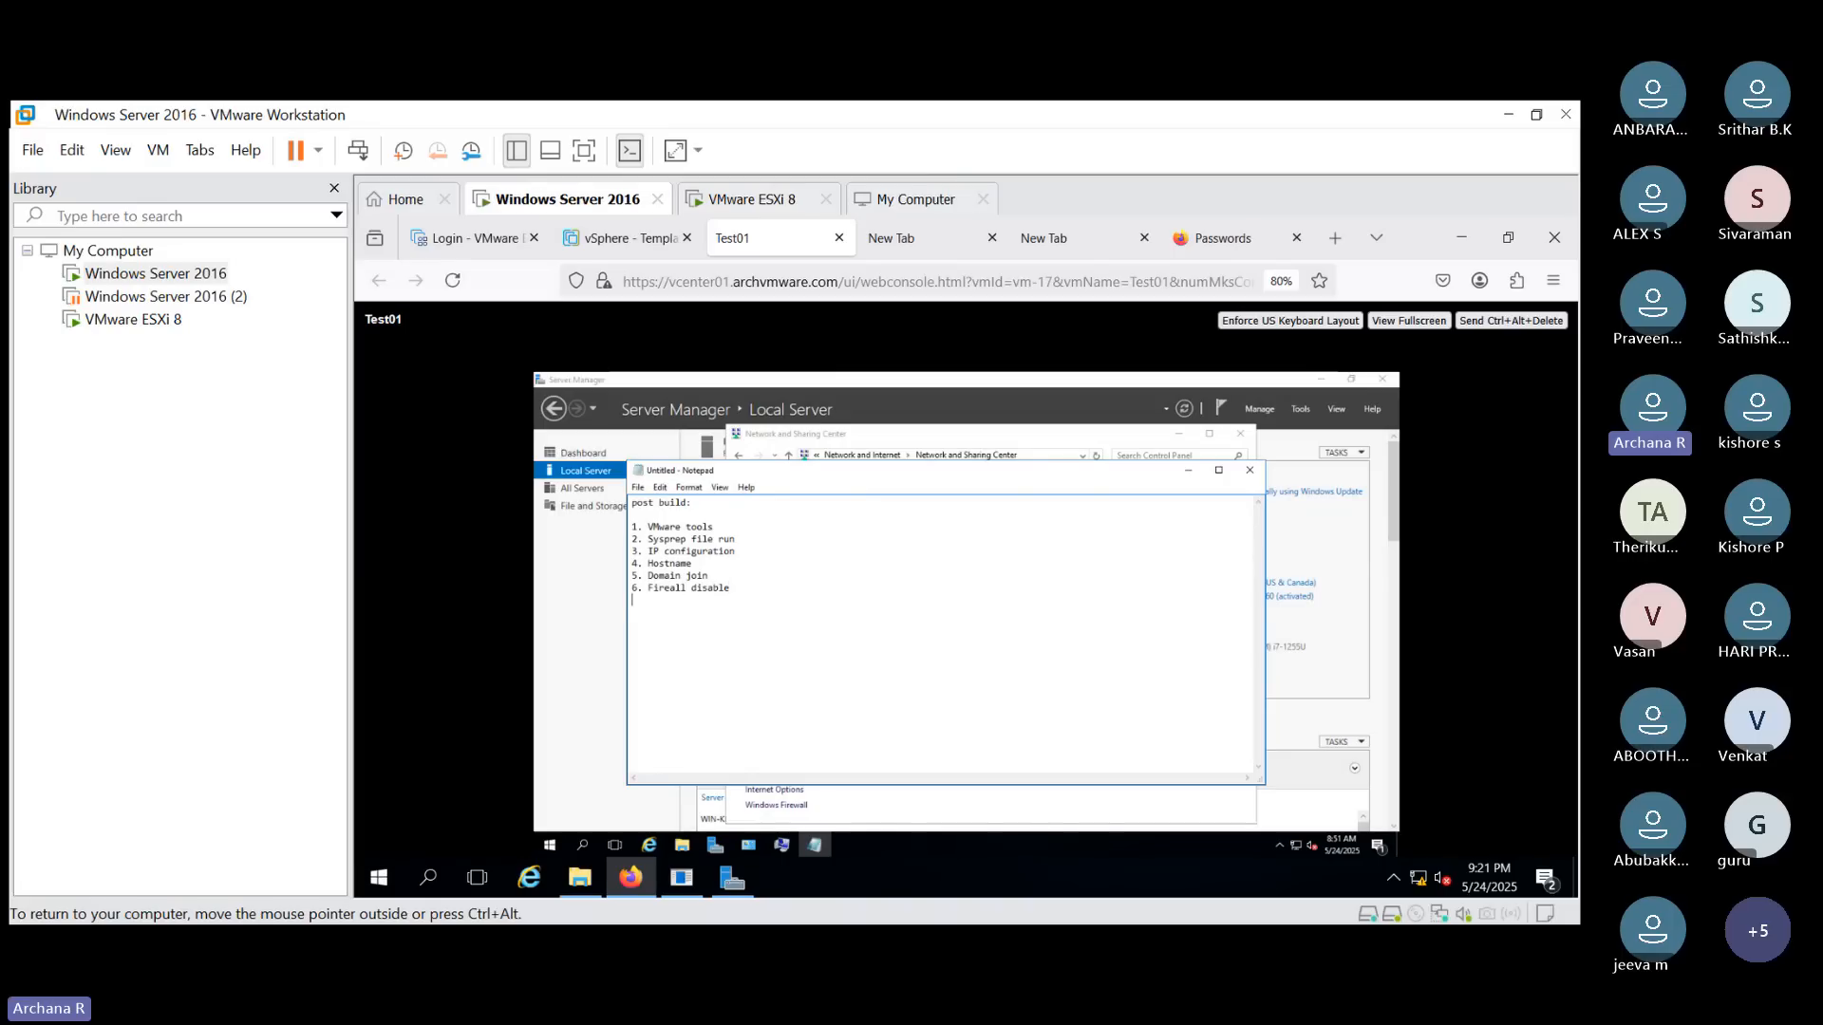
pyautogui.write('7.Page file cong')
pyautogui.write('iguration')
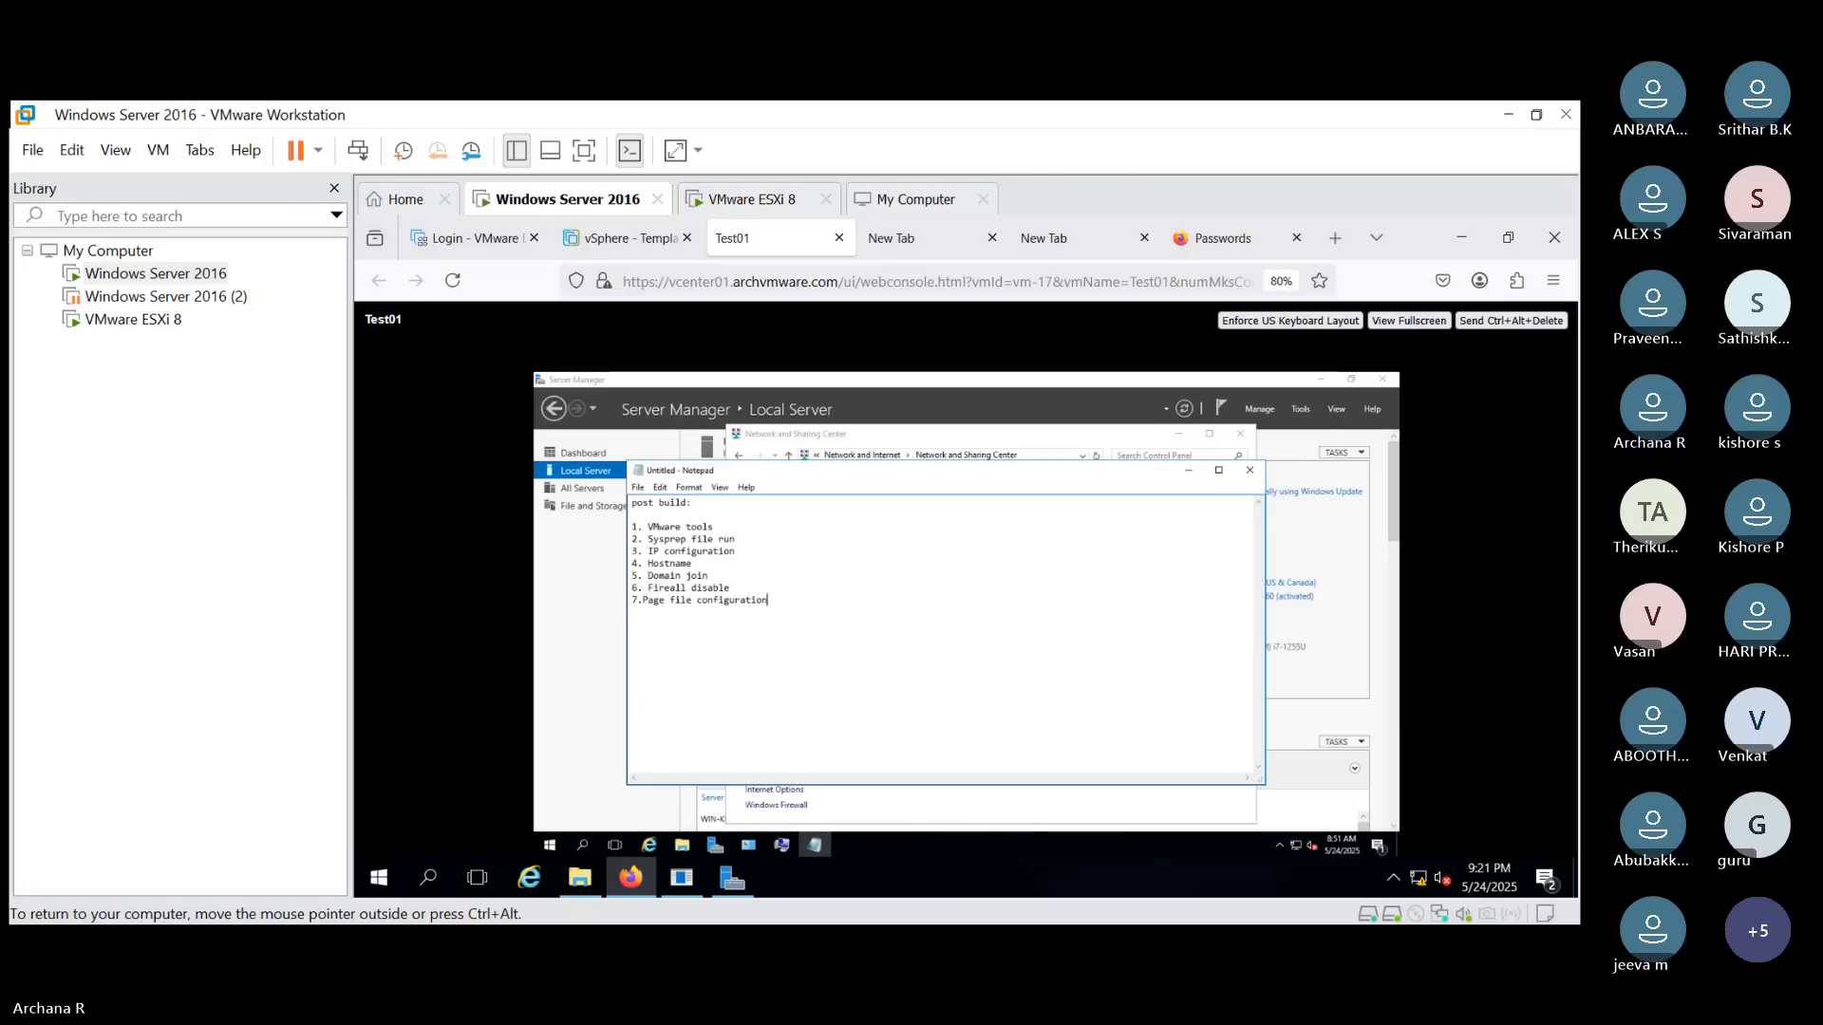
pyautogui.press('Return')
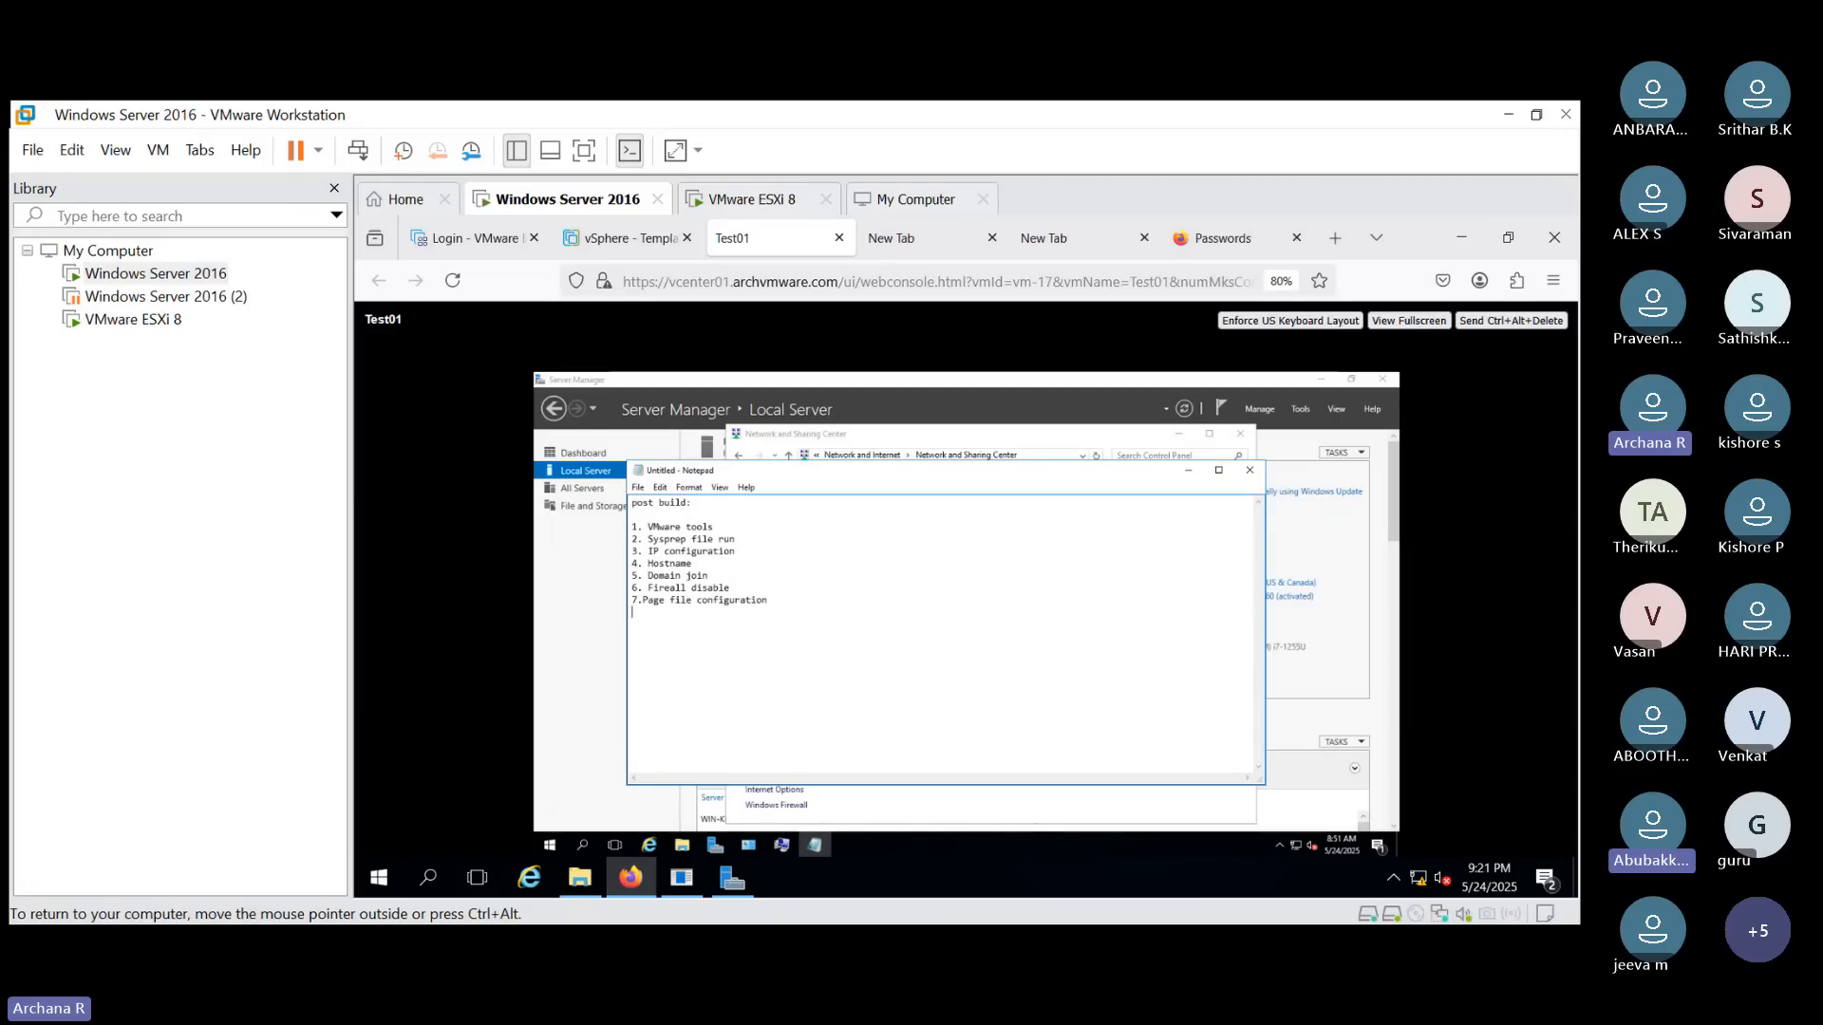
# - Add "8. Hardenining", "9 Antiv virus installation", "10.Monitoring tool" and start item 11
pyautogui.write('8. Harde')
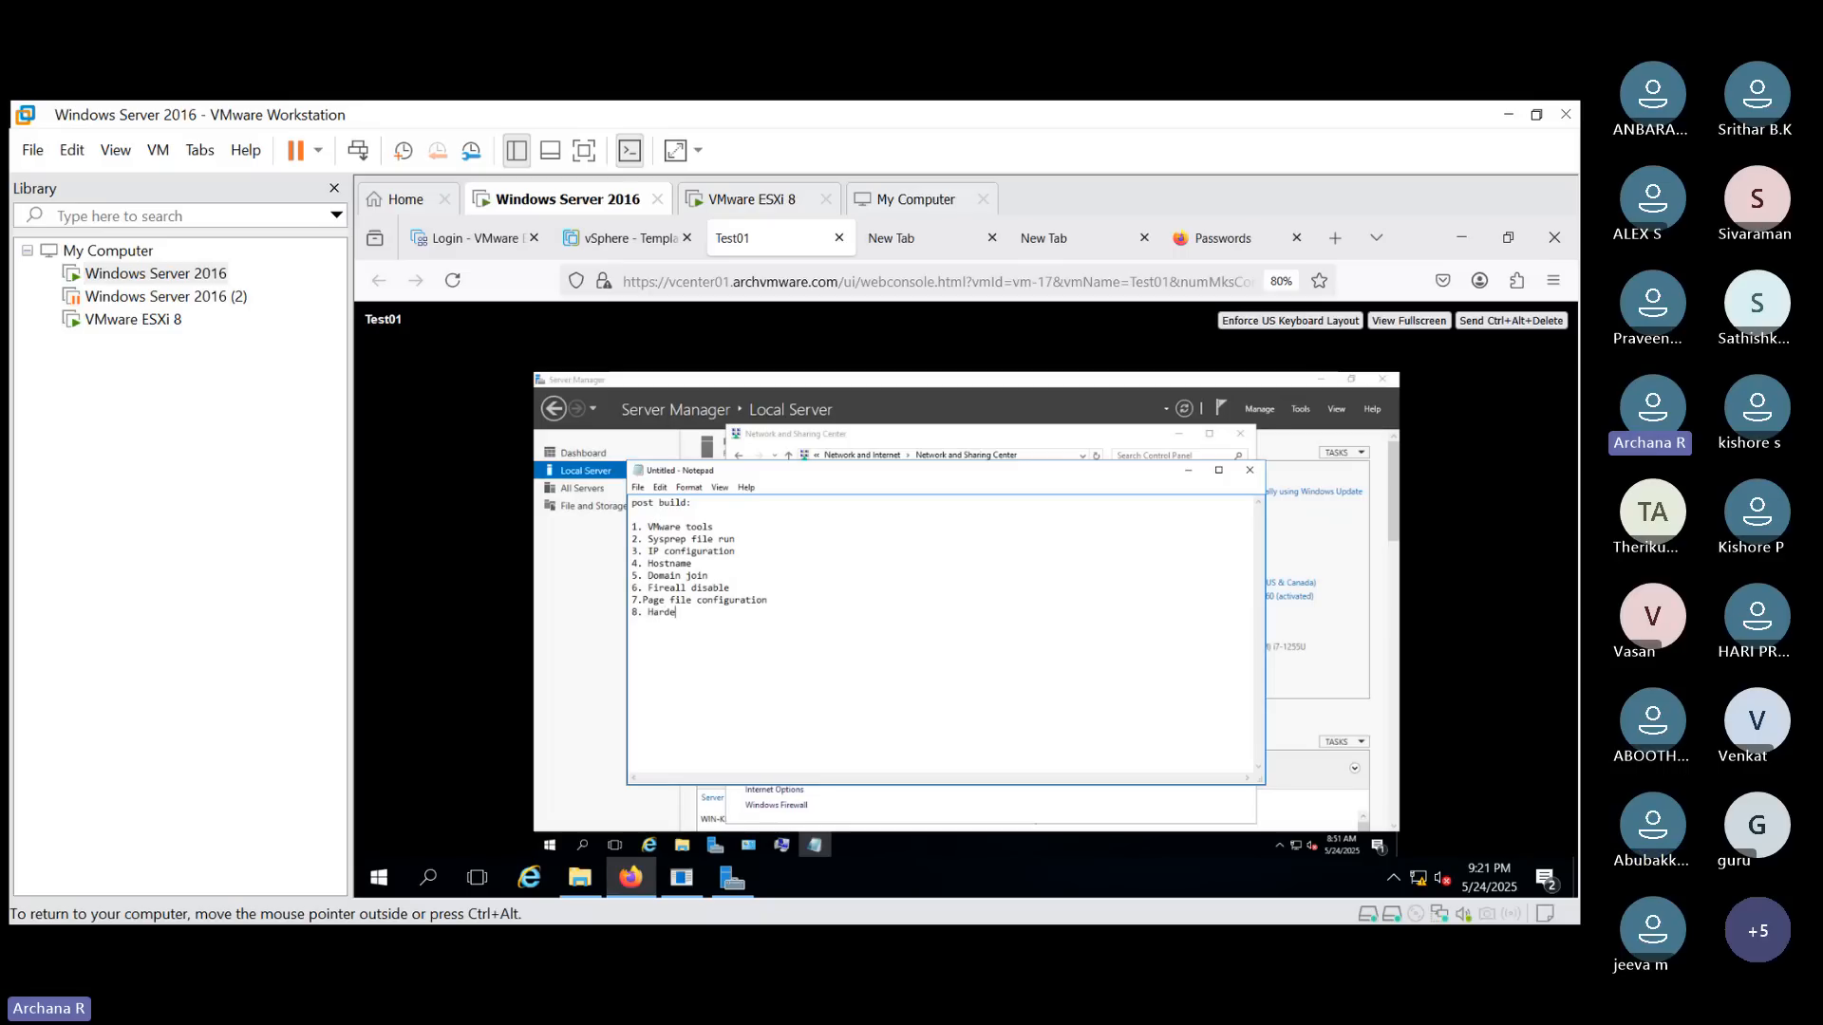
pyautogui.write('neining')
pyautogui.press('Return')
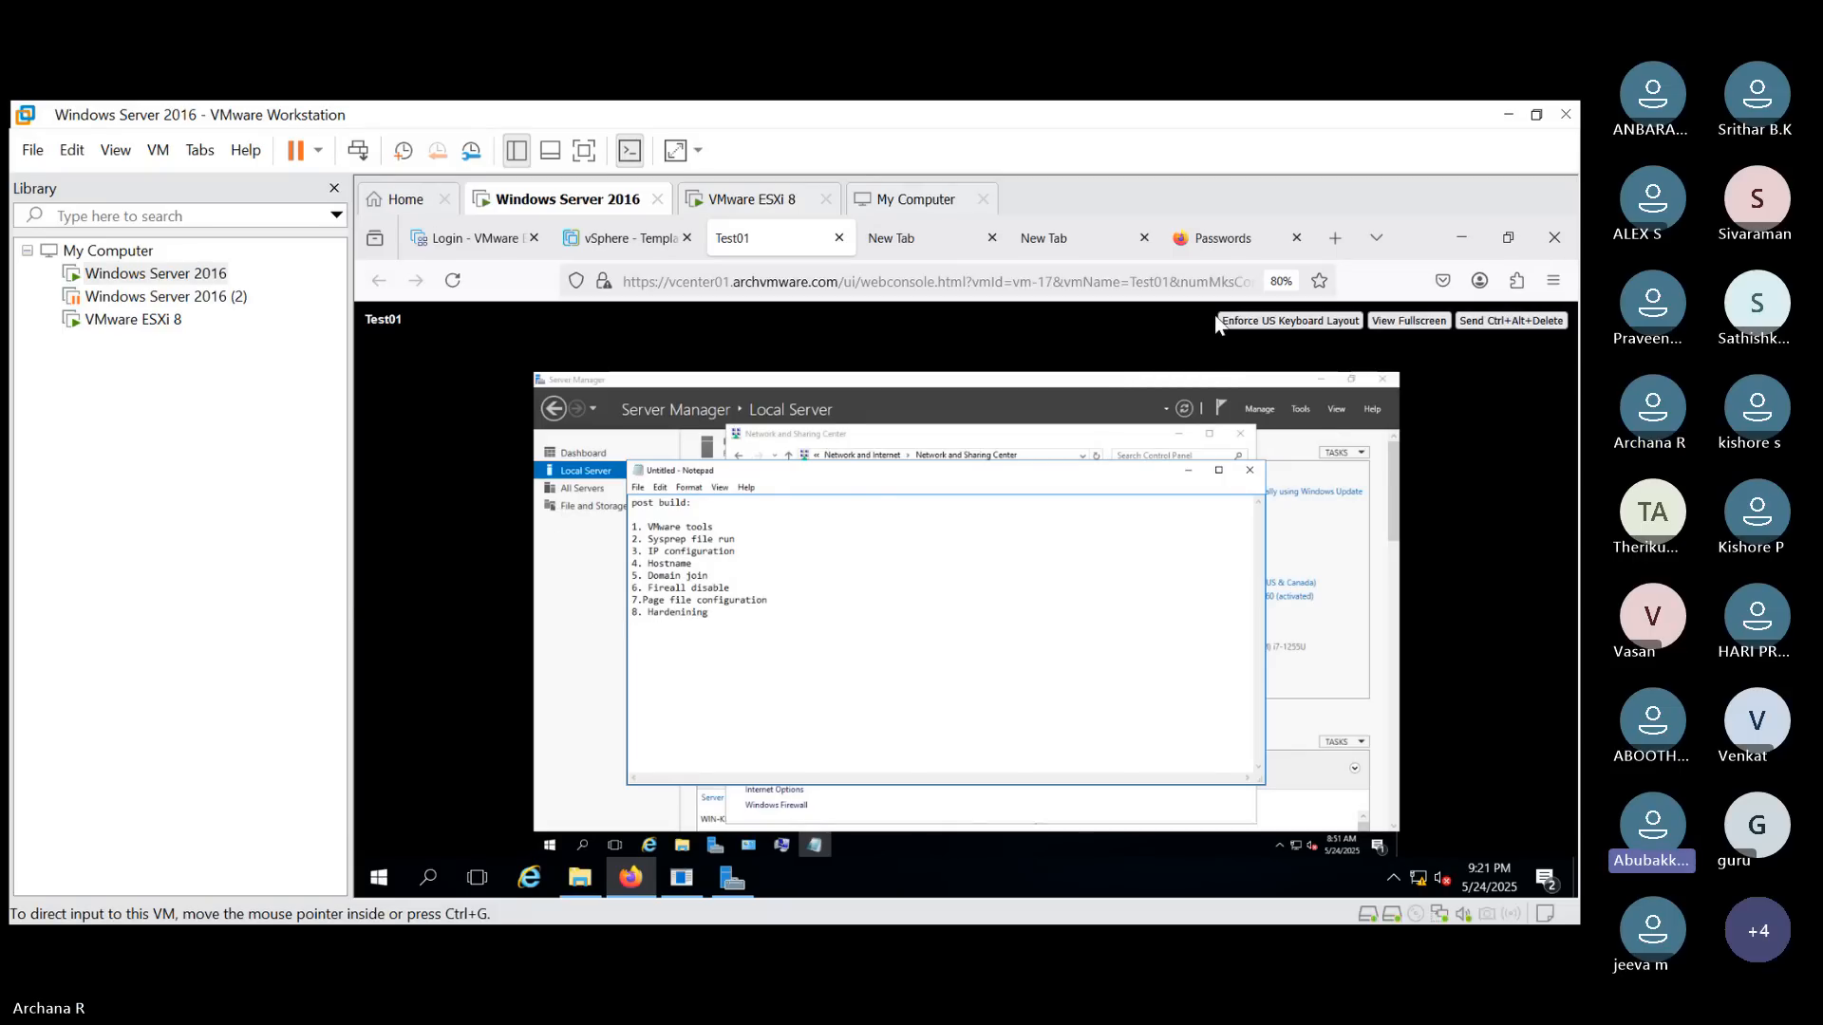
pyautogui.press('Return')
pyautogui.write('9 Antiv vir')
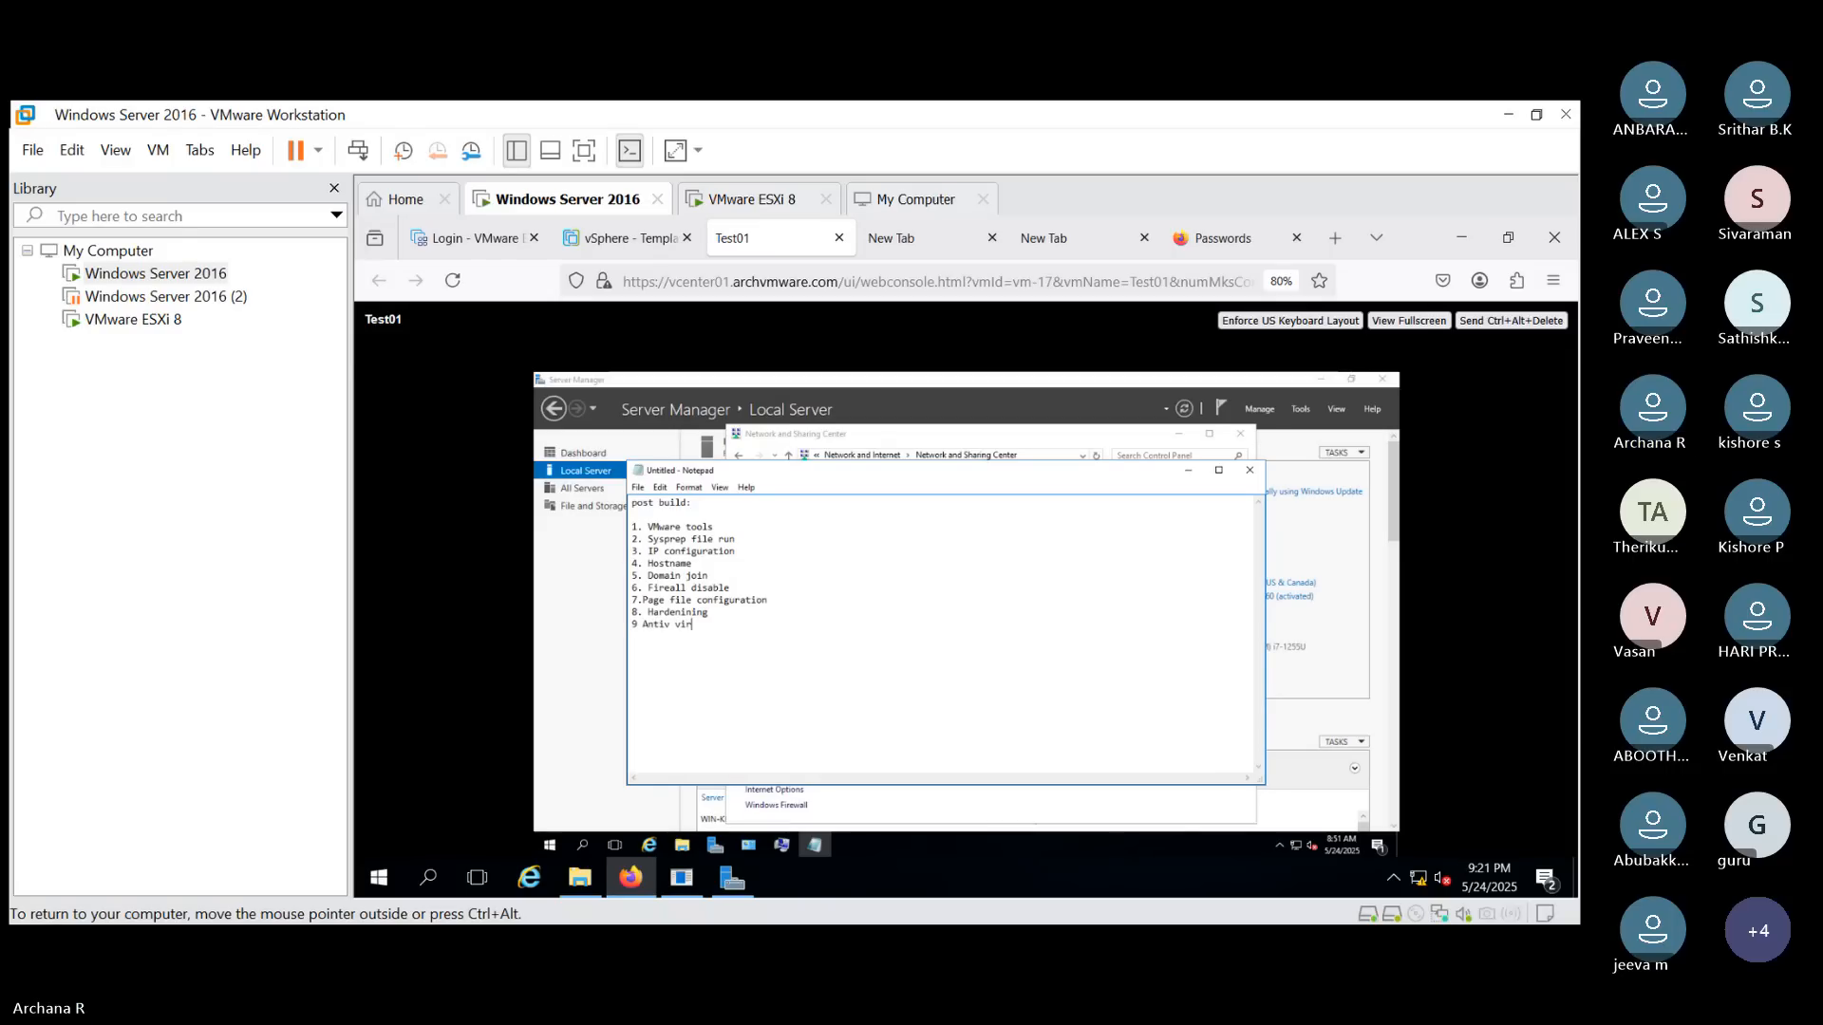
pyautogui.write('us ints')
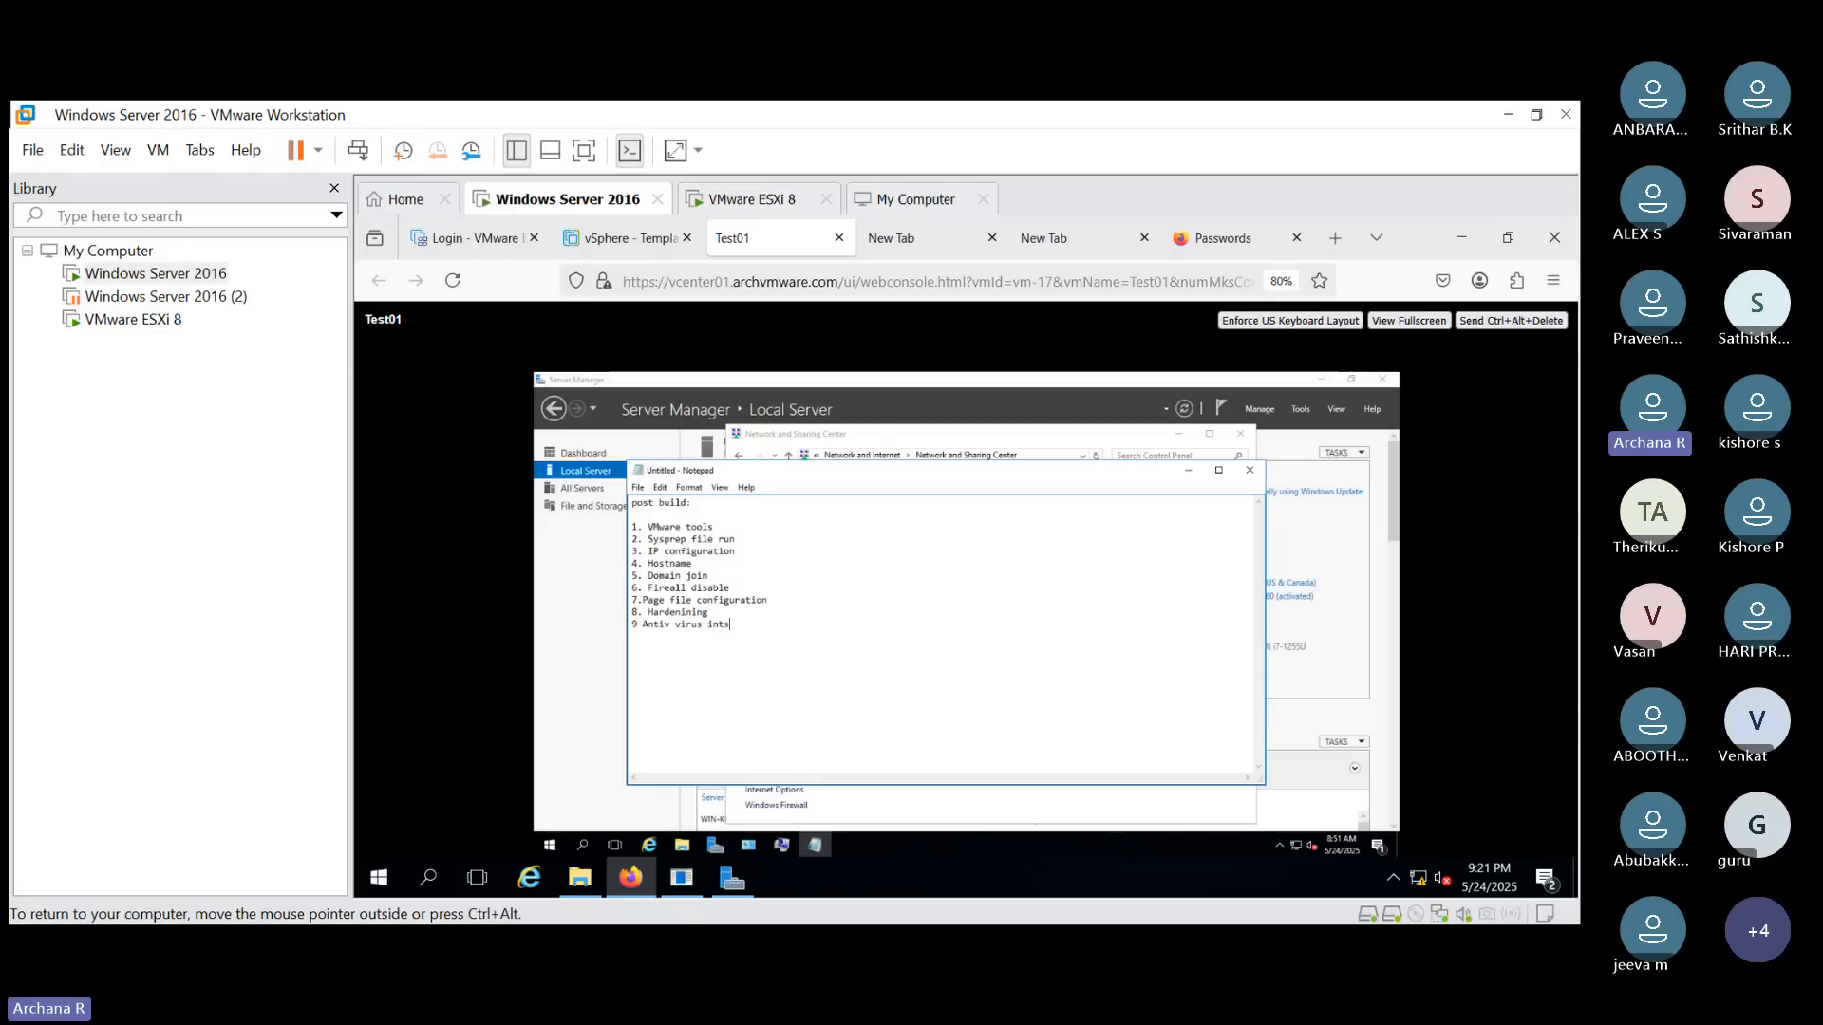
pyautogui.press('BackSpace')
pyautogui.press('BackSpace')
pyautogui.write('stalllation')
pyautogui.press('Return')
pyautogui.write('10')
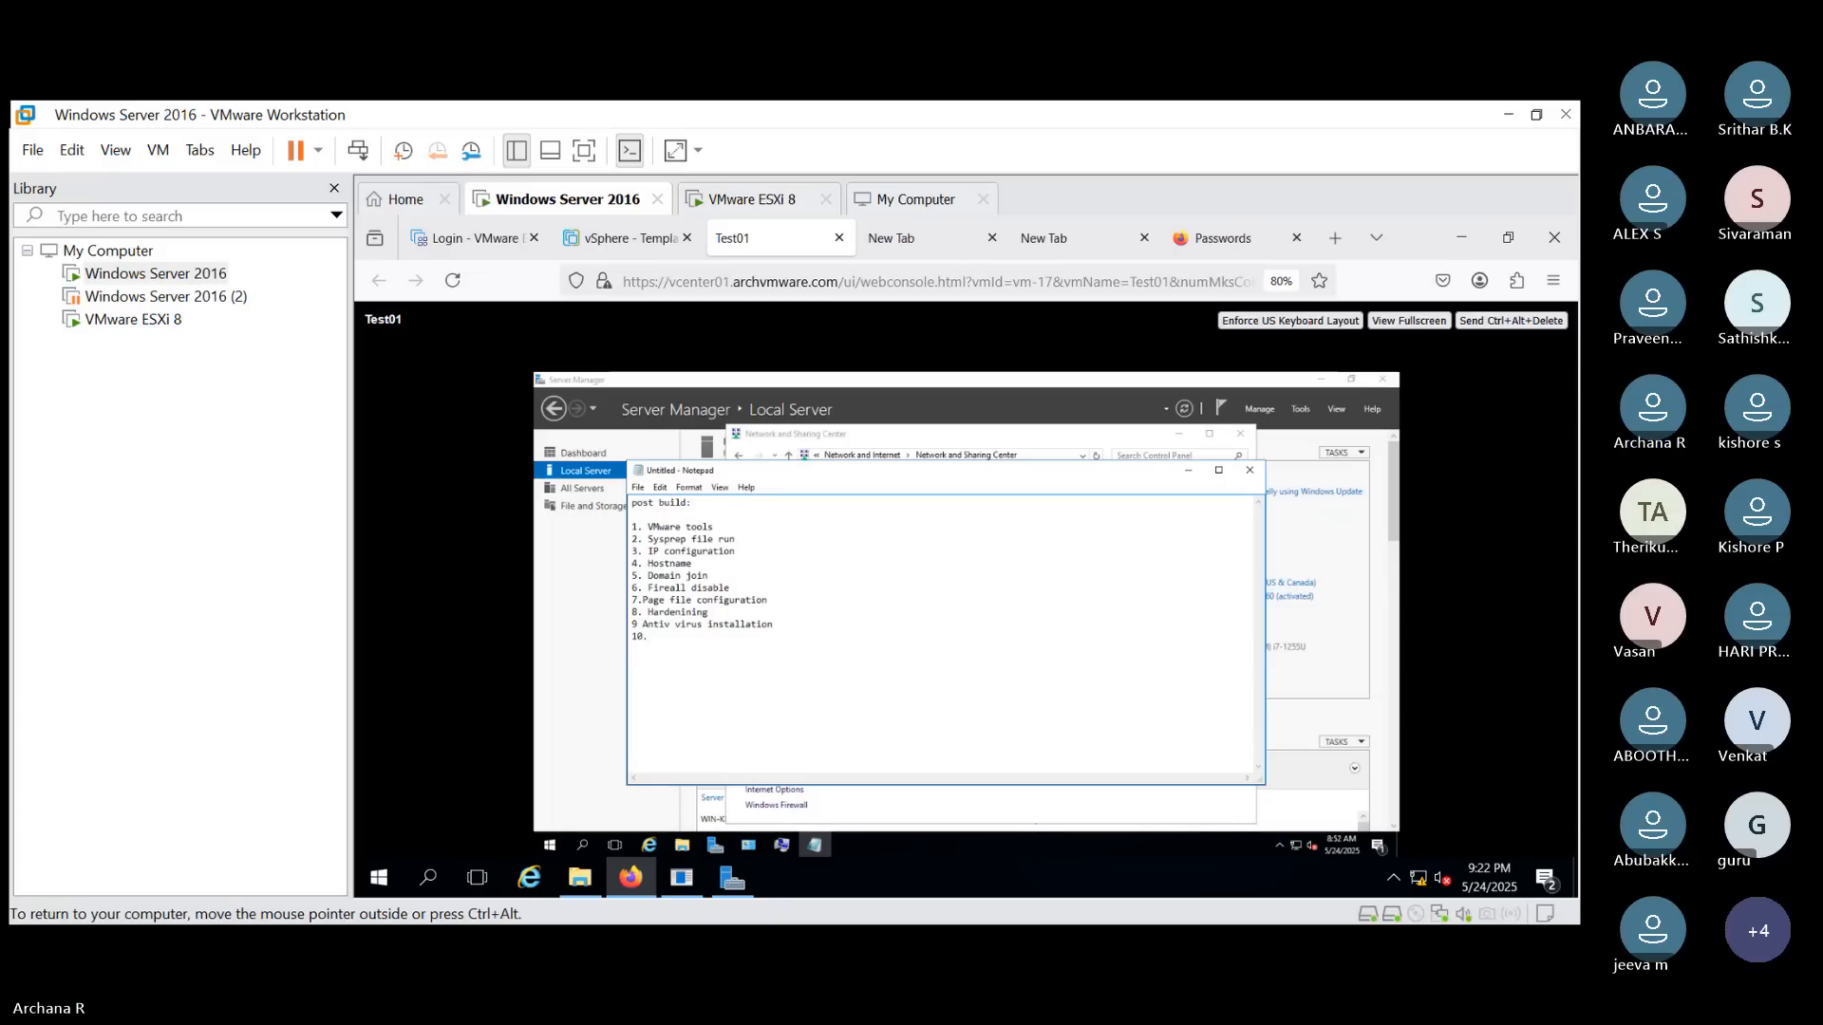
pyautogui.write('.Monitoring to')
pyautogui.write('ol ')
pyautogui.write('11.')
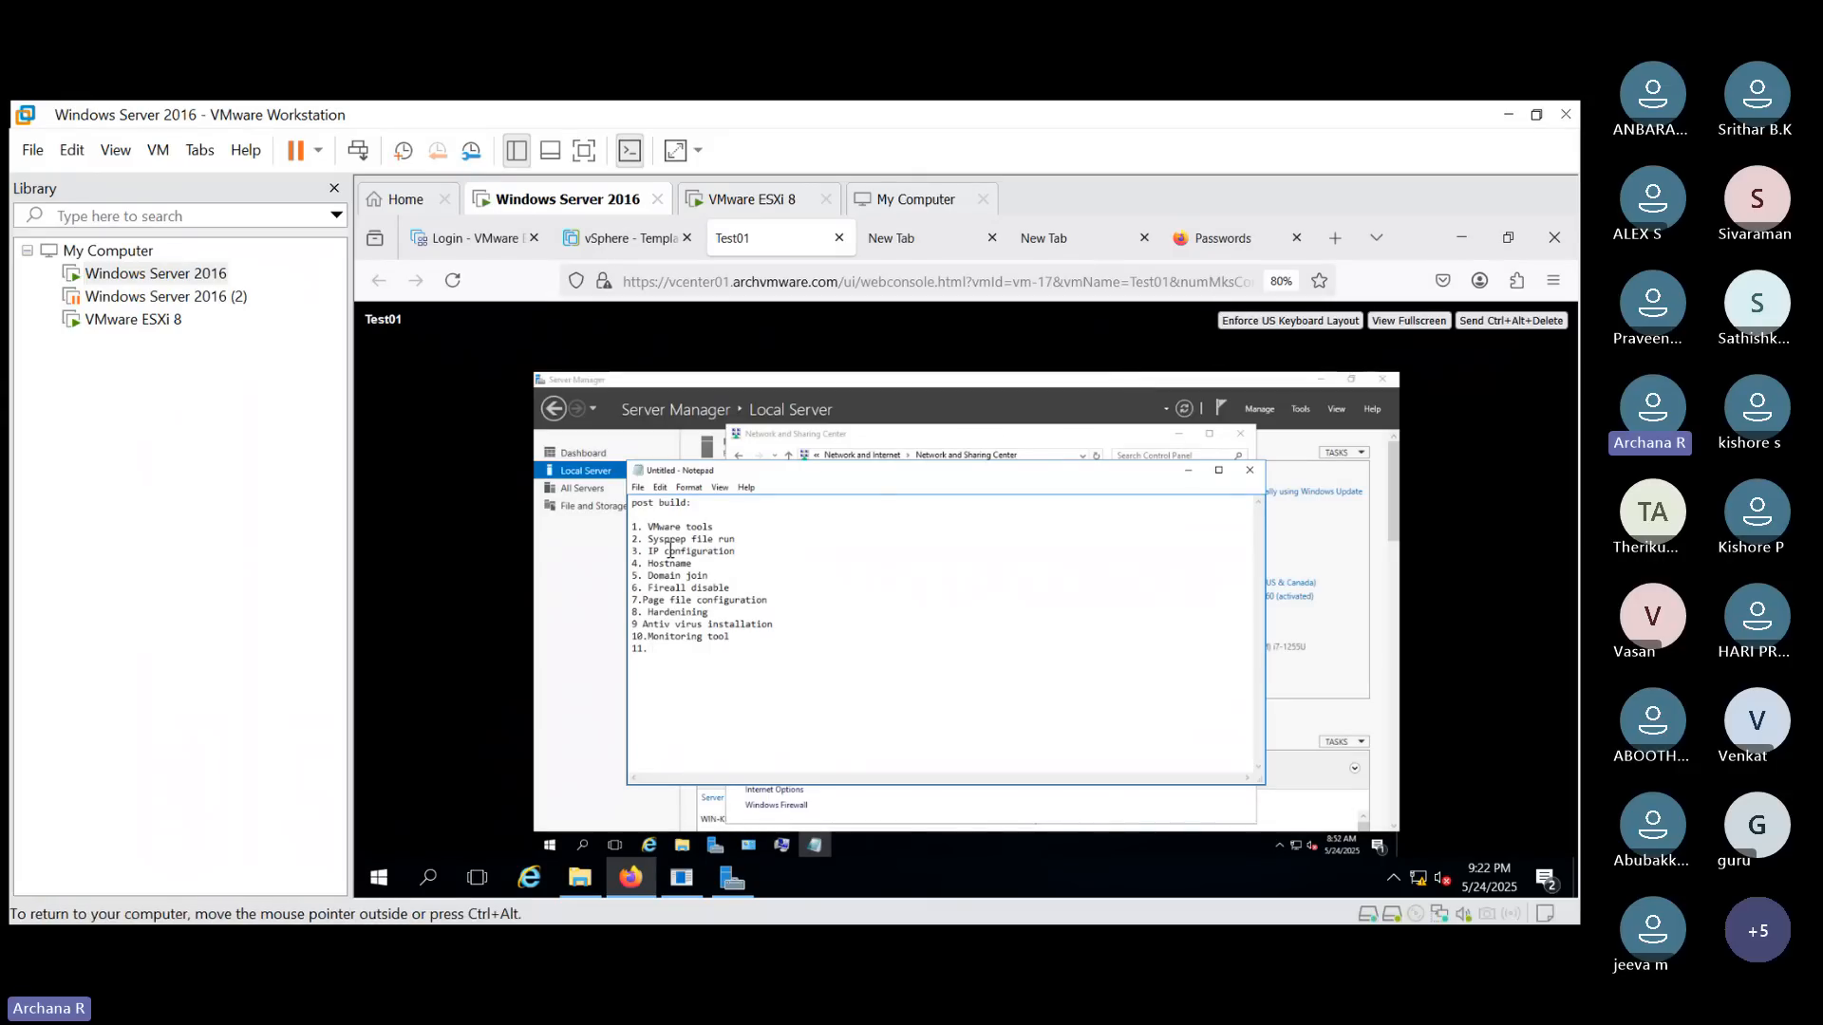
# - Append "(DNS)" to the IP configuration item and complete item 11 as "Application installation(Java, .net)"
pyautogui.click(741, 551)
pyautogui.write('(D')
pyautogui.write('NS)')
pyautogui.write(' Applio')
pyautogui.write('catio')
pyautogui.write('n installa')
pyautogui.write('tion')
pyautogui.write('(')
pyautogui.write('Java, n')
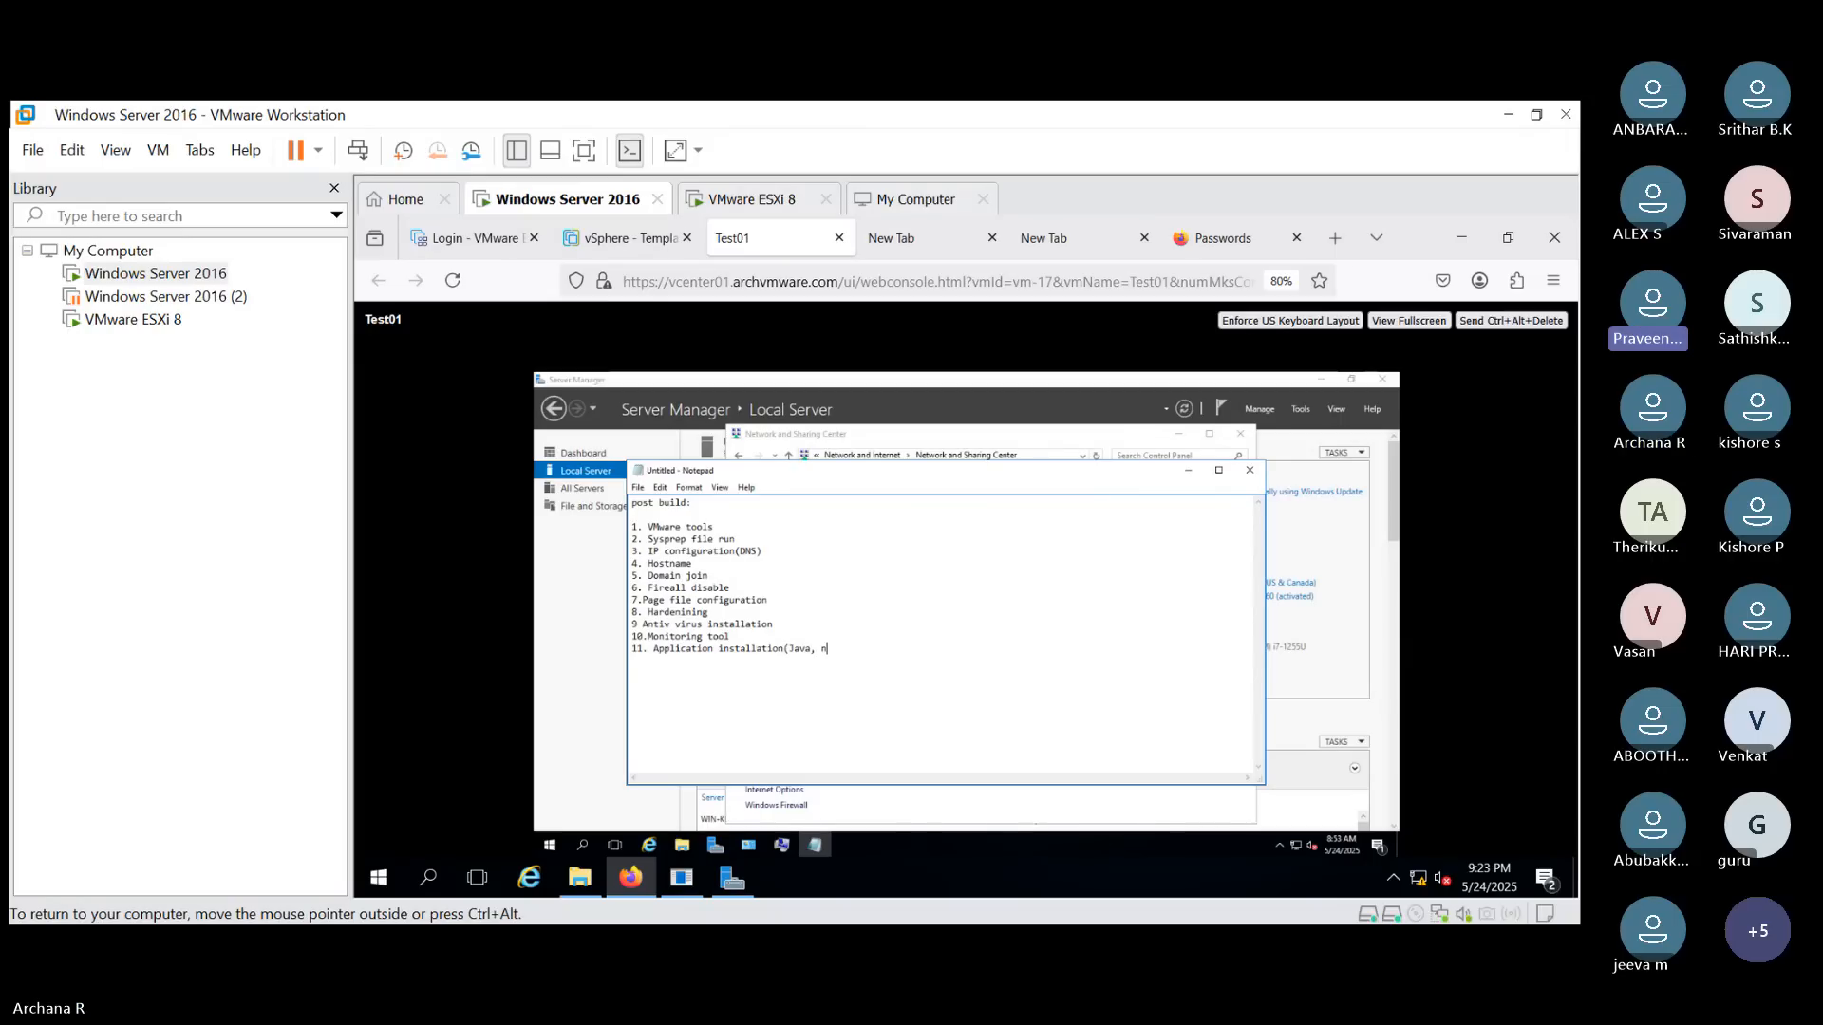
pyautogui.press('BackSpace')
pyautogui.write('.net)')
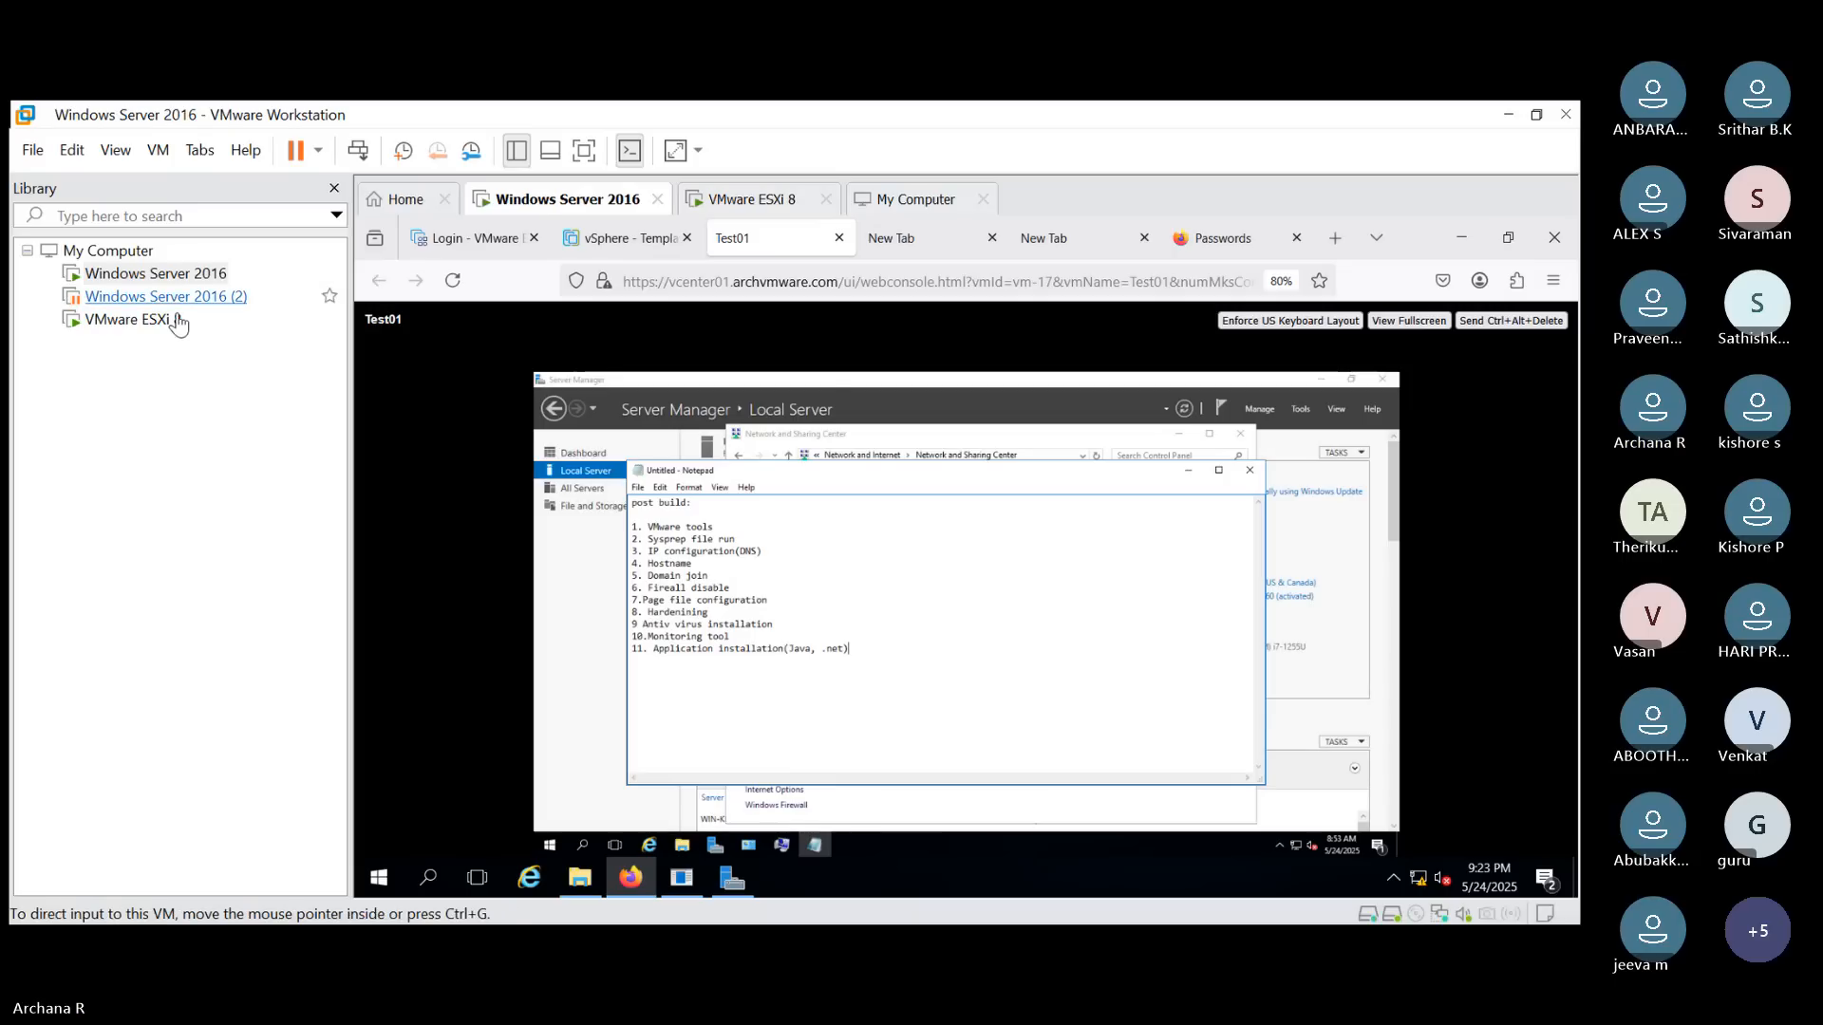
# - Switch to the vSphere Client, select the Test01 VM and browse its Actions and power action menus without choosing anything
pyautogui.click(622, 238)
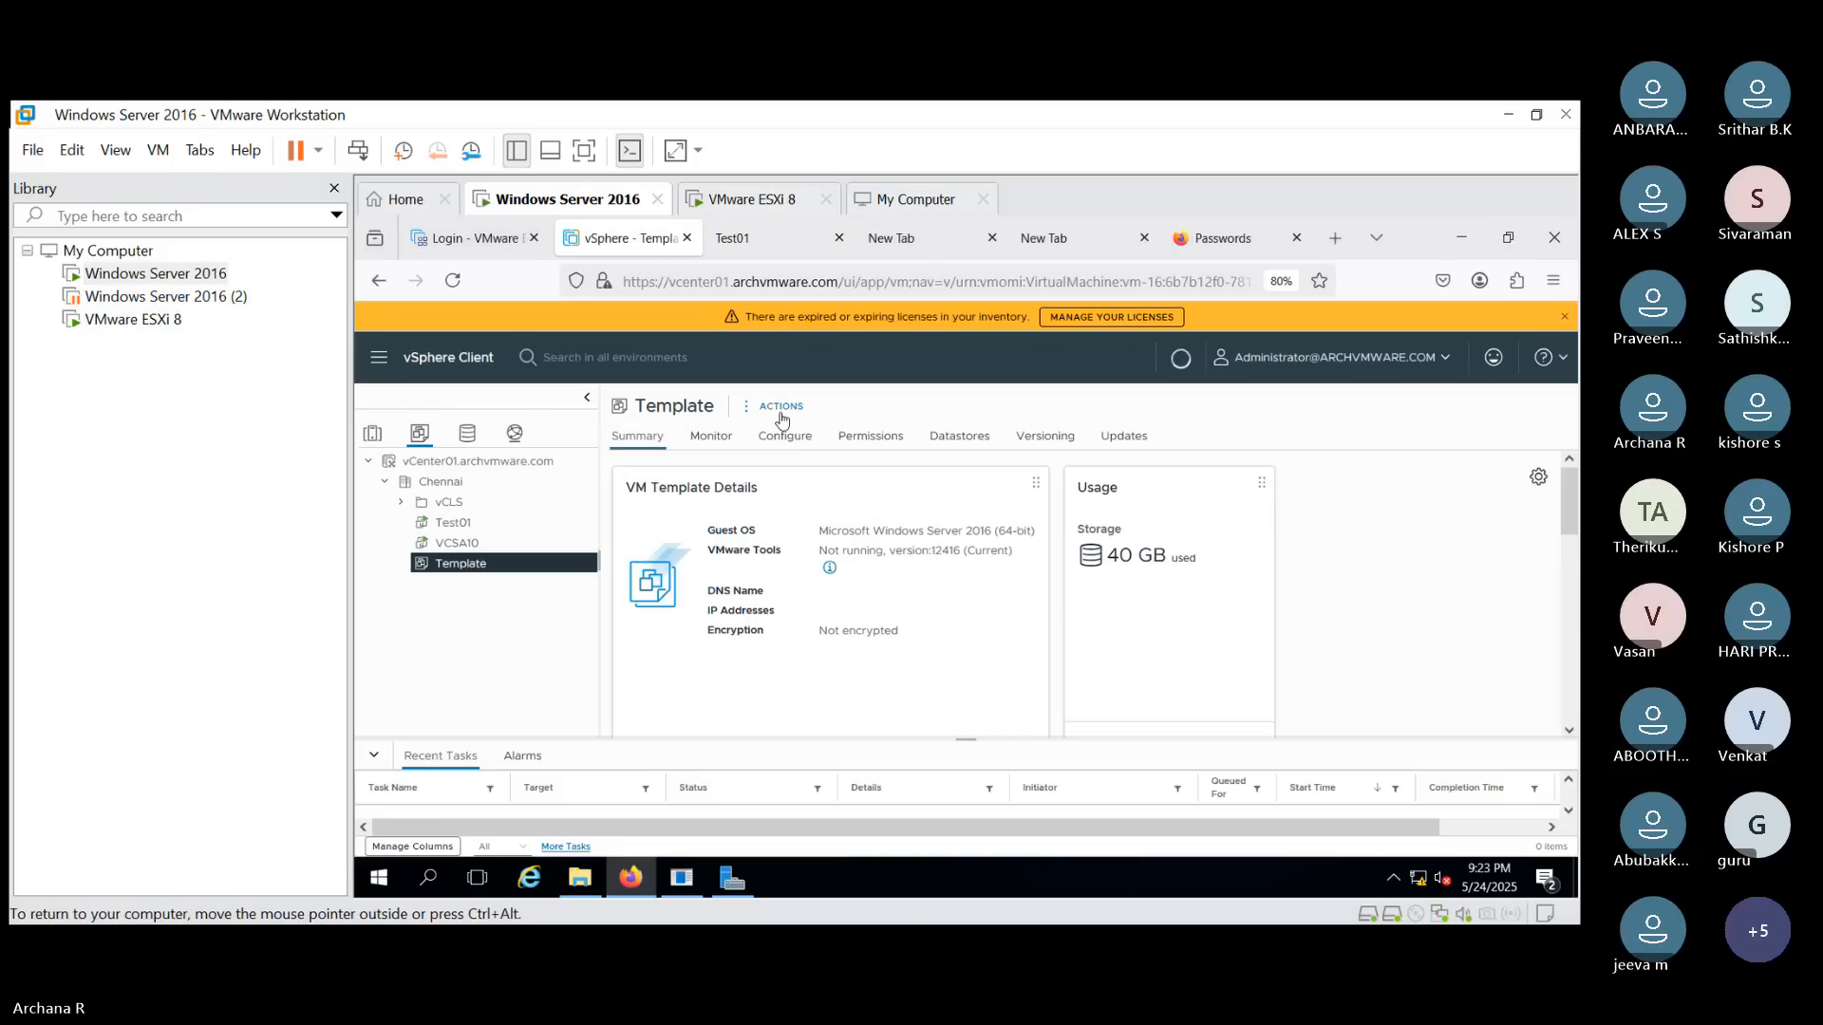
pyautogui.click(453, 523)
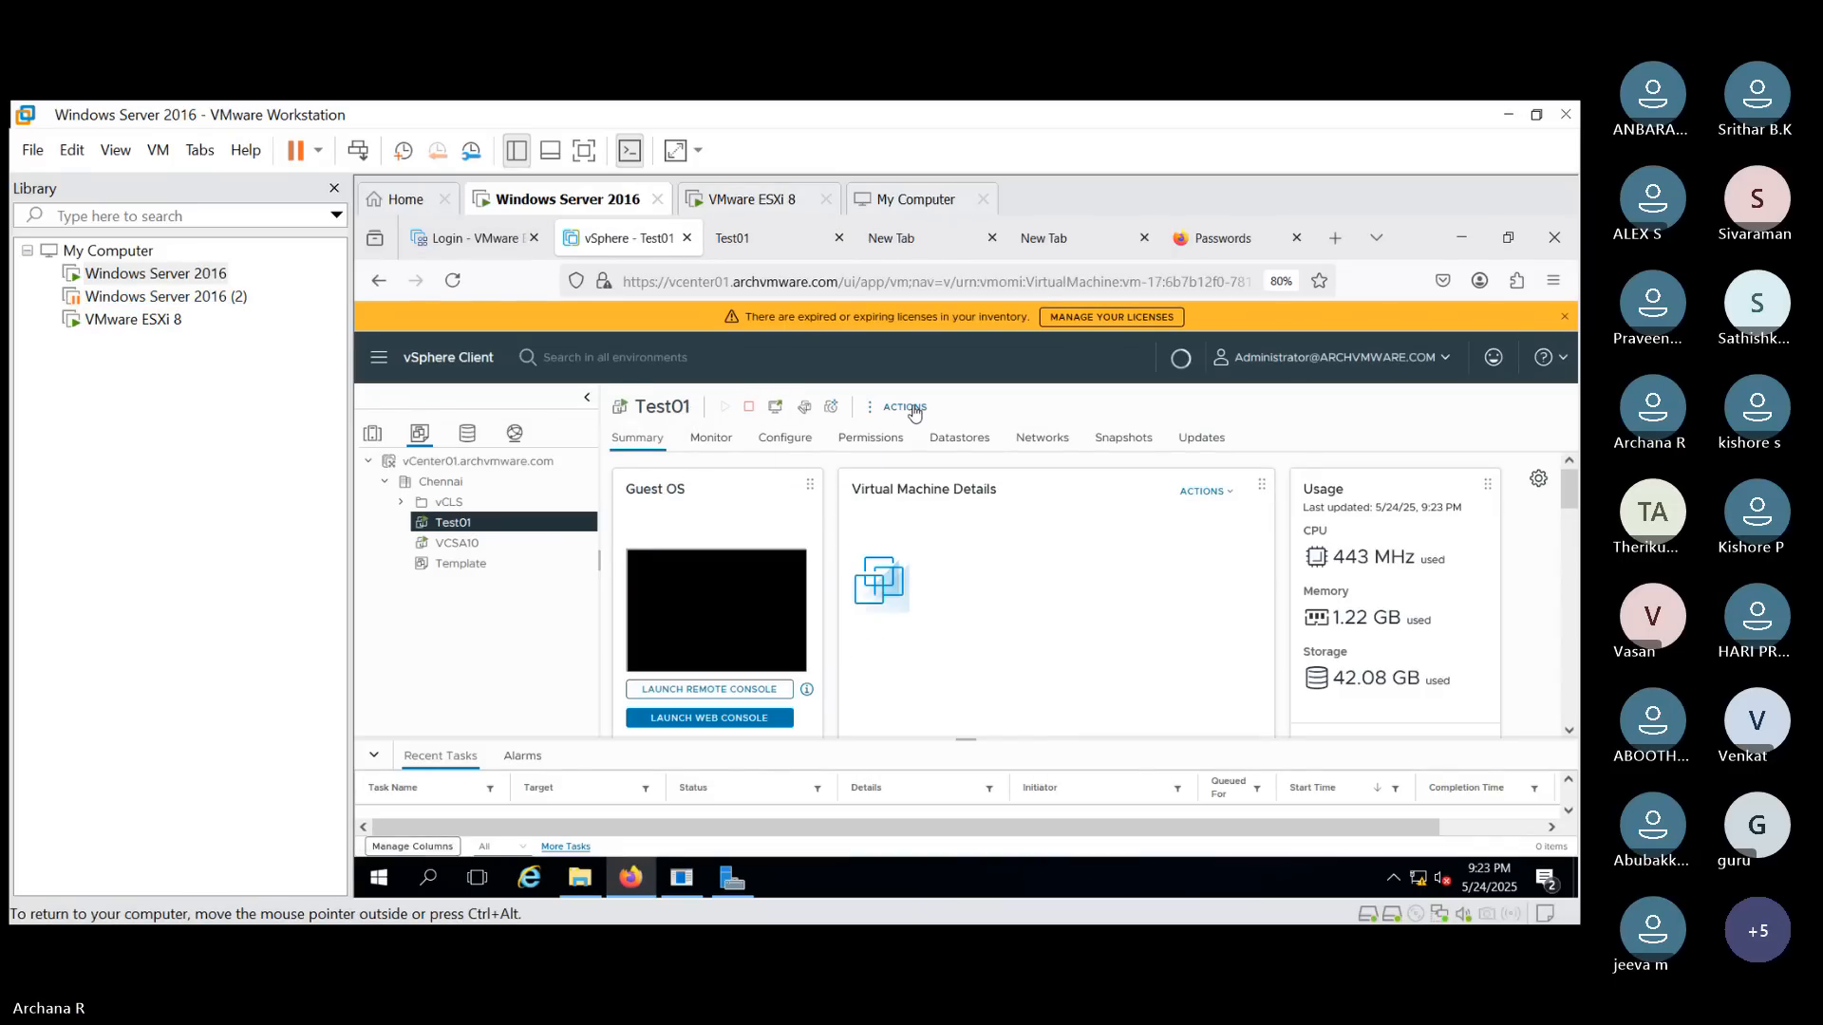
pyautogui.click(910, 409)
pyautogui.moveTo(914, 411)
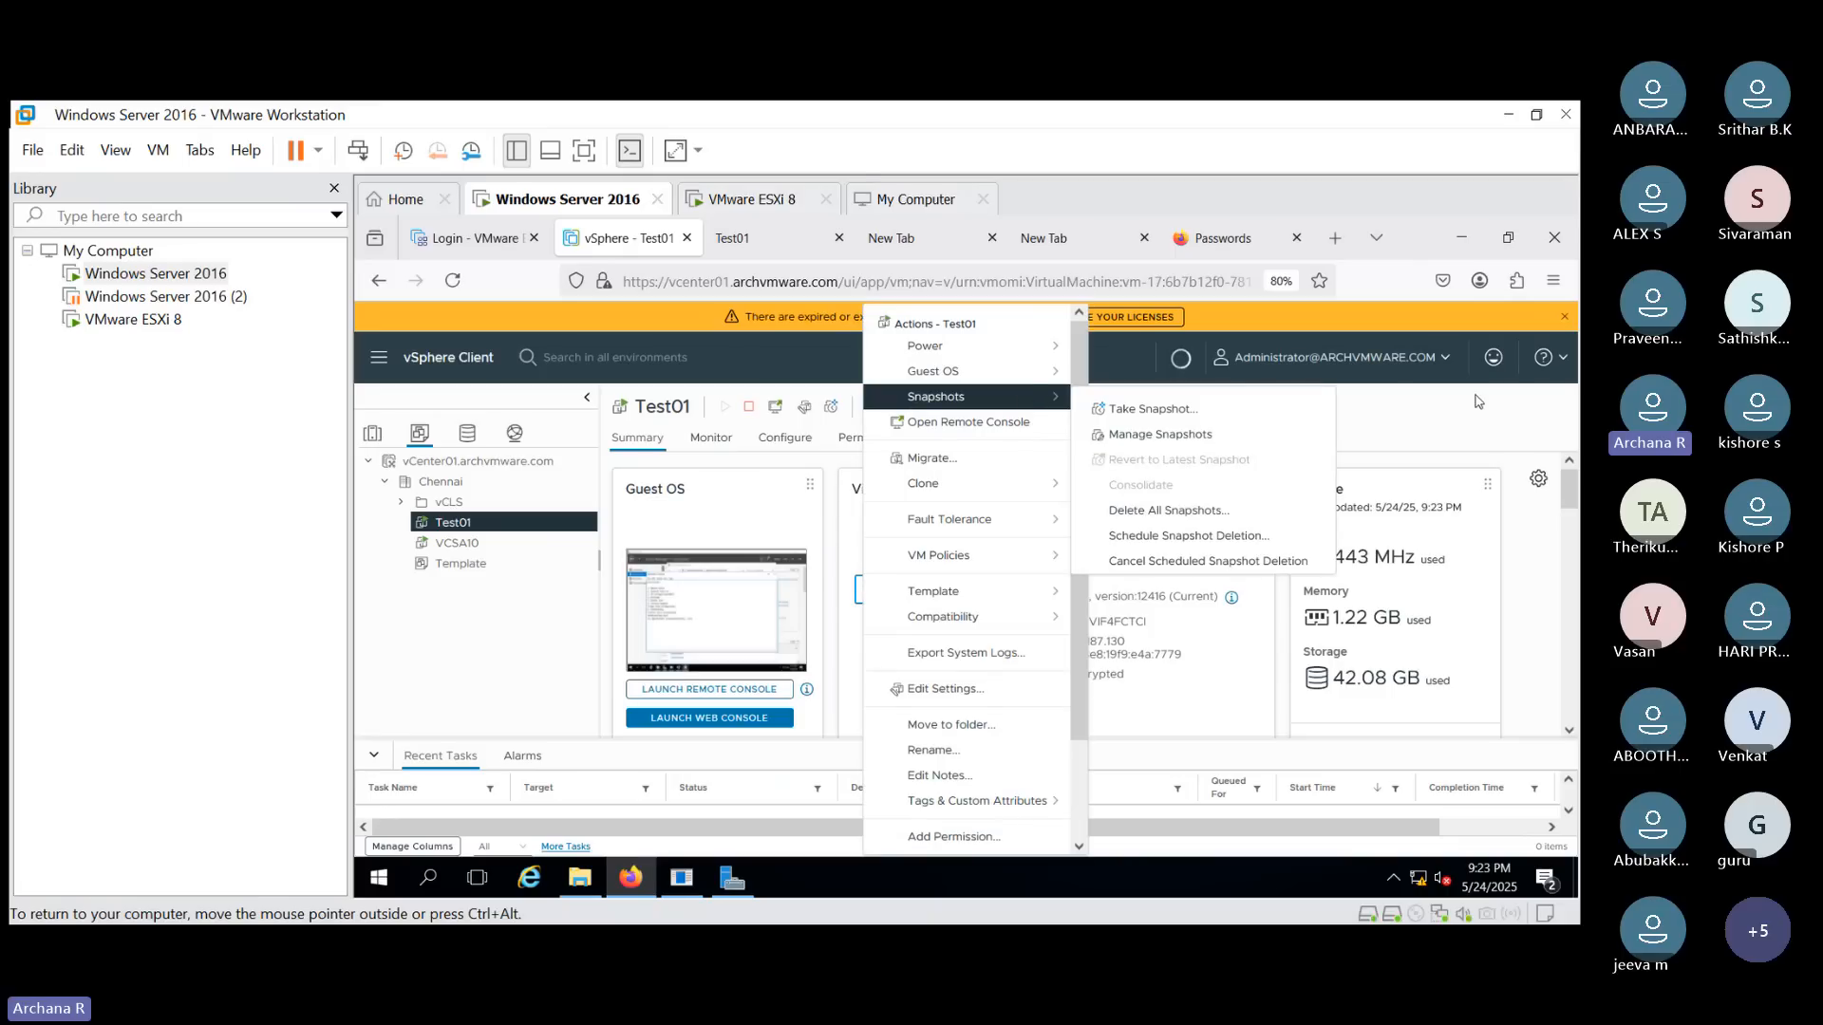
pyautogui.click(1423, 434)
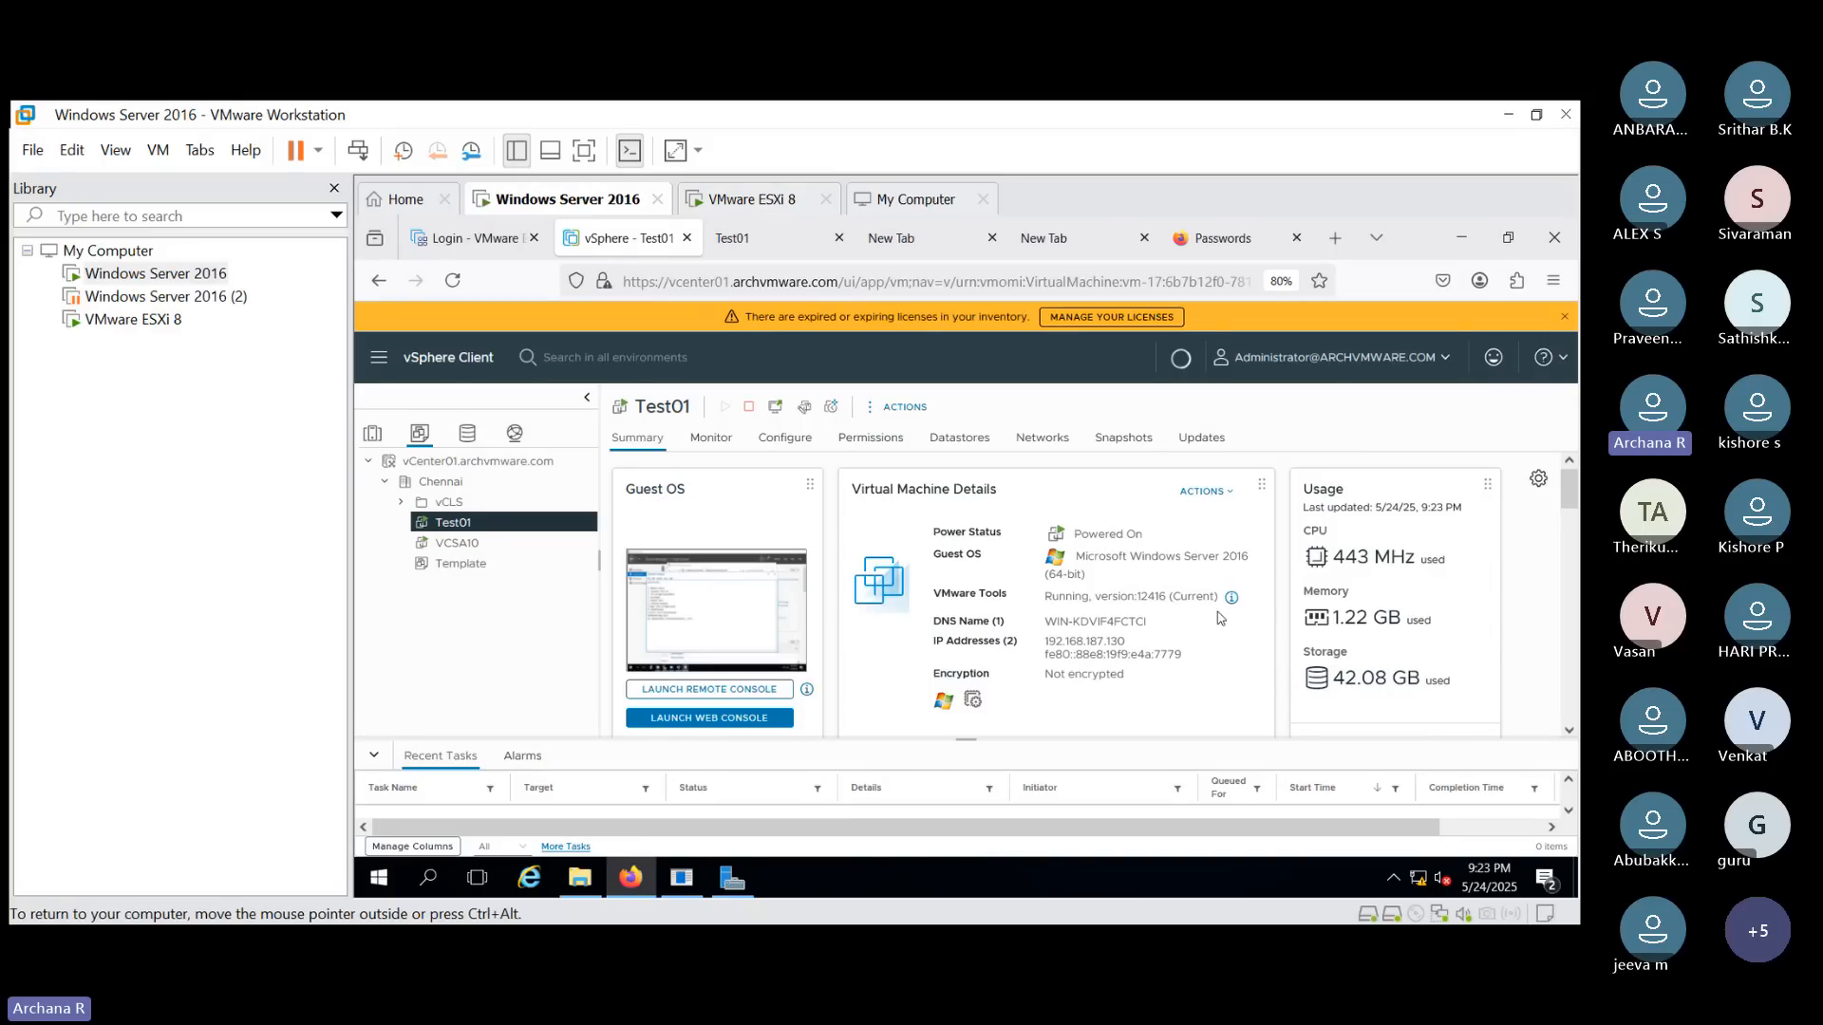
pyautogui.click(1214, 492)
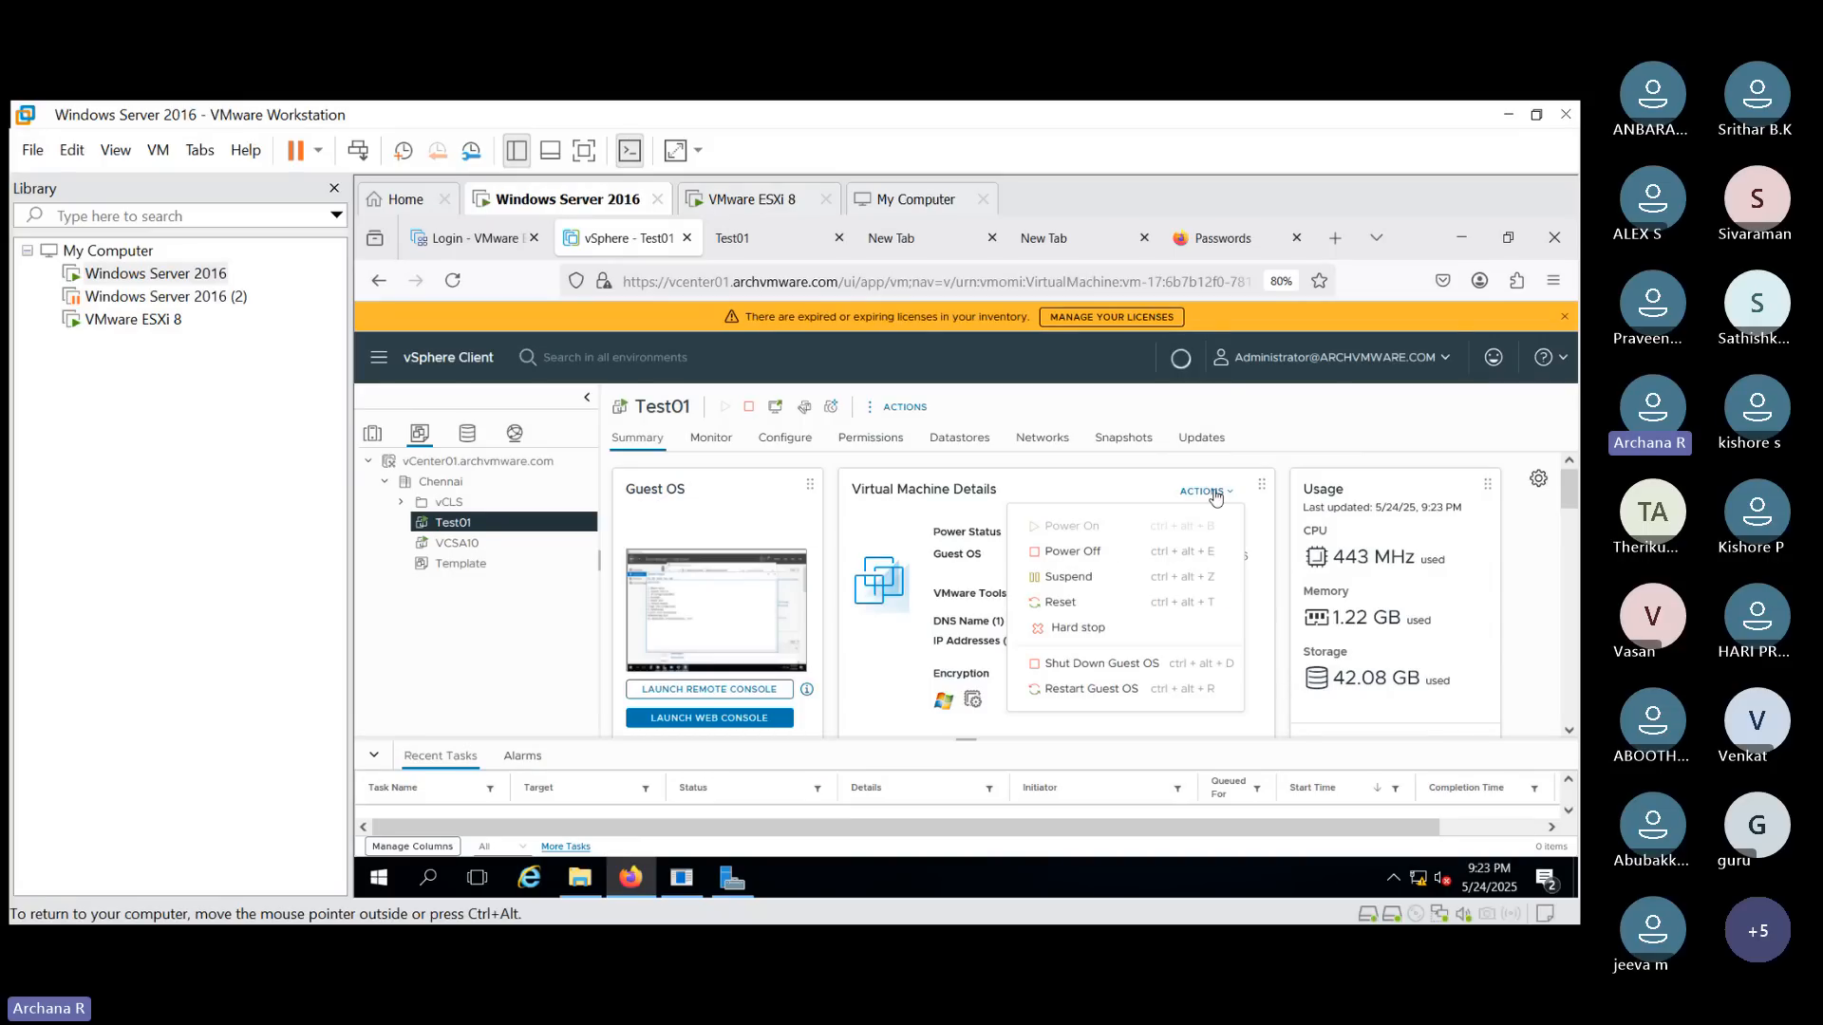
pyautogui.click(1351, 429)
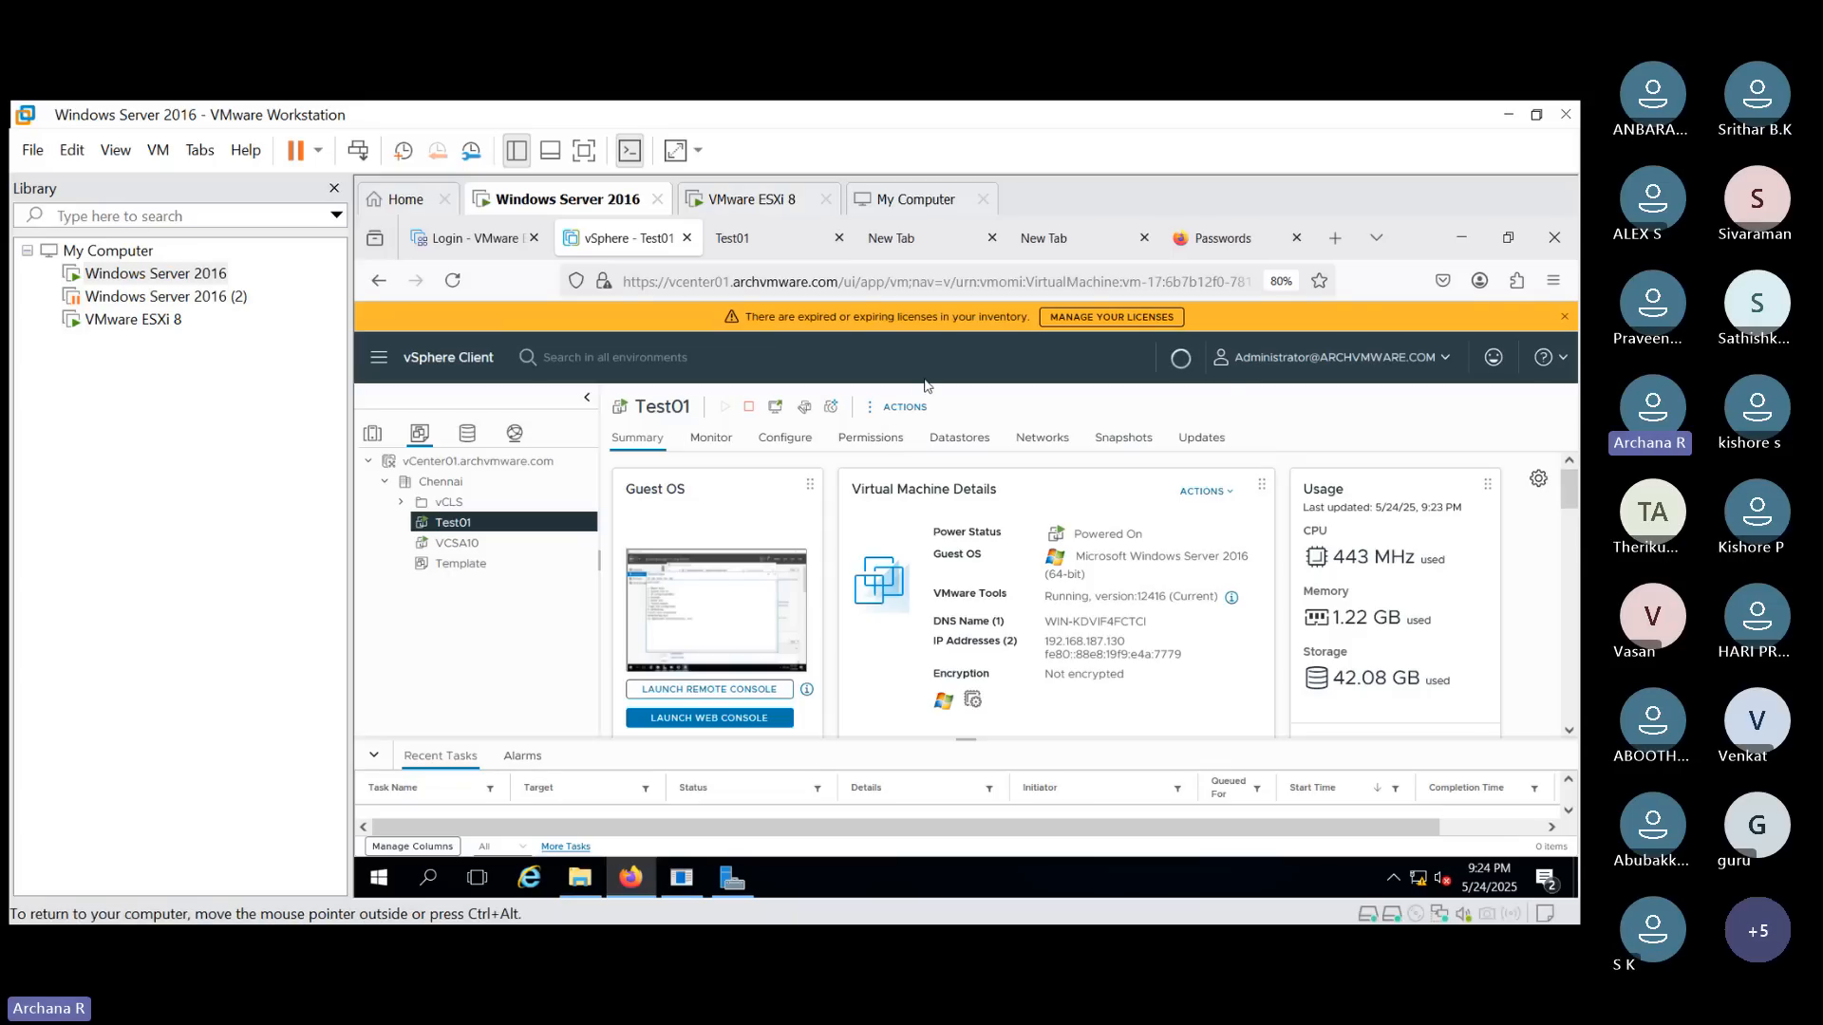
# - Open Test01's Edit Settings, expand Network adapter 1 to review it, then close the dialog
pyautogui.click(803, 412)
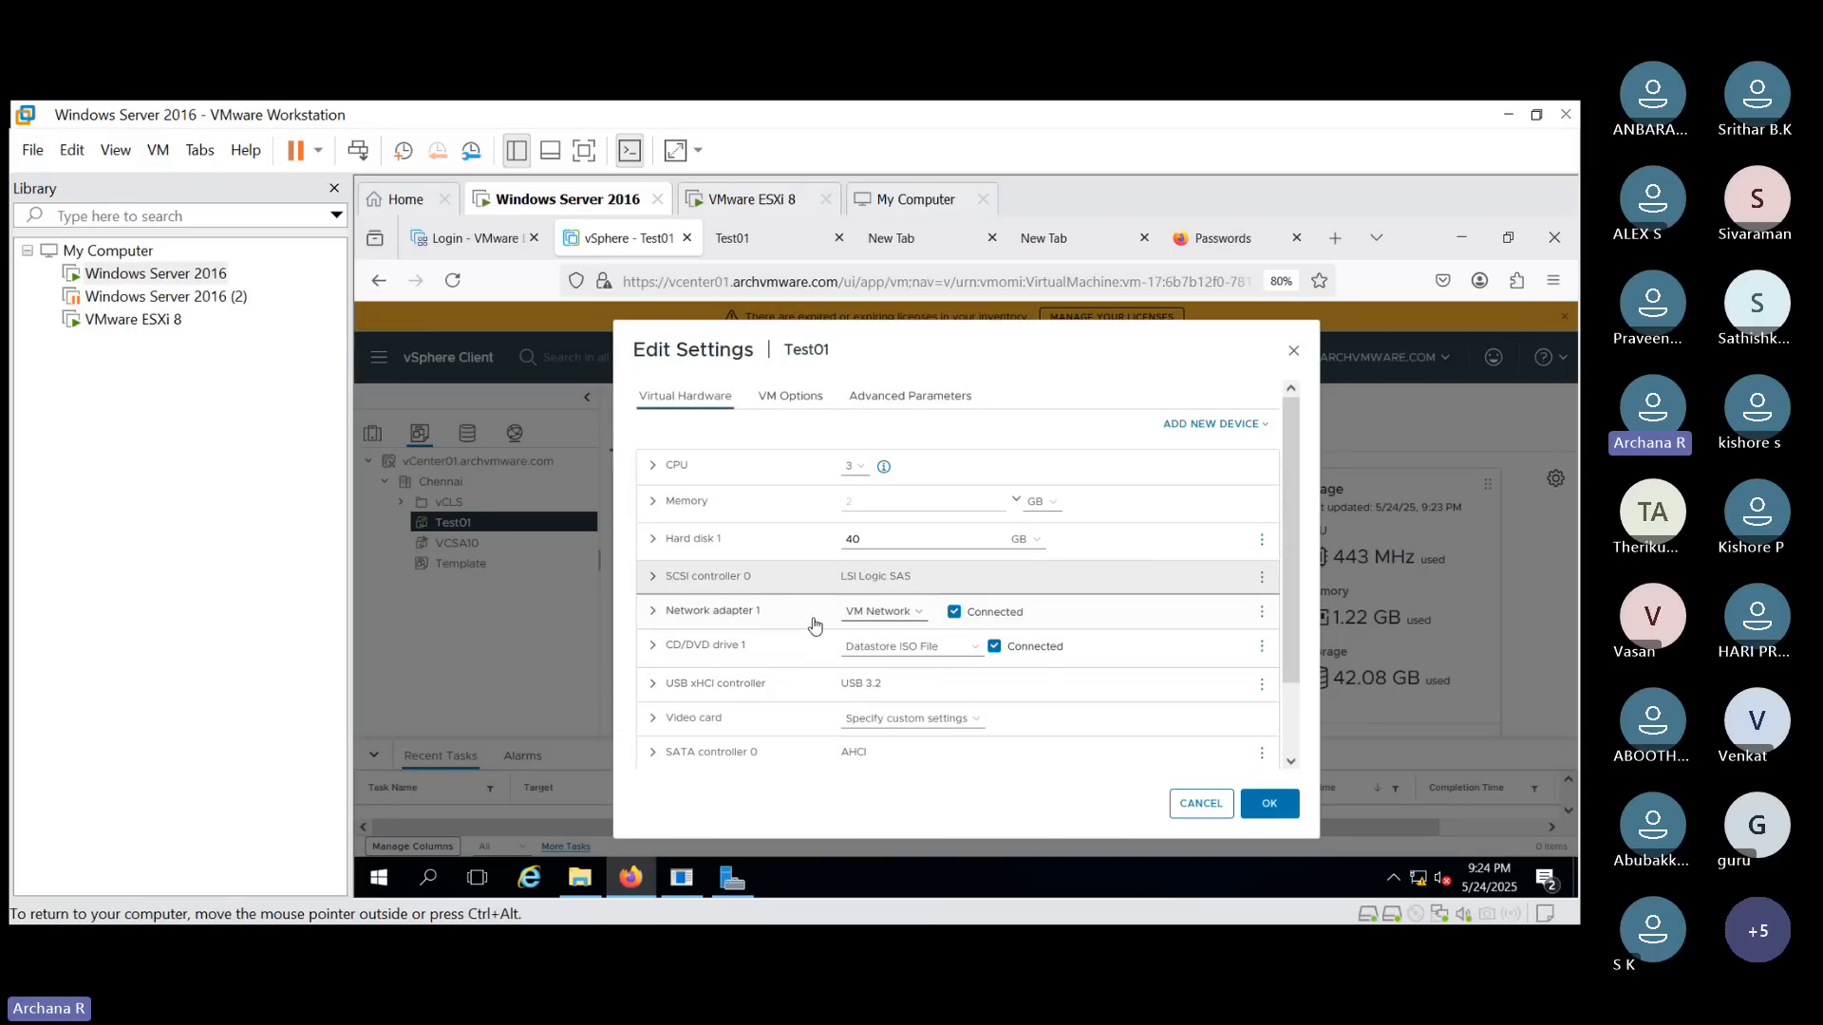
pyautogui.click(689, 622)
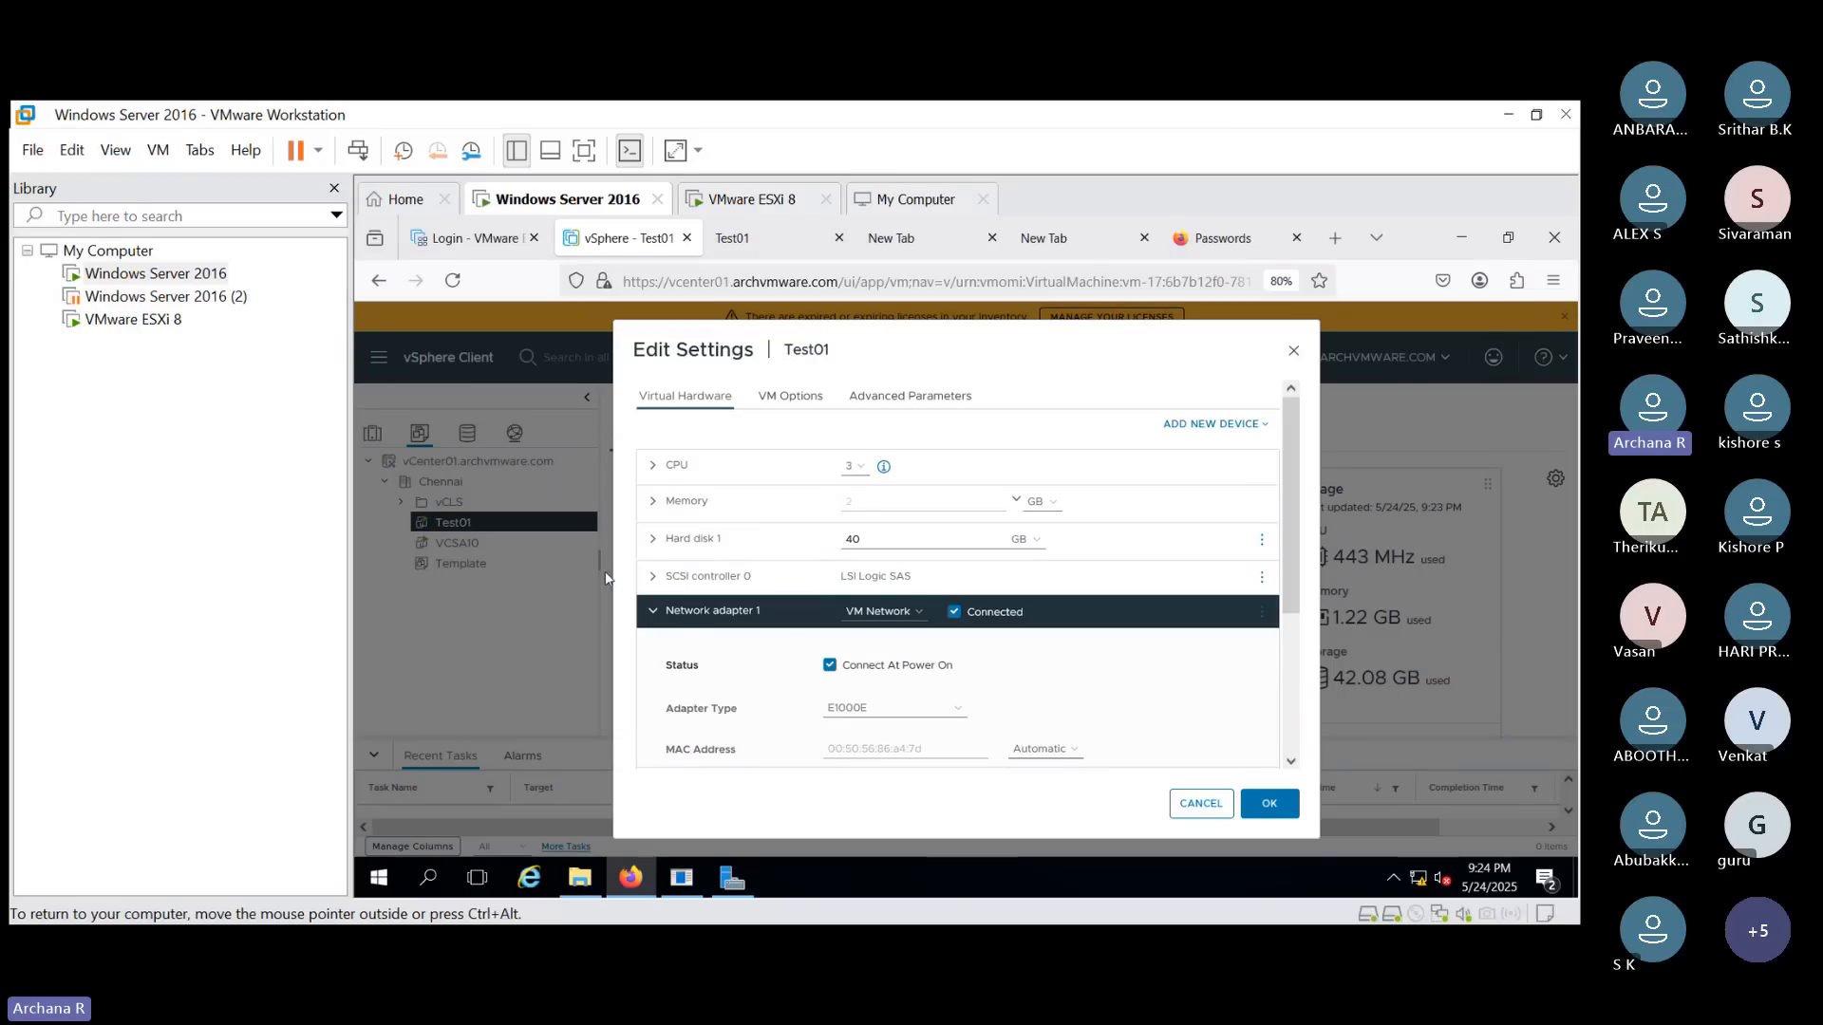
pyautogui.click(648, 615)
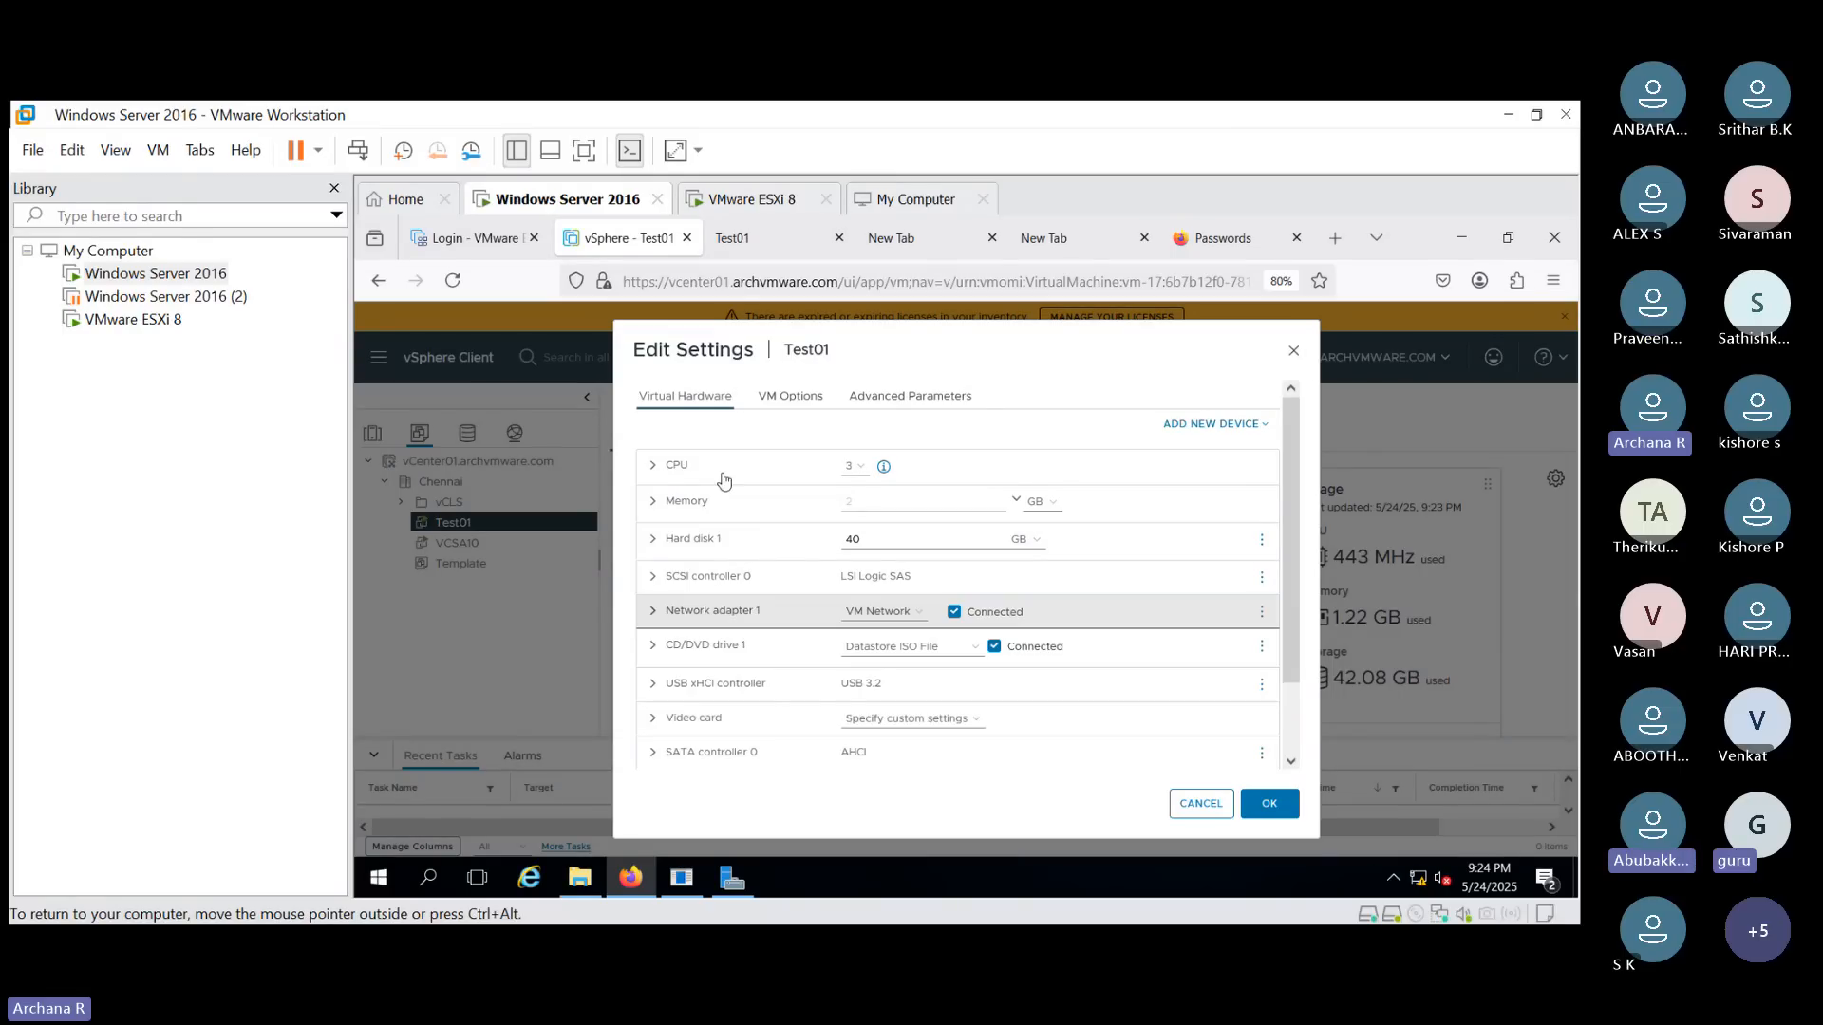
pyautogui.click(1291, 354)
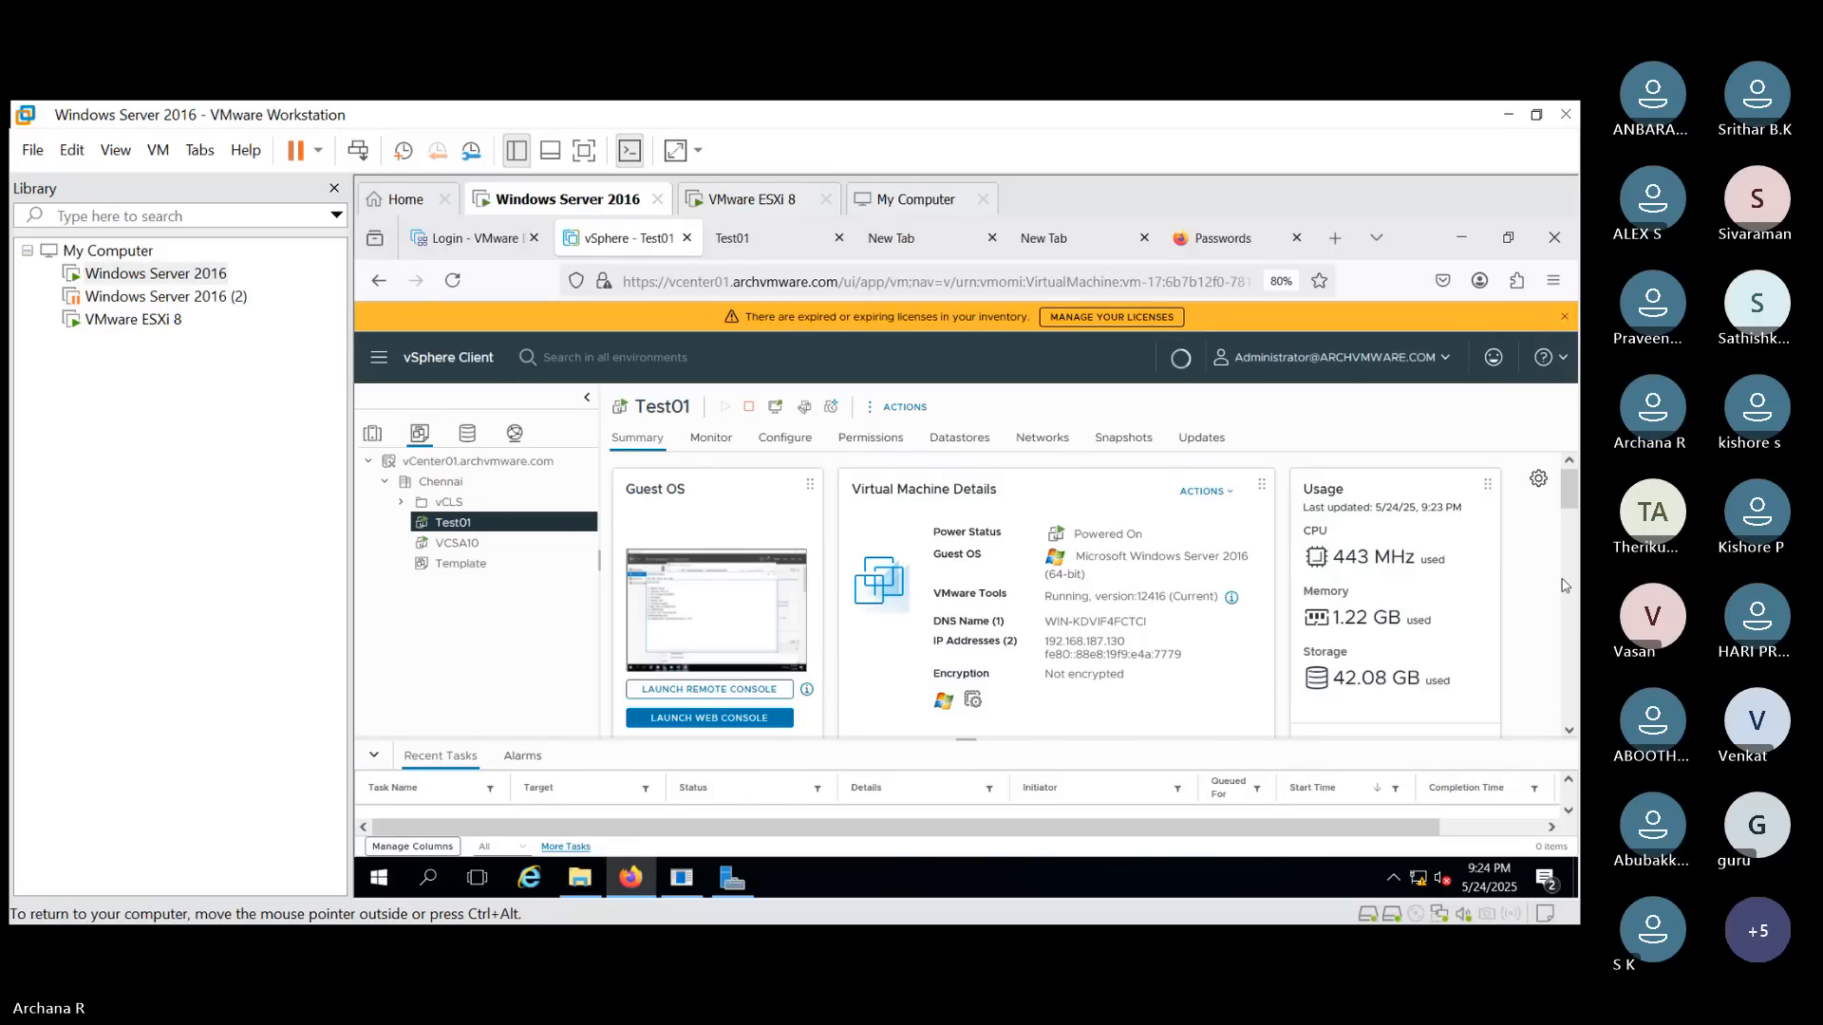
# - Scroll through Test01's Summary to review its VM hardware, related objects and other panels
pyautogui.scroll(-3, 1573, 612)
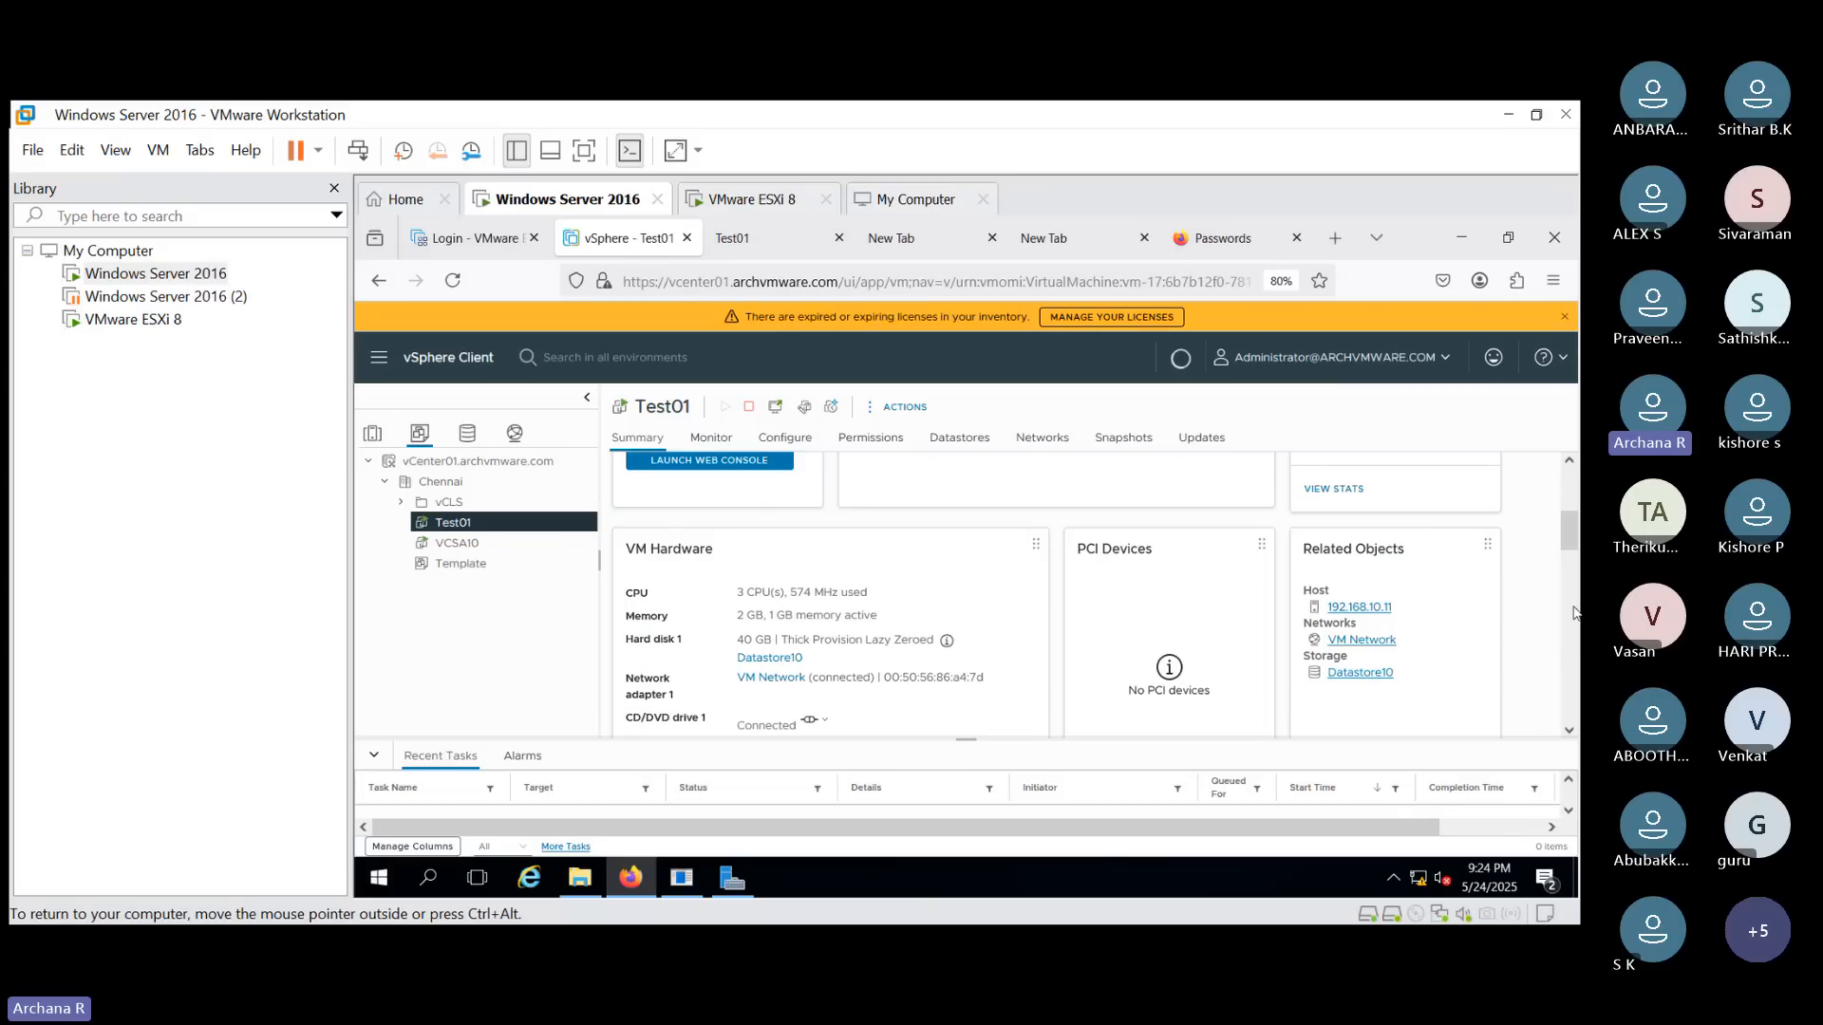
pyautogui.scroll(-3, 1573, 613)
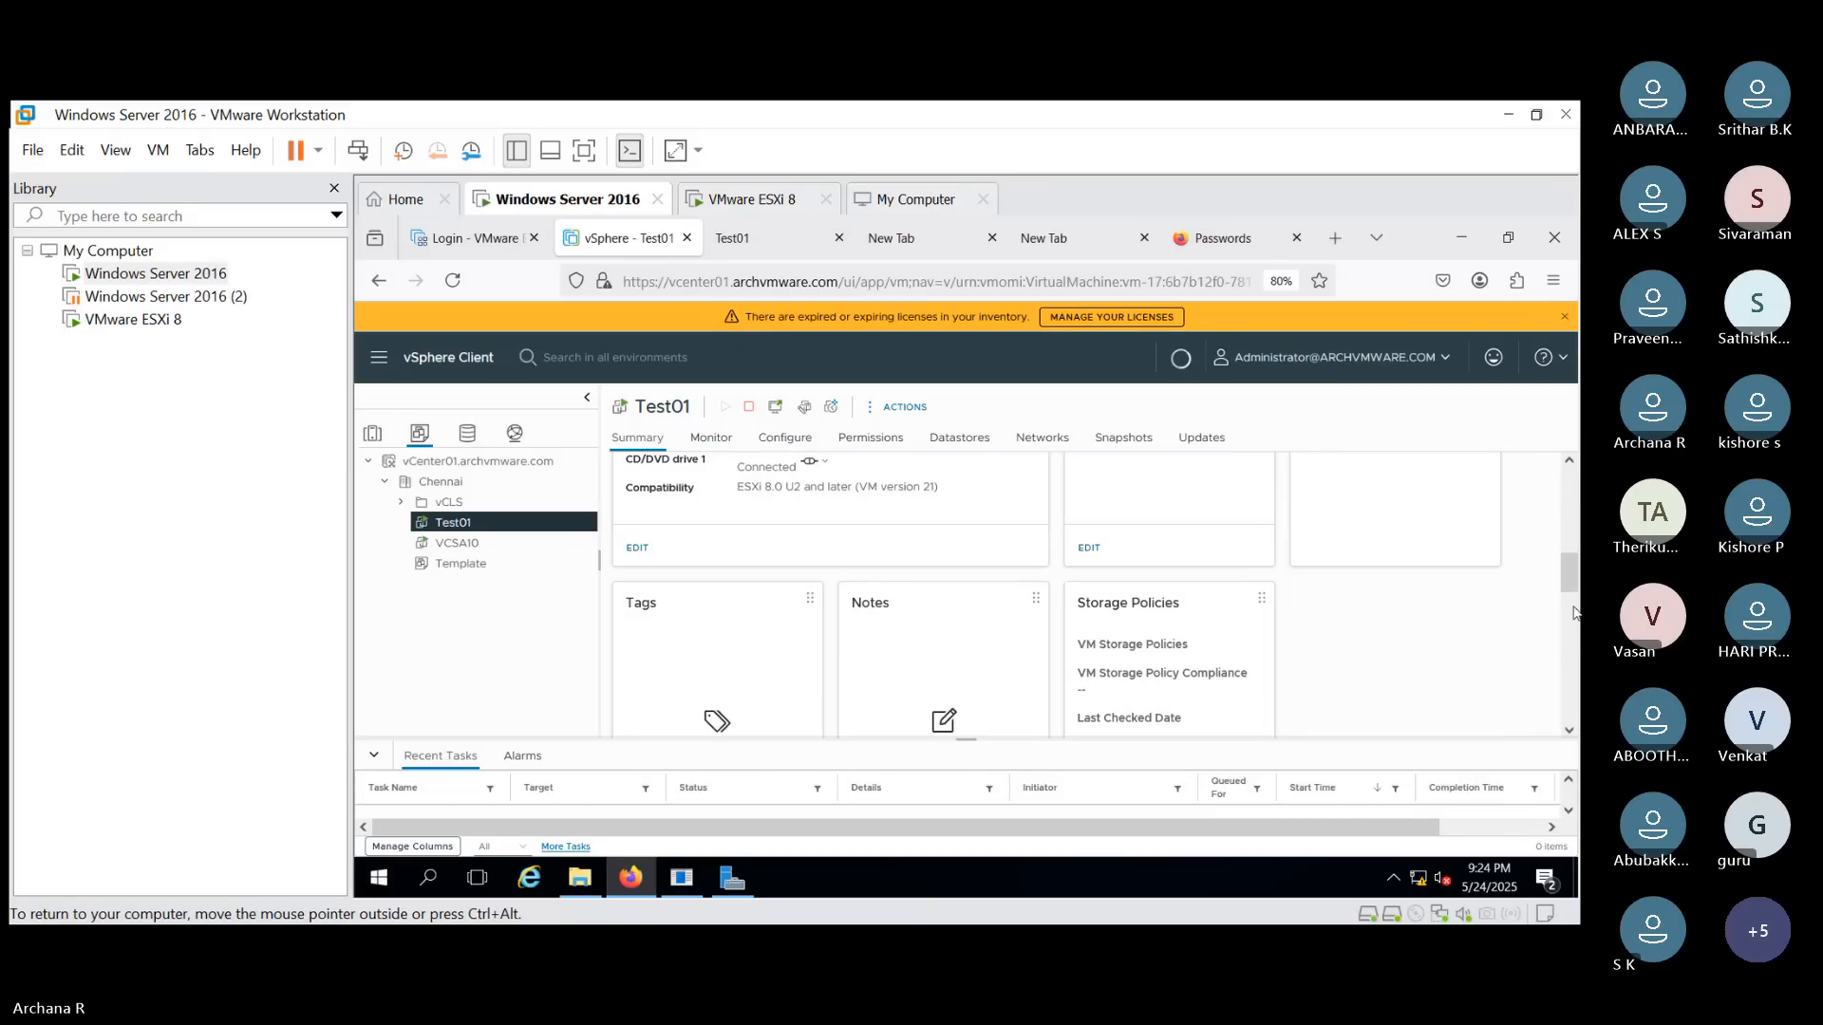
pyautogui.scroll(-3, 1573, 636)
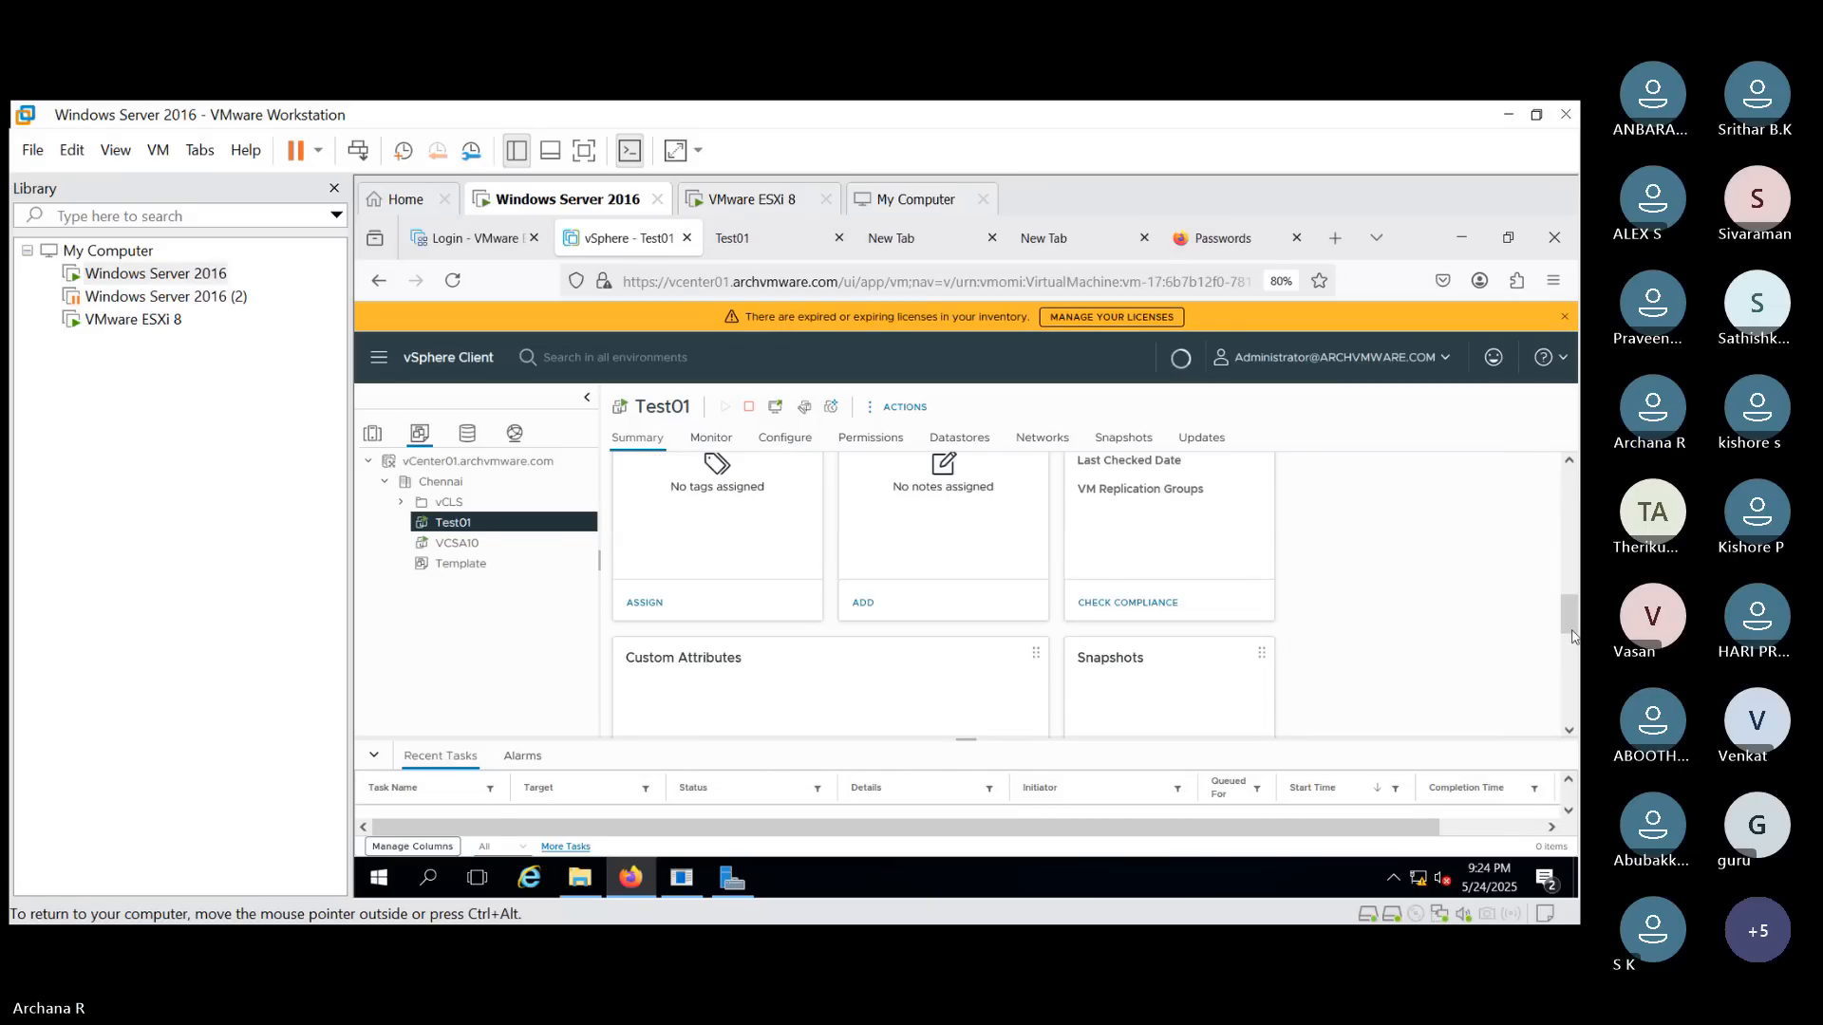
# - Return to the Test01 console and correct checklist item 6 to read "Firewall disable"
pyautogui.moveTo(1573, 636); pyautogui.dragTo(1573, 672)
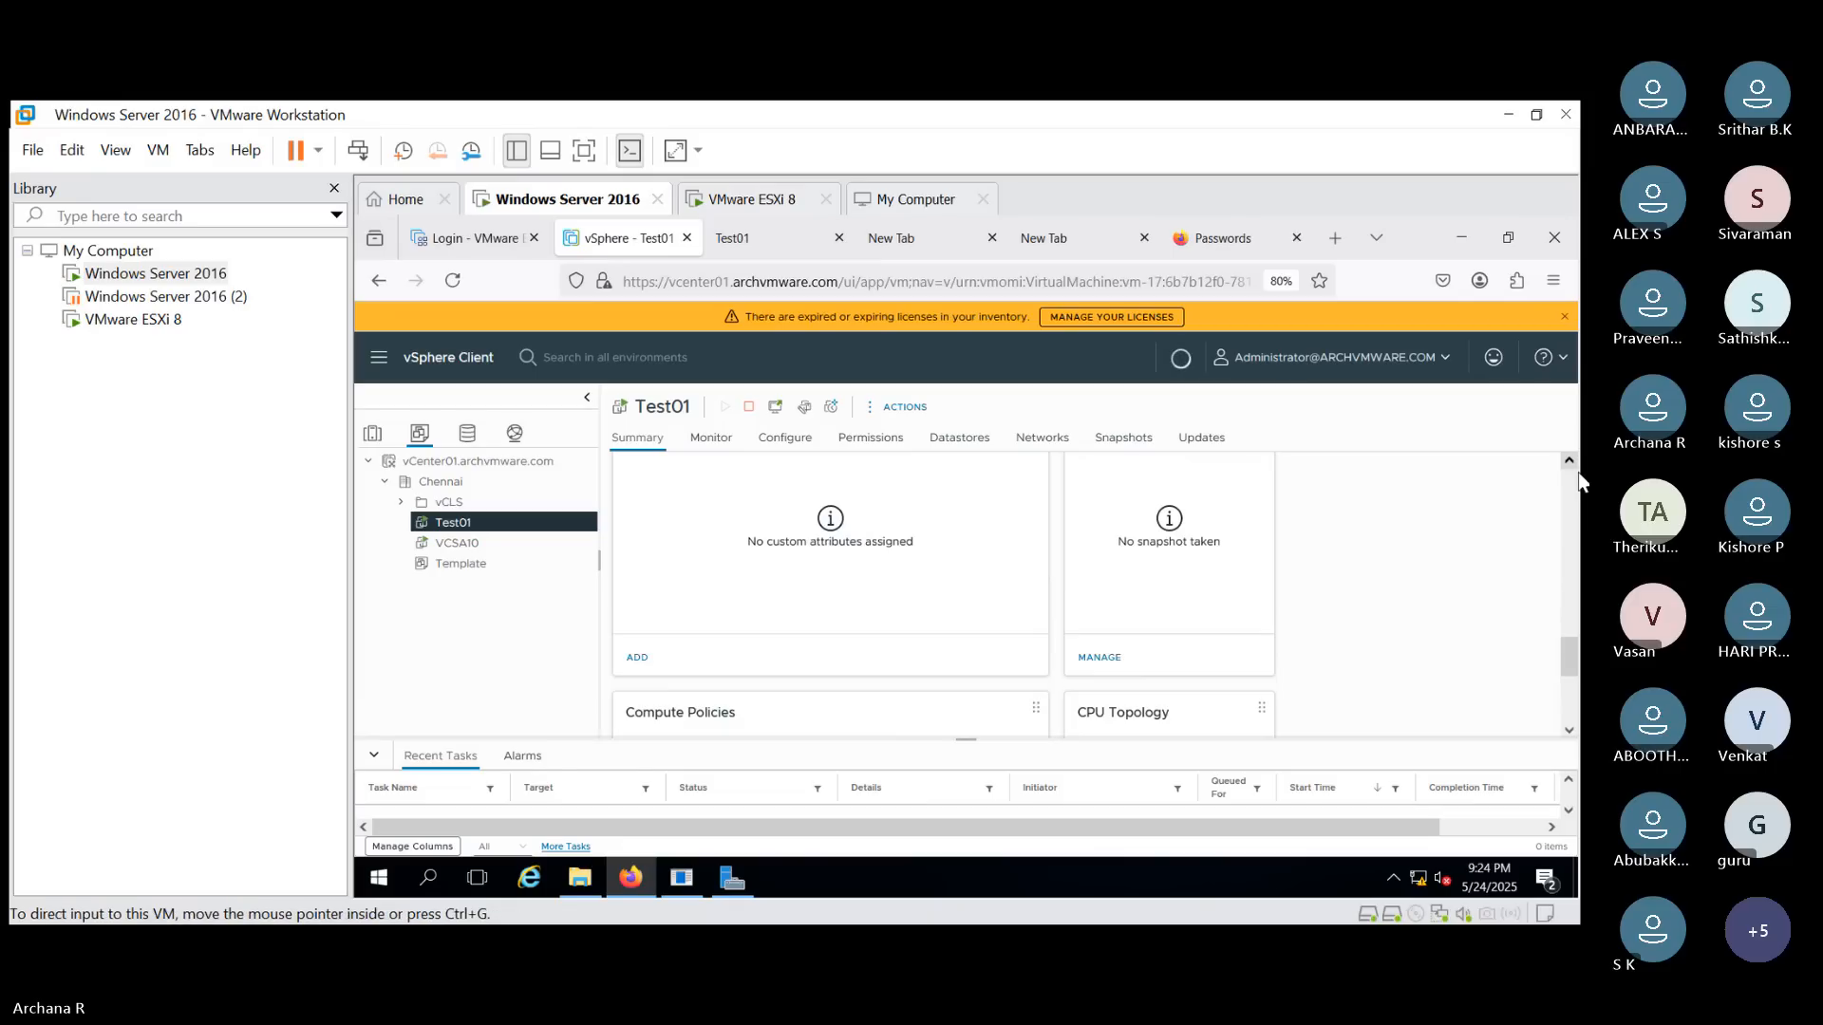
pyautogui.scroll(5, 1571, 510)
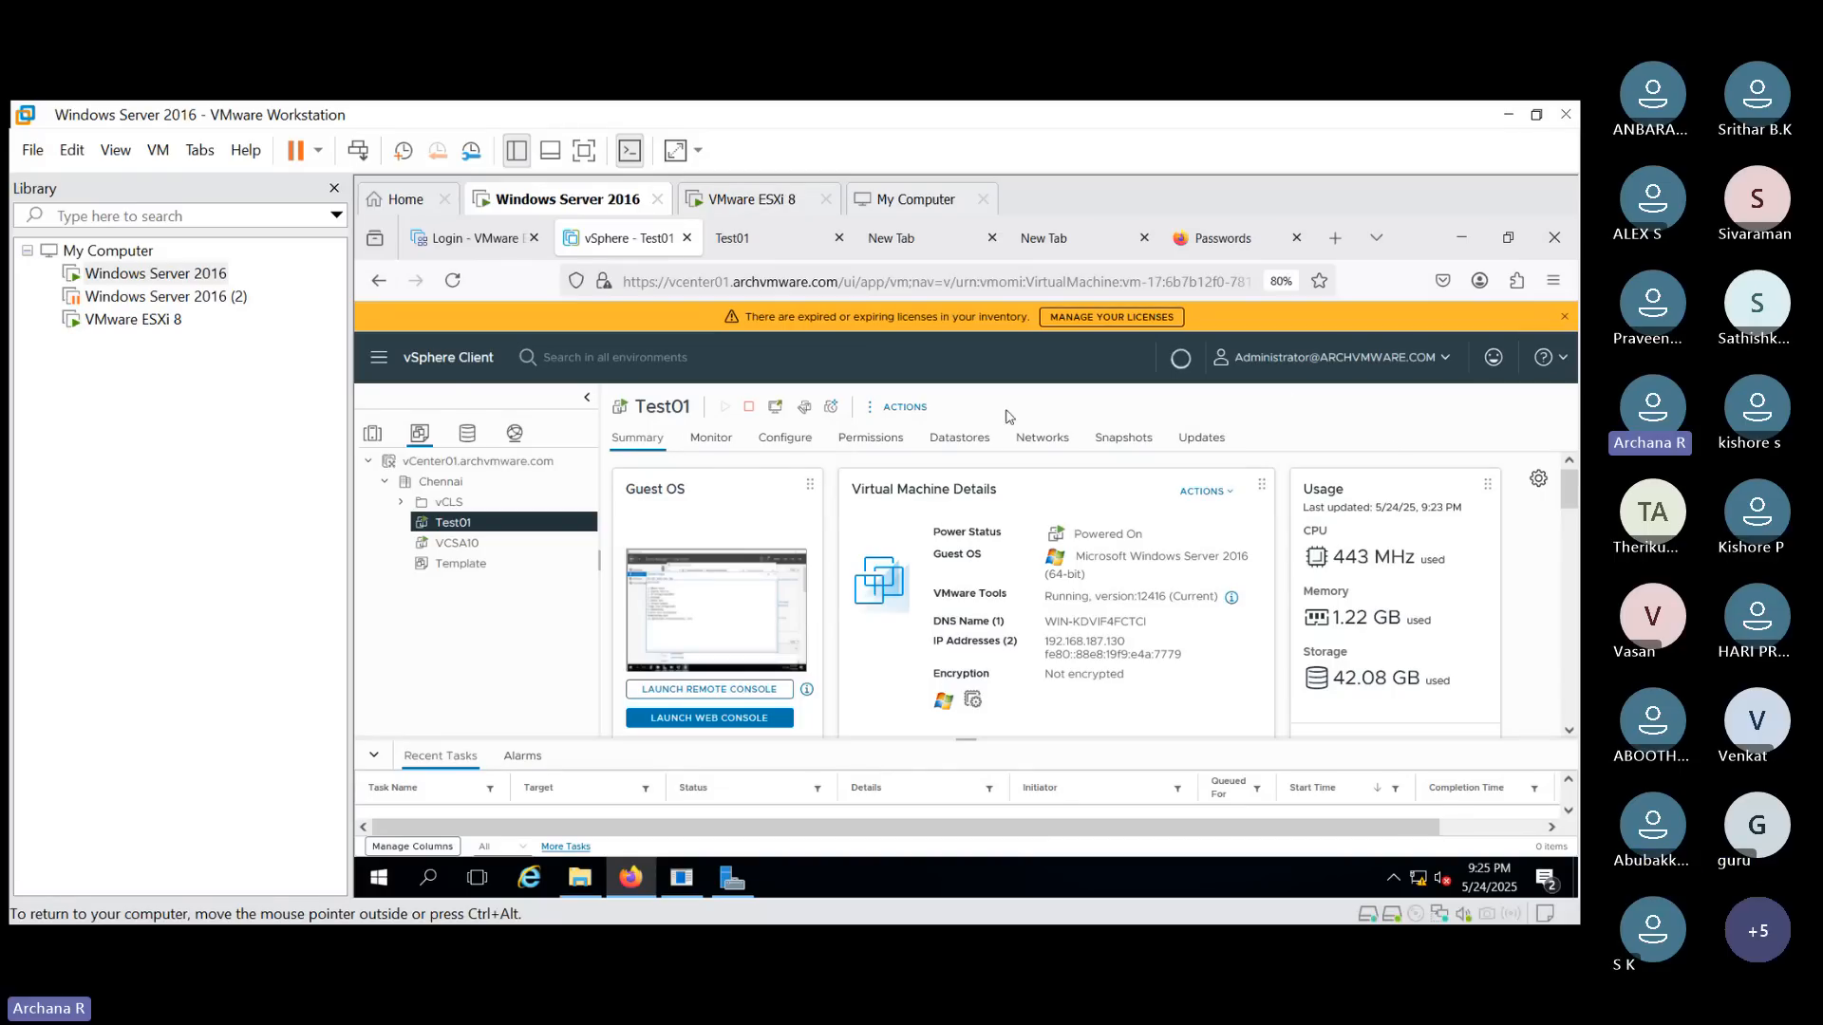
pyautogui.click(782, 246)
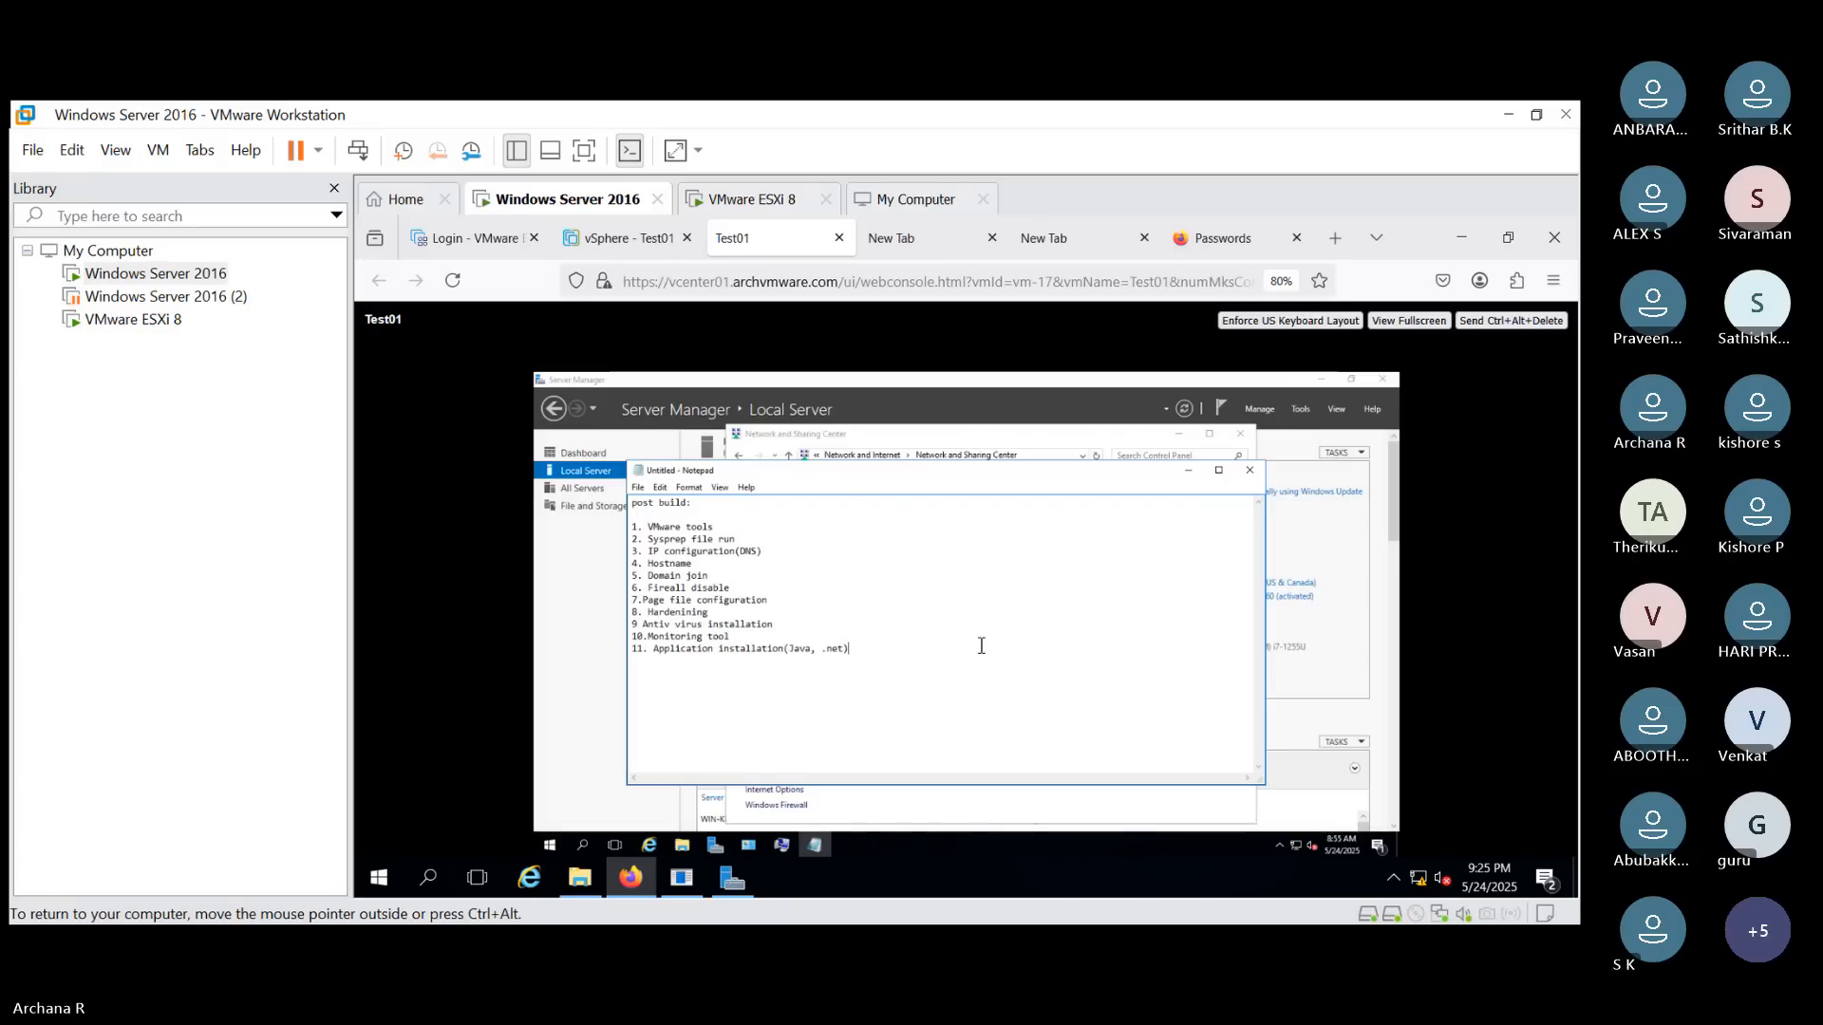
pyautogui.click(670, 591)
pyautogui.write('w')
# - Highlight the whole post-build checklist text in Notepad to review it
pyautogui.moveTo(871, 653); pyautogui.dragTo(647, 518)
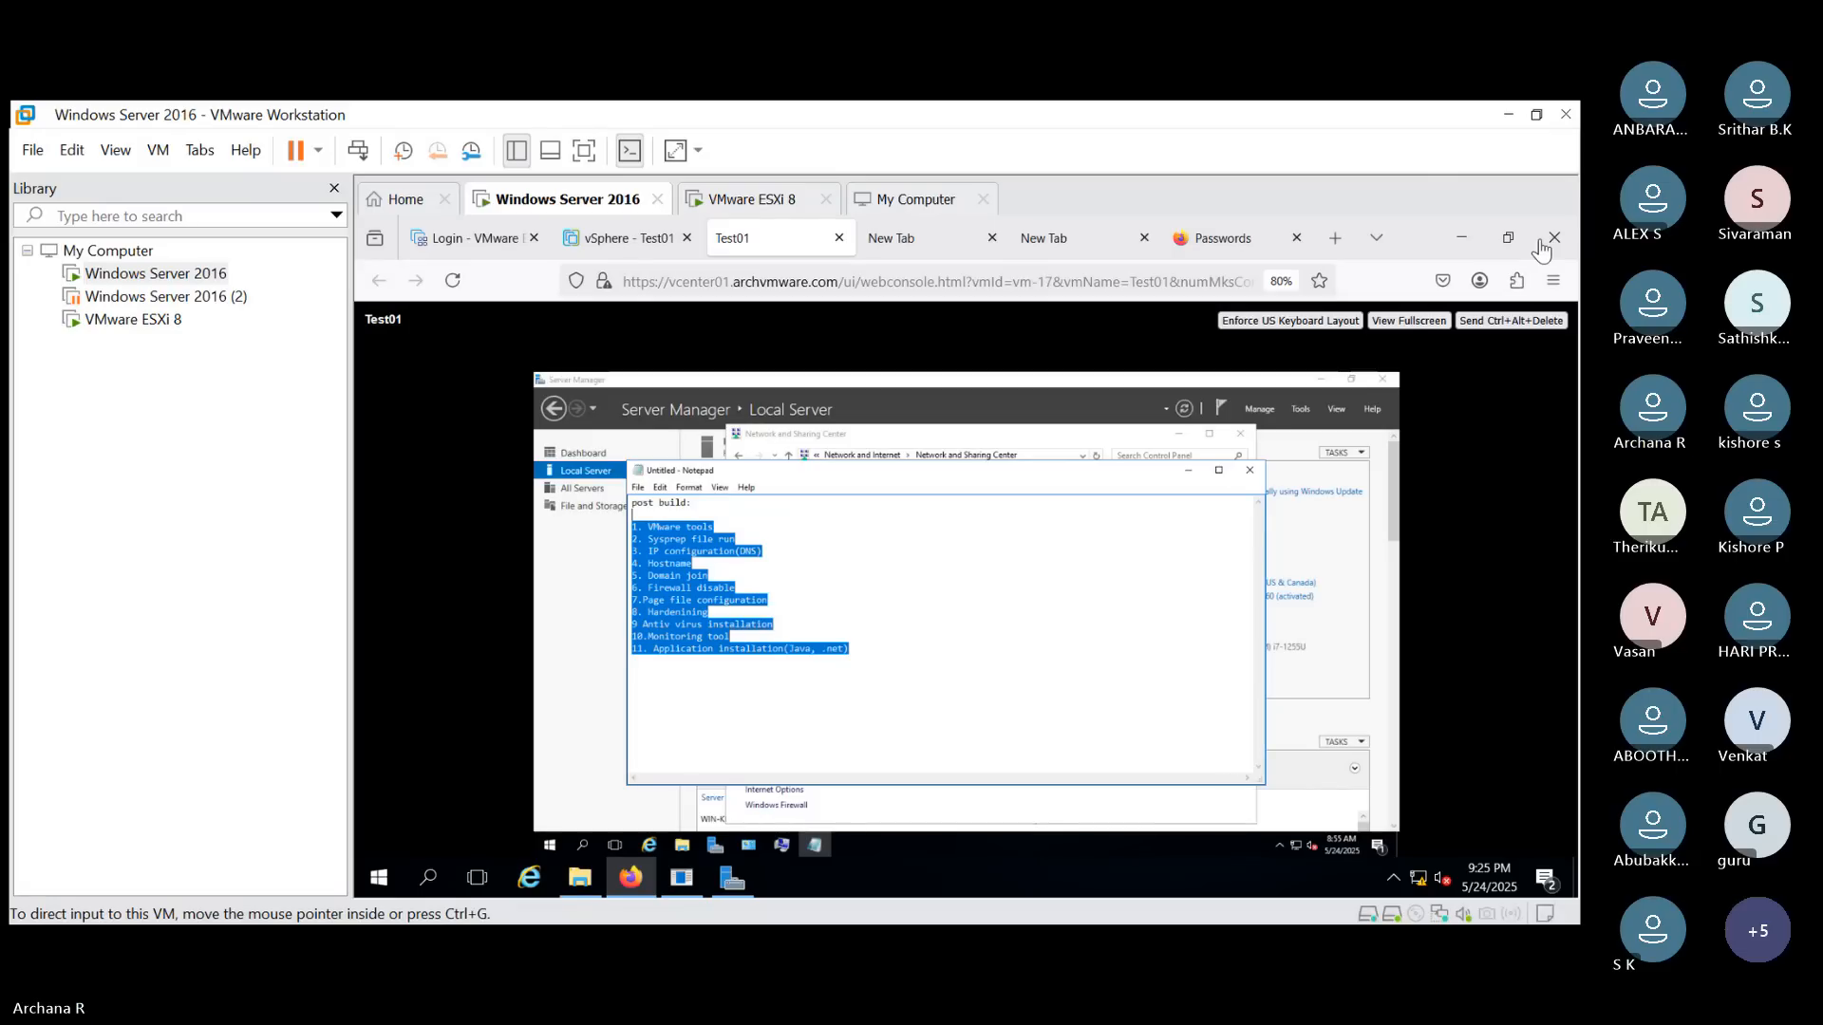
pyautogui.click(811, 682)
pyautogui.click(926, 619)
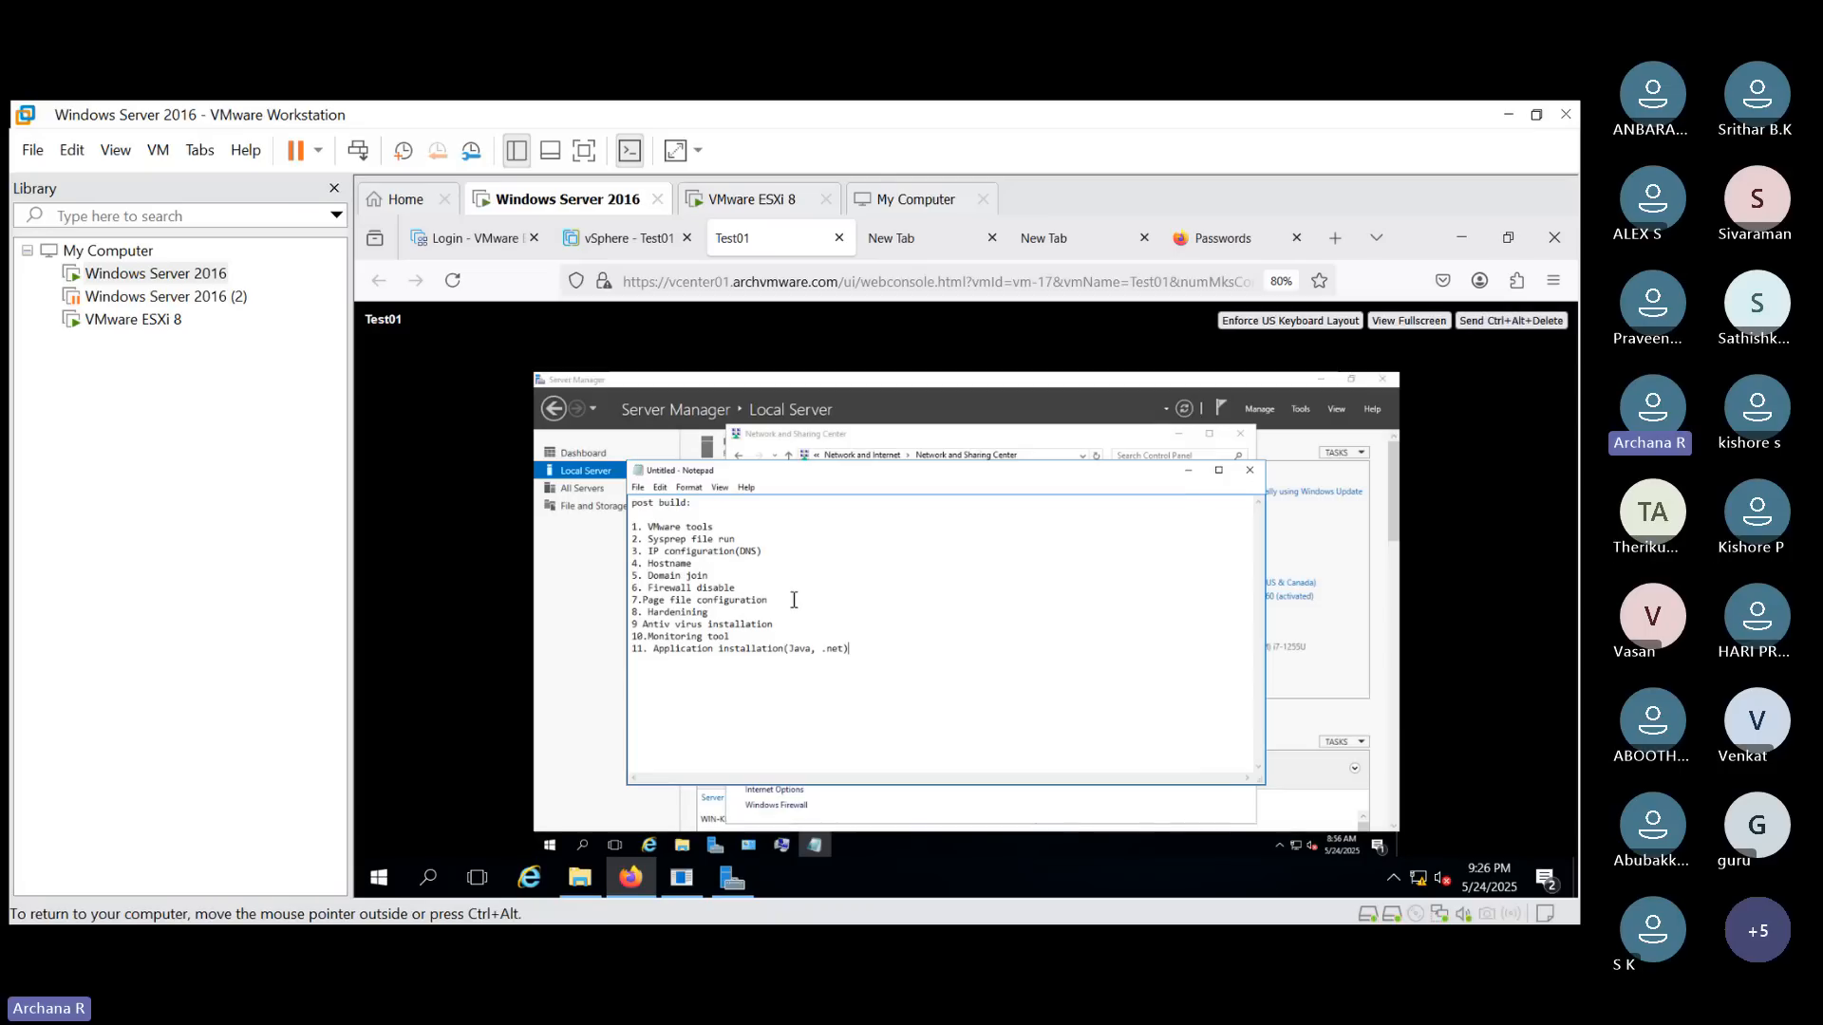
pyautogui.moveTo(864, 662); pyautogui.dragTo(629, 504)
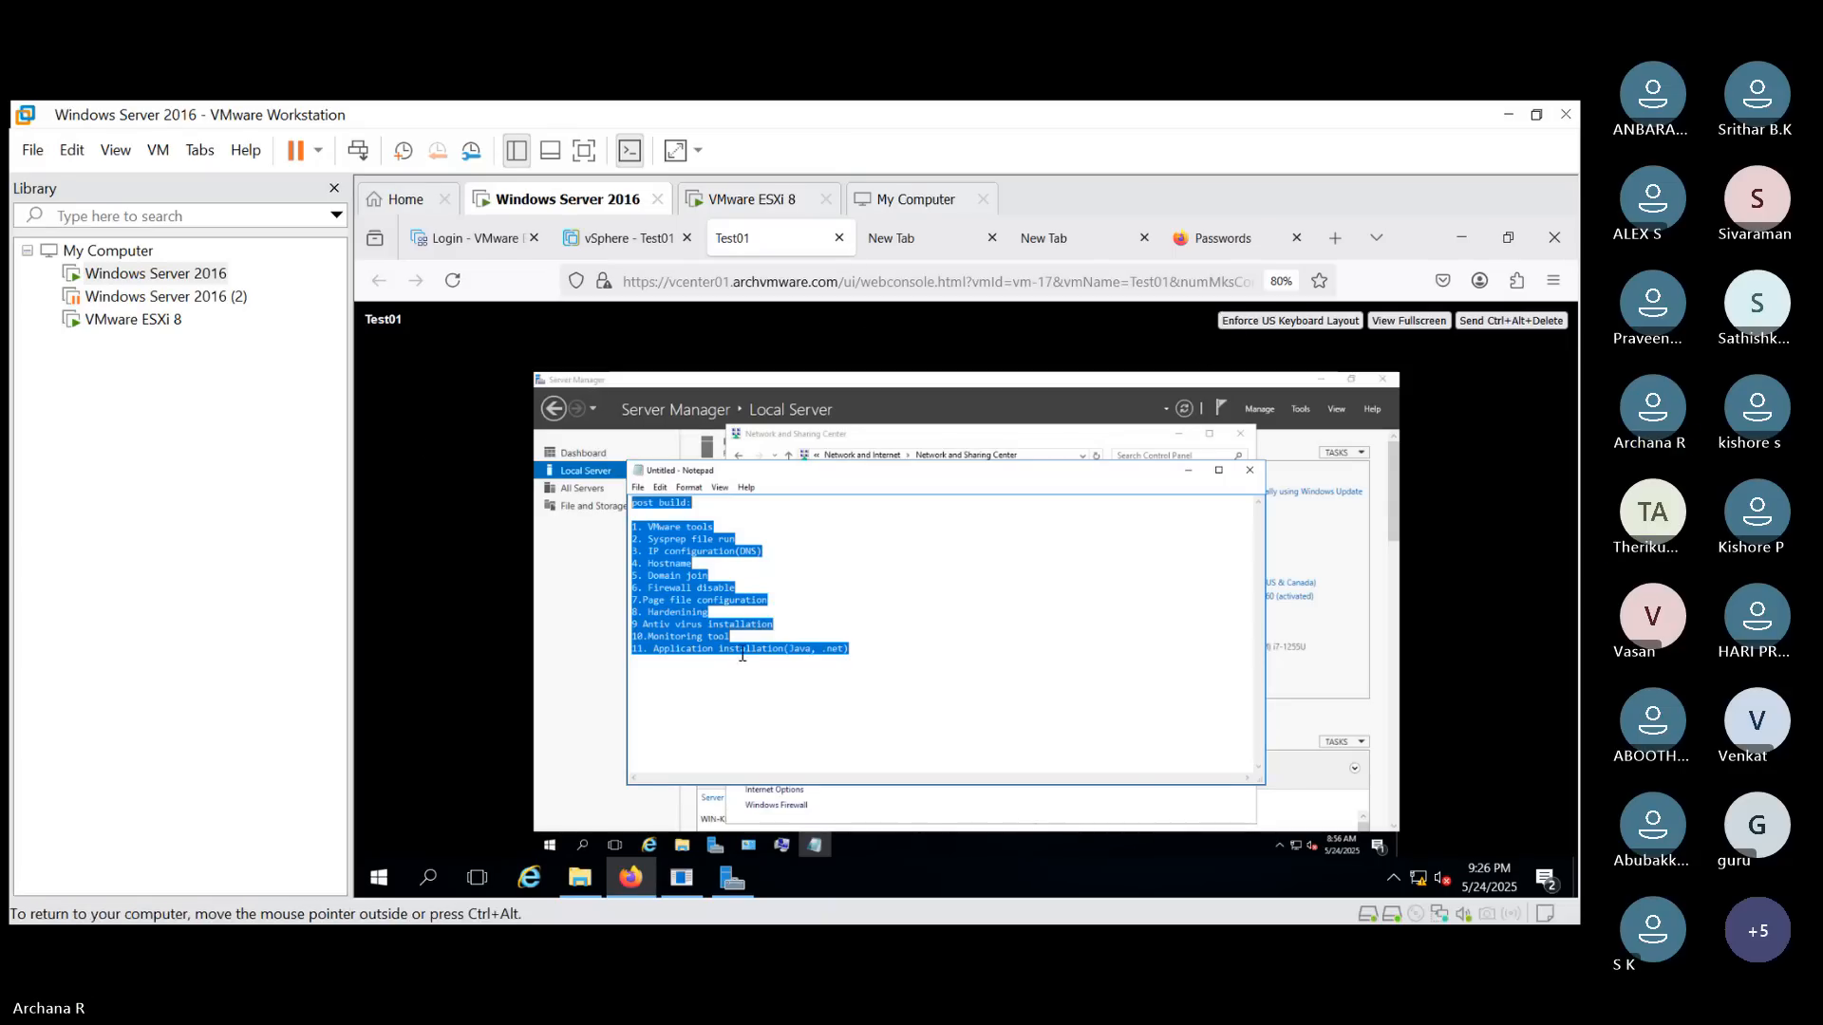
pyautogui.click(905, 633)
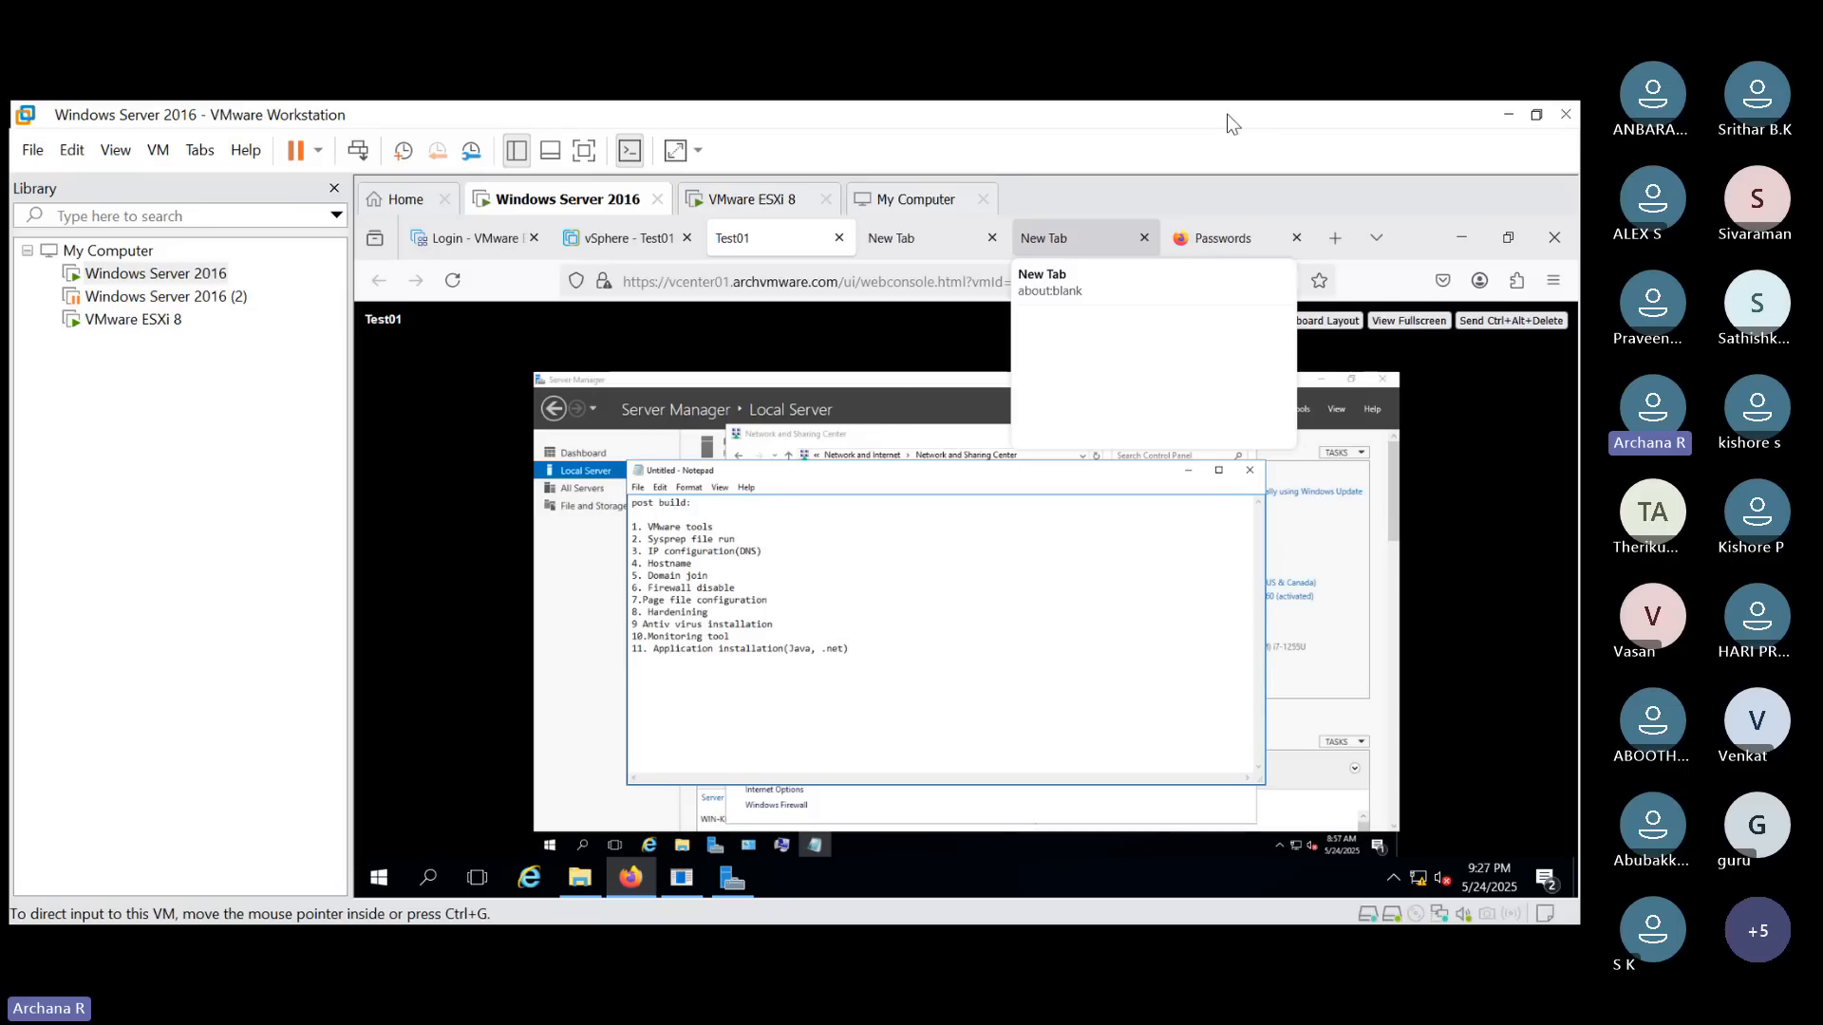
# - Minimize Notepad, return to the vSphere Client, and convert the Template to a virtual machine on host 192.168.10.11
pyautogui.click(1188, 472)
pyautogui.click(619, 237)
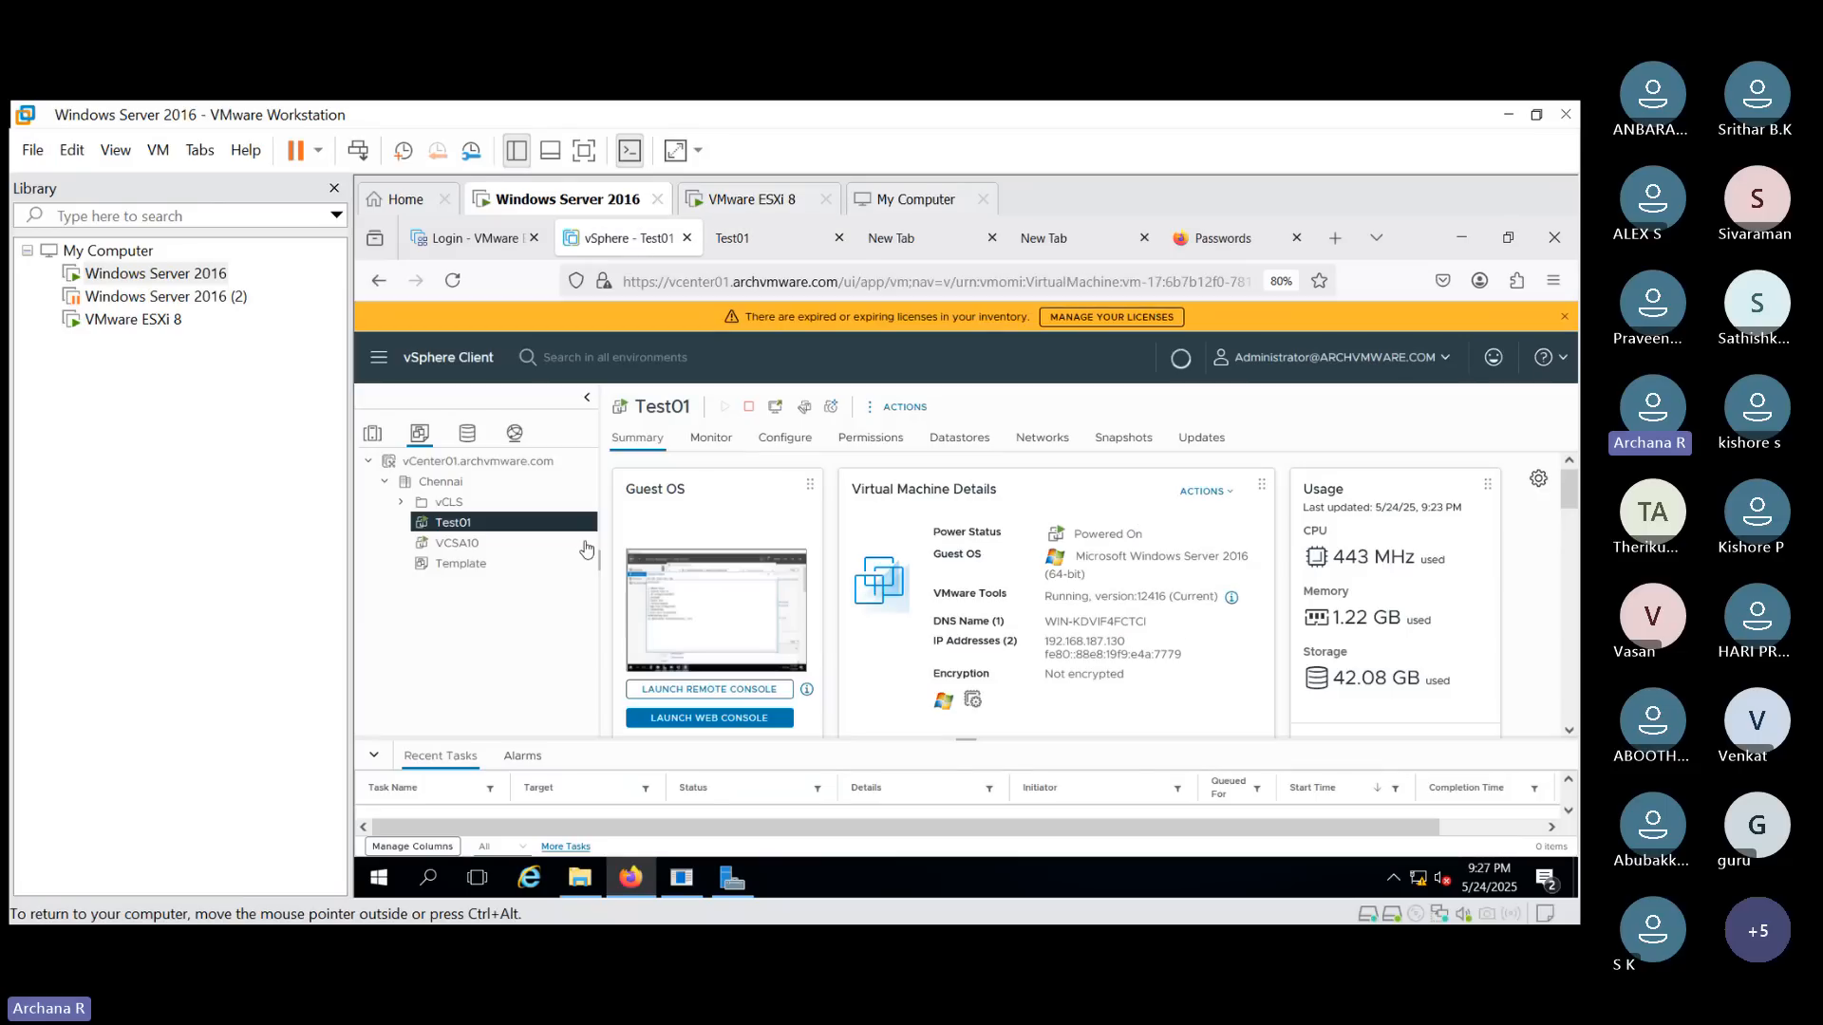
pyautogui.click(512, 563)
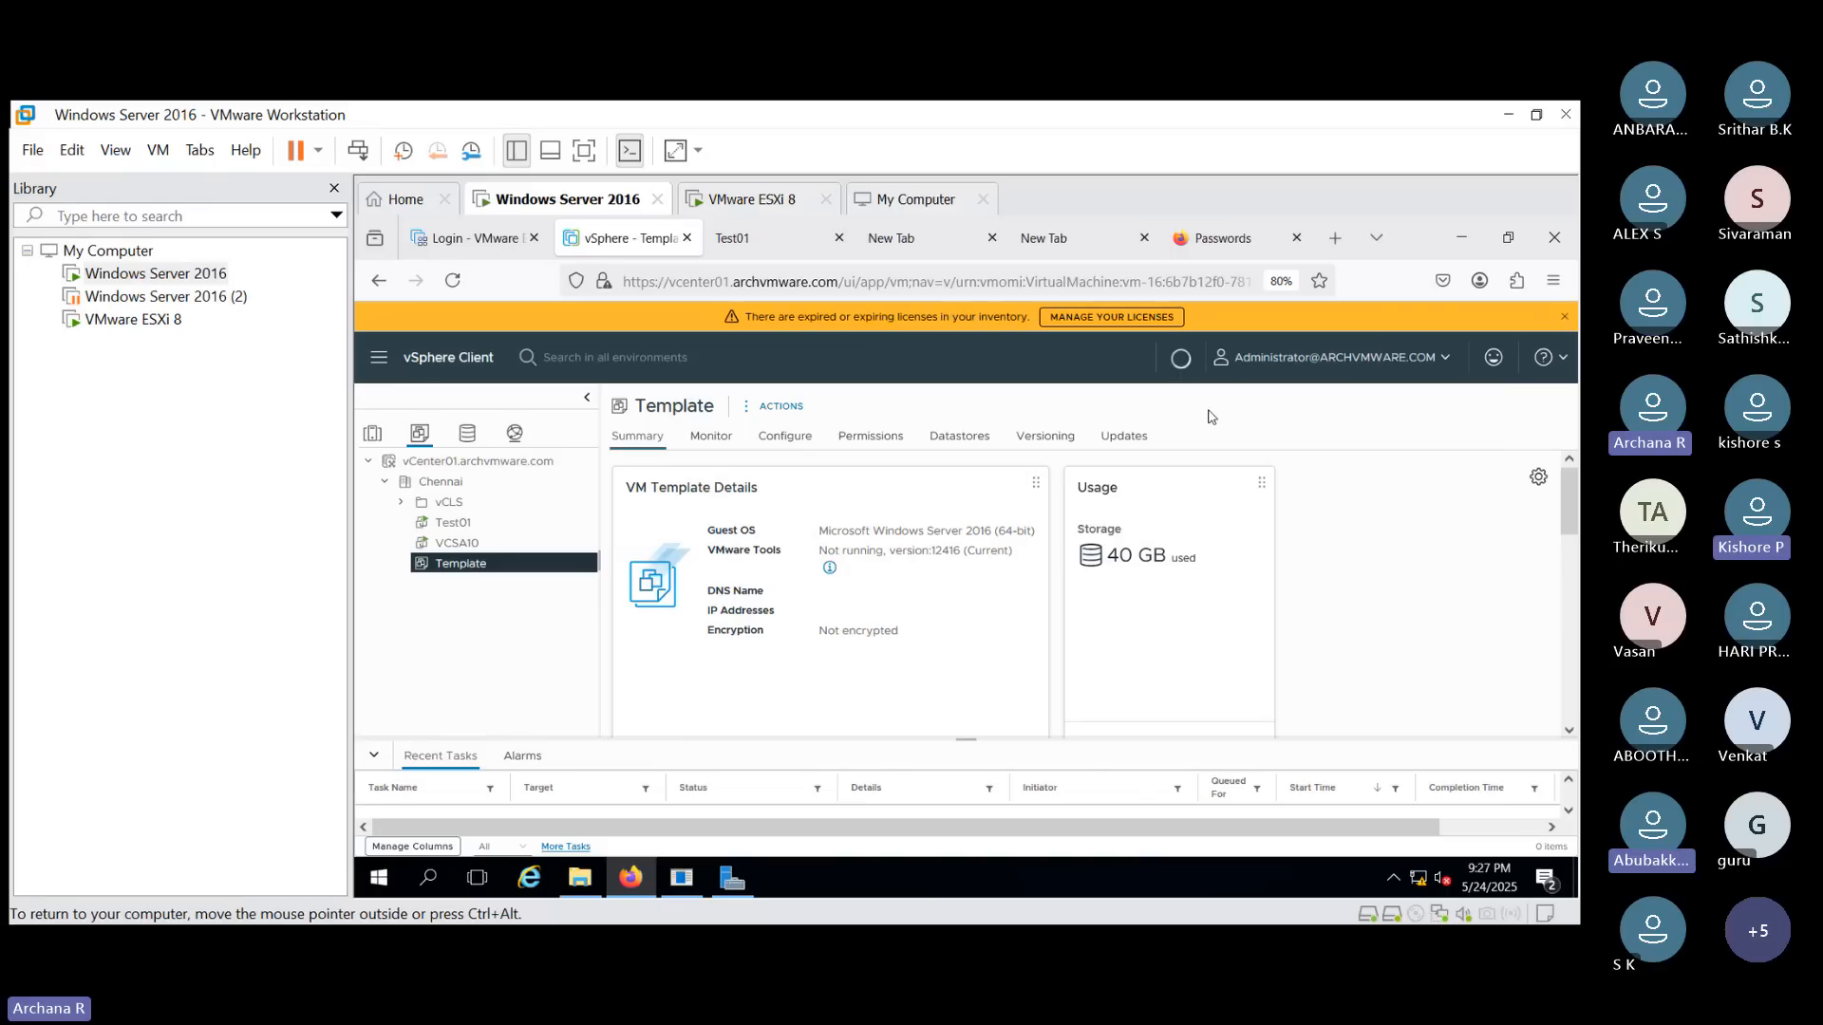
pyautogui.click(789, 408)
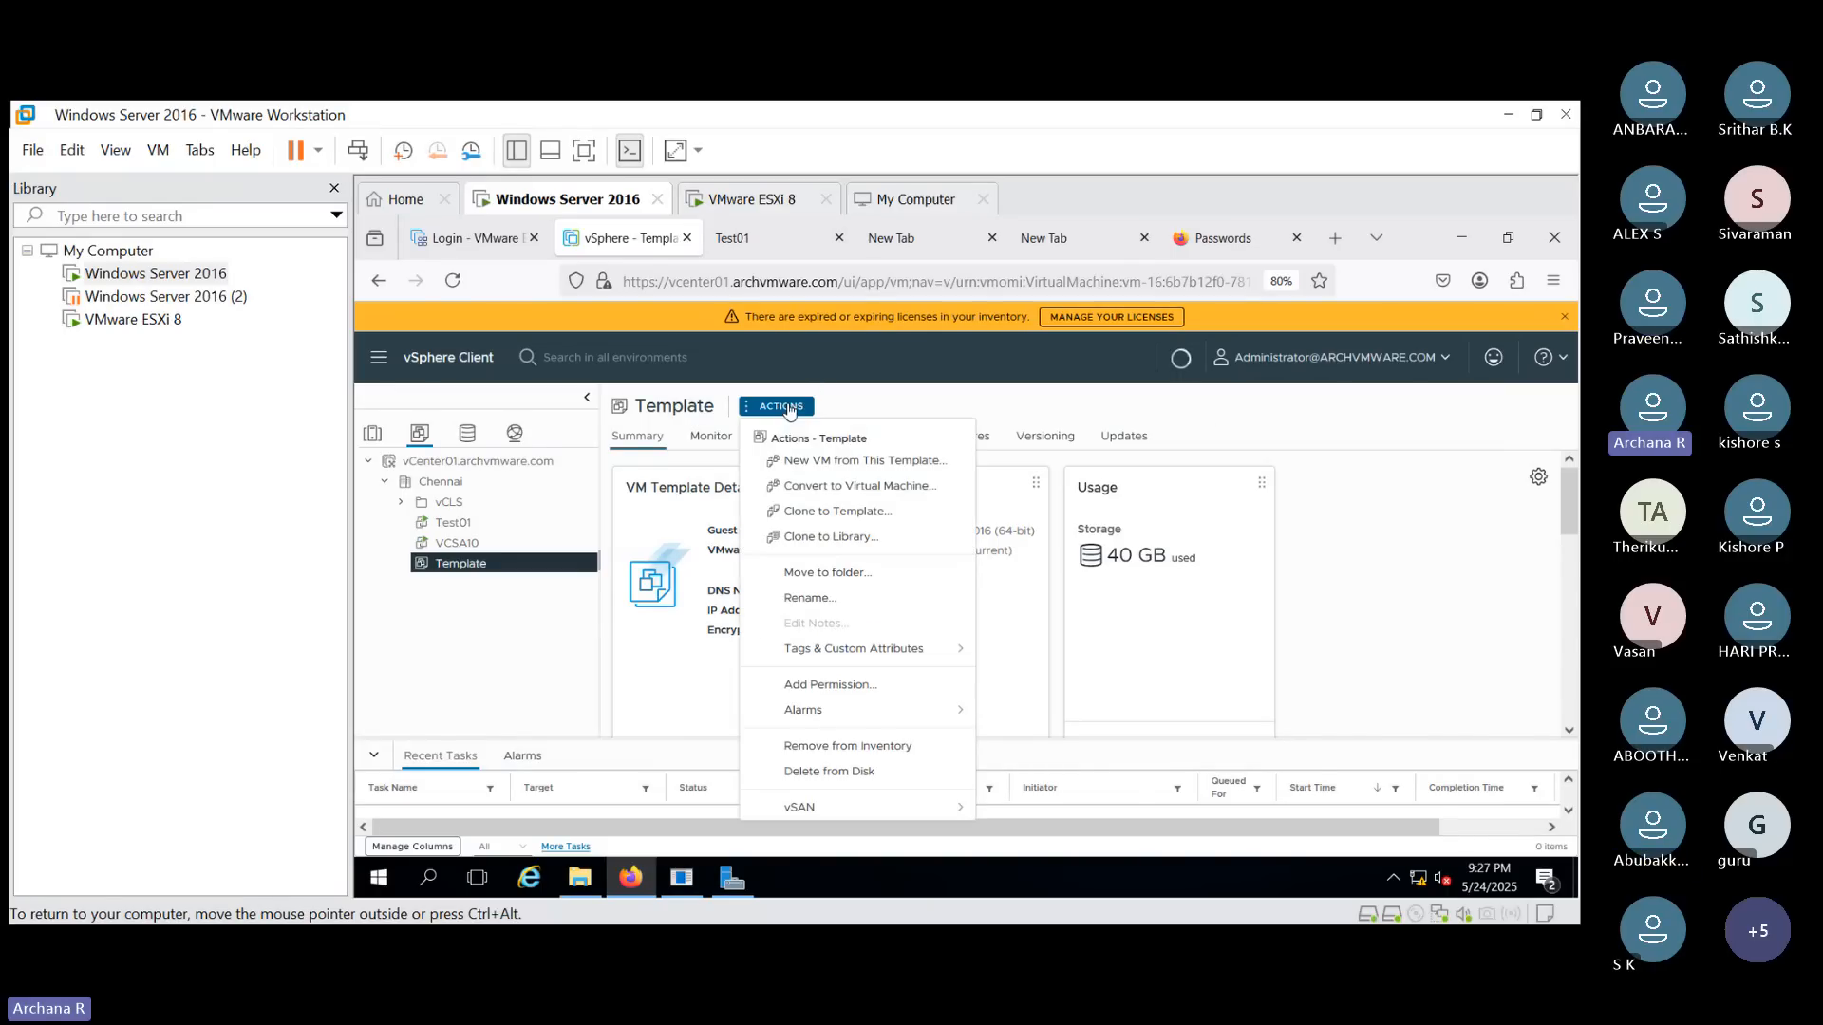
pyautogui.click(903, 486)
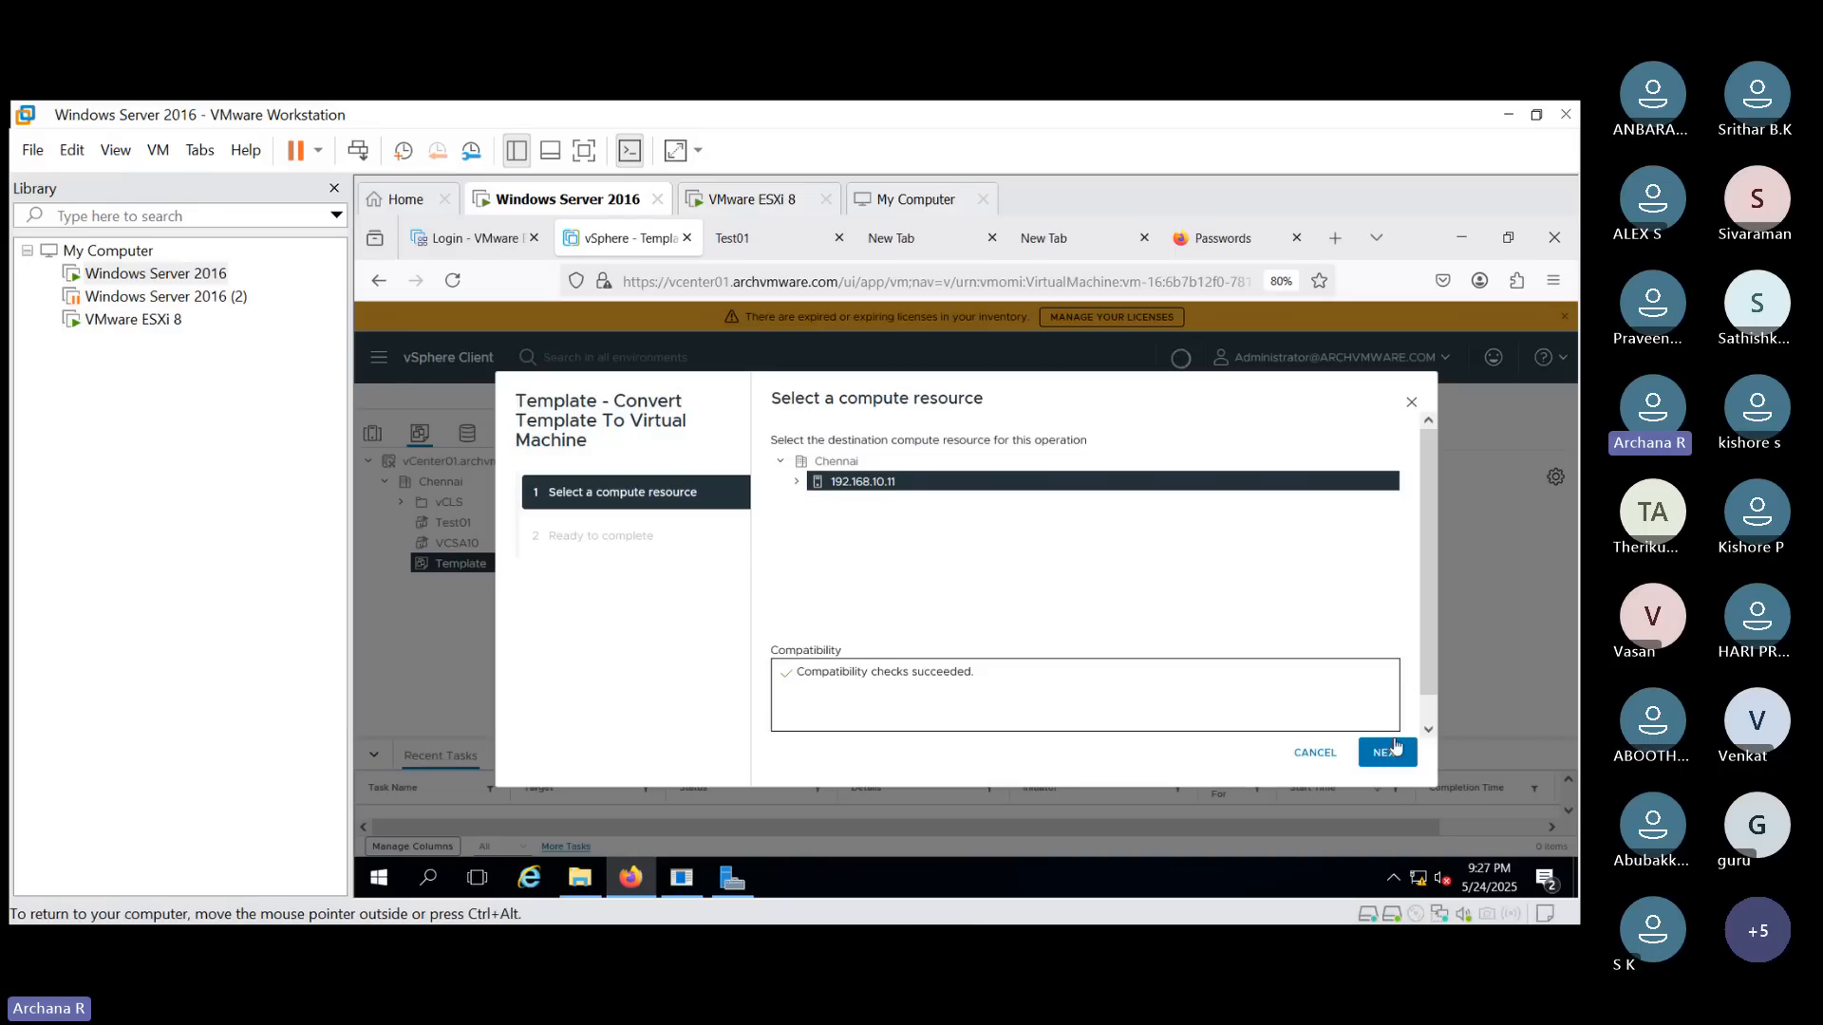
pyautogui.click(1388, 753)
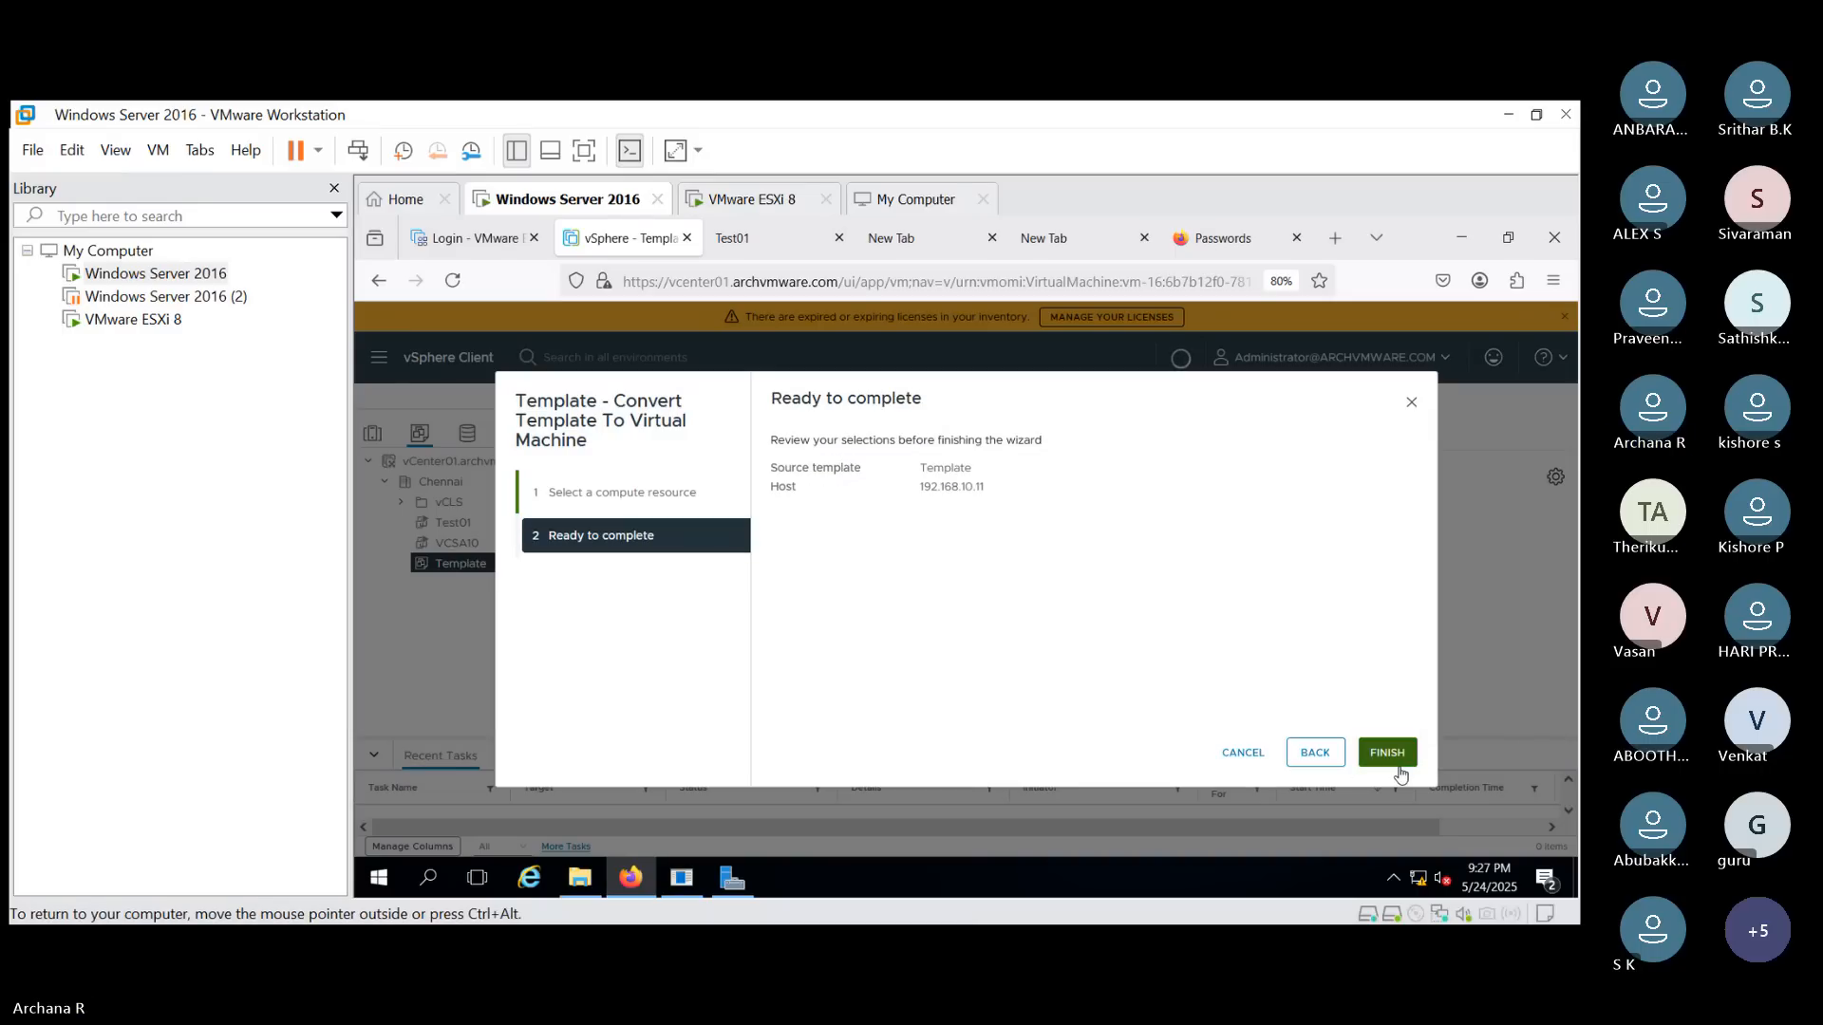
pyautogui.click(1390, 759)
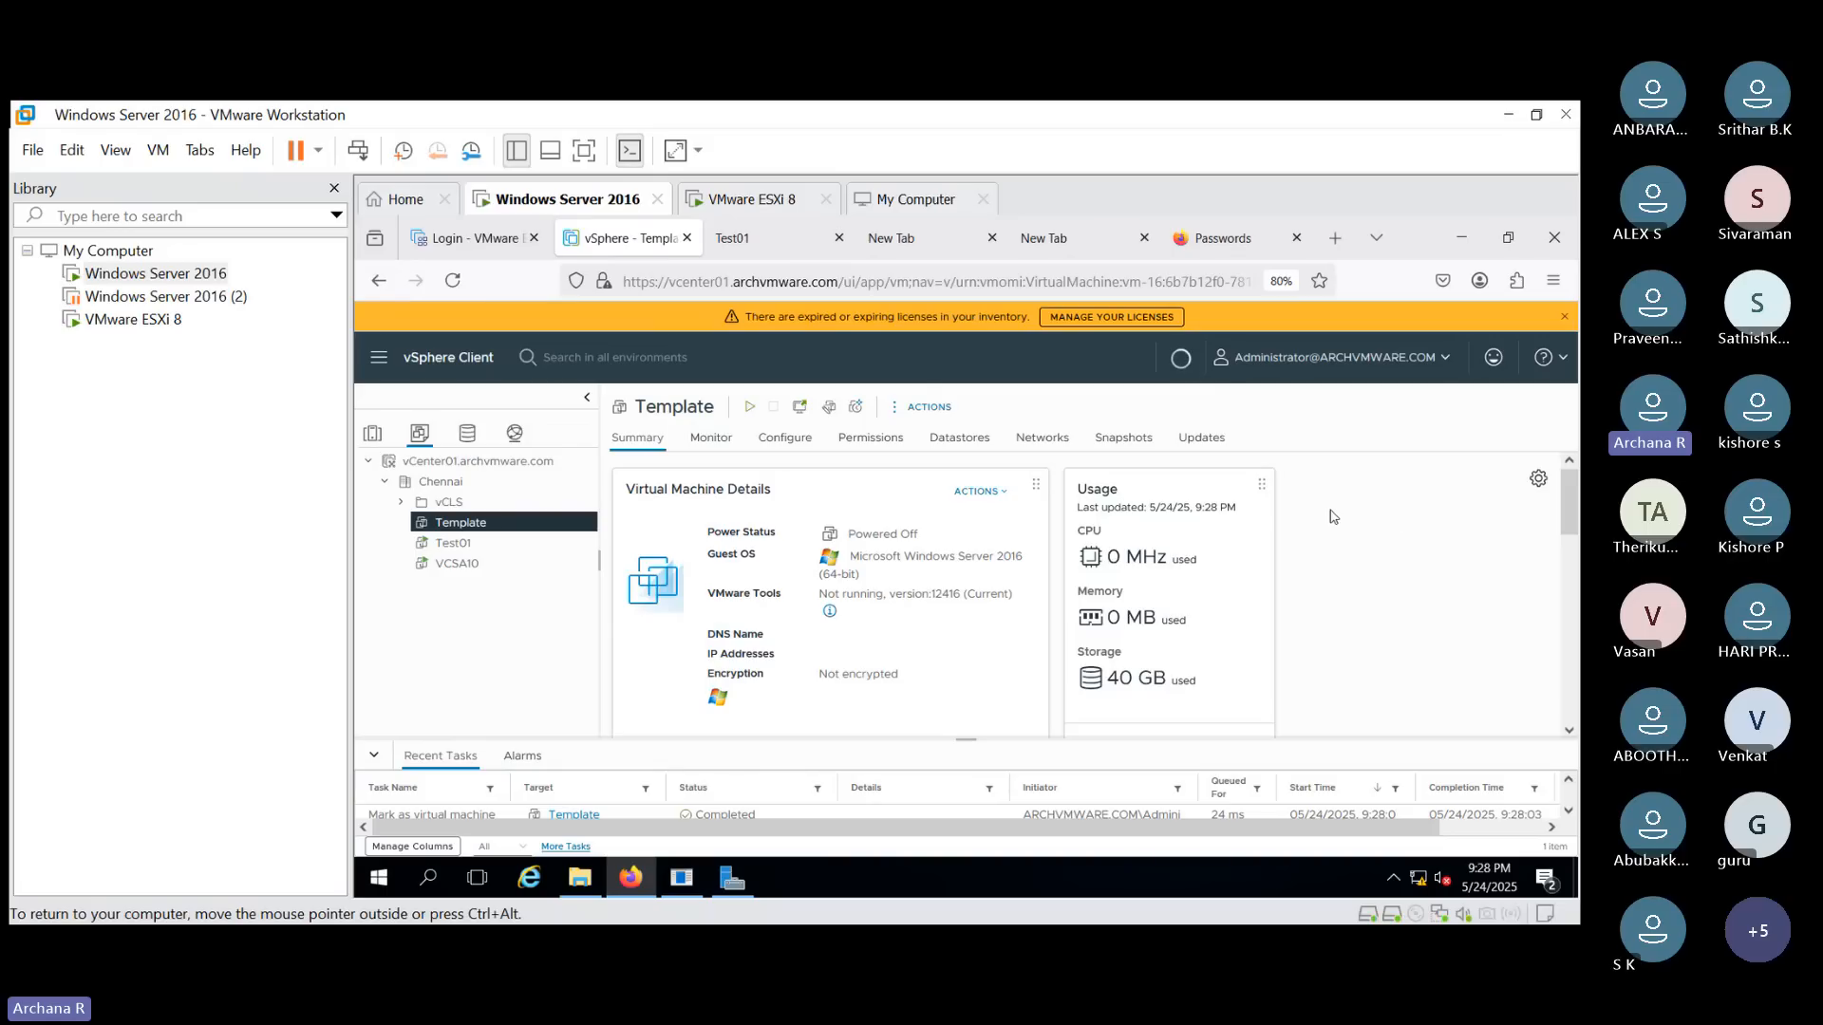
pyautogui.click(921, 406)
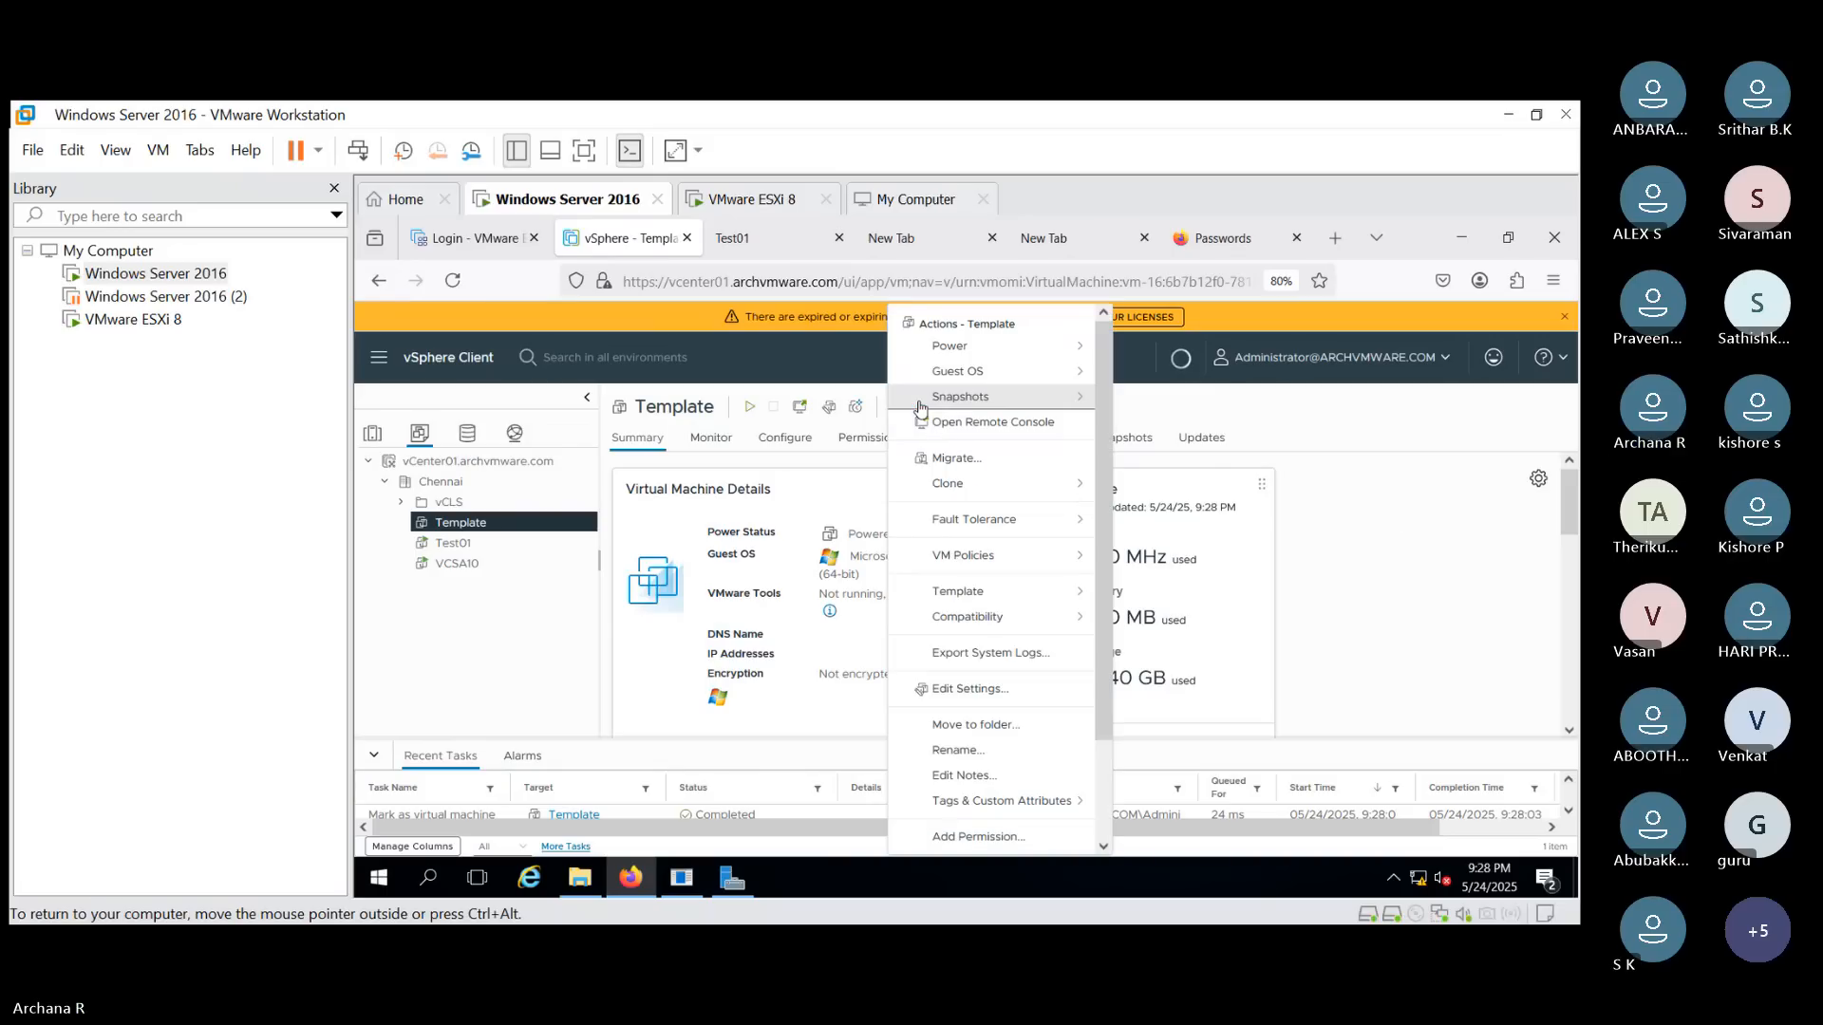
pyautogui.click(983, 588)
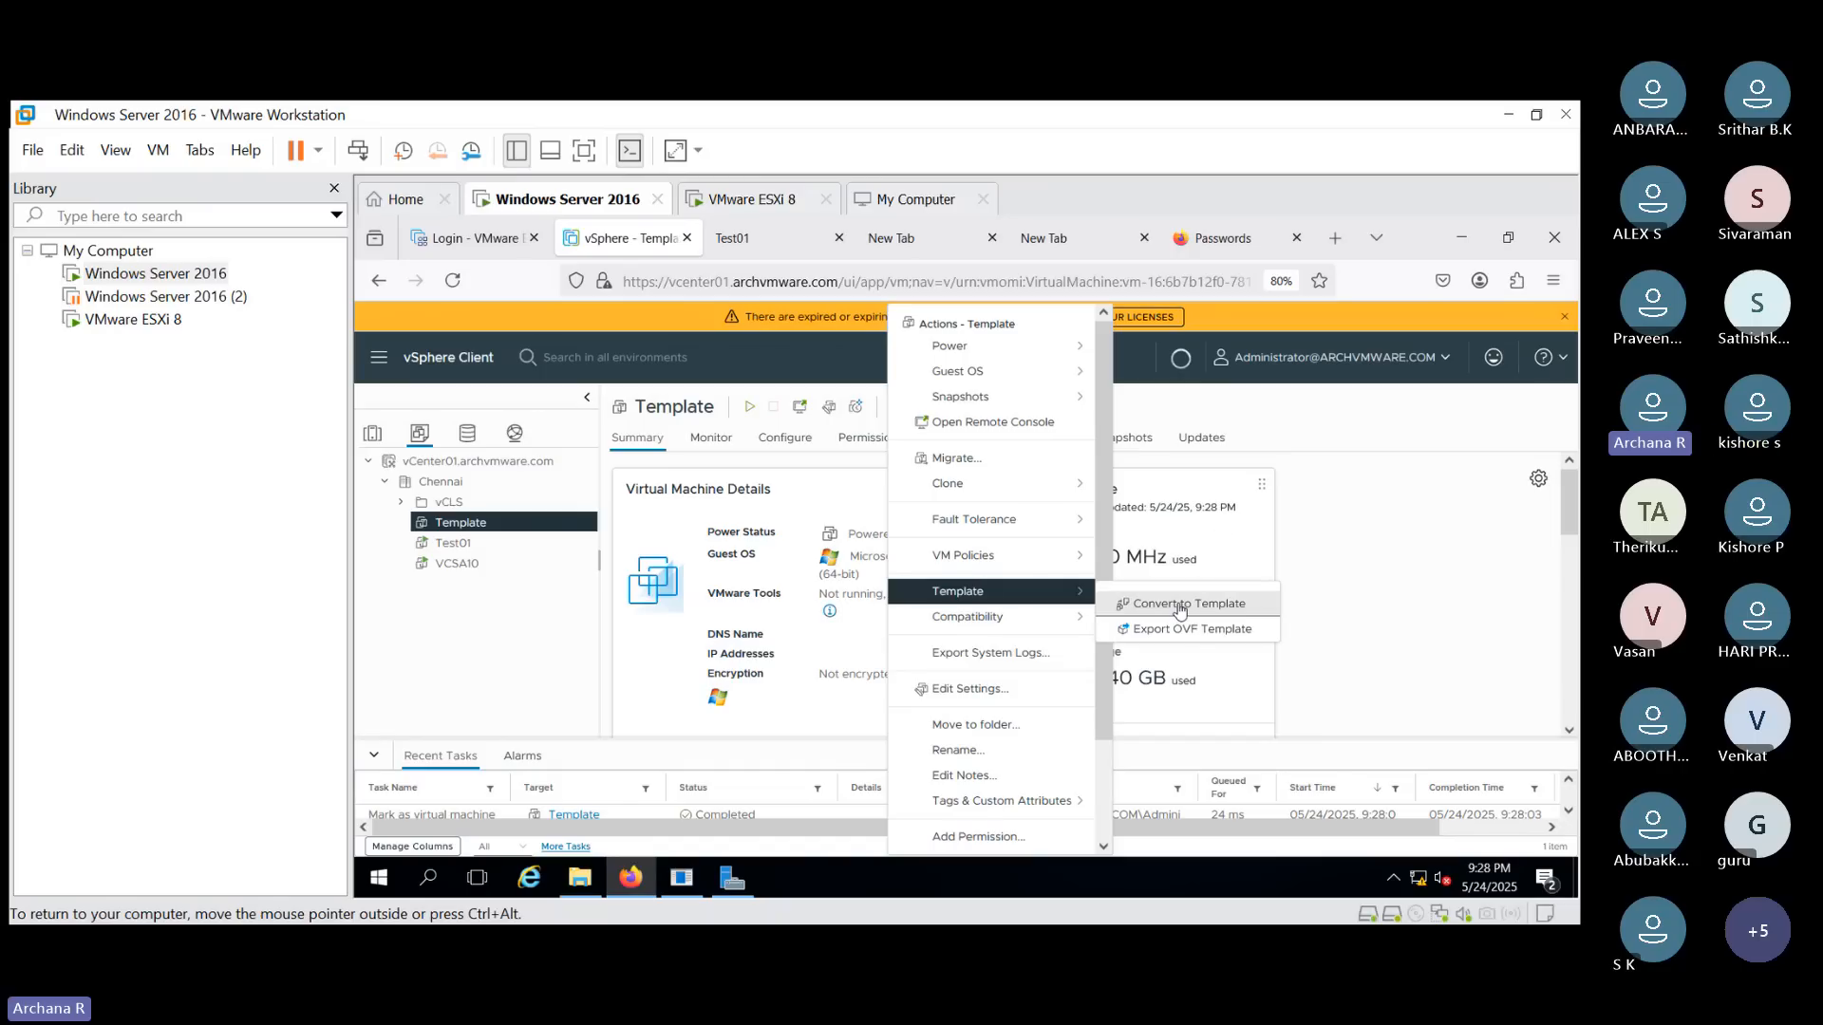
pyautogui.click(1385, 411)
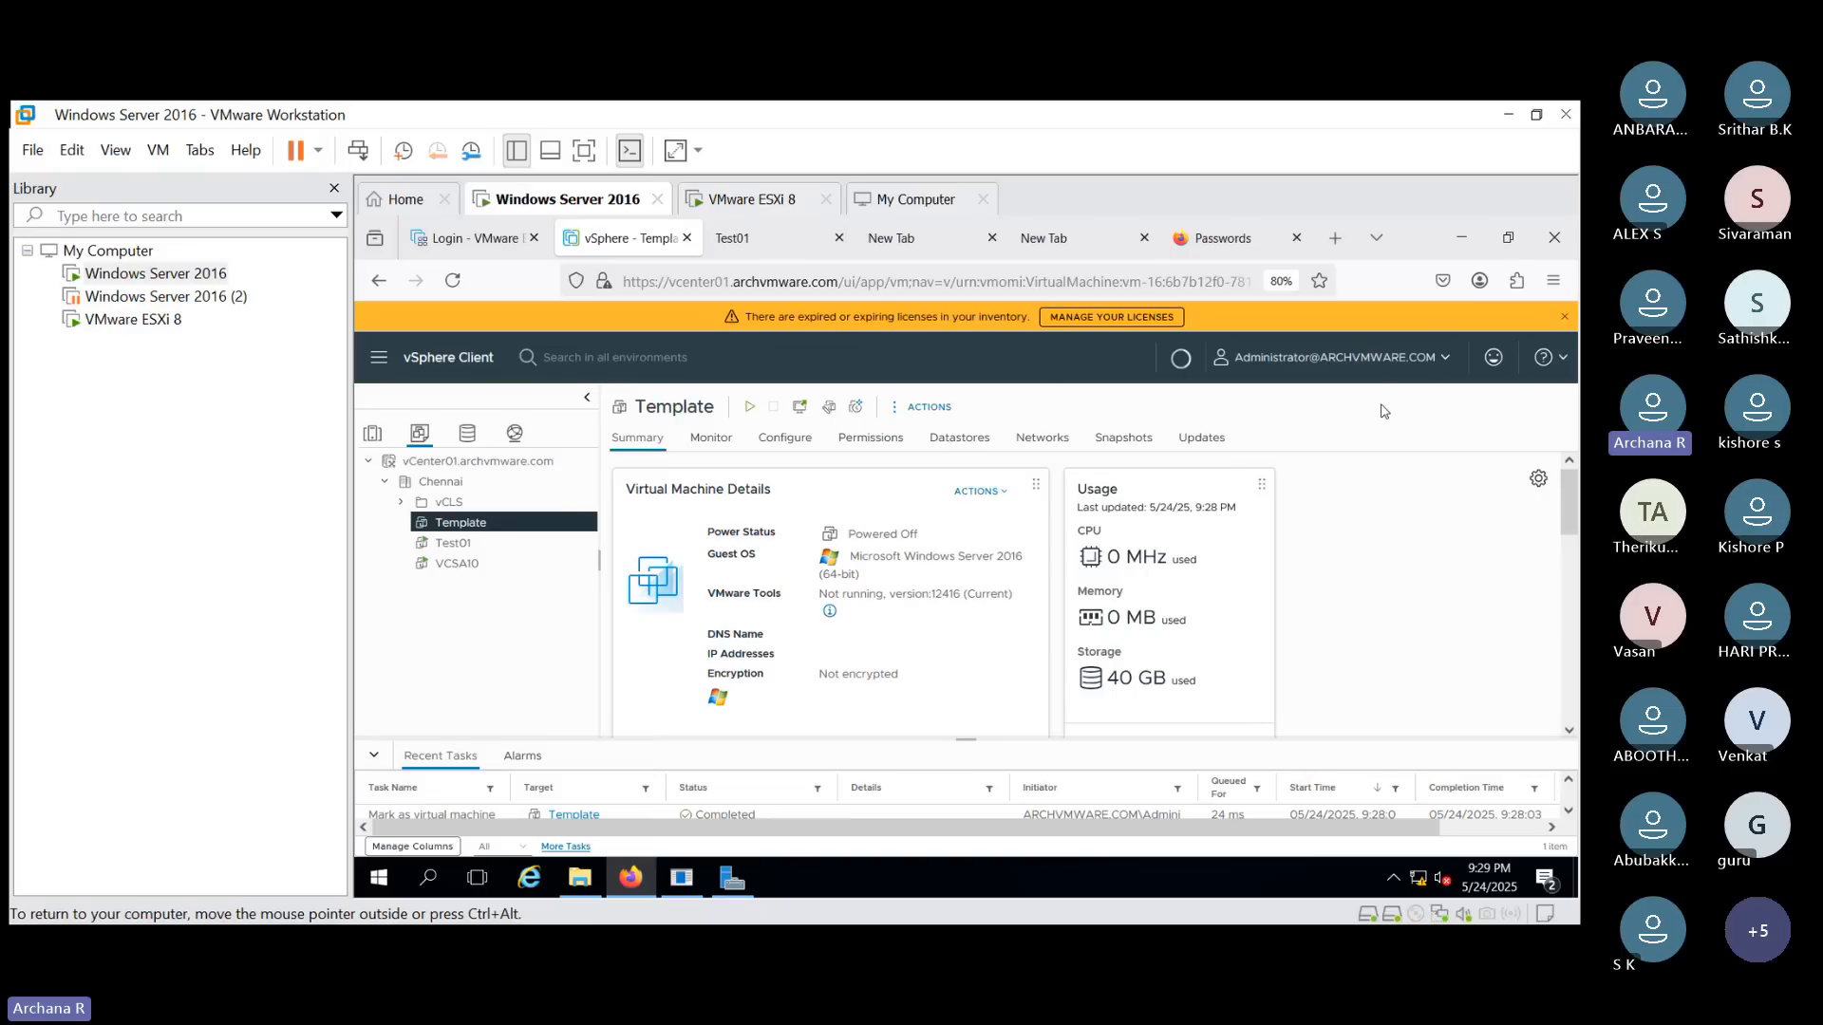
pyautogui.click(943, 413)
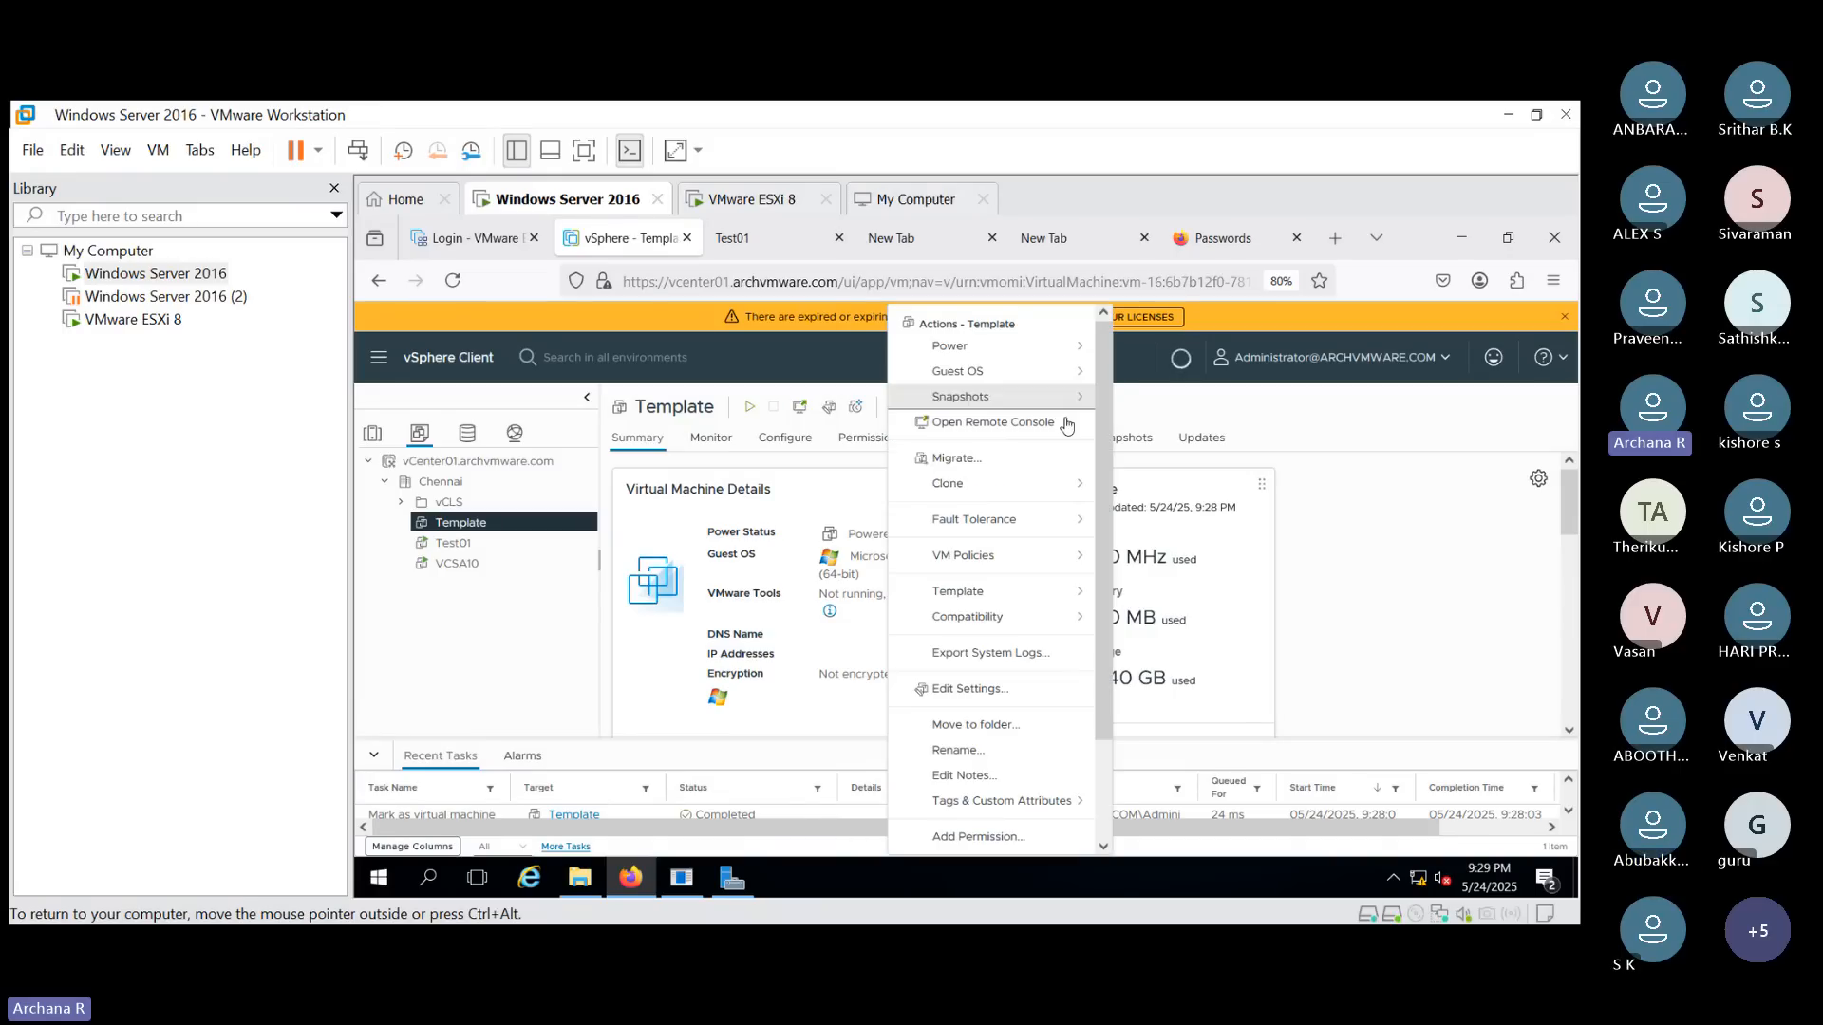
pyautogui.click(1382, 424)
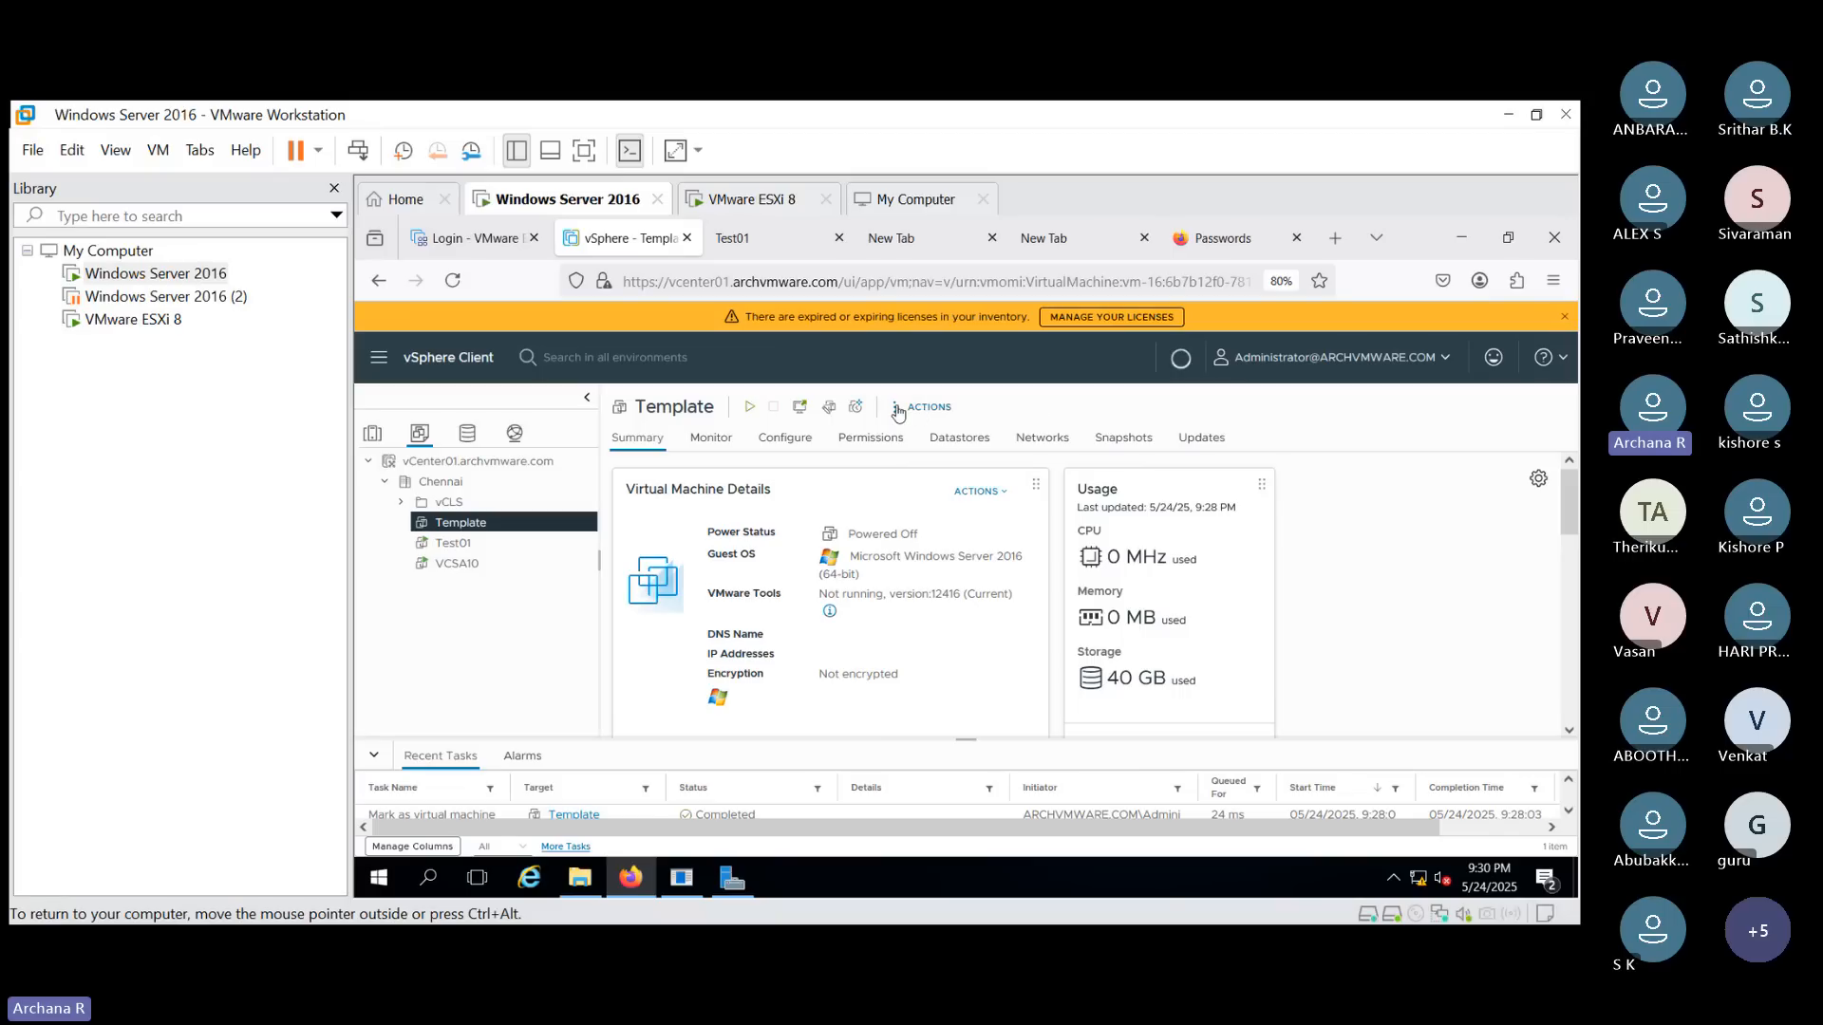
pyautogui.click(929, 407)
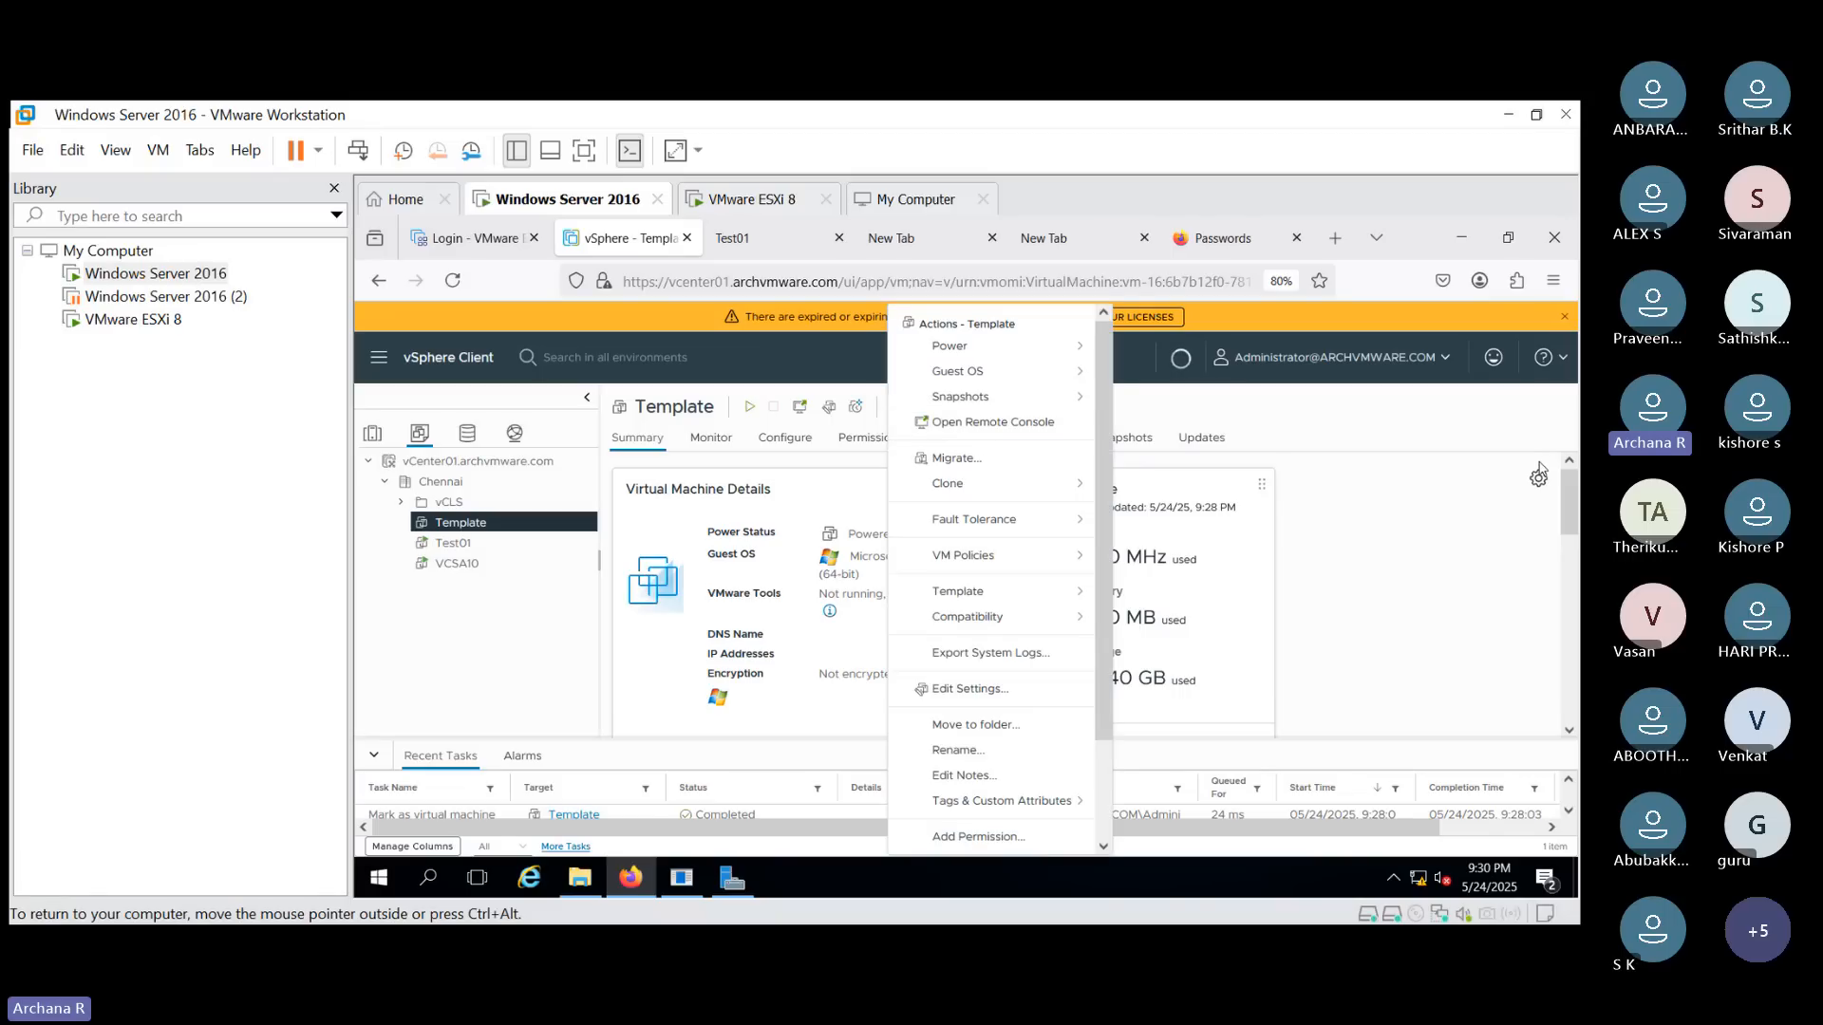
pyautogui.click(1381, 412)
pyautogui.click(1267, 430)
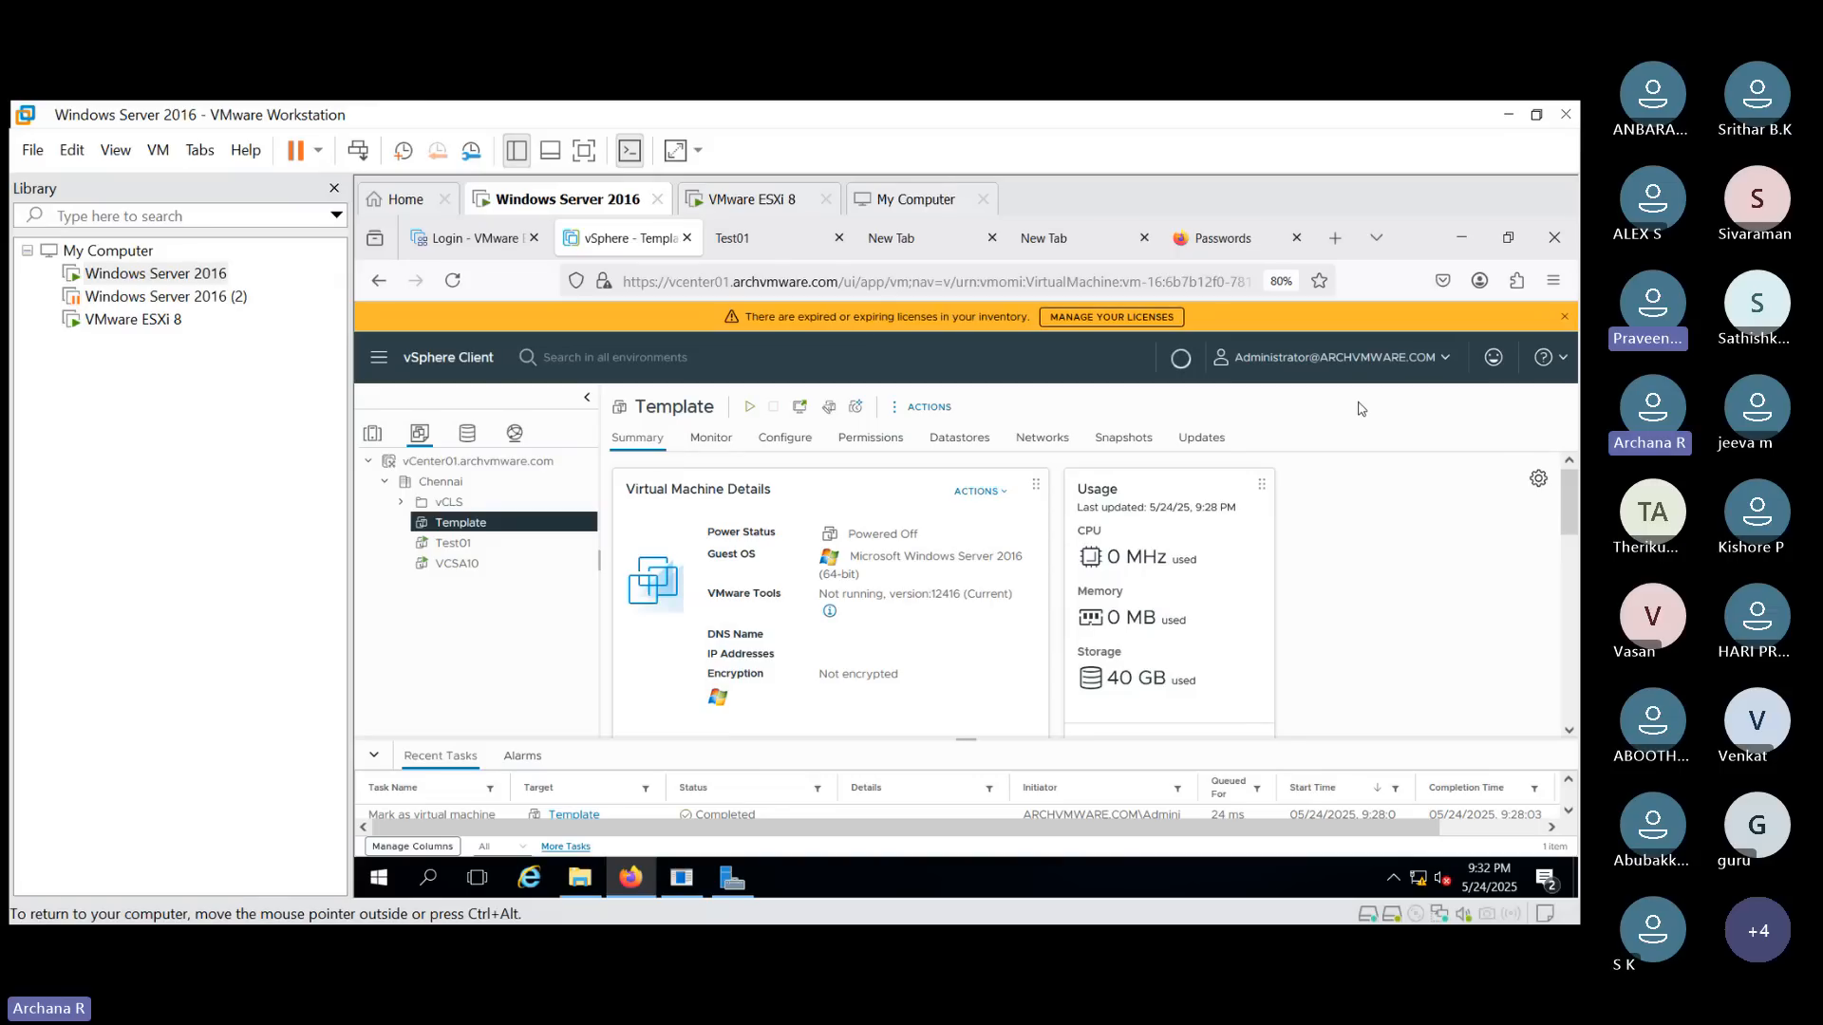
pyautogui.click(764, 240)
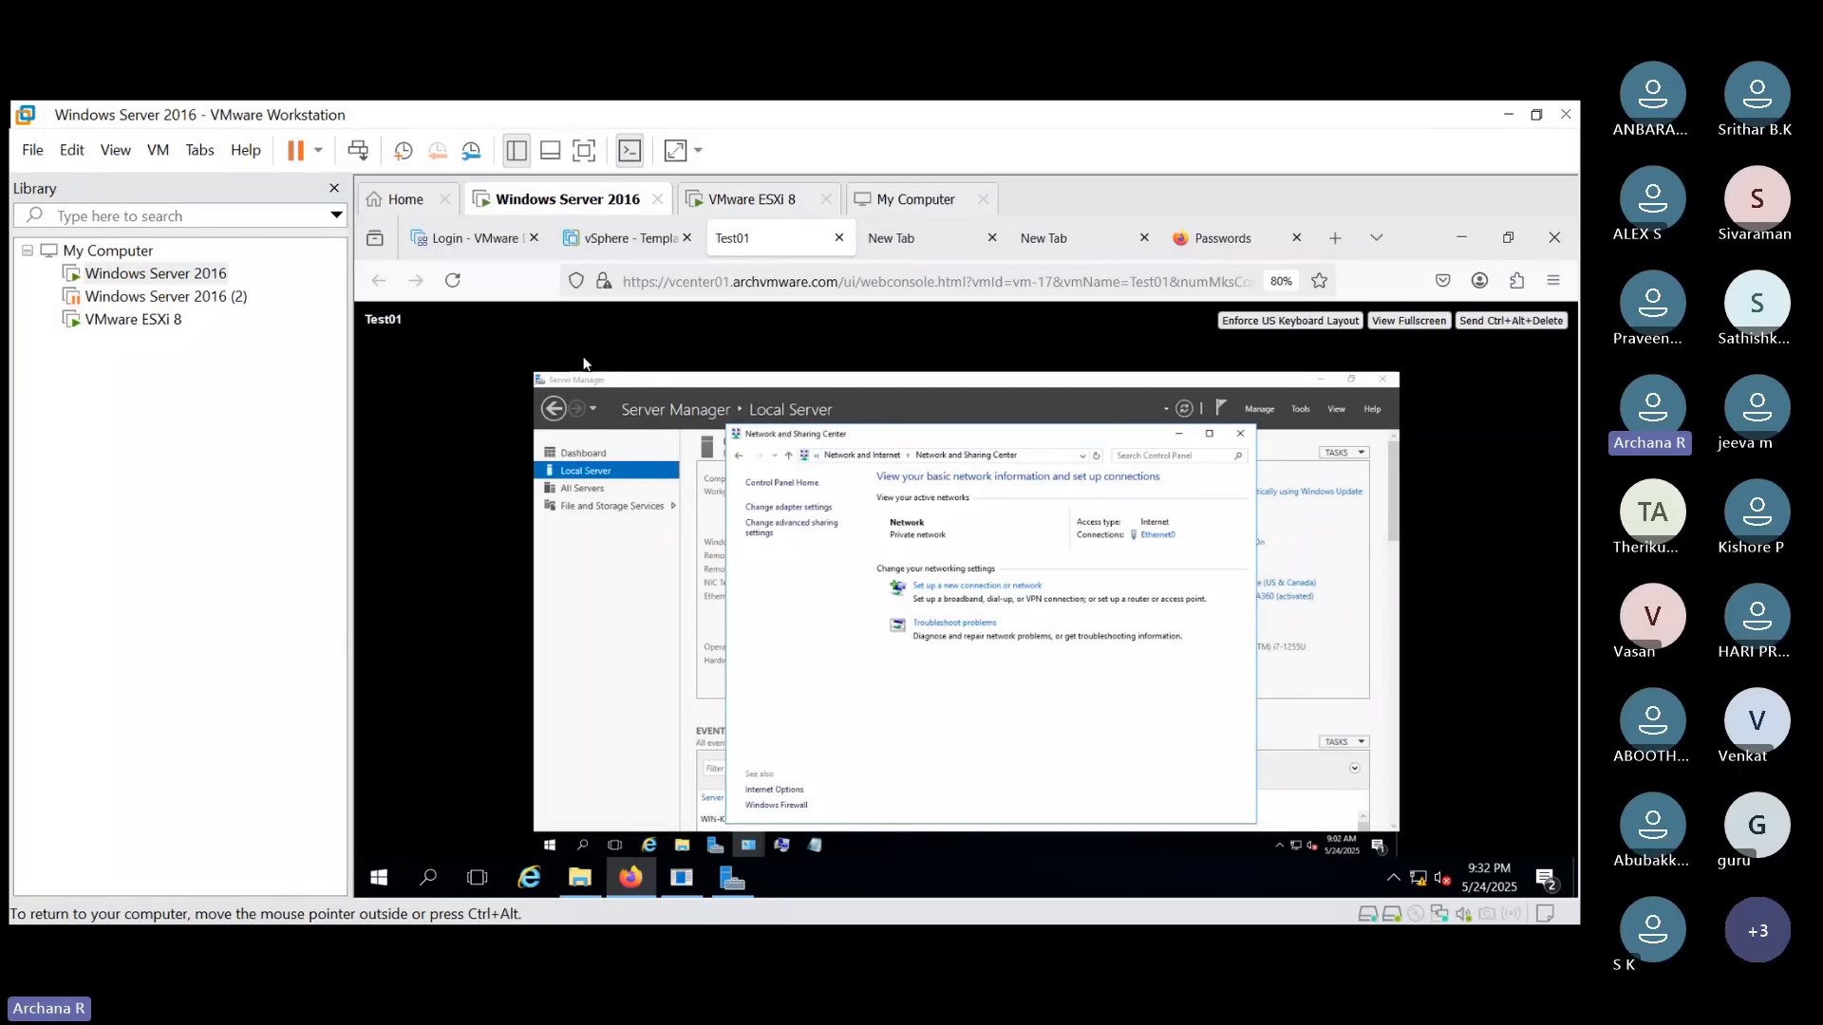
pyautogui.click(630, 249)
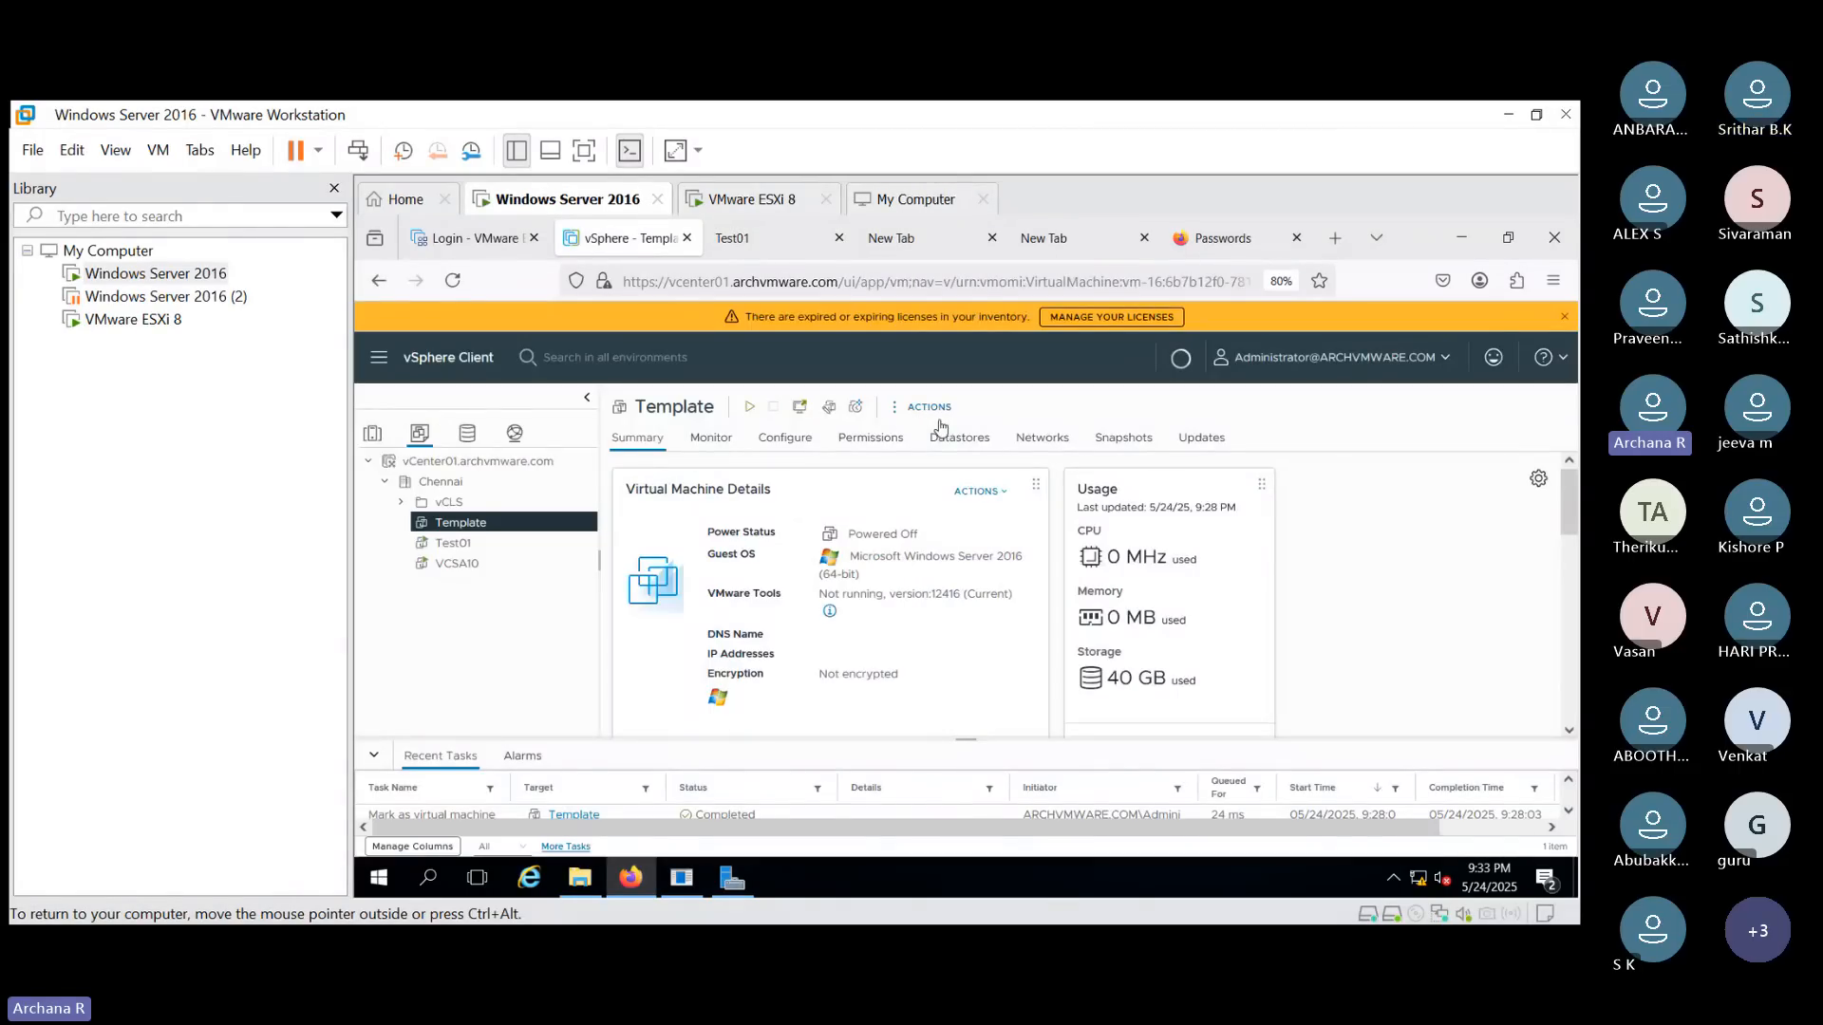
pyautogui.click(930, 414)
pyautogui.click(935, 421)
pyautogui.click(619, 238)
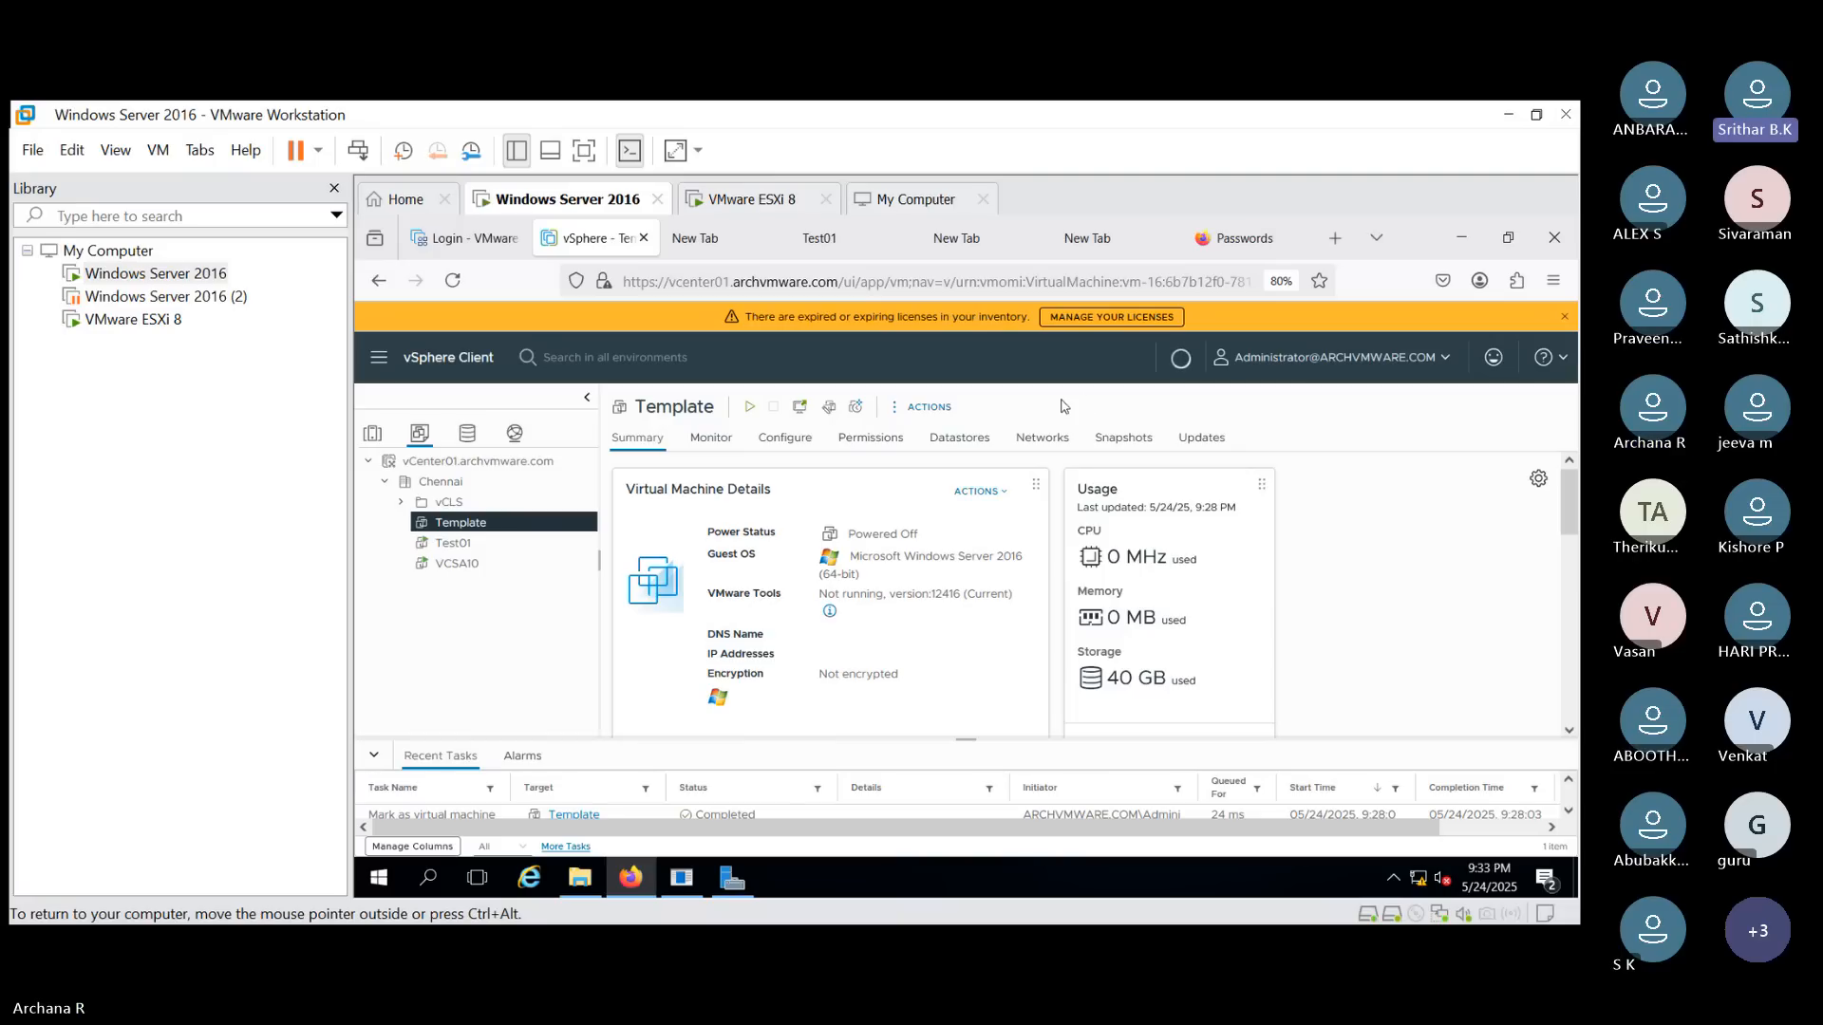
pyautogui.click(931, 407)
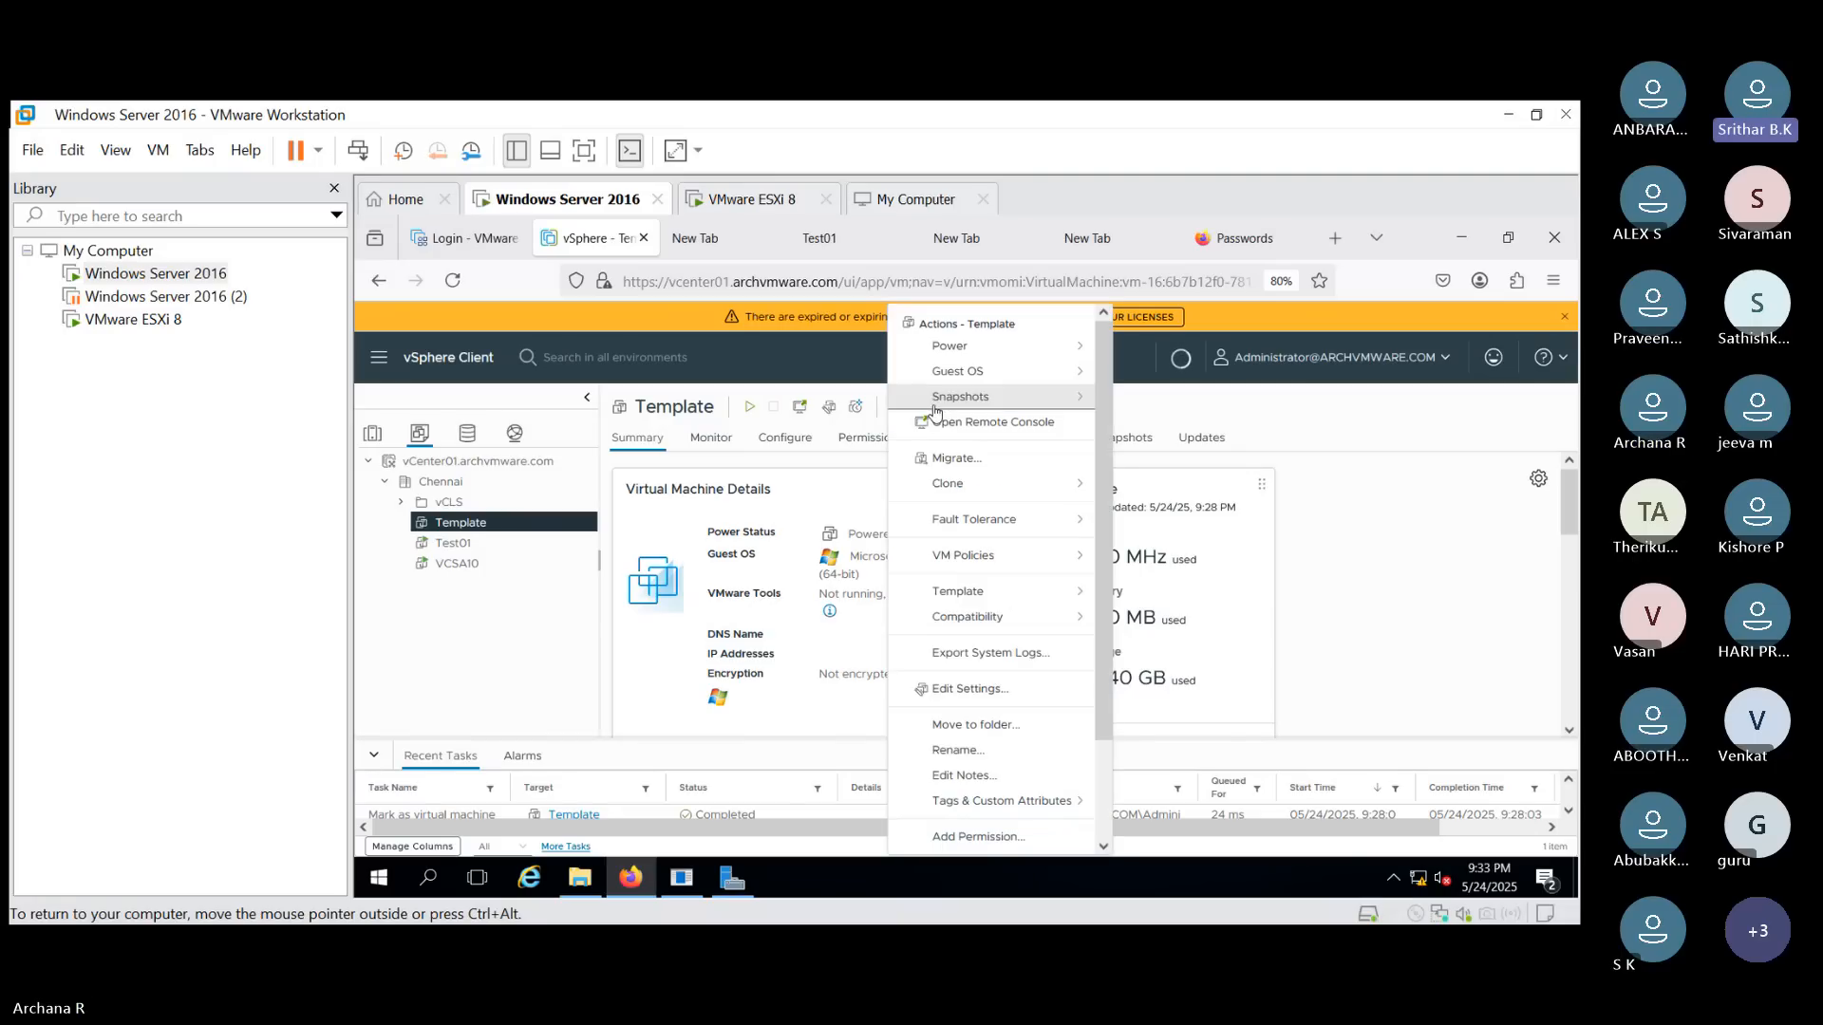
pyautogui.click(1057, 598)
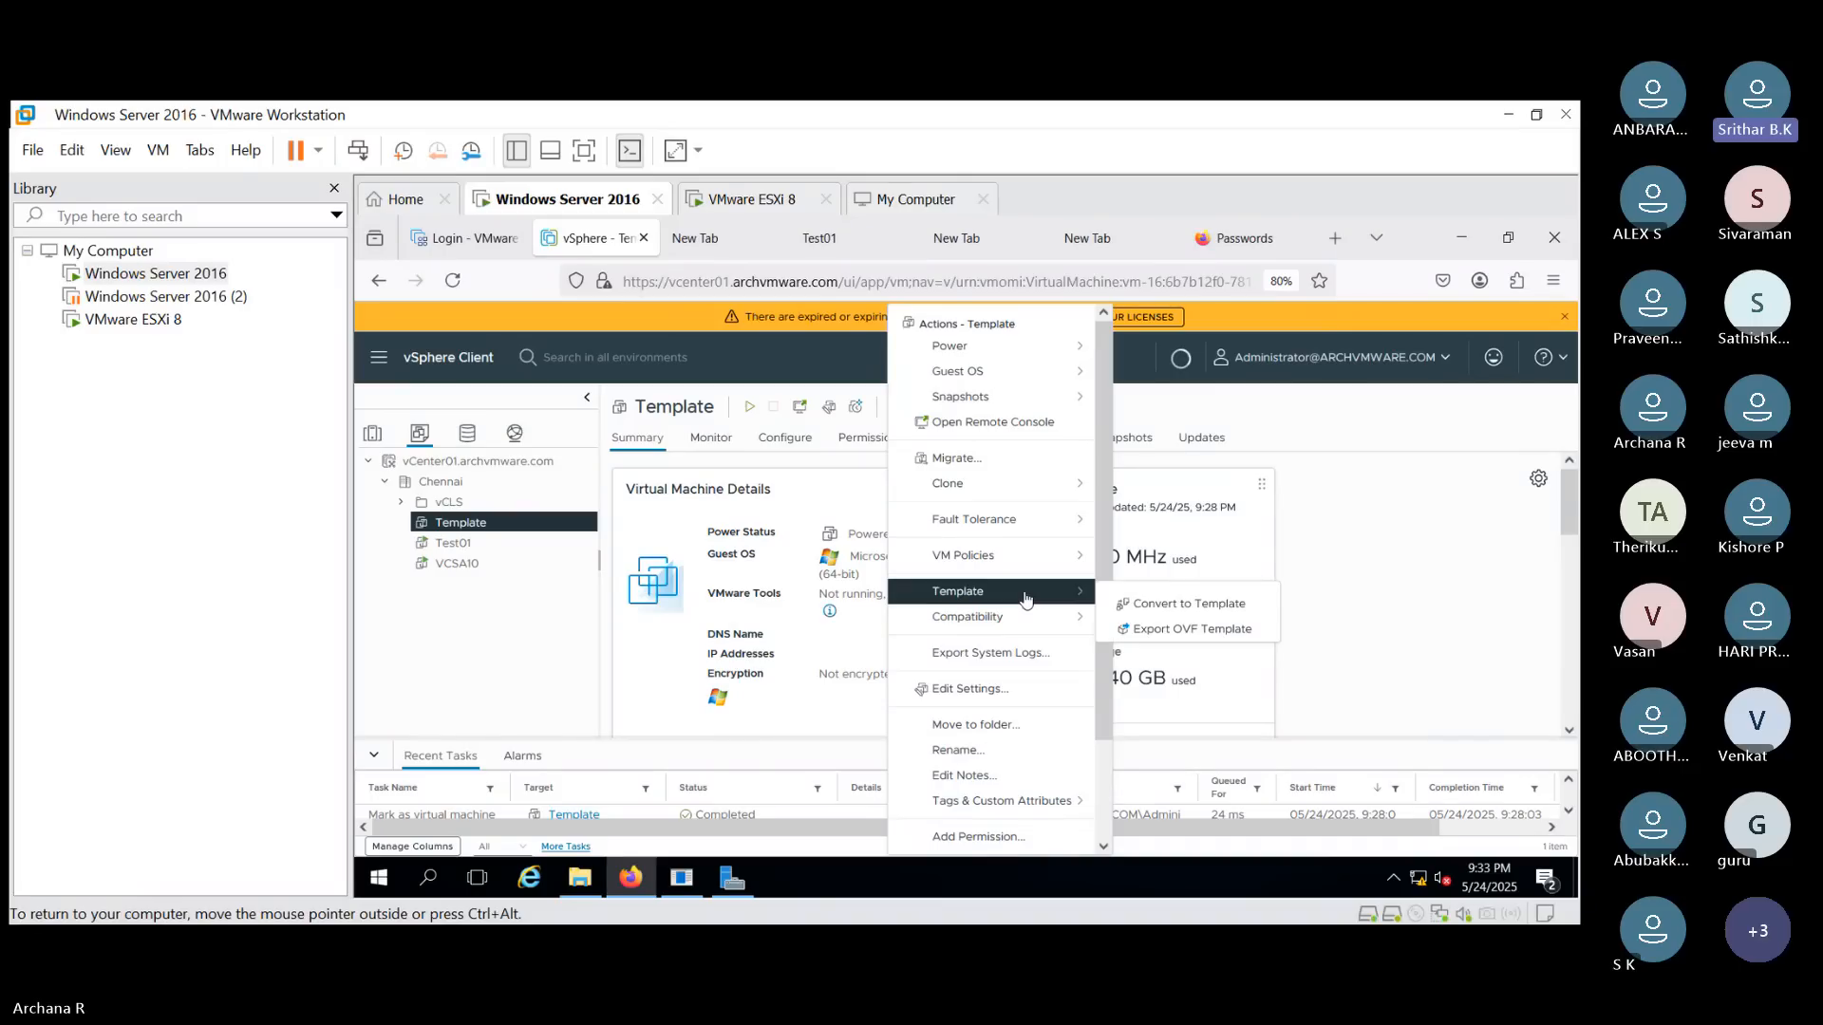
pyautogui.click(1398, 424)
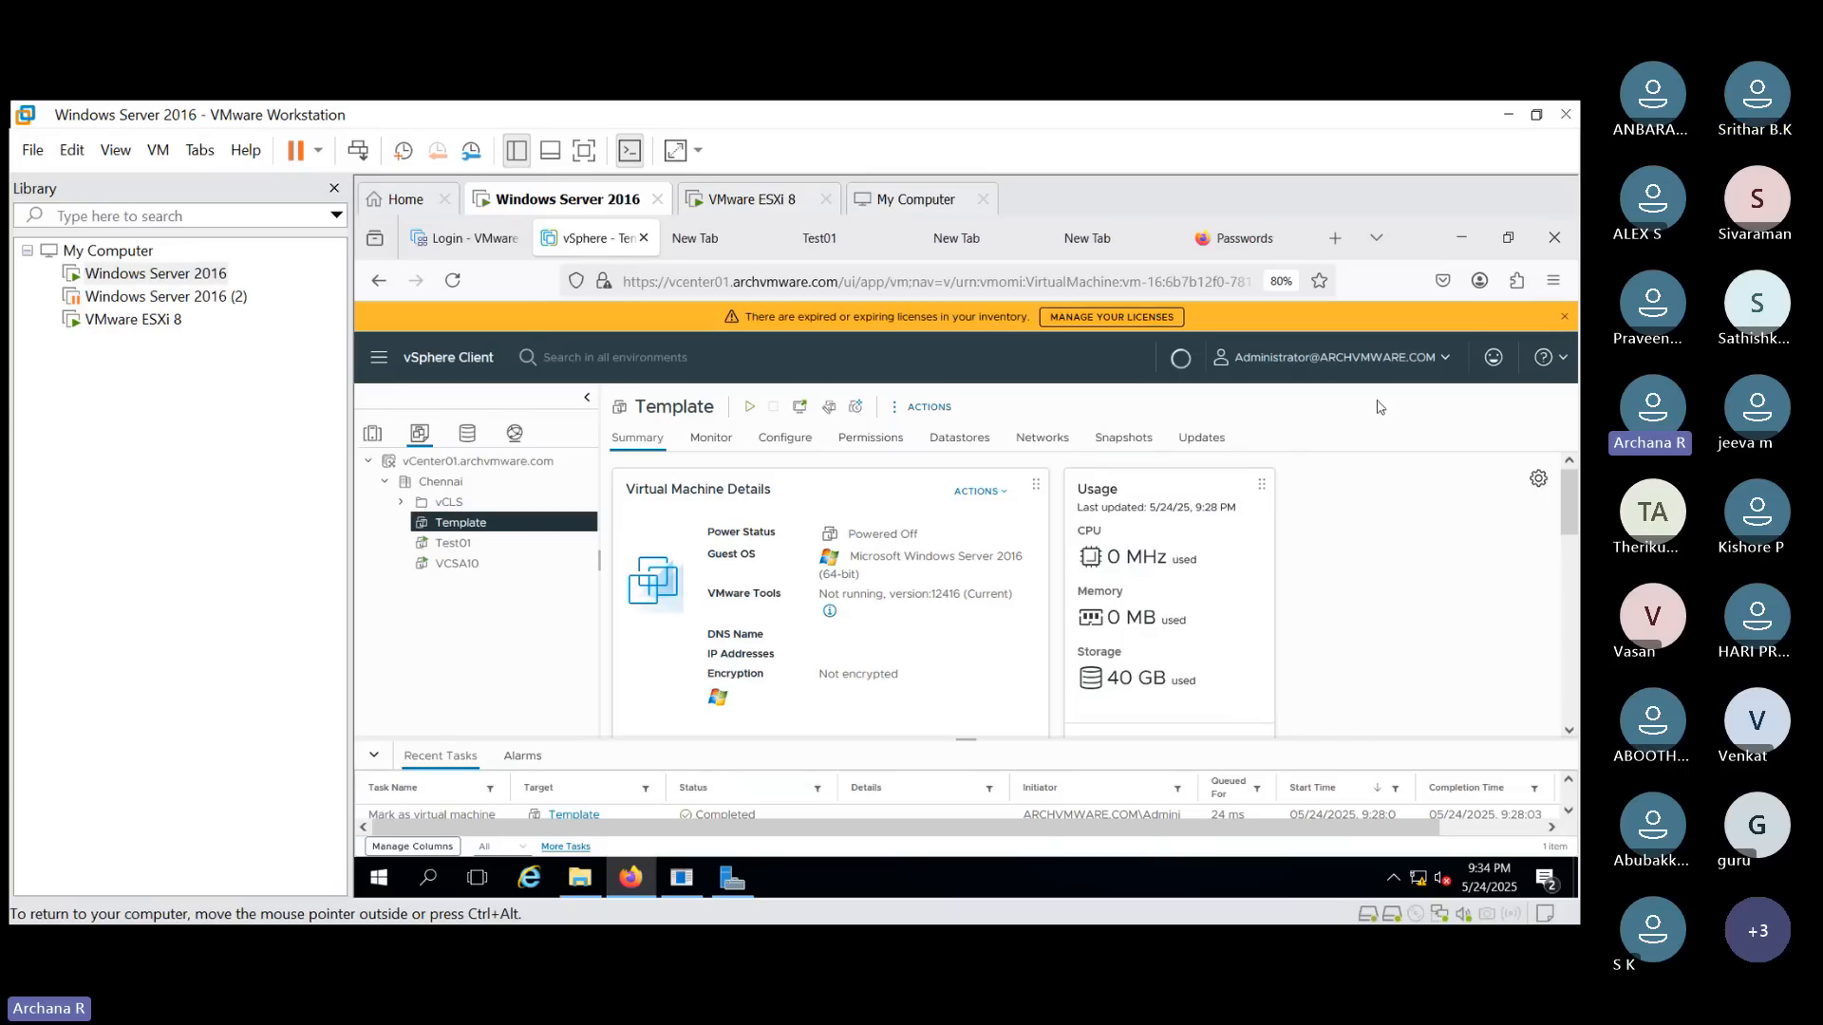
# - Convert the Template virtual machine back to a template
pyautogui.click(922, 407)
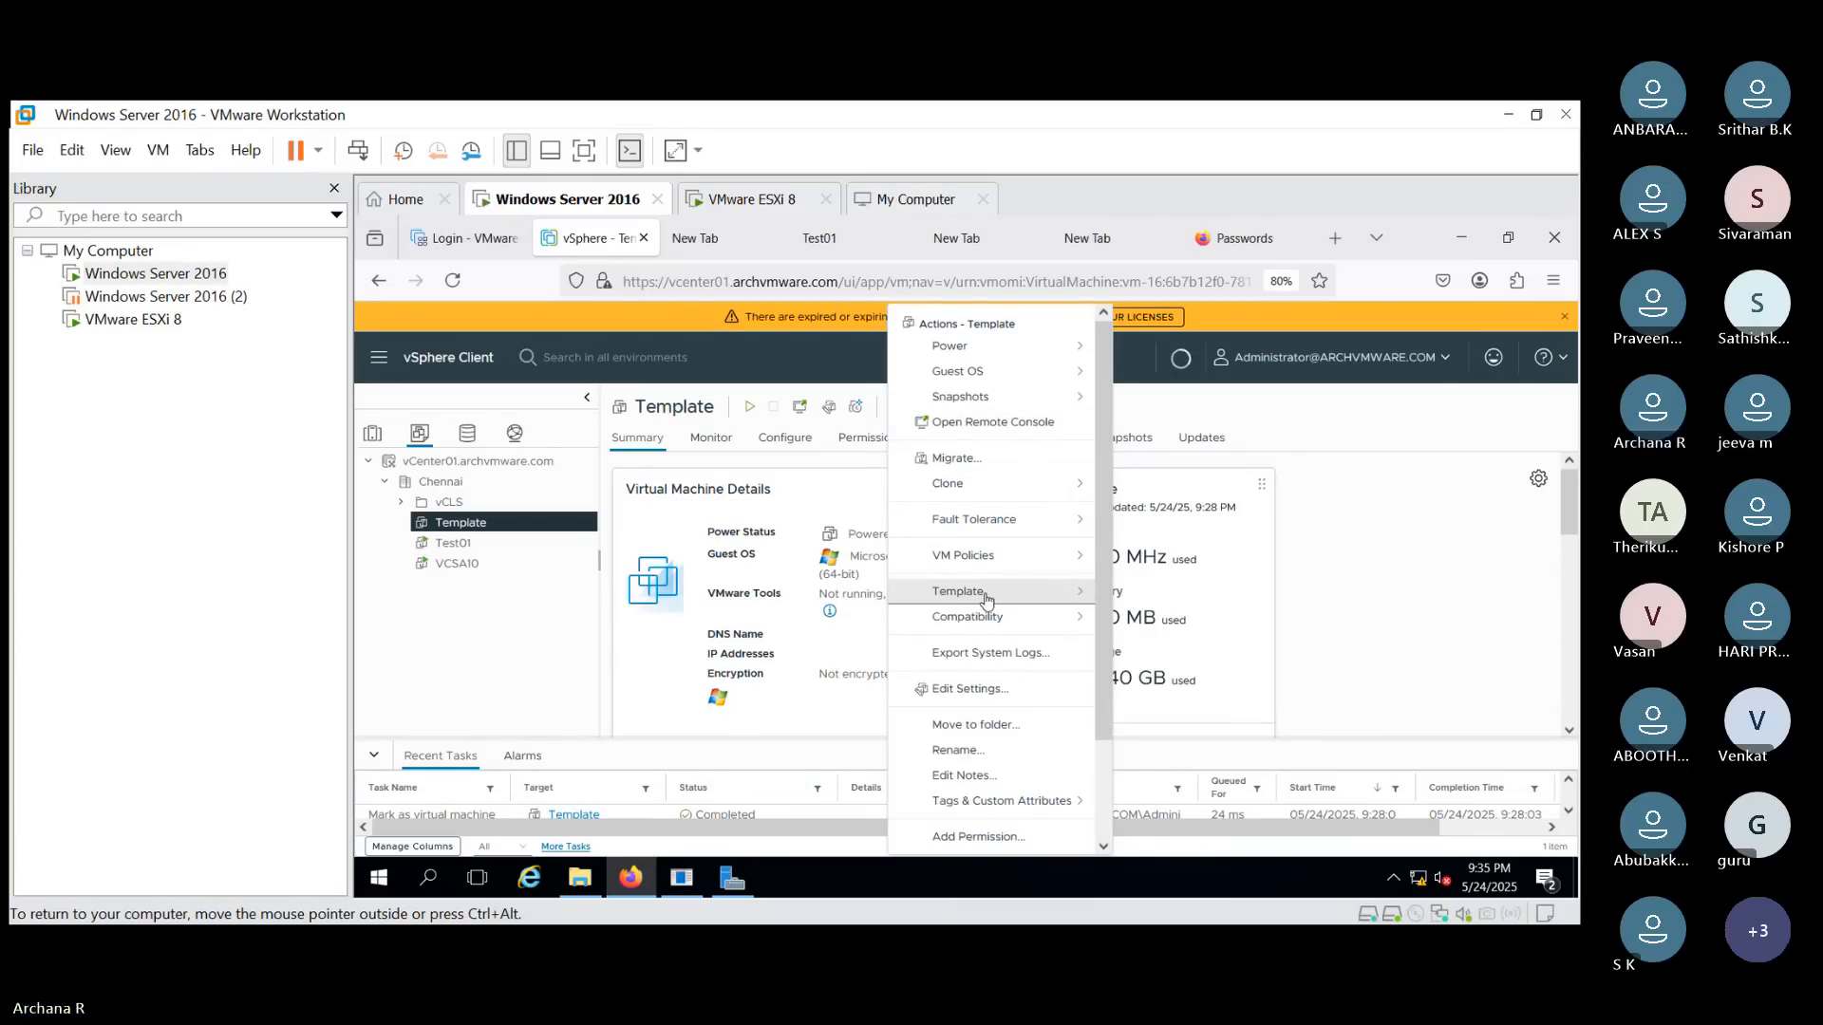
pyautogui.moveTo(988, 596)
pyautogui.click(1151, 600)
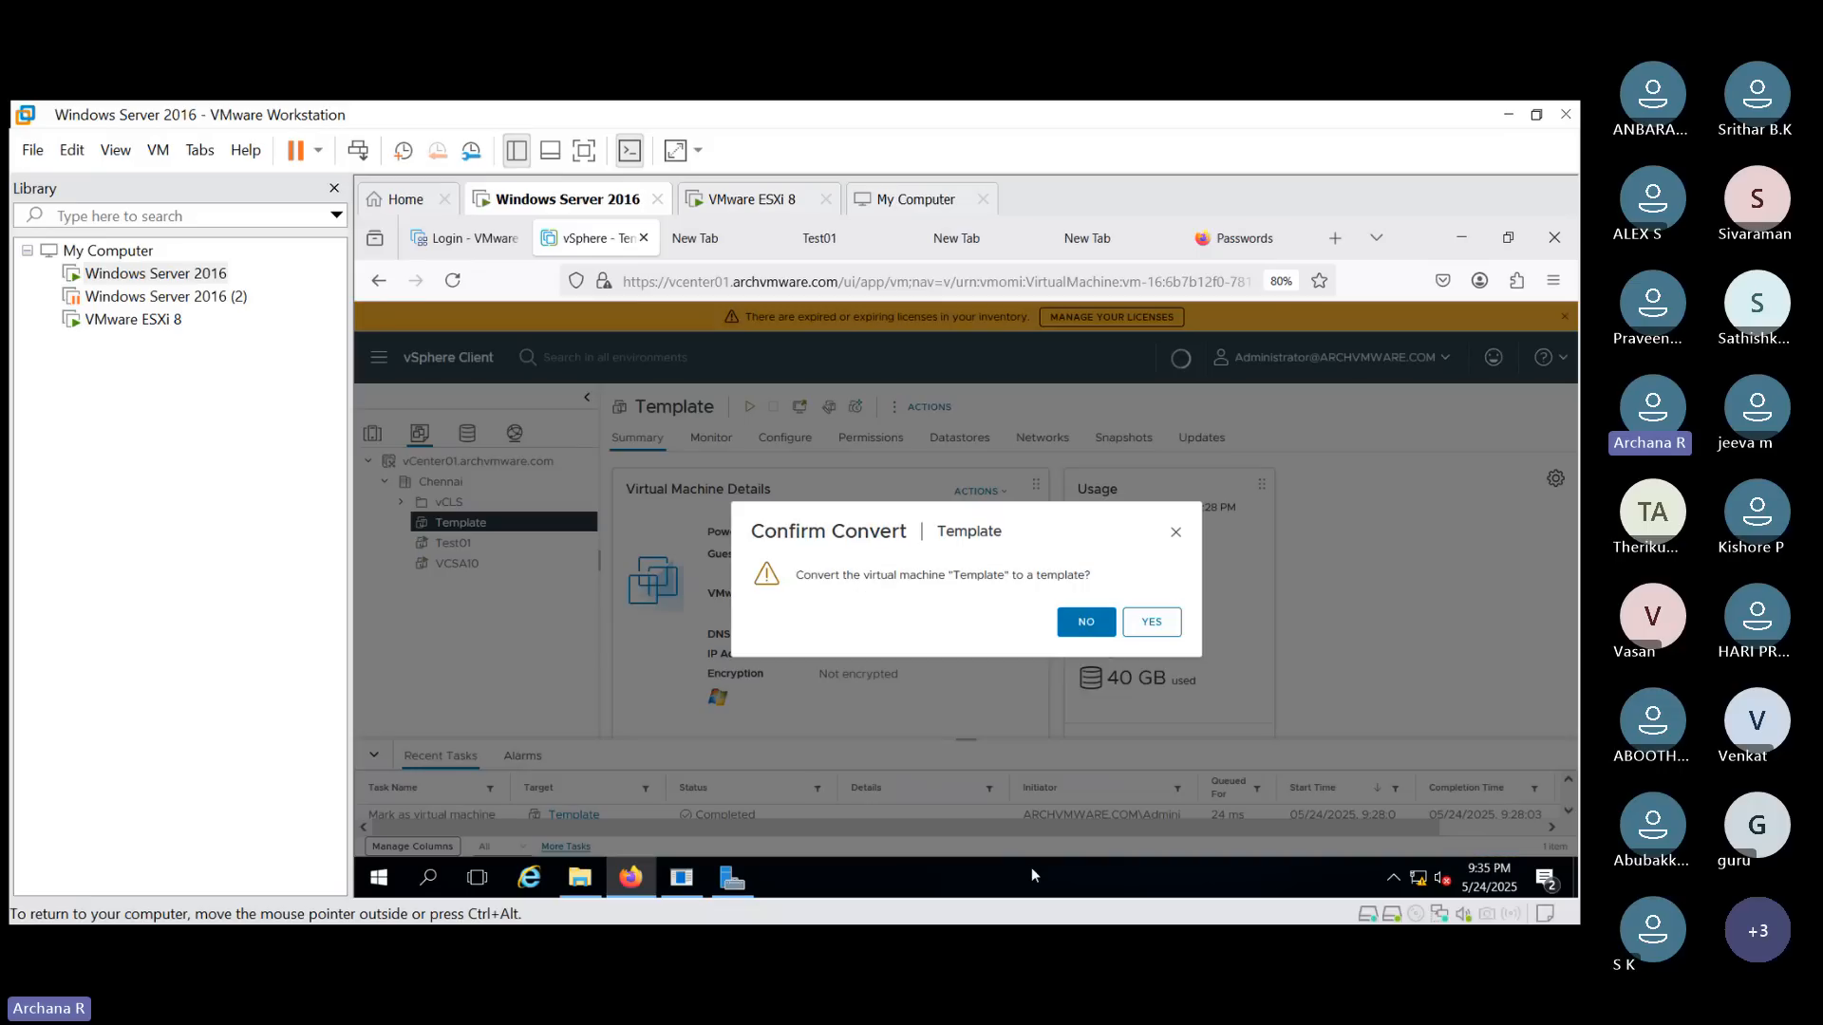
pyautogui.click(1145, 622)
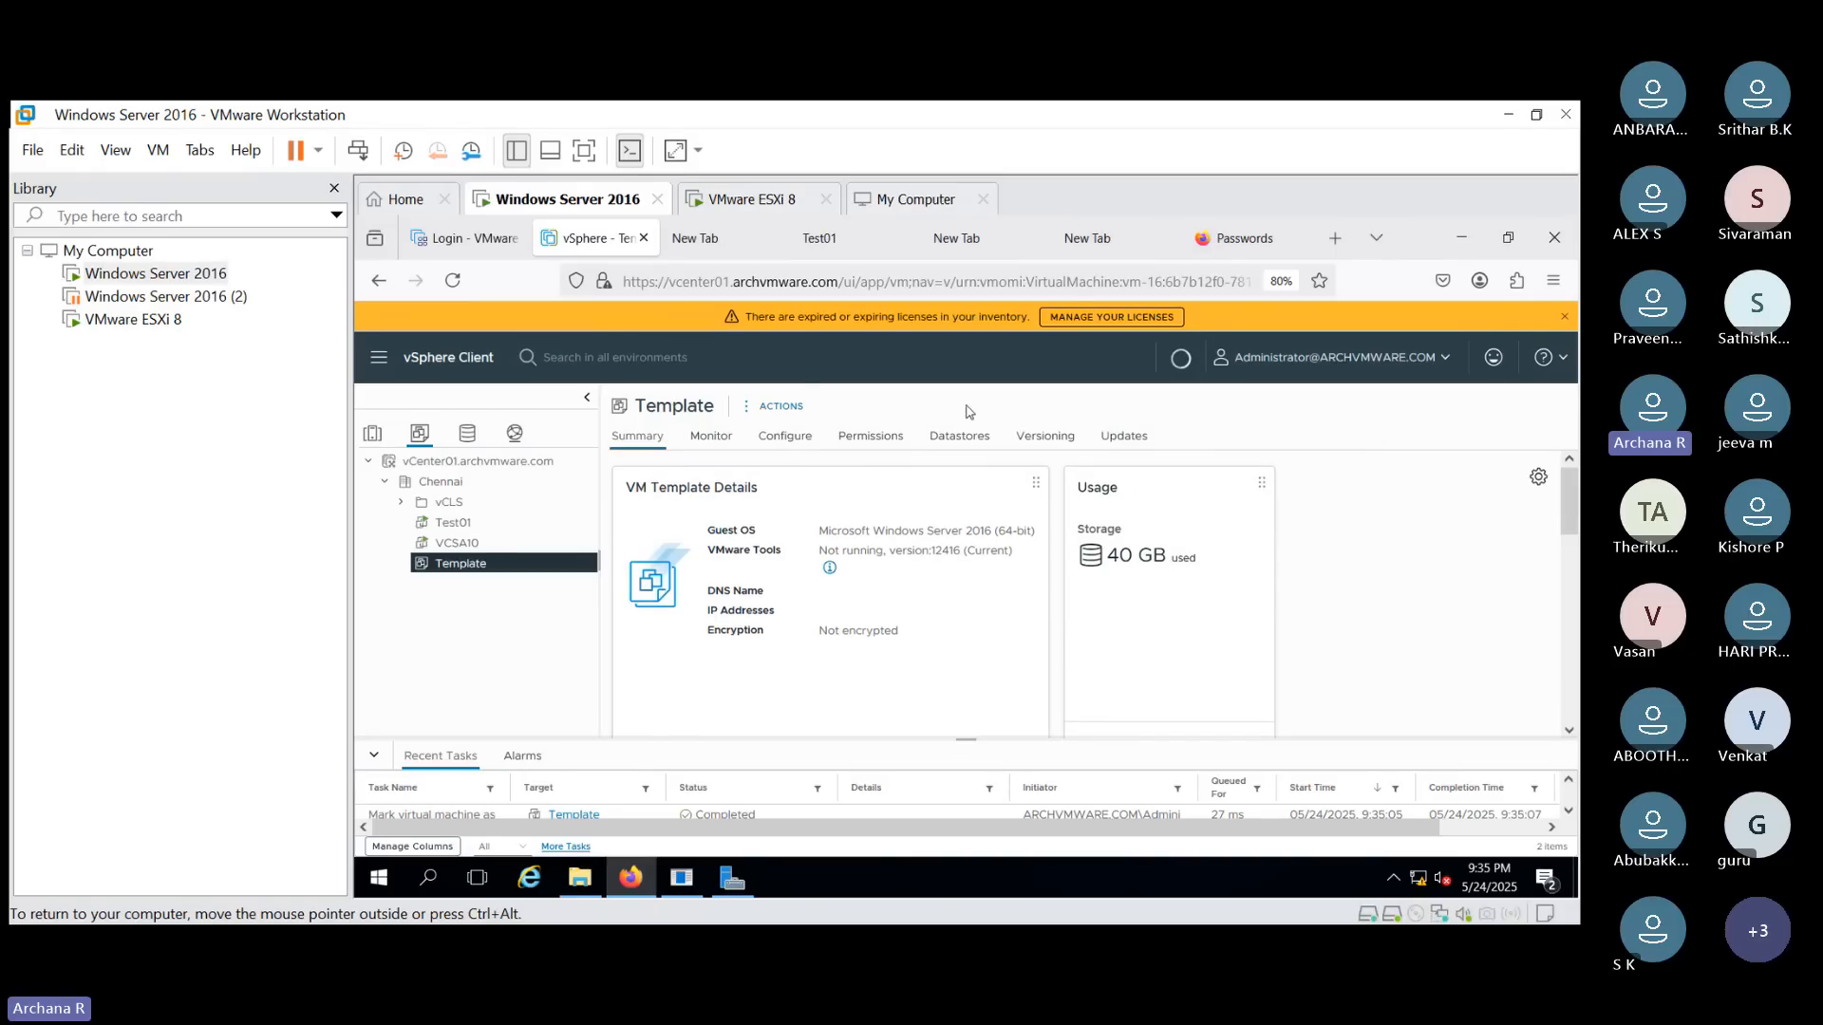
# - Start cloning the Template to a new template named Template01 in the Chennai datacenter
pyautogui.click(803, 411)
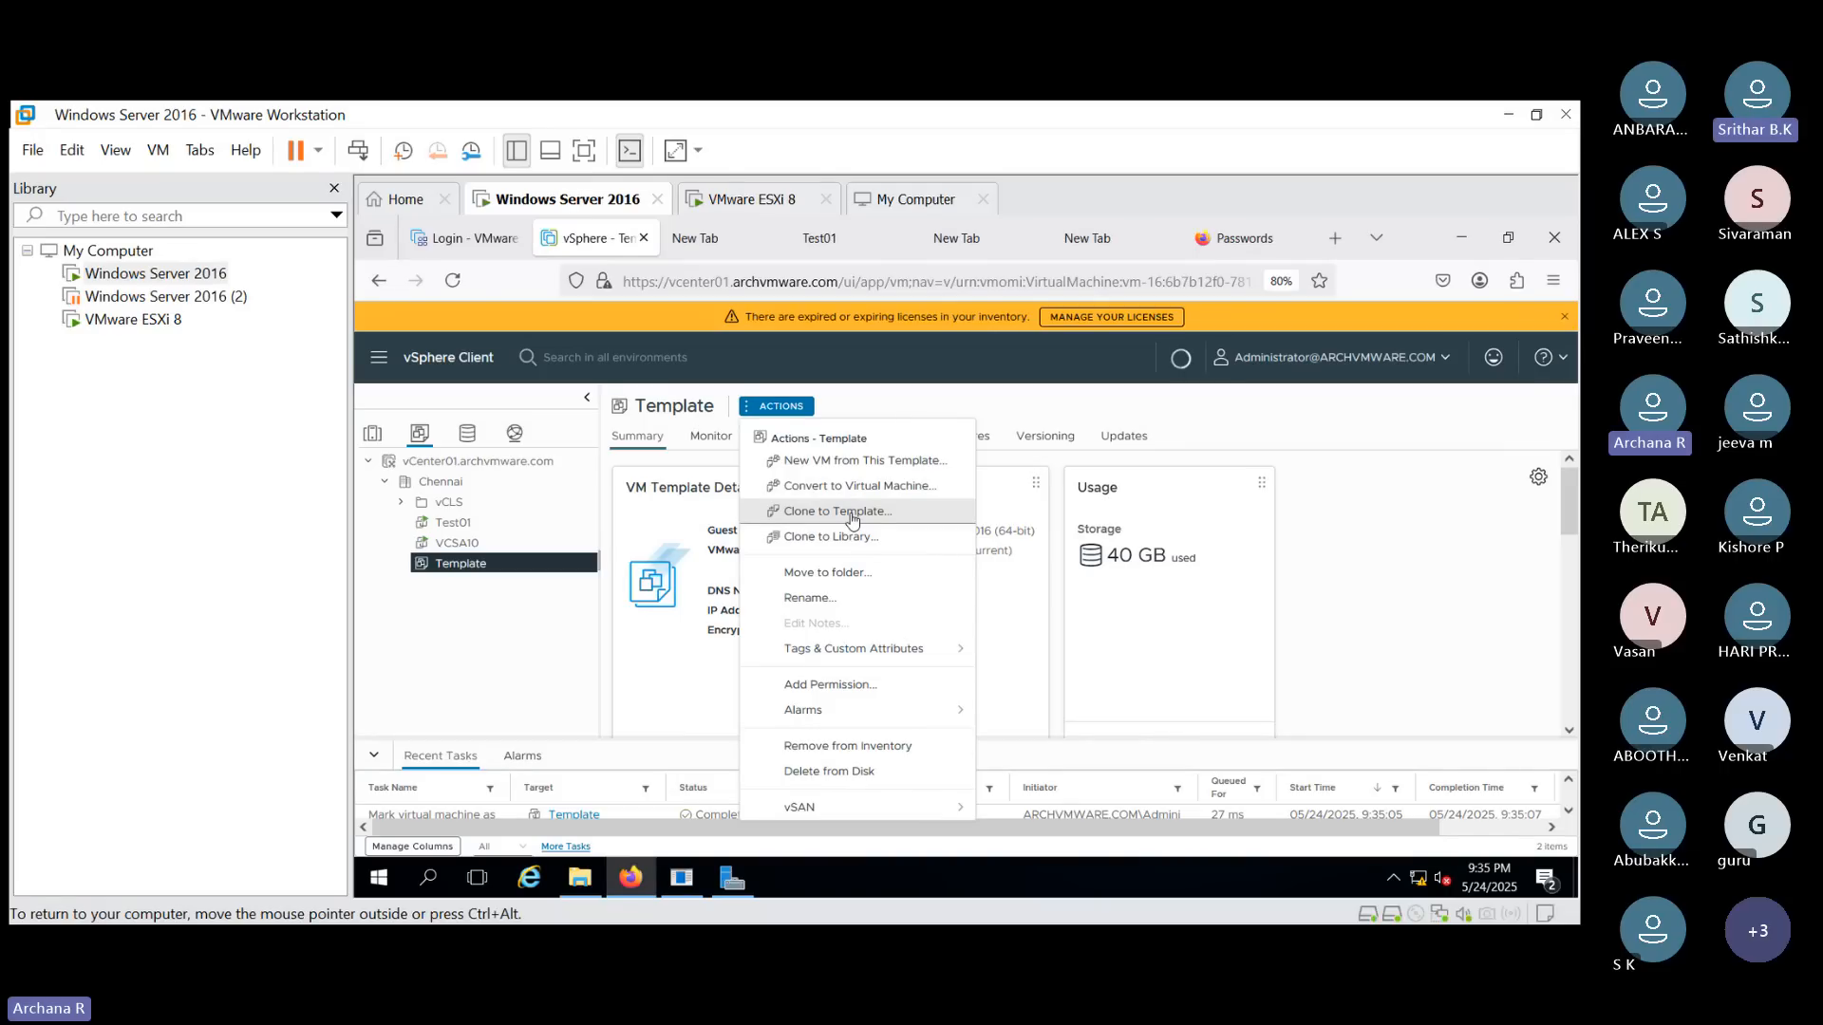
pyautogui.click(1291, 420)
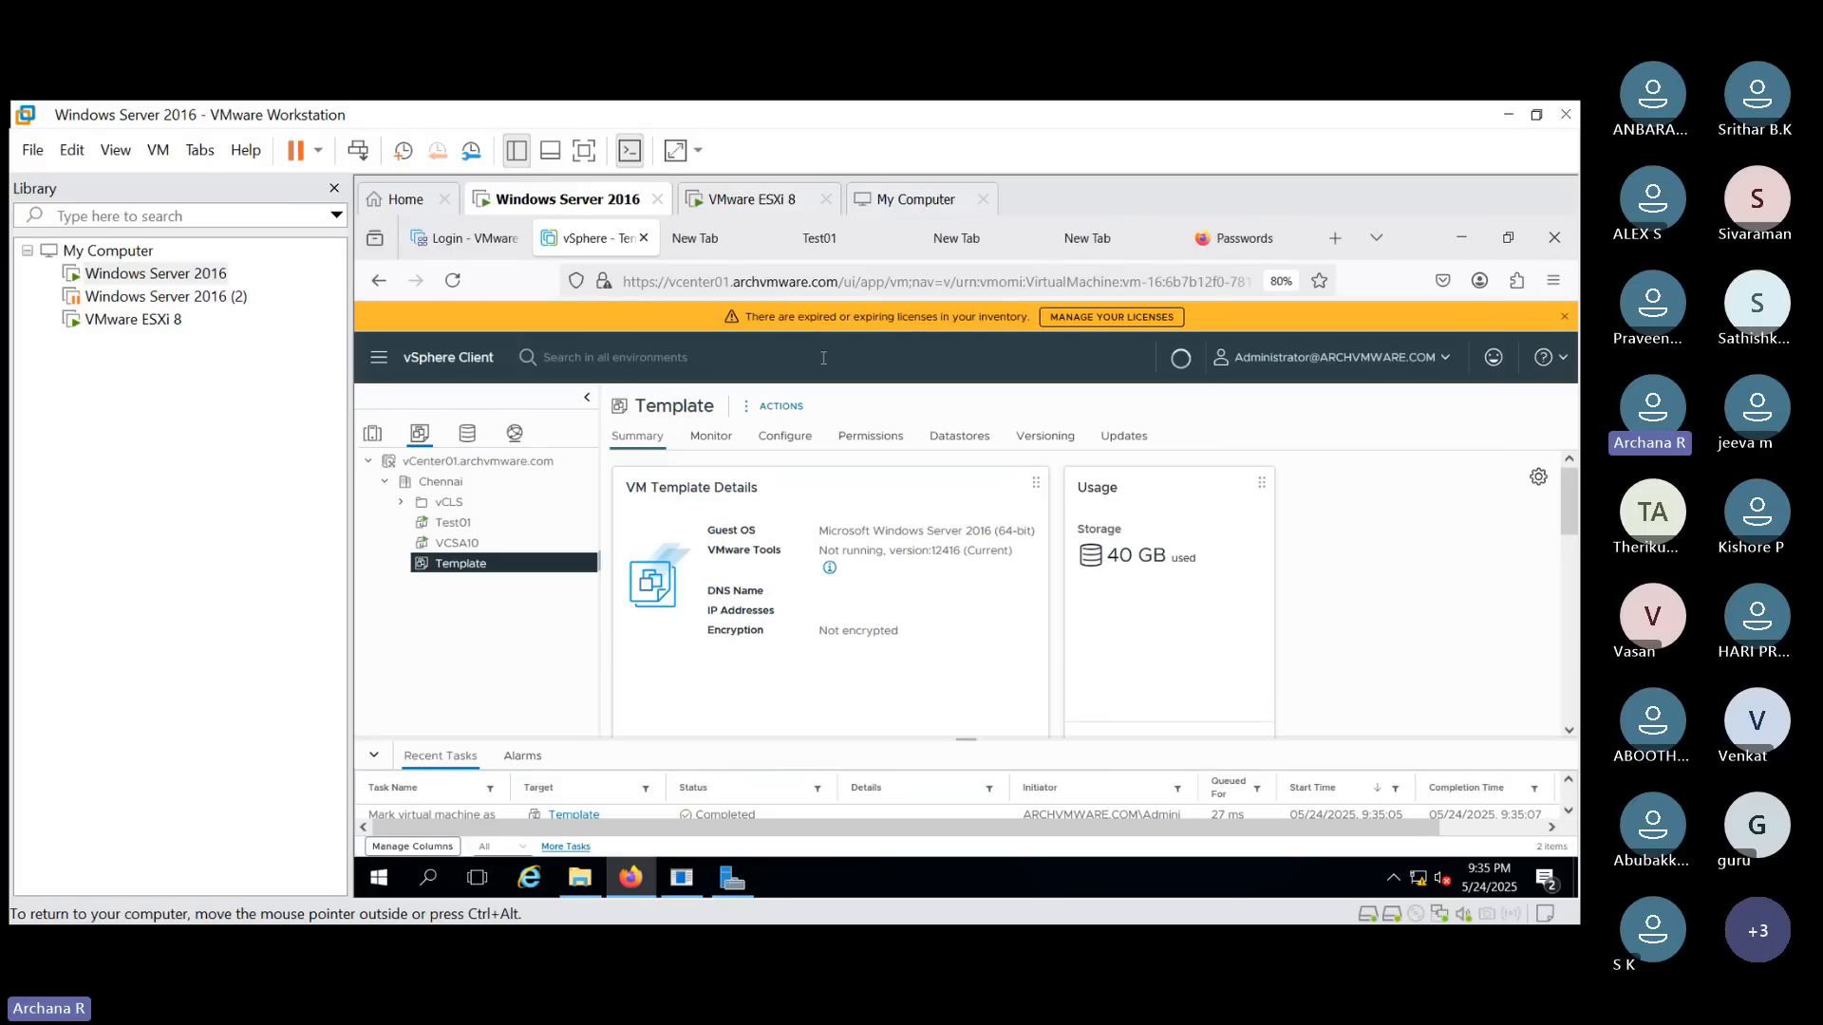
pyautogui.click(777, 405)
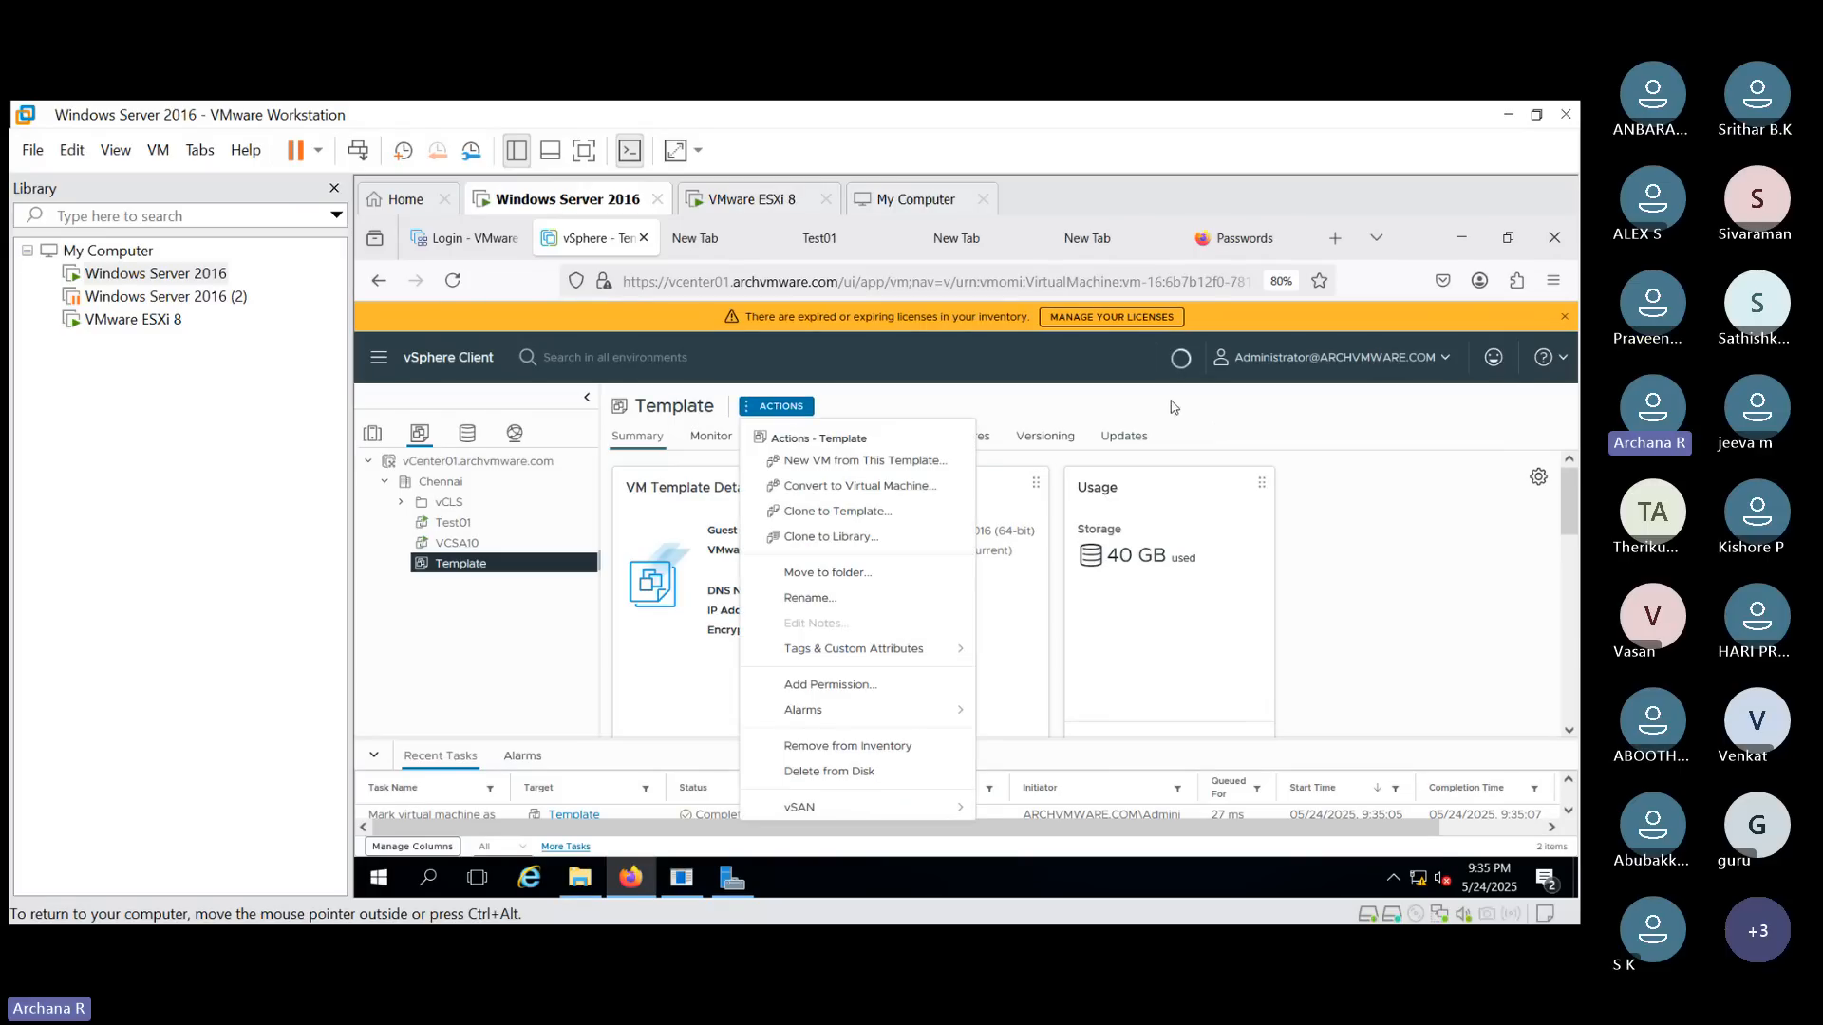
pyautogui.click(886, 513)
pyautogui.click(965, 490)
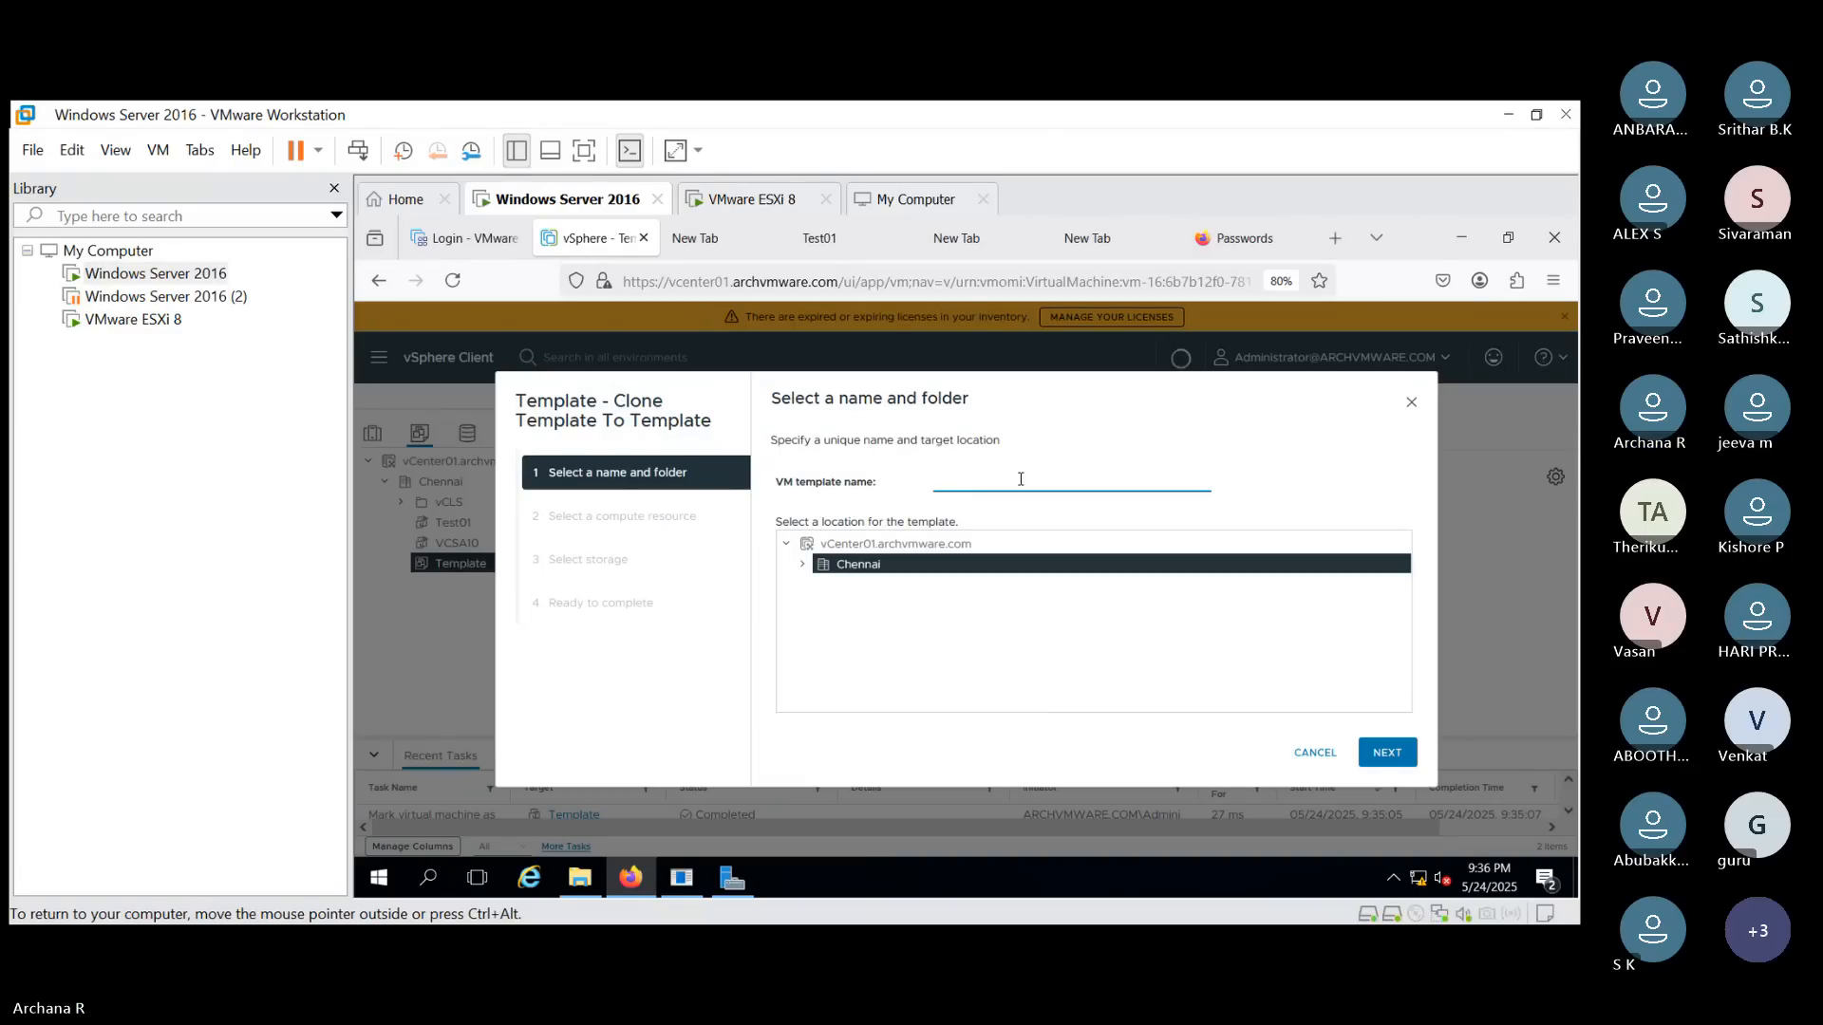
pyautogui.write('Template01')
pyautogui.click(1389, 756)
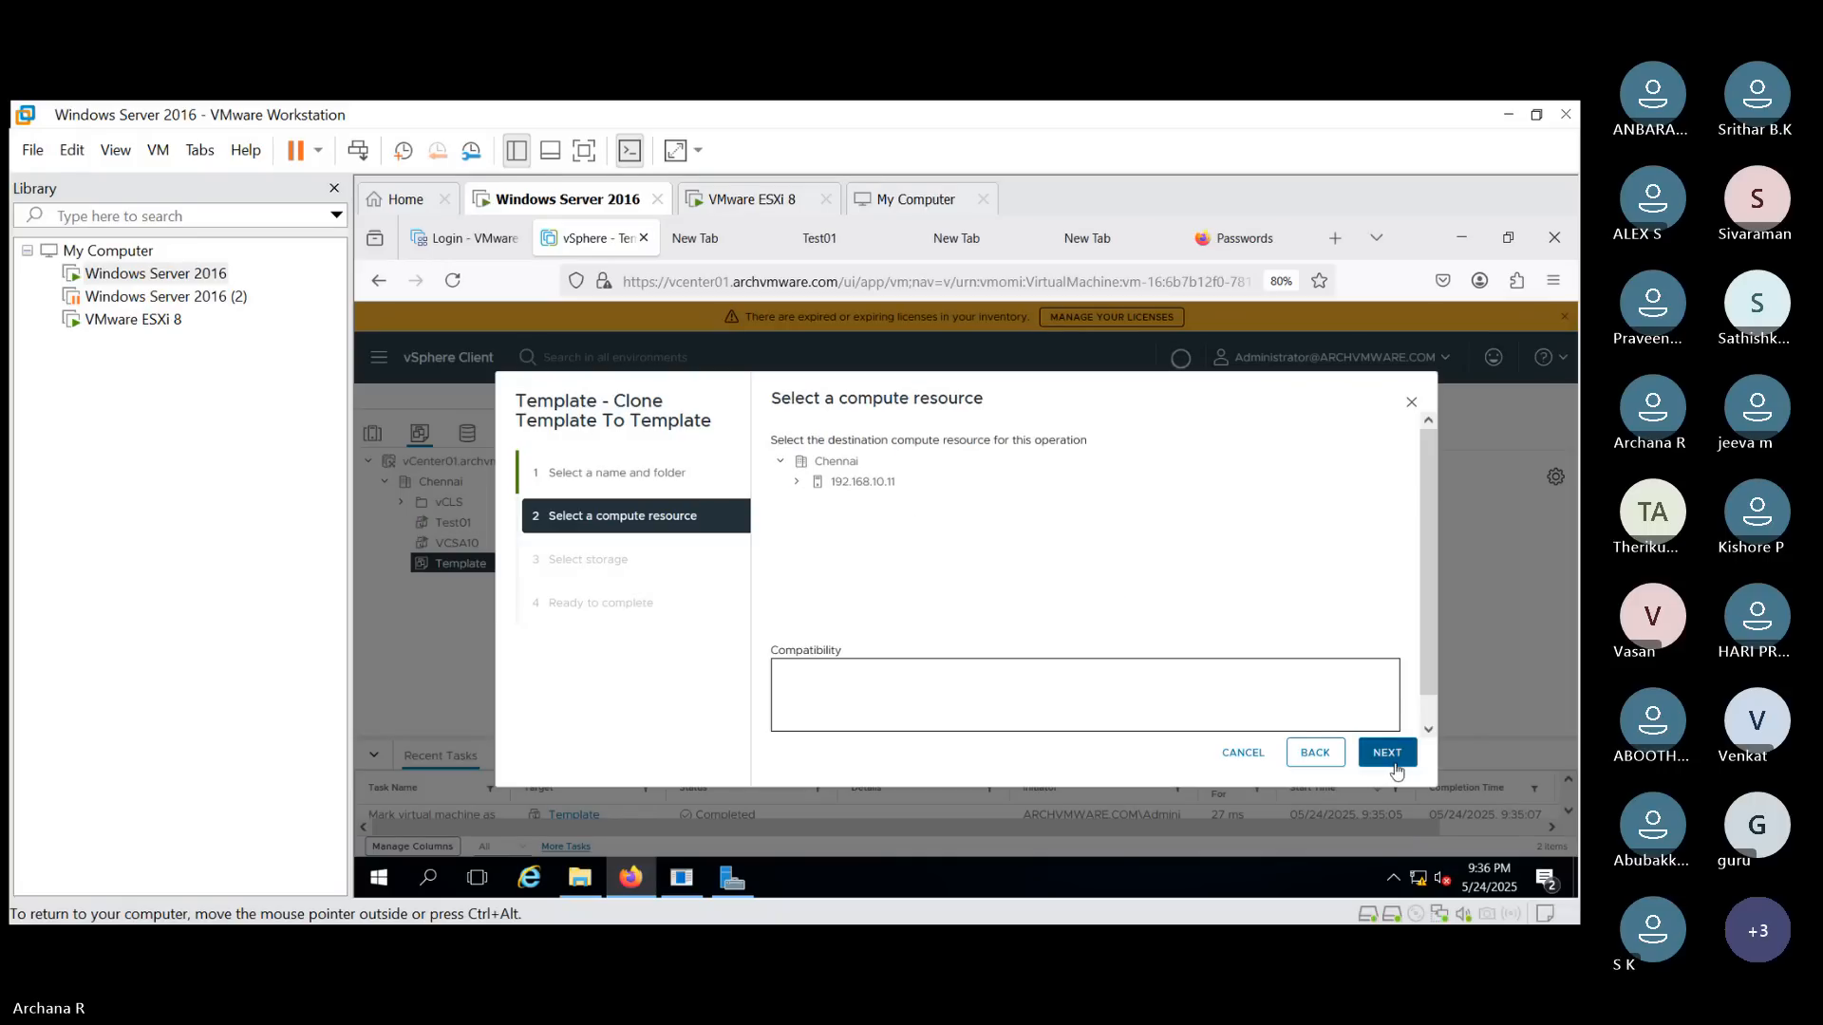
# - Place the clone on host 192.168.10.11, choose its datastore, and finish the clone to template
pyautogui.click(1396, 771)
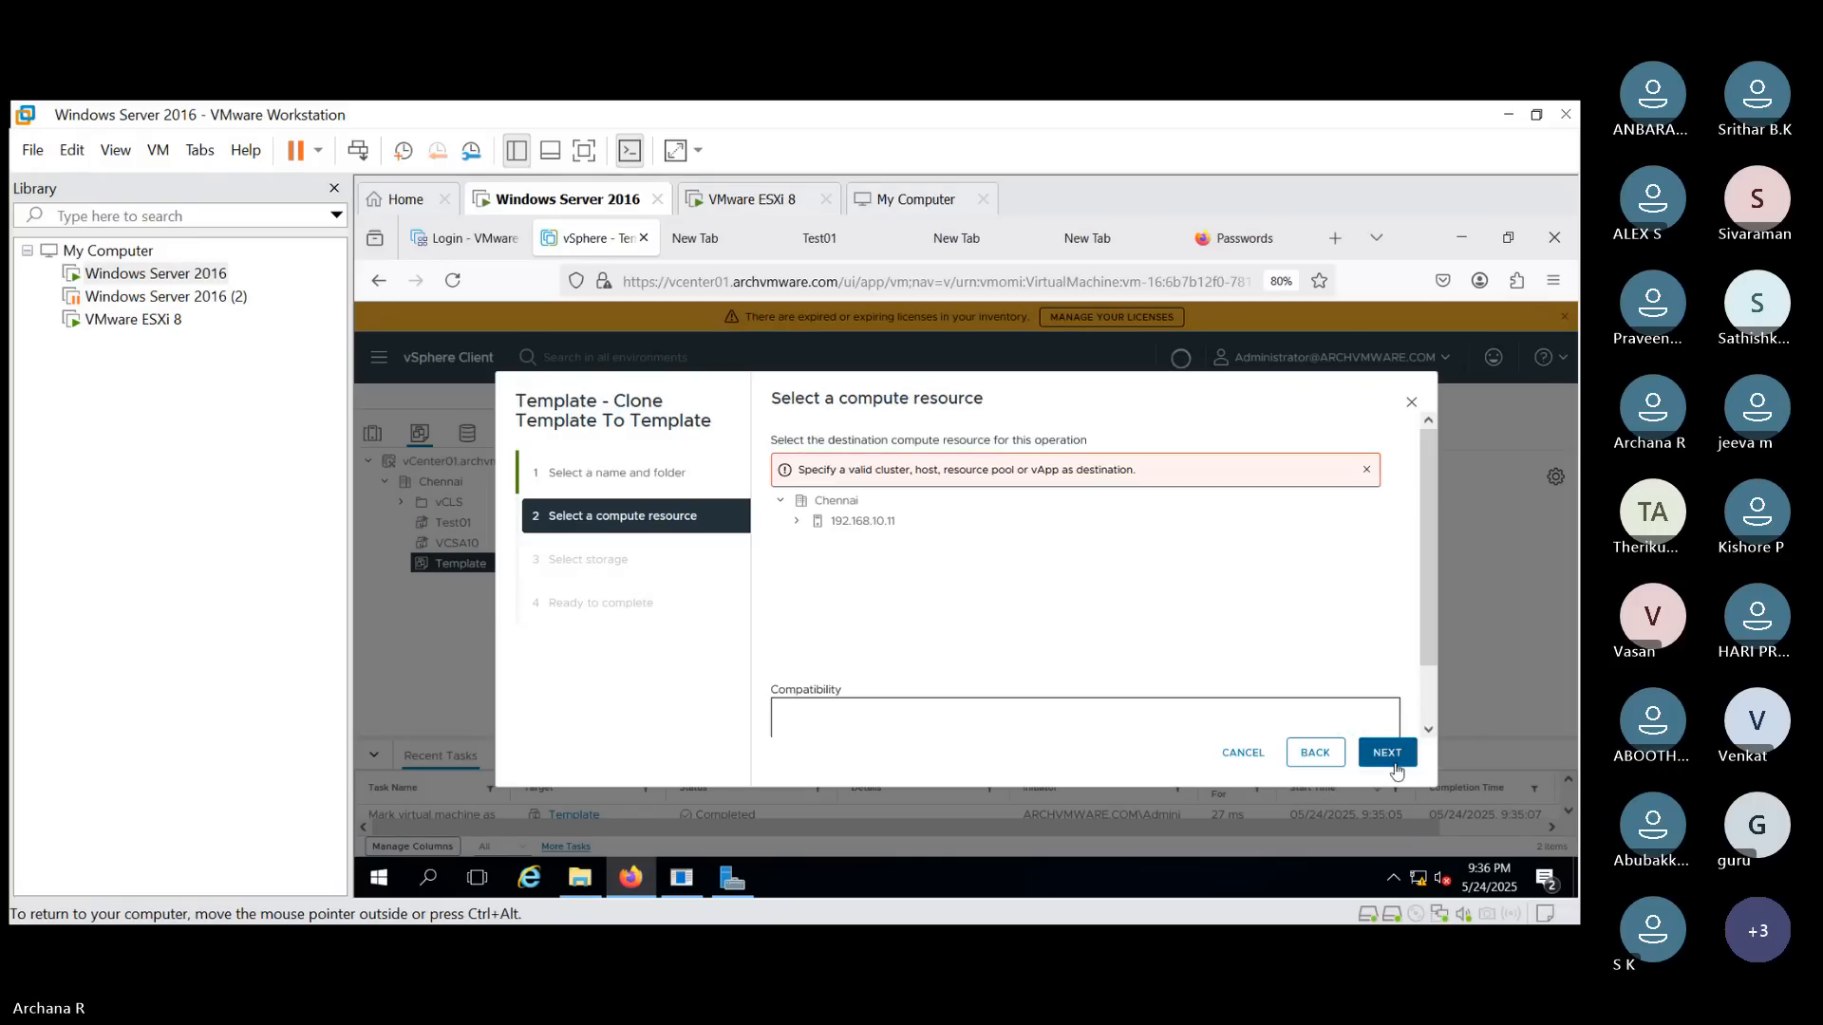
pyautogui.click(845, 526)
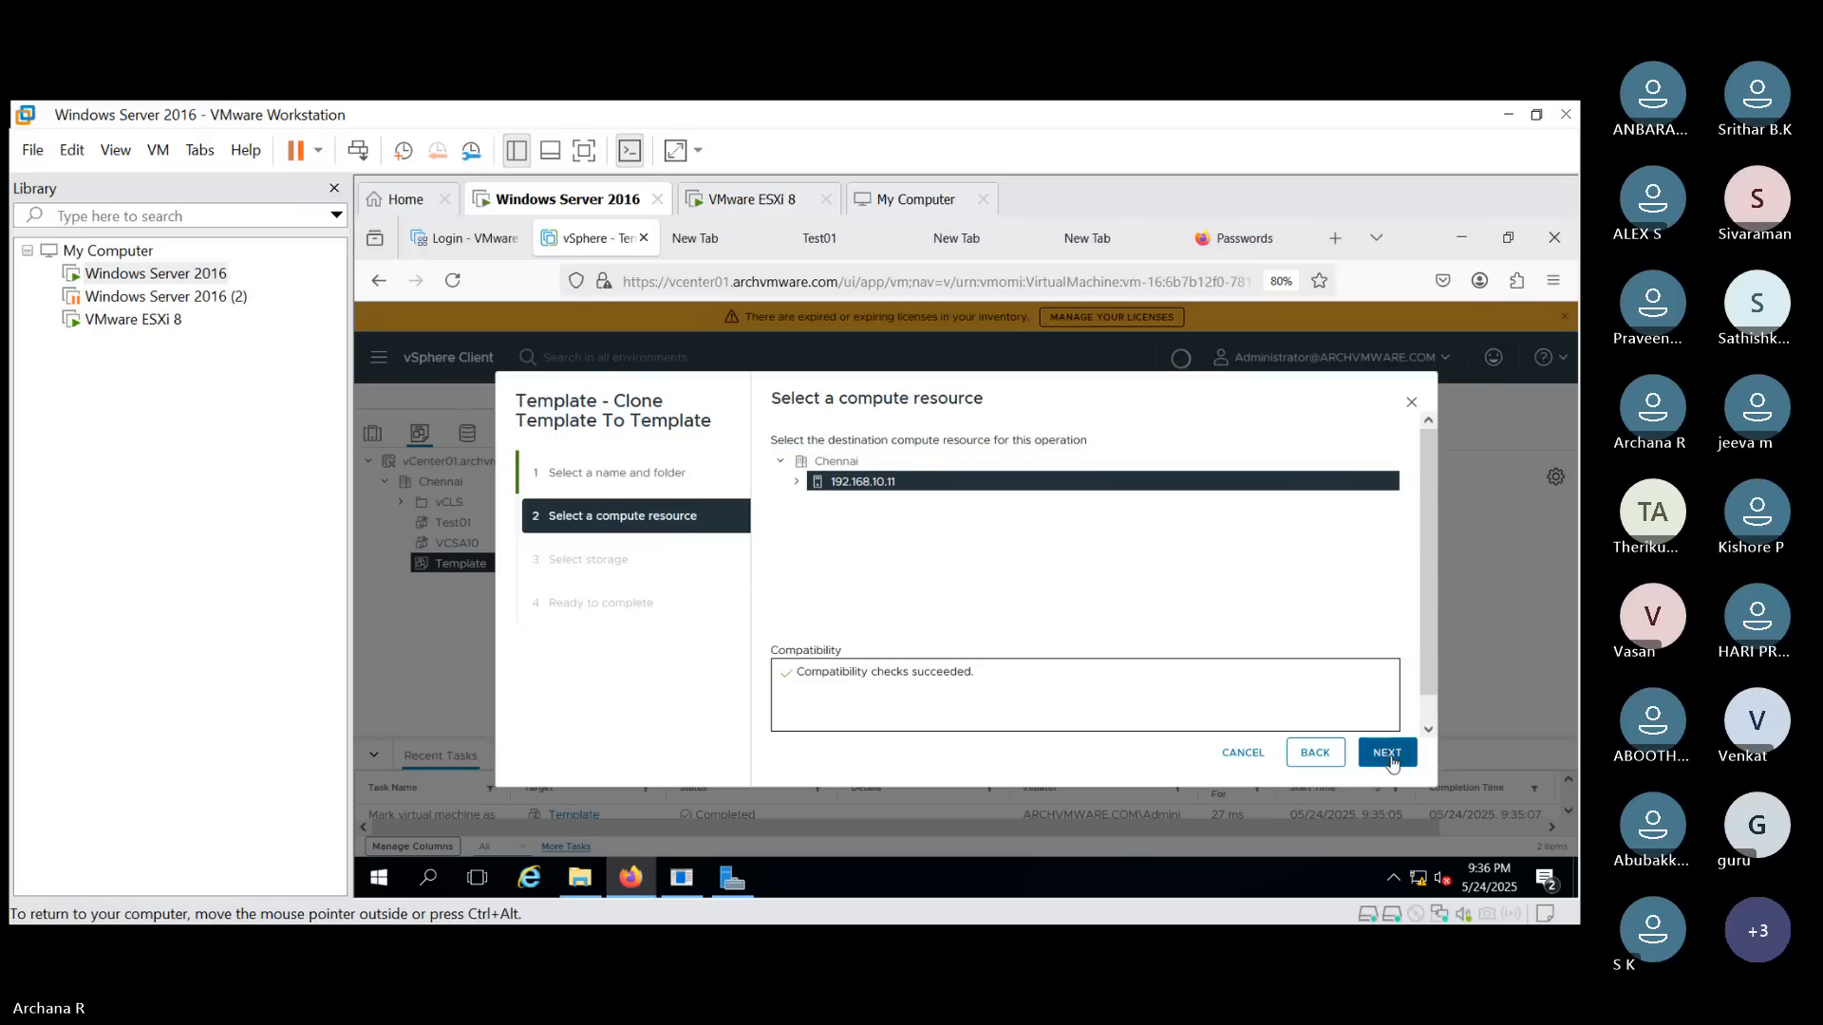
pyautogui.click(1386, 754)
pyautogui.click(785, 612)
pyautogui.click(1387, 752)
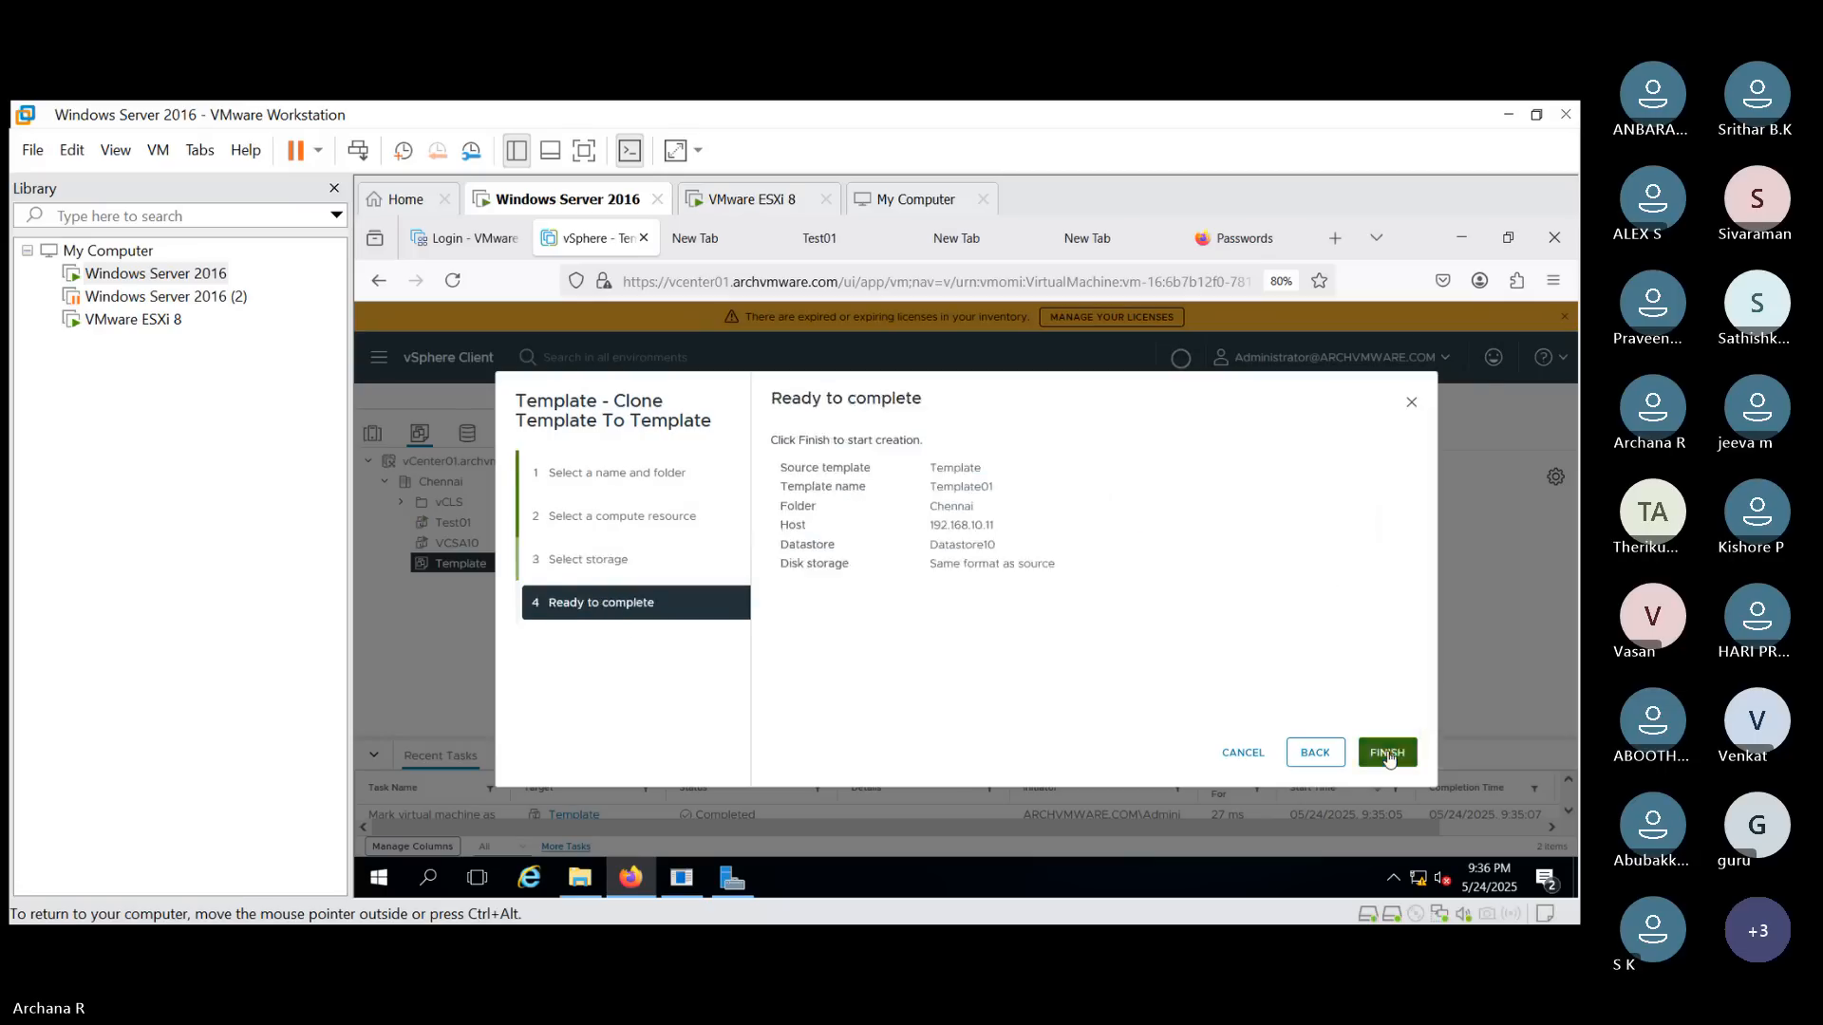
pyautogui.click(1387, 753)
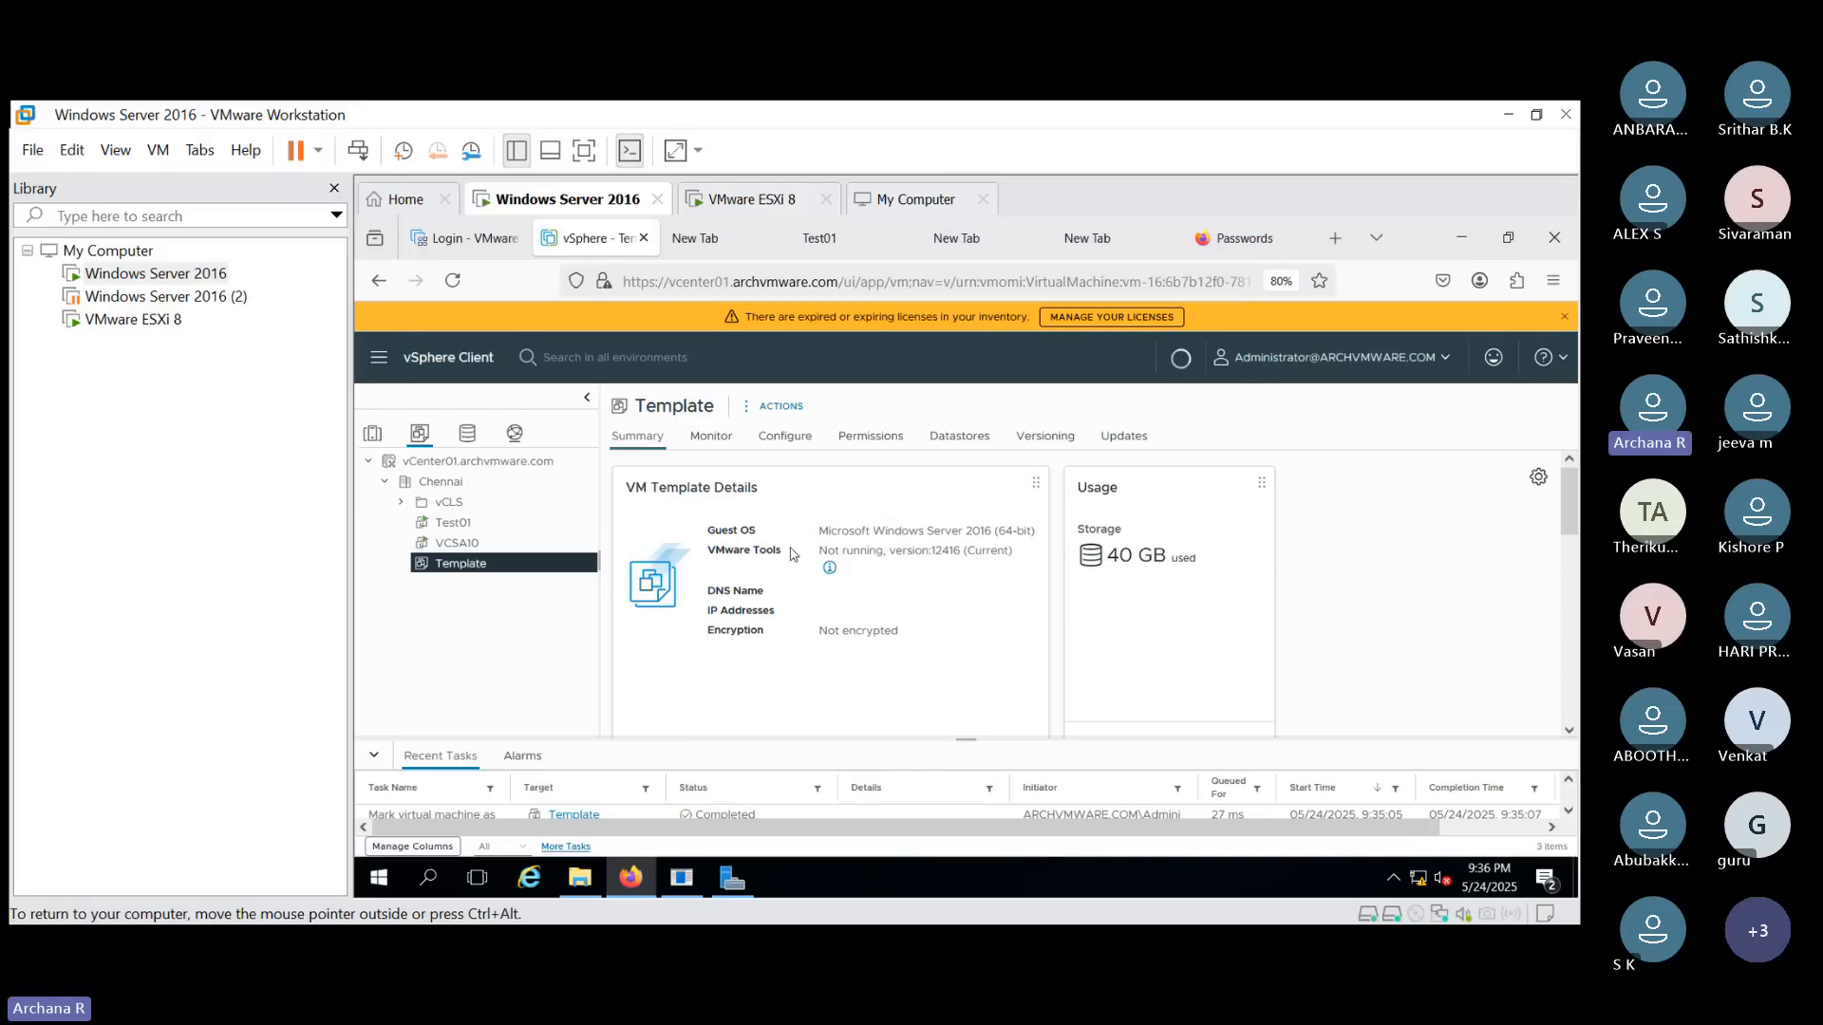
# - Select Template01 and enlarge the task list to follow the clone task's progress
pyautogui.click(444, 525)
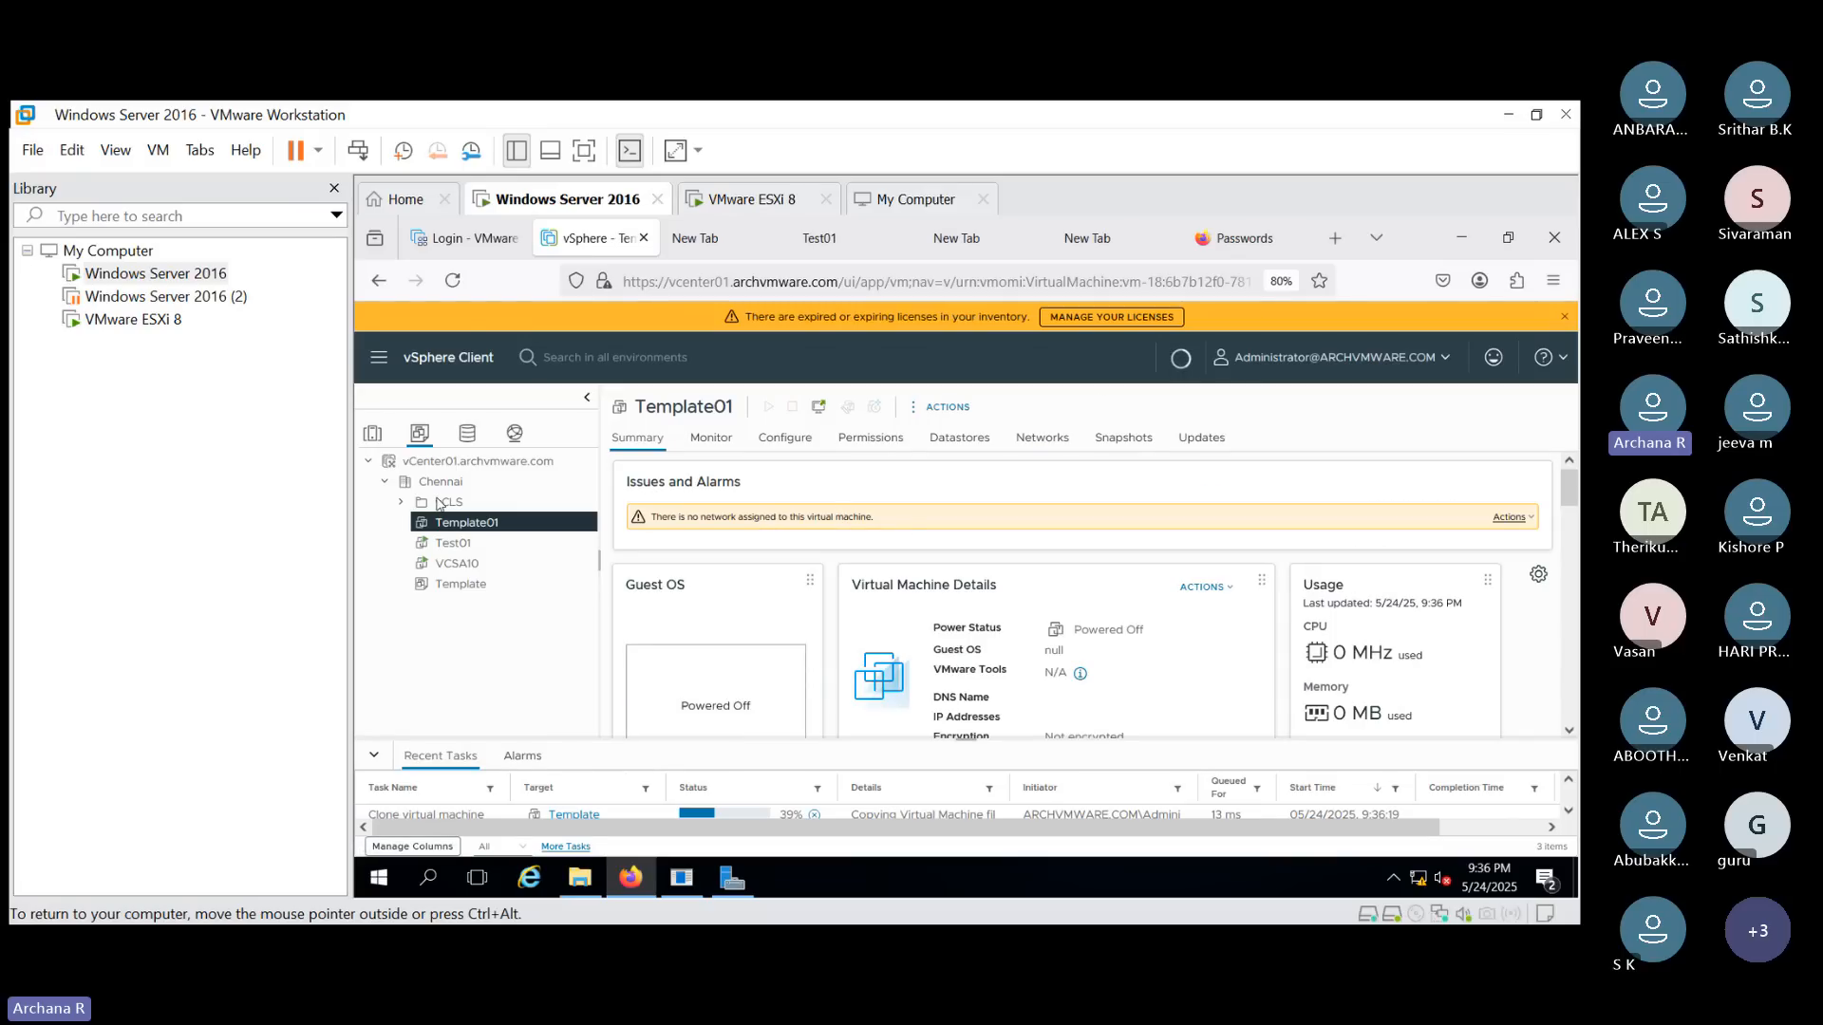
pyautogui.click(947, 408)
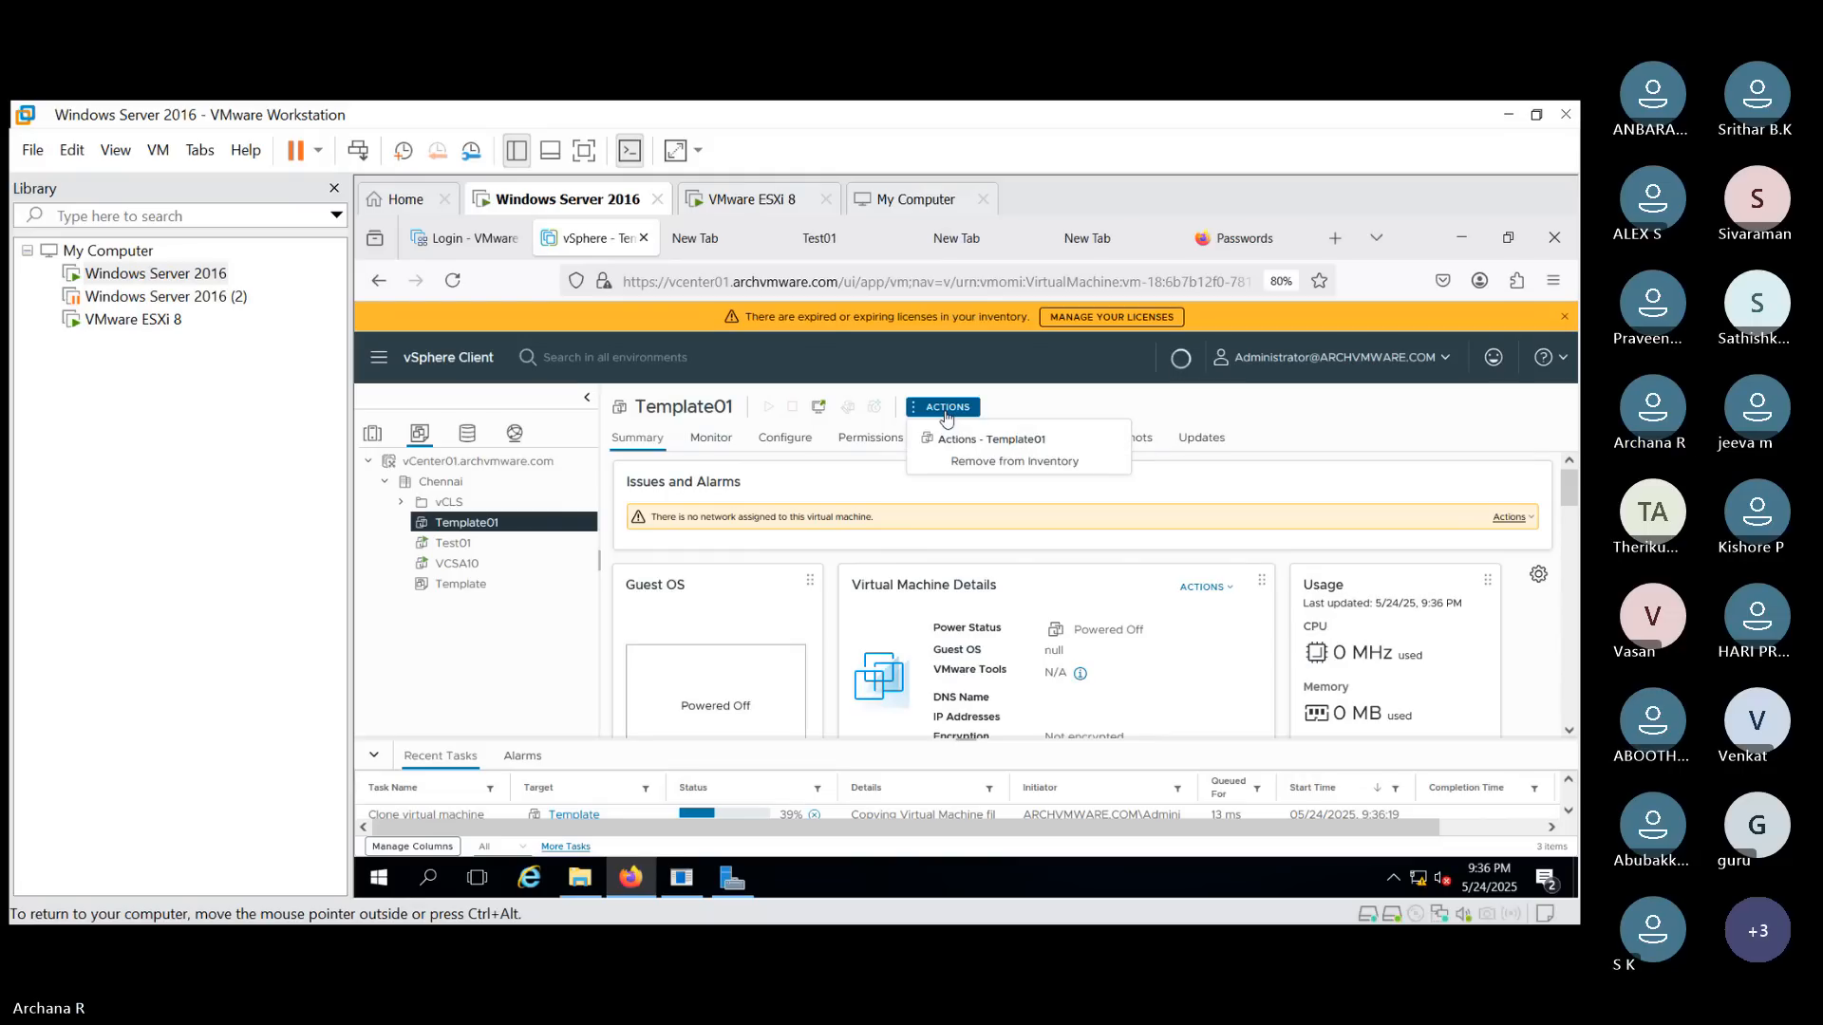
pyautogui.click(1302, 434)
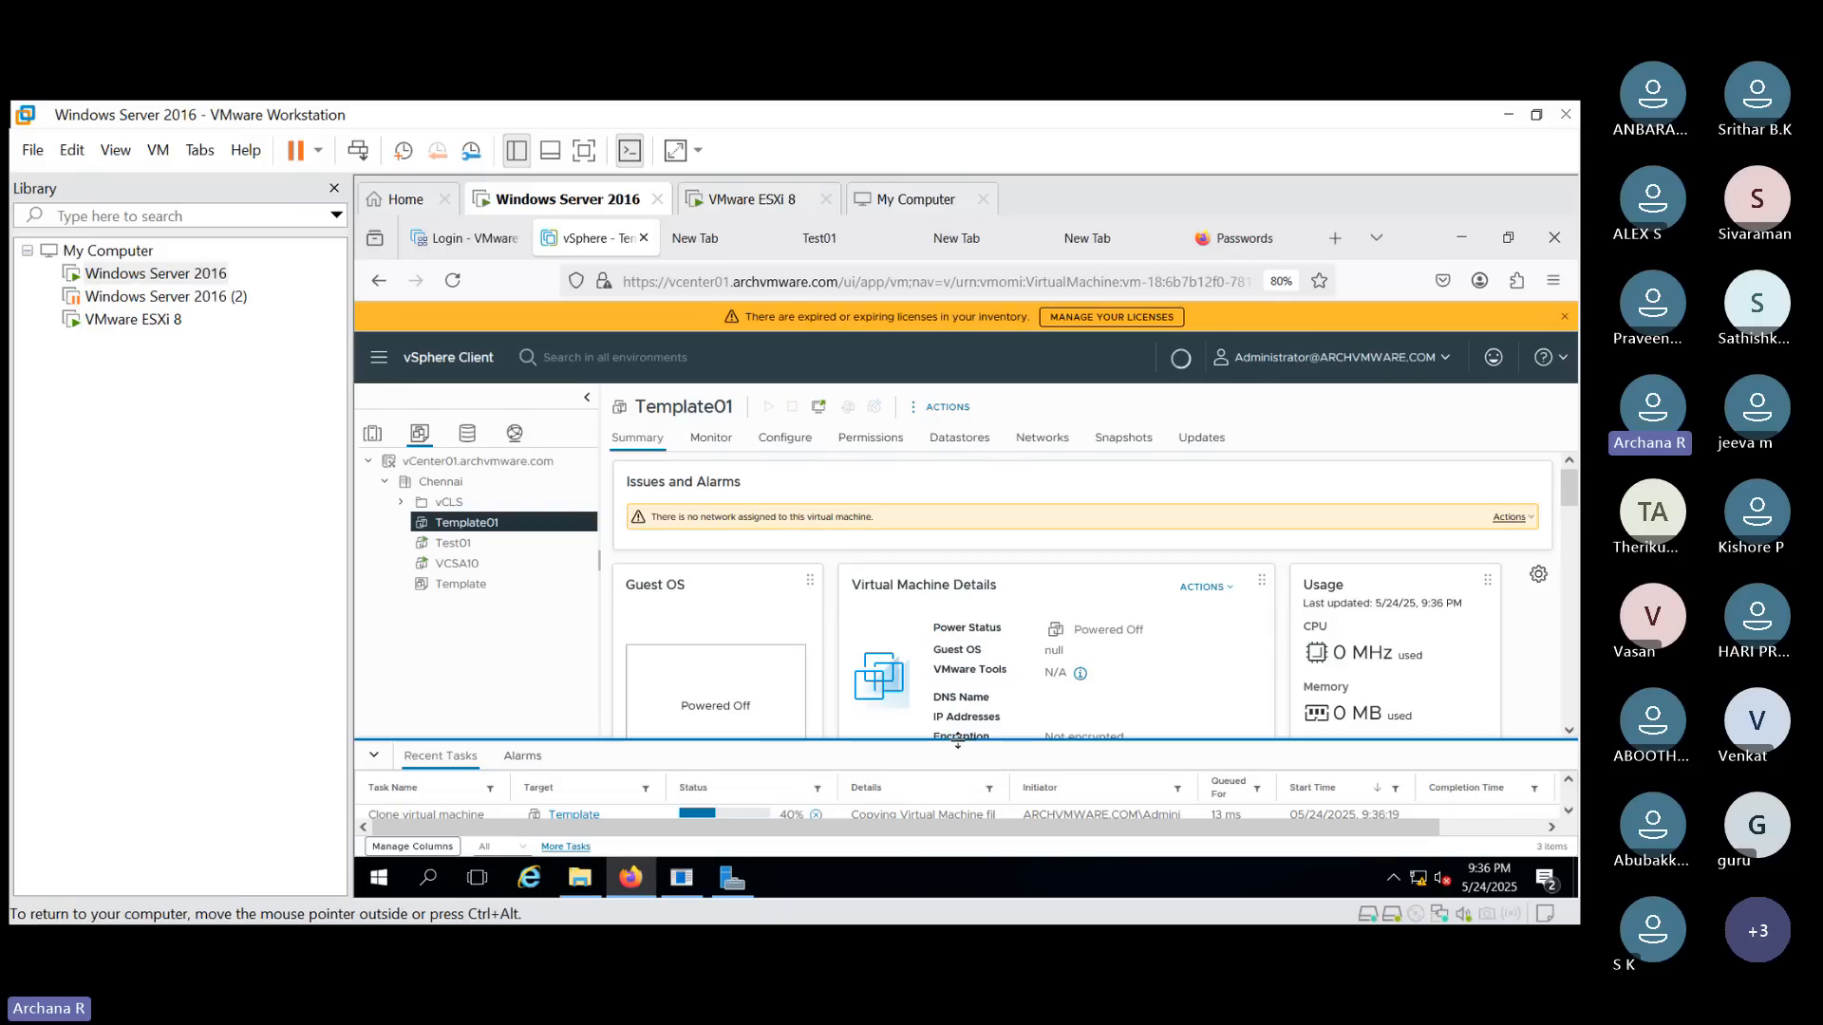
pyautogui.moveTo(949, 725); pyautogui.dragTo(944, 645)
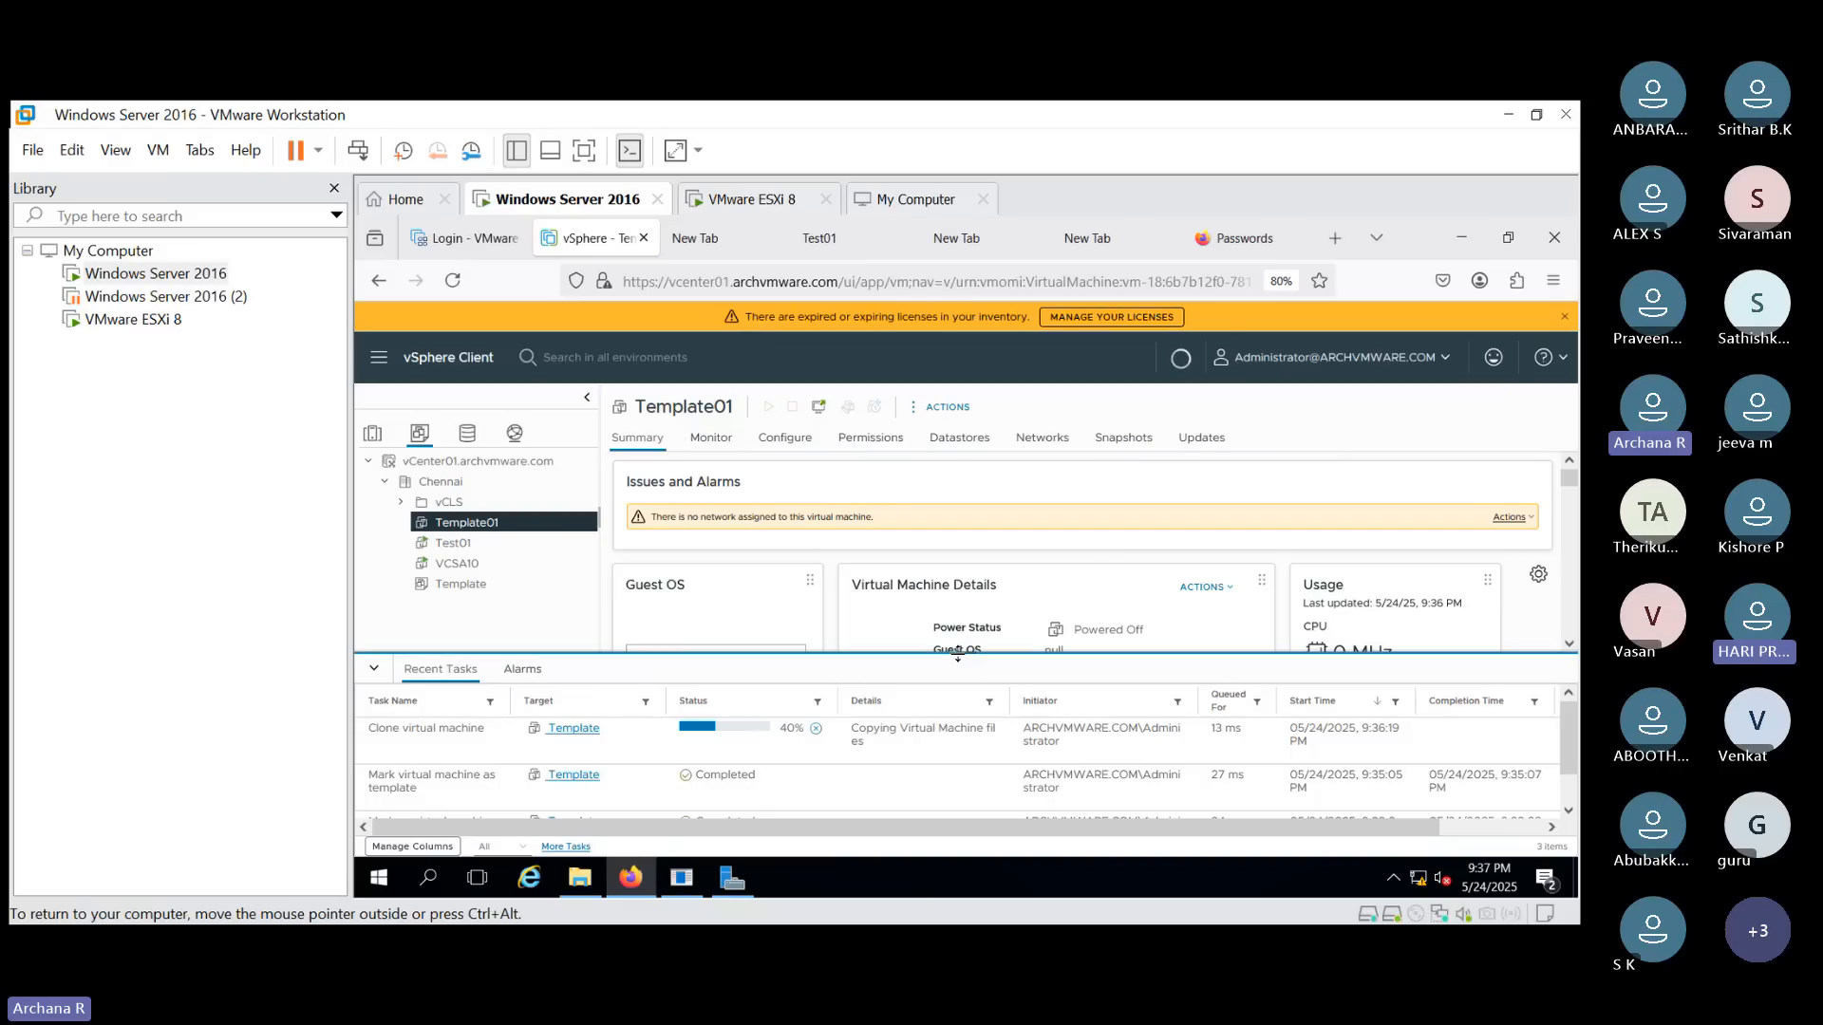
pyautogui.moveTo(959, 652); pyautogui.dragTo(966, 679)
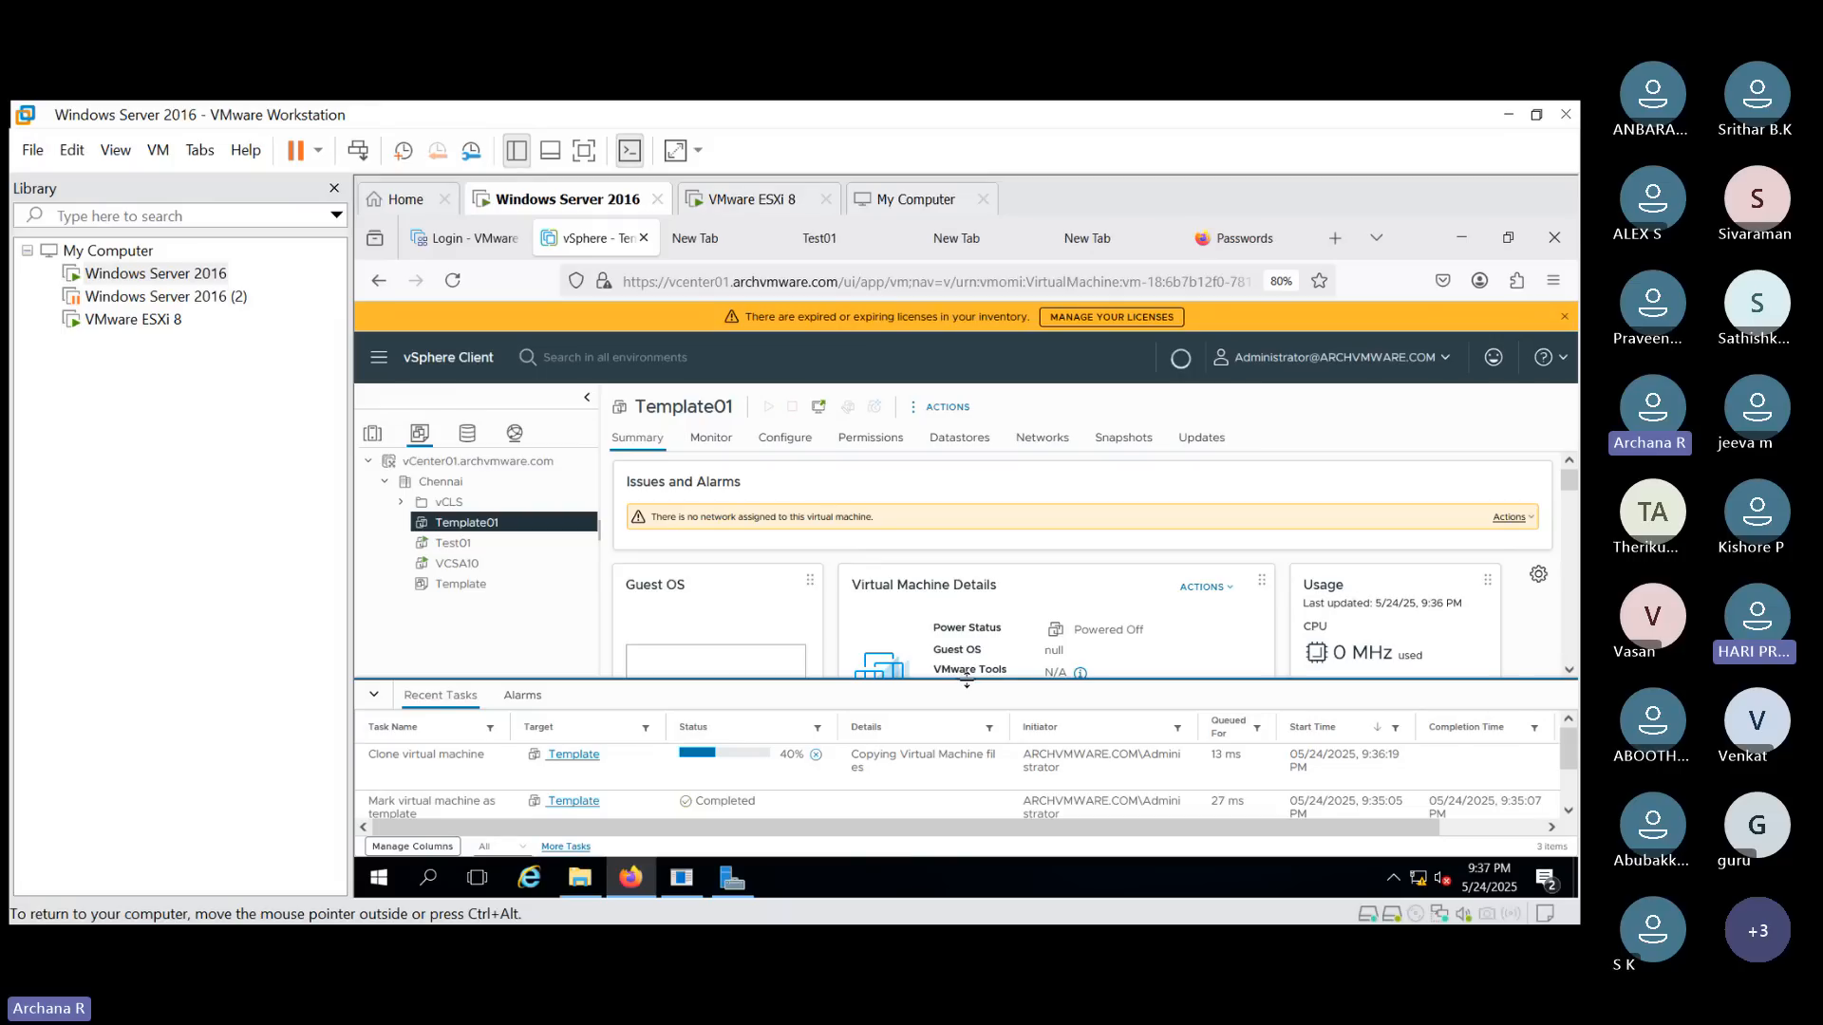
# - Try to deploy a new virtual machine named Test01 from the Template, then cancel the wizard
pyautogui.click(492, 582)
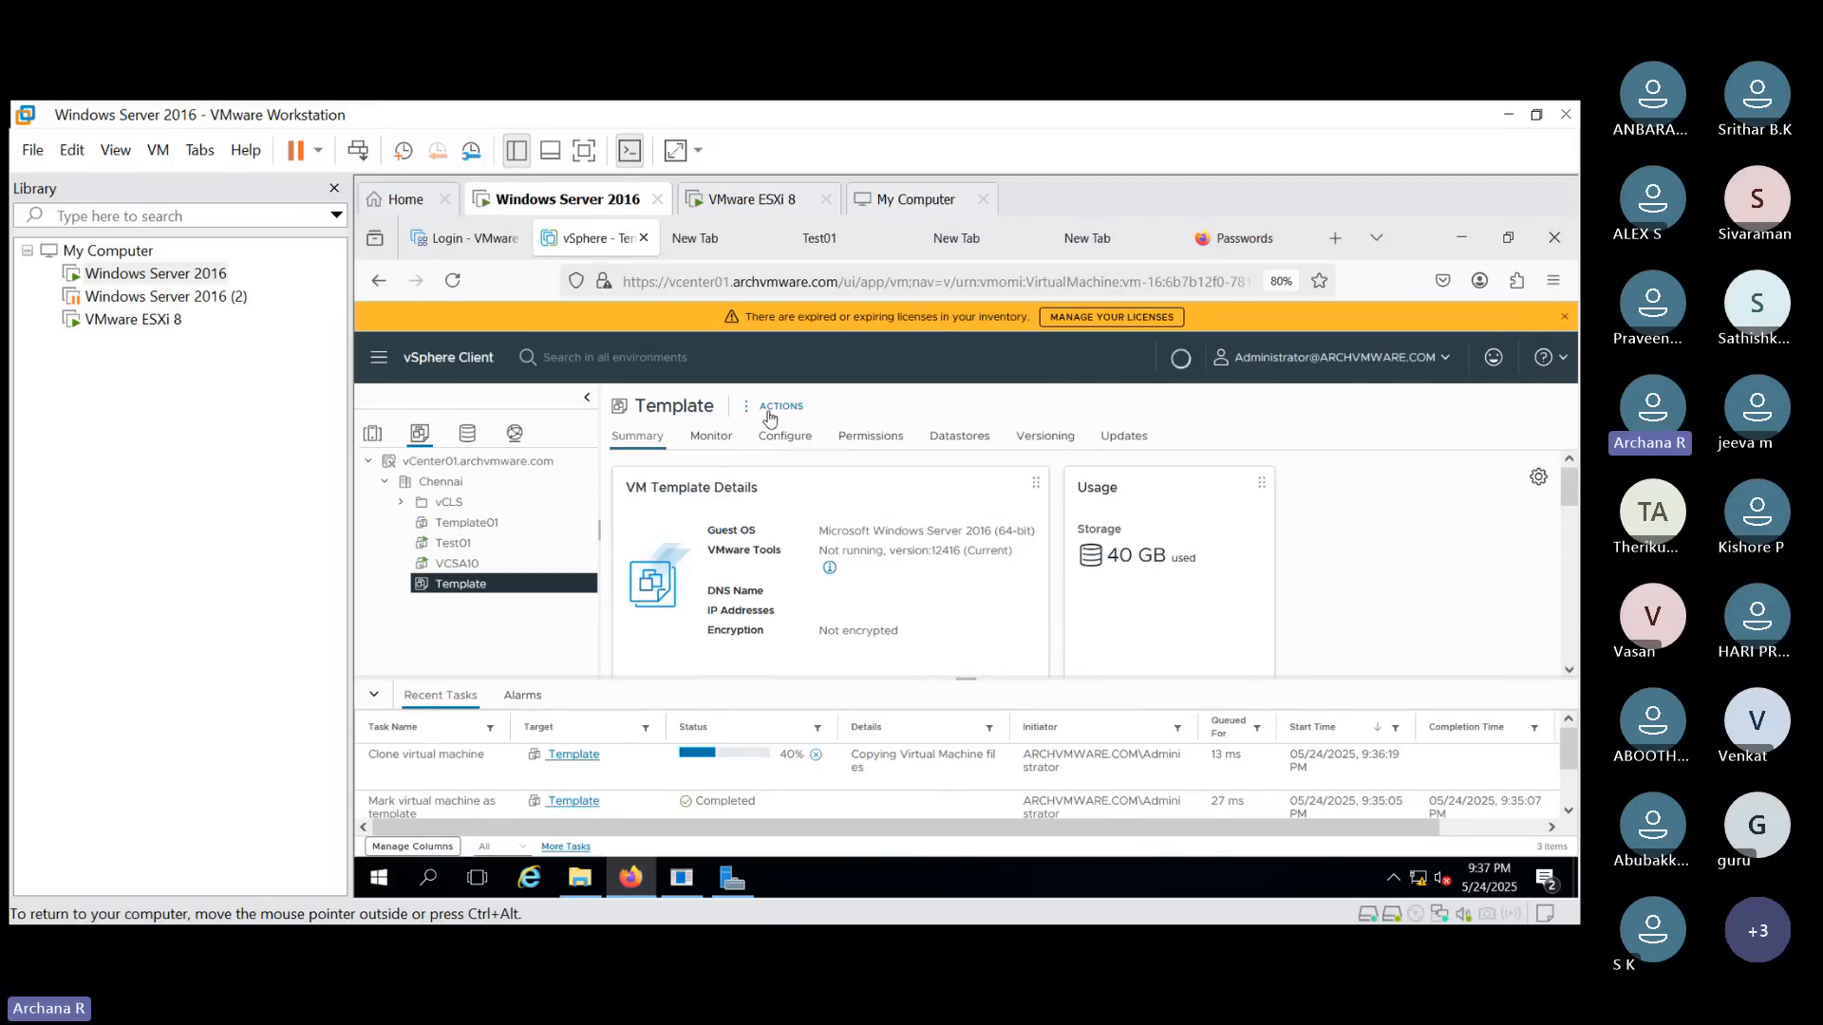
pyautogui.click(775, 406)
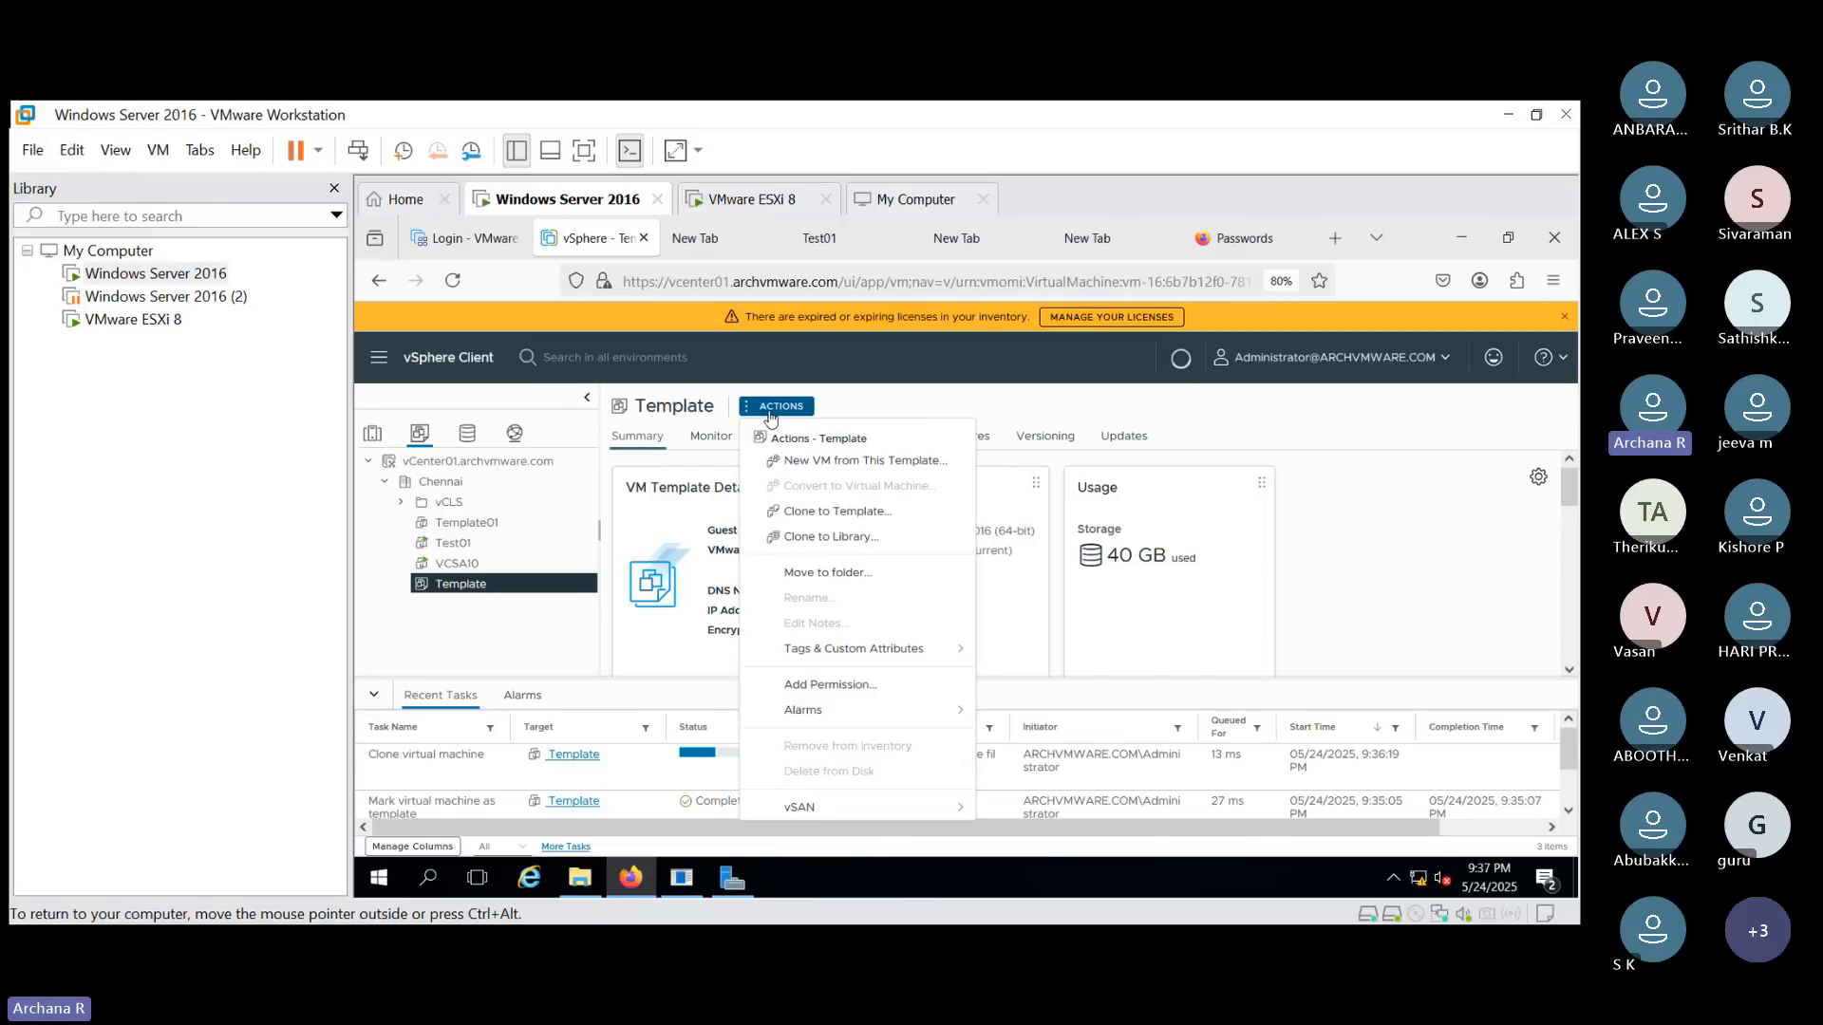
pyautogui.click(830, 464)
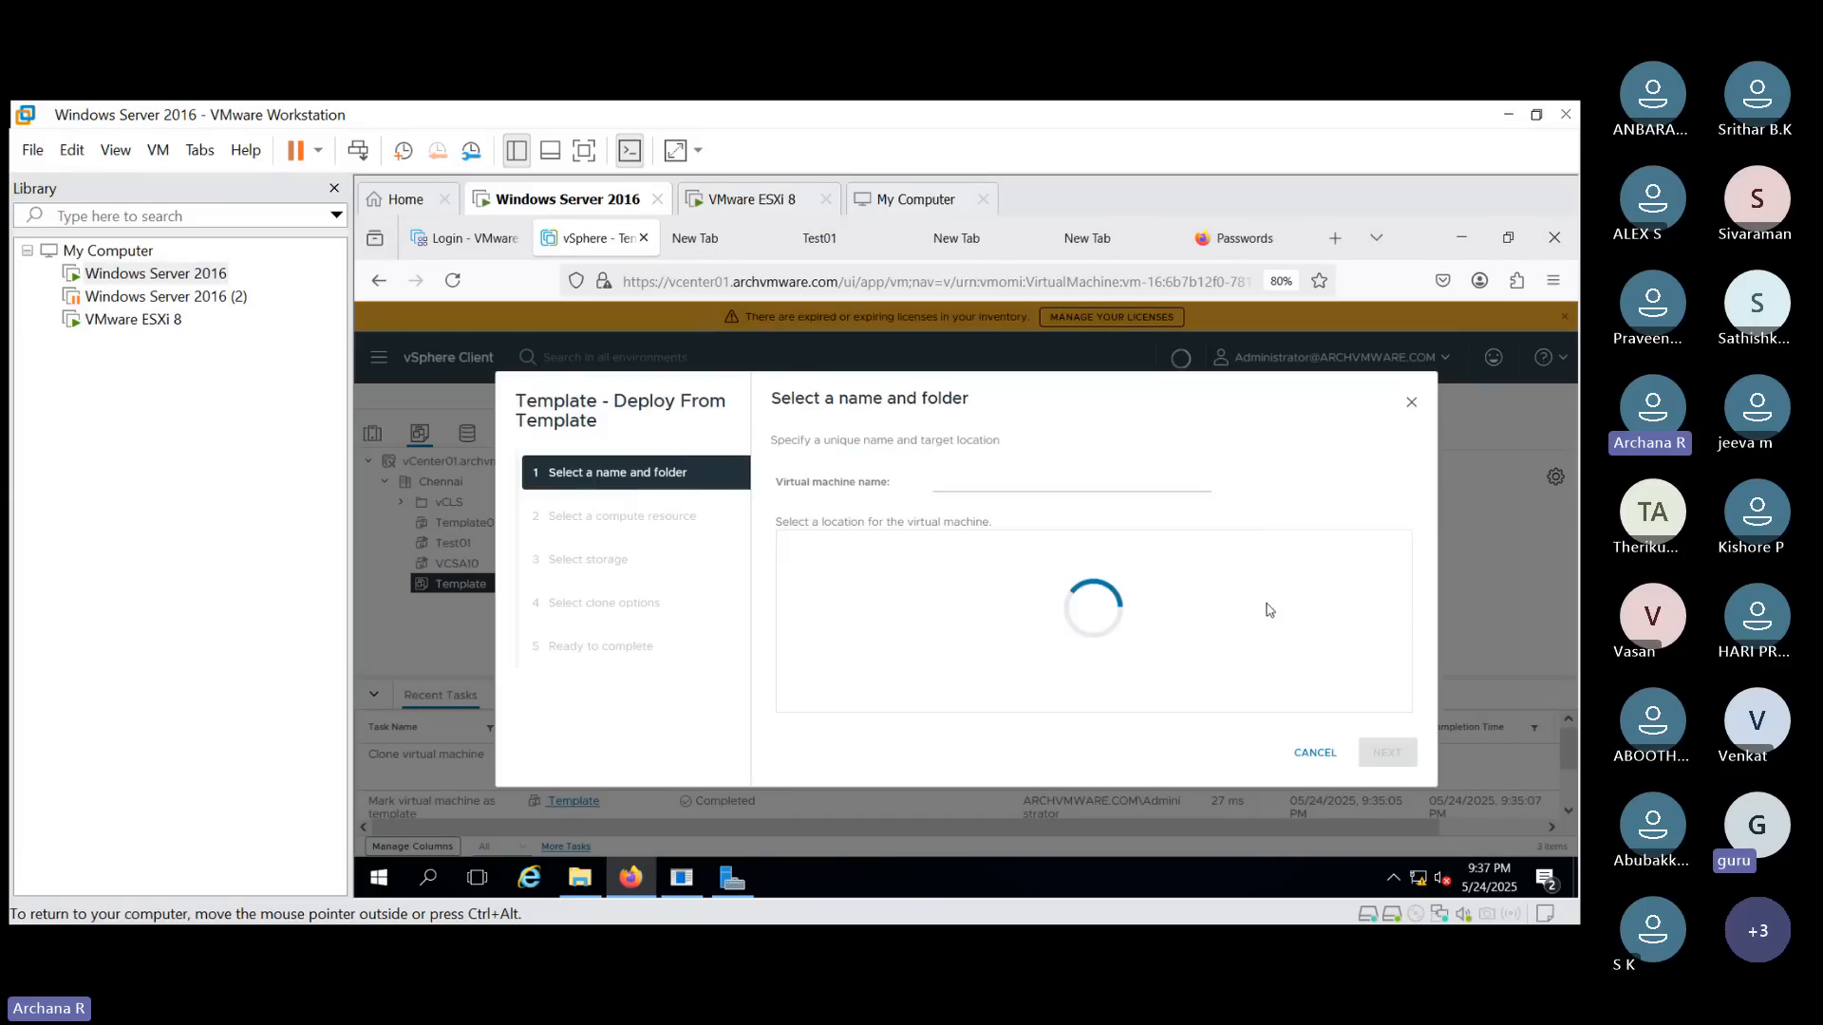
pyautogui.click(952, 482)
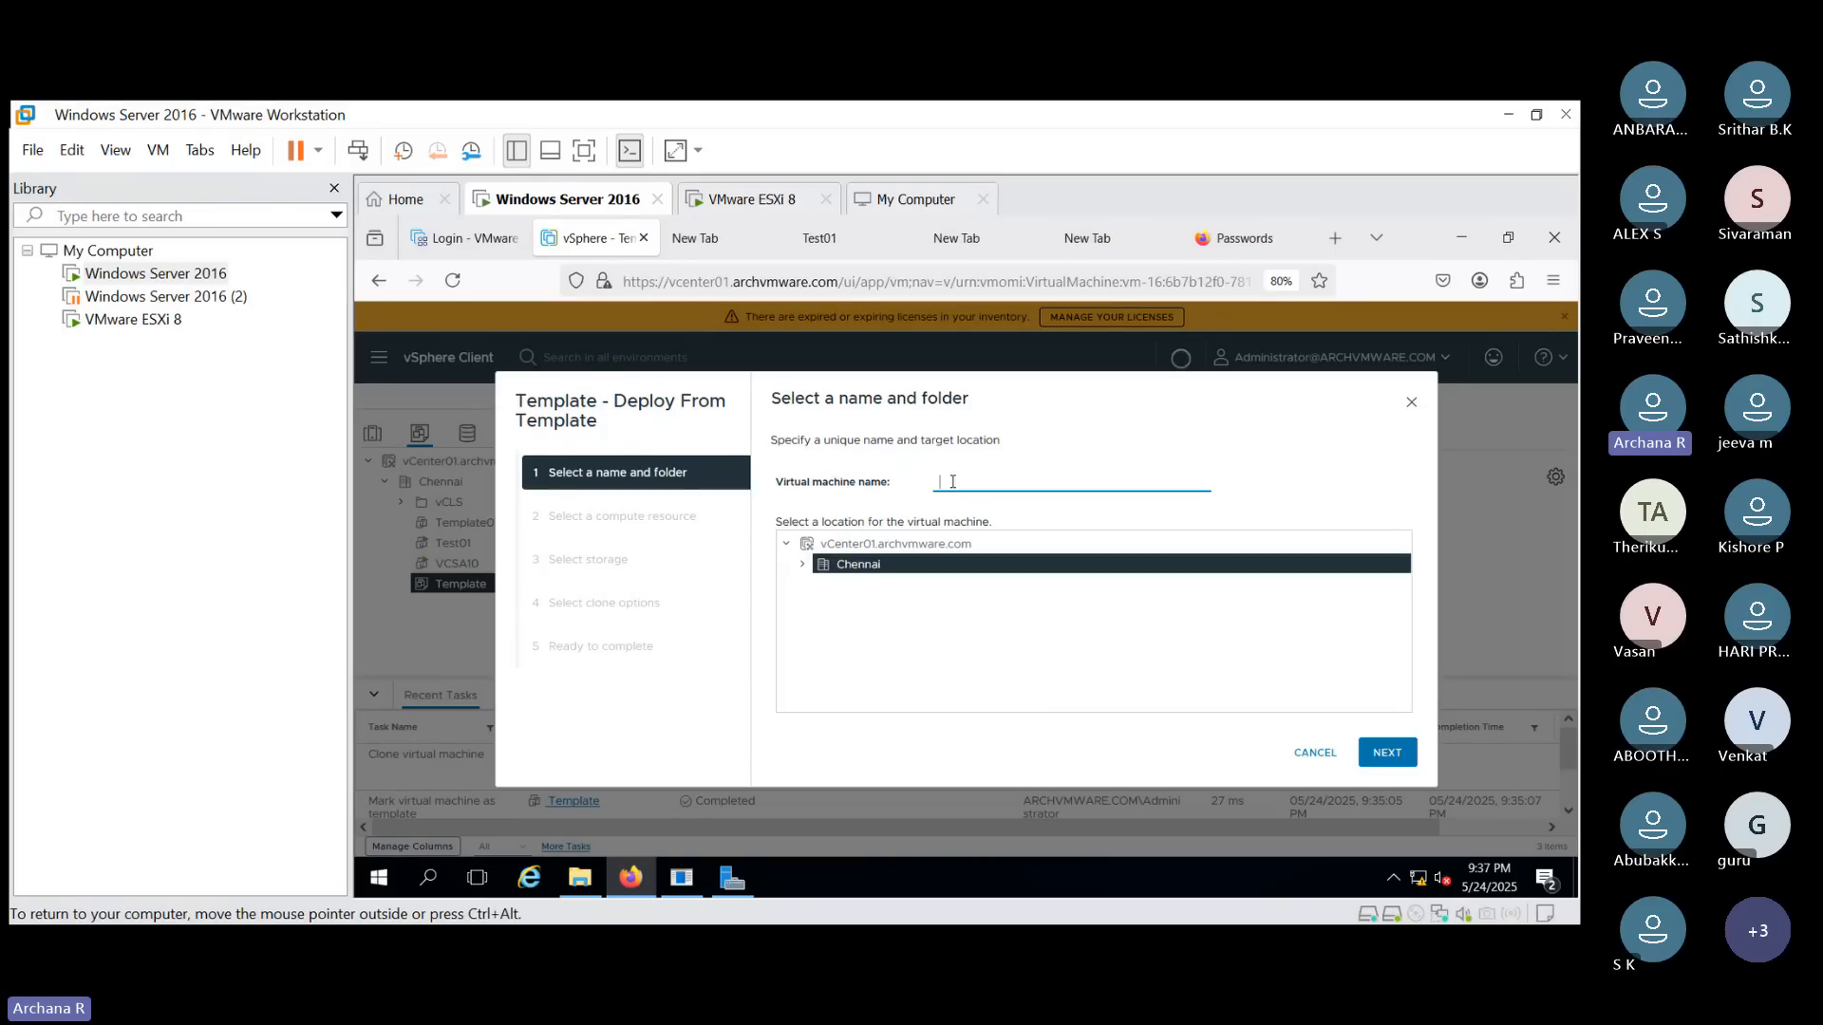
pyautogui.write('Test01')
pyautogui.click(1387, 753)
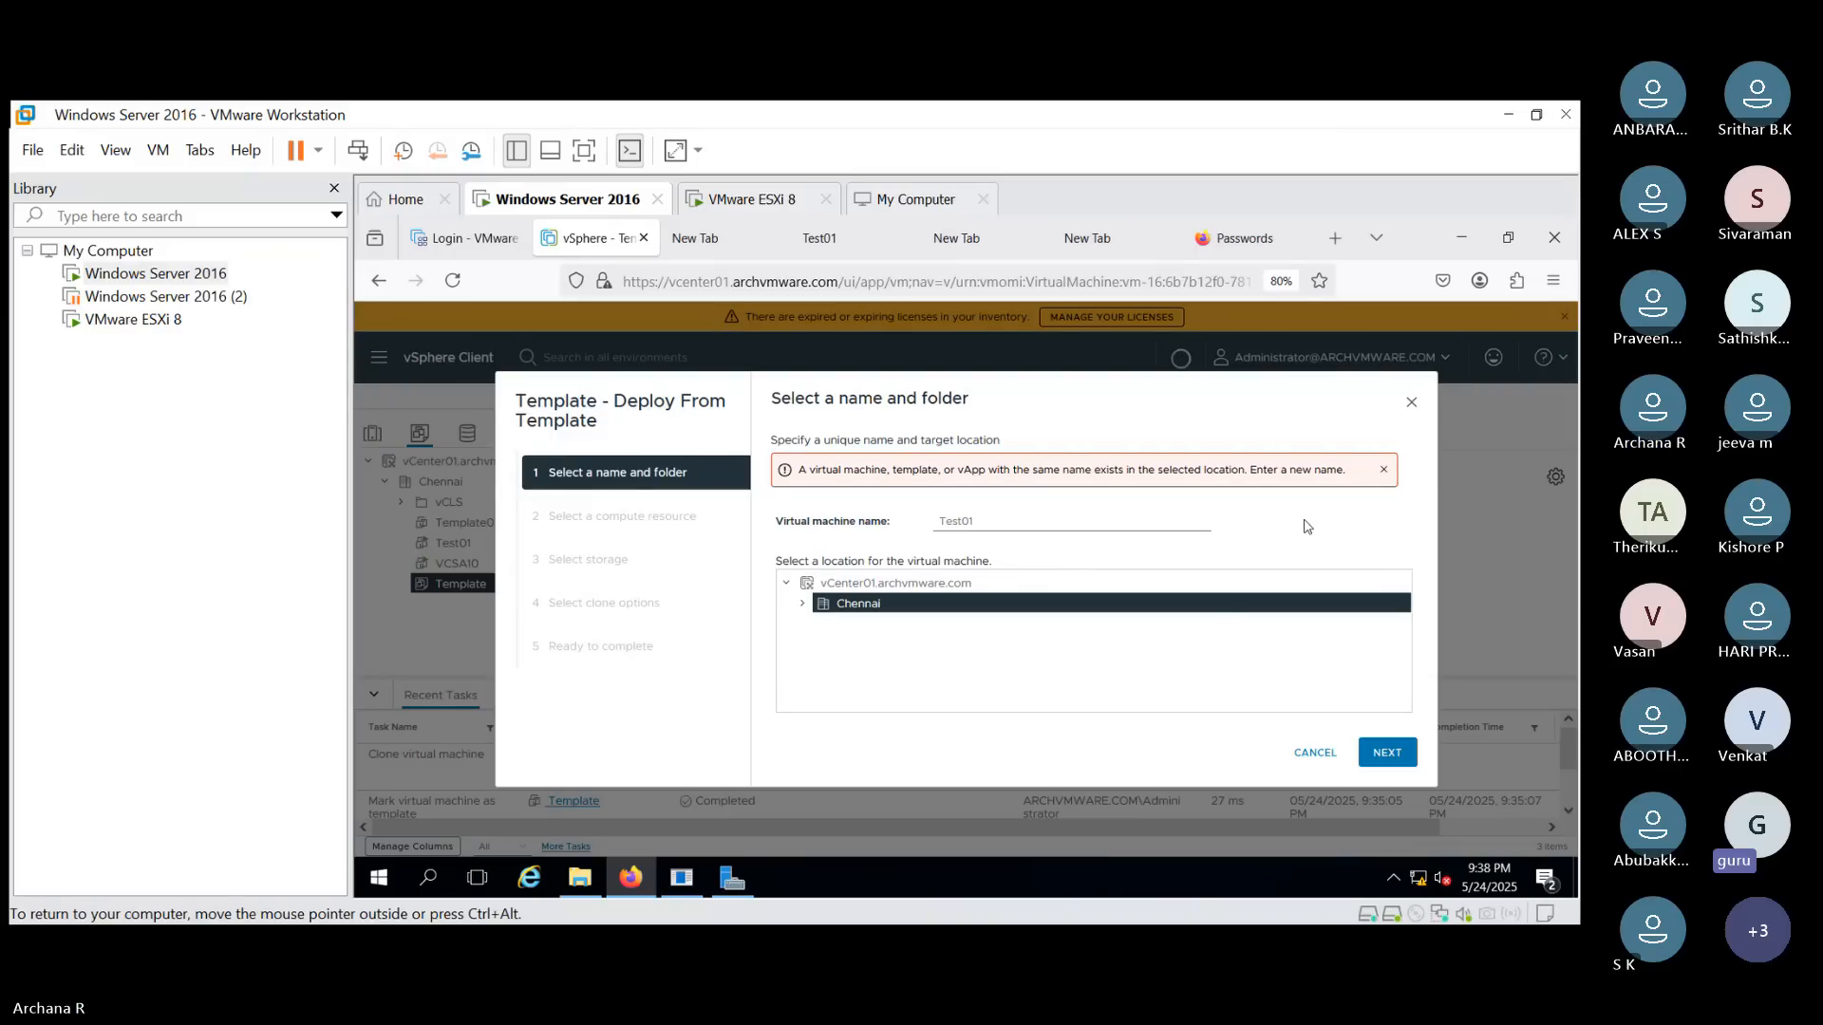
pyautogui.click(1305, 755)
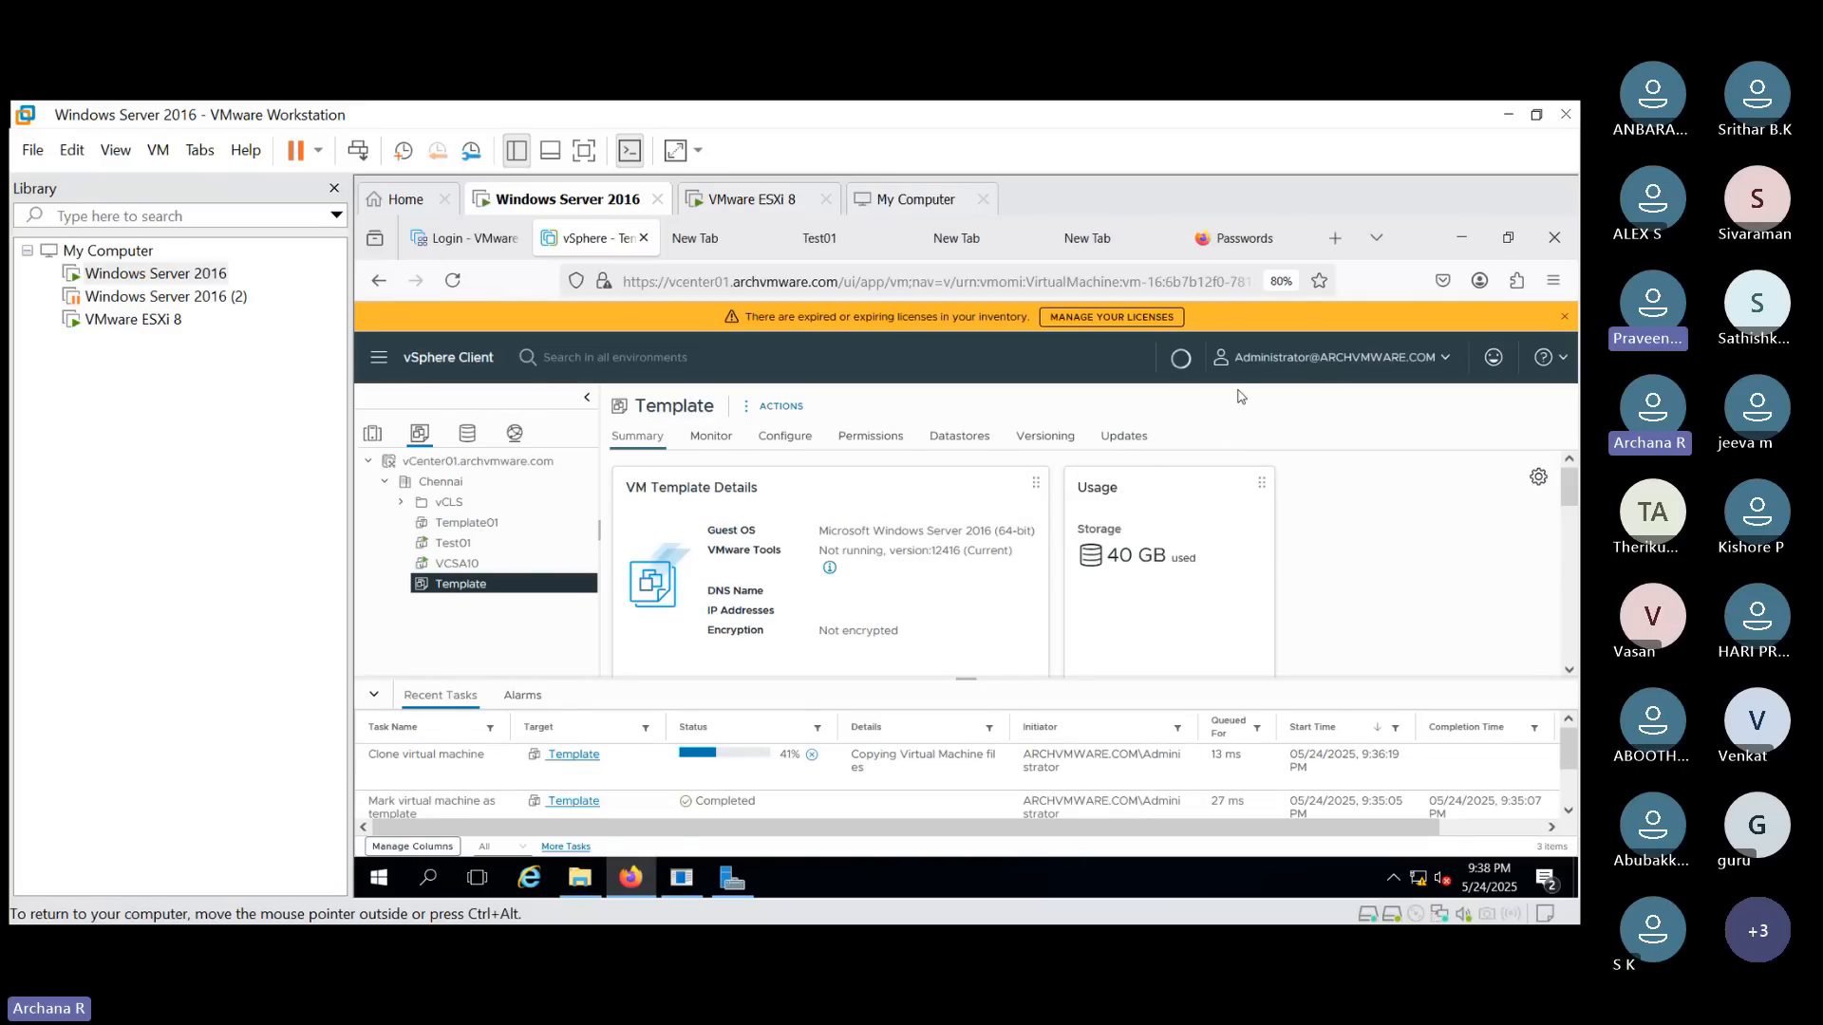
pyautogui.click(780, 408)
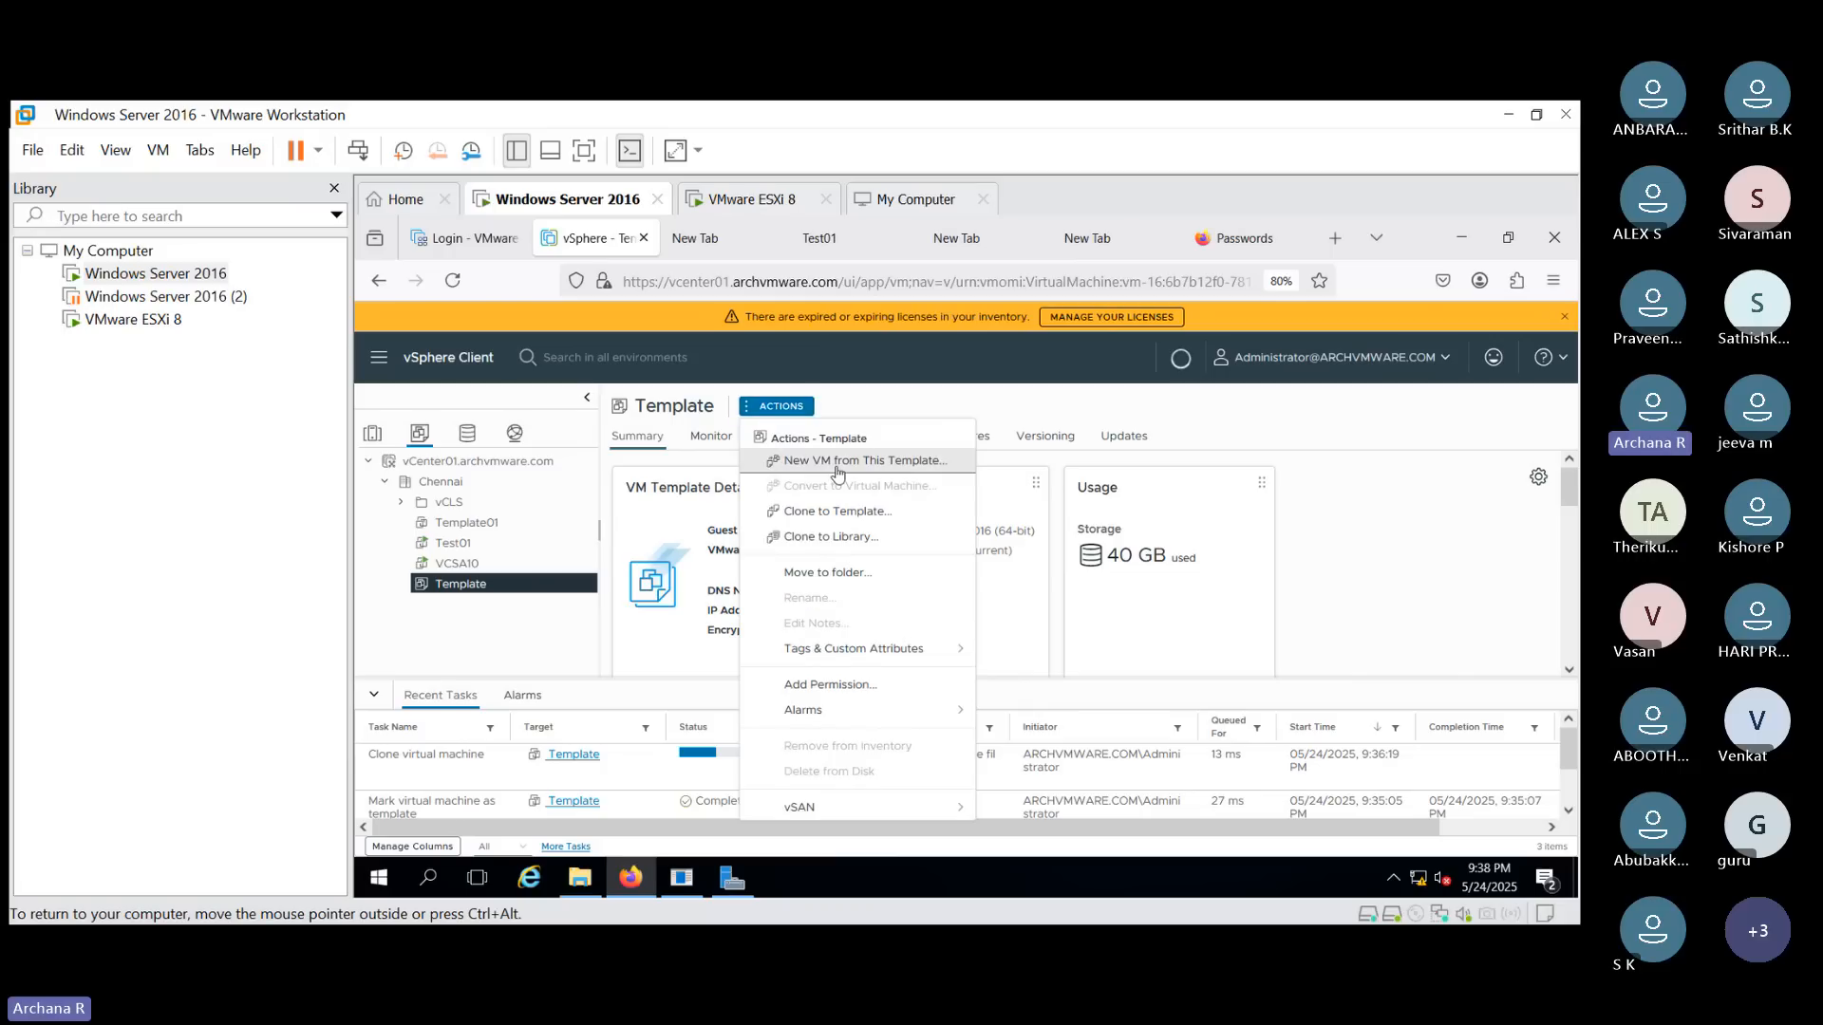
pyautogui.click(1339, 432)
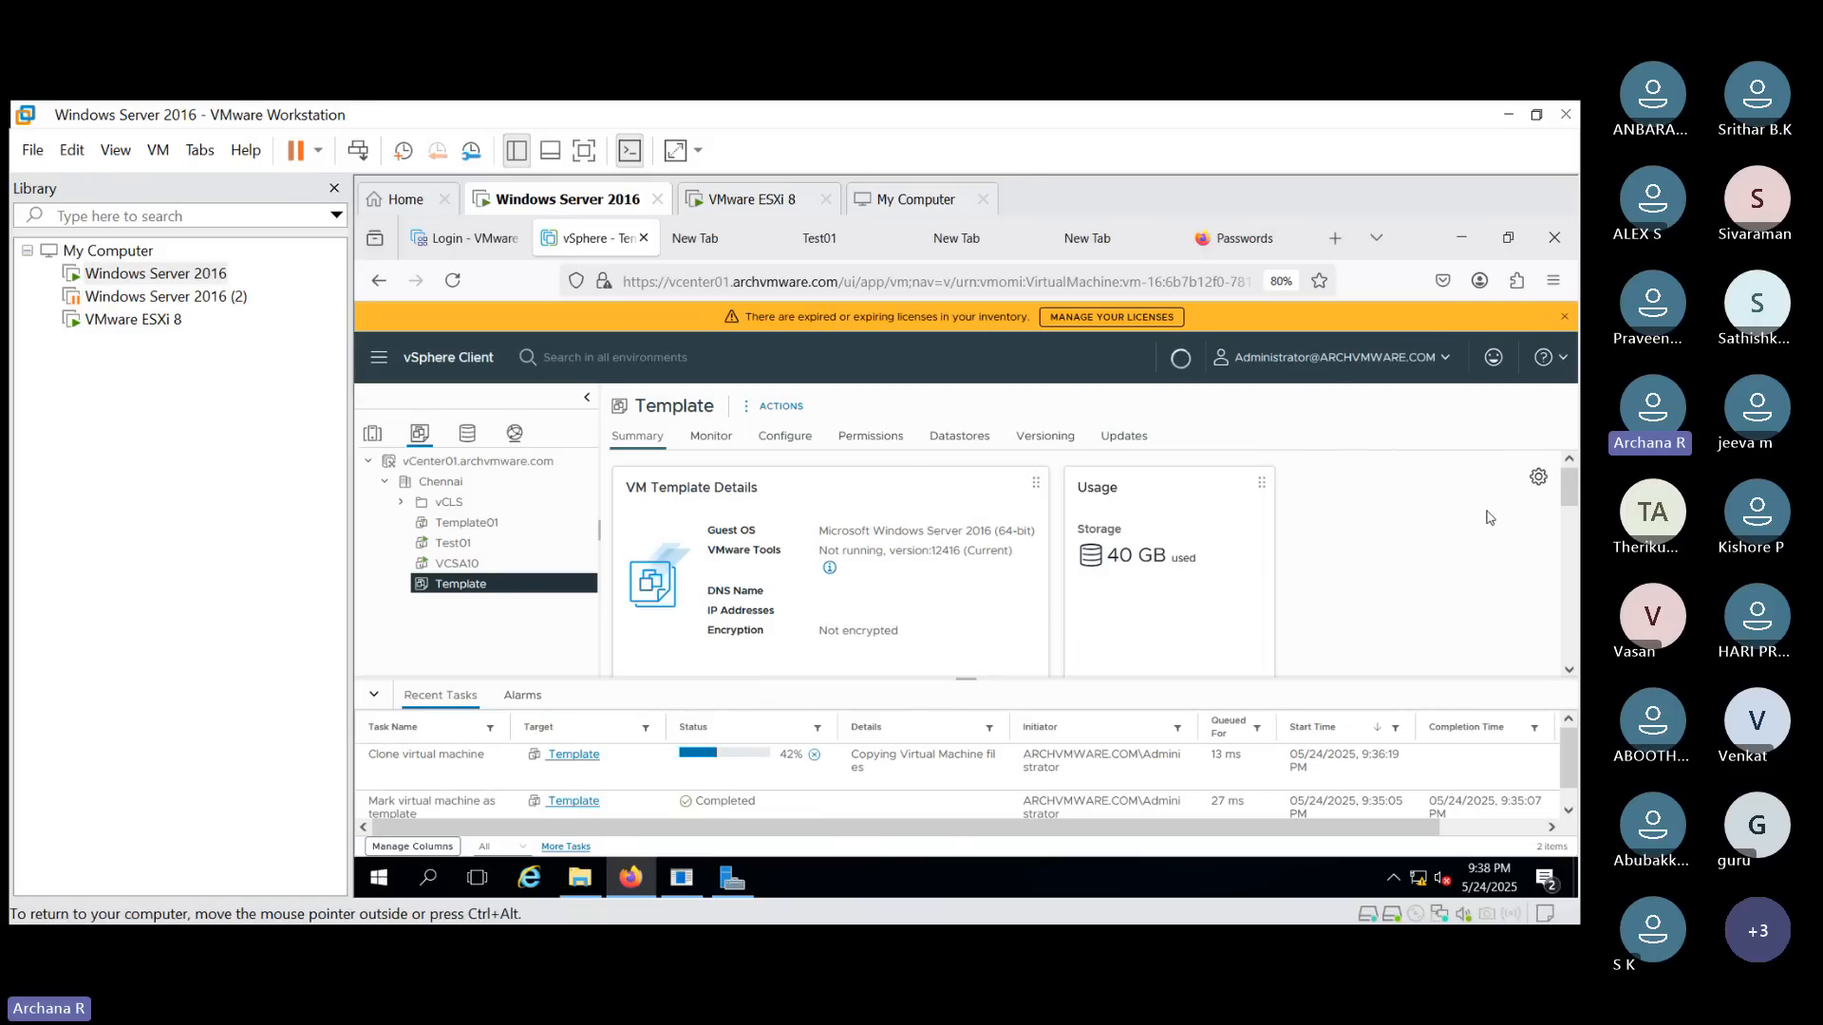
pyautogui.click(500, 524)
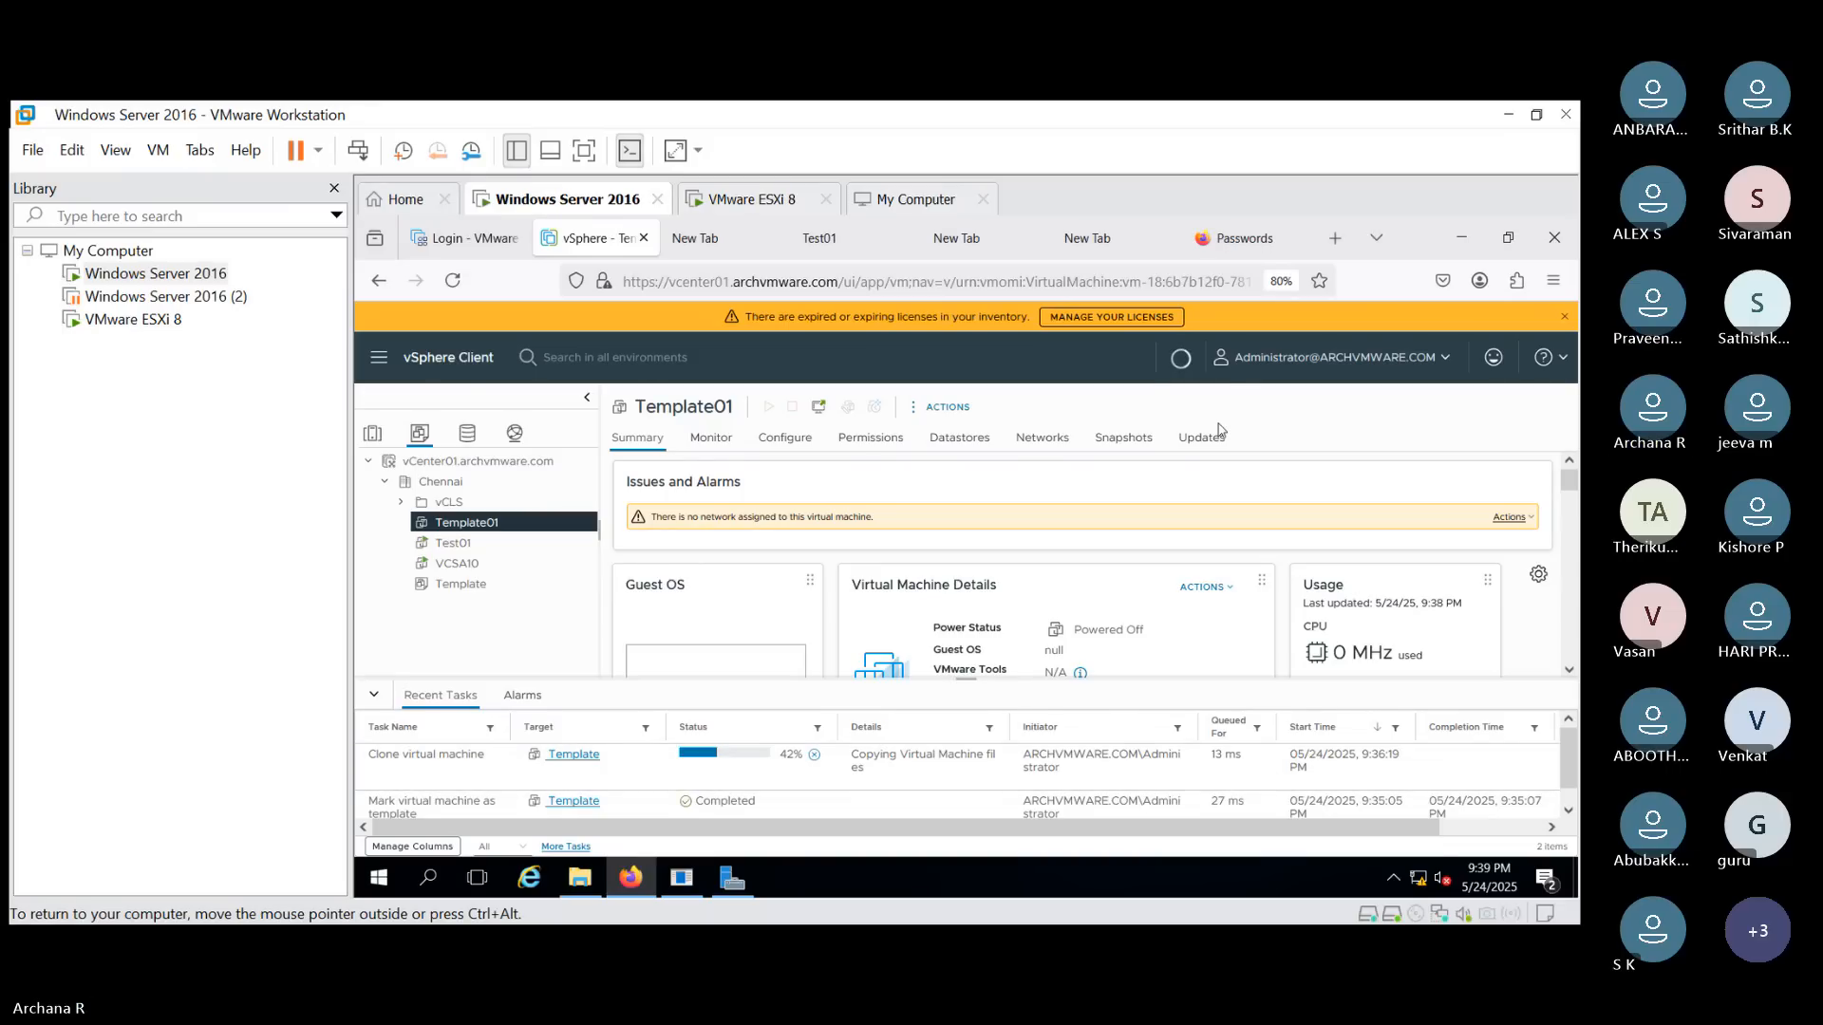
# - In the Test01 console, browse to C:\Windows\System32\Sysprep and open the System Preparation Tool to review it
pyautogui.click(721, 252)
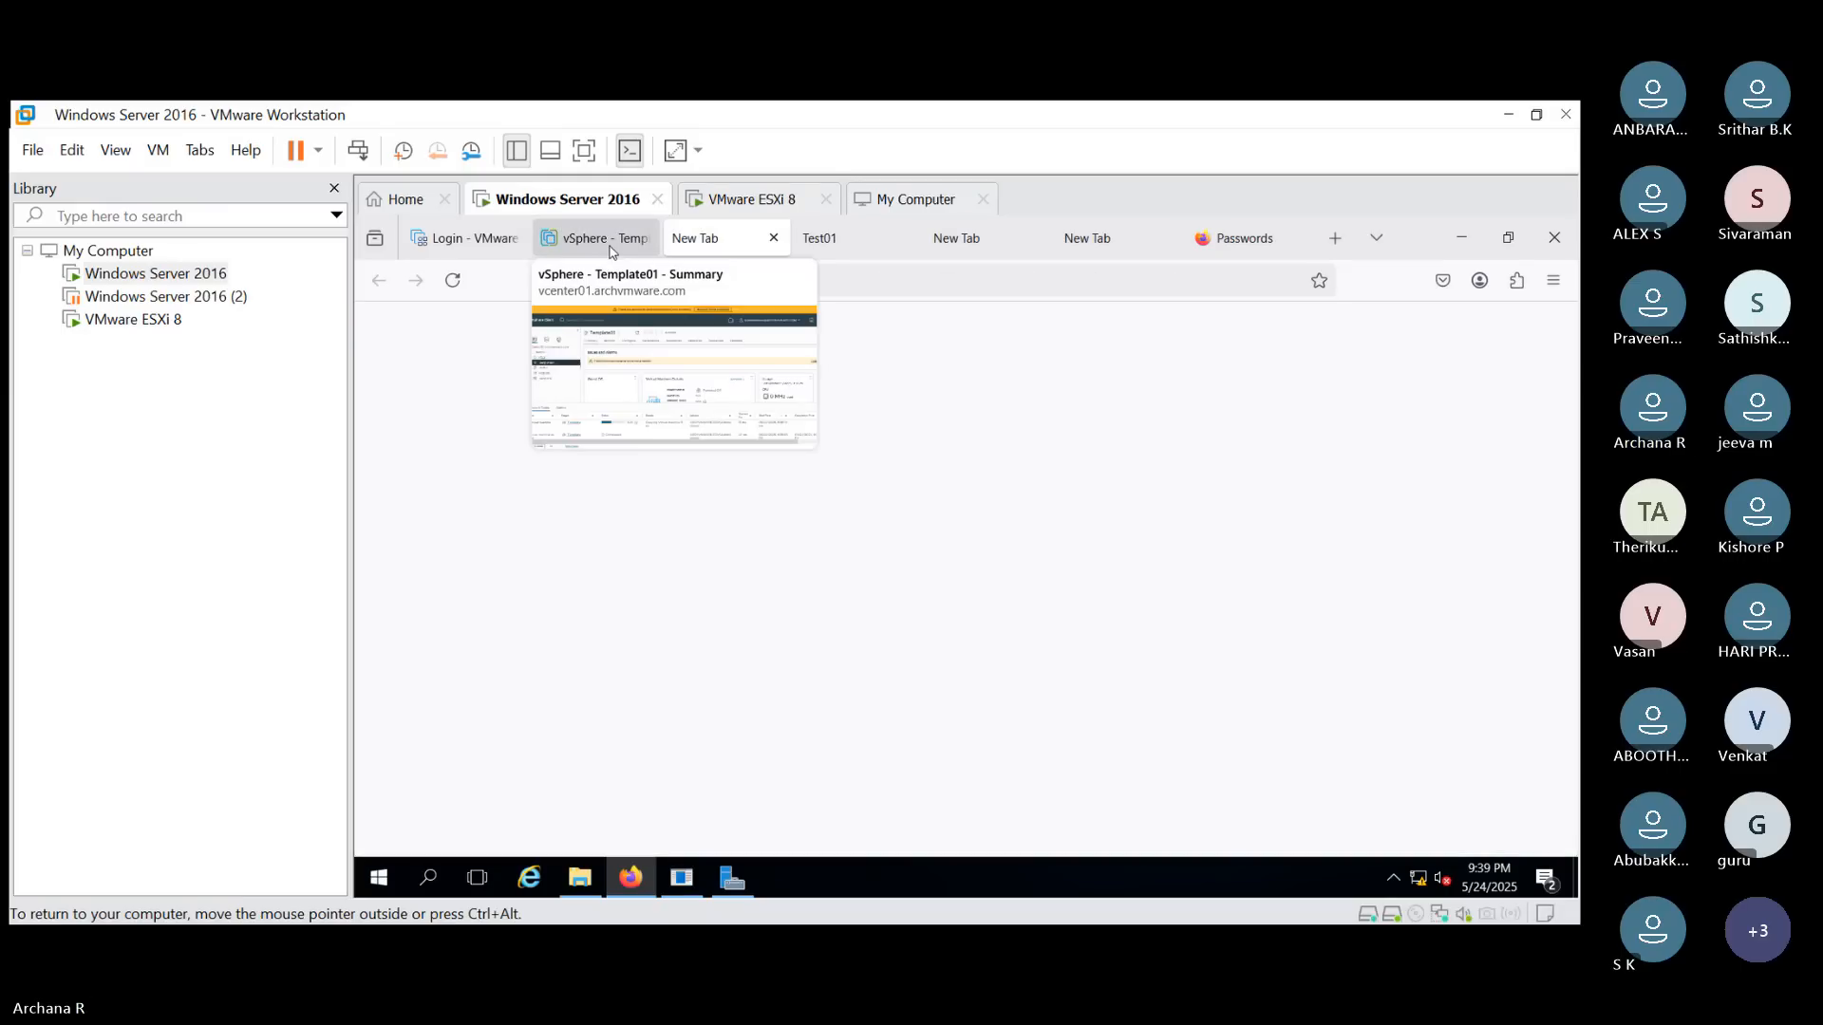
pyautogui.click(849, 242)
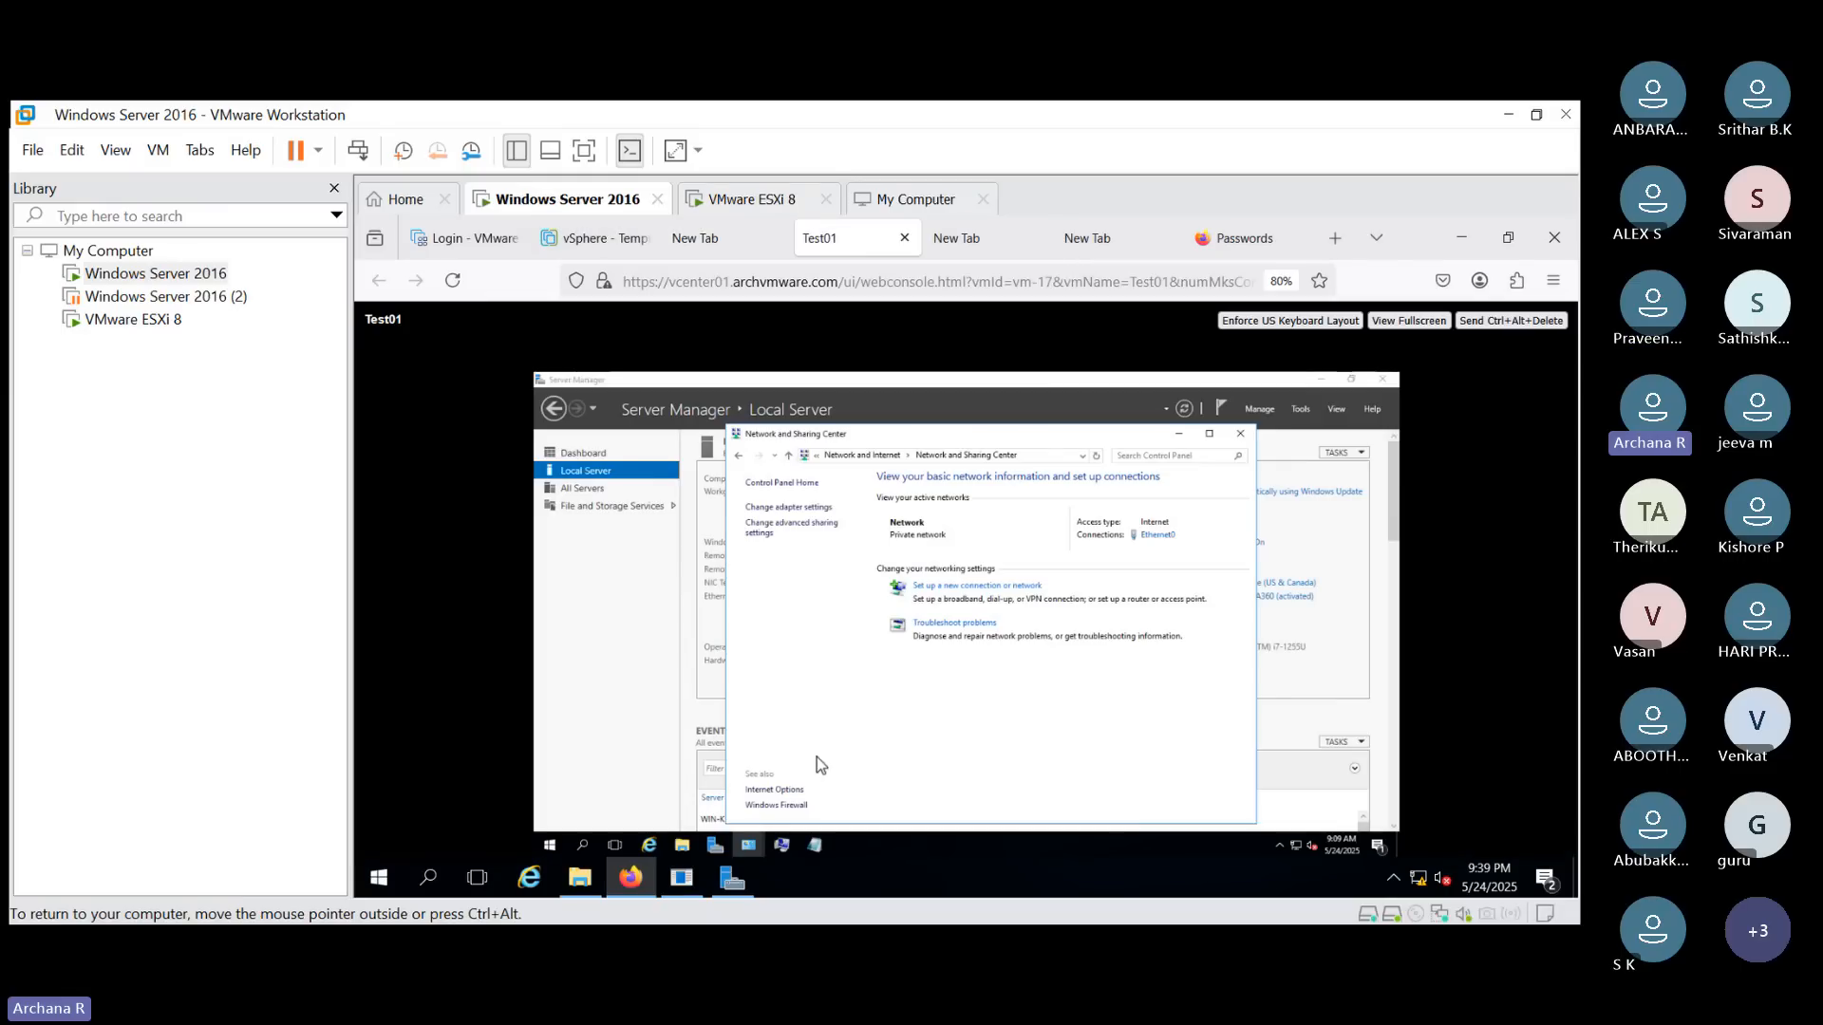
pyautogui.click(681, 847)
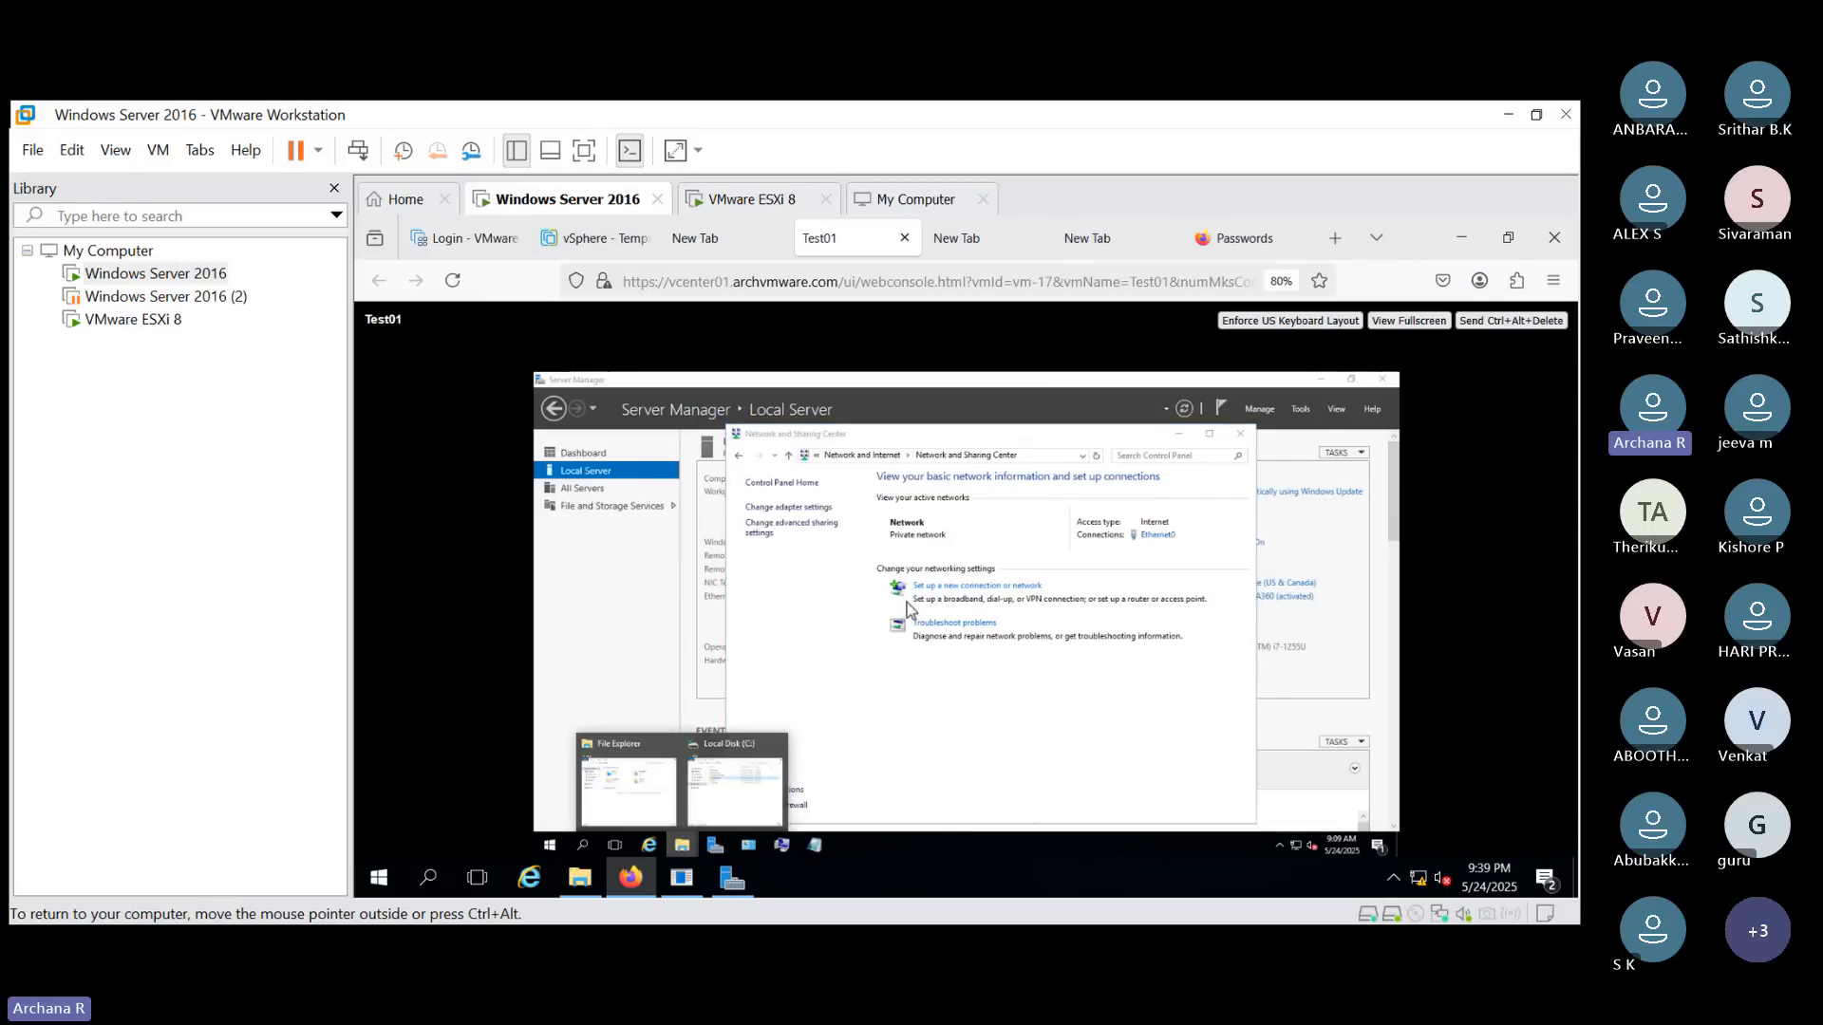
pyautogui.click(728, 784)
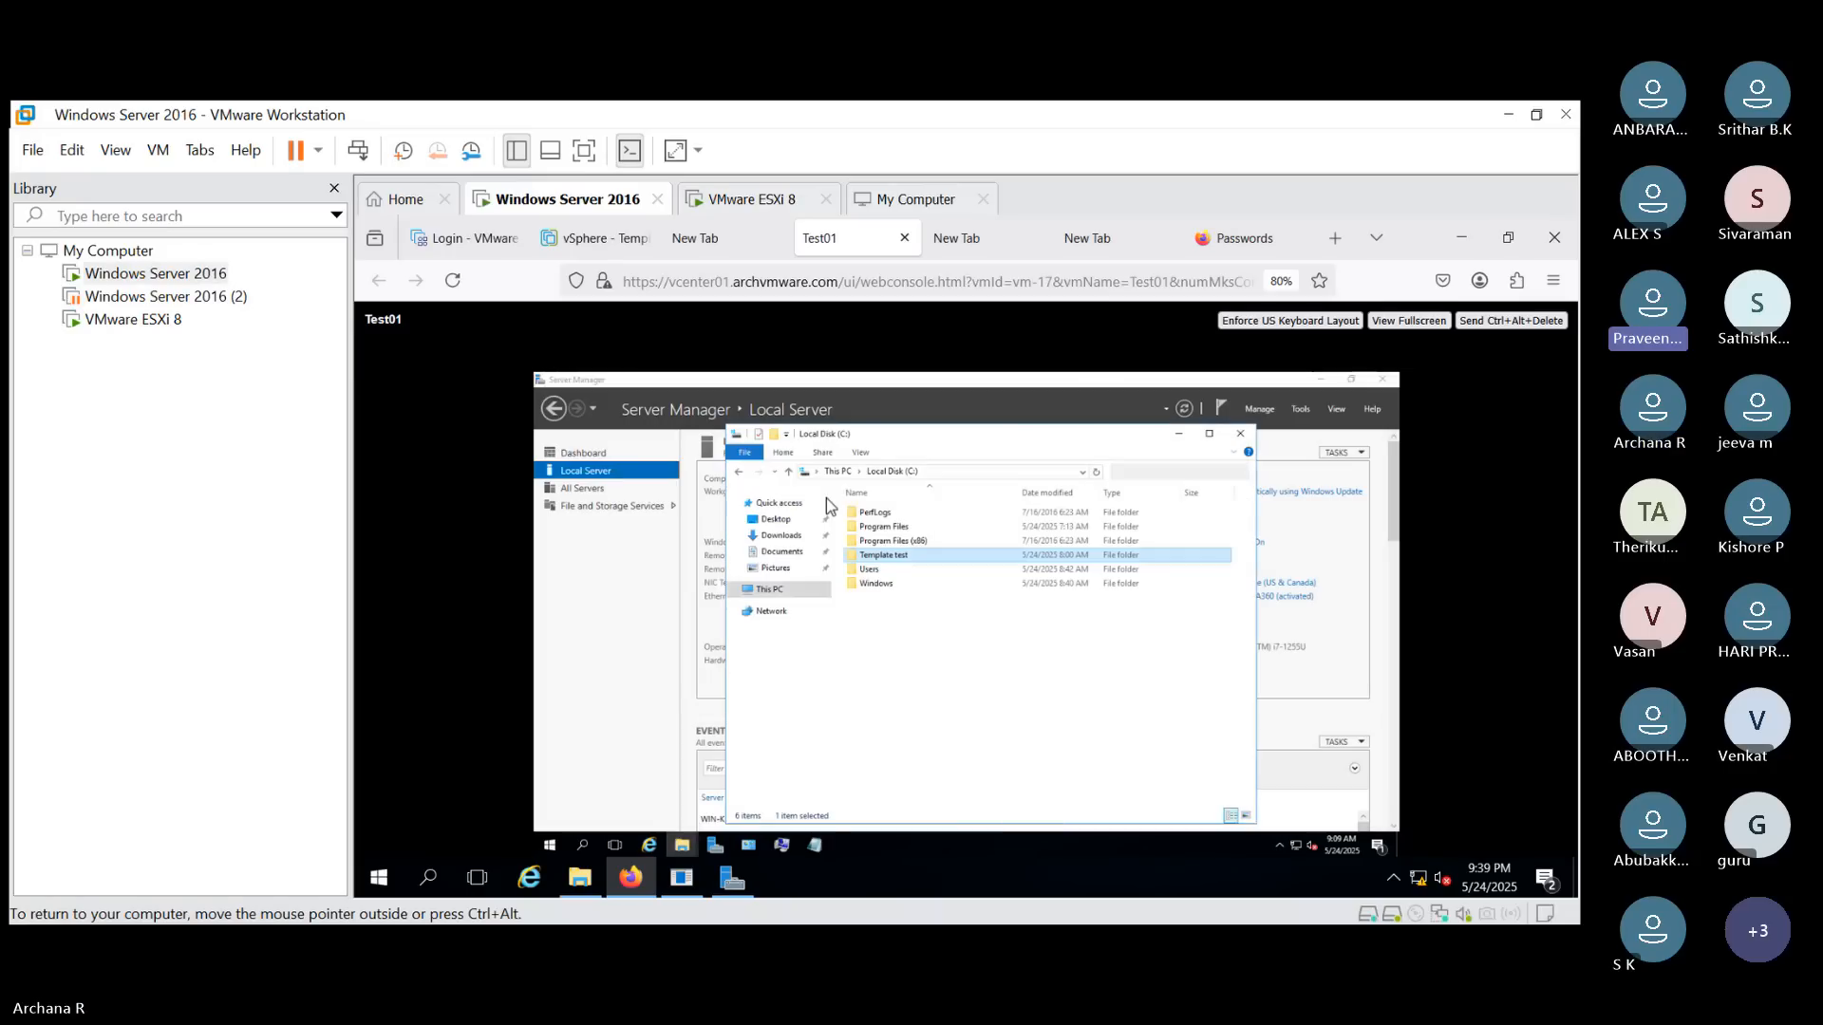
pyautogui.doubleClick(910, 585)
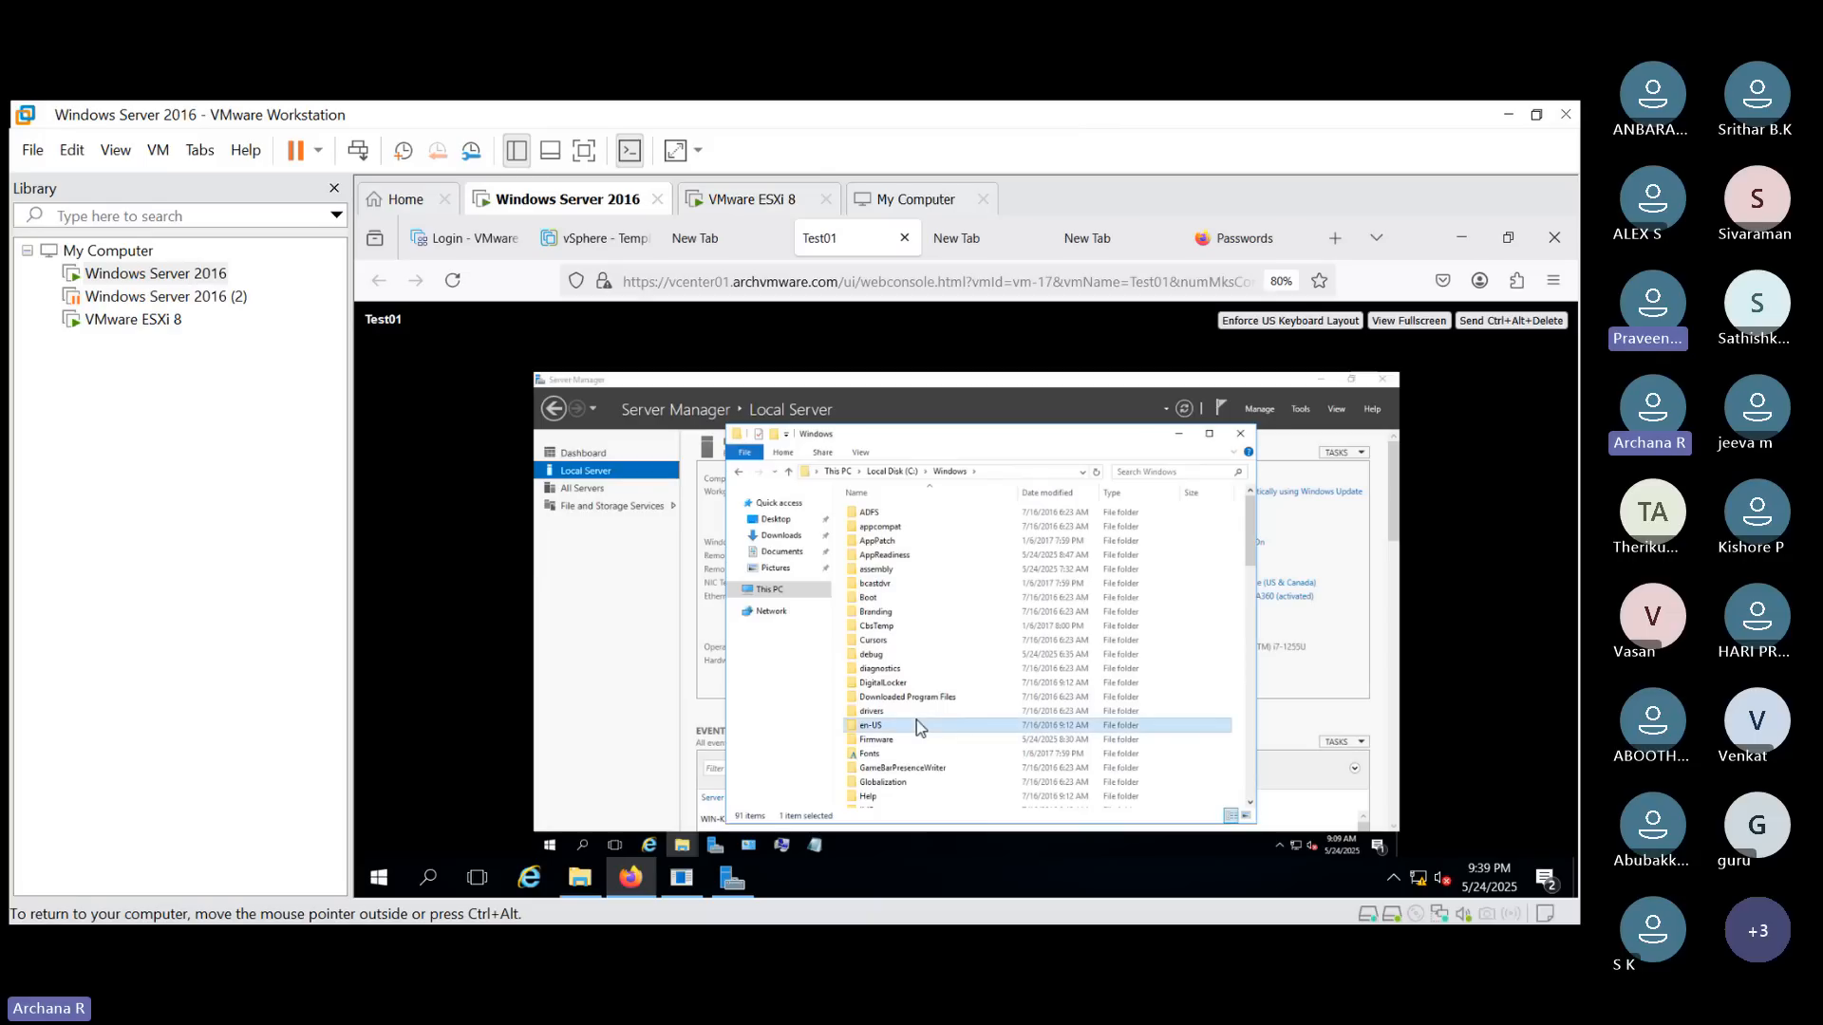
pyautogui.press('s')
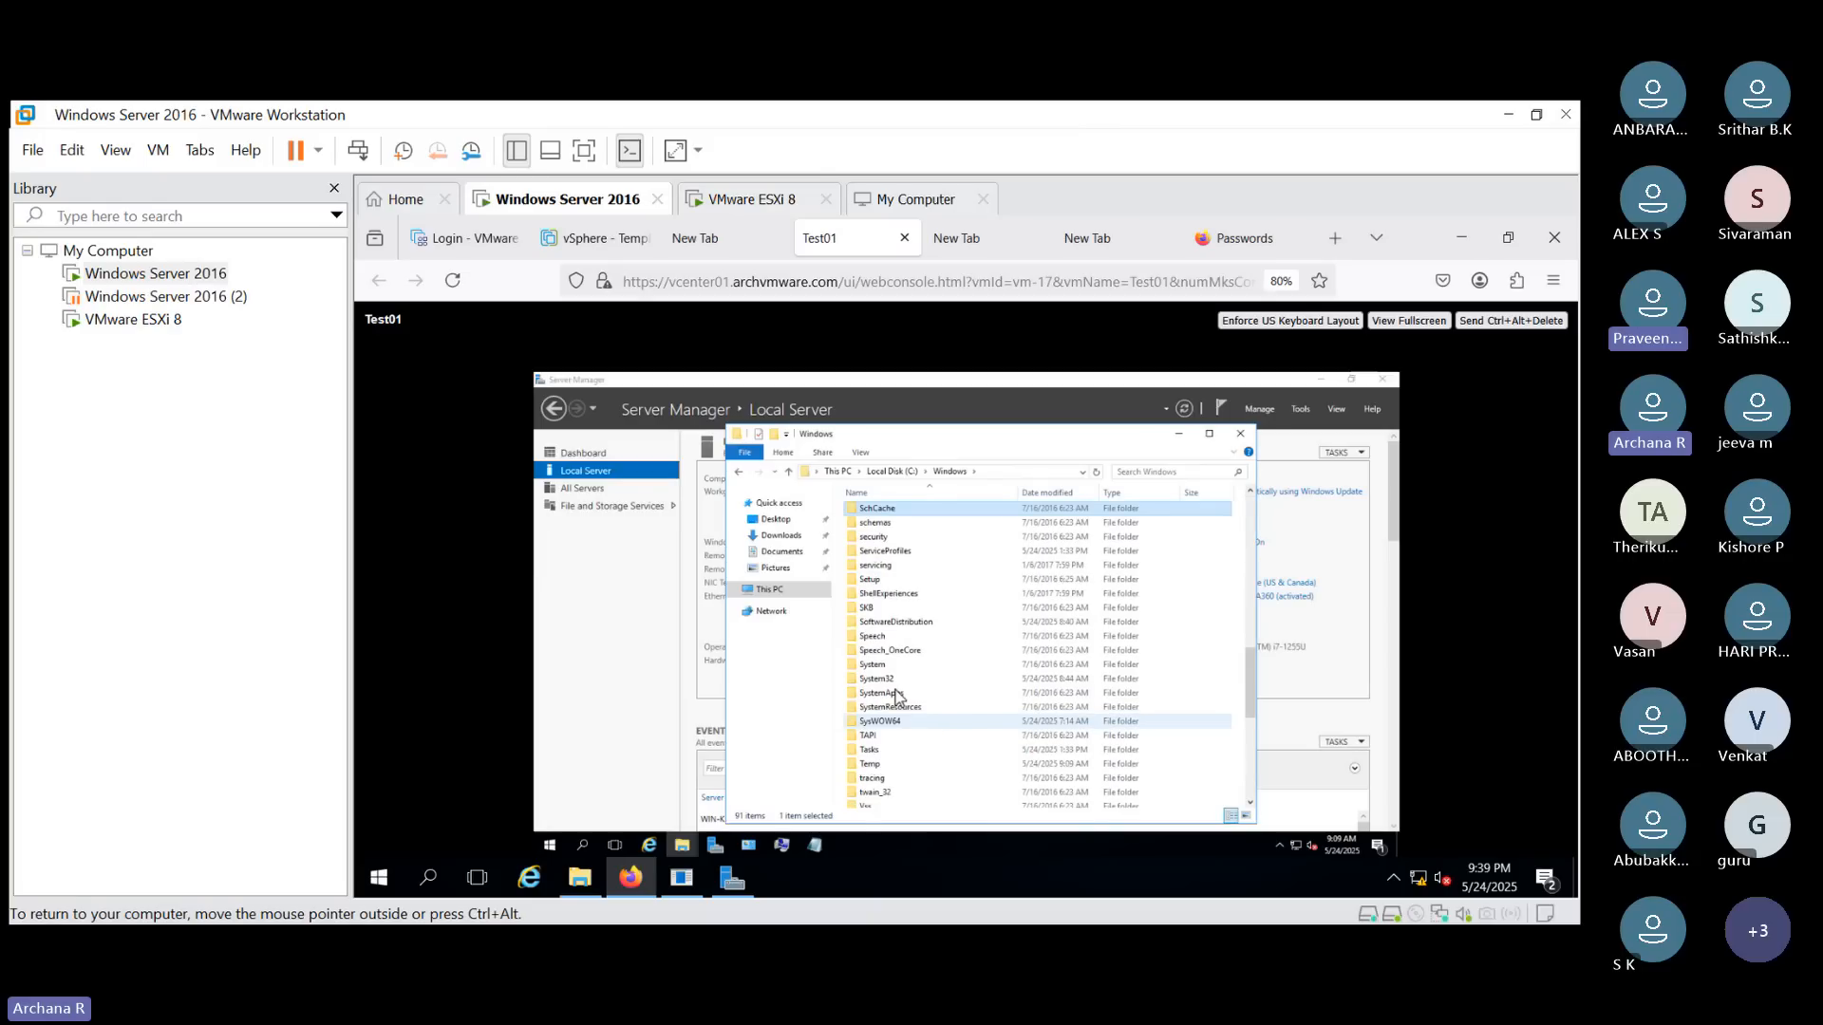
pyautogui.doubleClick(893, 679)
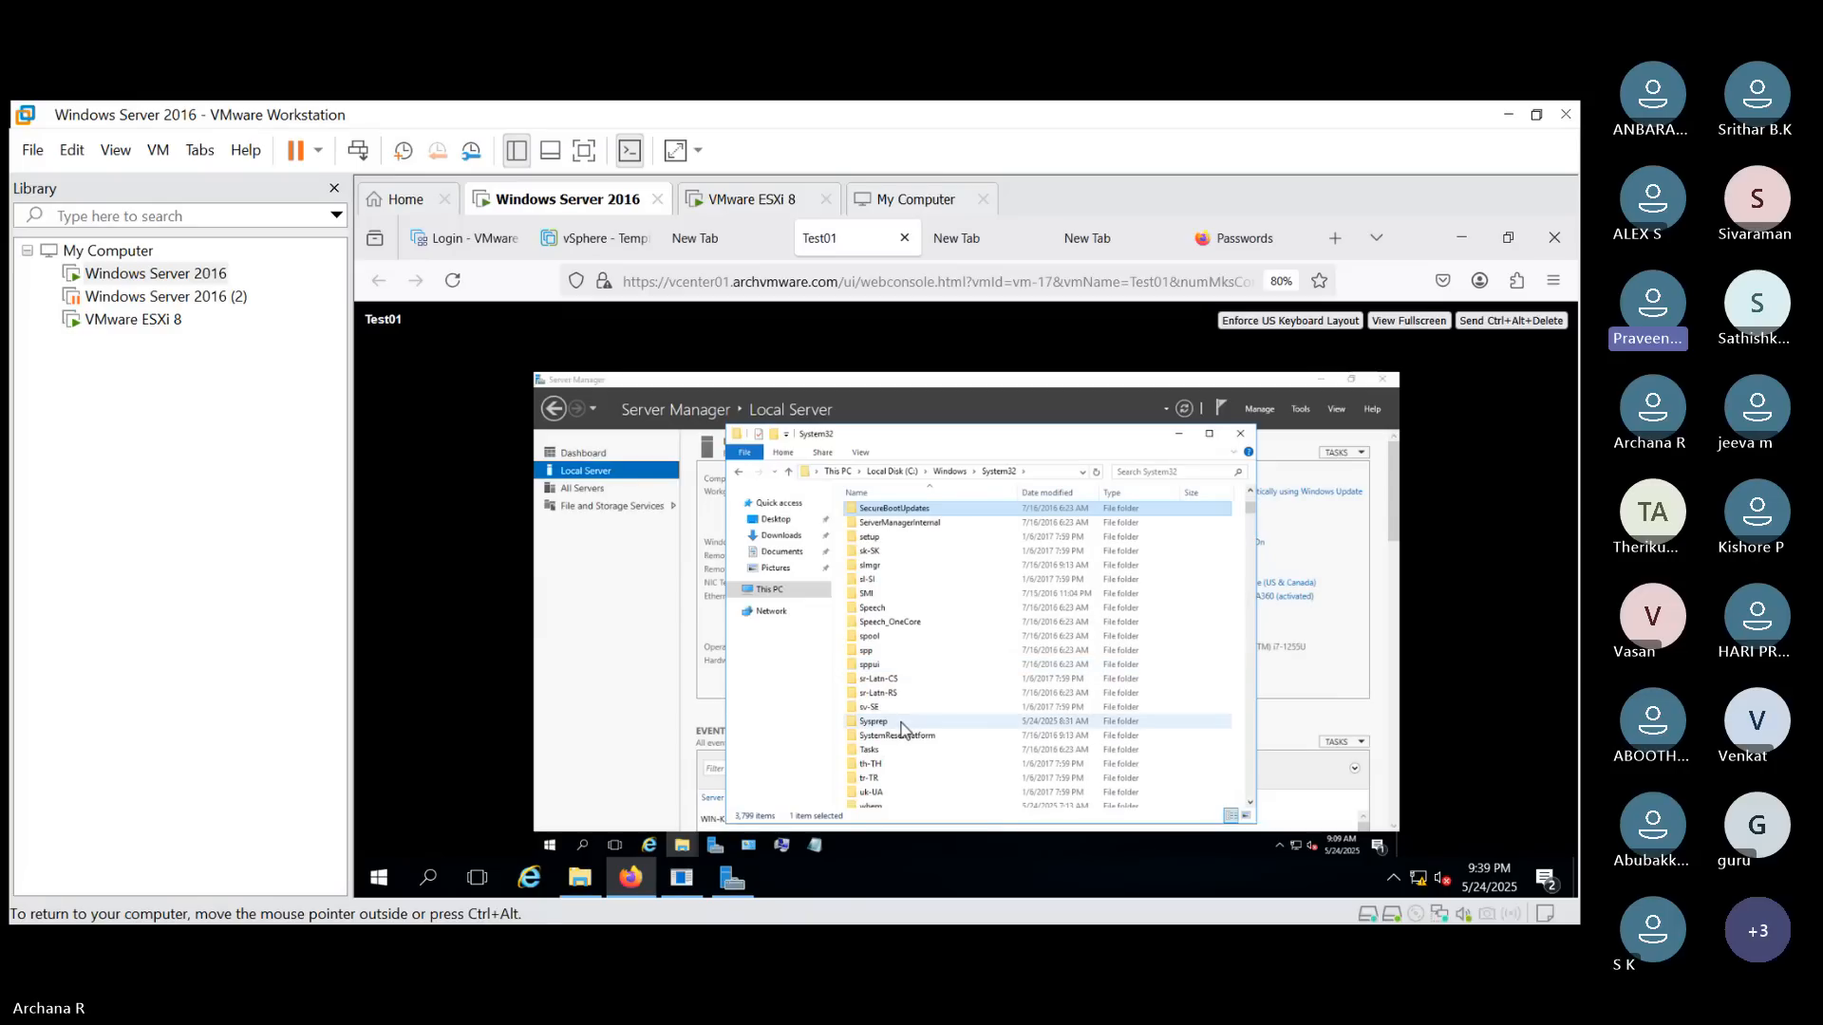
pyautogui.doubleClick(902, 724)
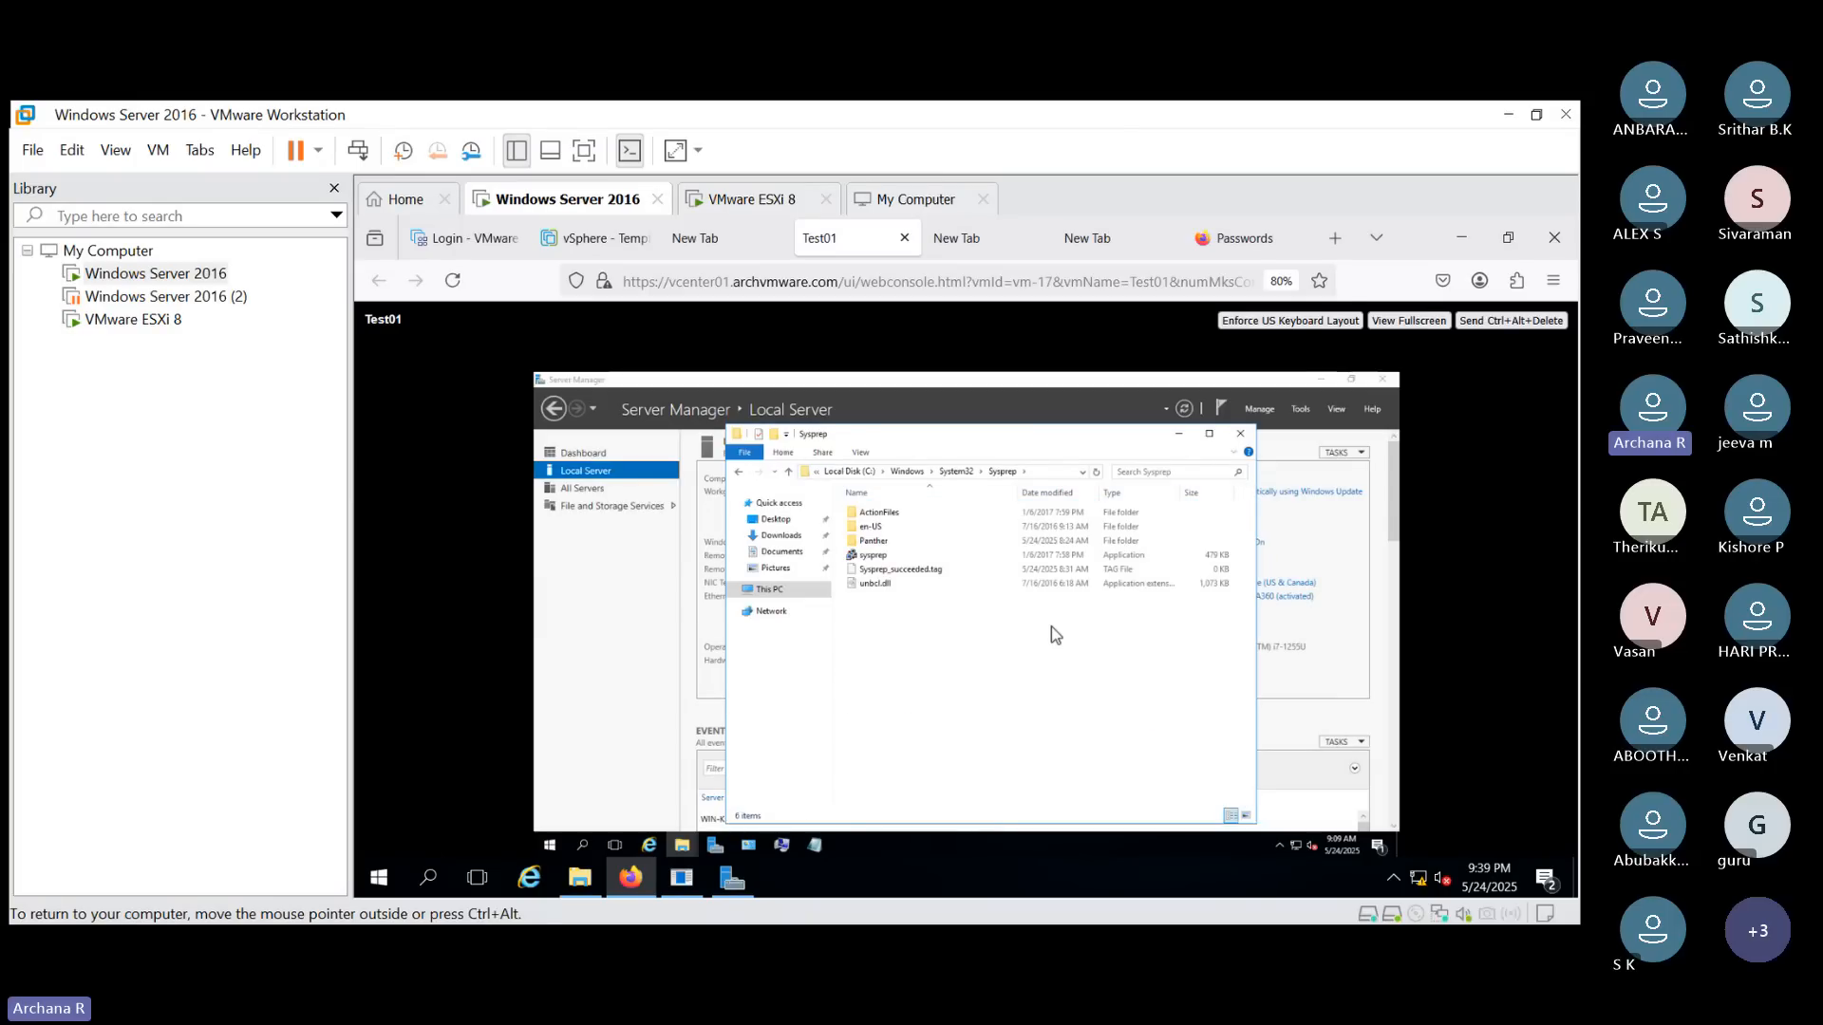
pyautogui.click(909, 555)
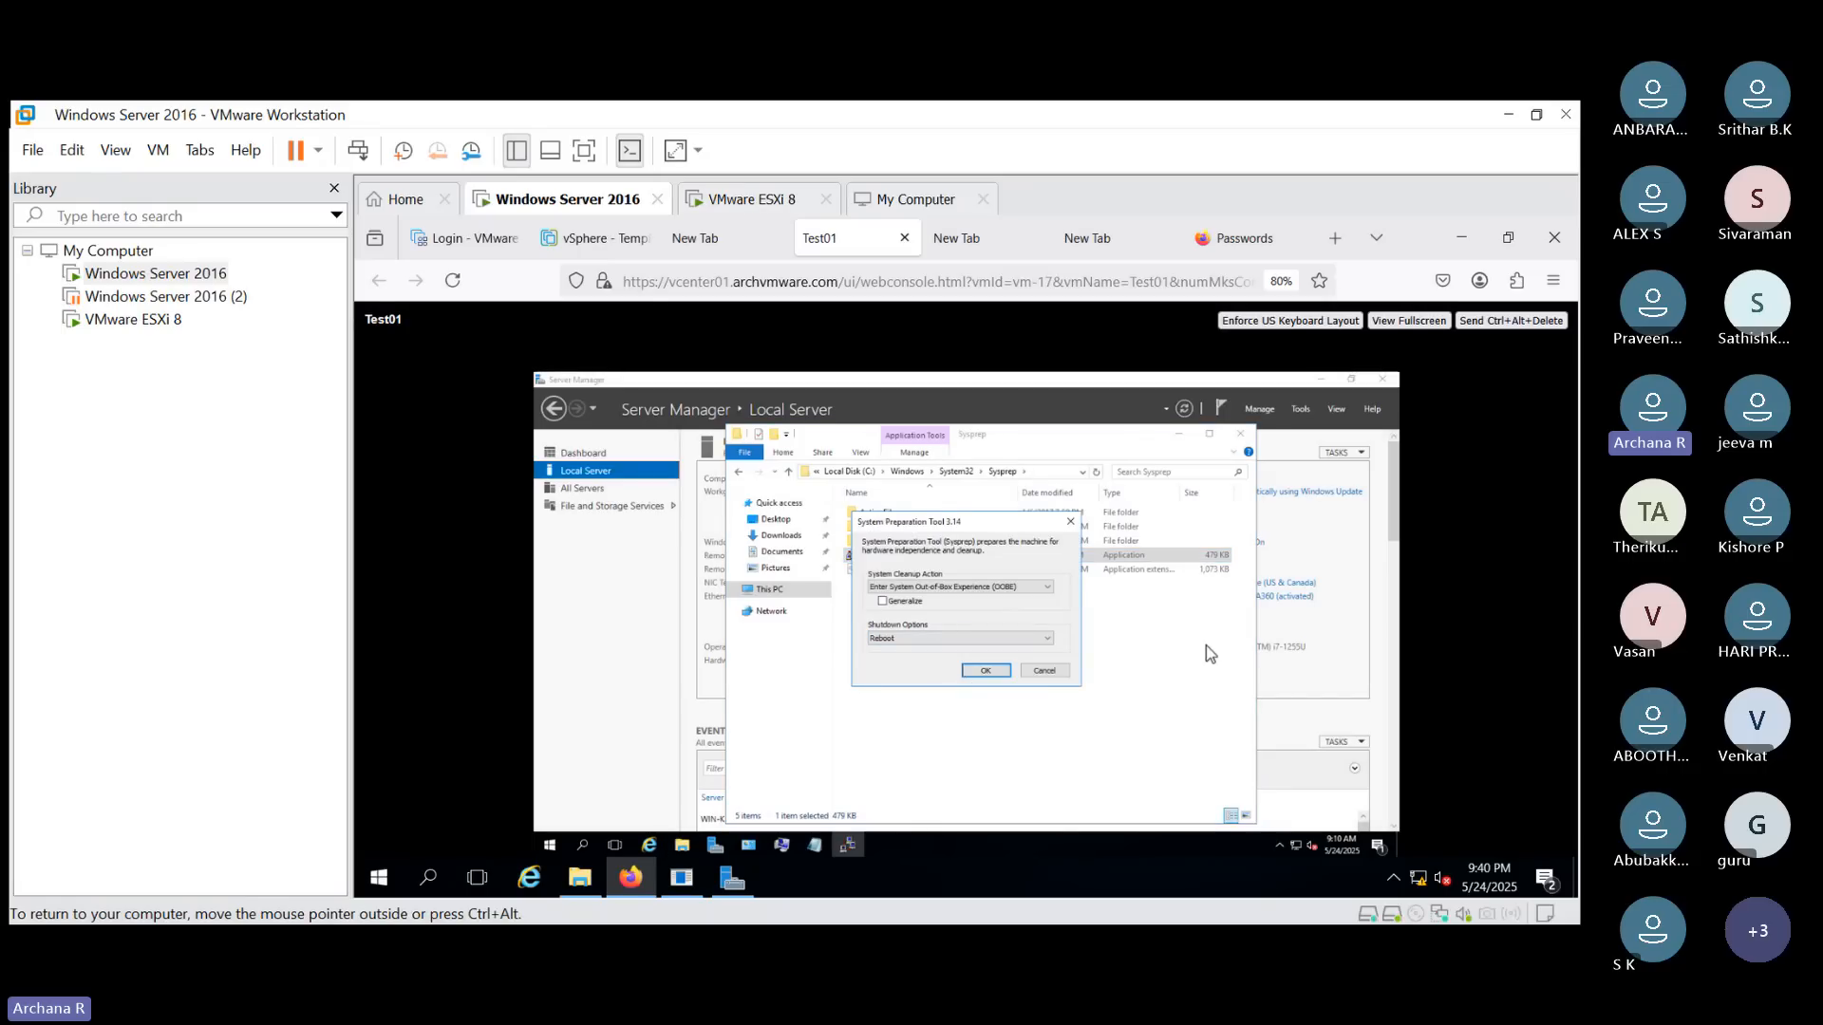
pyautogui.click(1045, 670)
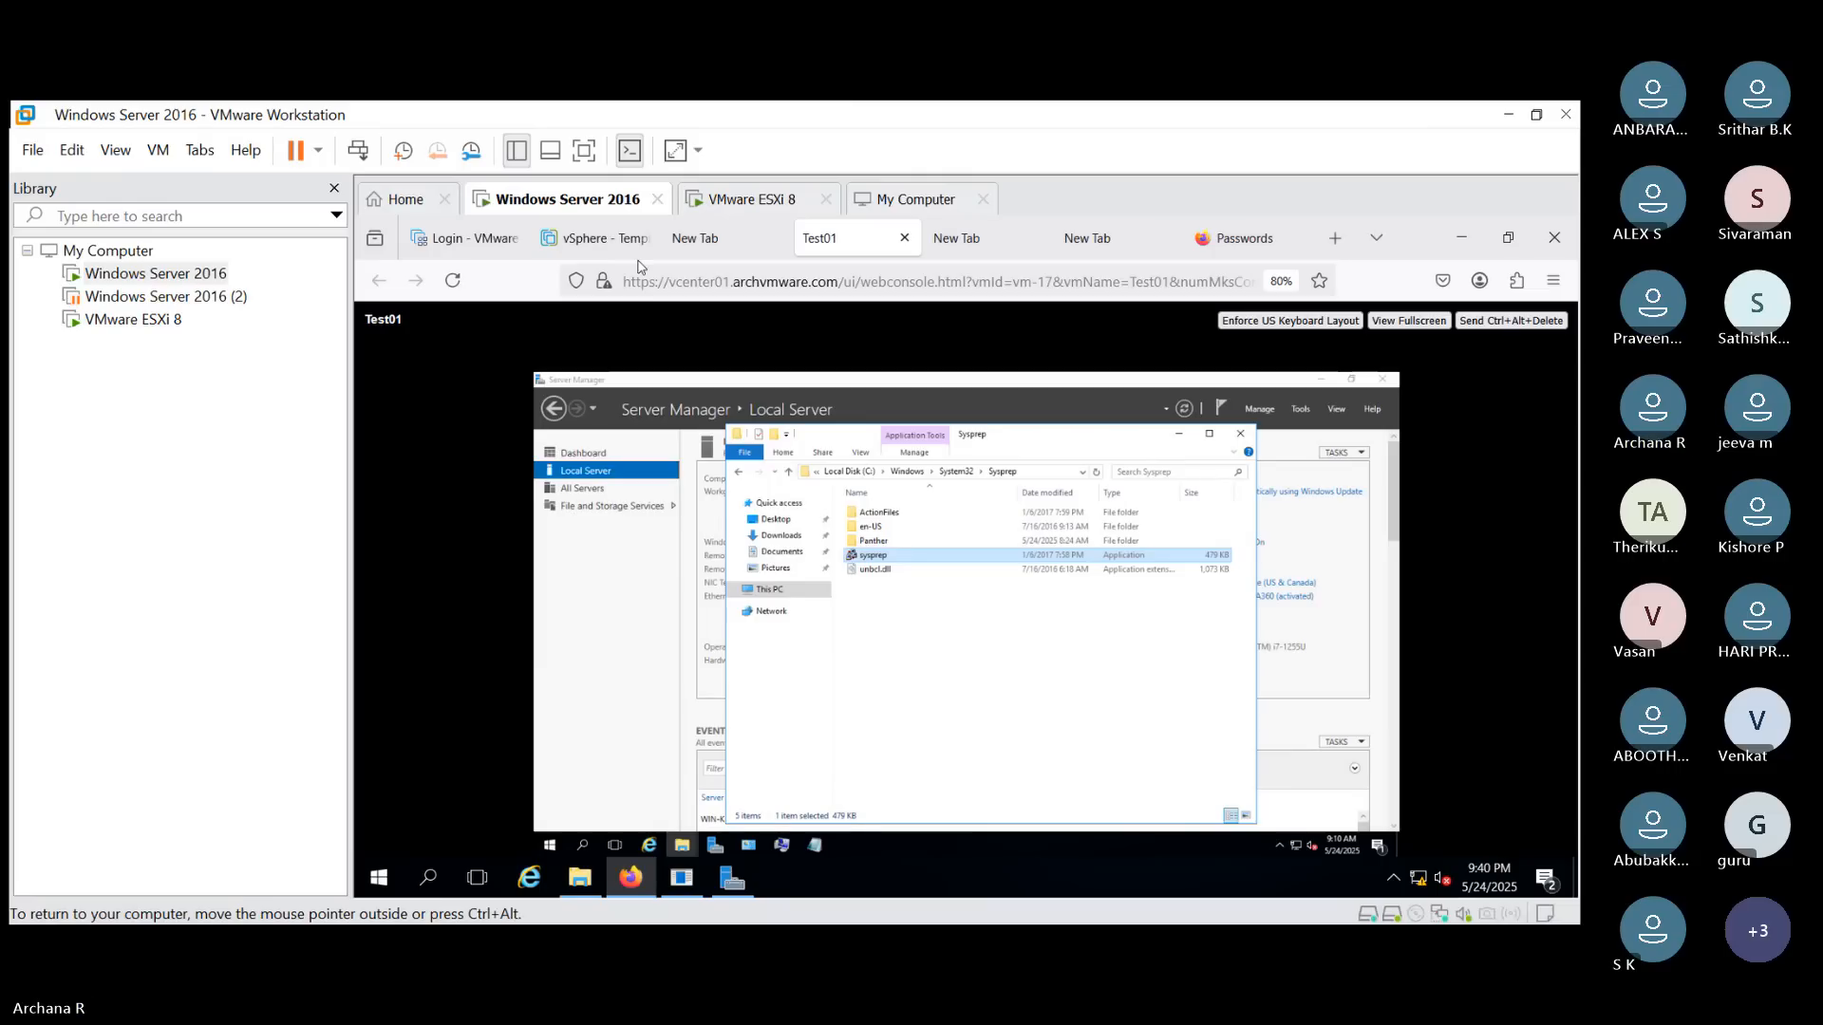
# - Return to the vSphere Client and select the vCenter01.archvmware.com inventory root
pyautogui.click(591, 238)
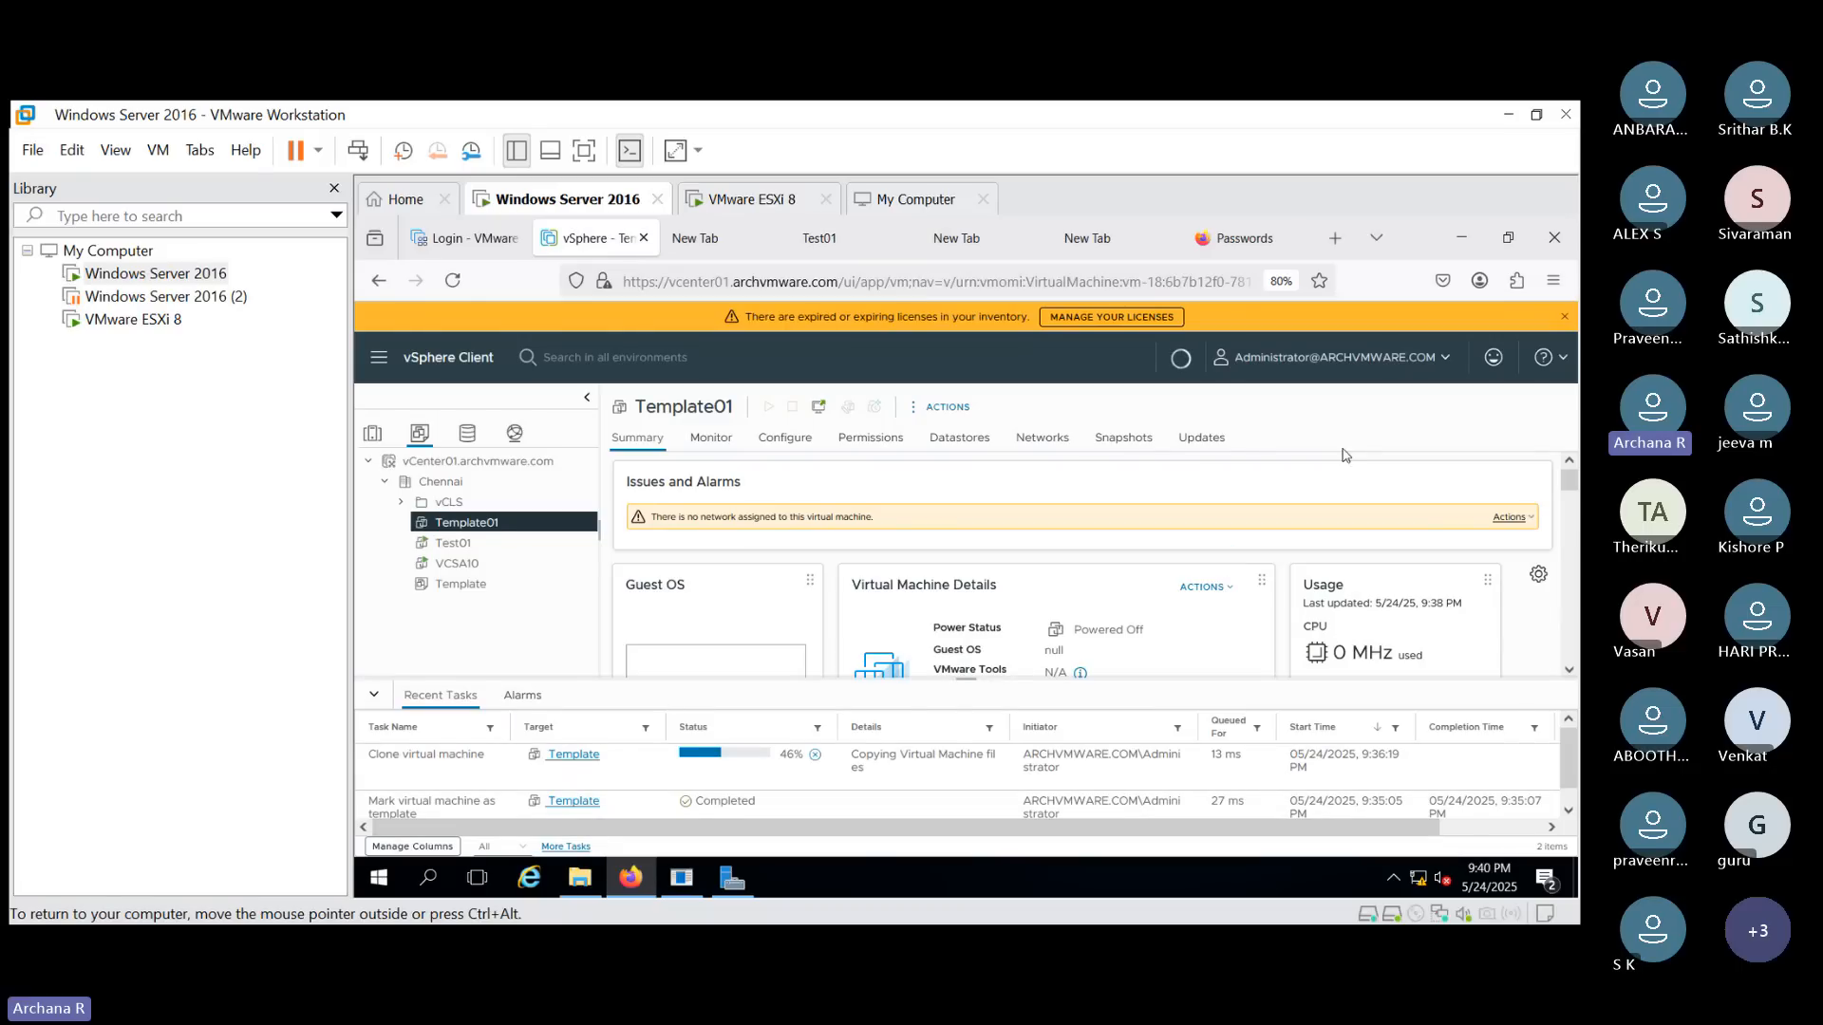
pyautogui.click(477, 461)
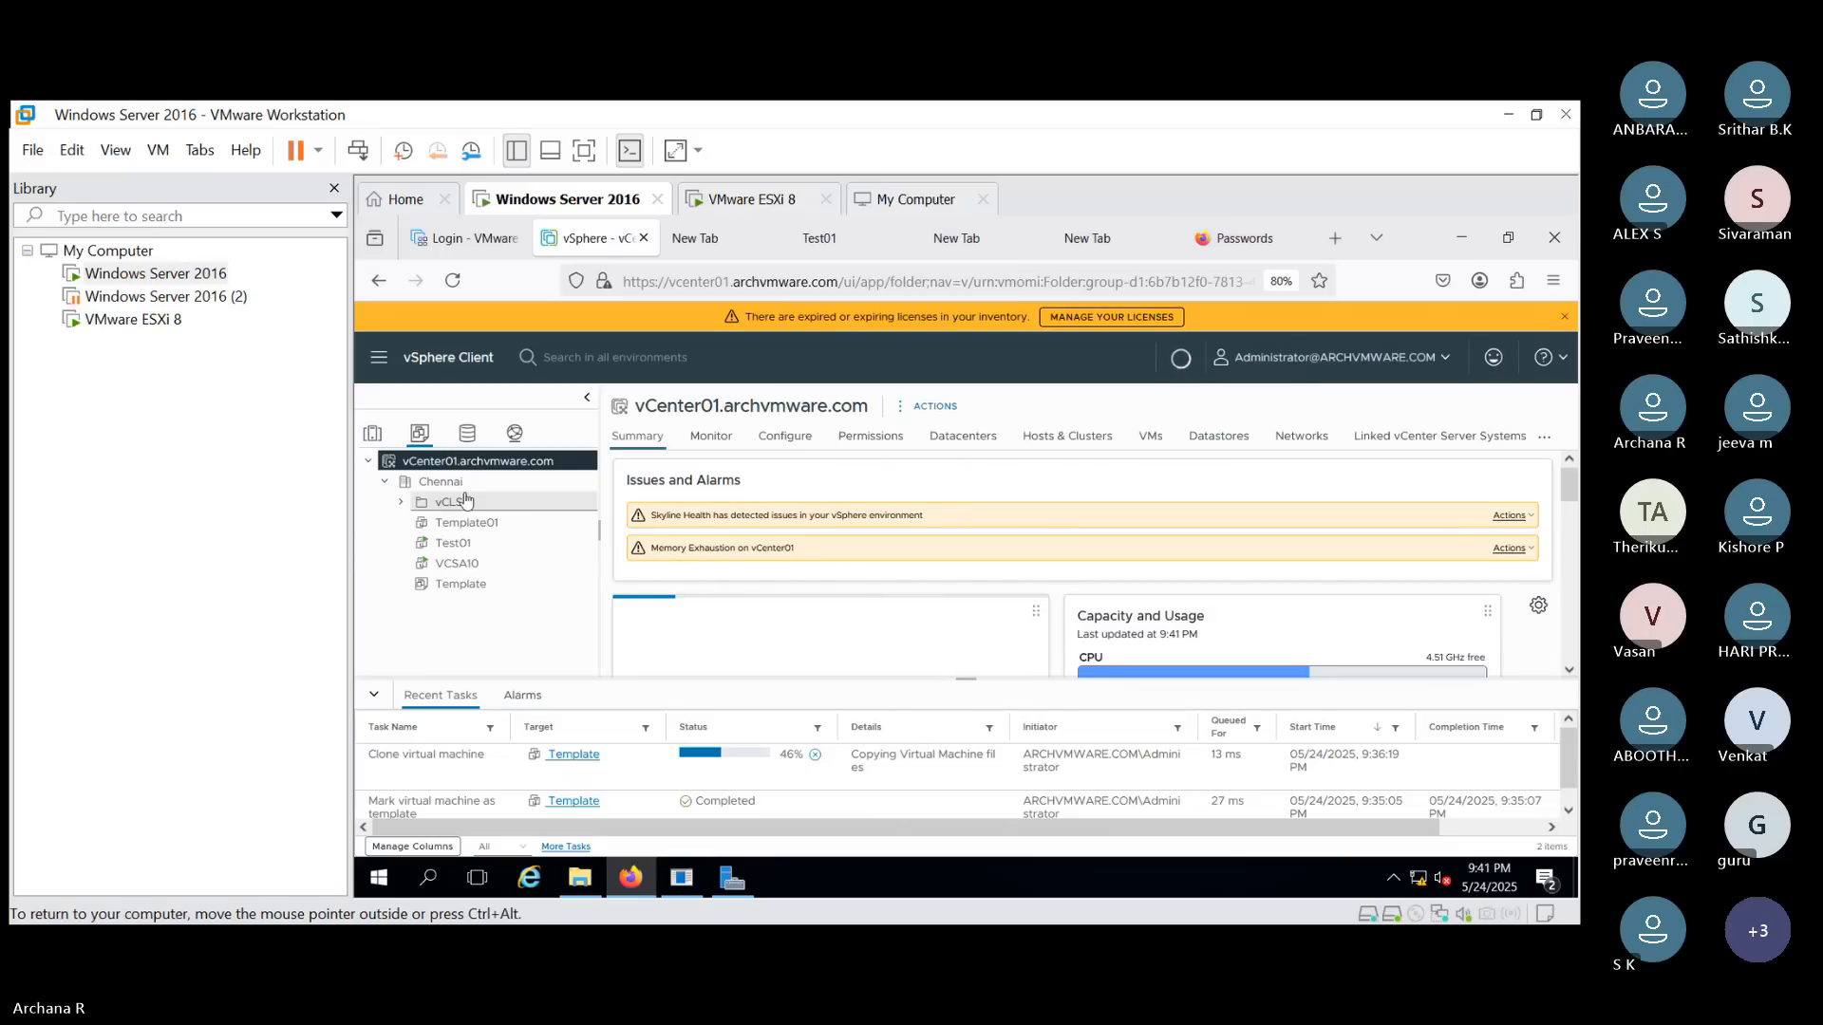
# - Switch to the Hosts and Clusters inventory and review the Chennai datacenter and host 192.168.10.11 summary details
pyautogui.click(374, 434)
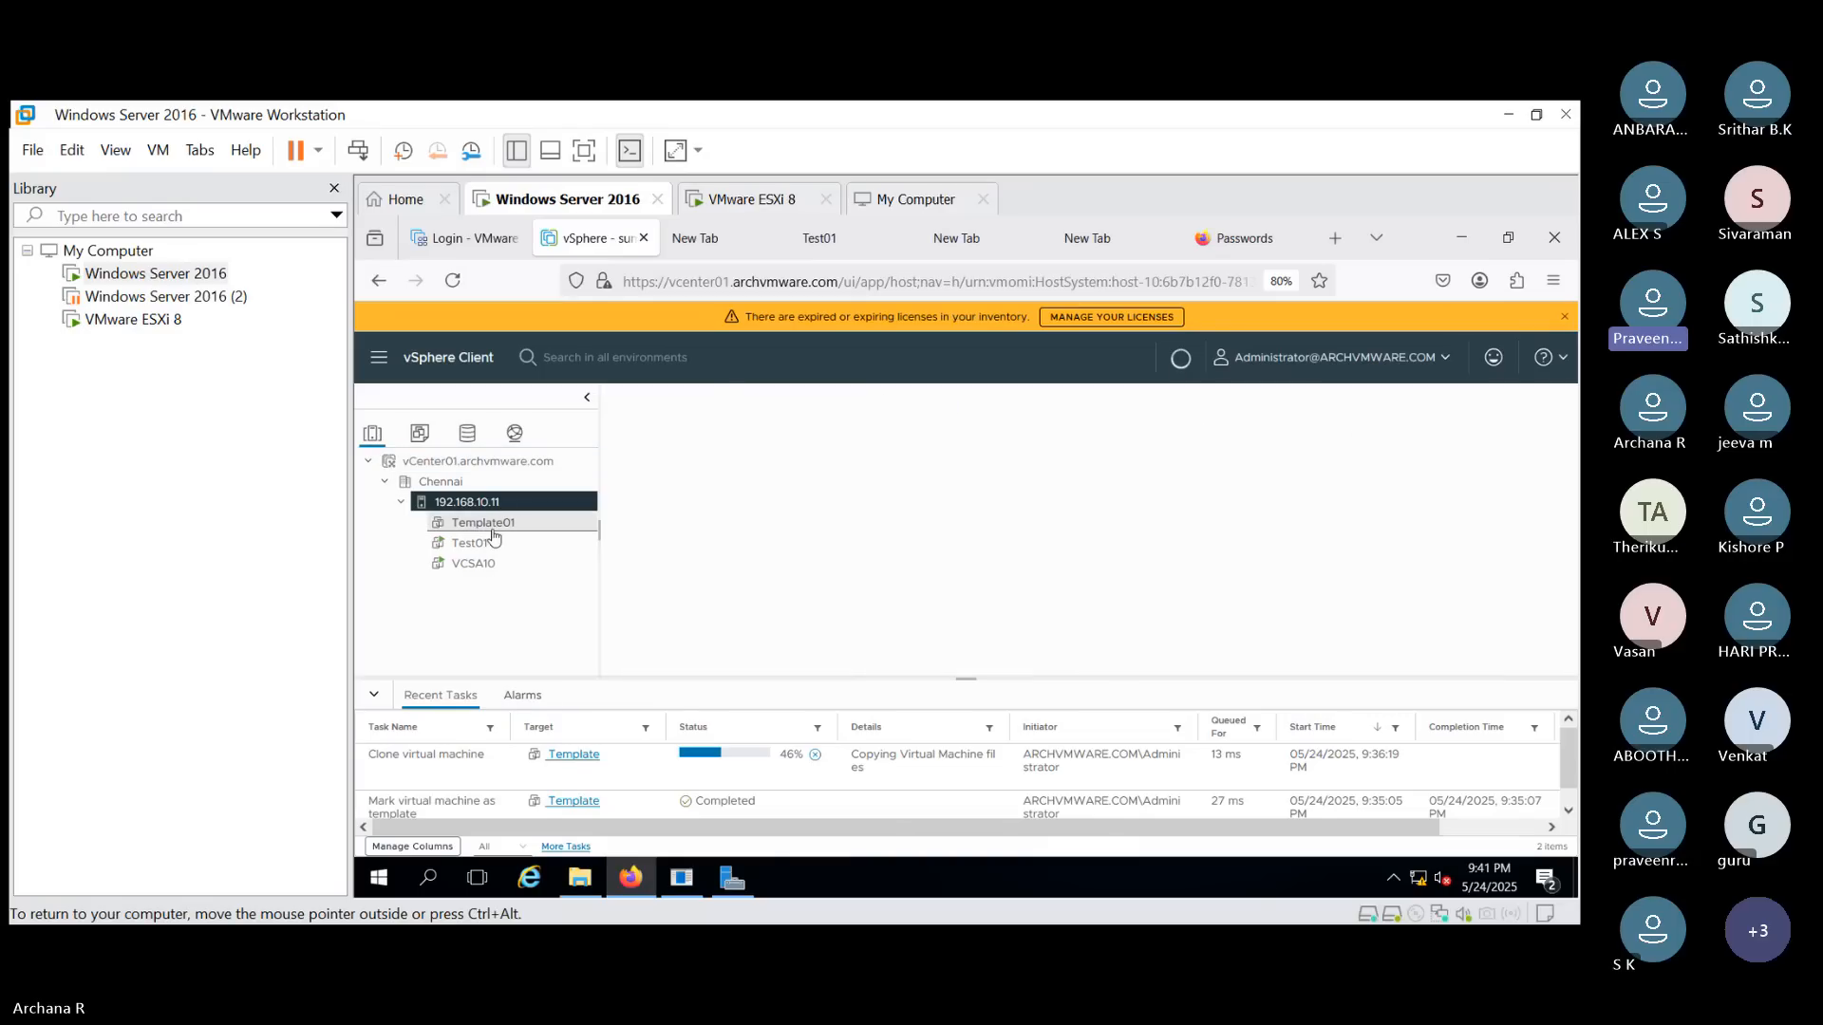
pyautogui.click(461, 486)
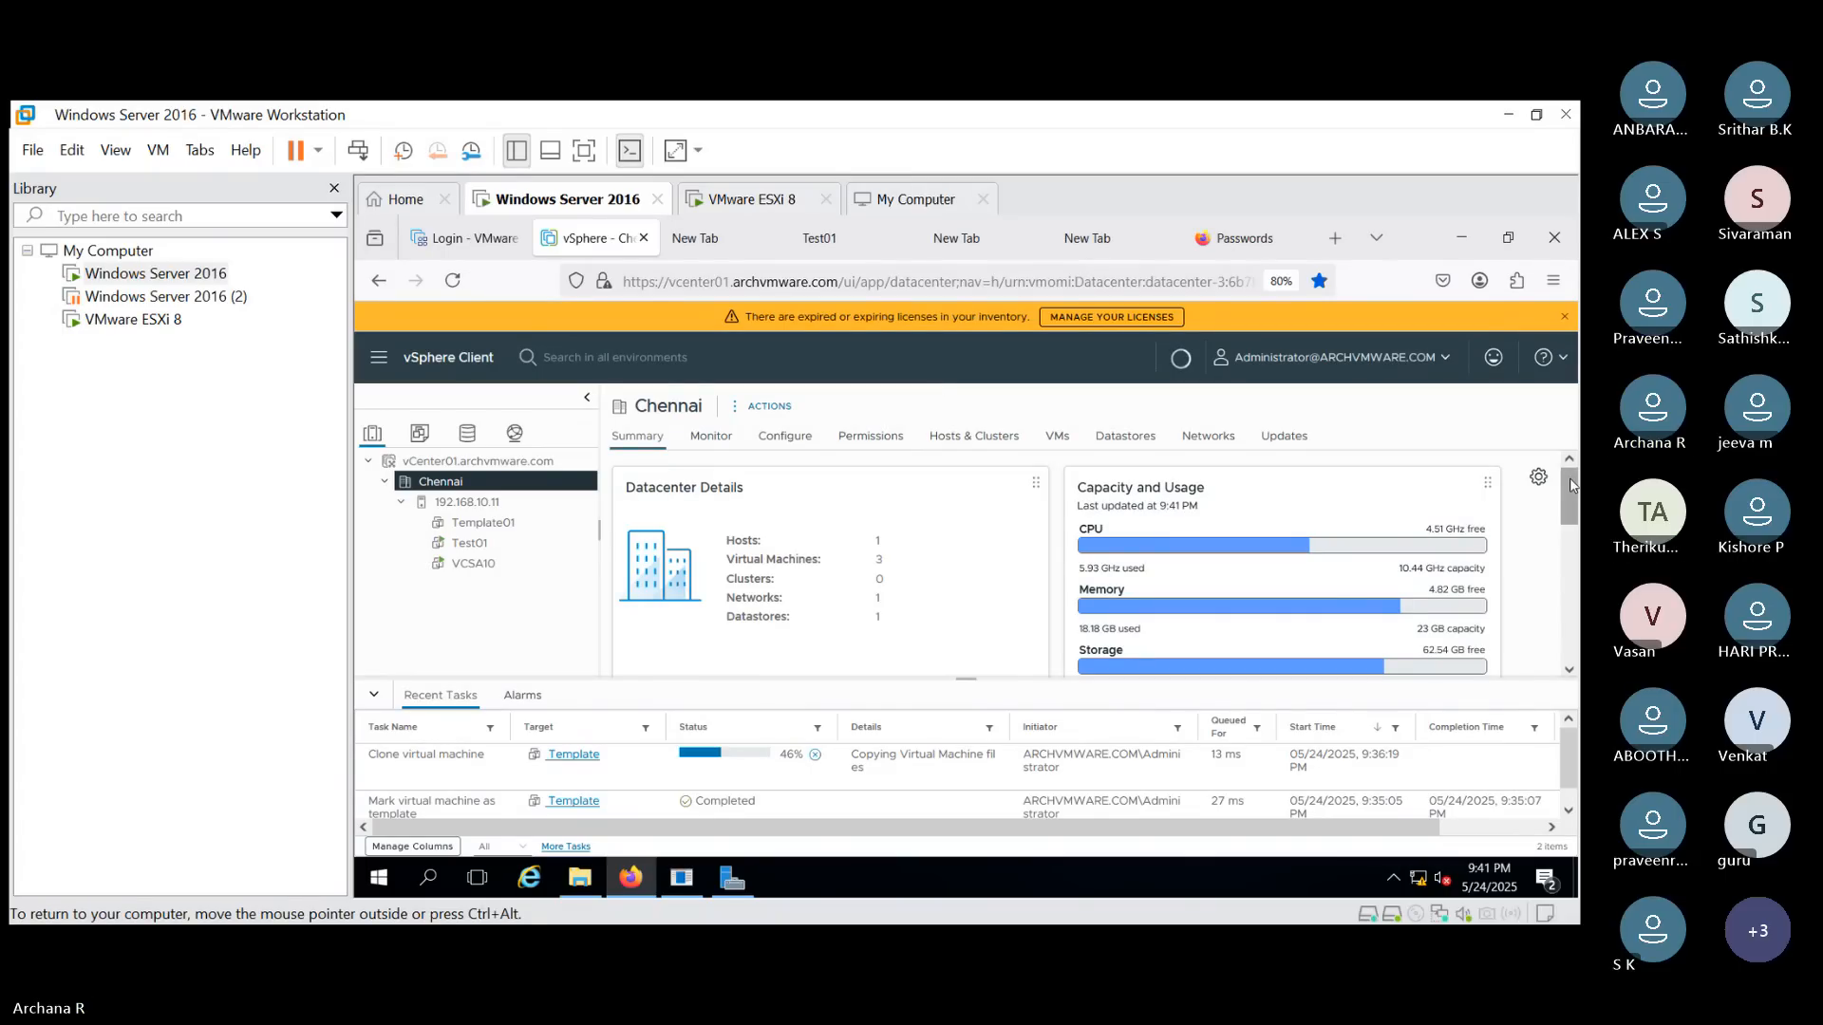
pyautogui.moveTo(1570, 485); pyautogui.dragTo(1578, 442)
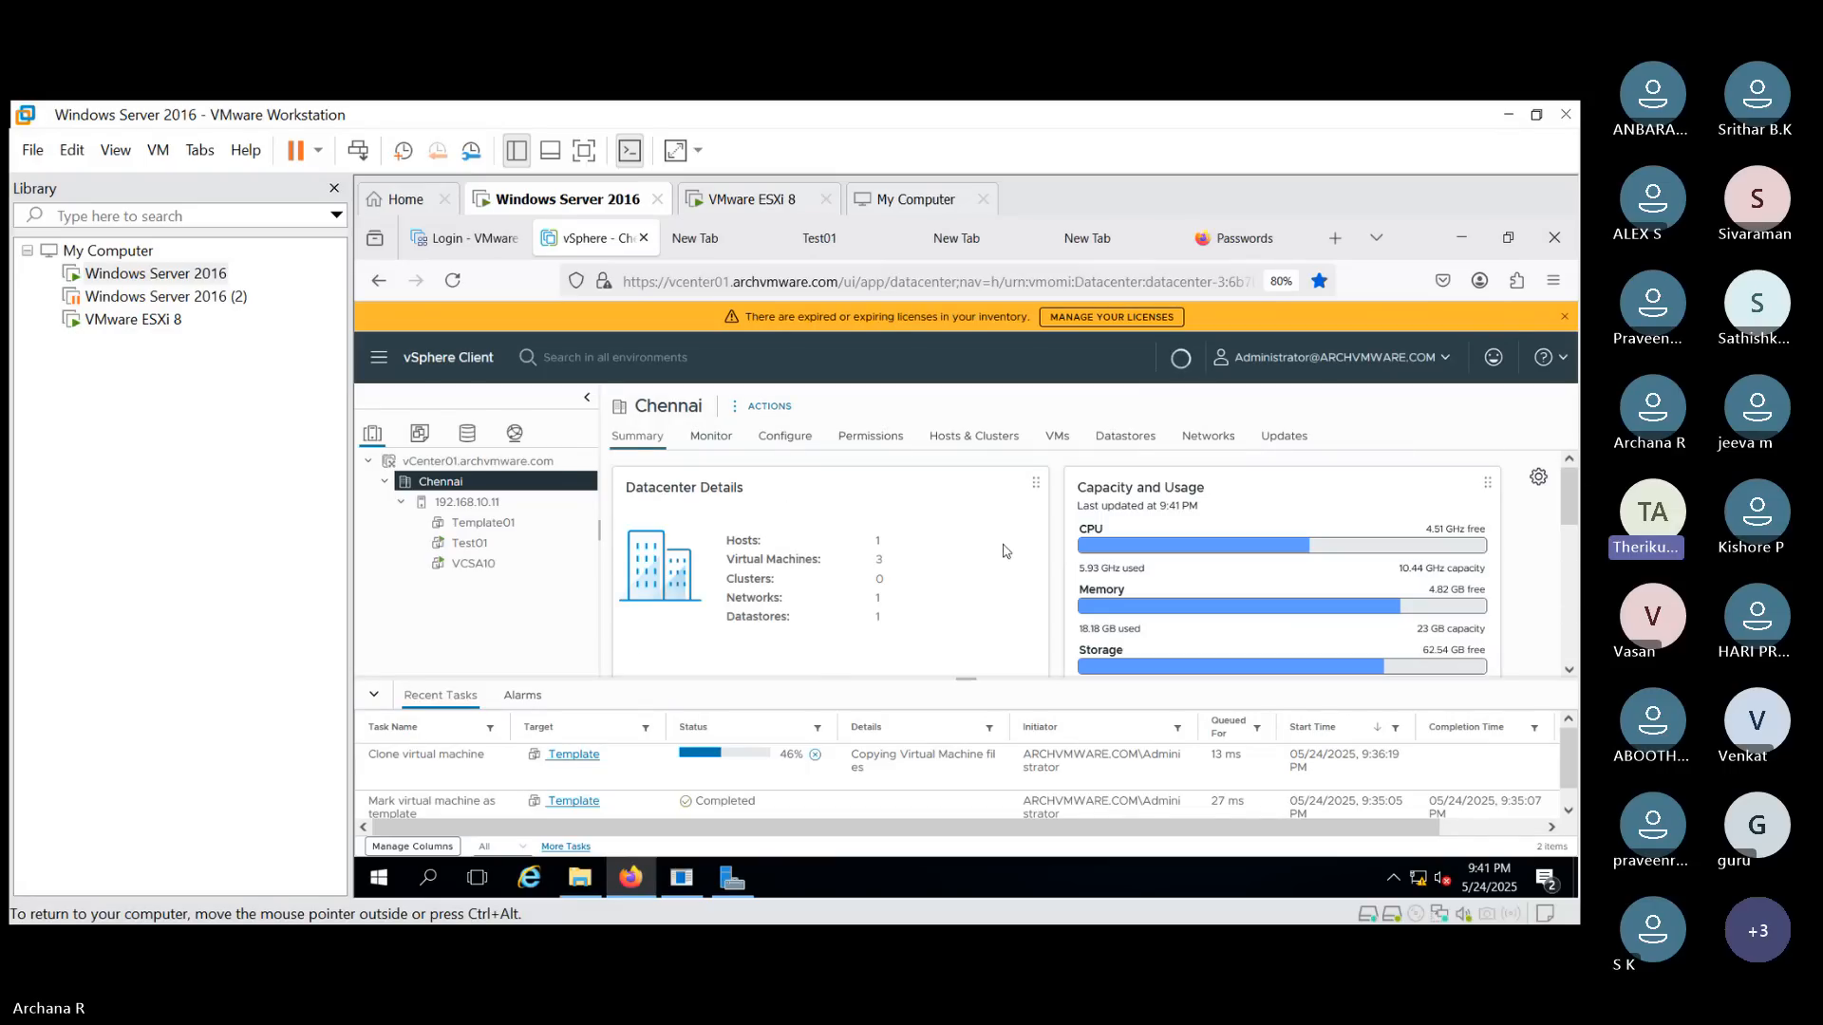
pyautogui.click(969, 446)
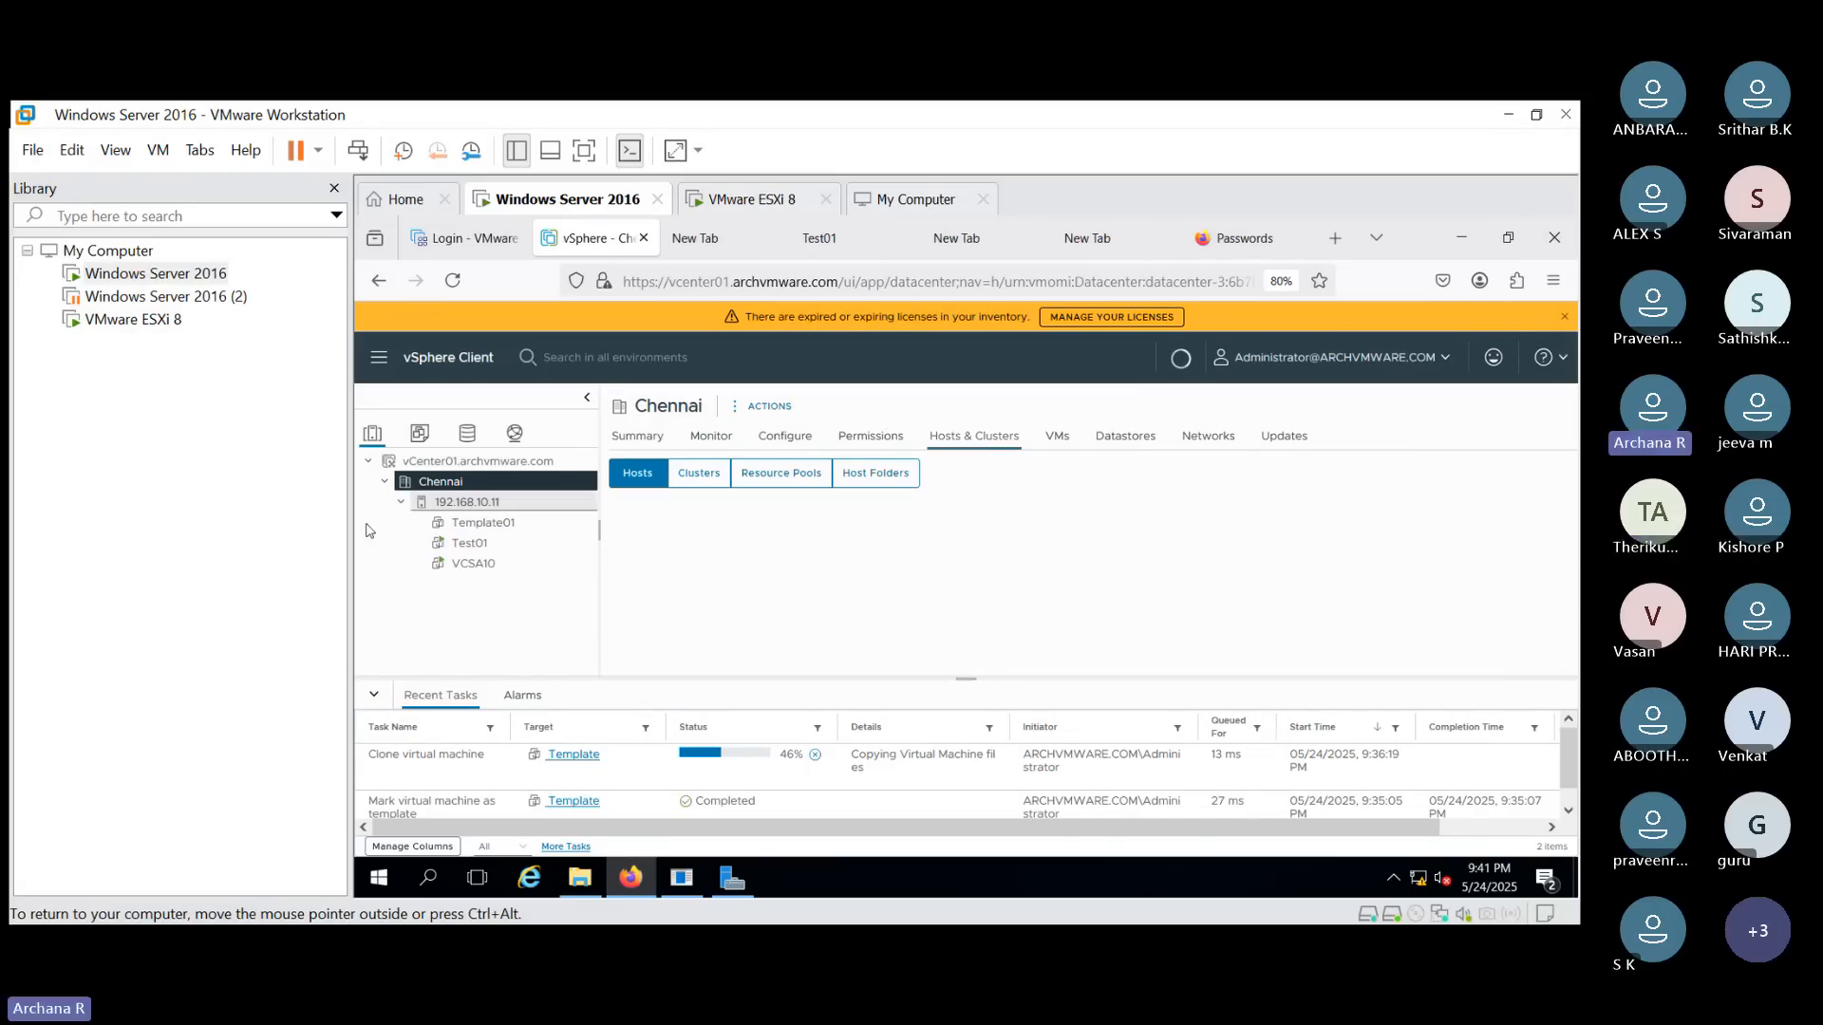
pyautogui.click(468, 503)
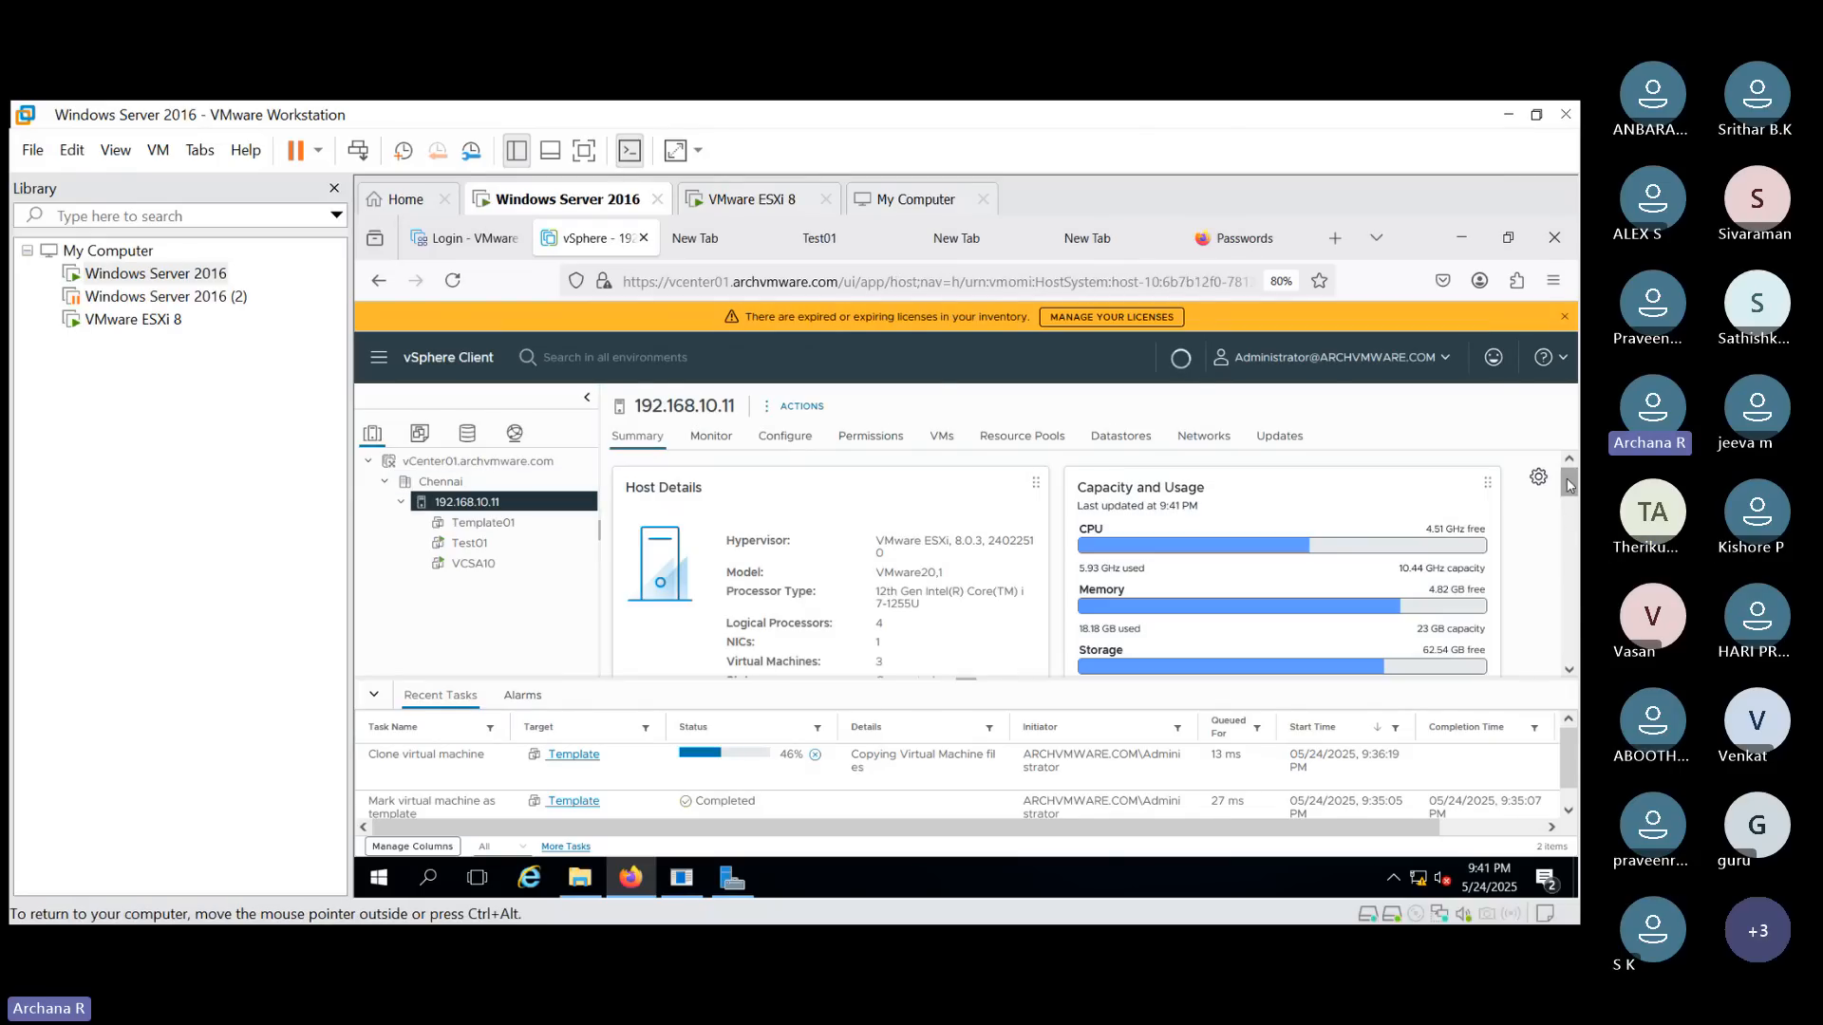
pyautogui.scroll(-1, 1568, 494)
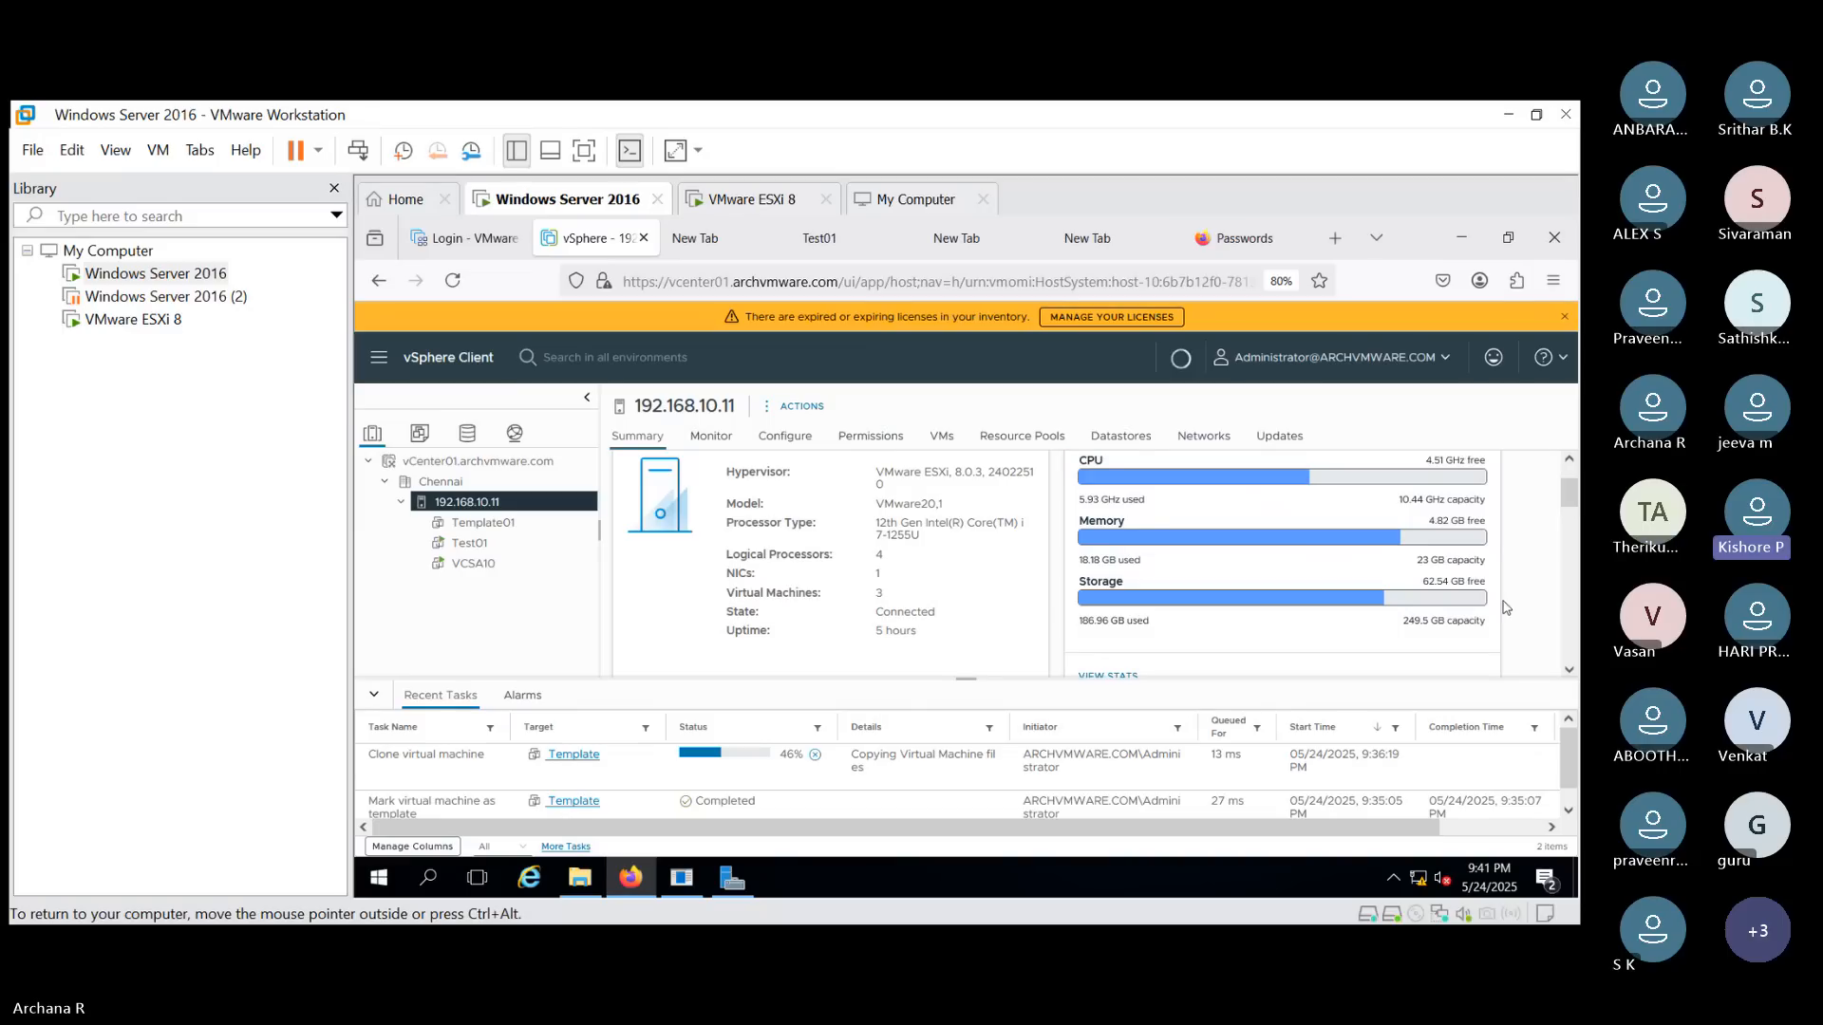